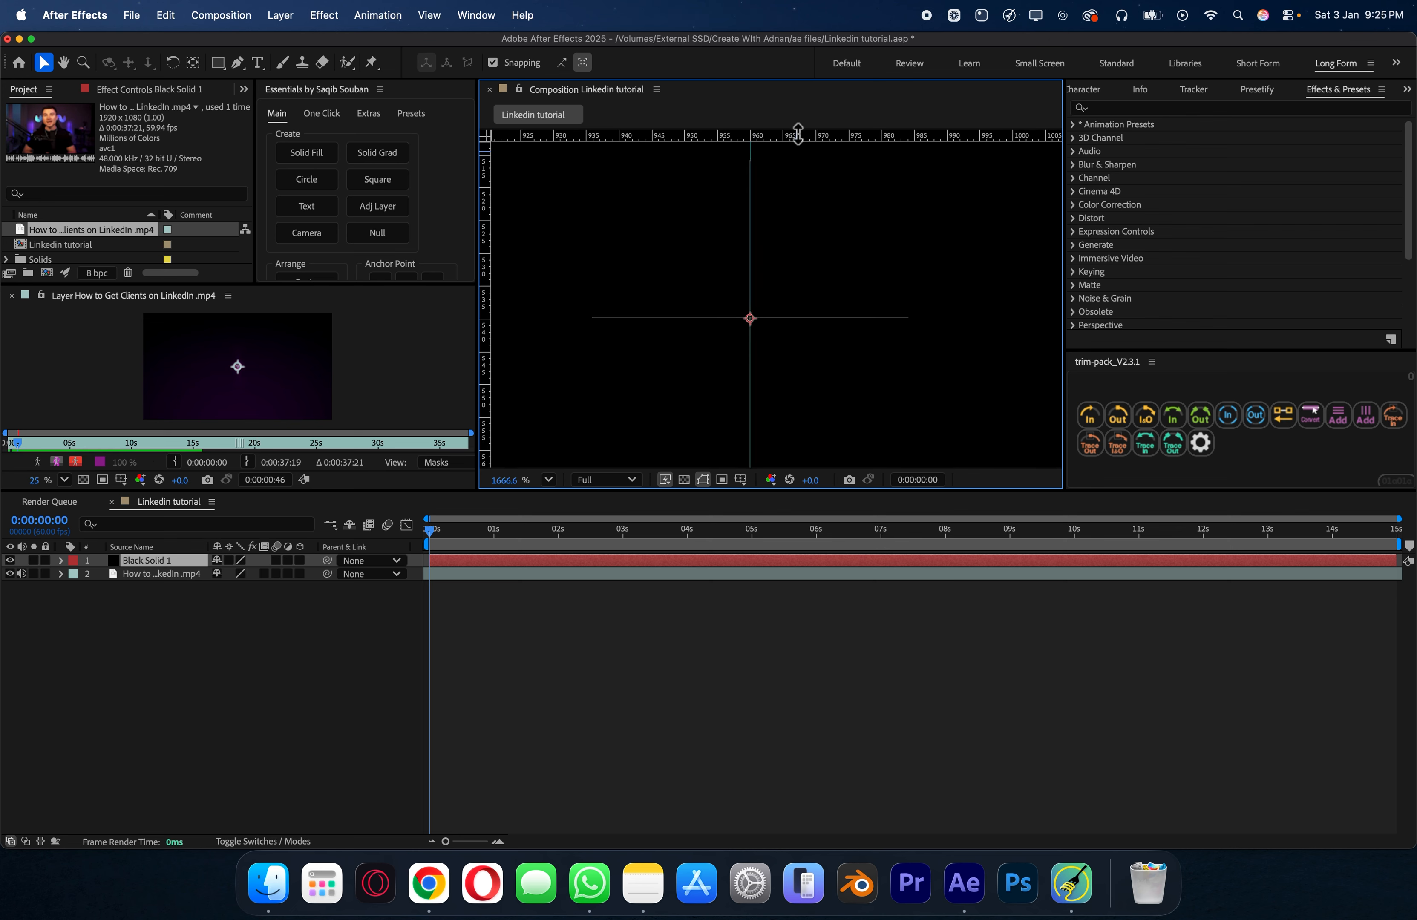
Step: Fit the composition view to its viewer and advance the reference footage to the glowing logo with sparkles at 0:00:01:23
click(548, 479)
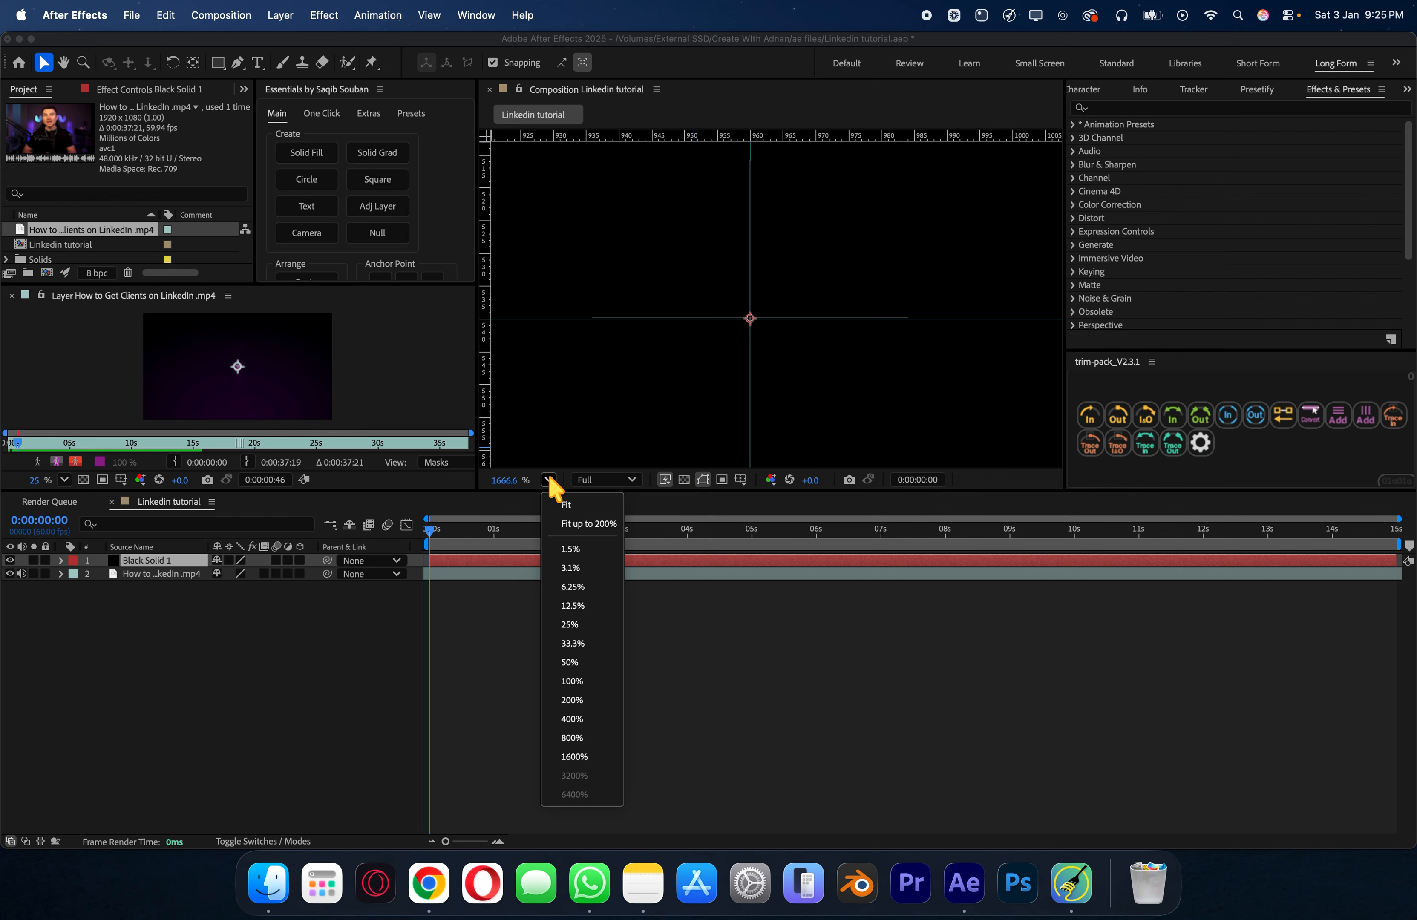
click(566, 505)
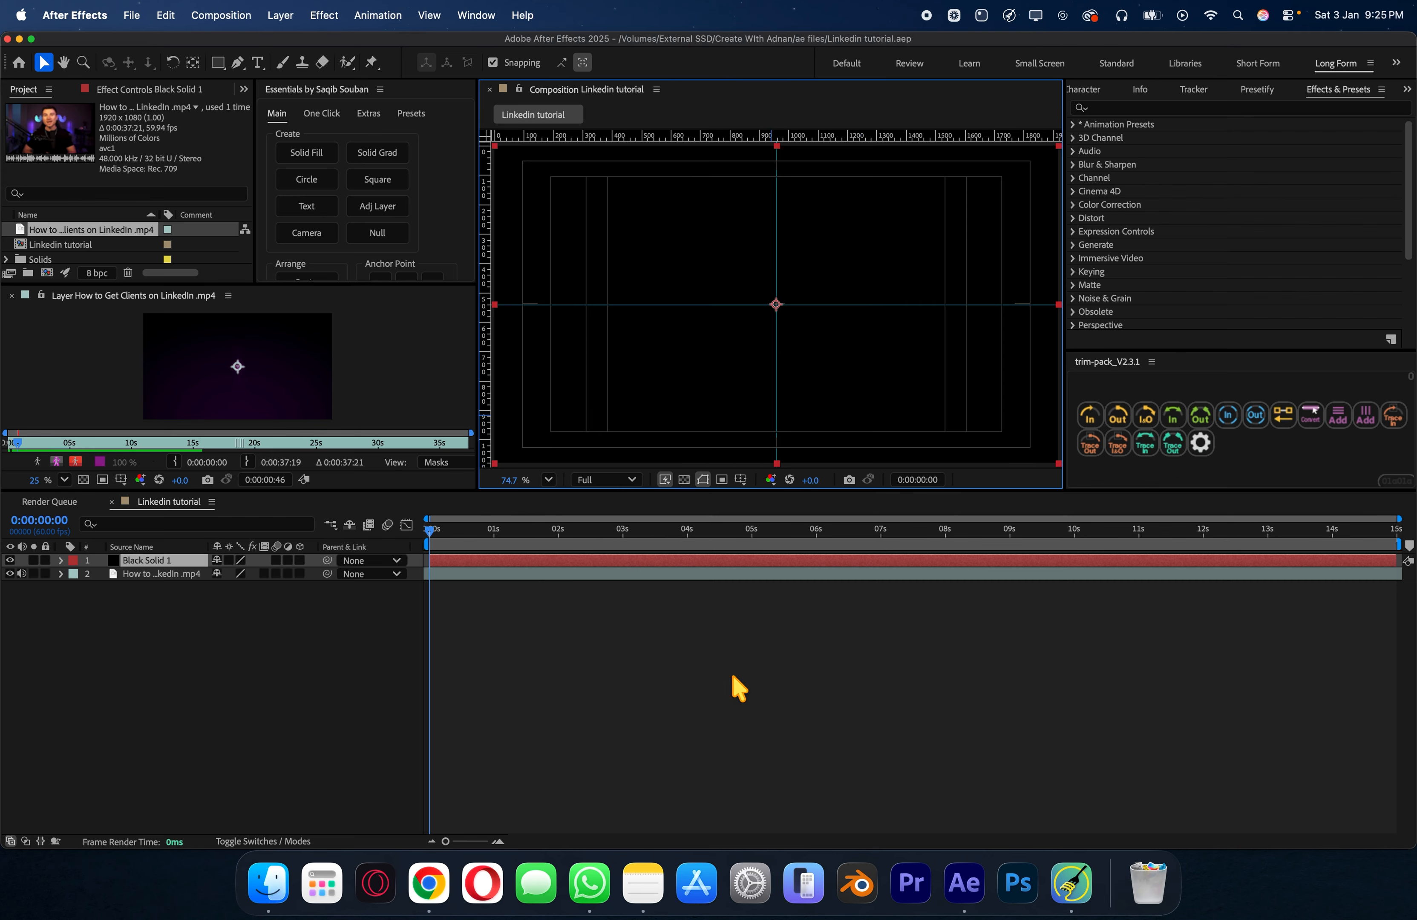
click(736, 690)
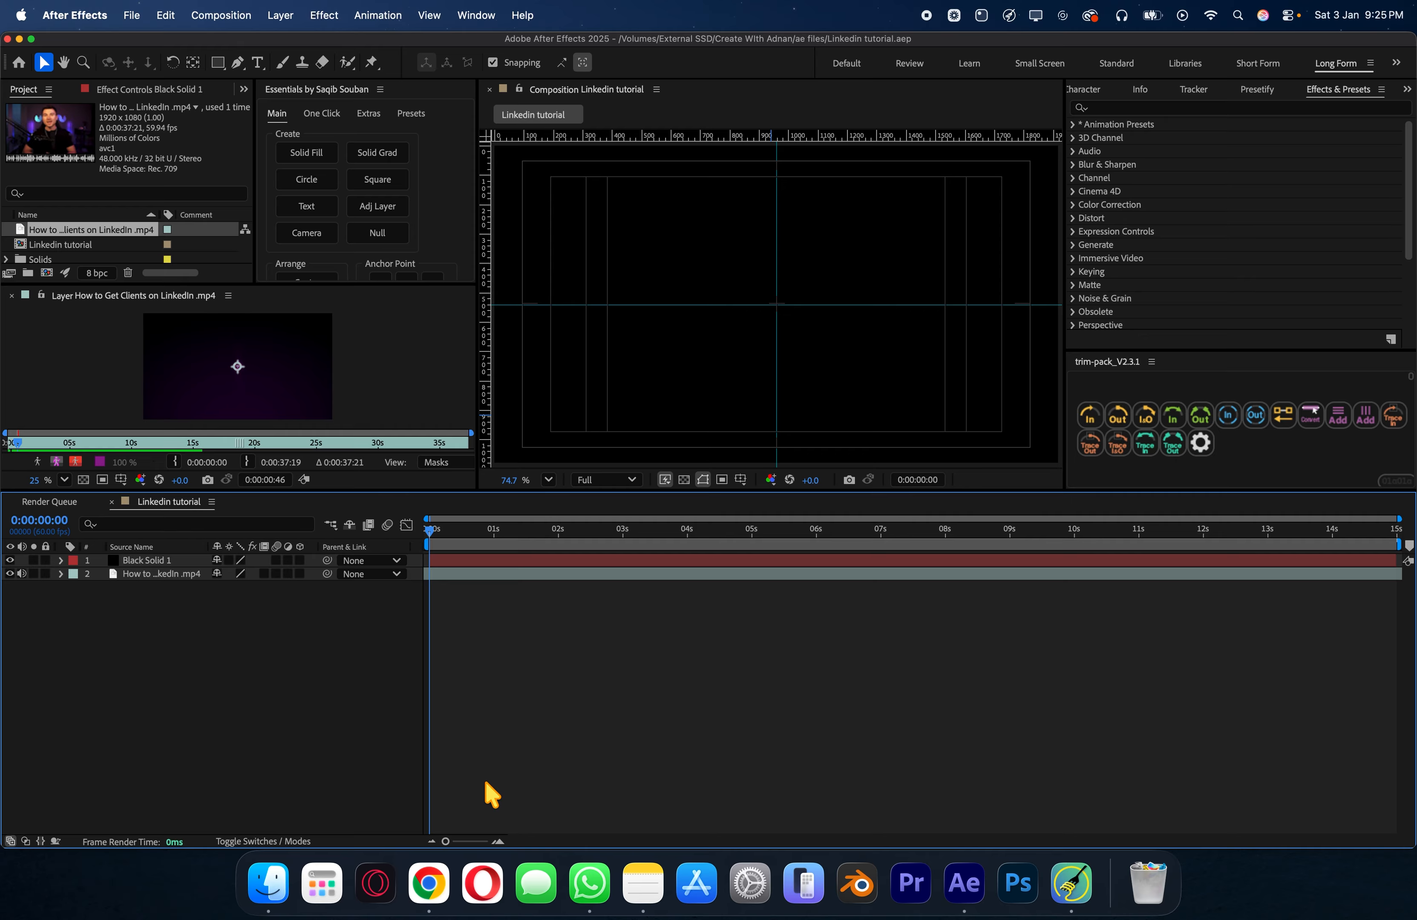
drag(18, 444, 23, 445)
key(space)
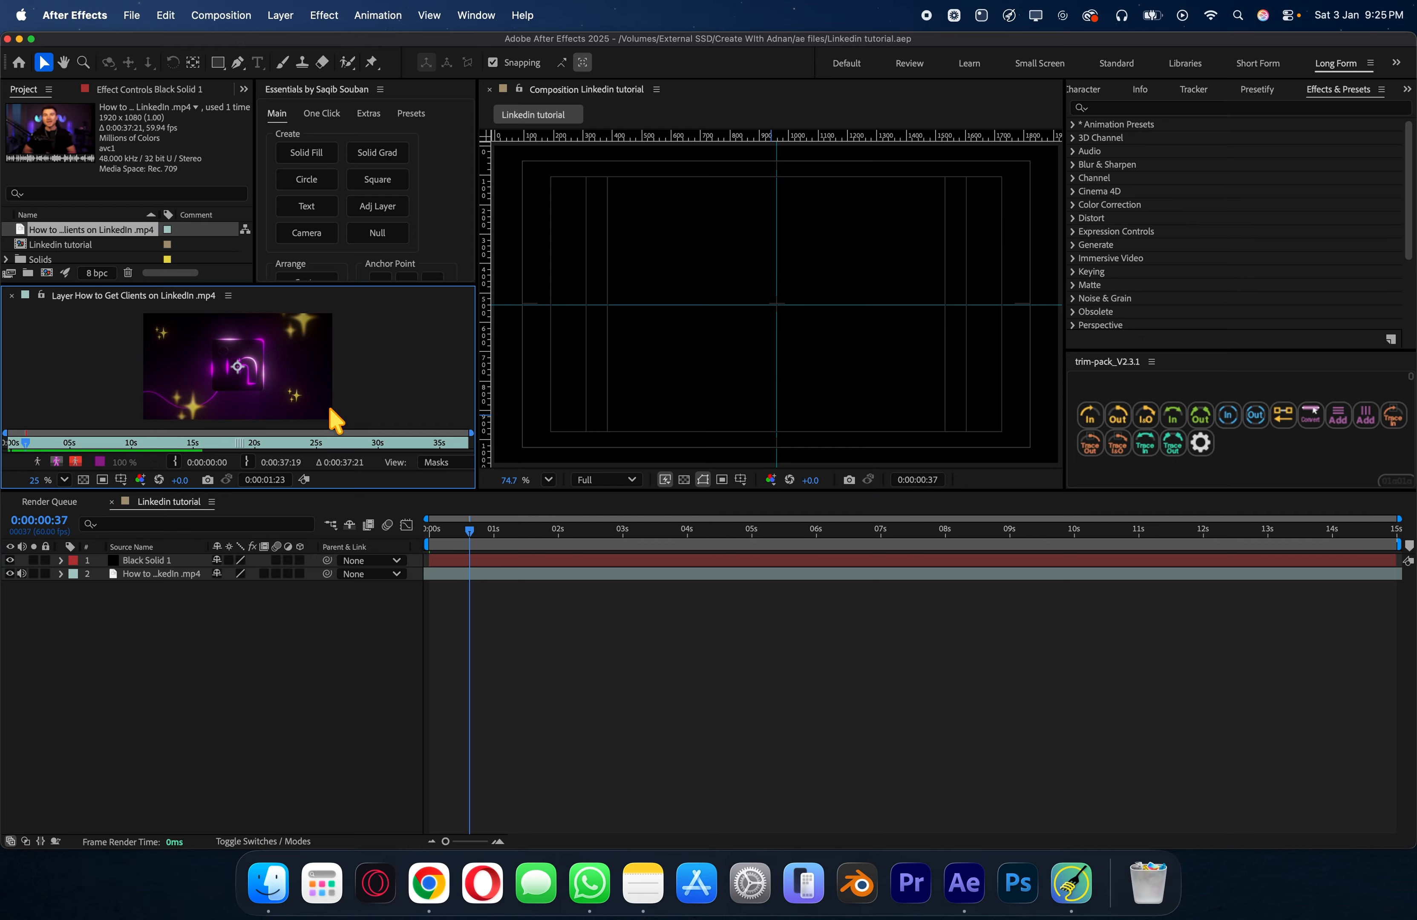
Step: Switch to Chrome and search Google for "linkedin logo png" in a new tab
click(447, 881)
click(1335, 48)
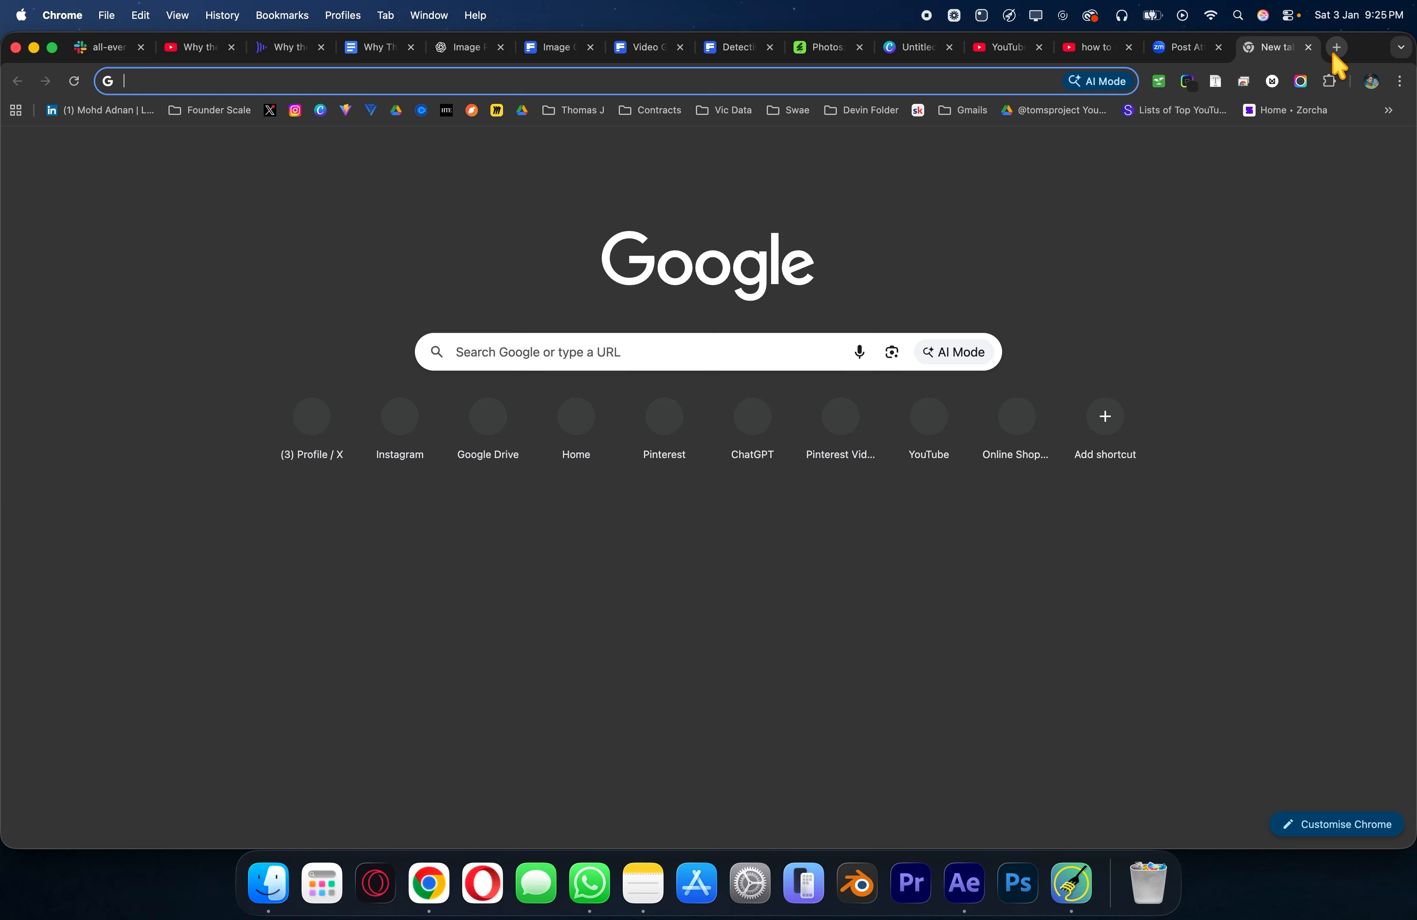
text(linkedin logo)
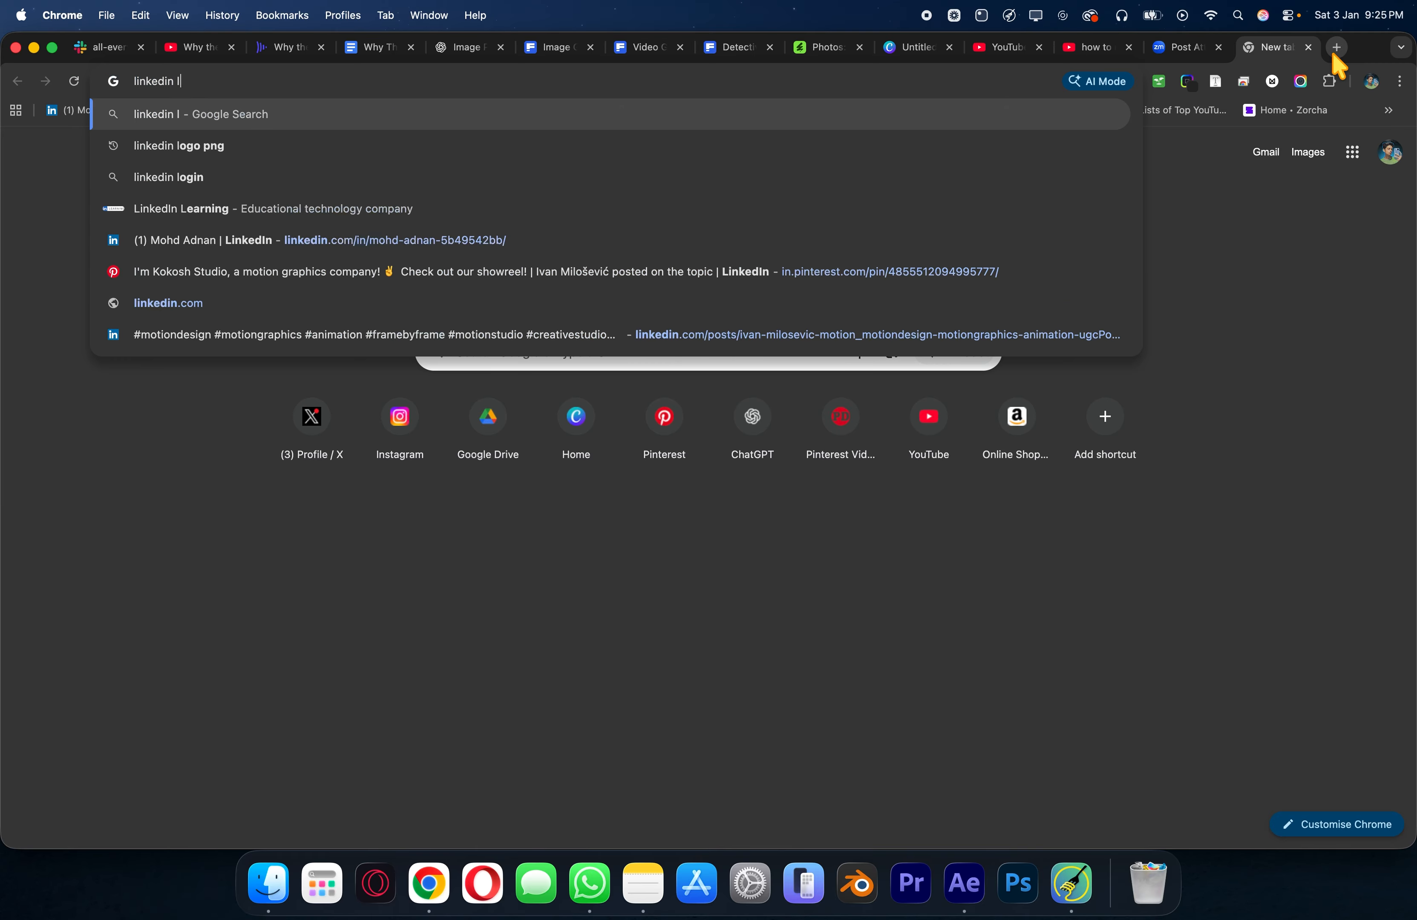
key(Down)
key(Return)
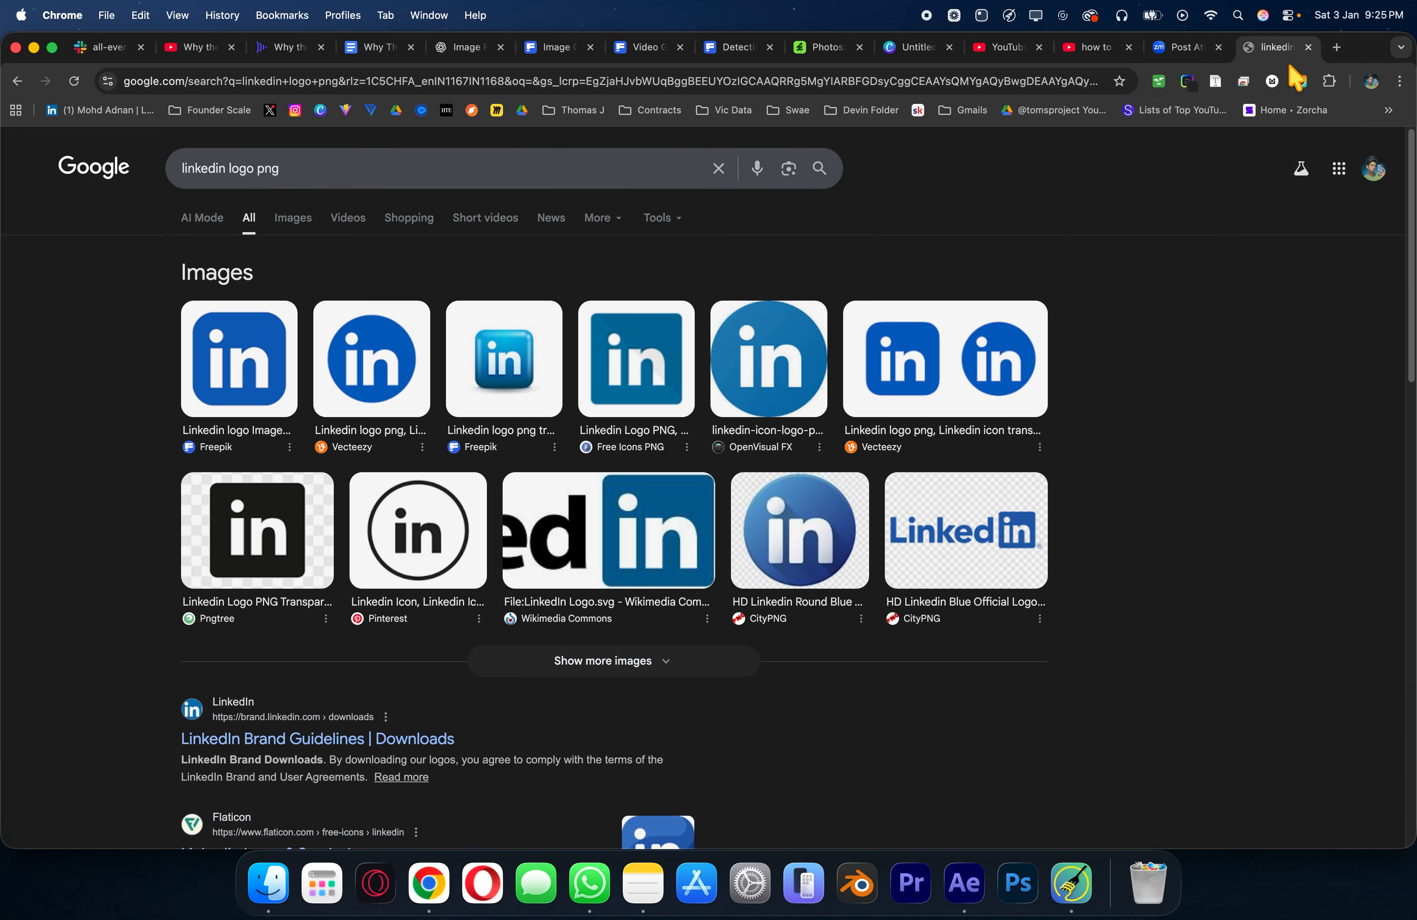
Step: Open the recent MD design on canva.com and delete the video camera icon from page 1
click(1184, 48)
click(1114, 84)
text(canva.com)
key(Return)
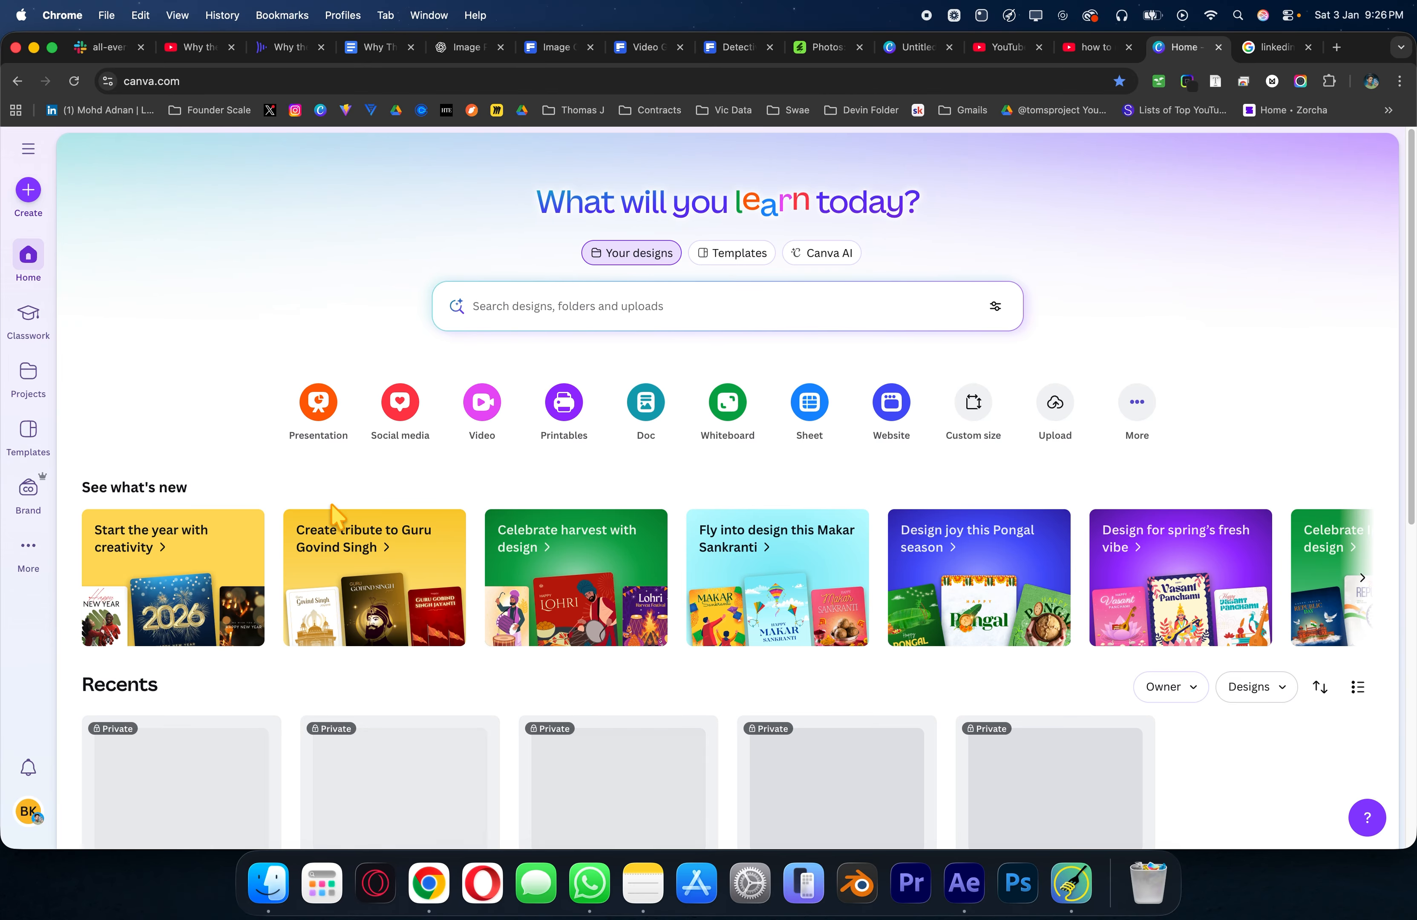
scroll(335, 516, down, 5)
click(190, 460)
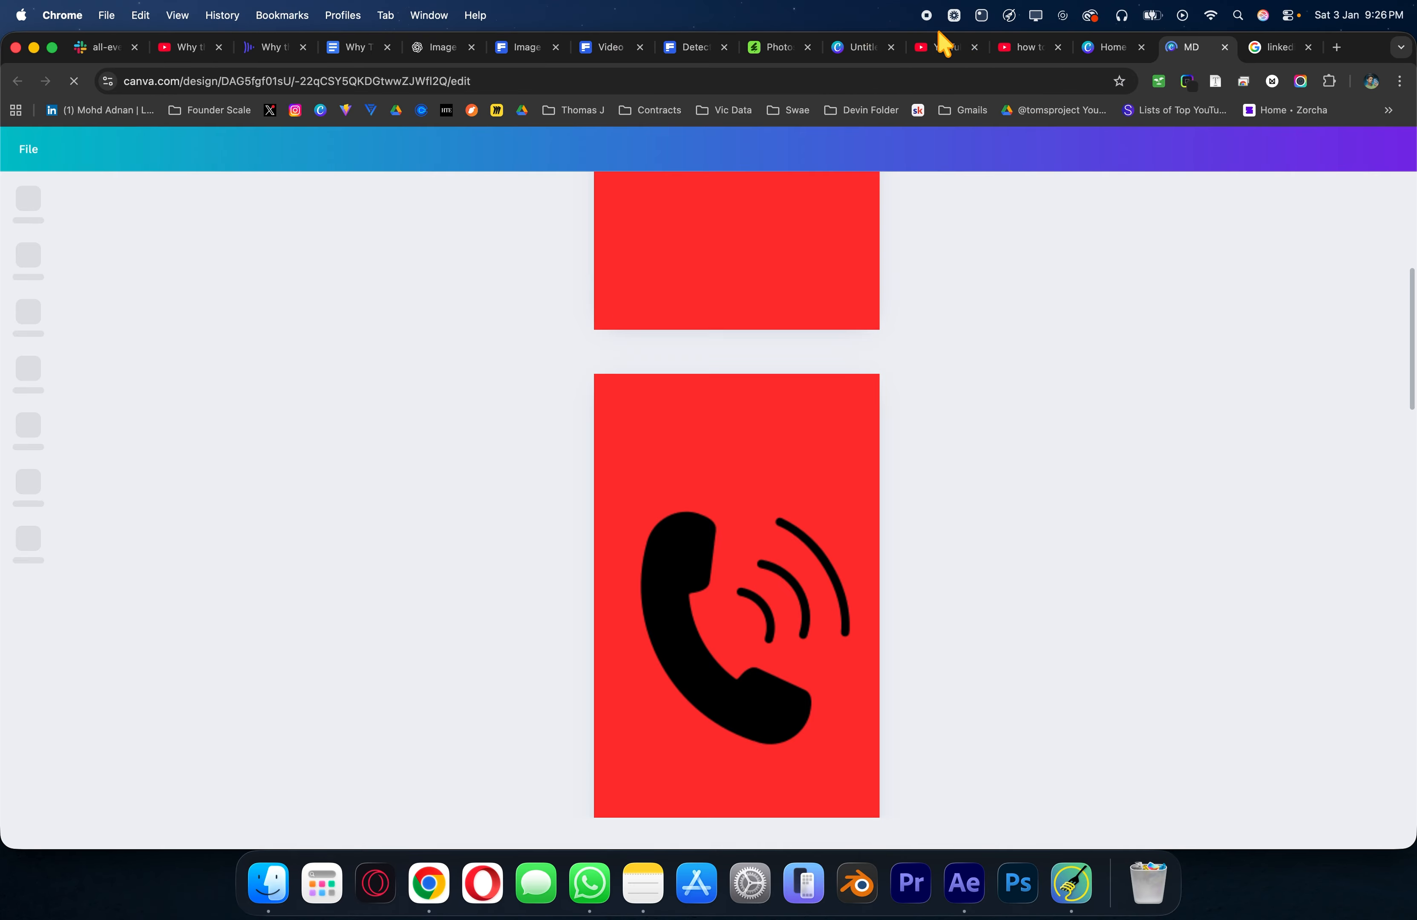
click(1141, 48)
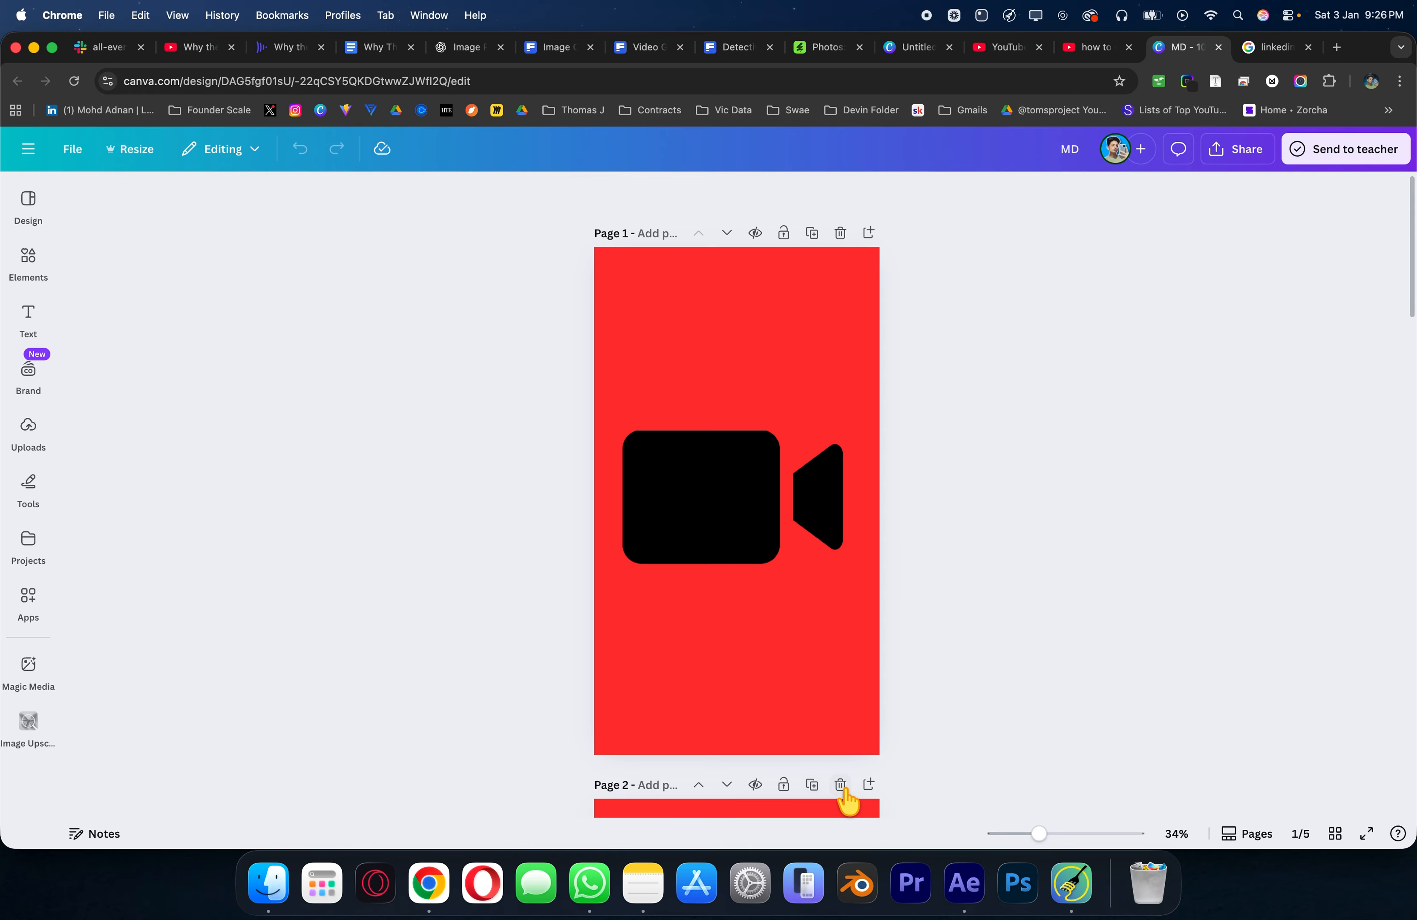
click(756, 546)
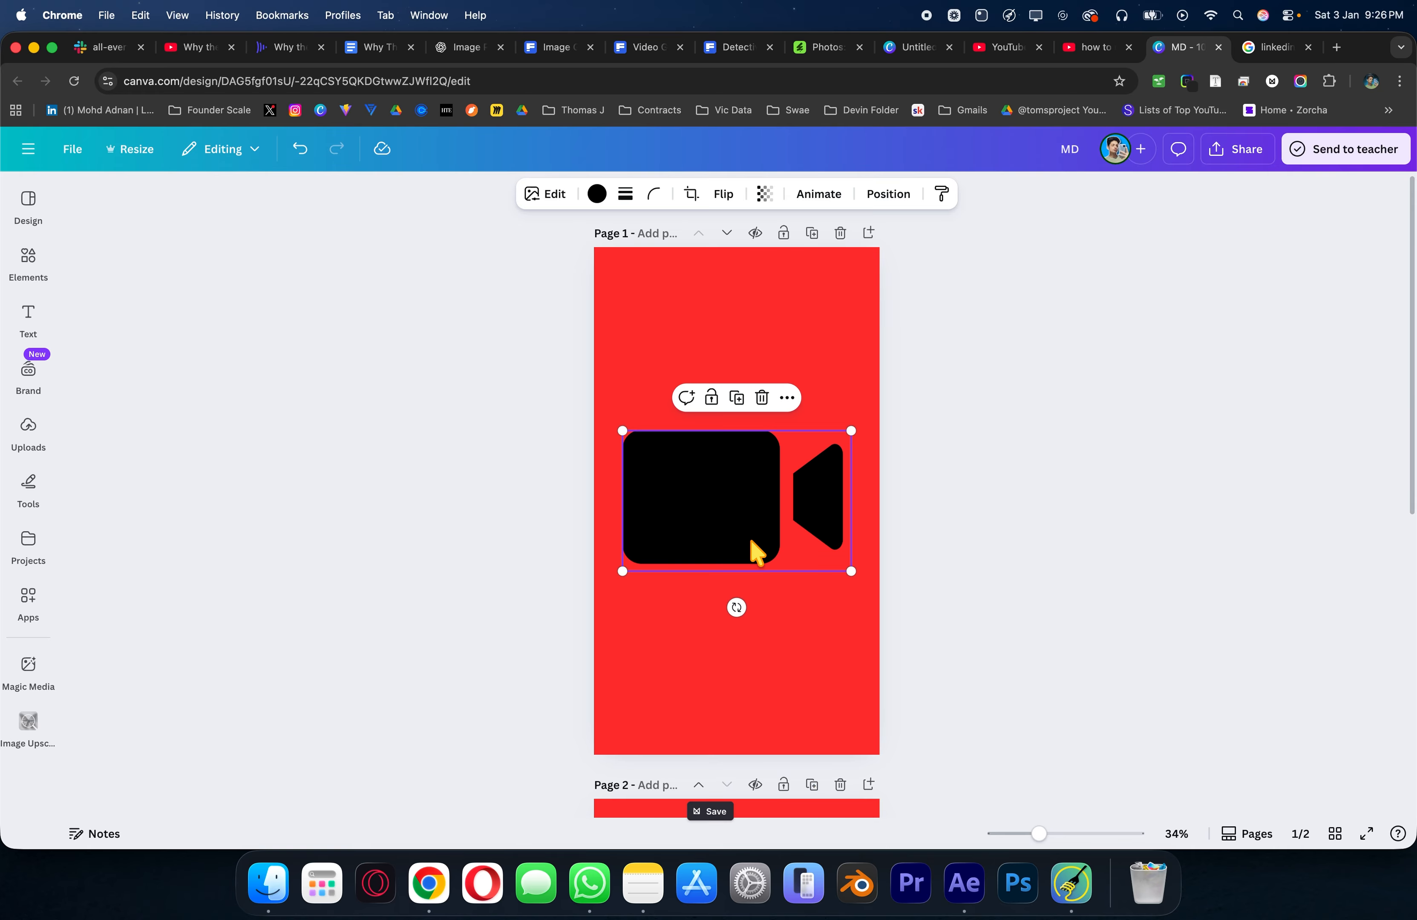
key(Delete)
Step: Browse the Google image results for the LinkedIn logo and copy the square dark blue logo from vhv
click(1284, 49)
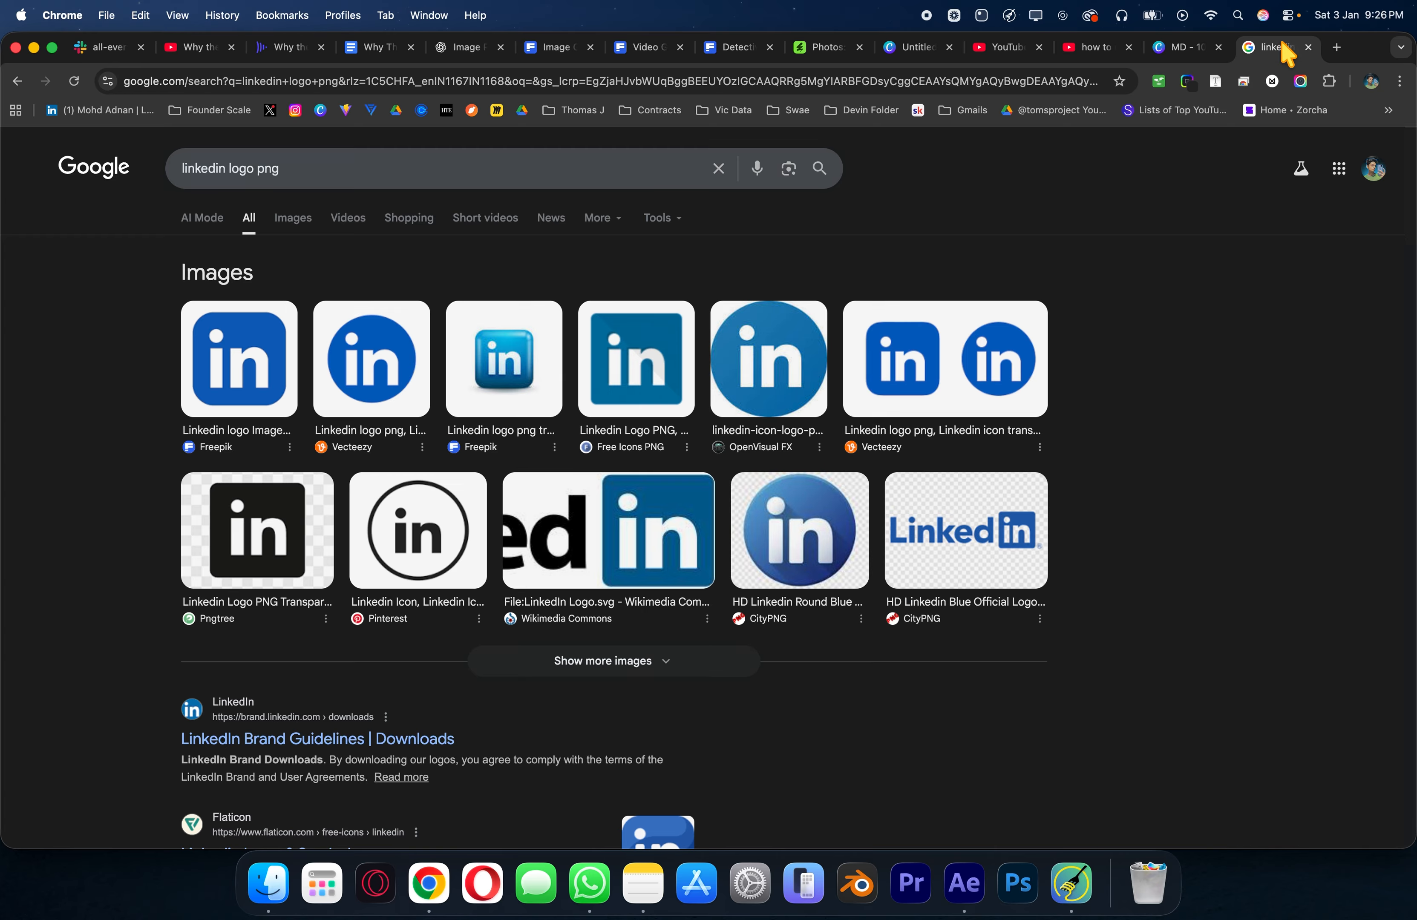
click(292, 219)
click(116, 403)
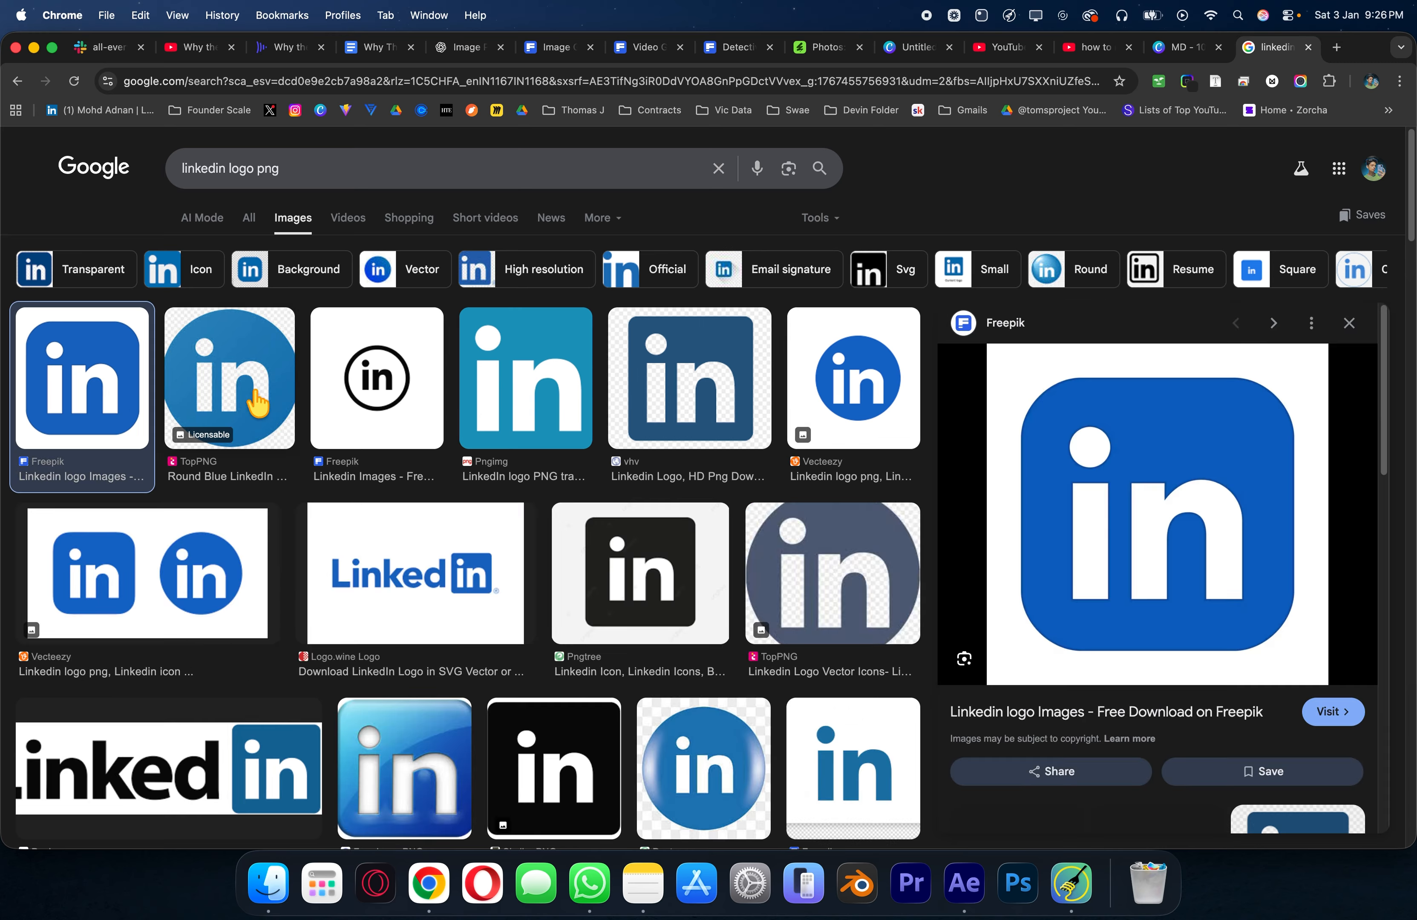
click(696, 406)
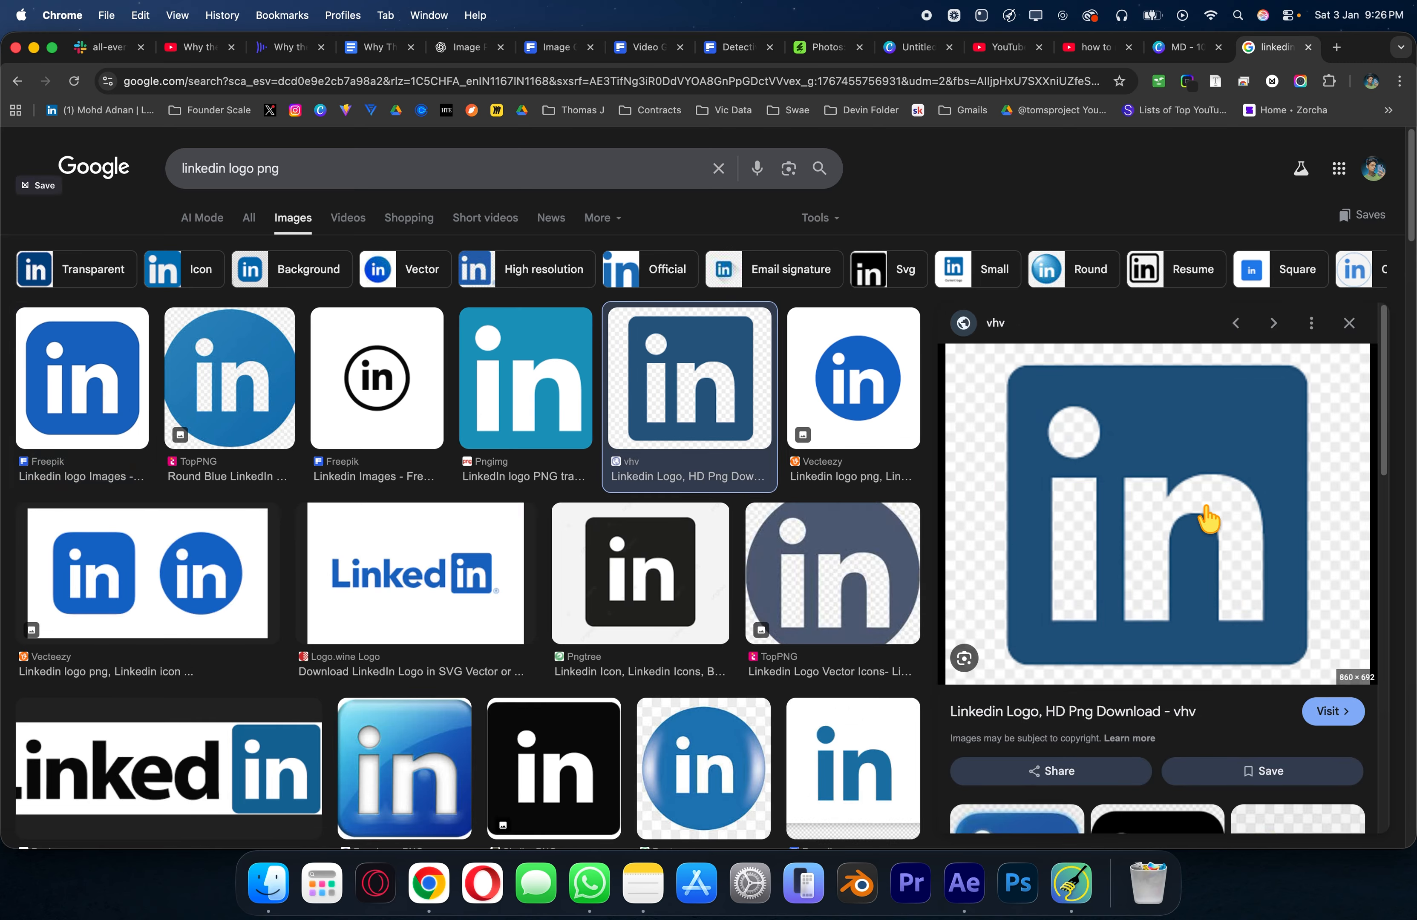
right_click(1175, 577)
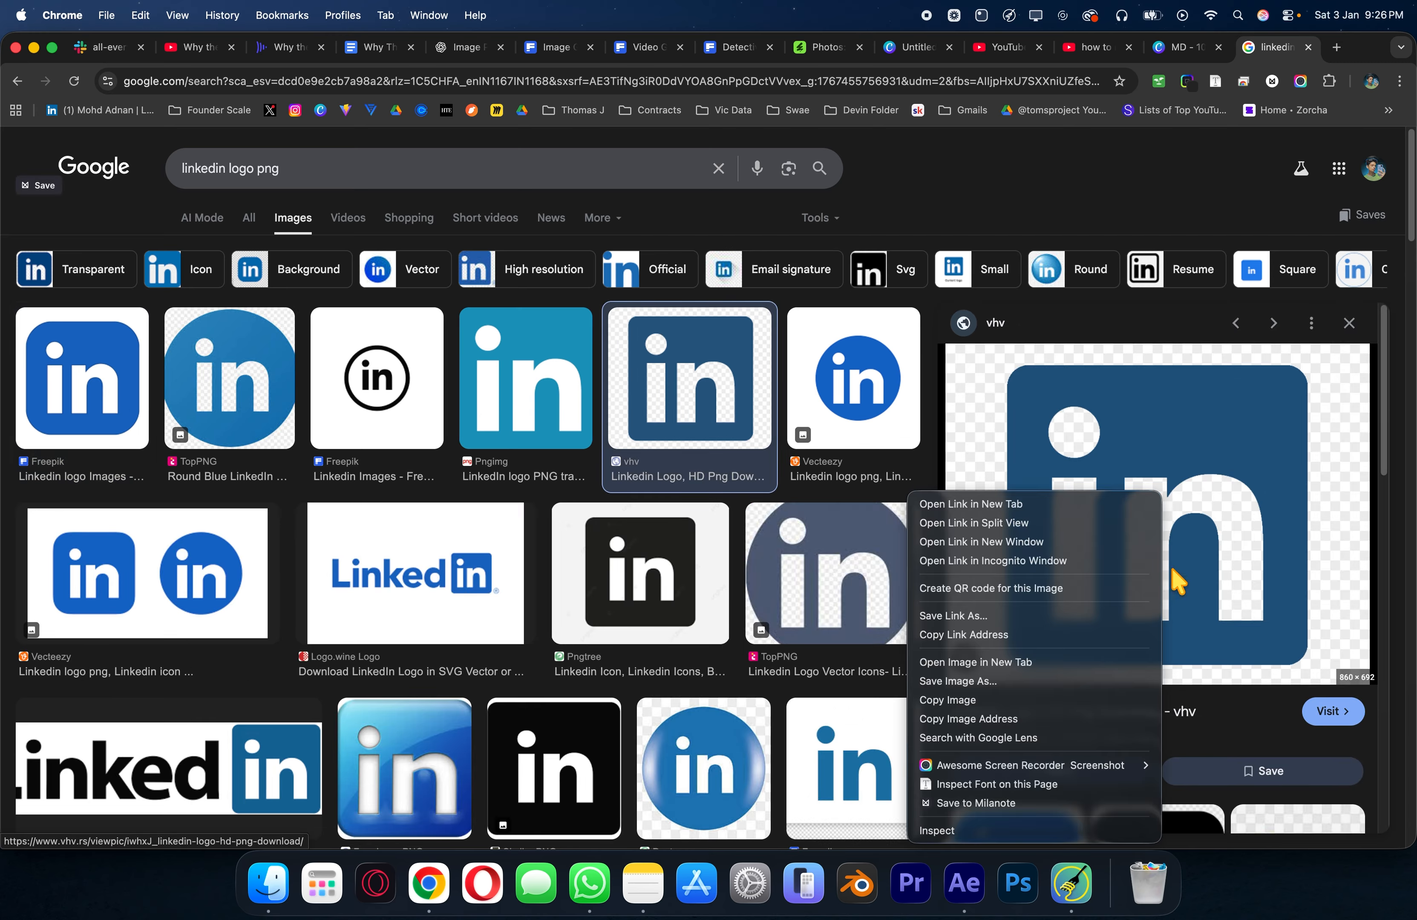
click(952, 673)
Step: Paste the copied LinkedIn logo onto page 1 of the Canva design and enlarge it
click(1181, 52)
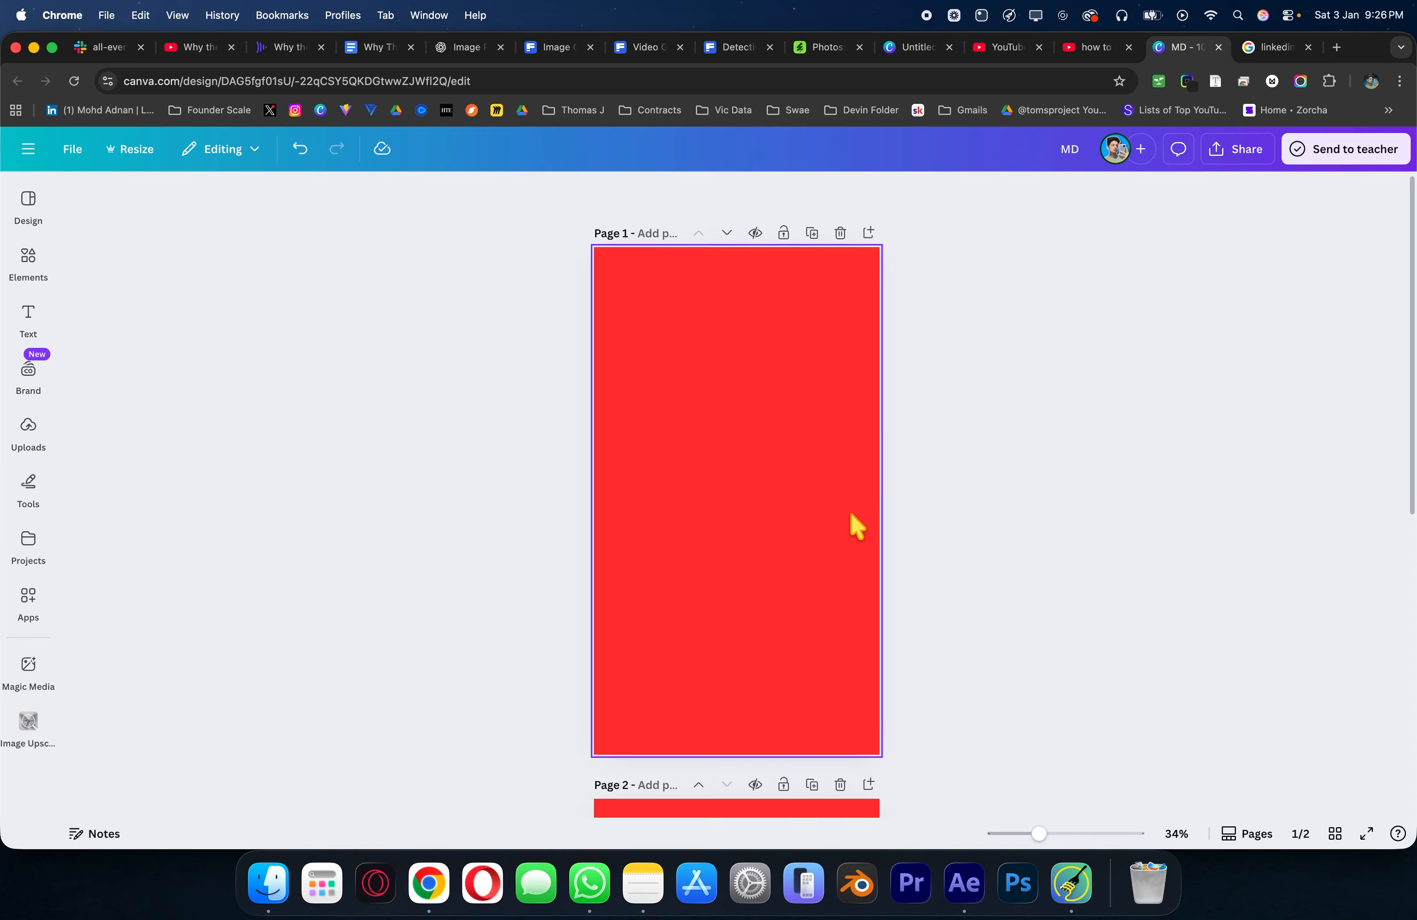
key(super+v)
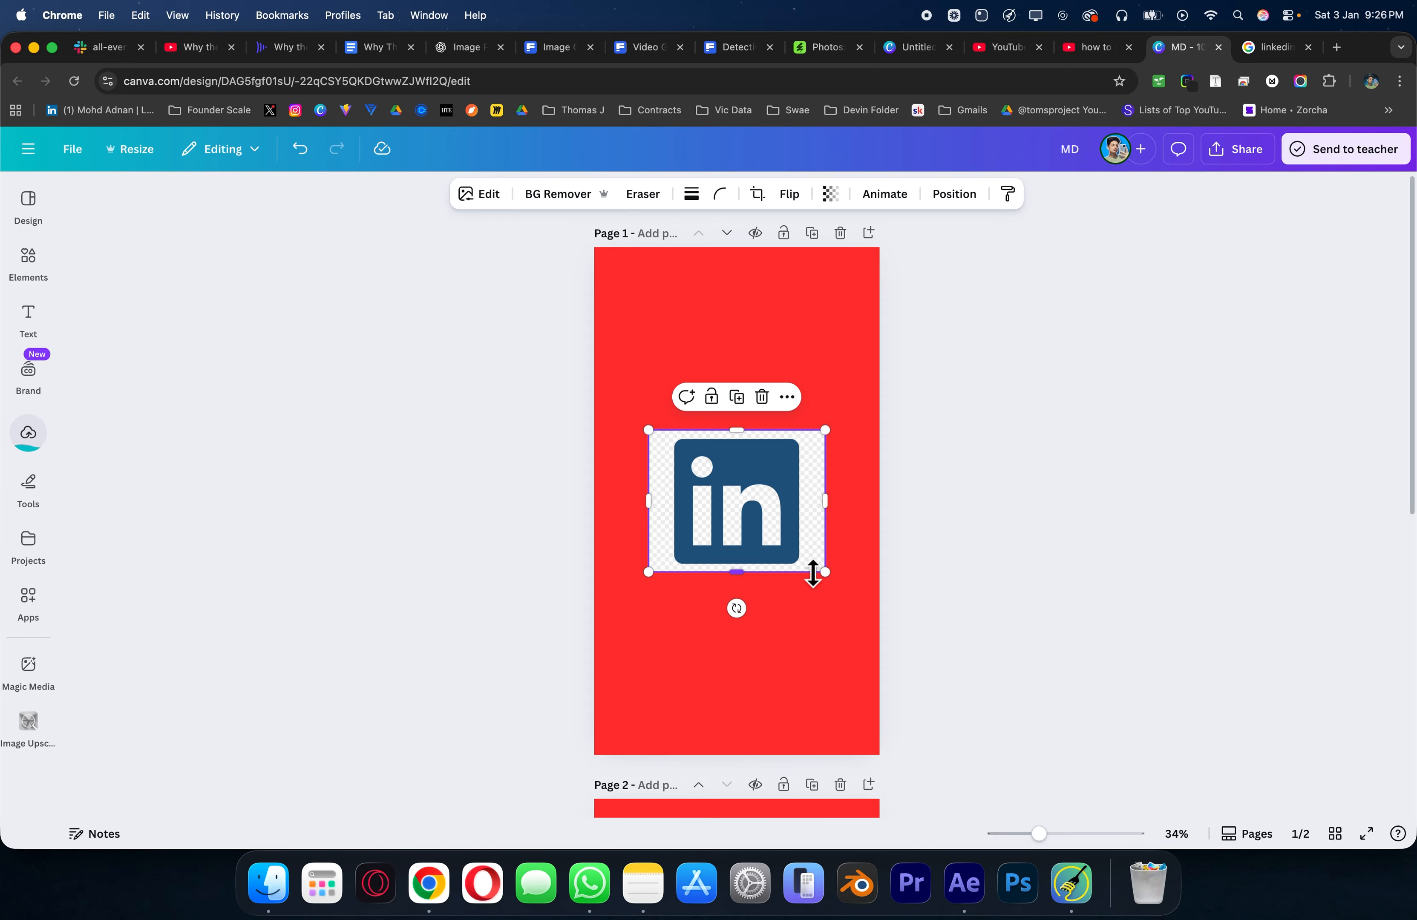
drag(823, 575, 839, 608)
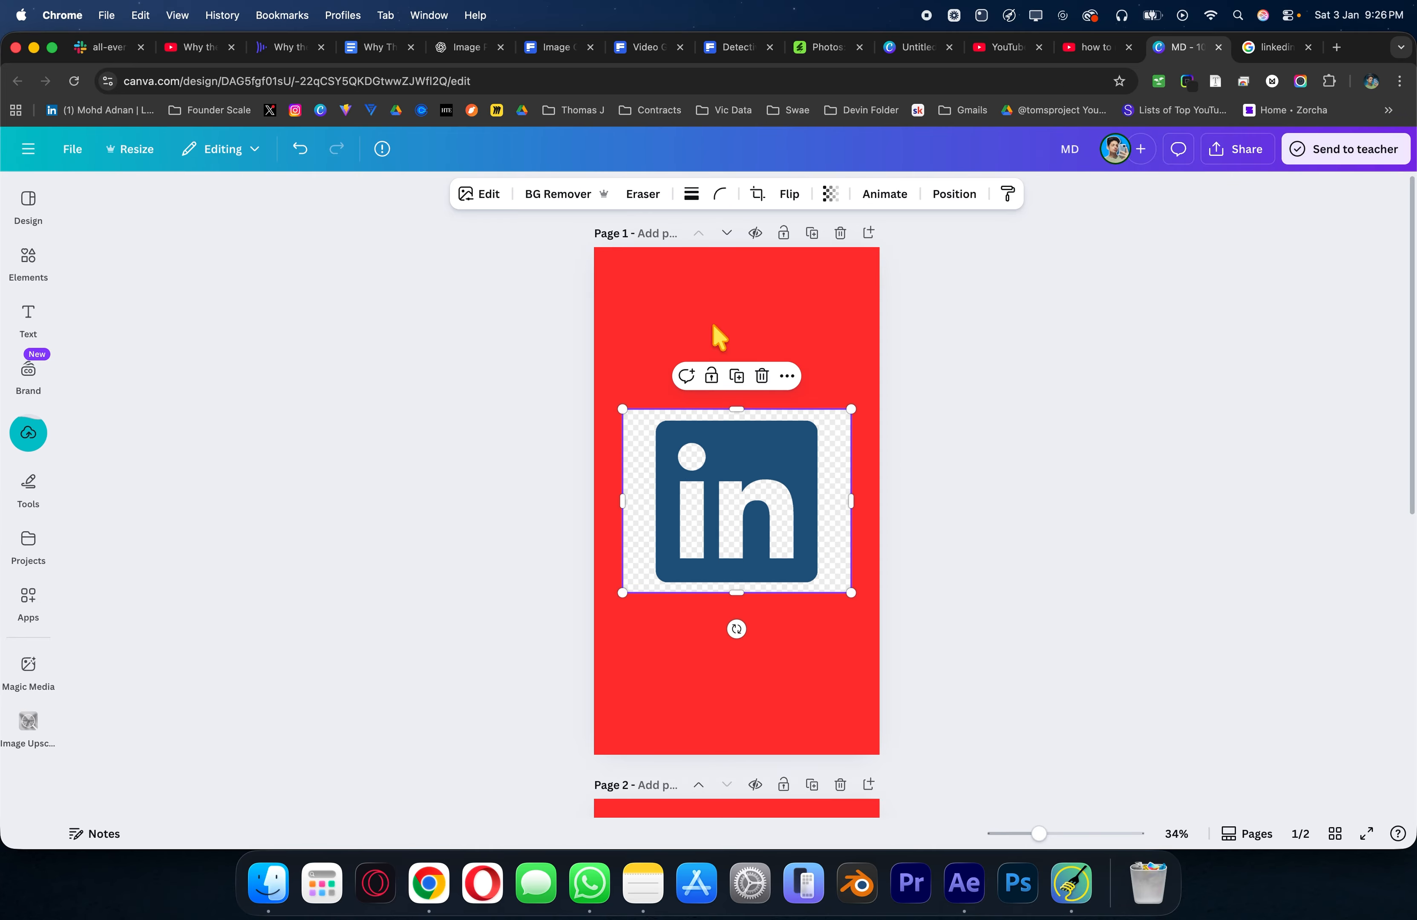
Step: Remove the checkered background from the LinkedIn logo and enlarge the image to nearly the page width
click(570, 194)
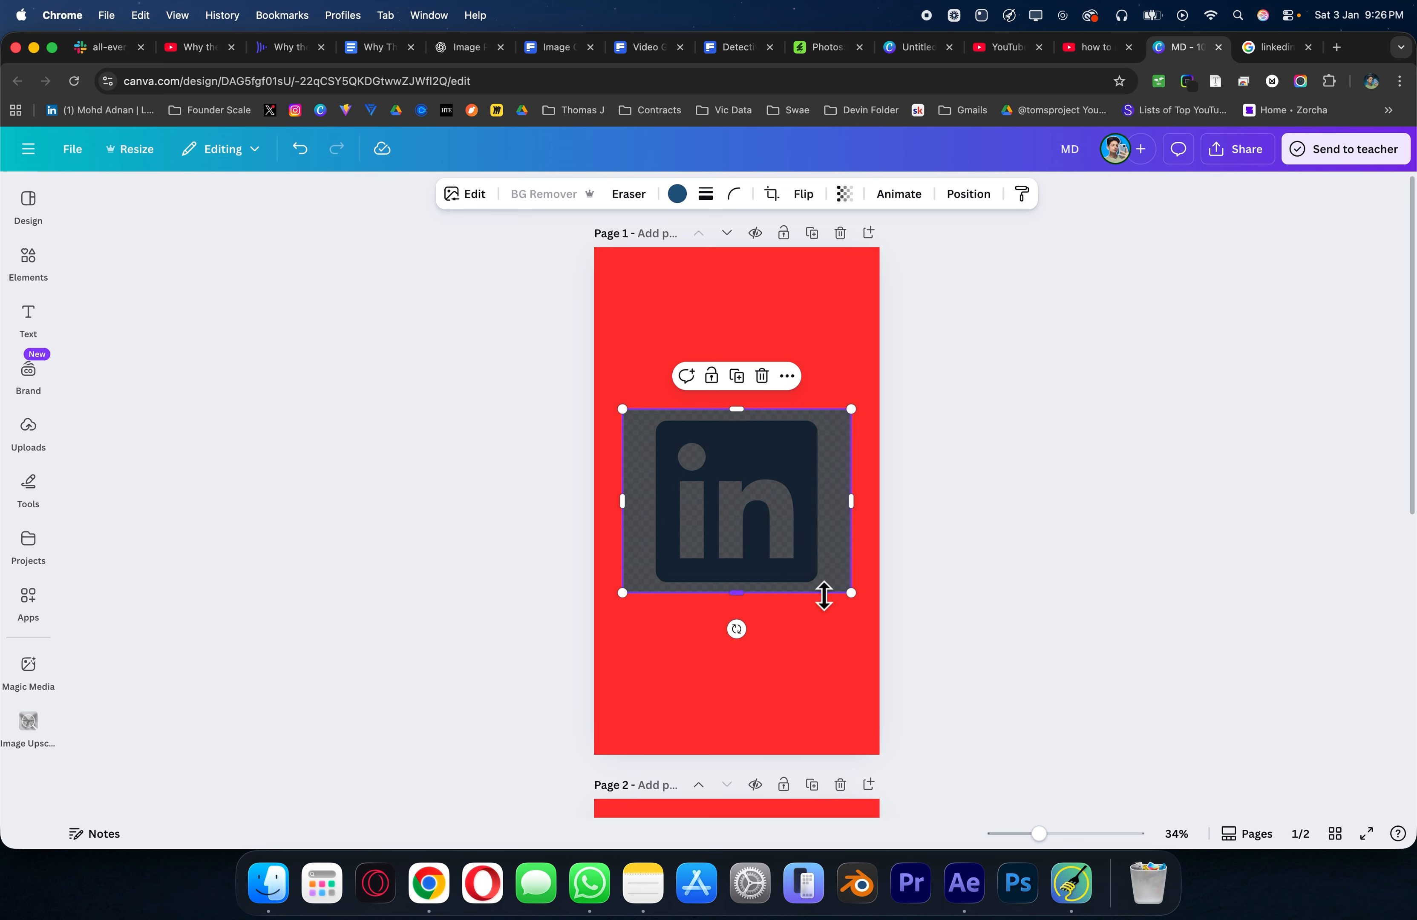
drag(848, 594, 874, 616)
click(1028, 598)
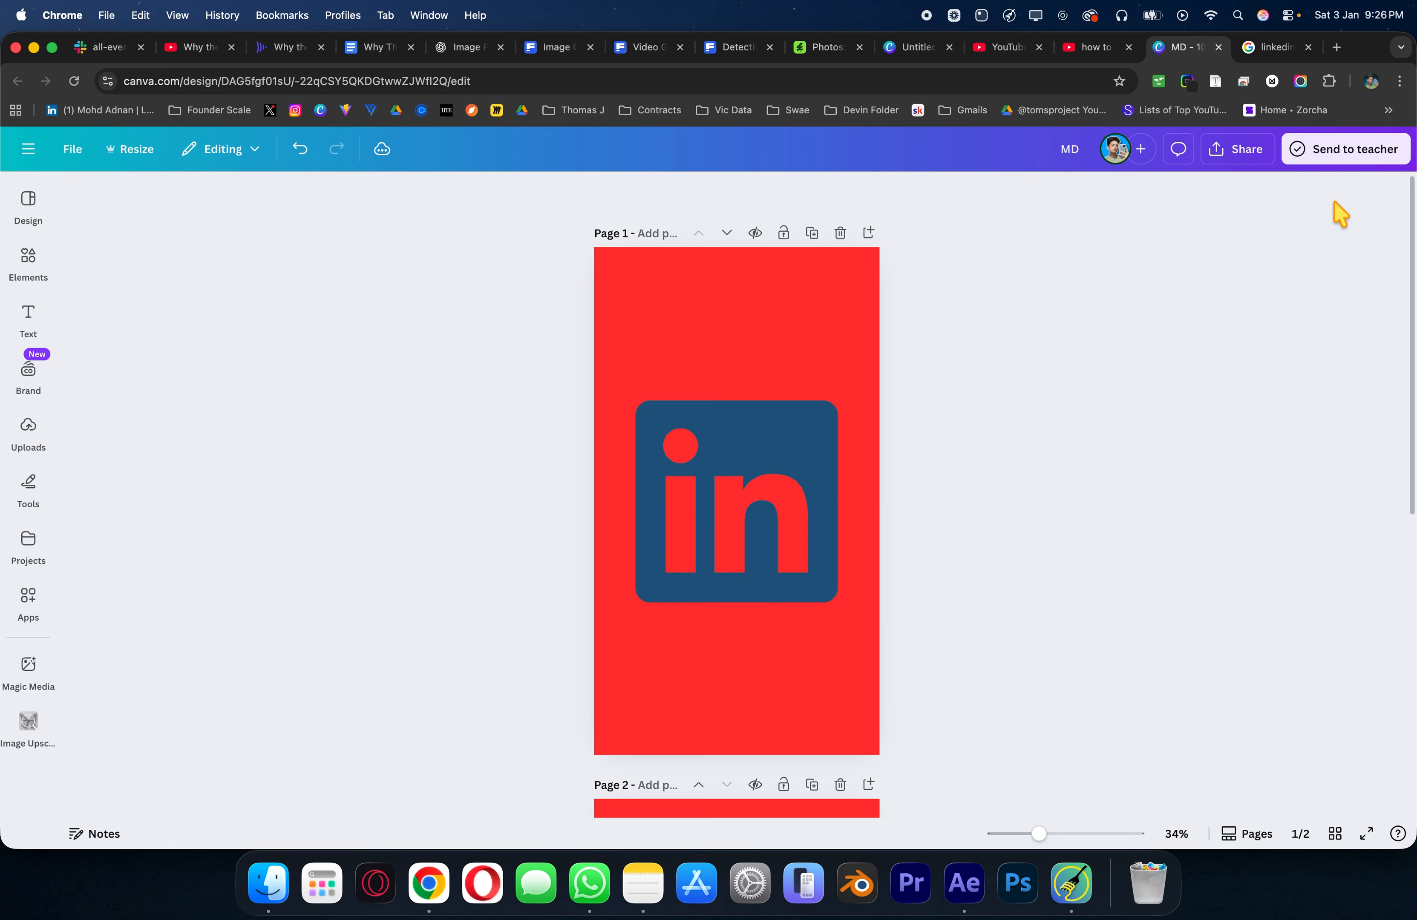
Step: Download only page 1 as a PNG with a transparent background
click(1355, 150)
click(1099, 190)
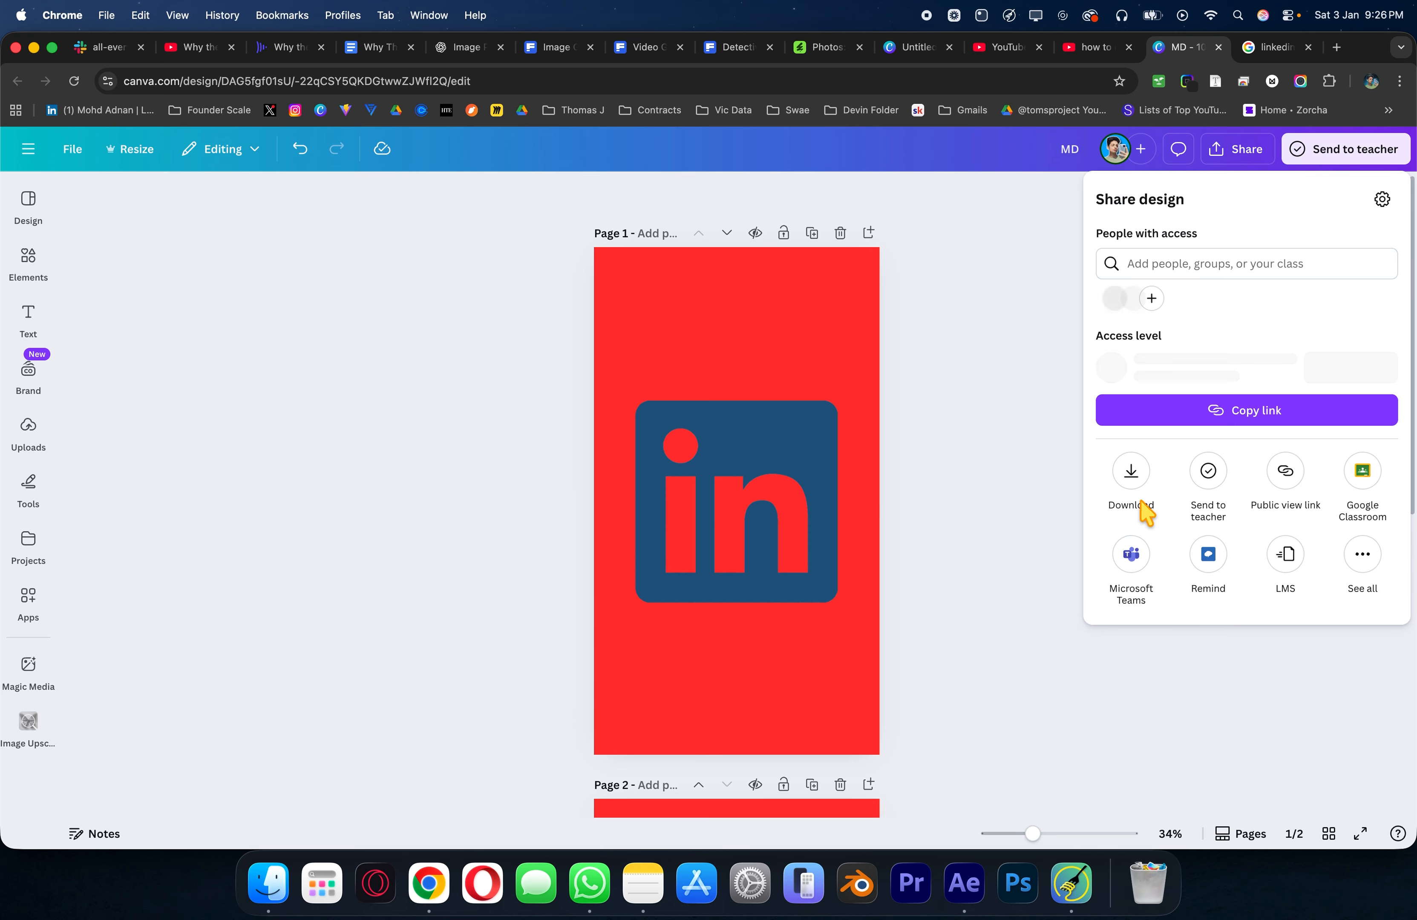
click(1144, 505)
click(1142, 418)
click(1119, 469)
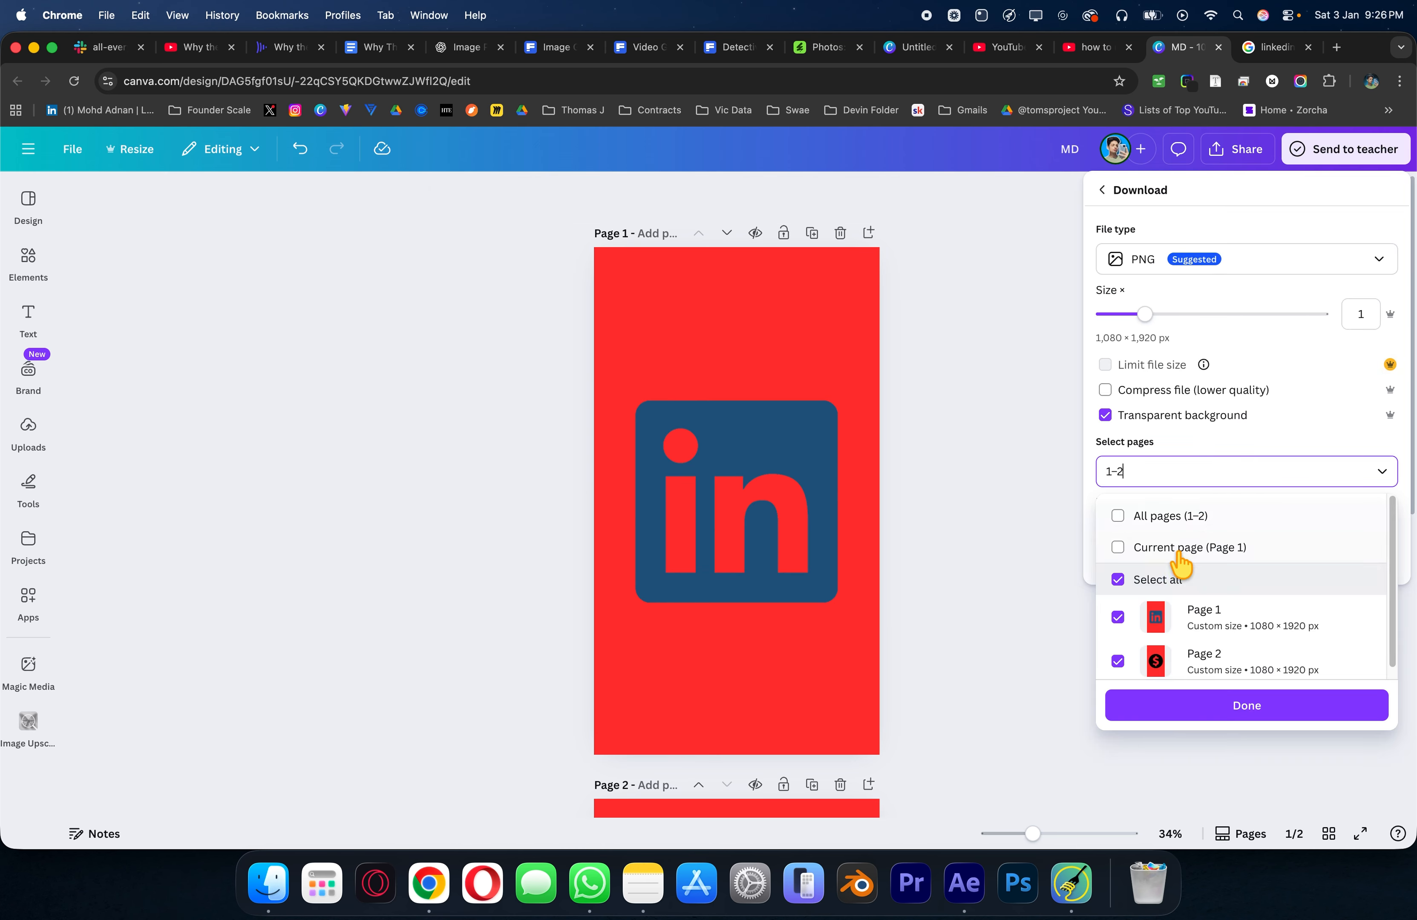
click(1129, 543)
click(1243, 708)
click(1245, 561)
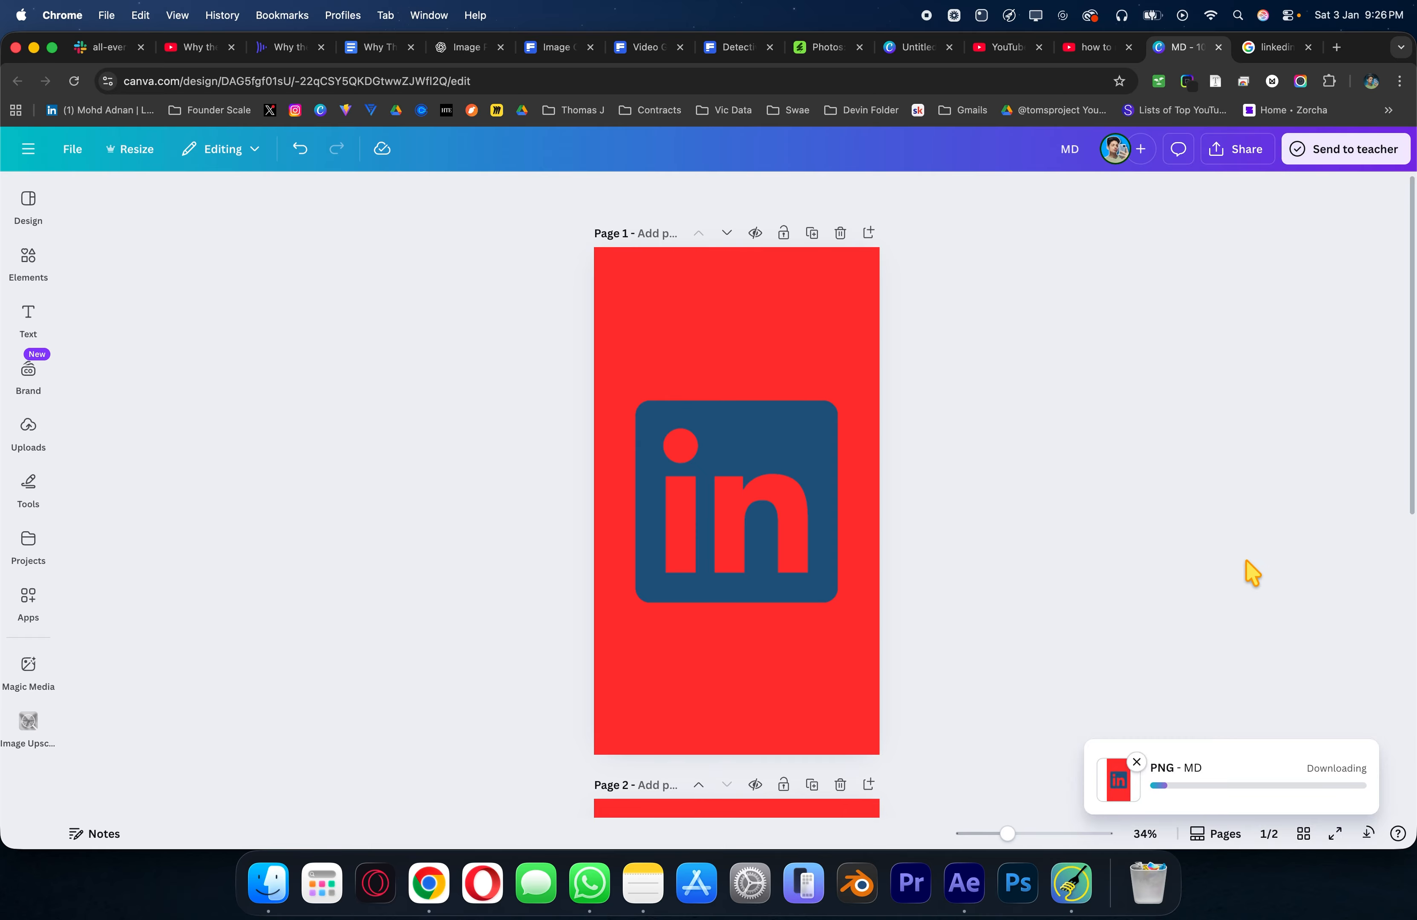
click(1139, 767)
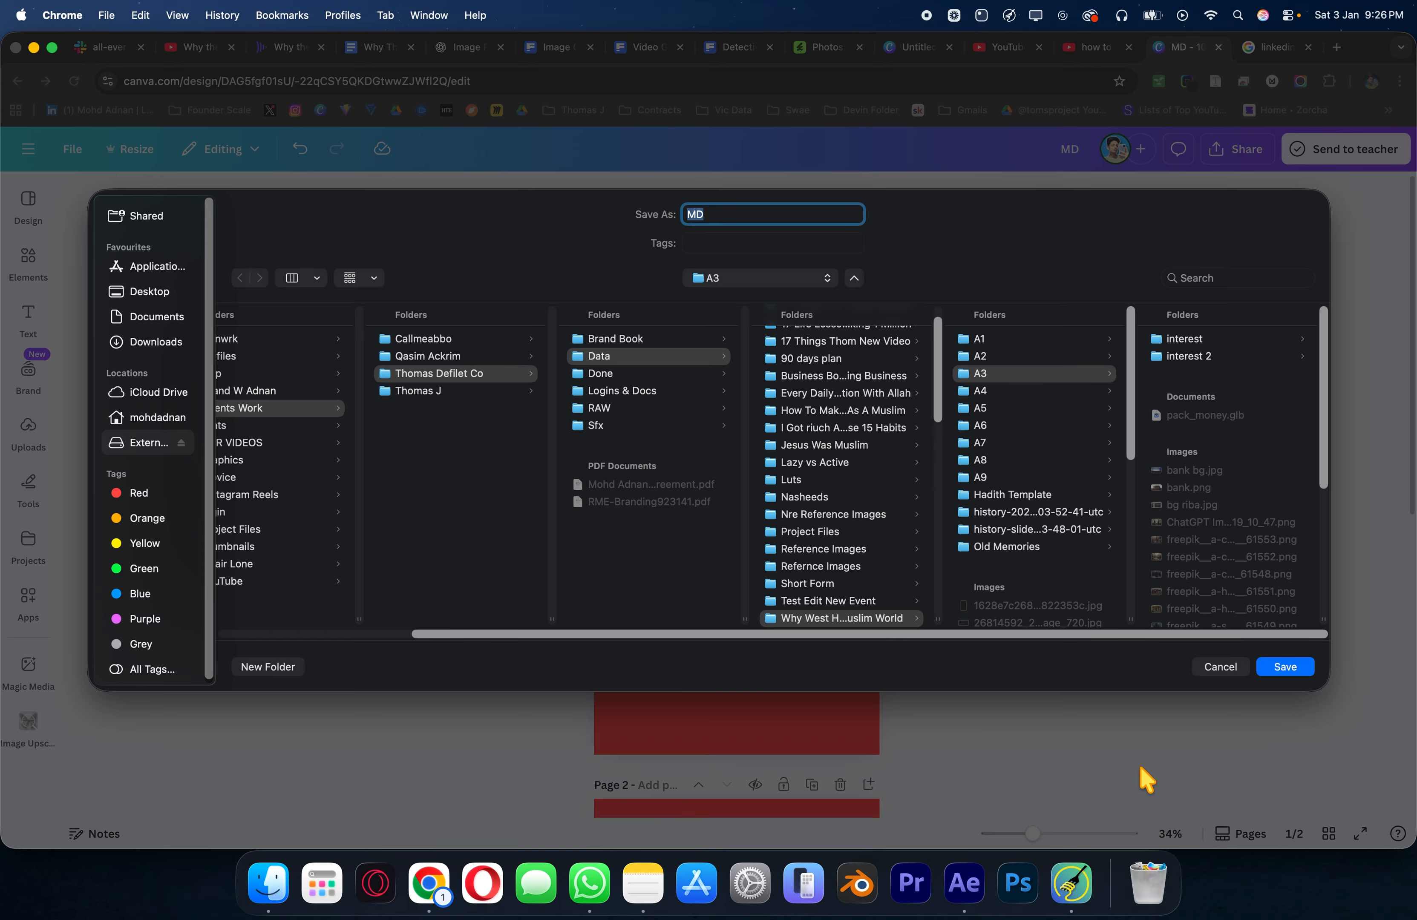
click(1221, 667)
Step: Delete the black dollar icon from page 2 of the design
scroll(1081, 670, down, 5)
click(807, 579)
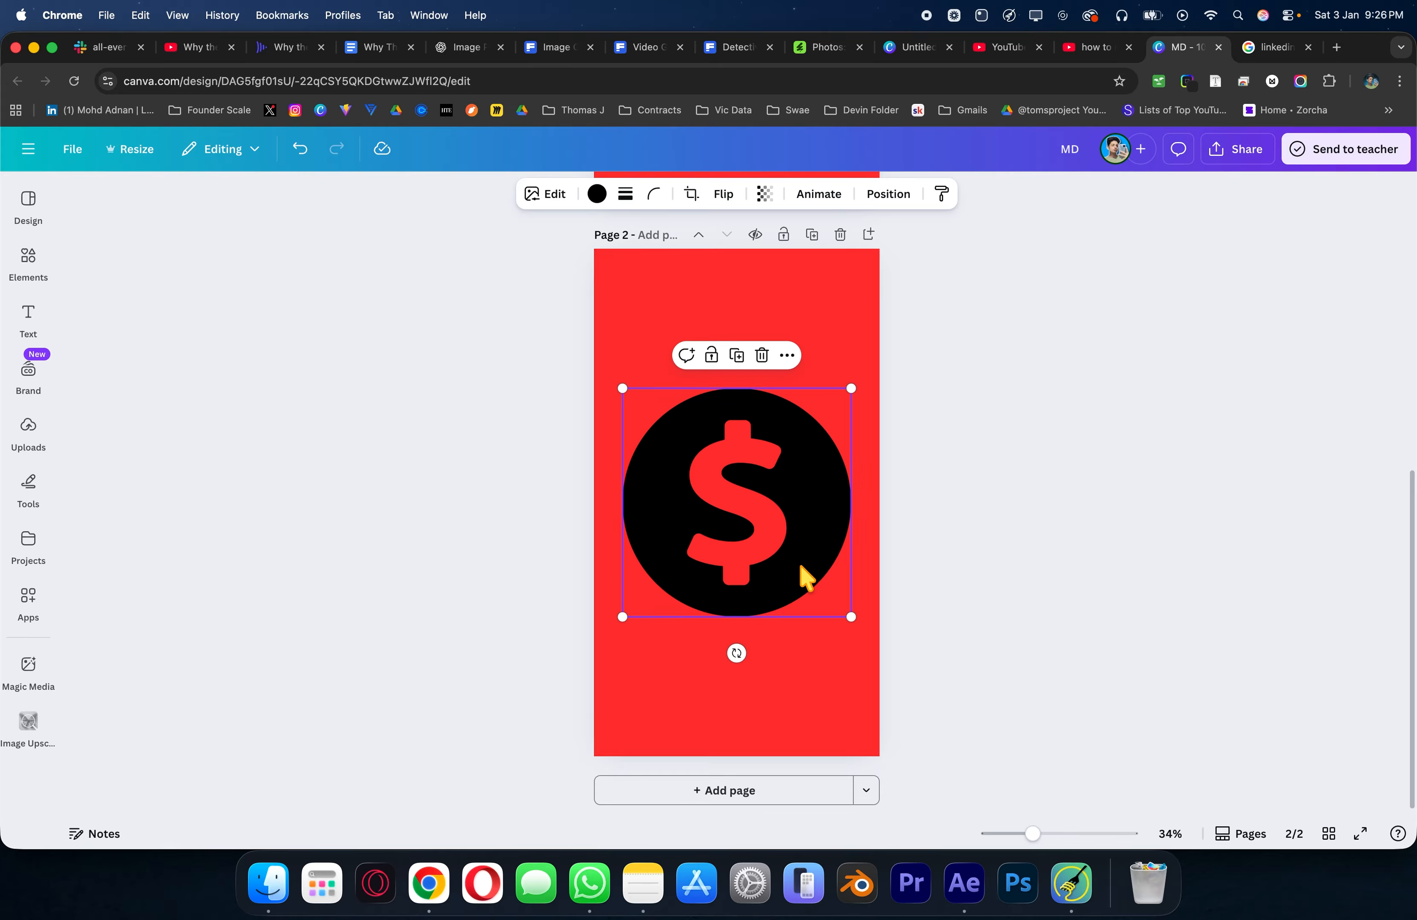
key(BackSpace)
Step: Check the reference footage frame in After Effects and return to the image results in Chrome
click(1272, 48)
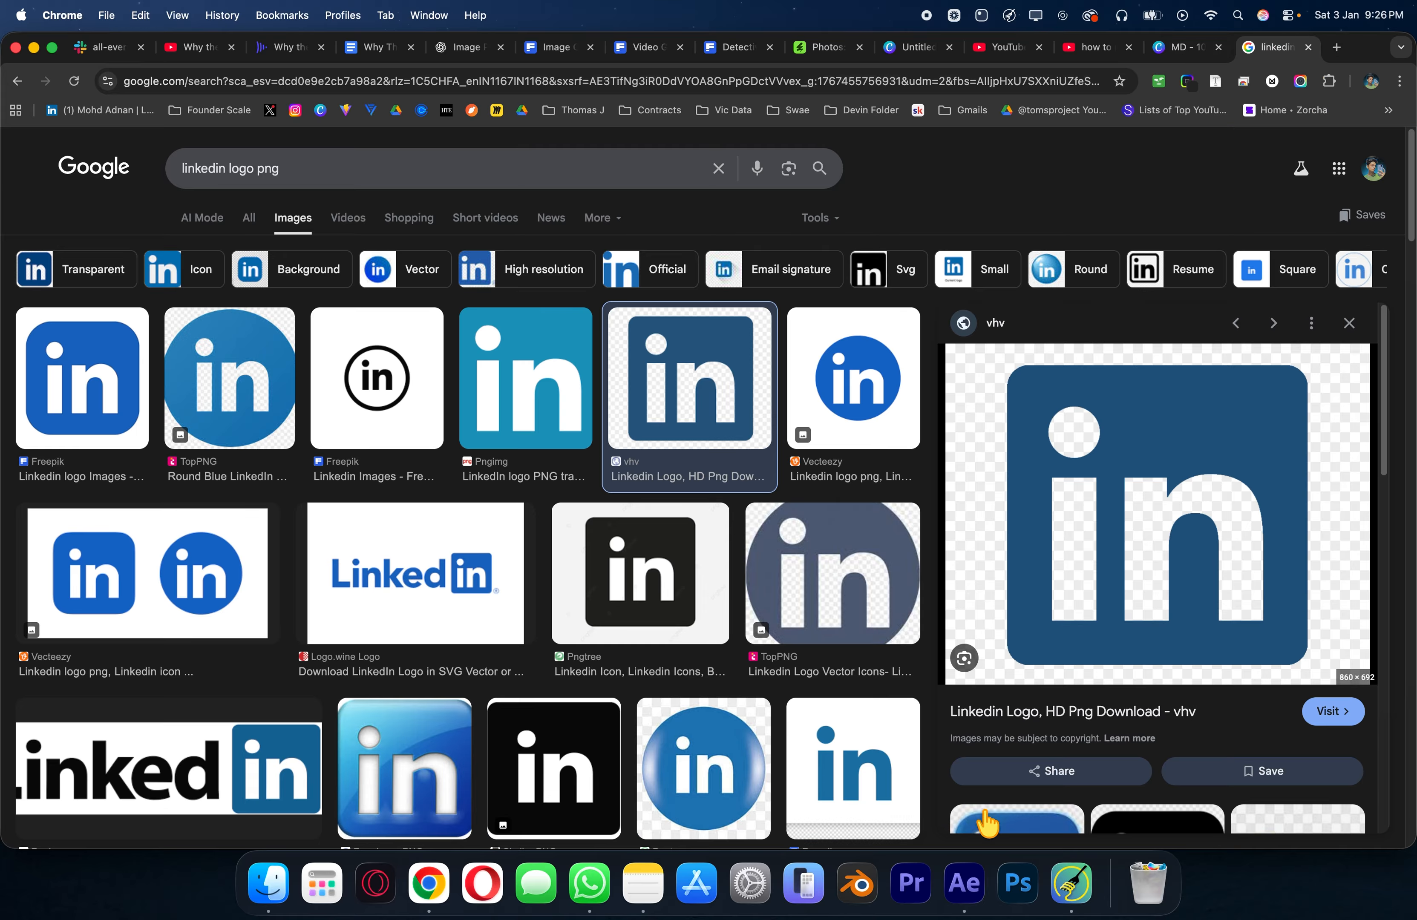
click(964, 883)
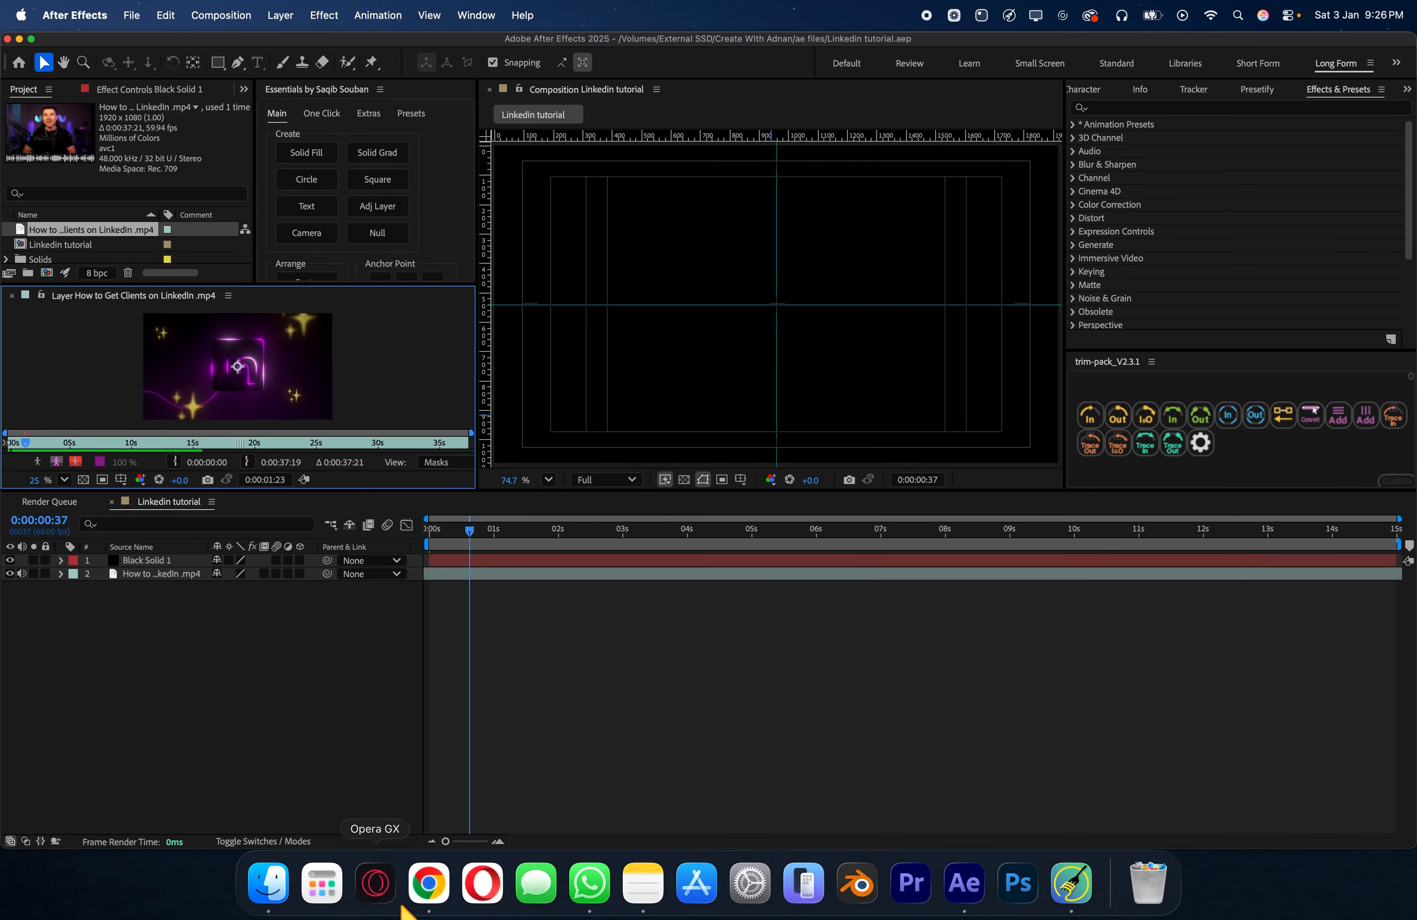
click(428, 883)
Step: Search Google Images for "apple sparkling water"
click(346, 172)
text(a)
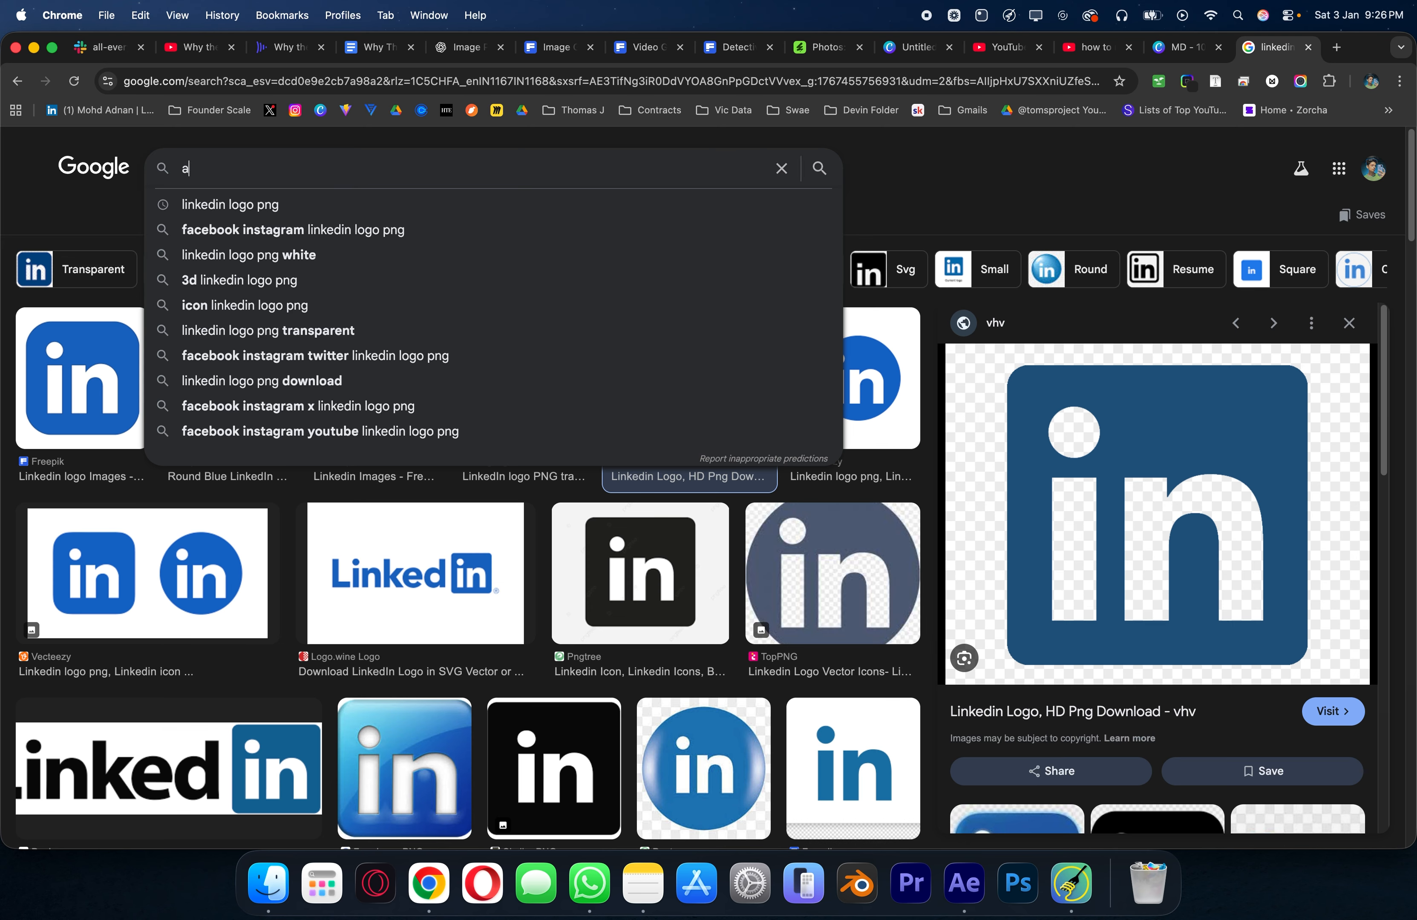
text(pple spar)
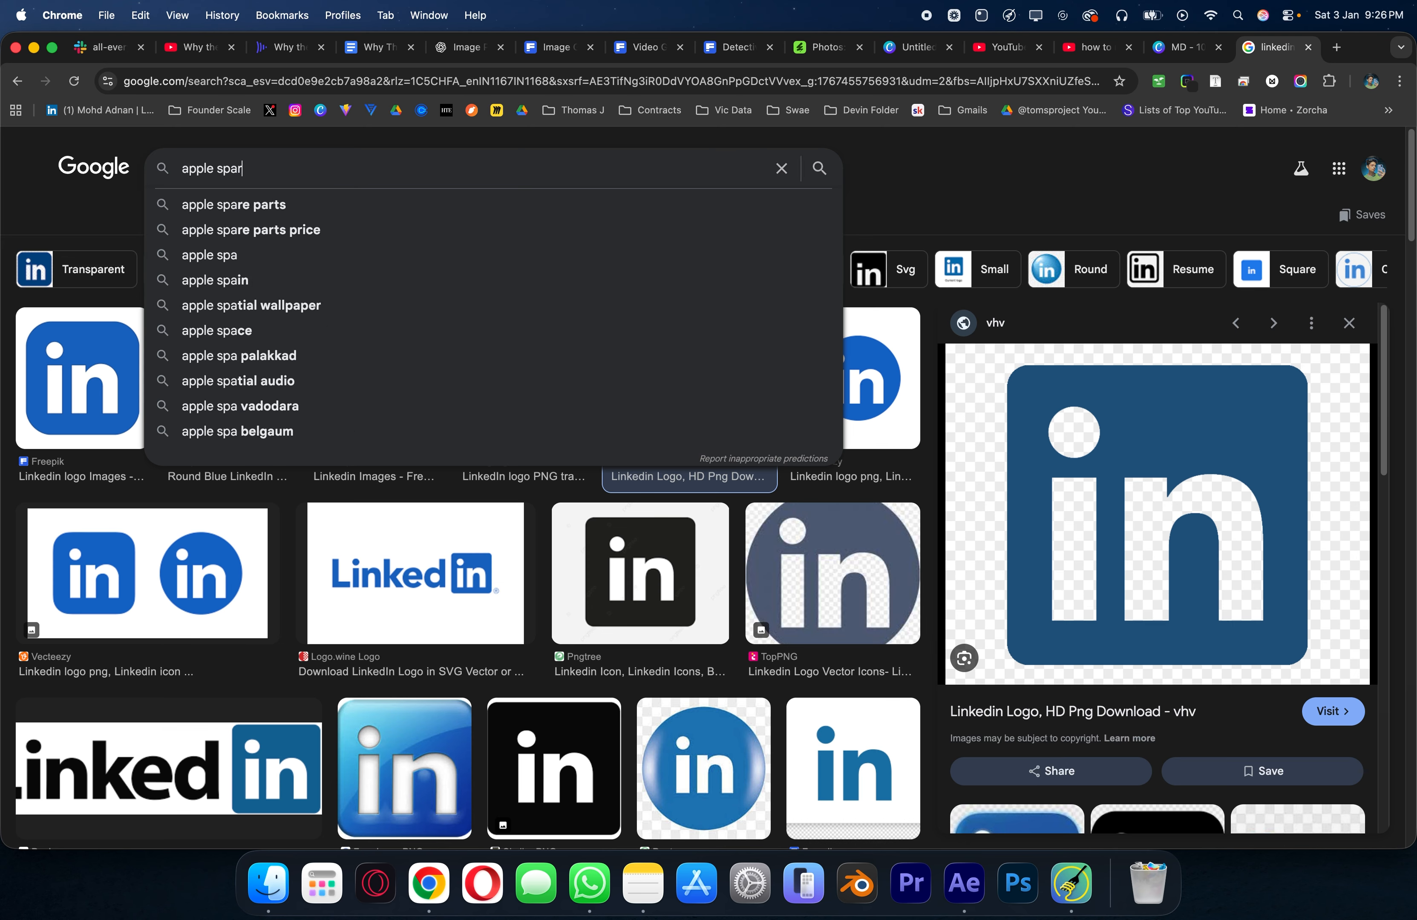
text(k)
key(Down)
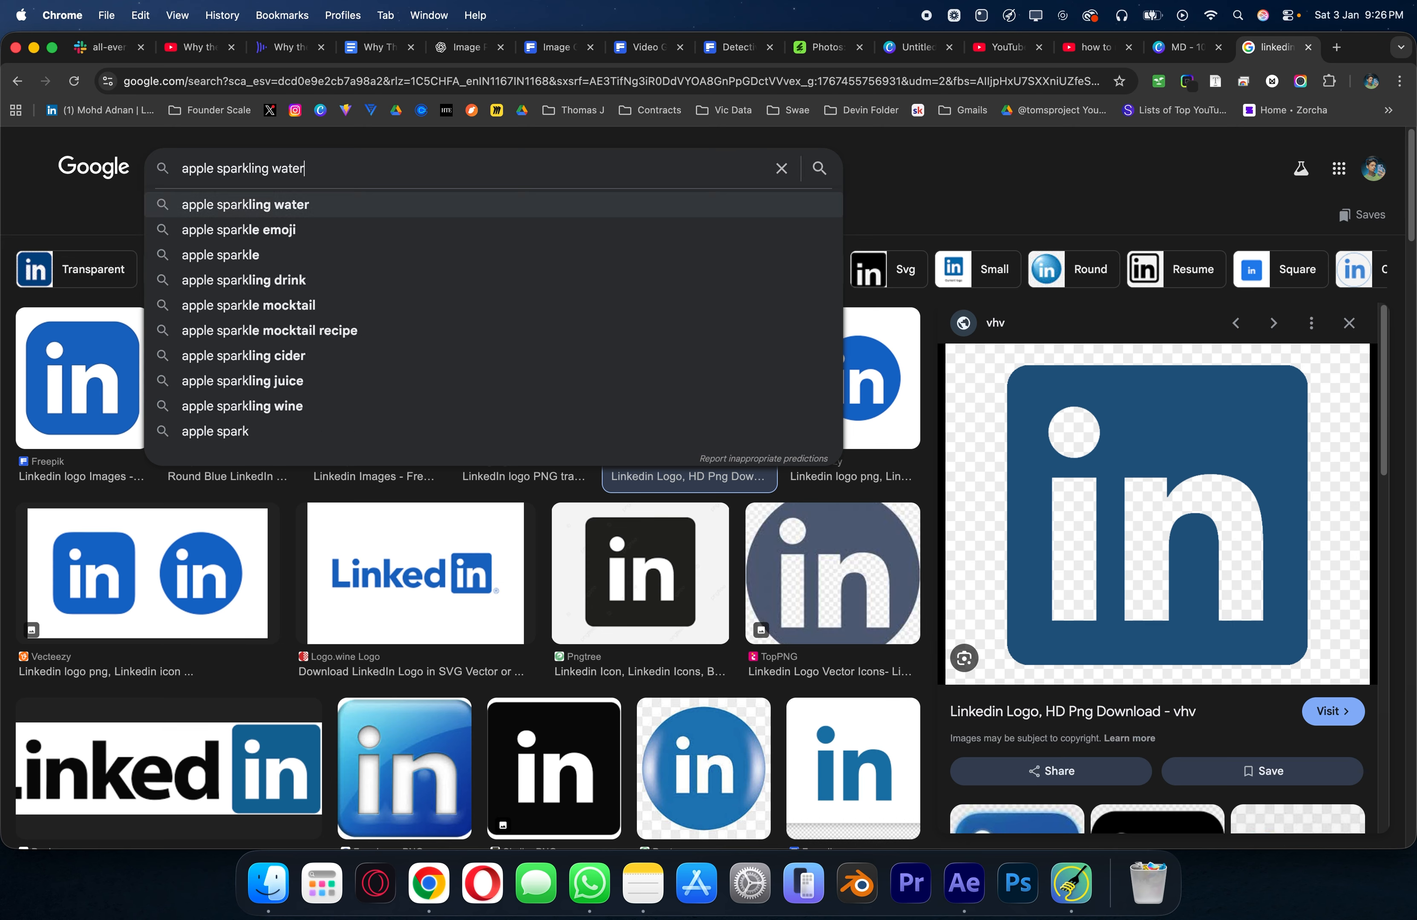
key(Return)
Step: Change the image search to "apple sparkling emoji" and open the PngFind sparkle sticker's preview
double_click(301, 167)
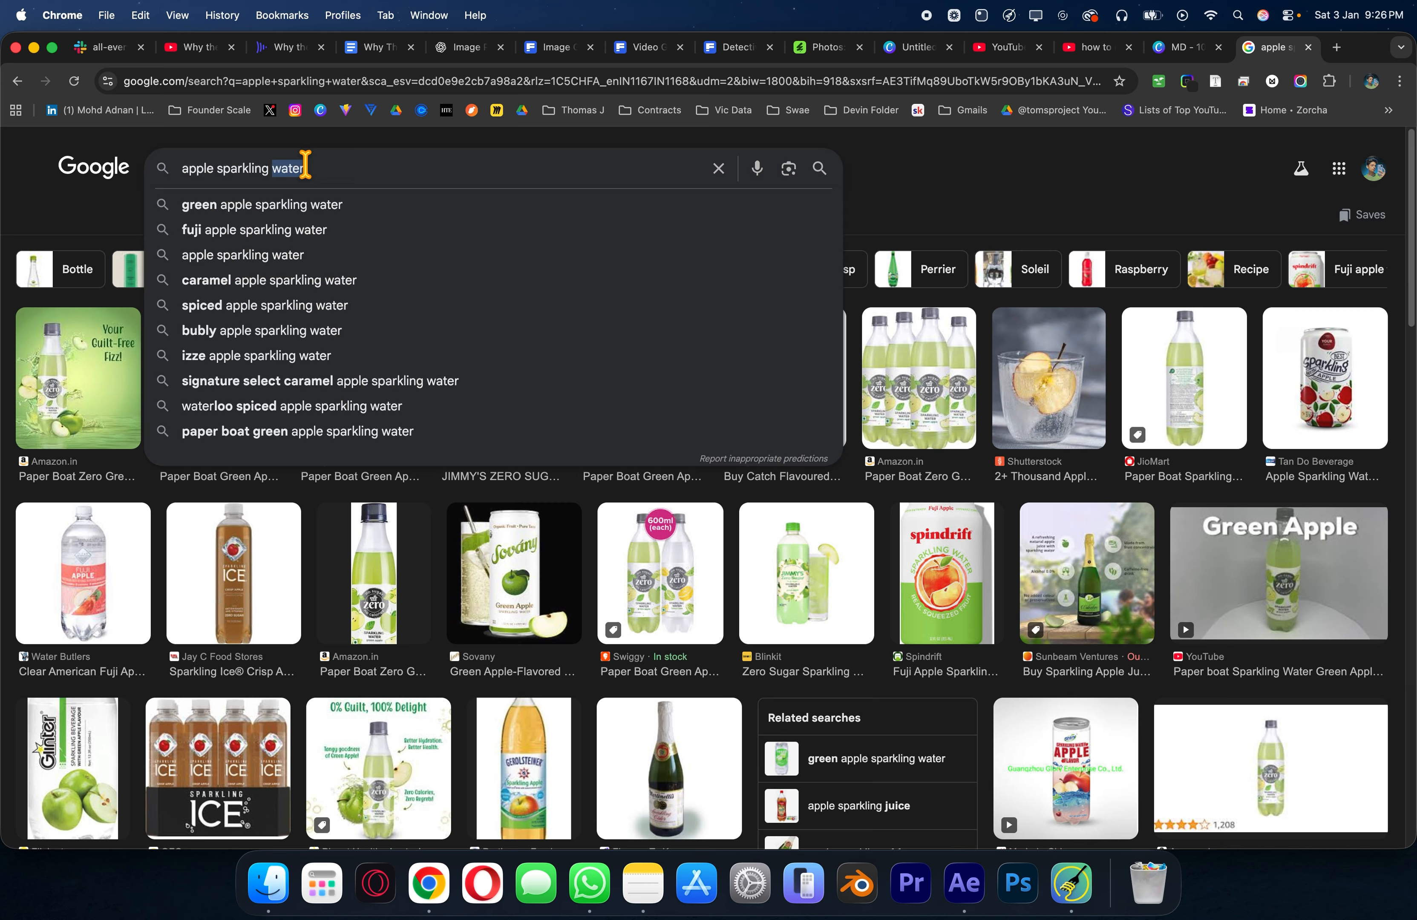
key(BackSpace)
key(BackSpace)
text(em)
key(BackSpace)
key(BackSpace)
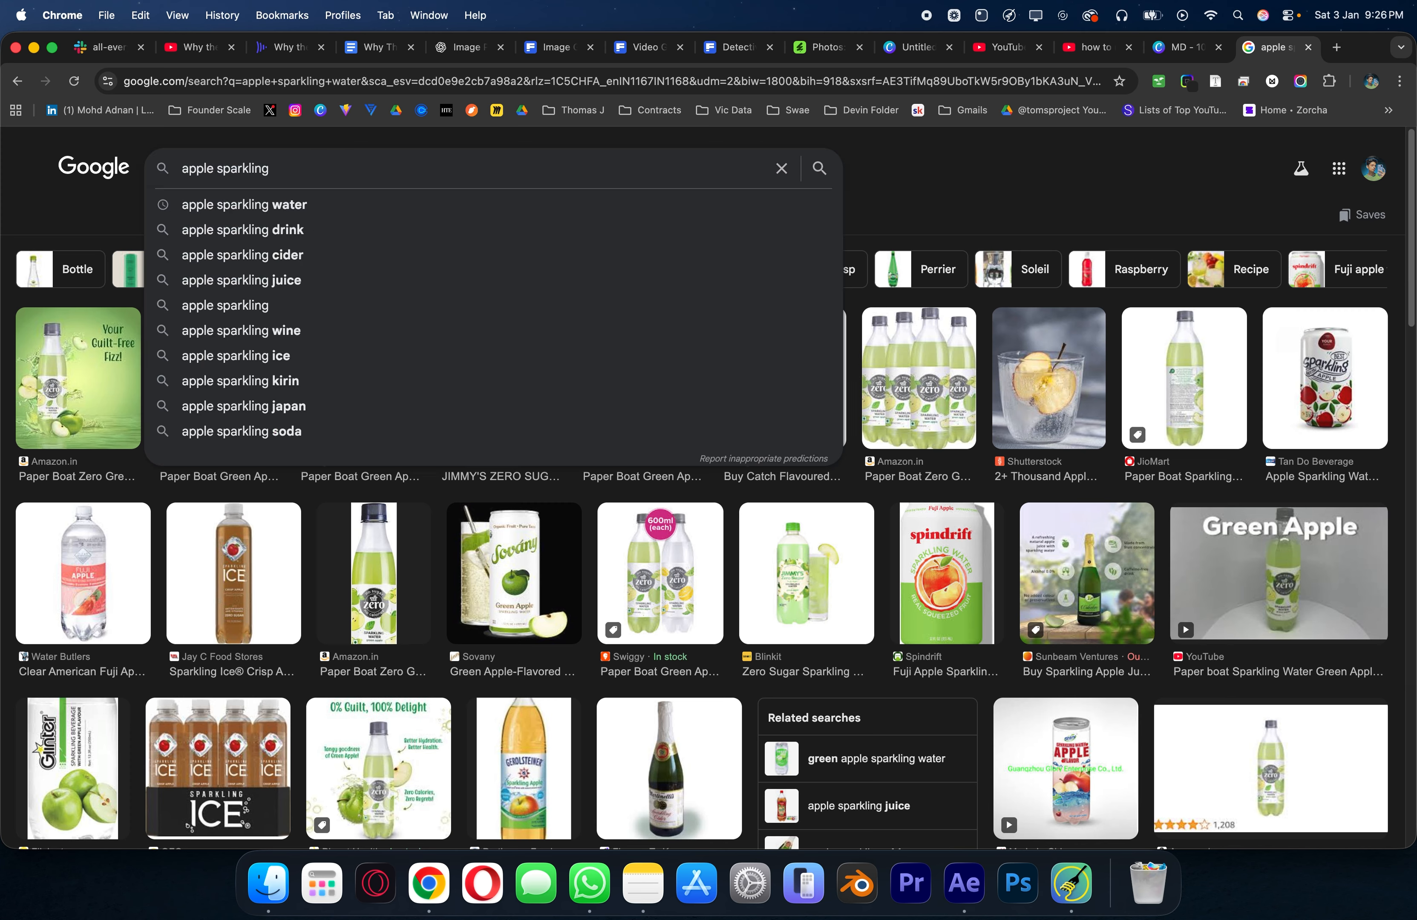
text(e)
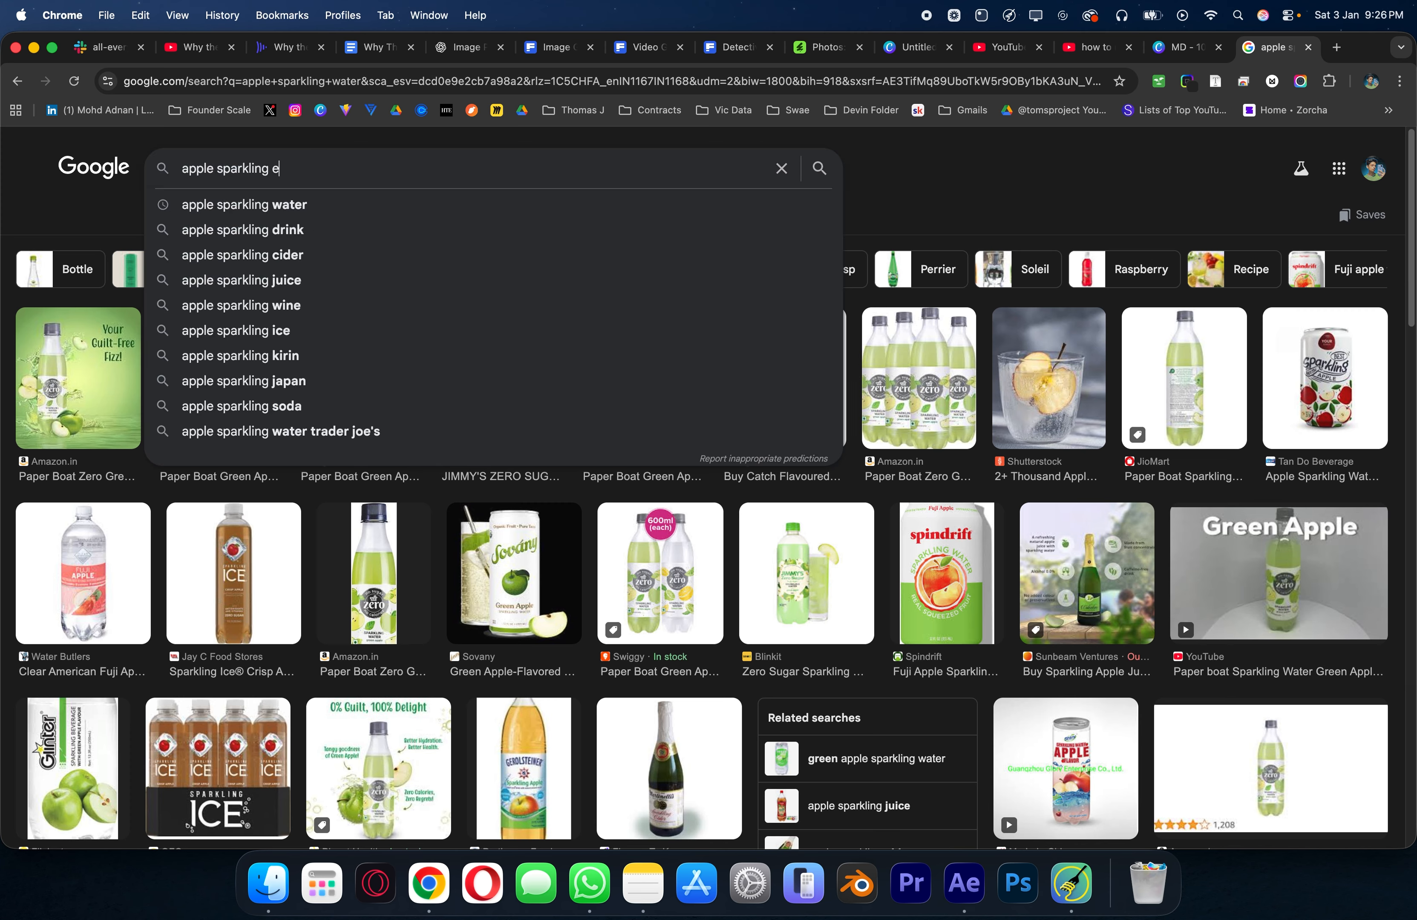
text(moji)
key(Return)
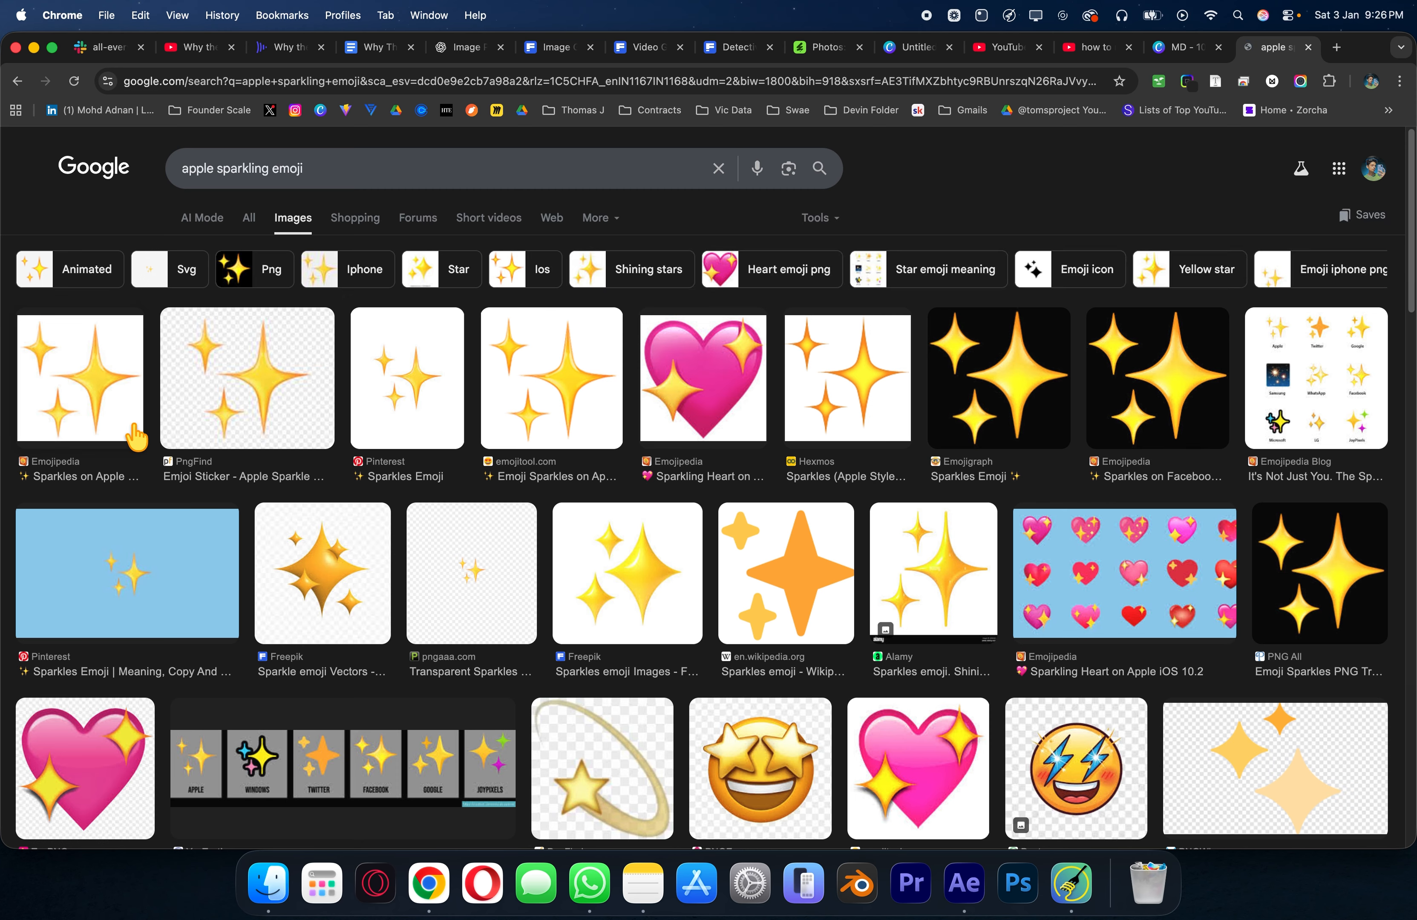
click(228, 425)
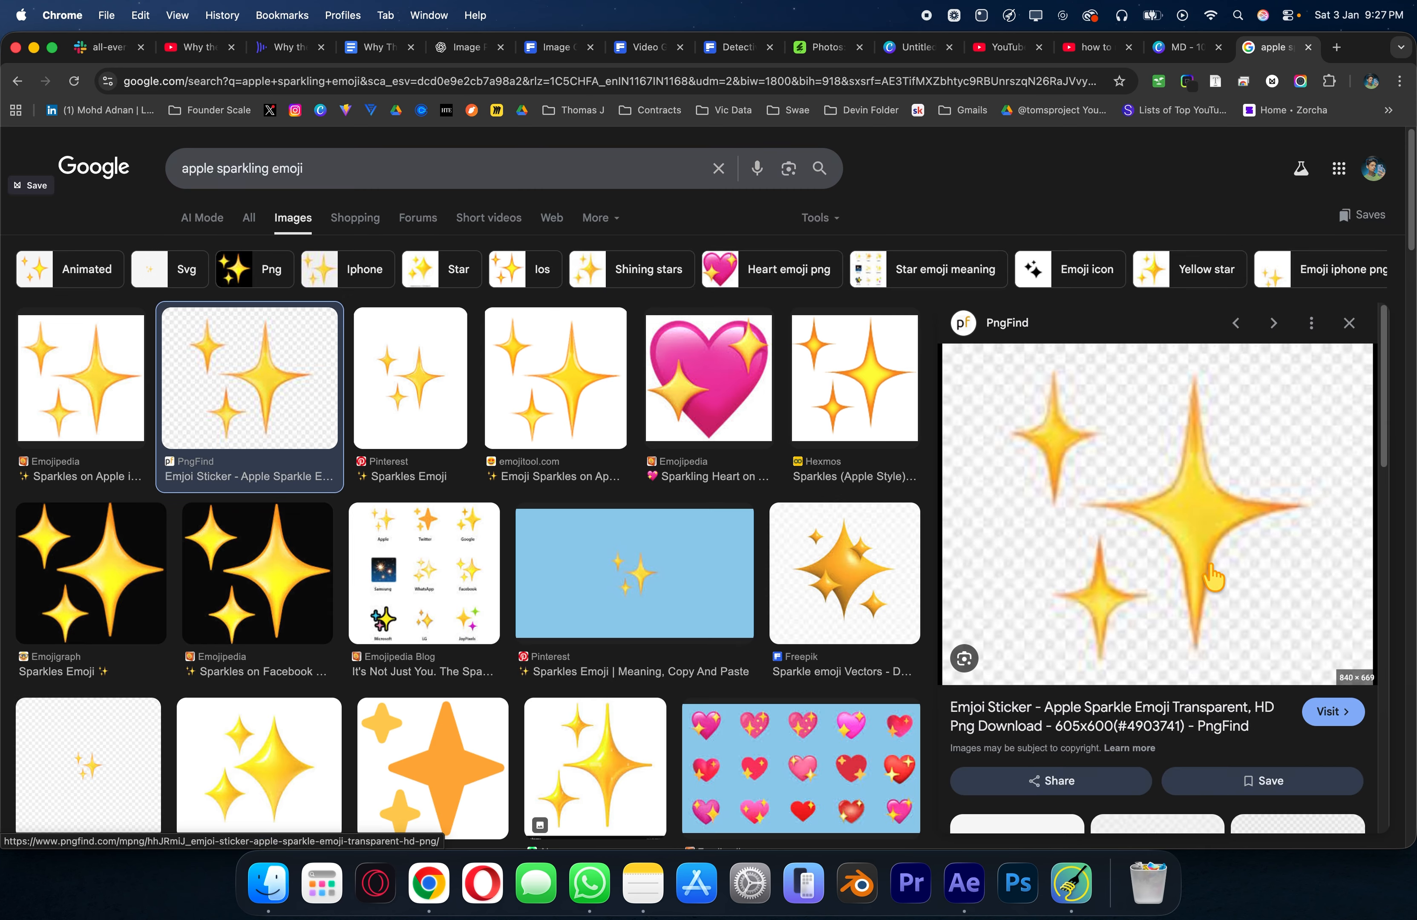
Step: Copy the Pinterest "Sparkles Emoji" image from the search results
click(1119, 715)
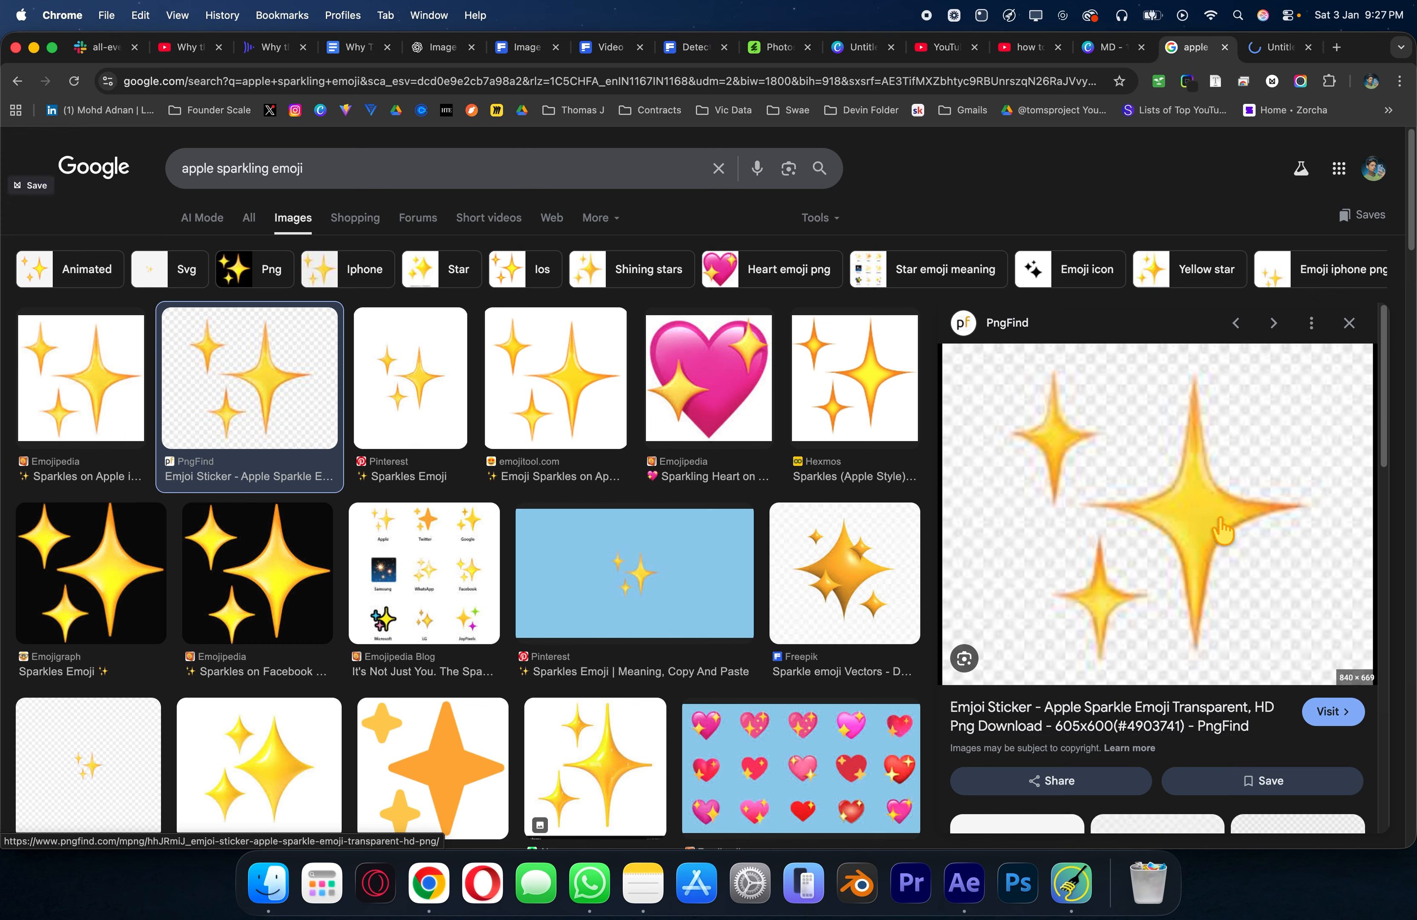
click(529, 395)
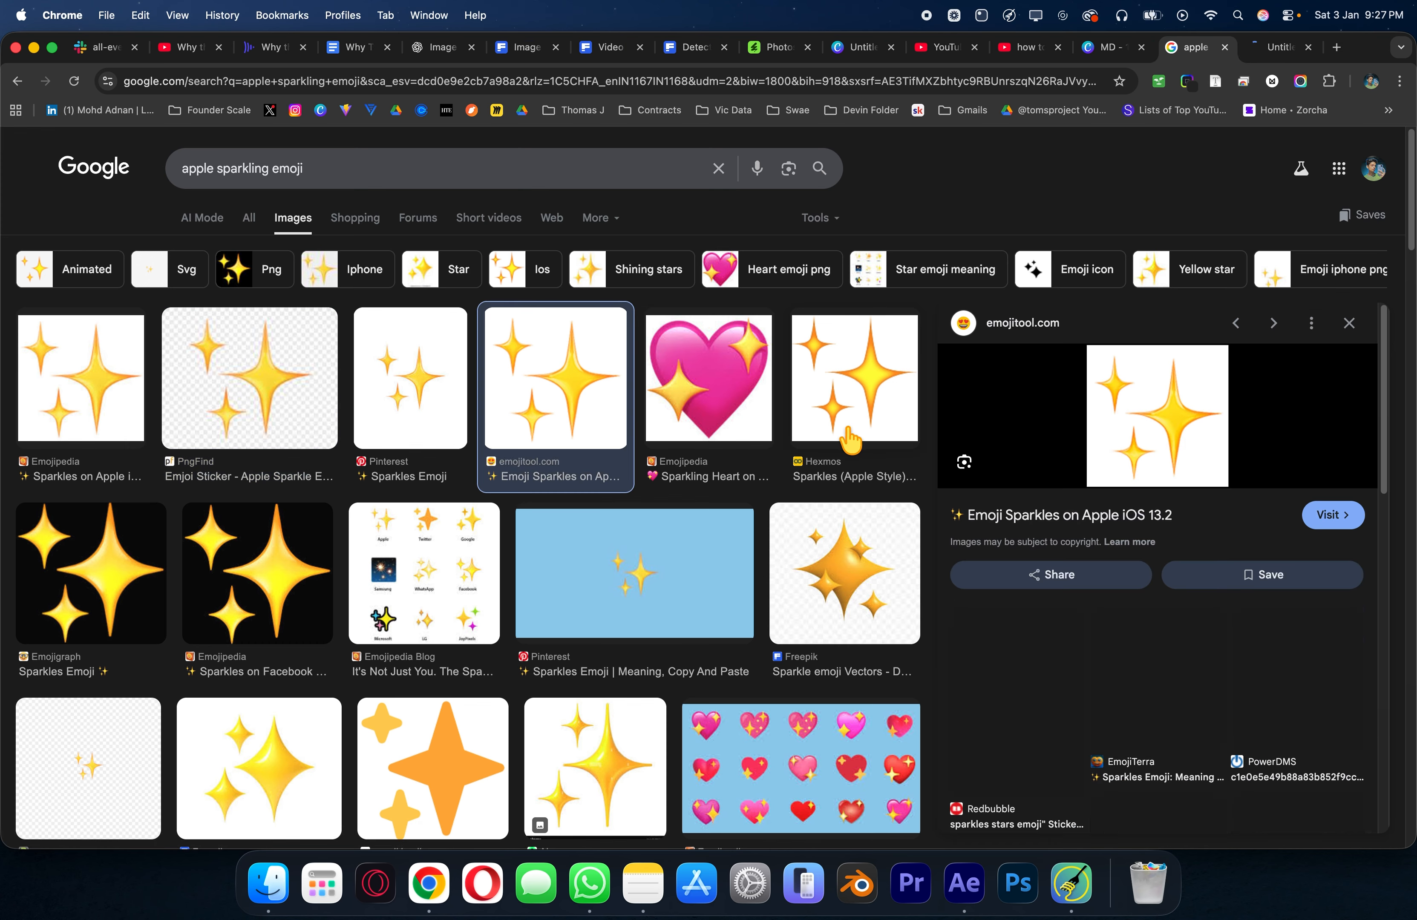
key(Left)
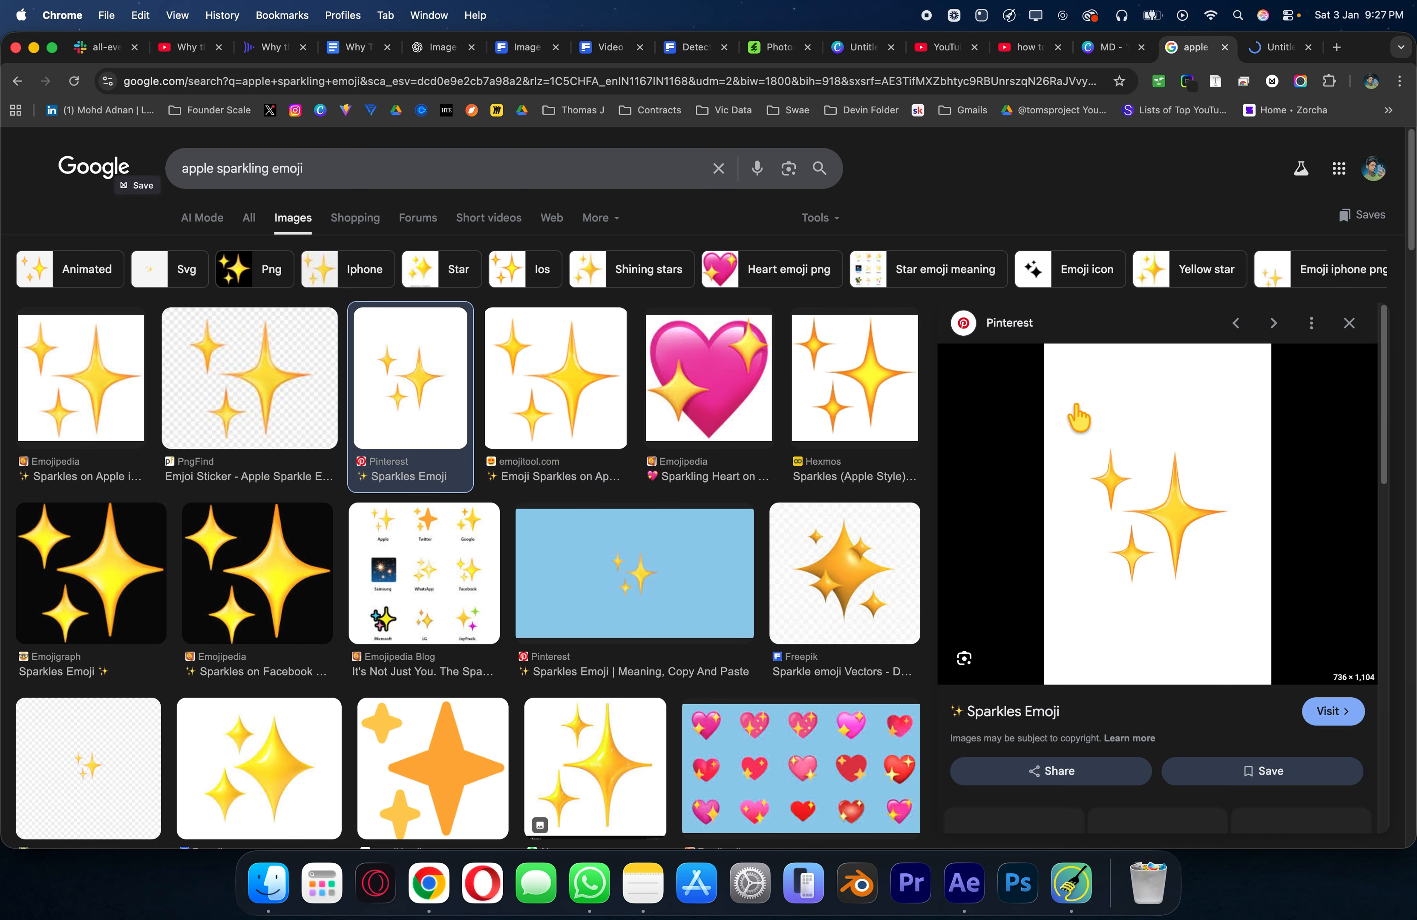
right_click(1177, 536)
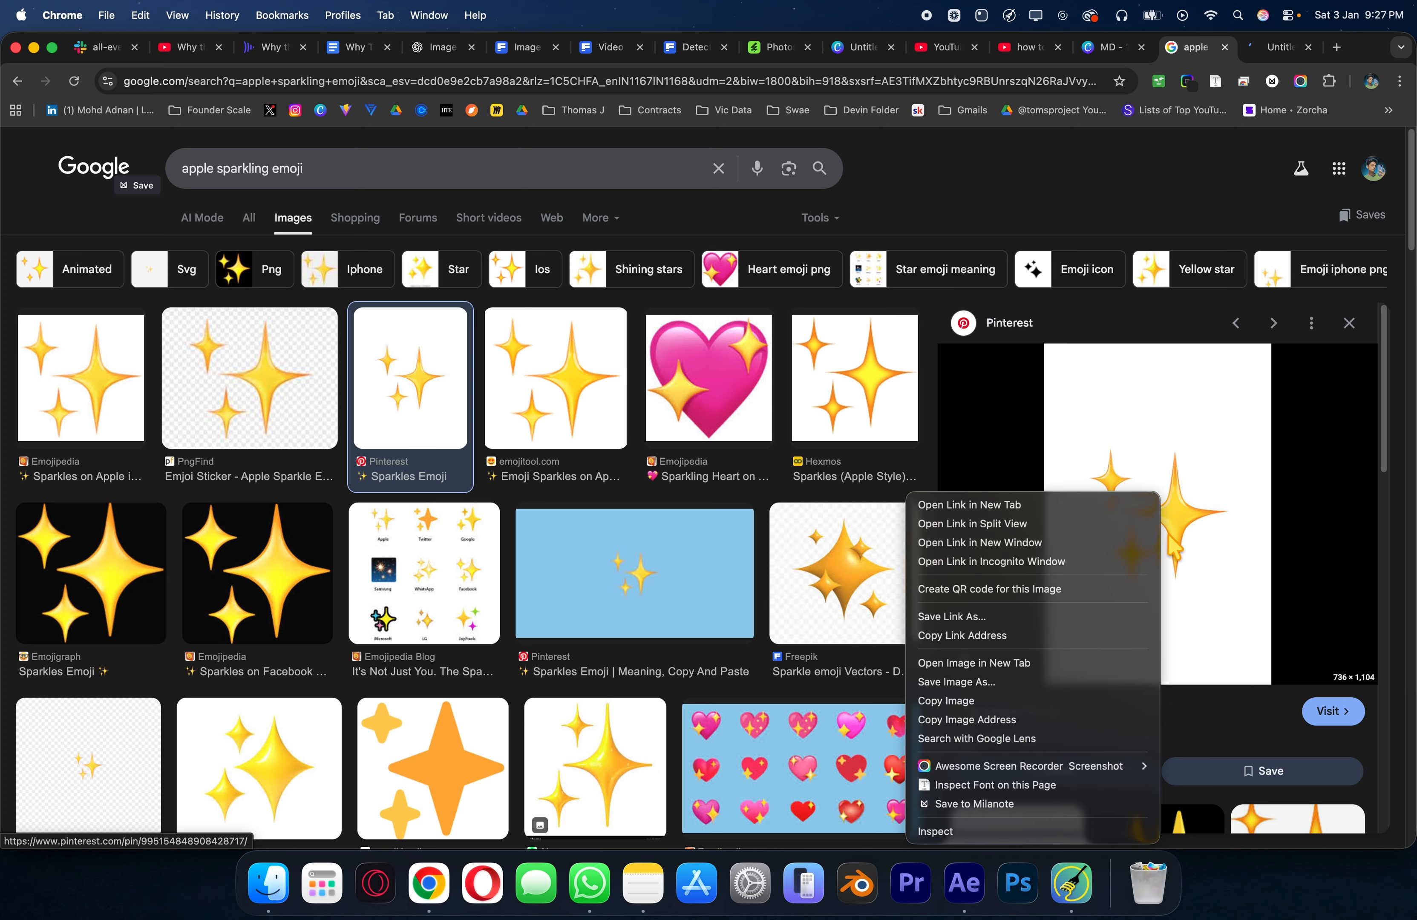
click(992, 701)
Step: Paste the sparkles image onto page 2 of the Canva design at full page width and remove its background
click(1102, 54)
click(863, 525)
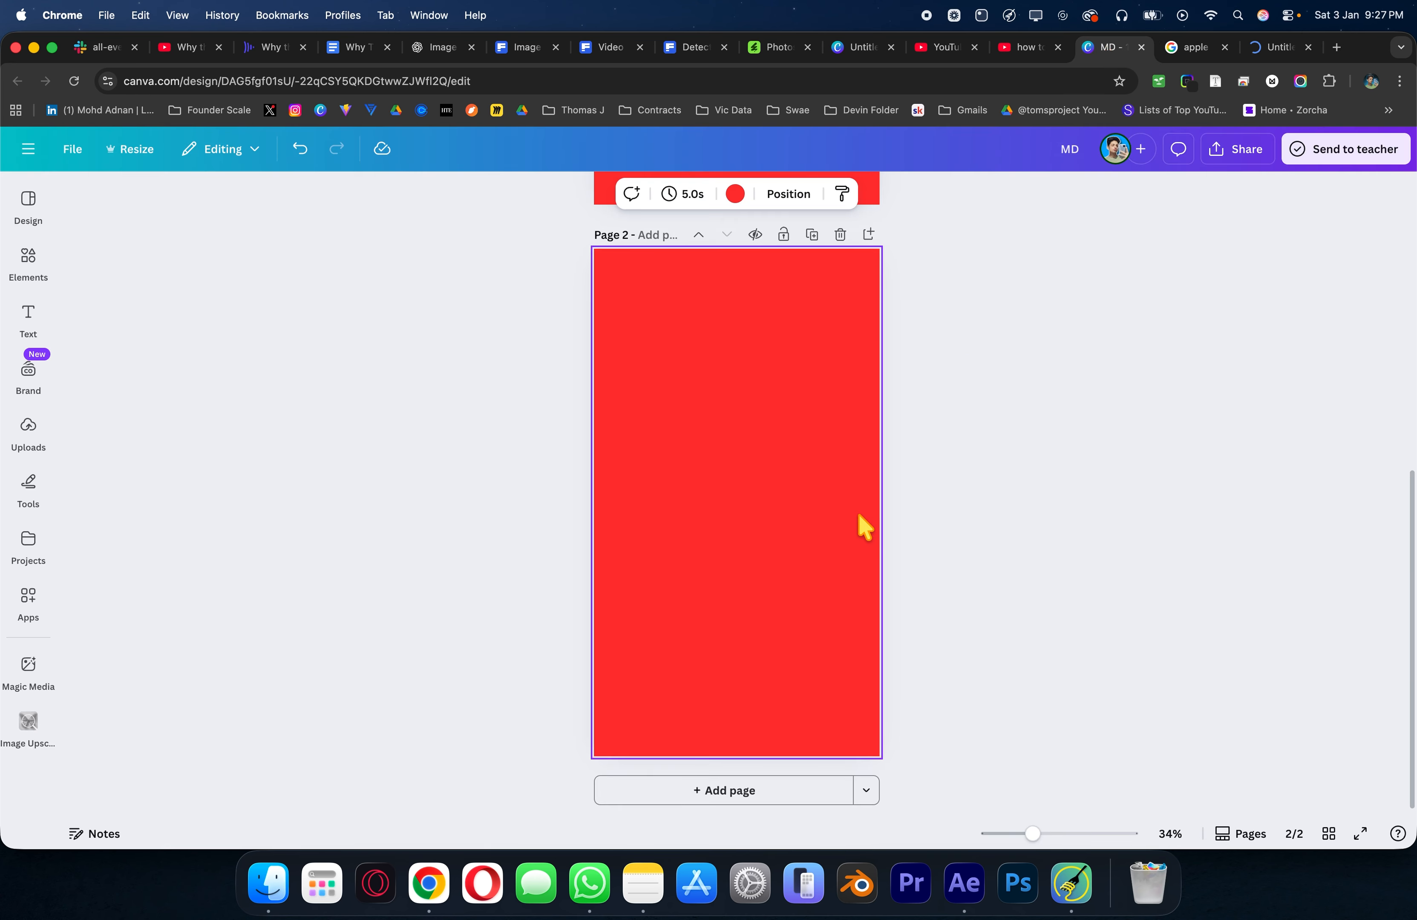
key(super+v)
drag(816, 623, 860, 733)
click(557, 194)
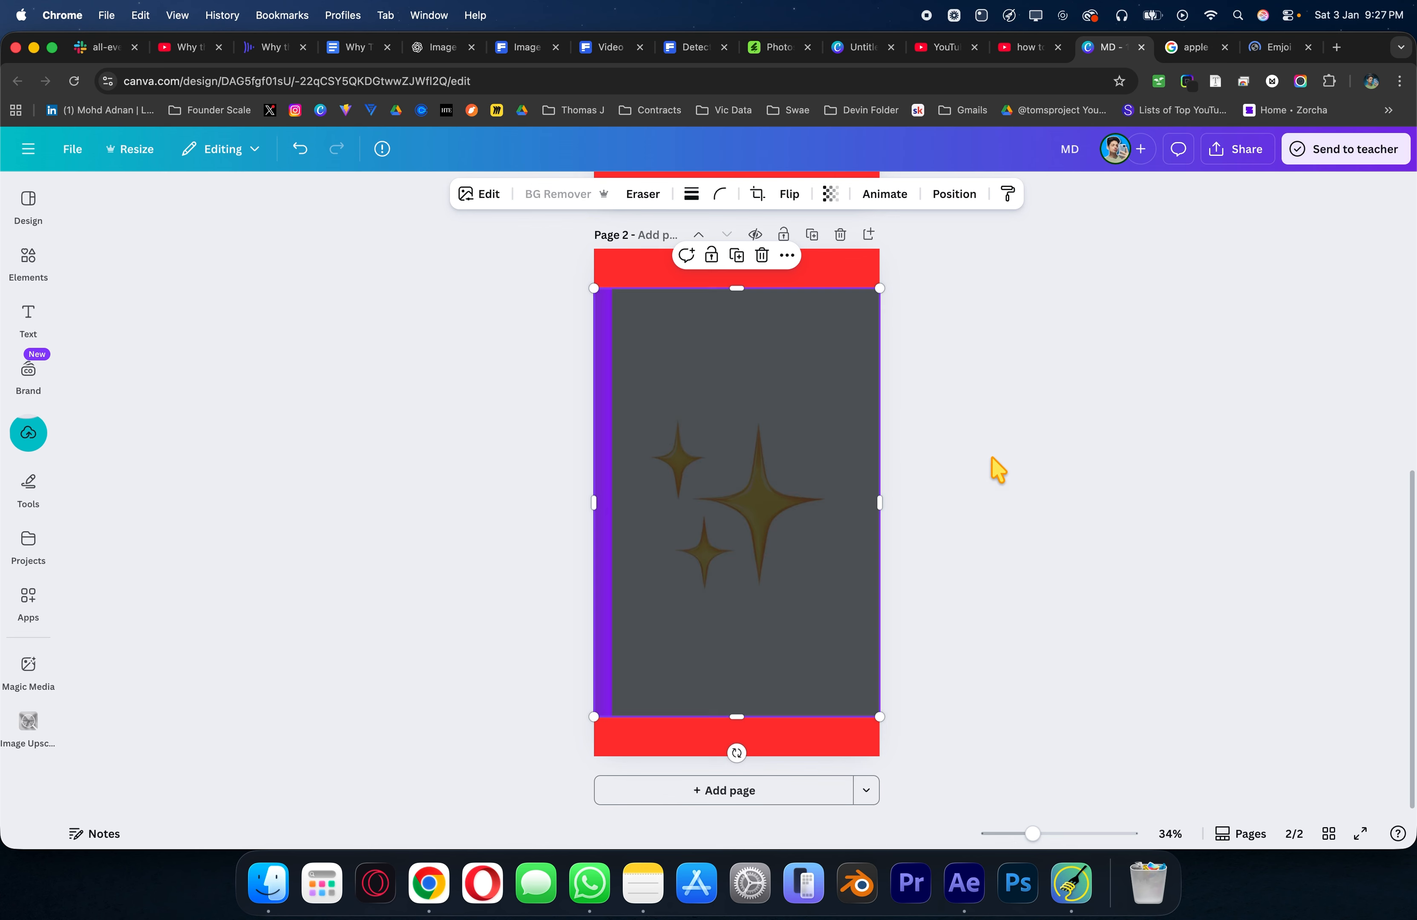
click(1059, 473)
Step: Download both pages of the design as PNG files with a transparent background
scroll(1058, 473, up, 5)
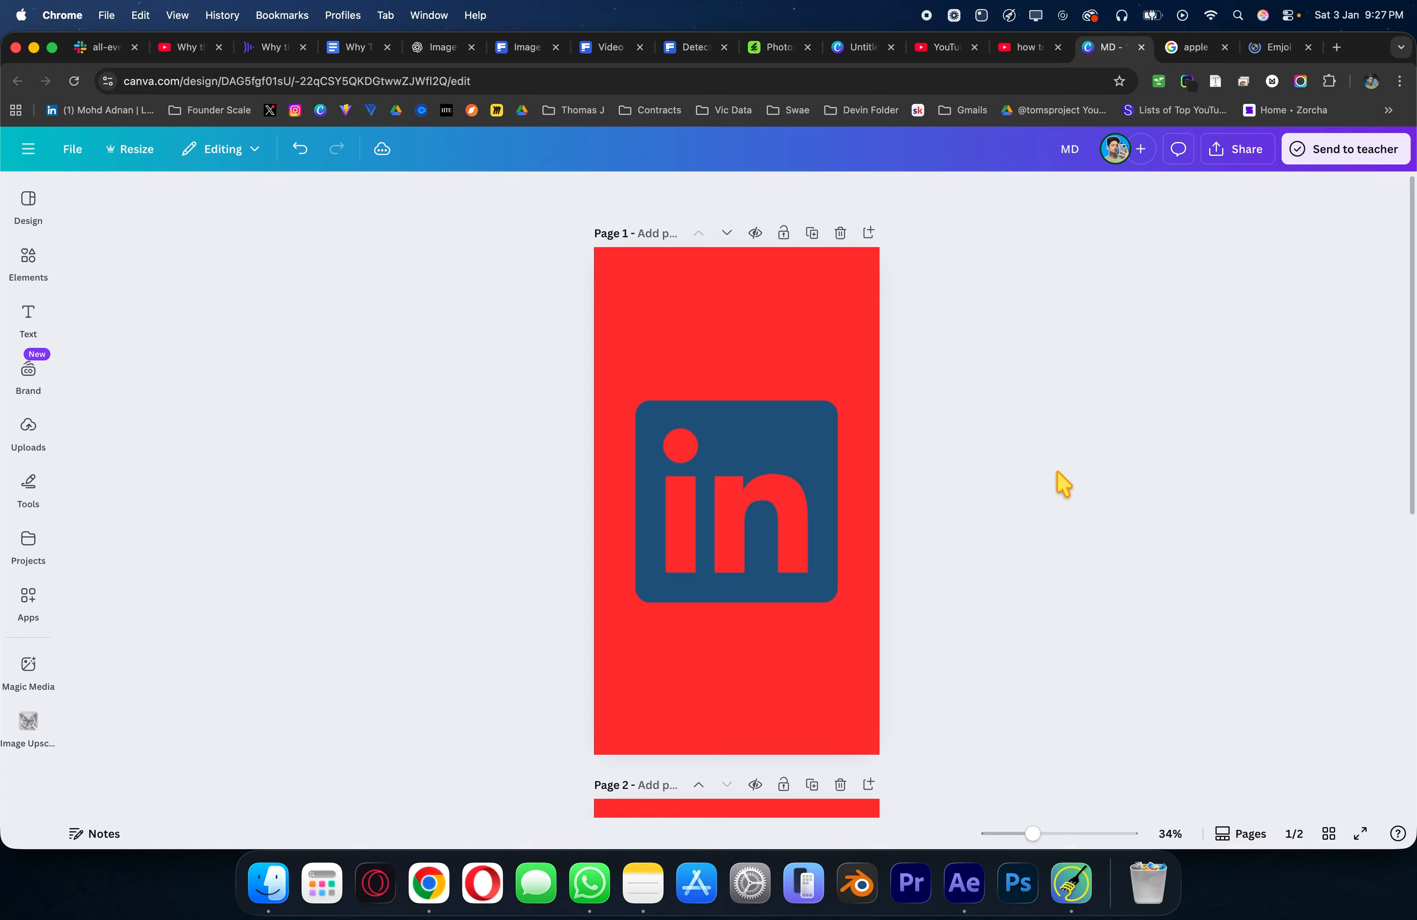
click(1338, 151)
click(1102, 190)
click(1136, 475)
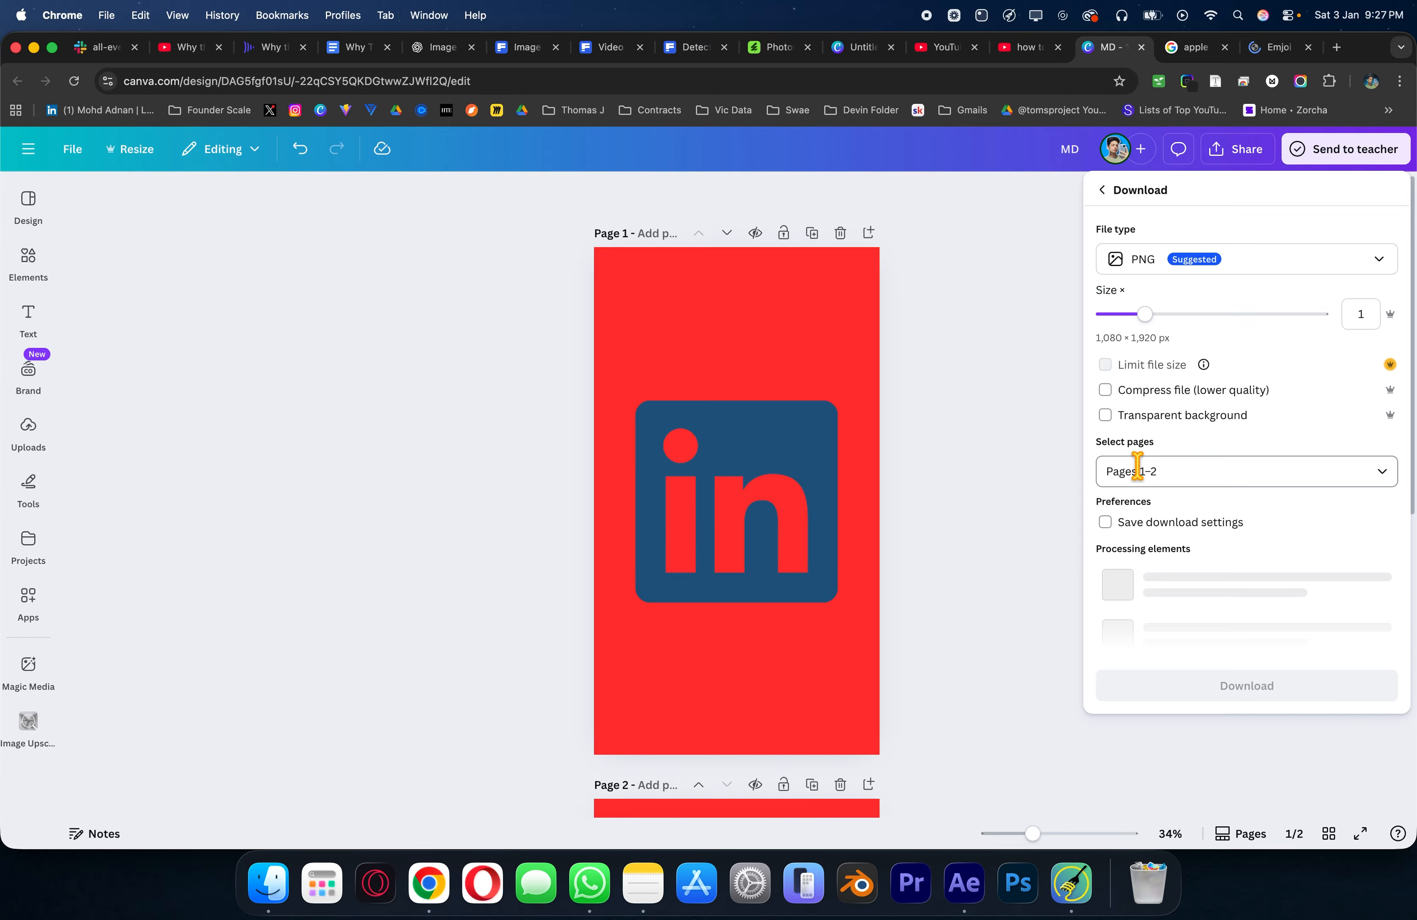
click(1225, 558)
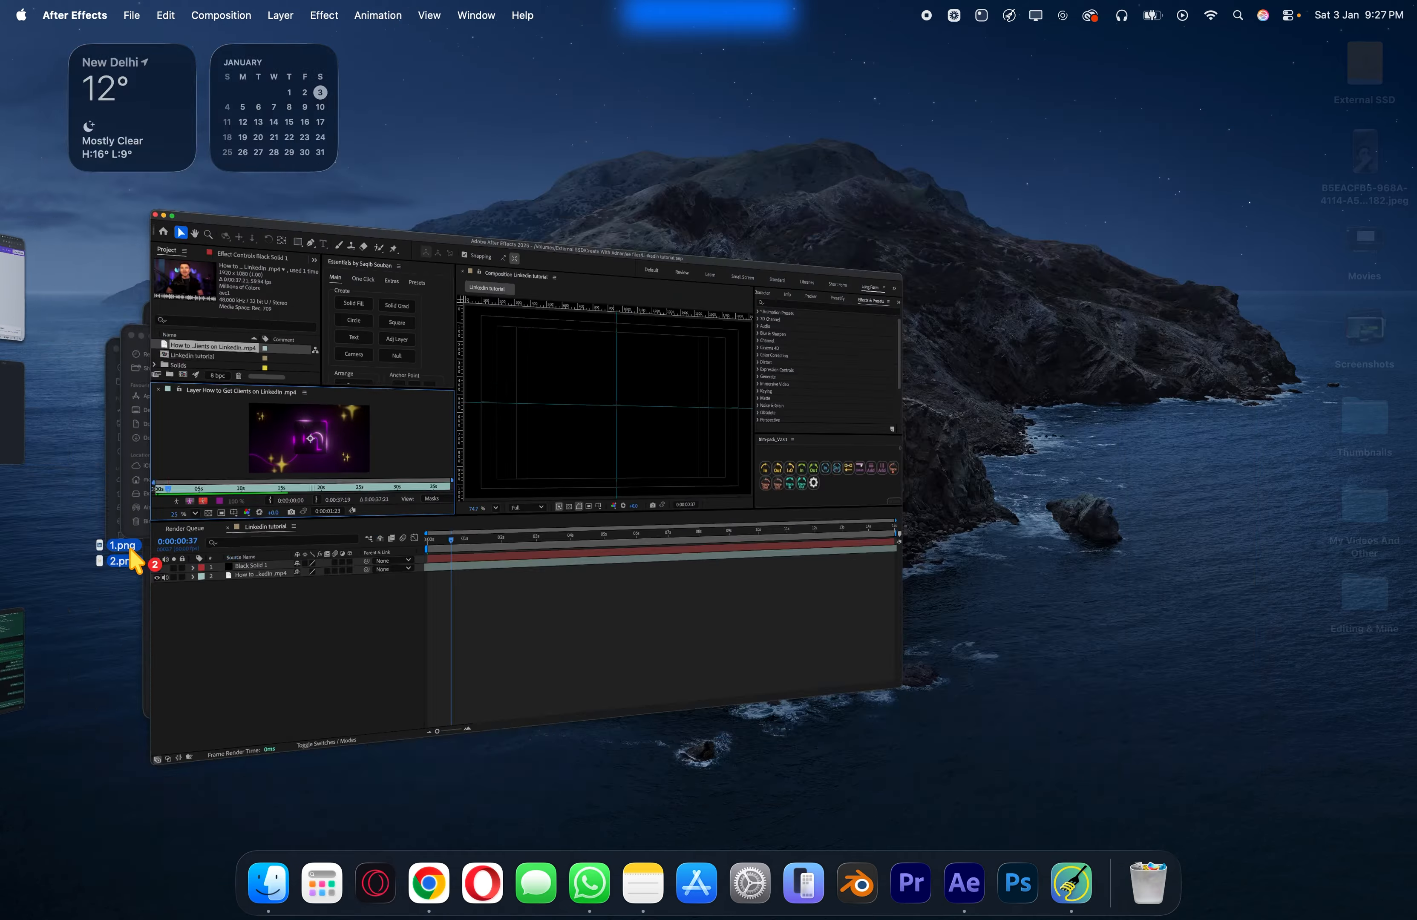
Step: Bring 1.png and 2.png into the Linkedin tutorial composition in After Effects as the top layers and hide 2.png
drag(131, 550, 544, 651)
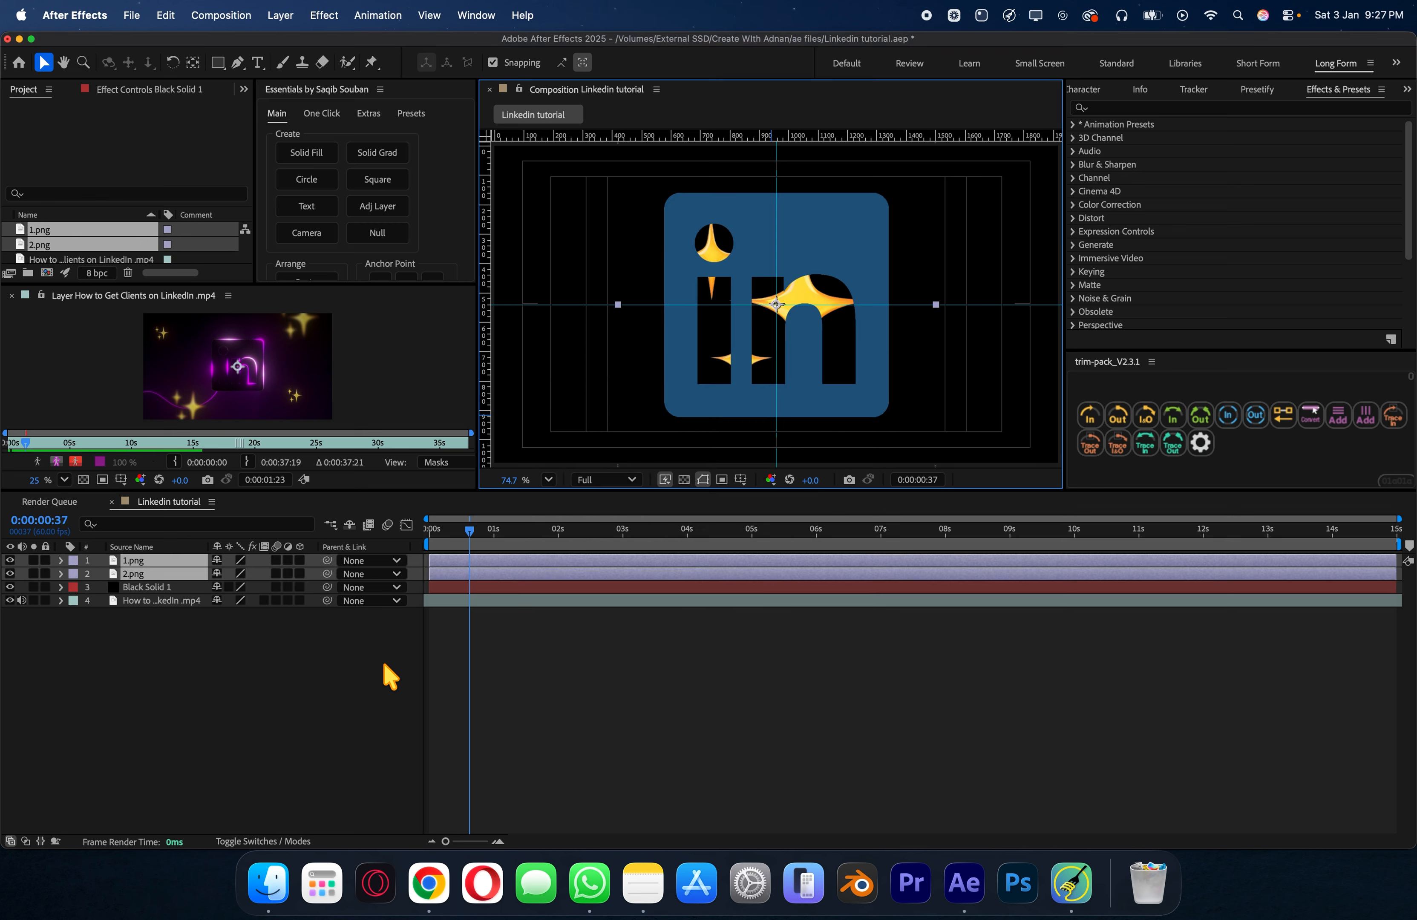
click(152, 659)
click(9, 573)
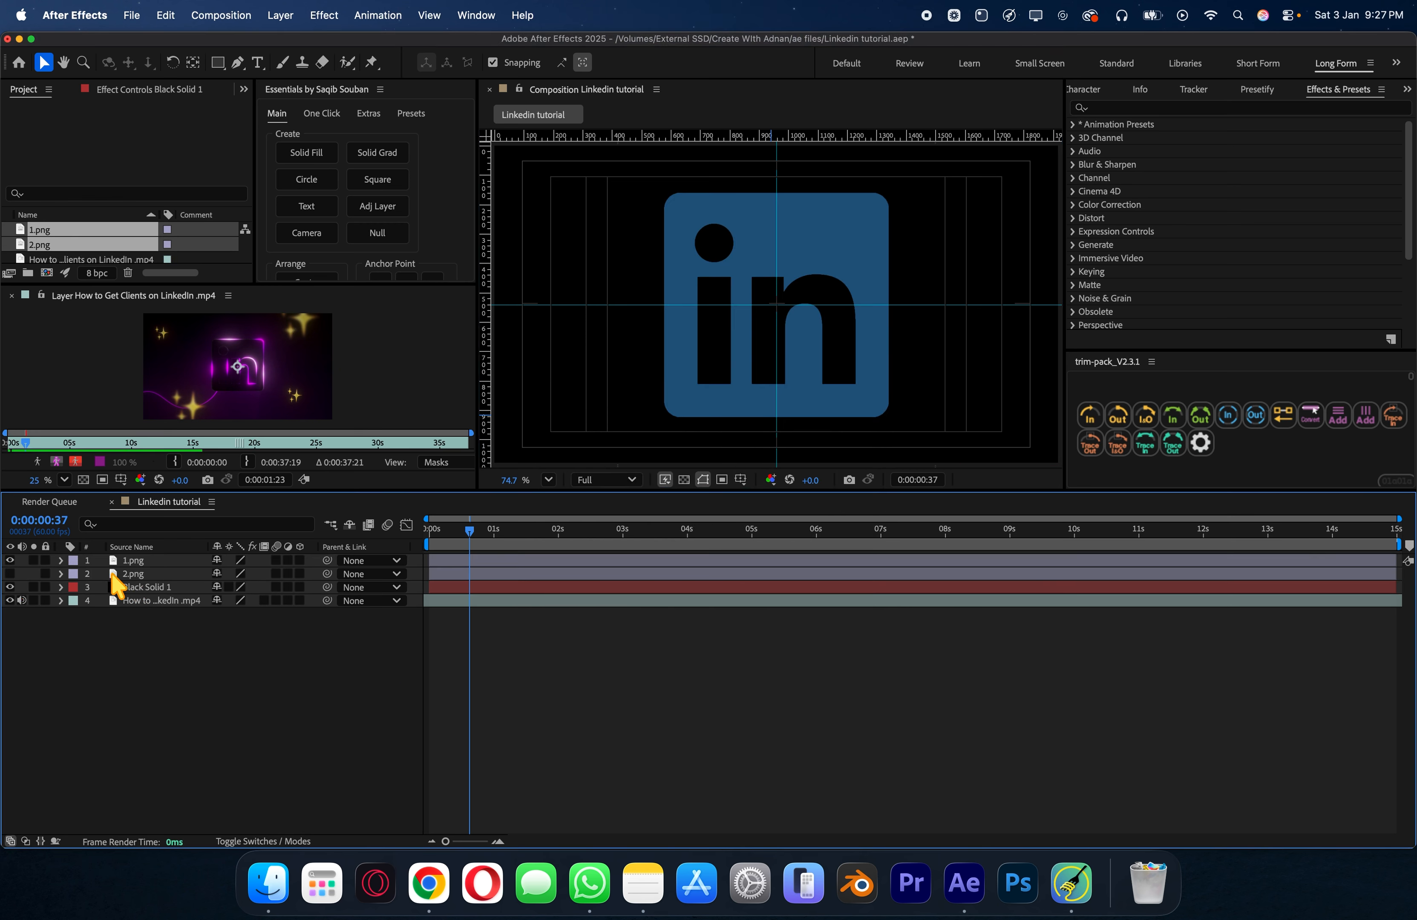
Step: Scale the 1.png LinkedIn logo layer to 53.4%
click(153, 562)
key(s)
drag(266, 575, 171, 579)
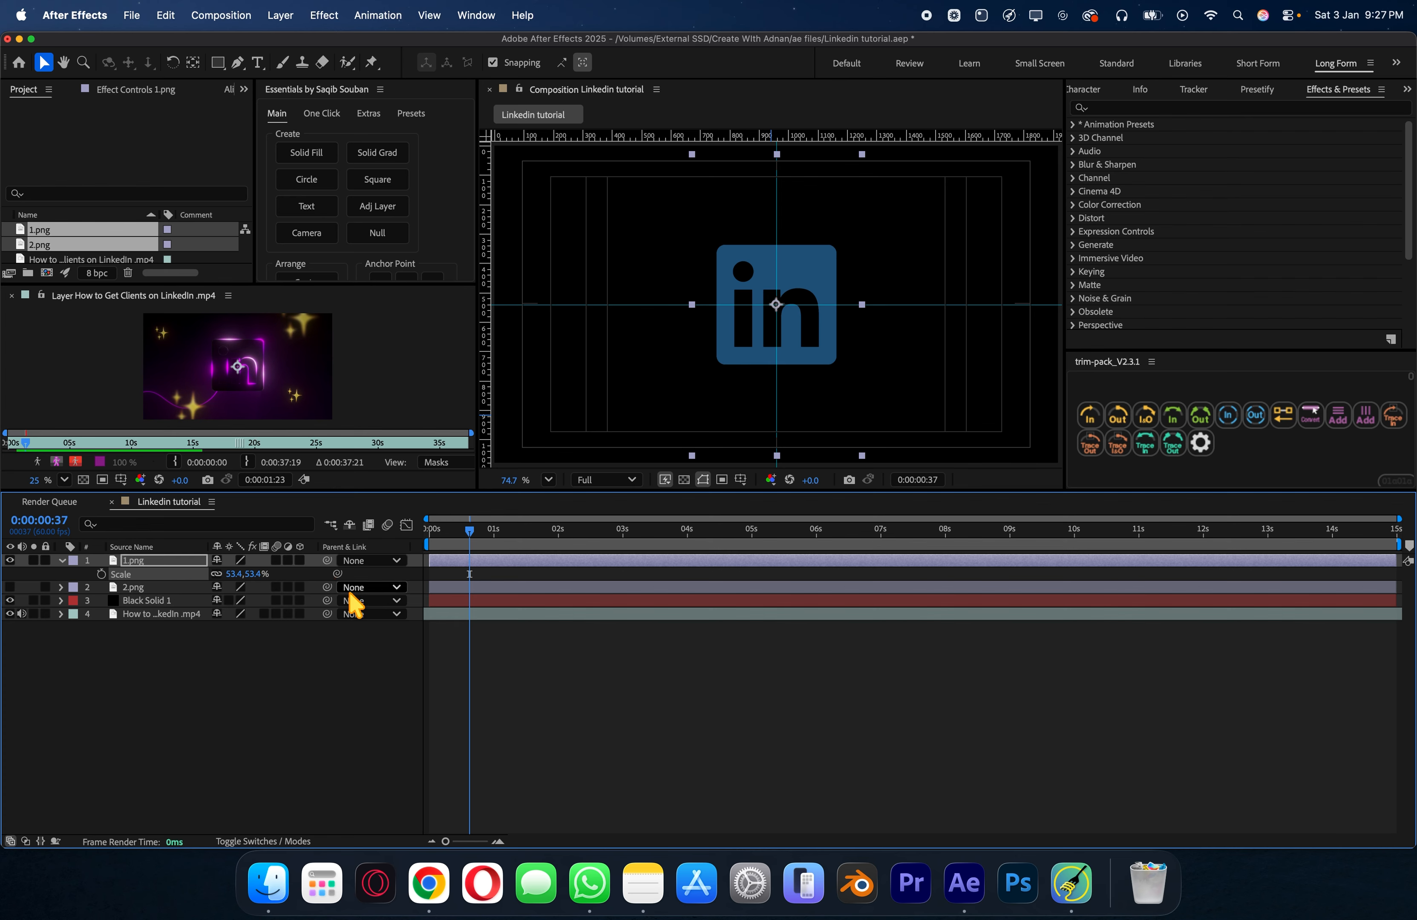
key(s)
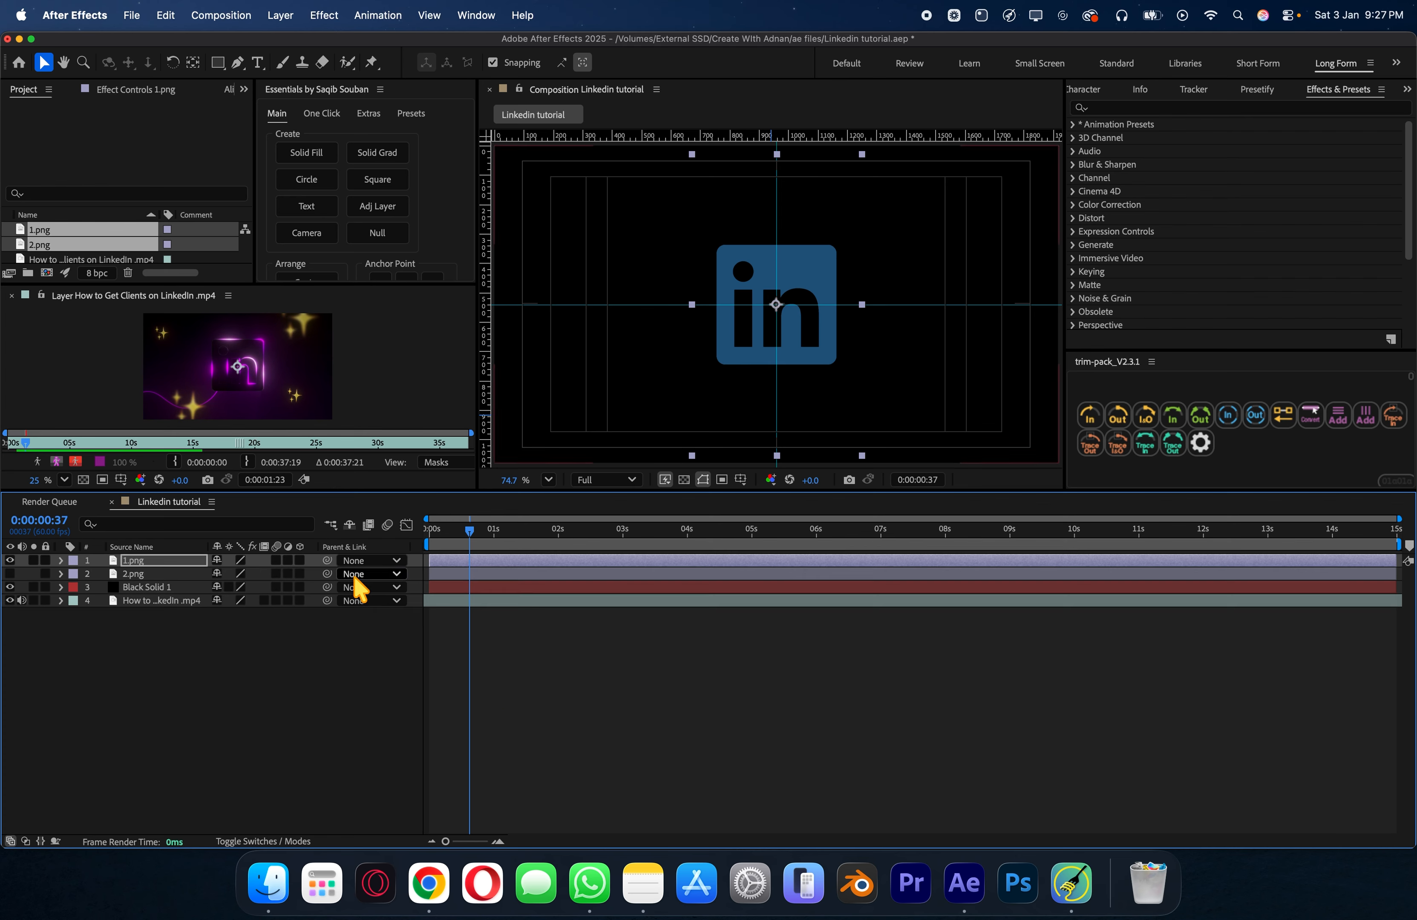
Step: Make the 2.png sparkles layer visible again and duplicate it three times
click(10, 574)
click(443, 573)
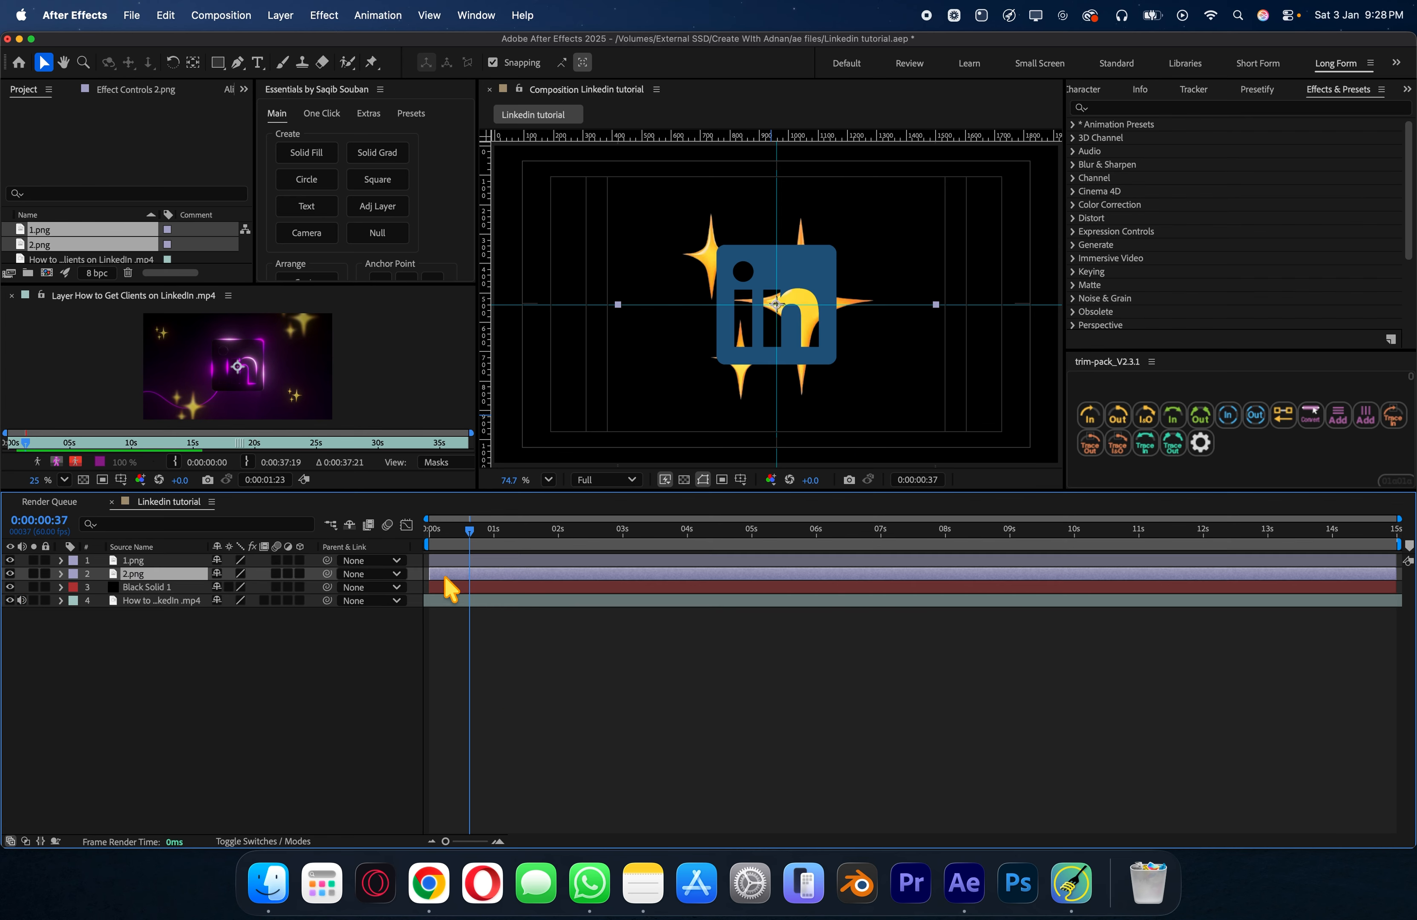
key(super+d)
key(super+d)
key(super+d)
Step: Turn all four 2.png sparkles layers into 3D layers
click(499, 614)
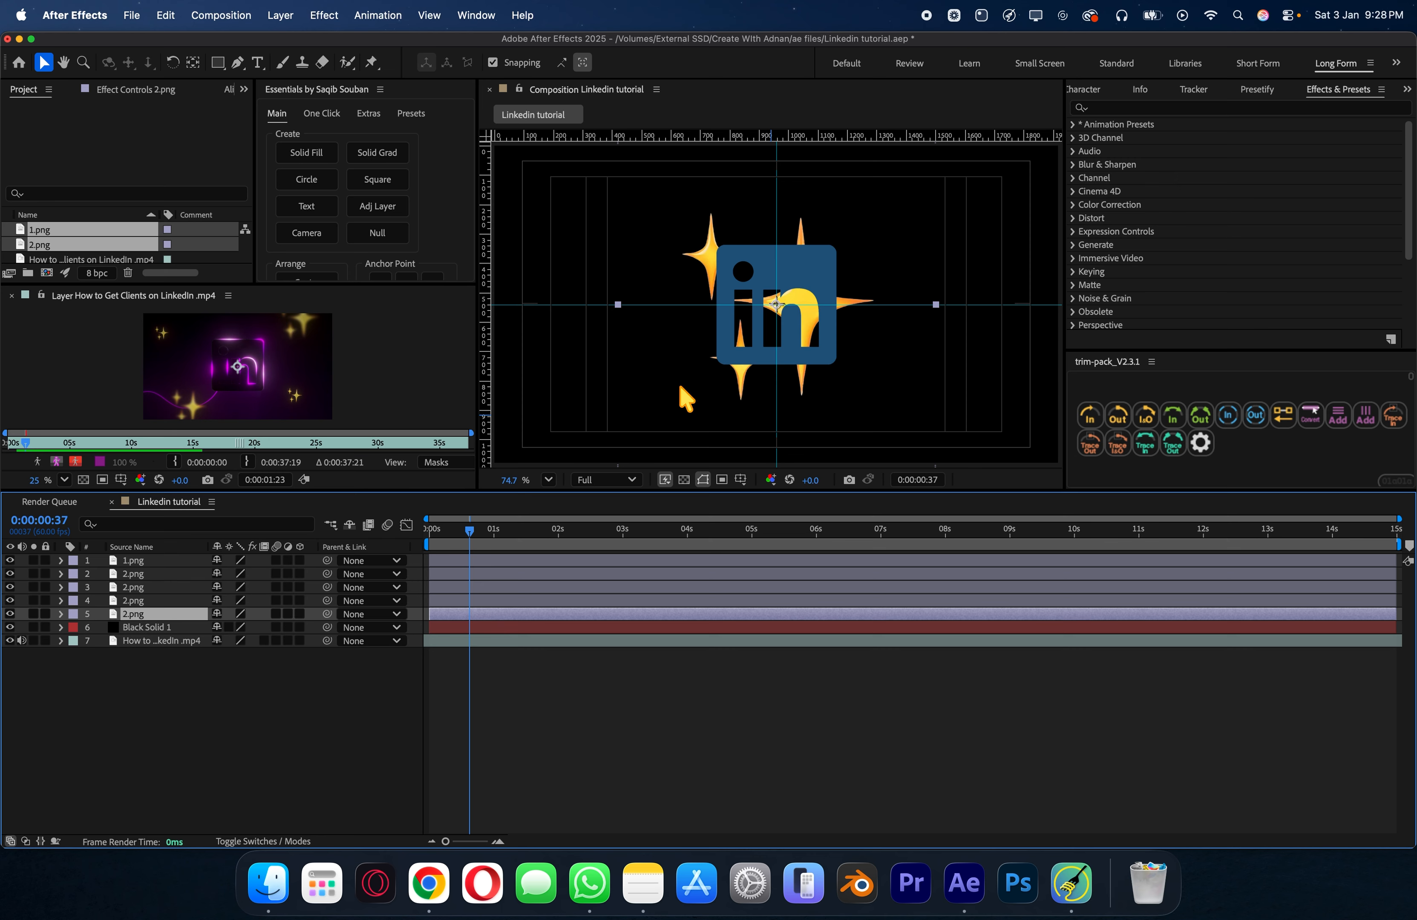
shift+click(164, 574)
click(299, 586)
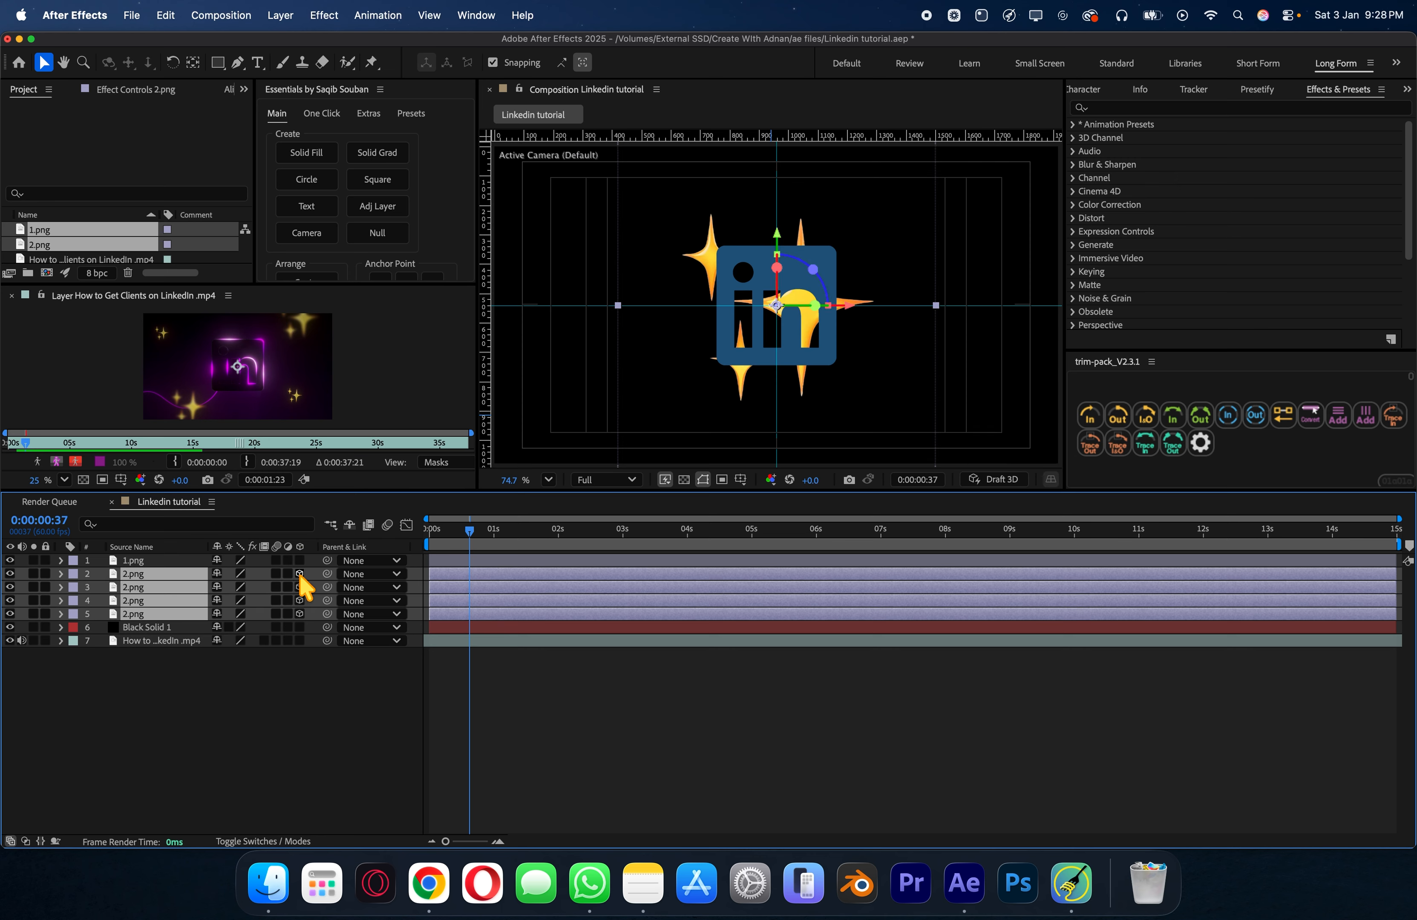
click(460, 661)
Step: Place the sparkles of layer 2 in the frame's upper-left corner, with Z orientation 342.8° and scale 56.5%
click(499, 572)
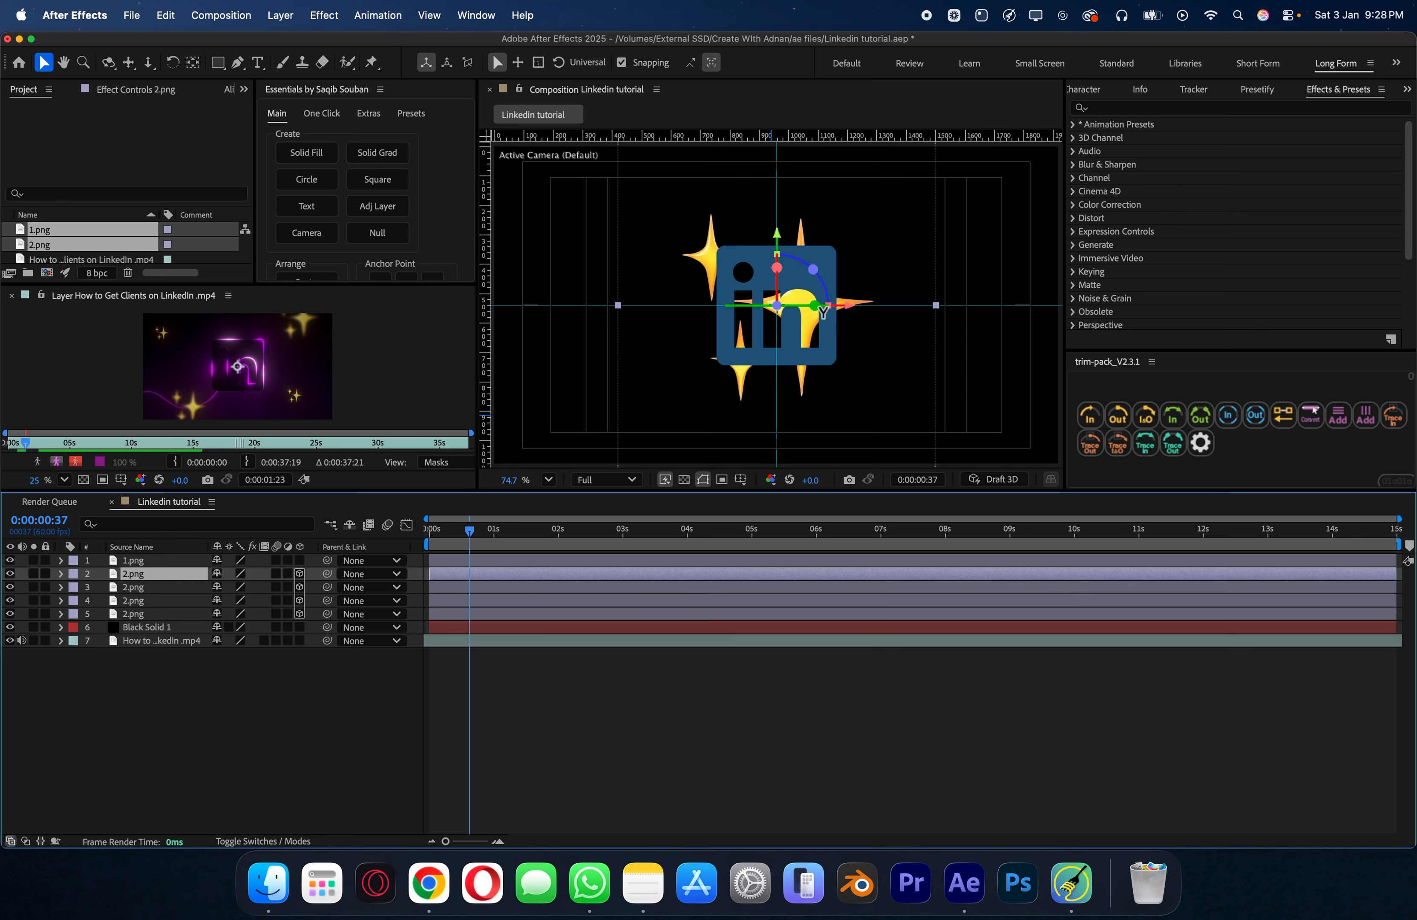
drag(821, 308, 644, 190)
key(p)
drag(271, 587, 257, 511)
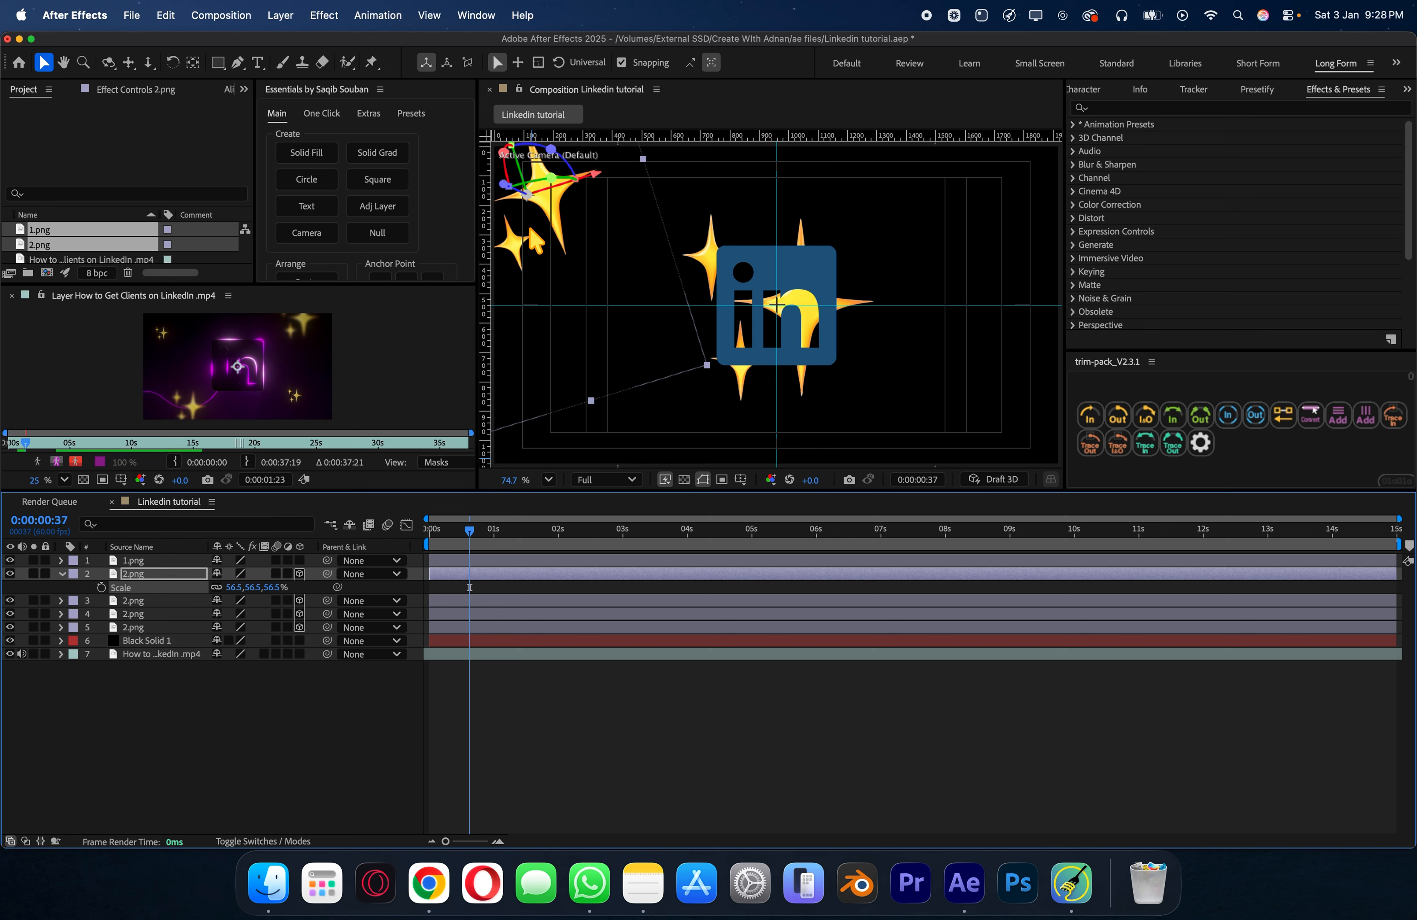
drag(535, 242, 612, 244)
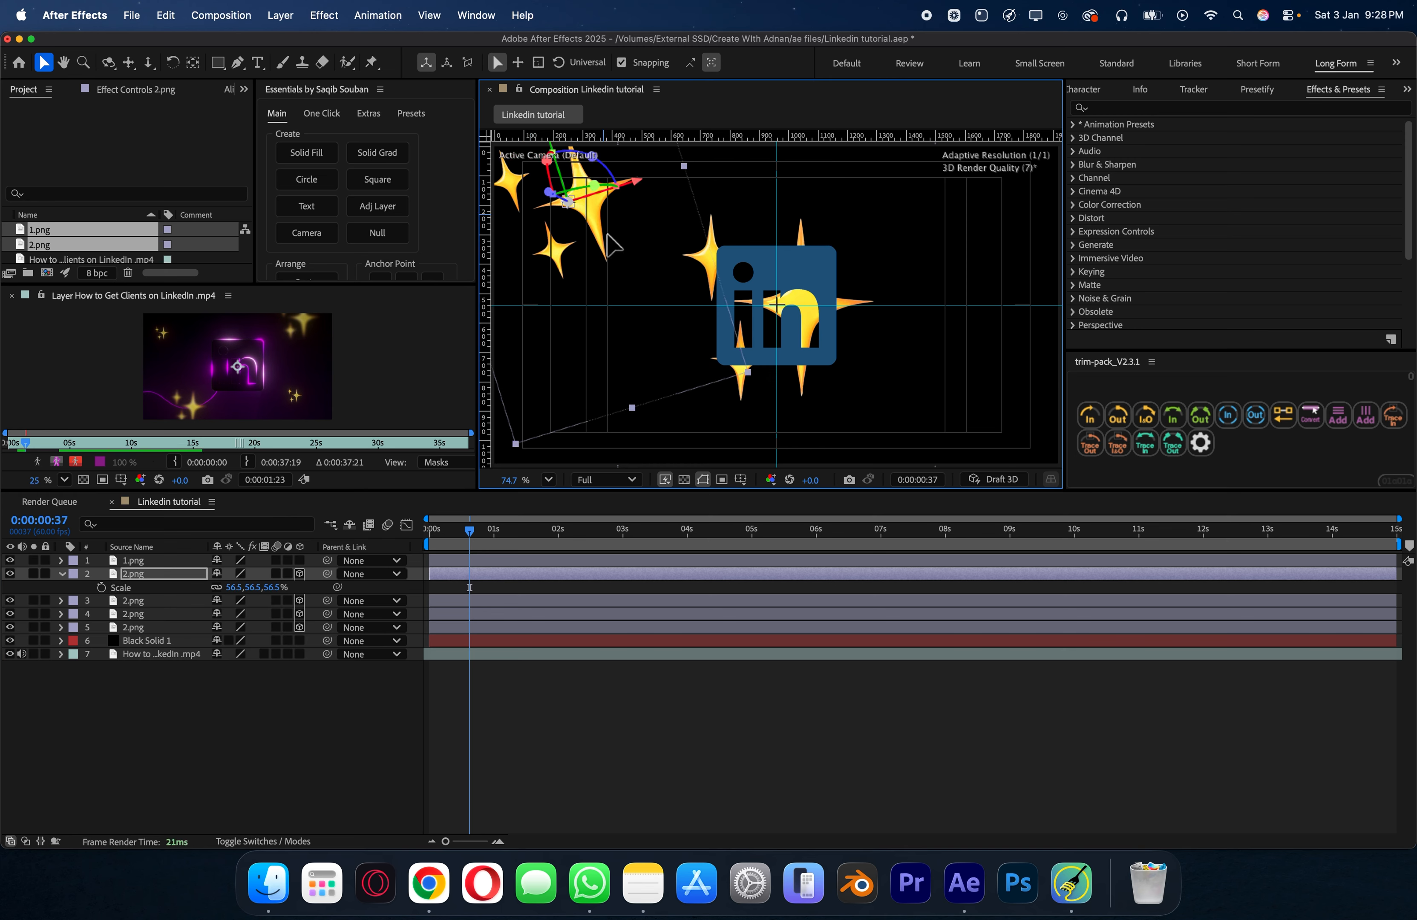
Step: Place the sparkles of layer 3 near the frame's lower right edge, with Z orientation 26.8° and scale 52.6%
click(169, 601)
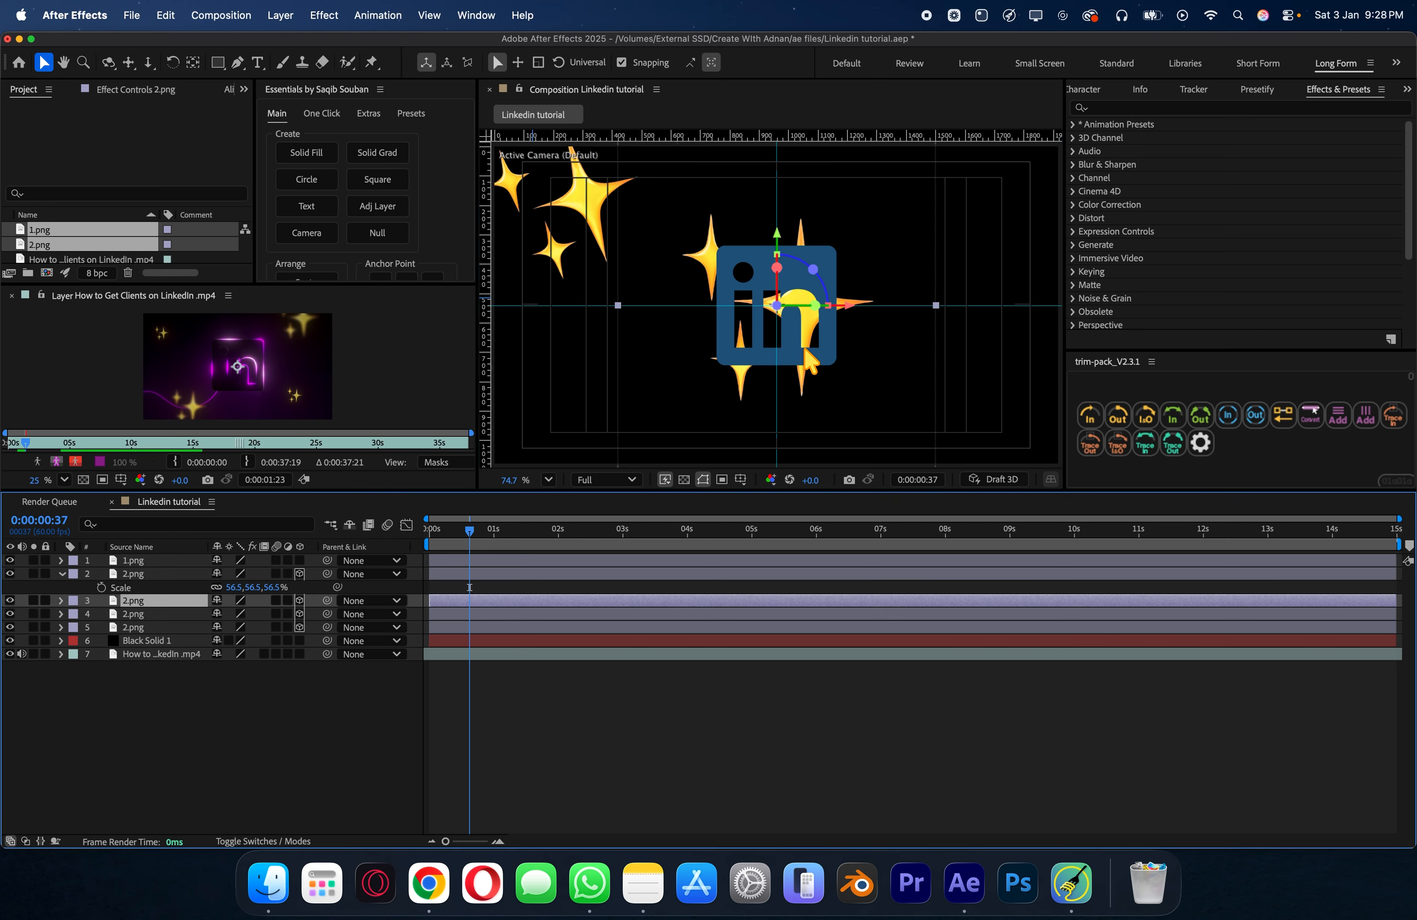
drag(810, 358, 1013, 439)
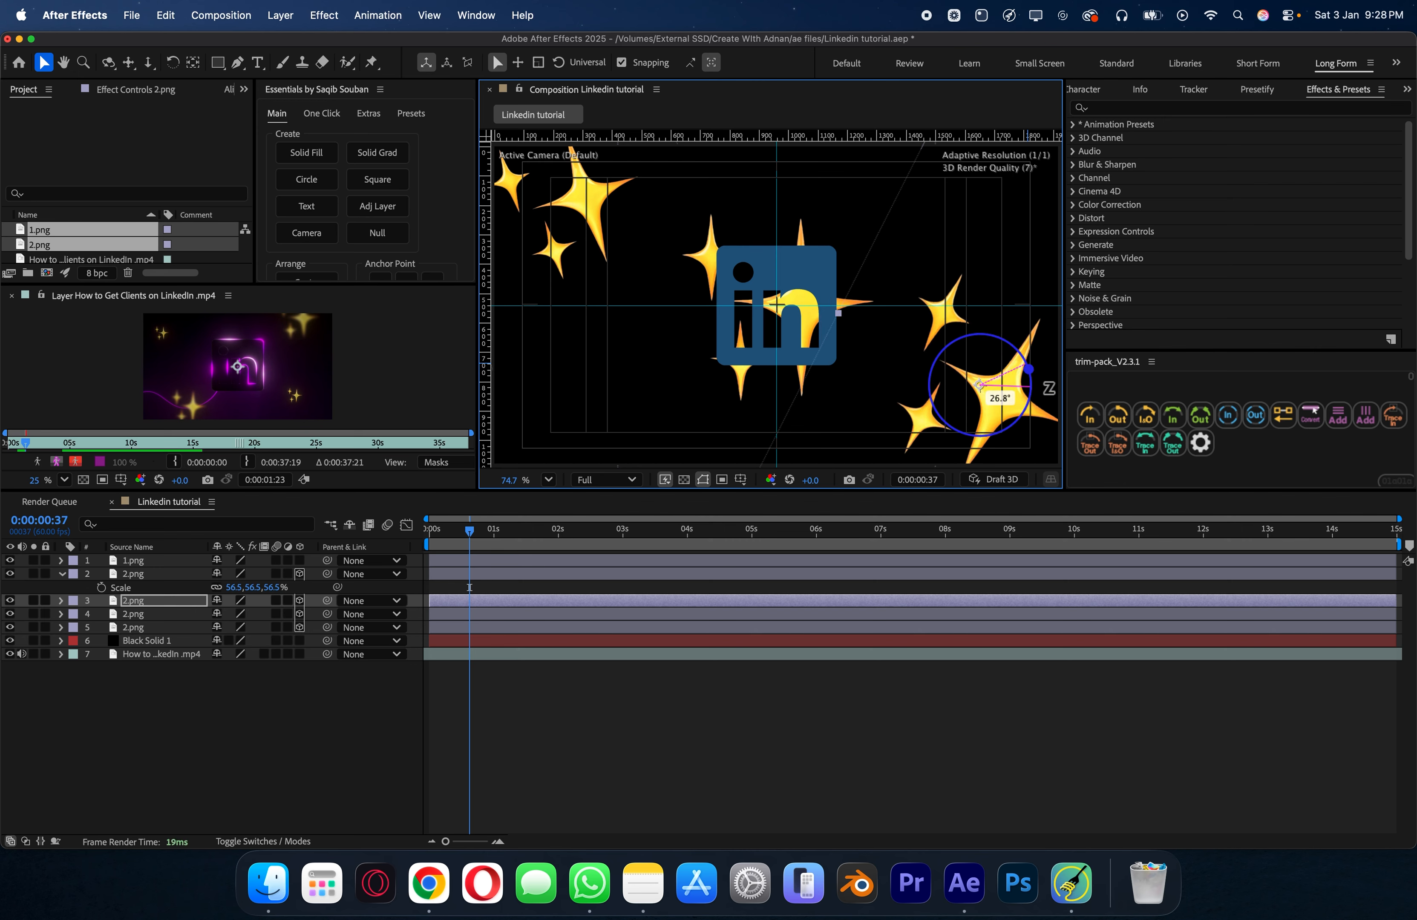
key(p)
drag(464, 616, 710, 607)
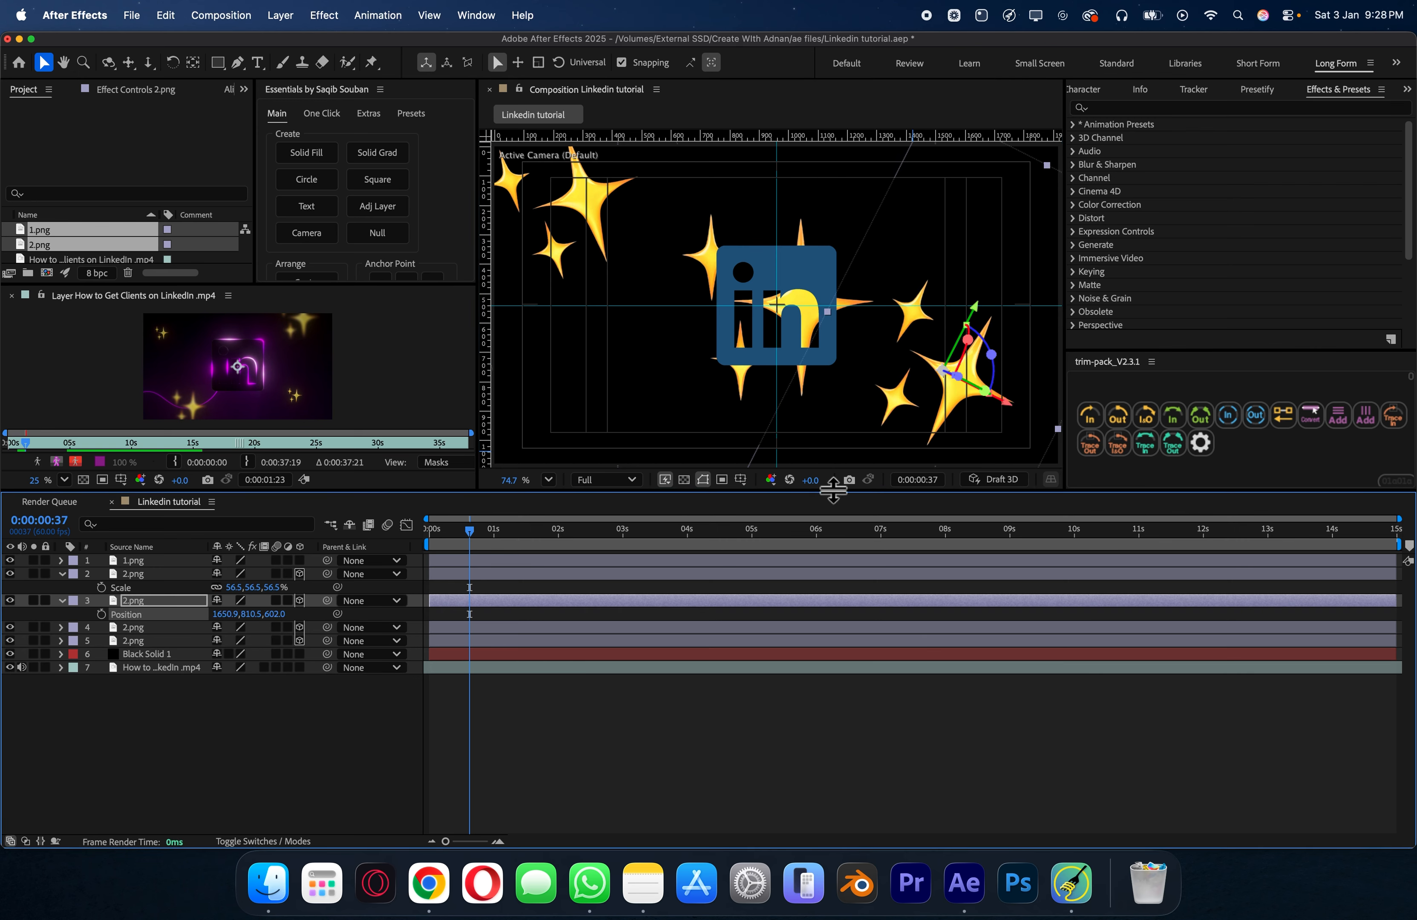
drag(905, 422, 949, 455)
key(s)
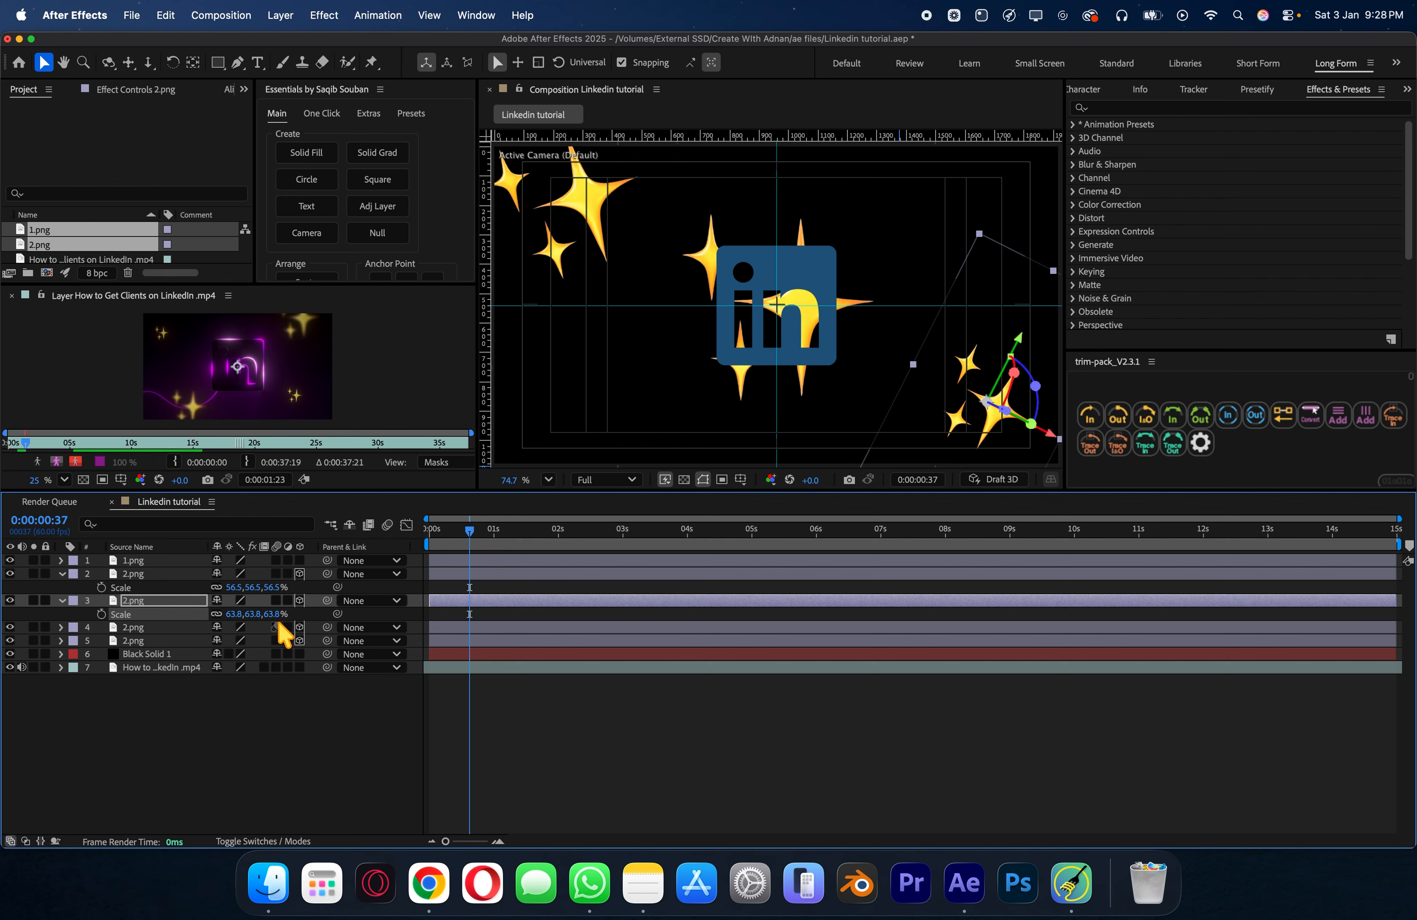
drag(257, 614, 187, 619)
drag(999, 434, 688, 436)
Step: Scale the layer 4 sparkles at the frame's lower left to 27.3% and rotate them to a Z orientation of about 150°
click(176, 627)
key(s)
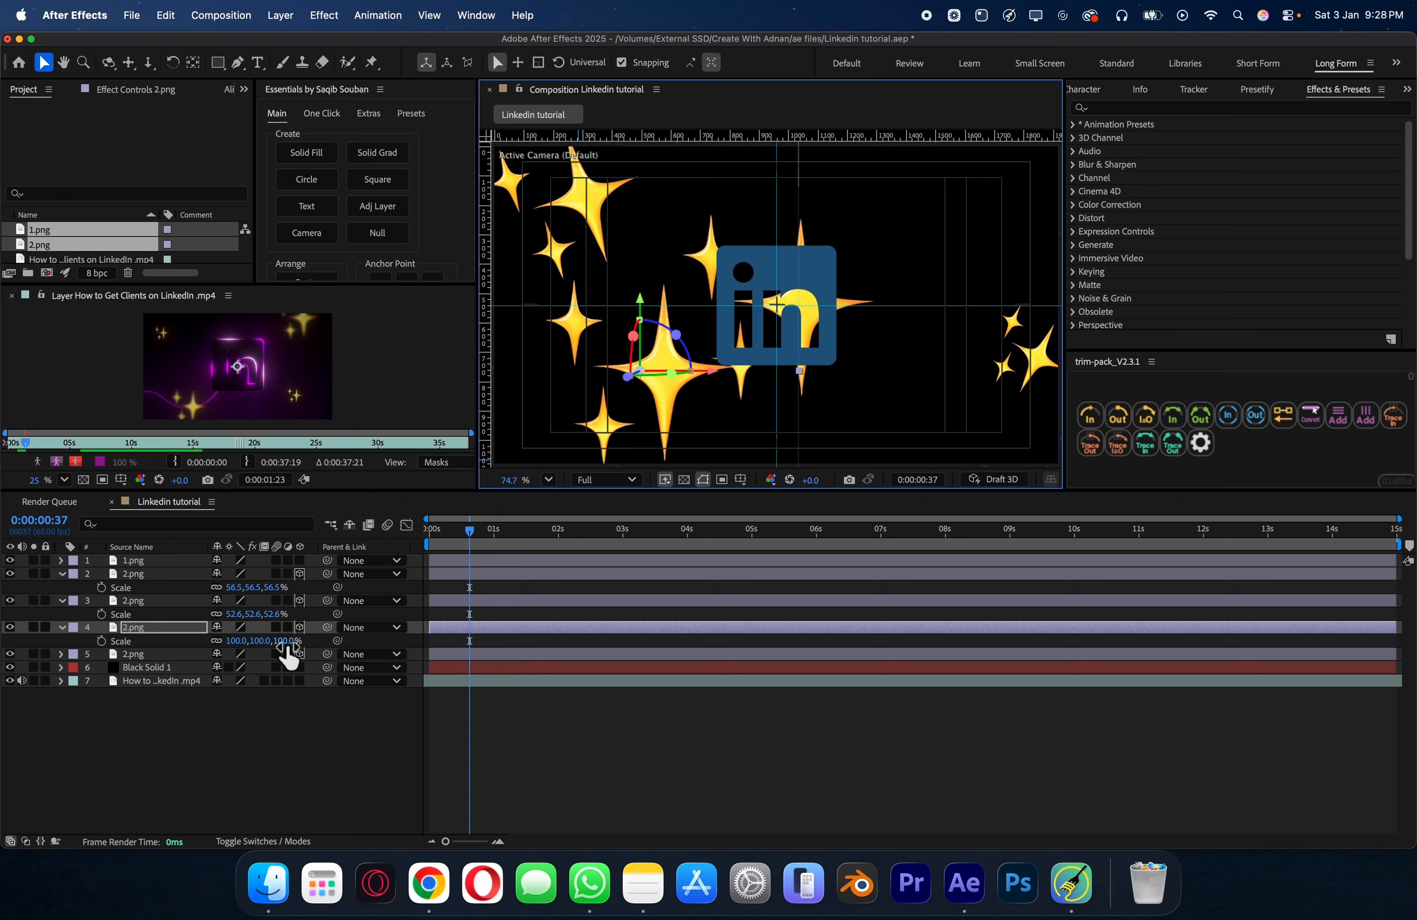
drag(287, 644, 210, 641)
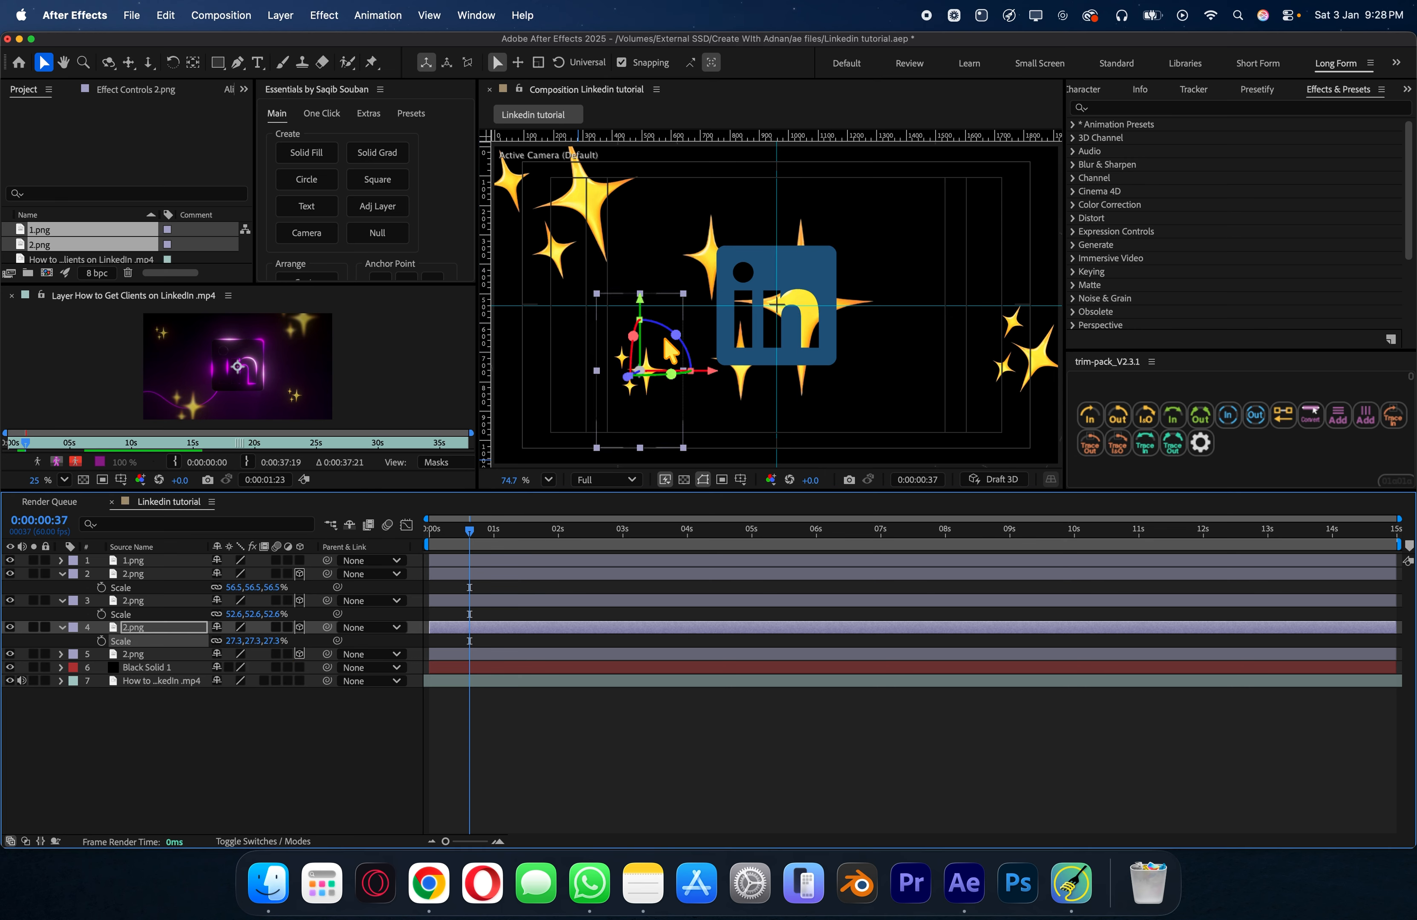
click(669, 351)
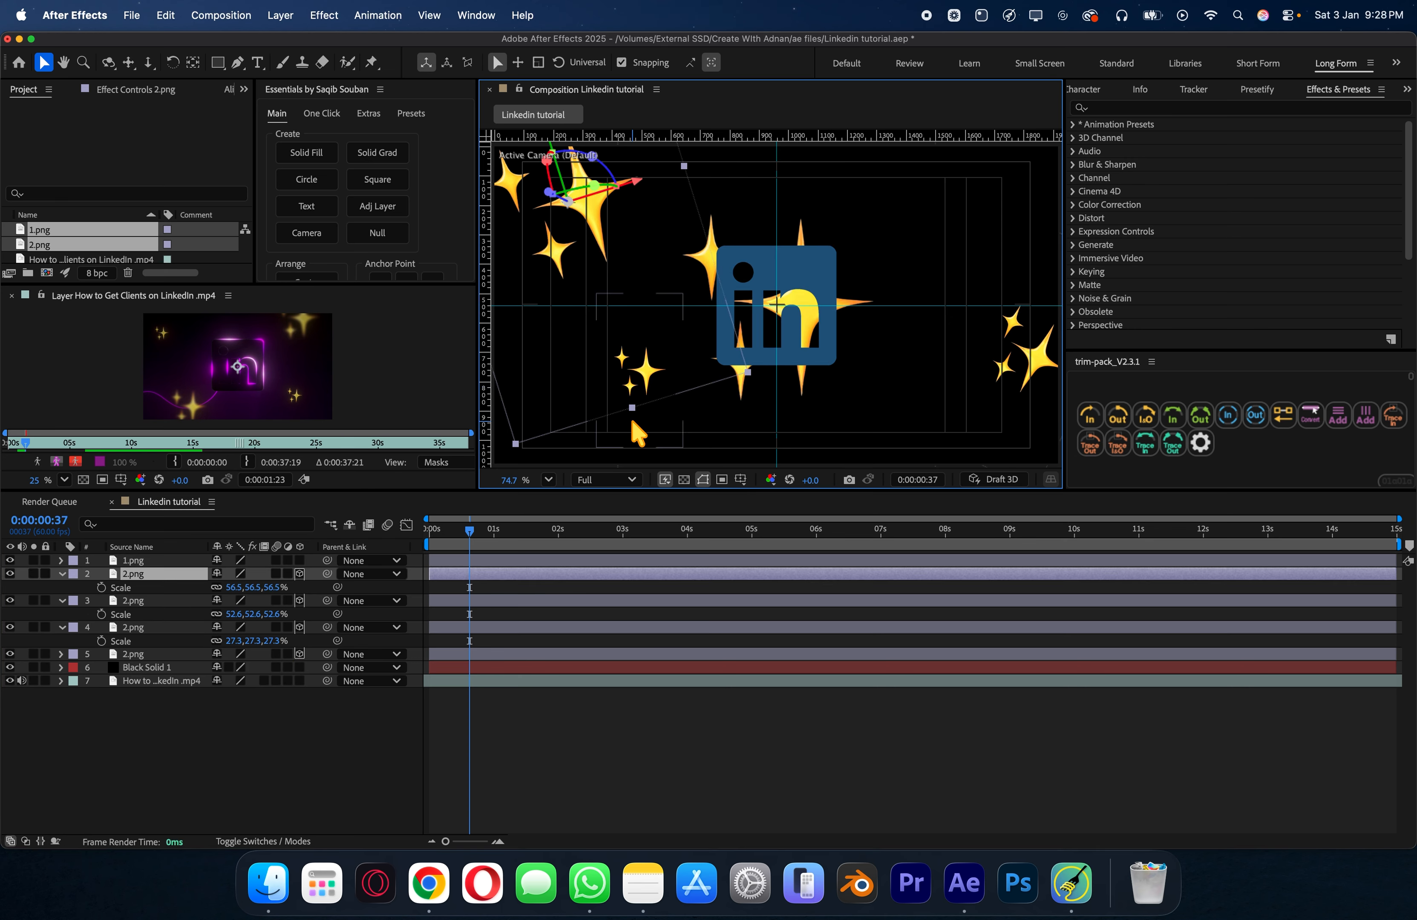
click(663, 349)
drag(677, 338, 655, 385)
Step: Place the sparkles of layer 5 in the frame's upper right, scaled to 65% and rotated to a Z orientation of about 260°
click(160, 656)
drag(796, 382, 913, 257)
key(s)
drag(271, 668, 7, 670)
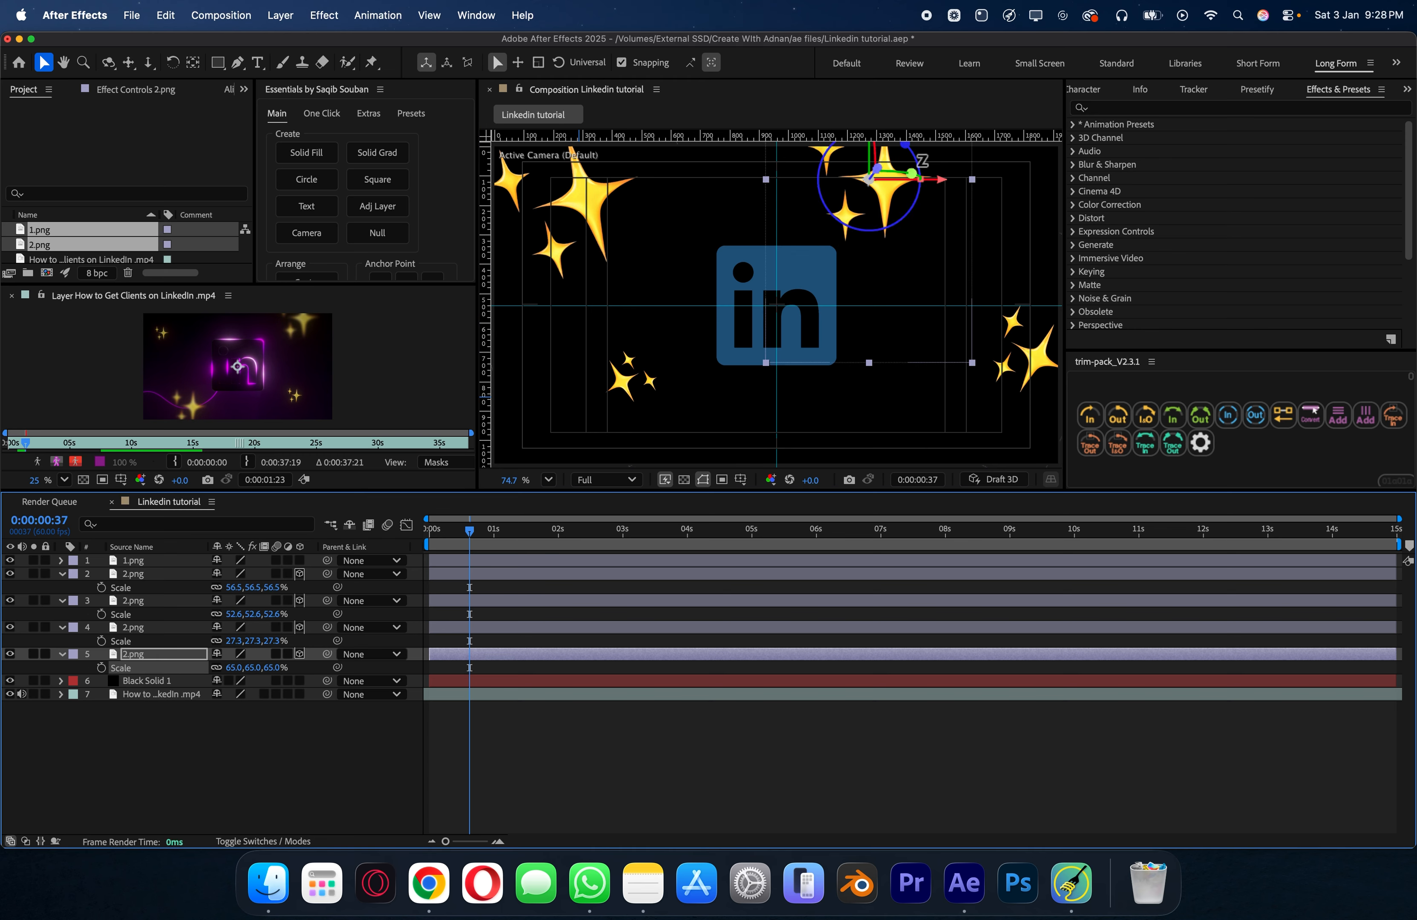
drag(907, 145, 950, 231)
Step: Move the layer 3 sparkles down into the frame's lower-right corner and collapse the properties of all layers
click(1029, 376)
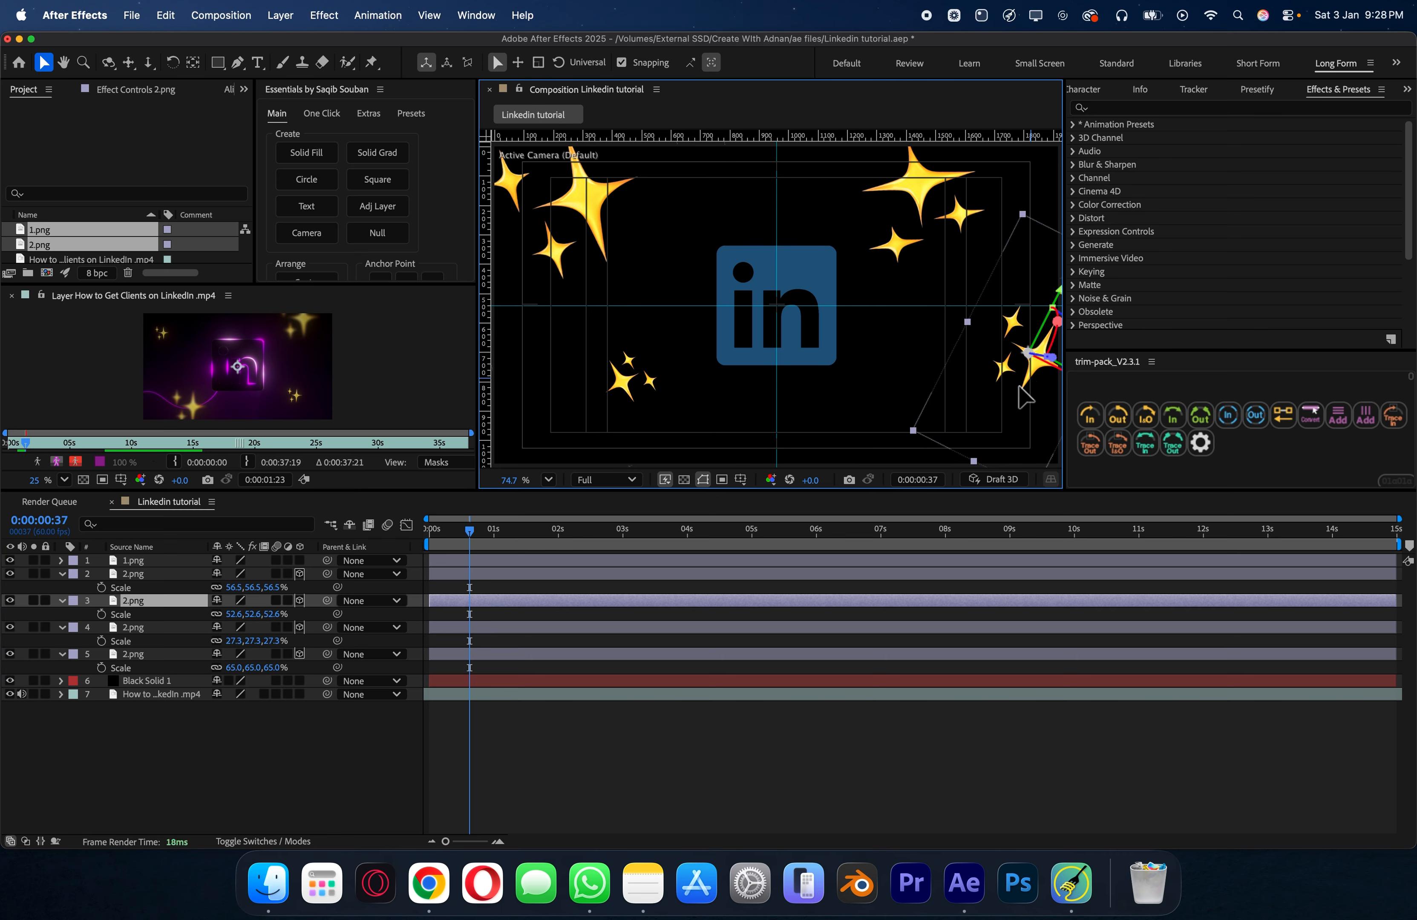
drag(1020, 387, 959, 465)
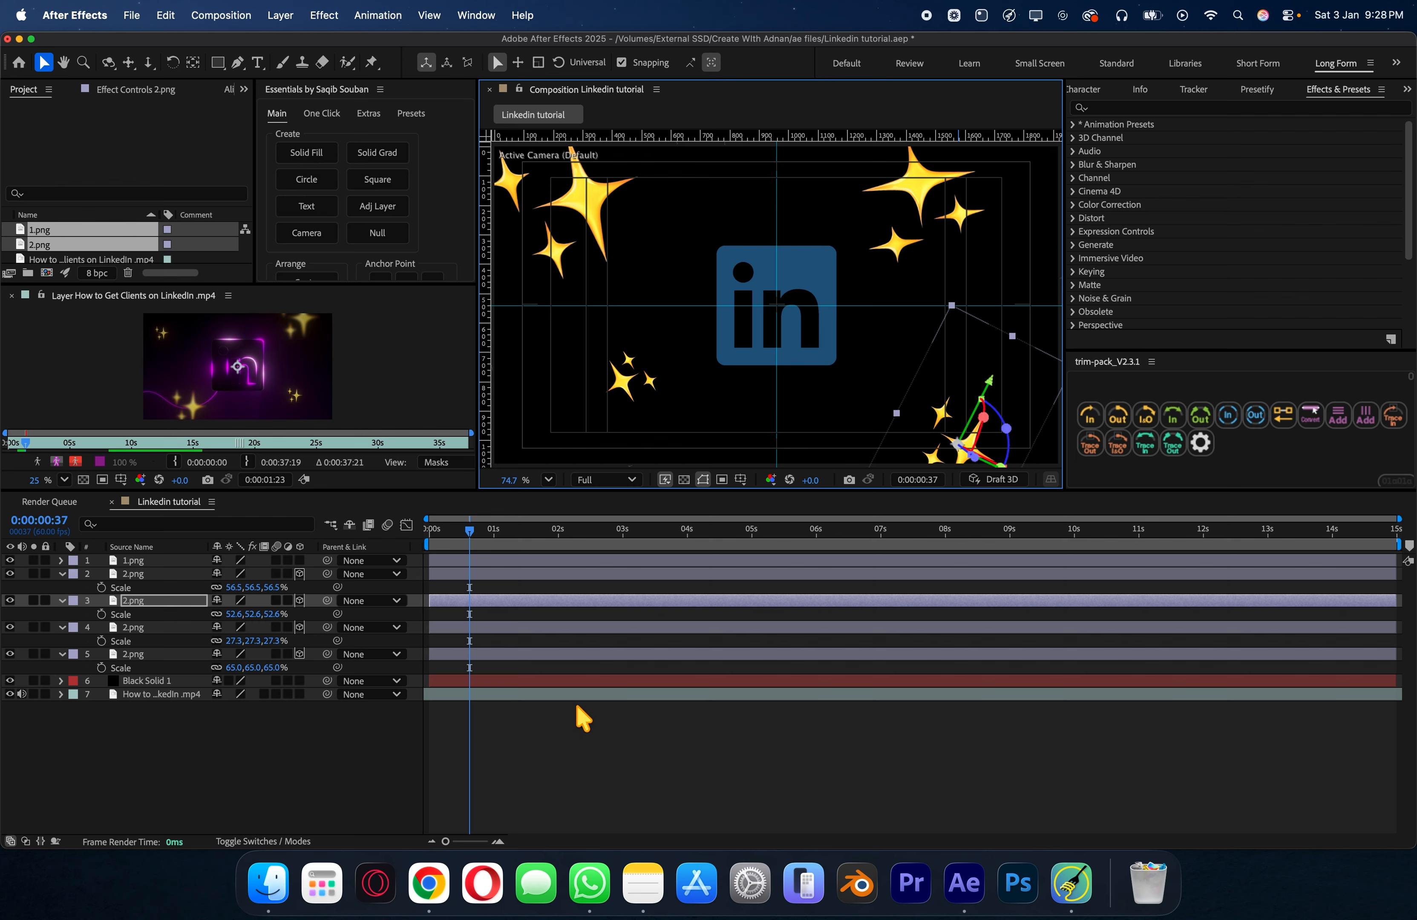
key(u)
click(572, 731)
key(u)
Step: Assign the Orange label color to the four 2.png layers
click(146, 577)
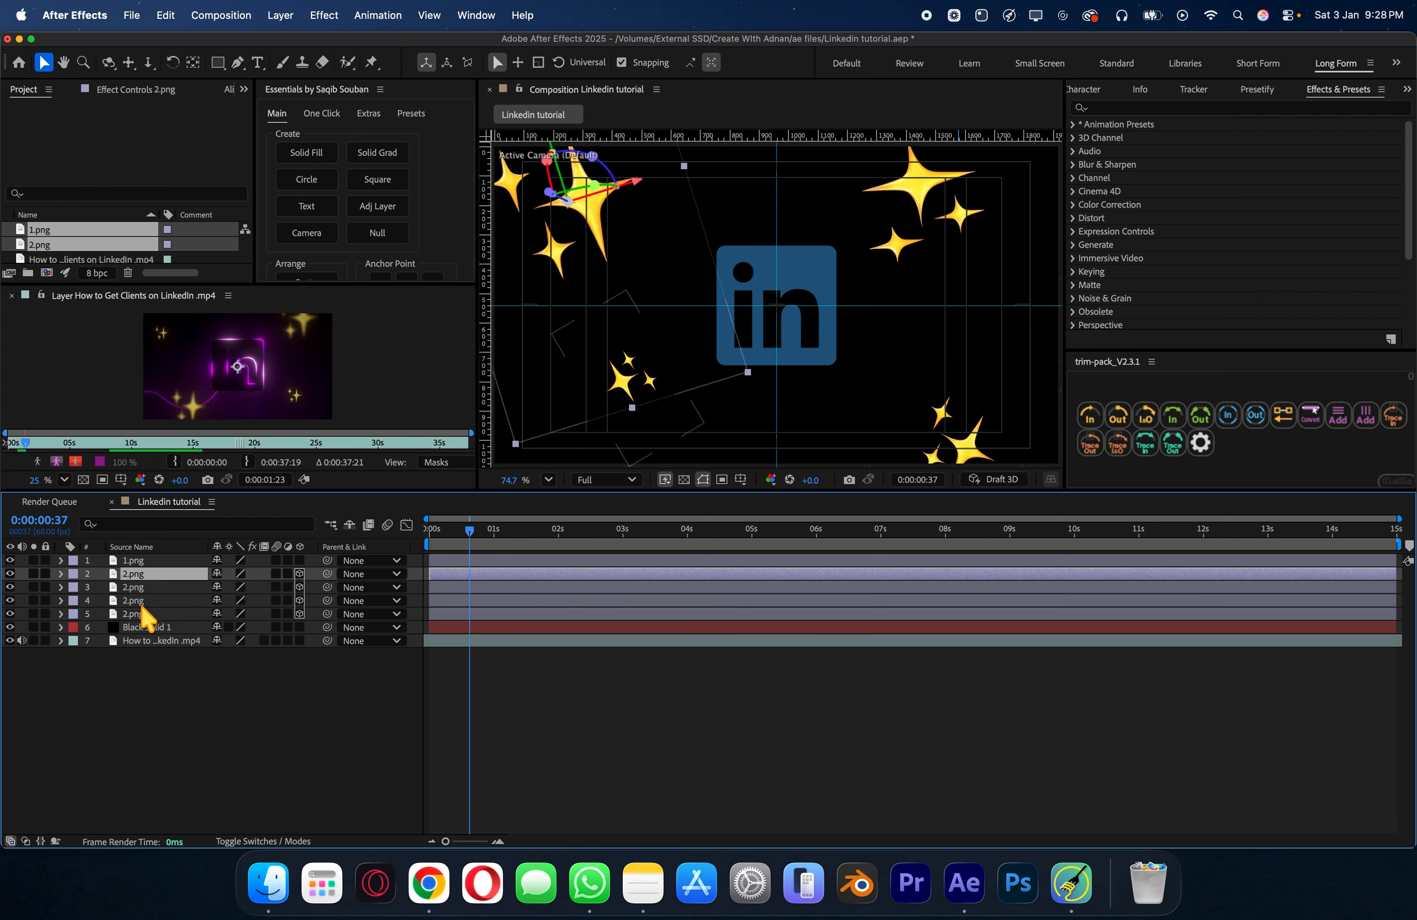
shift+click(146, 614)
click(73, 614)
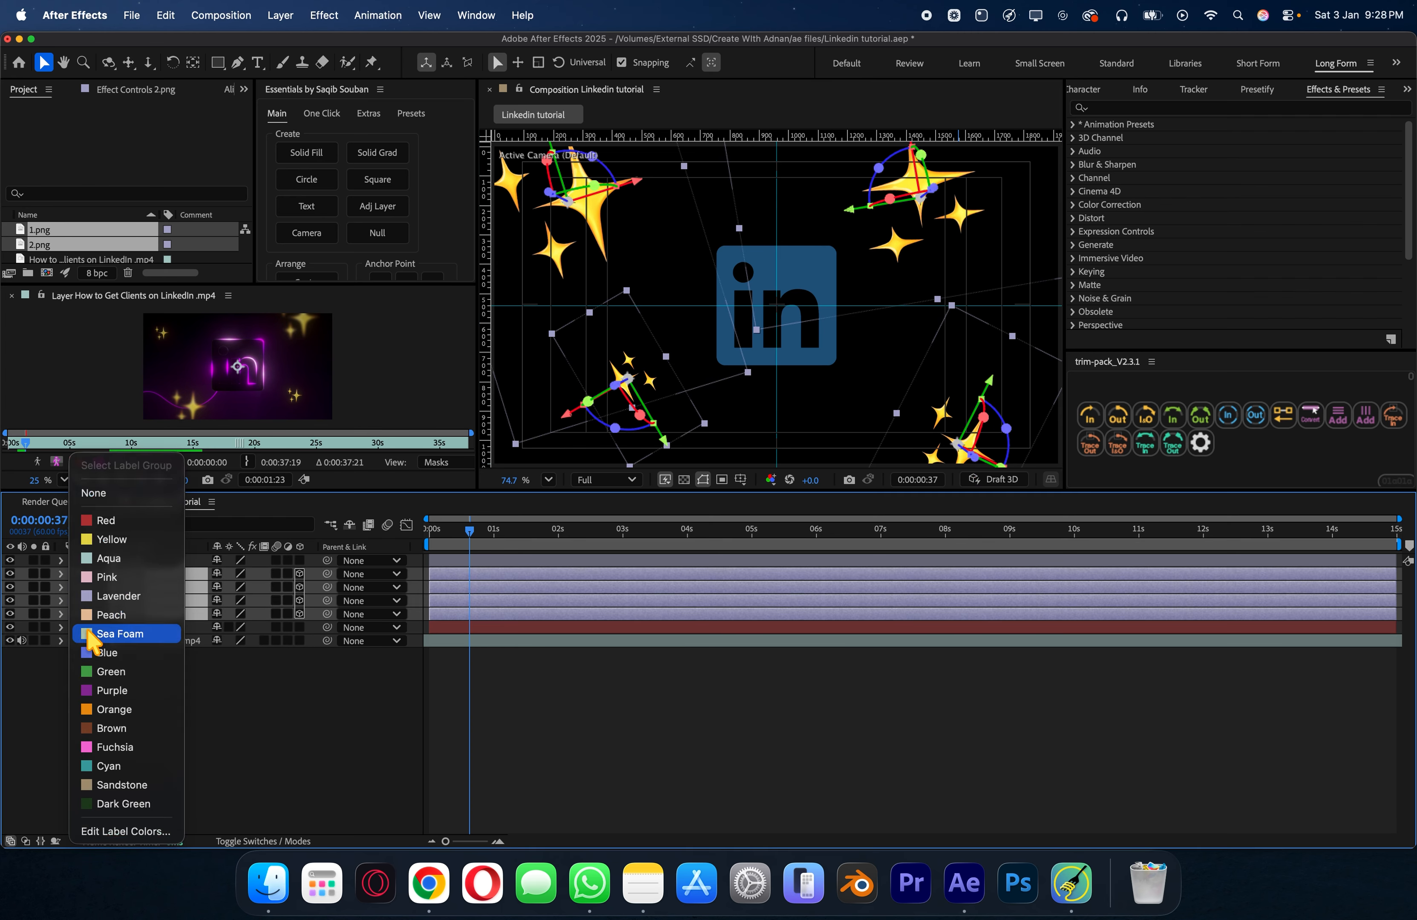
click(177, 720)
Step: Add a Z Rotation keyframe of 0° at 0:00:00:00 to all four 2.png layers and show only the keyframed properties
key(r)
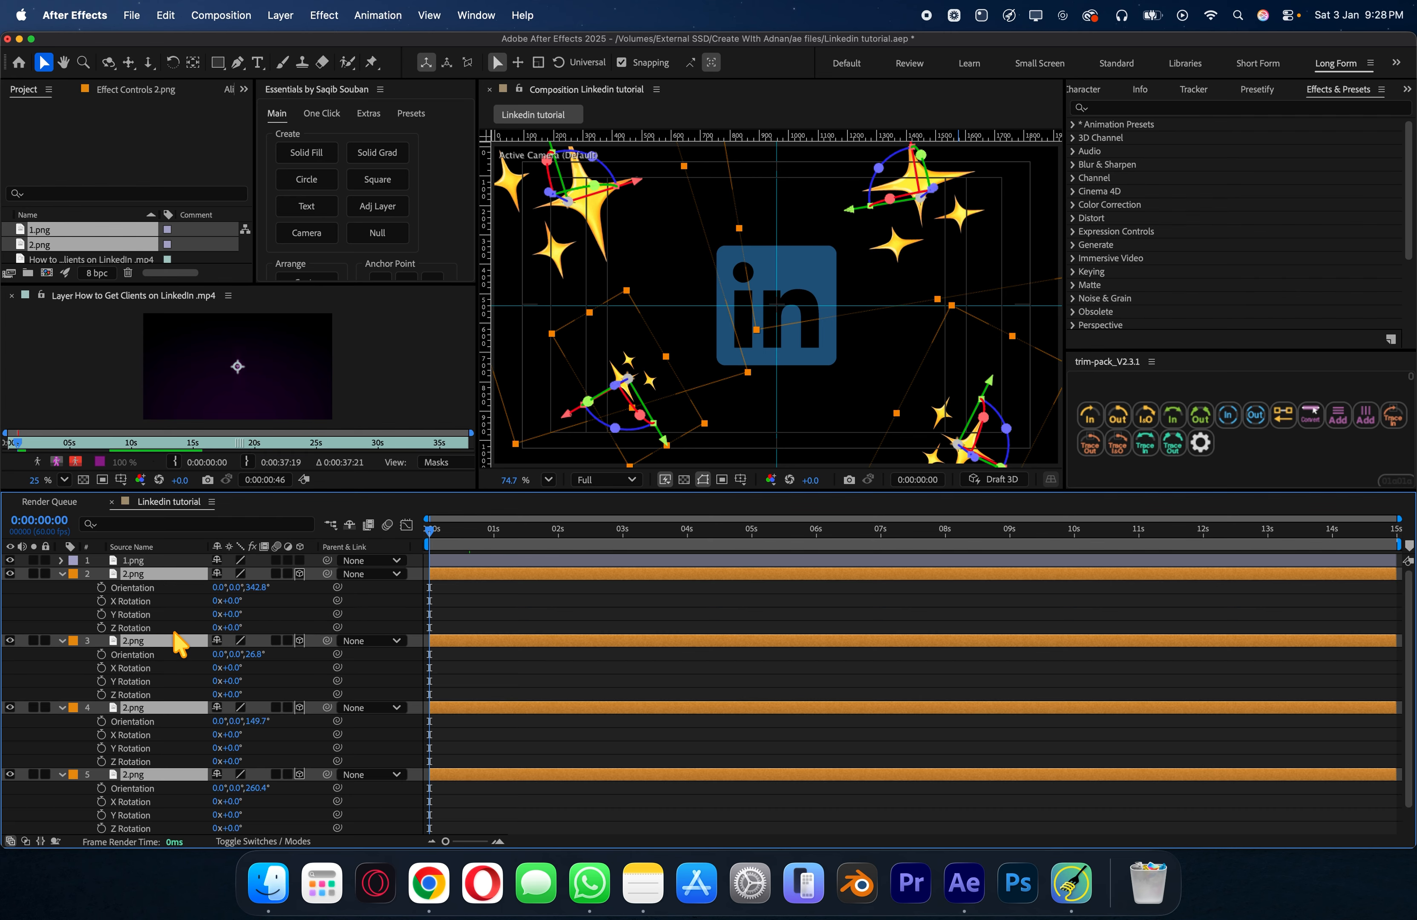
click(101, 694)
key(u)
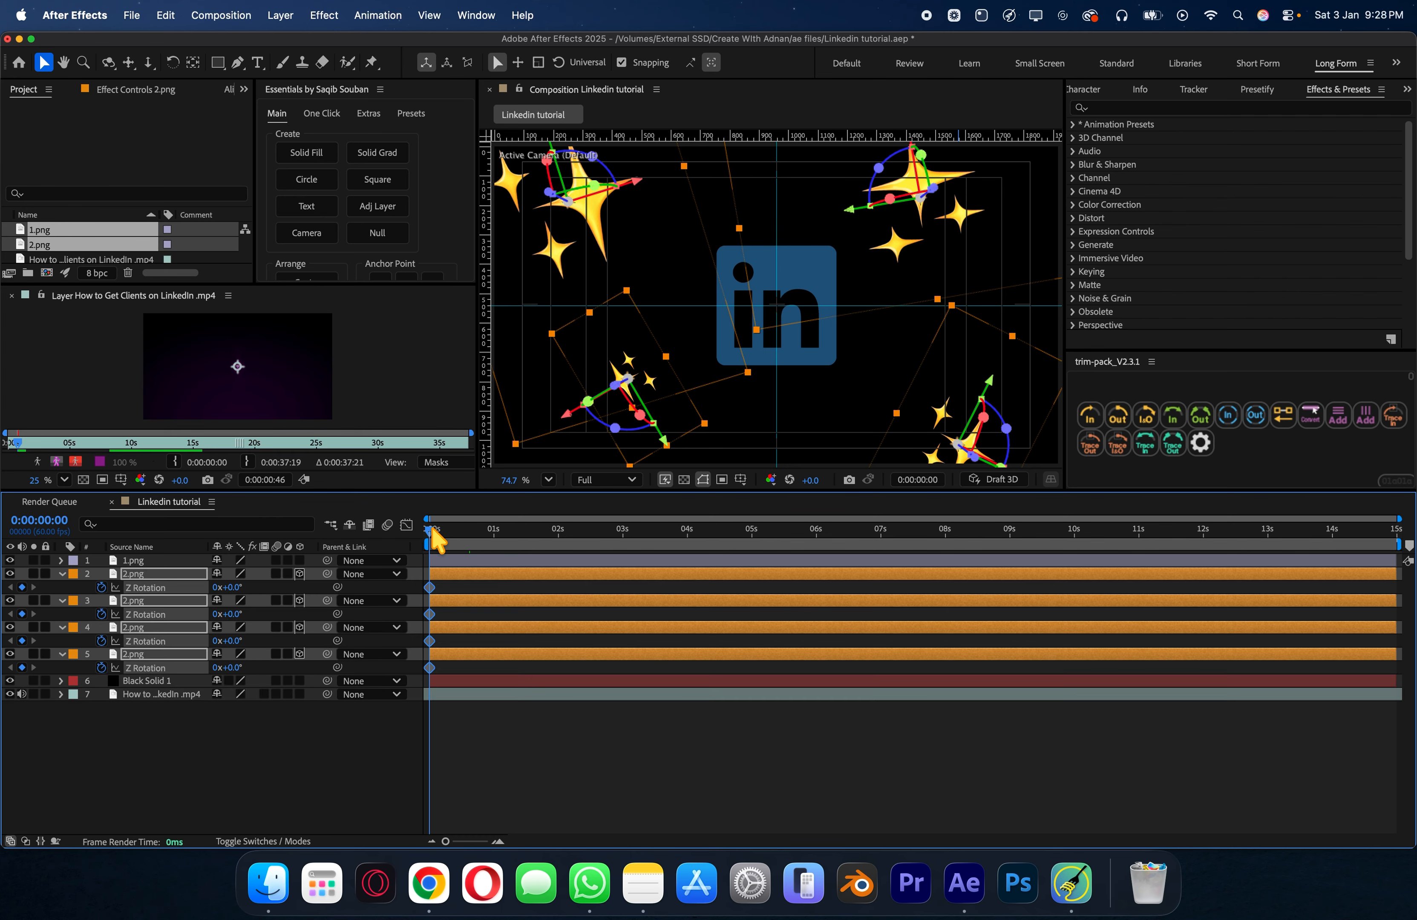
click(842, 764)
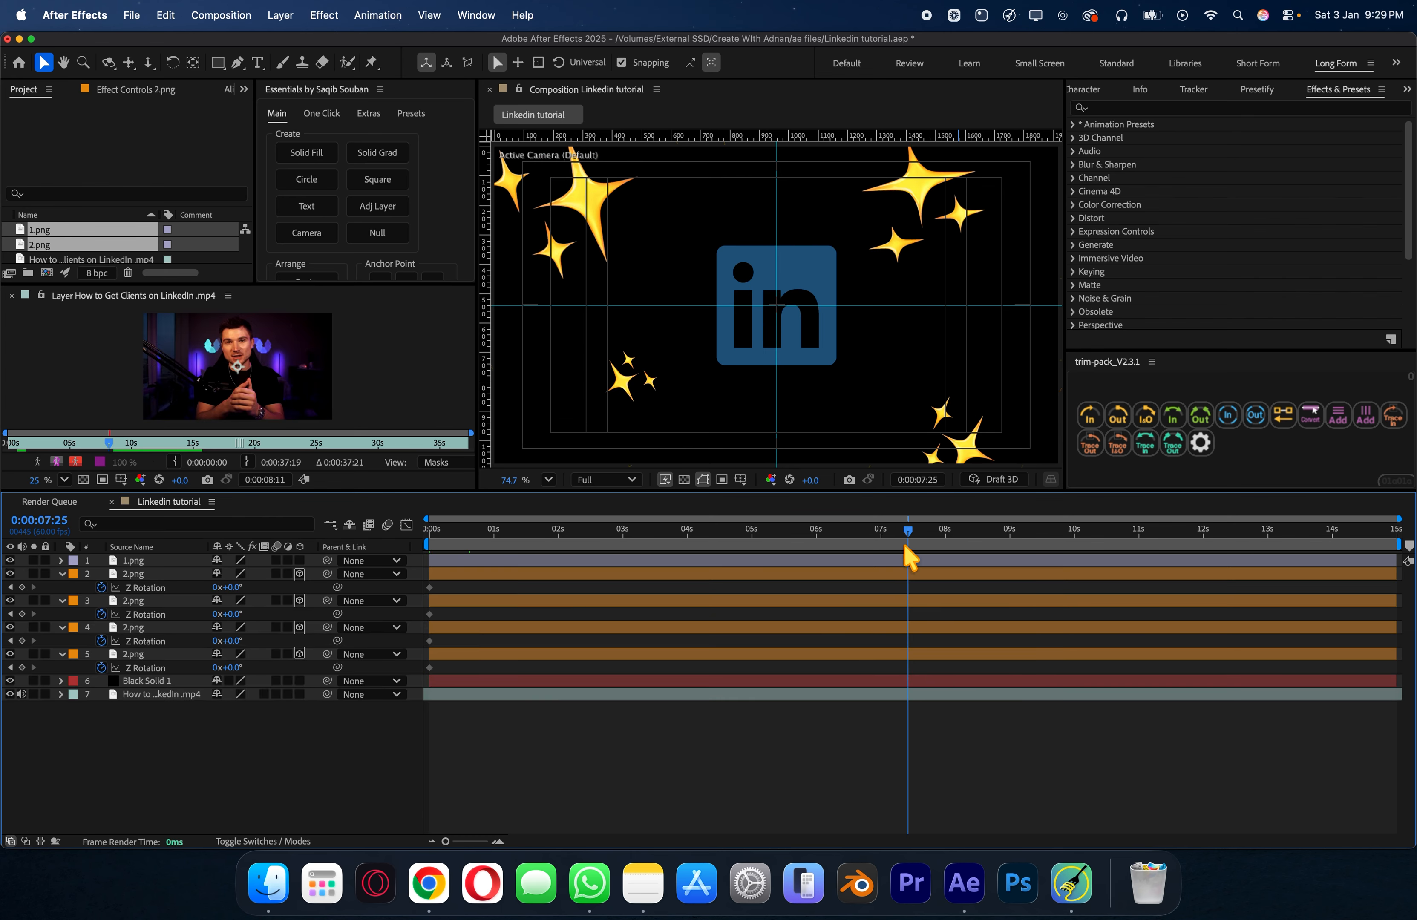
Step: At 0:00:05:53, keyframe Z Rotation of layers 2 to 5 at 38°, 33.5°, -45° and 65.2°, and preview from the start
drag(909, 557, 808, 554)
drag(230, 671, 563, 648)
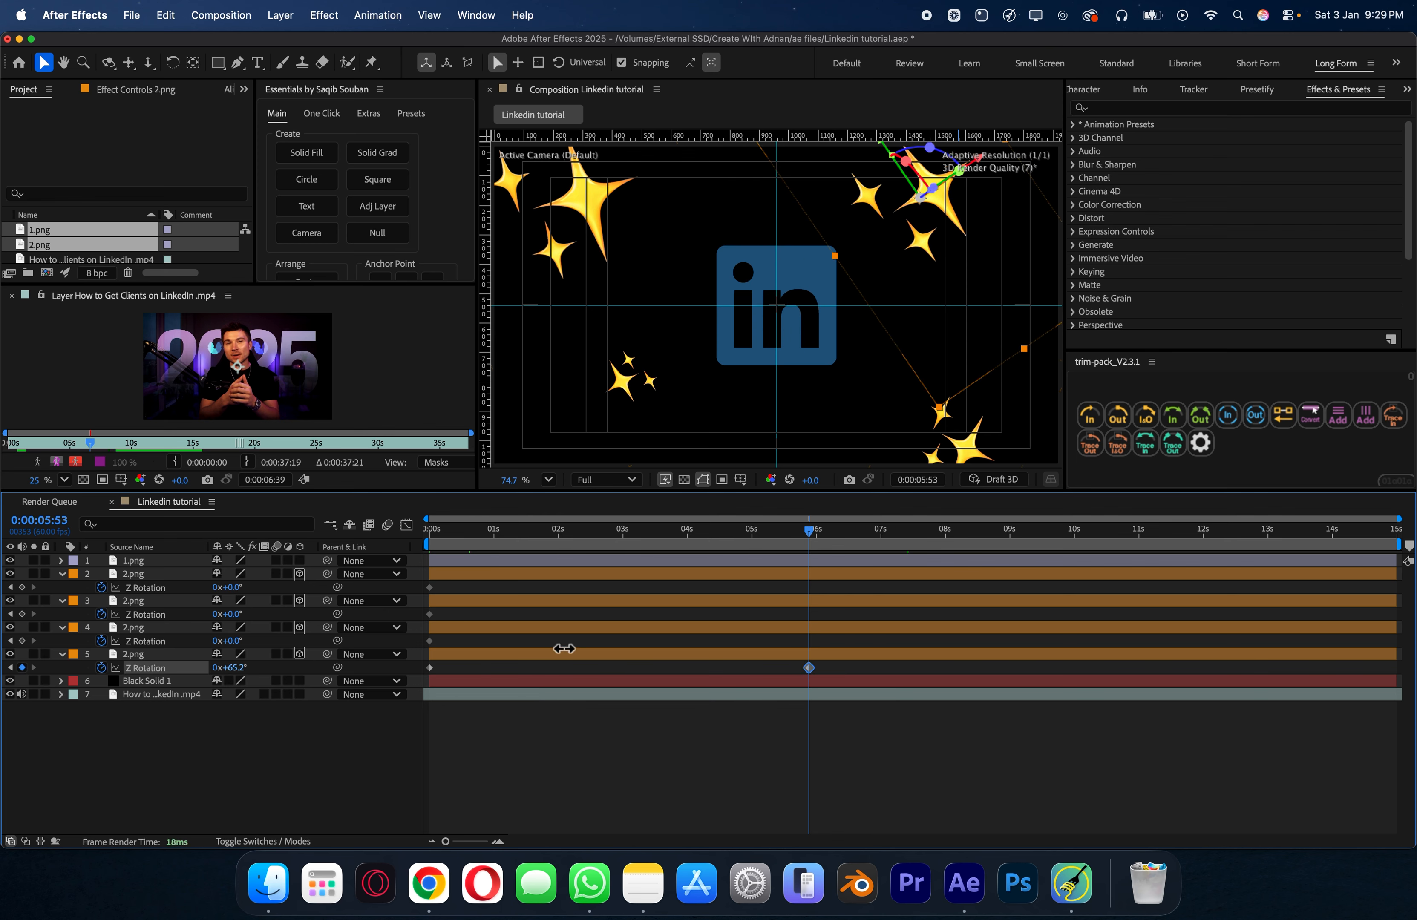
click(291, 652)
drag(233, 641, 463, 648)
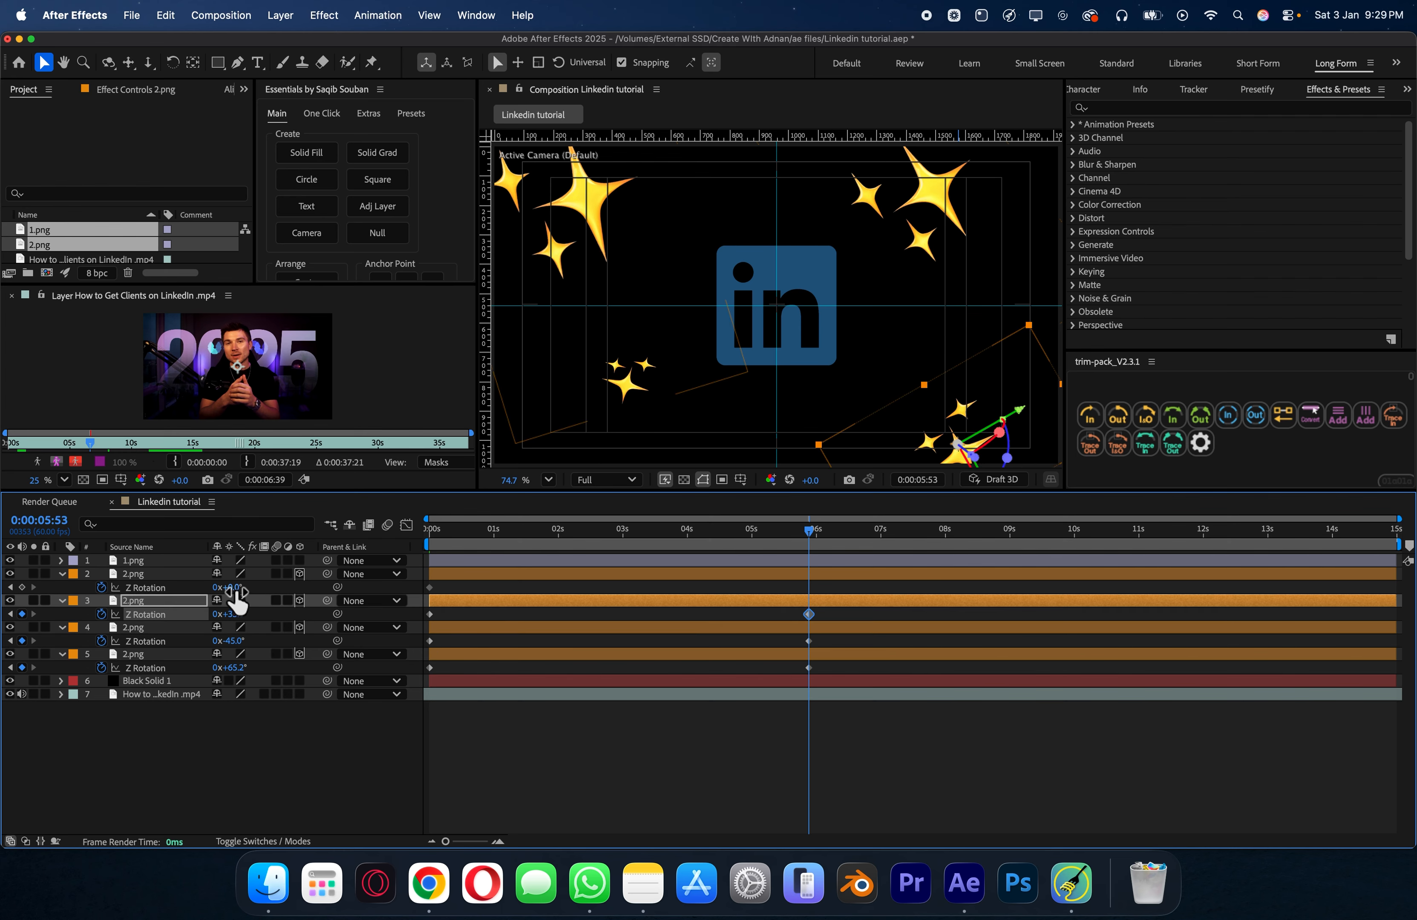
drag(238, 591, 818, 597)
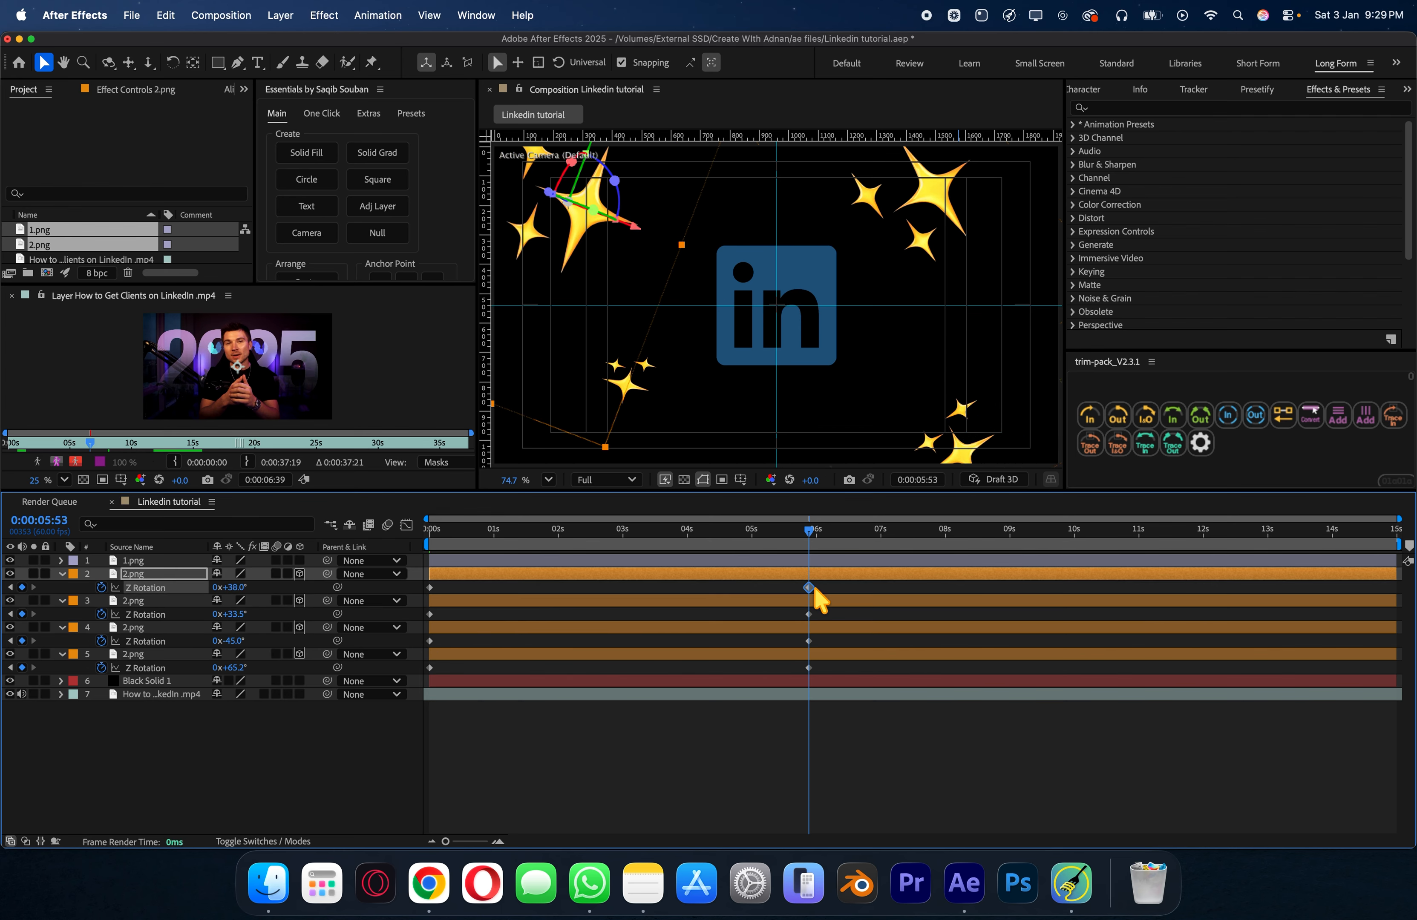
drag(809, 534, 464, 538)
key(space)
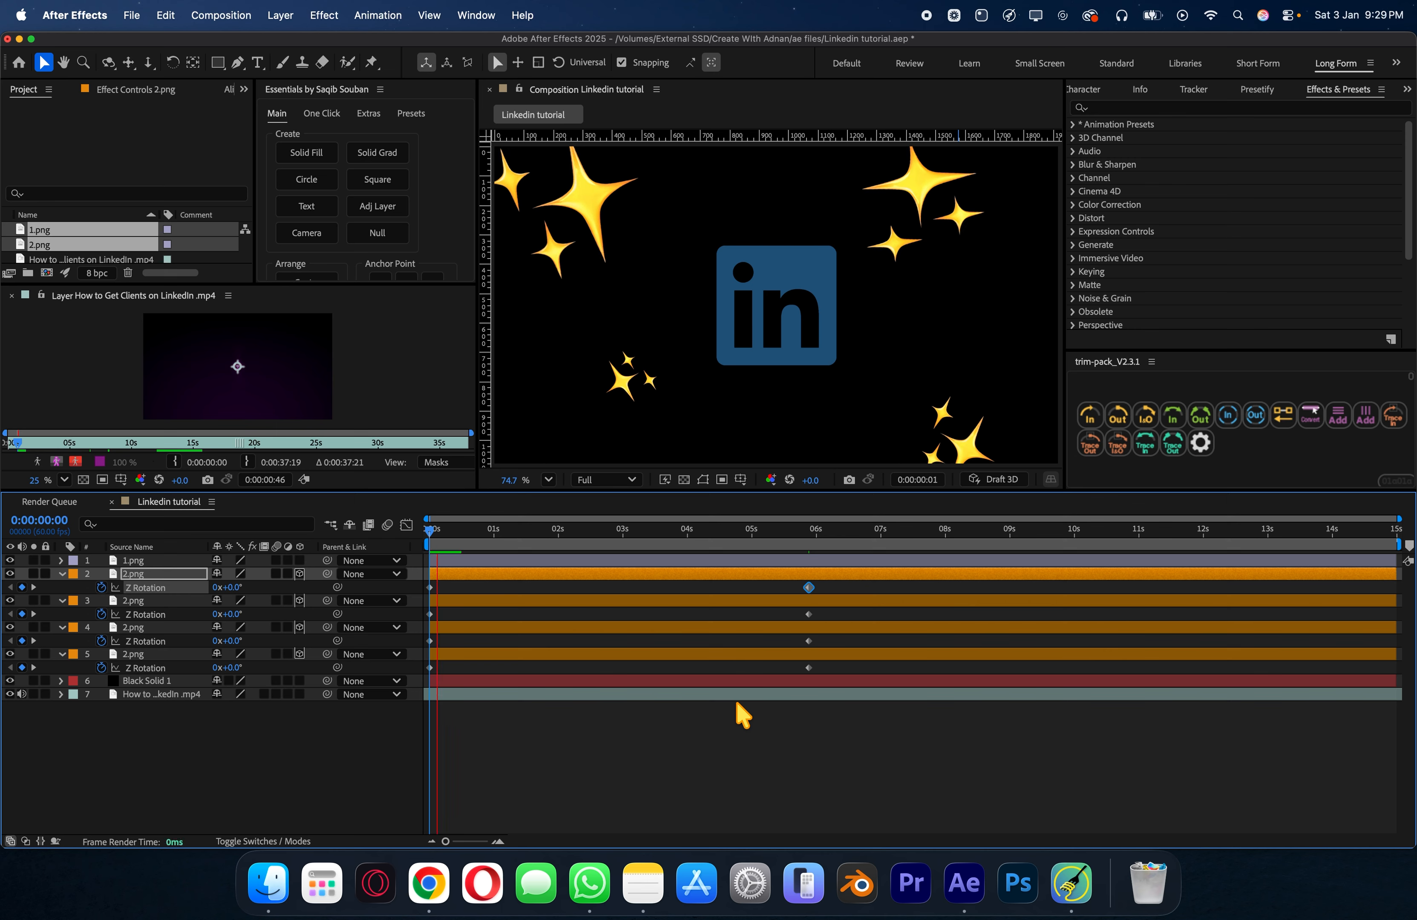
key(space)
Step: Move the four ending Z Rotation keyframes to about 0:00:03:00, preview the rotation, and collapse the layers' properties
drag(843, 616, 789, 667)
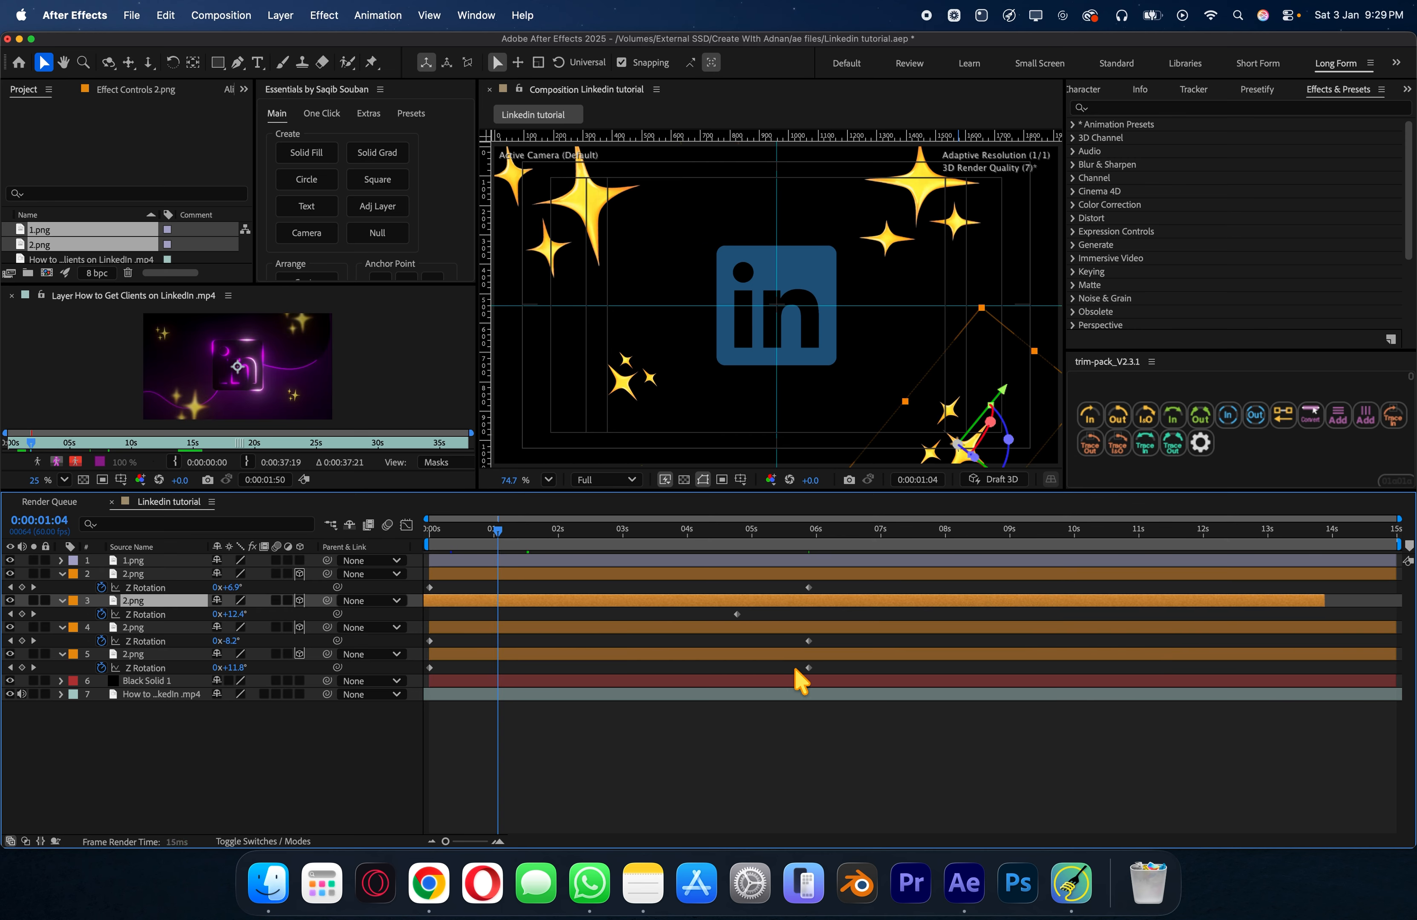
key(super+z)
drag(838, 589, 627, 669)
drag(505, 540, 370, 553)
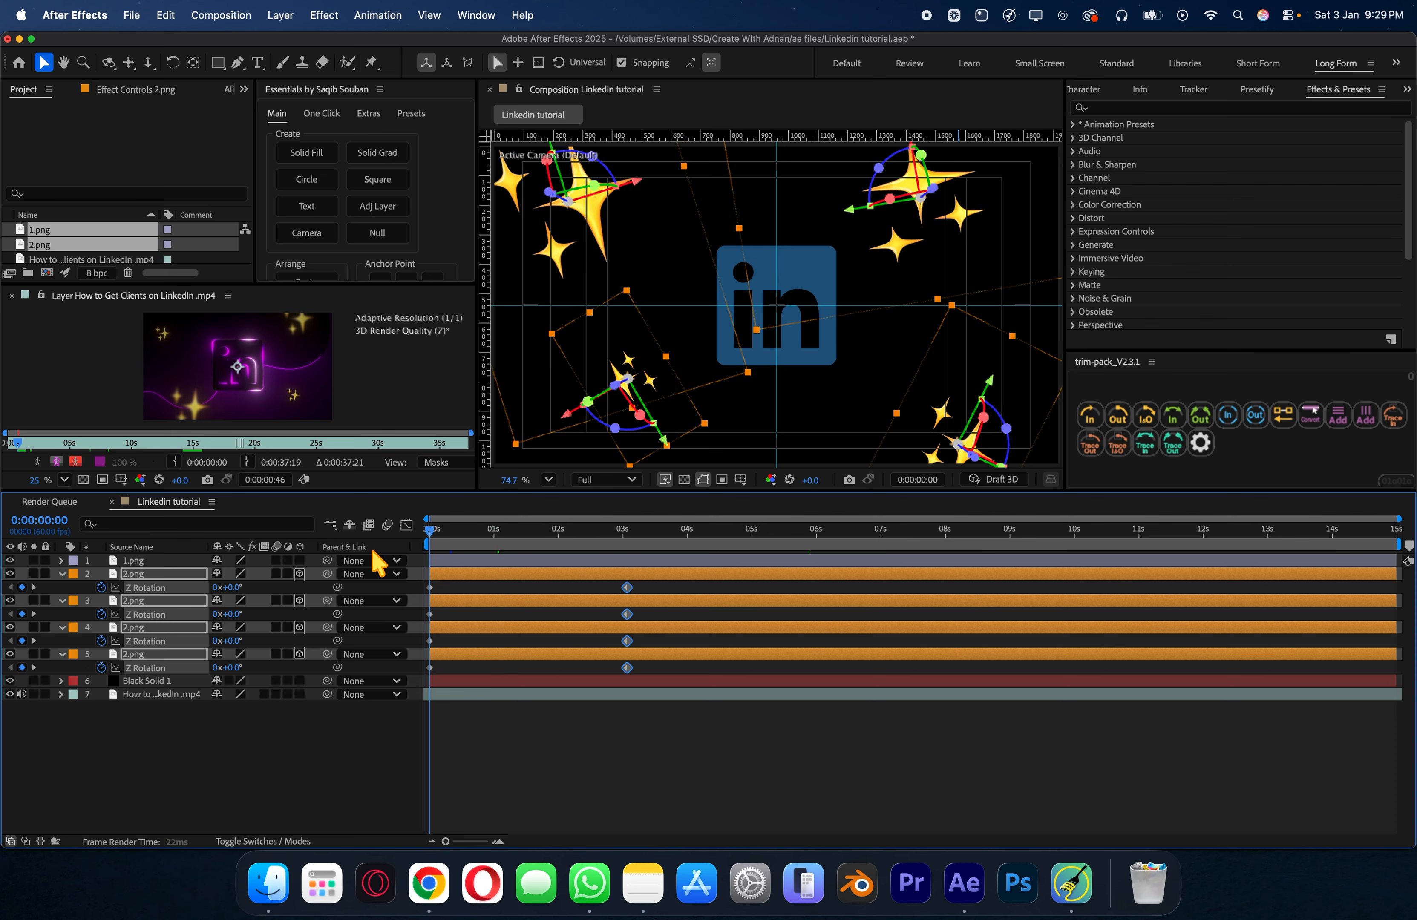
key(space)
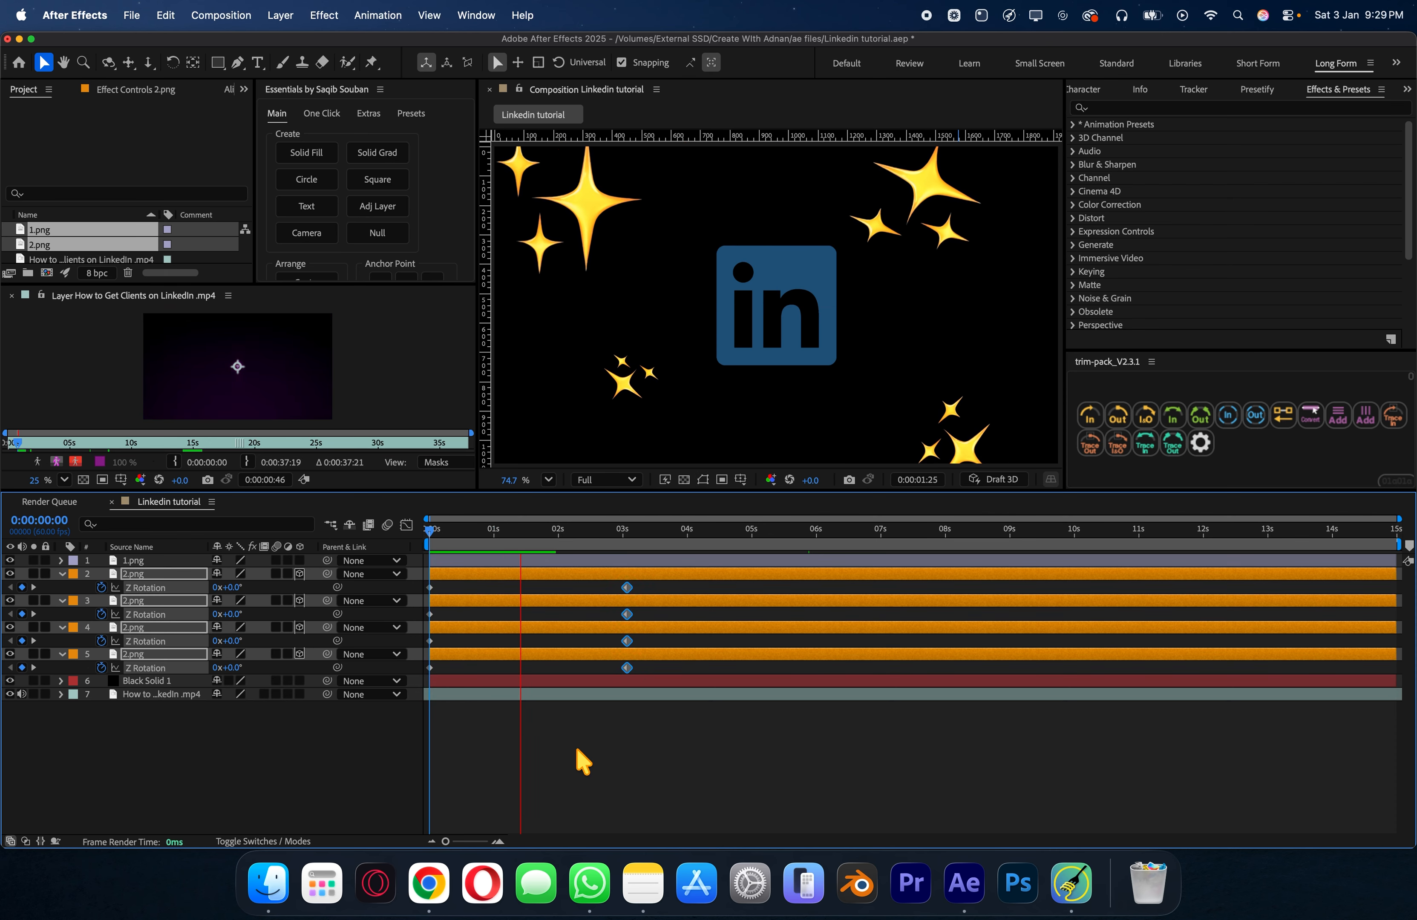
key(space)
click(631, 766)
key(u)
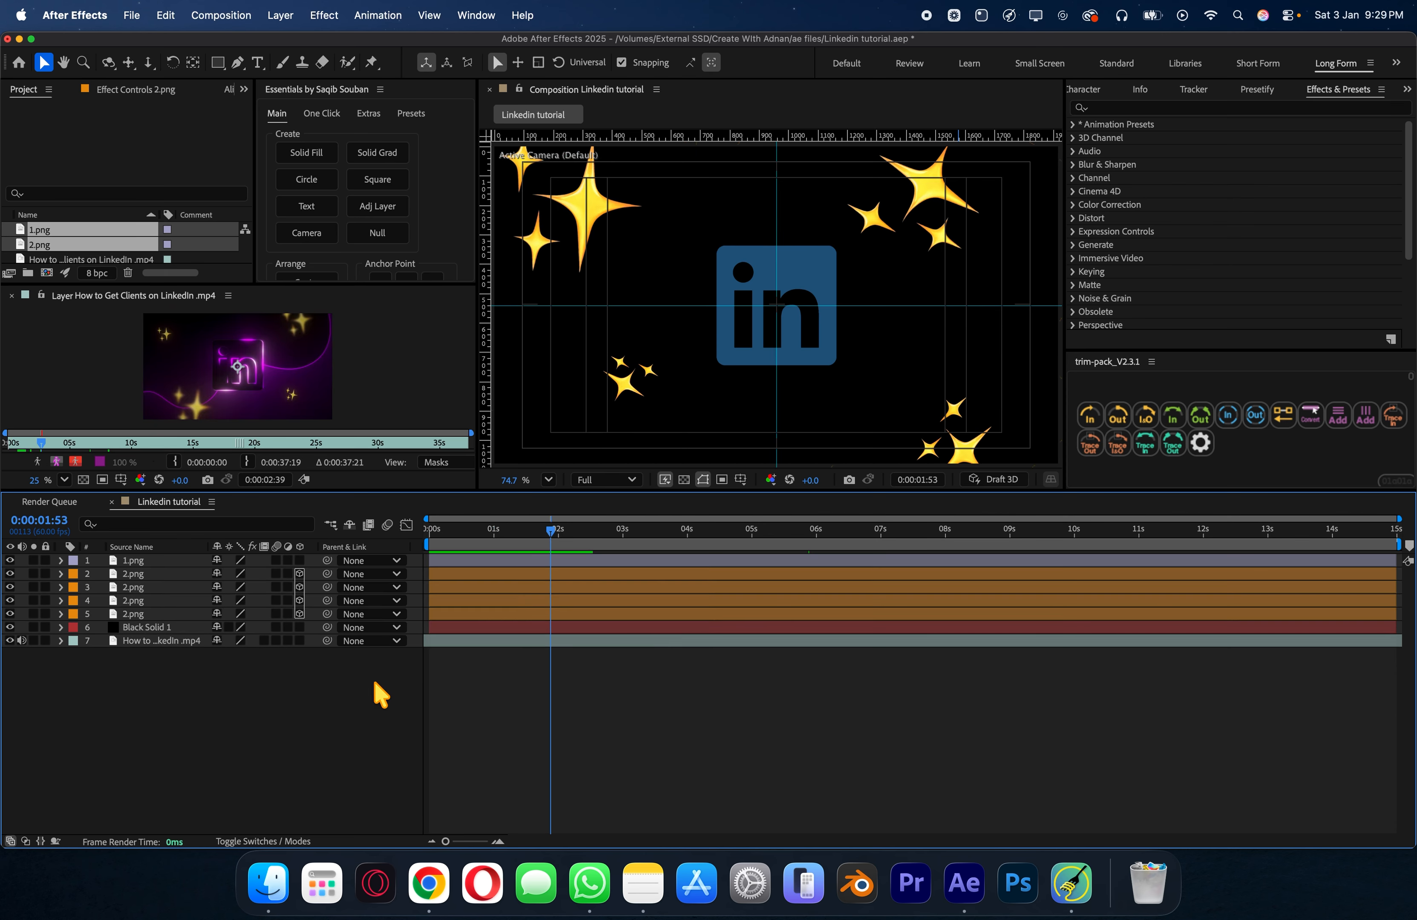
Step: Make the 1.png logo layer 3D and add a new camera to the composition
click(299, 560)
right_click(266, 707)
mouse_move(280, 626)
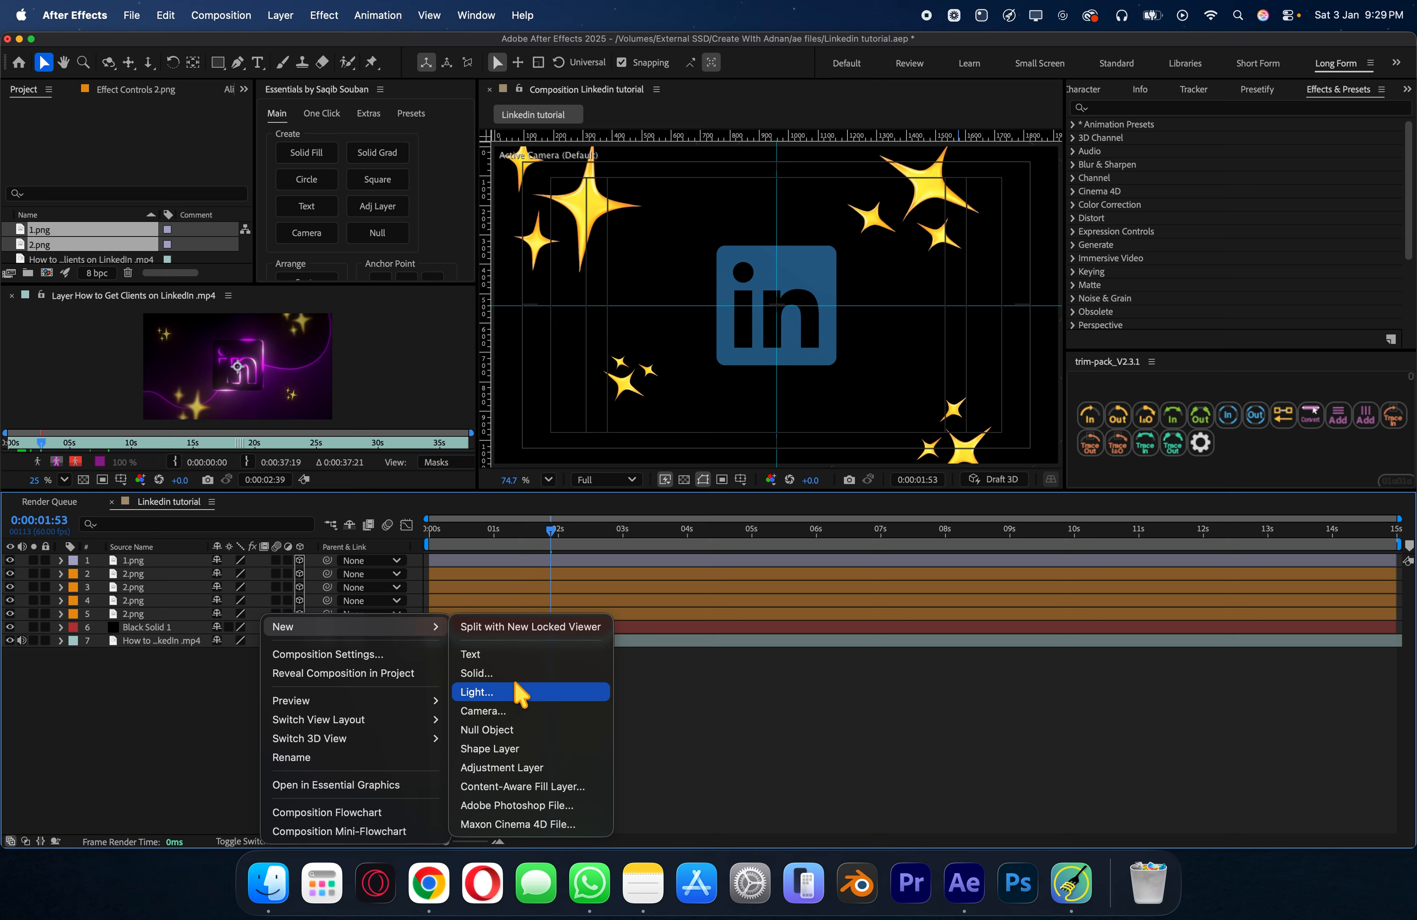
click(512, 716)
click(958, 608)
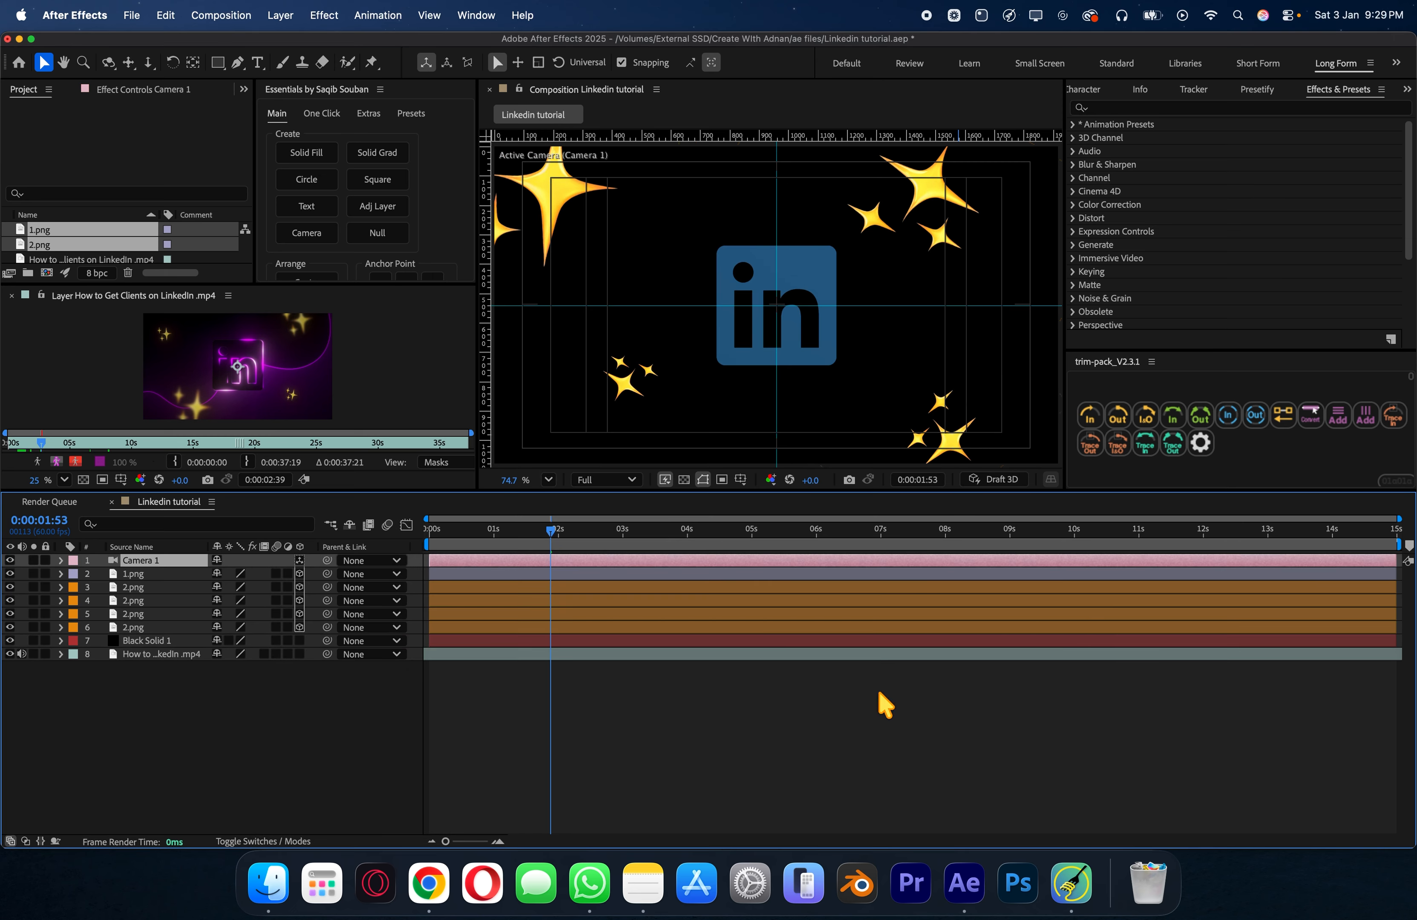
Step: Reposition the upper-left sparkles slightly inward and the lower-right sparkles further out toward the frame's corner
drag(545, 233, 586, 226)
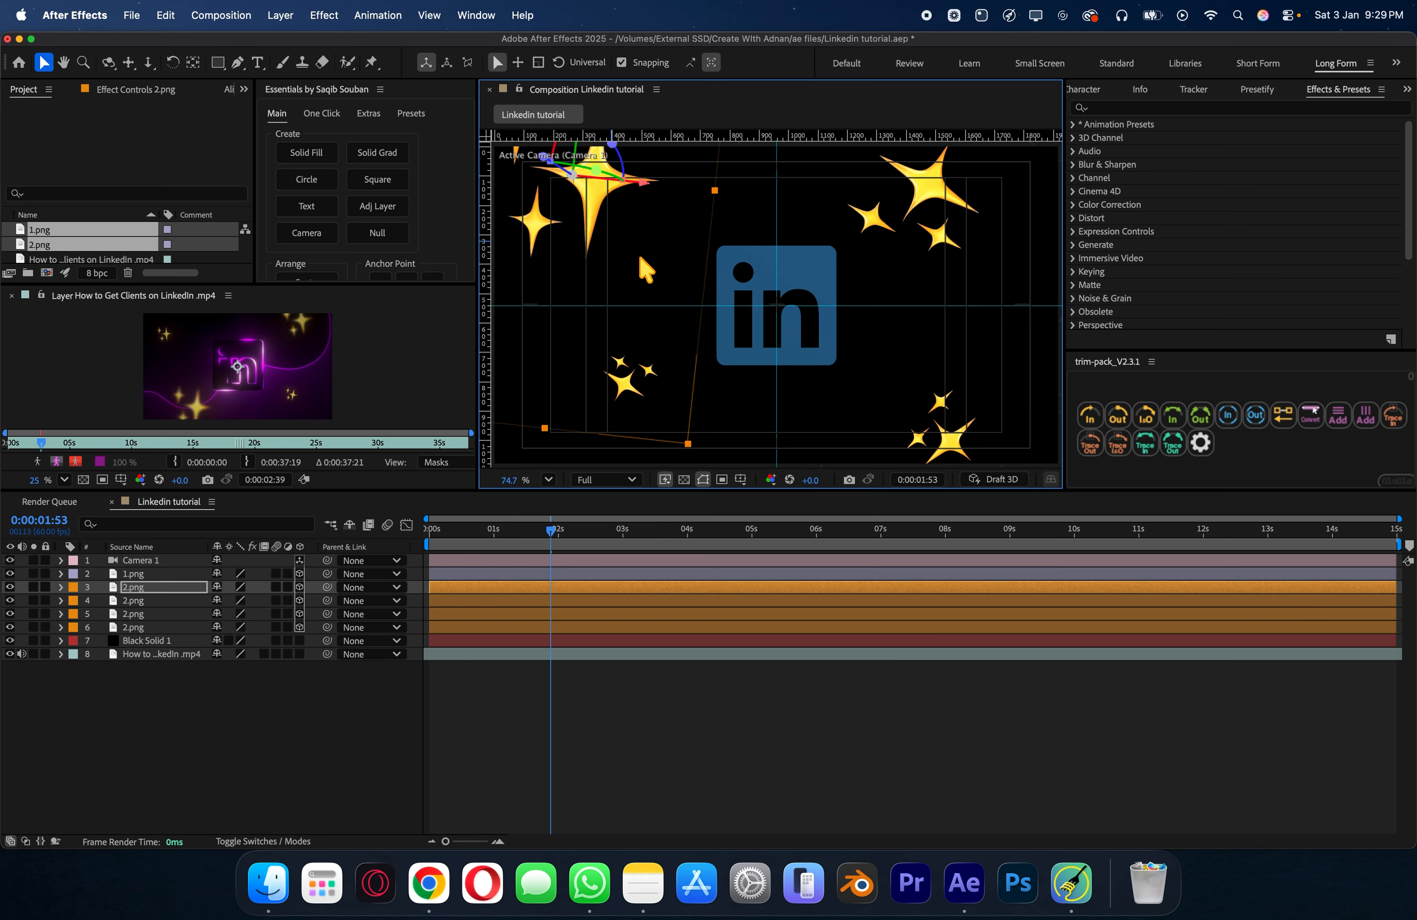
drag(980, 443, 1022, 430)
Step: Apply Gaussian Blur to the upper-left and lower-right sparkles, raising Blurriness on both, with 28.3 for the lower-right ones
click(1216, 109)
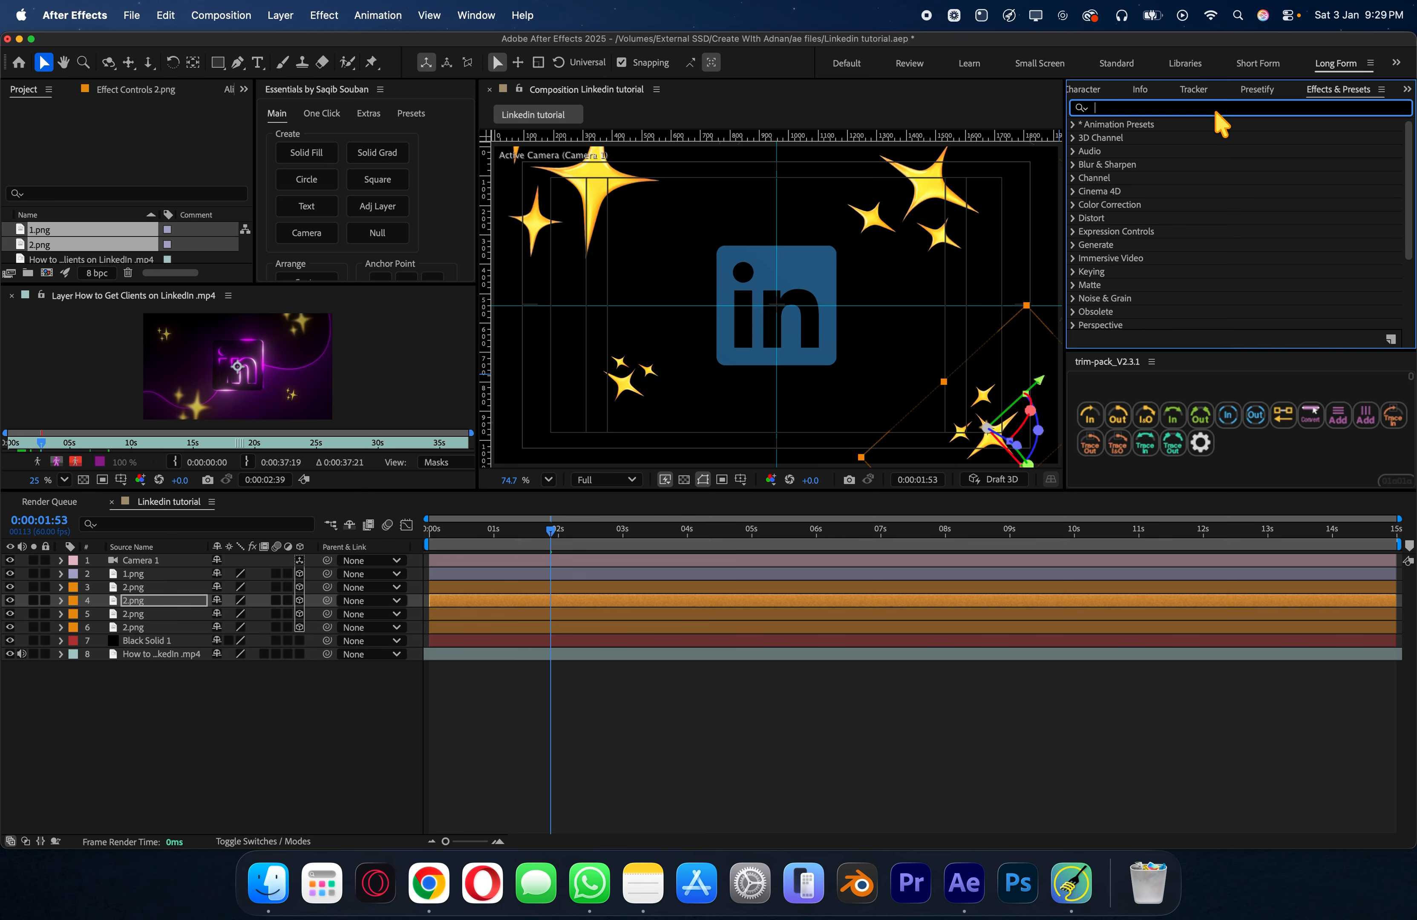
text(gaus)
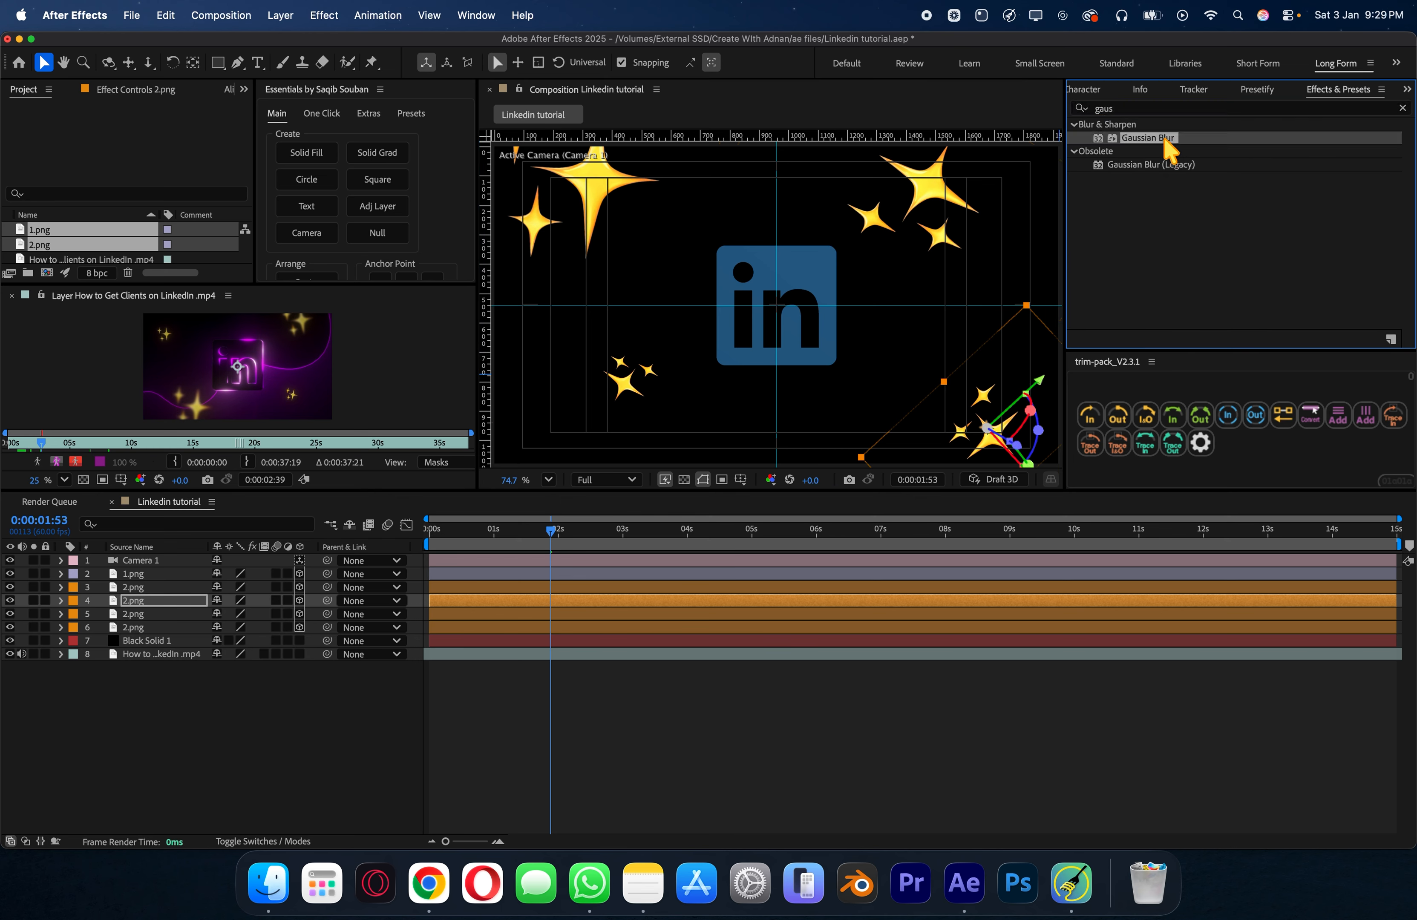
drag(1170, 142, 590, 200)
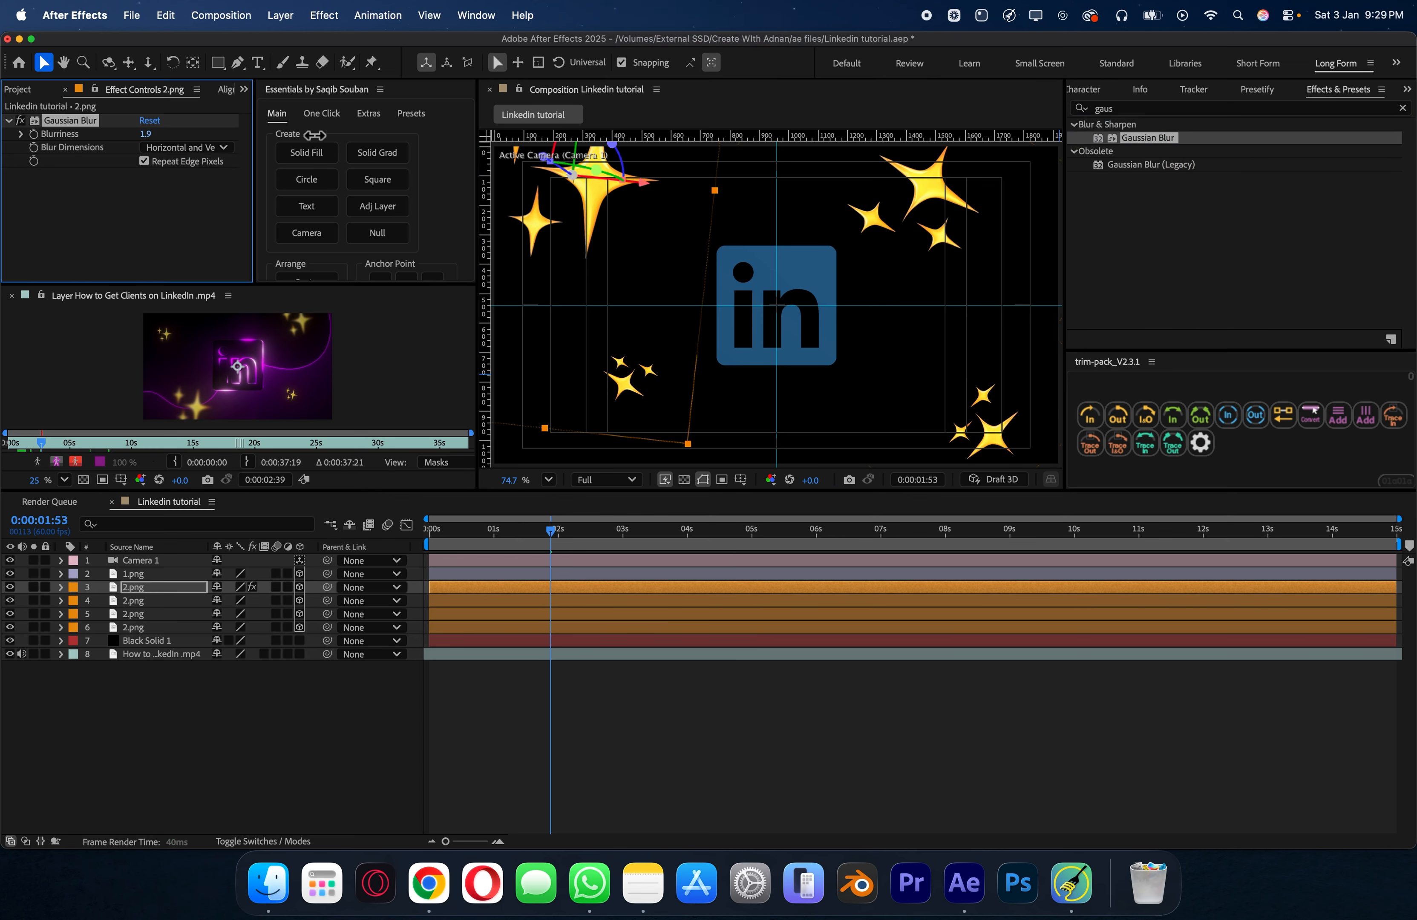
drag(315, 134, 959, 135)
drag(1060, 131, 982, 439)
drag(144, 137, 376, 152)
click(164, 714)
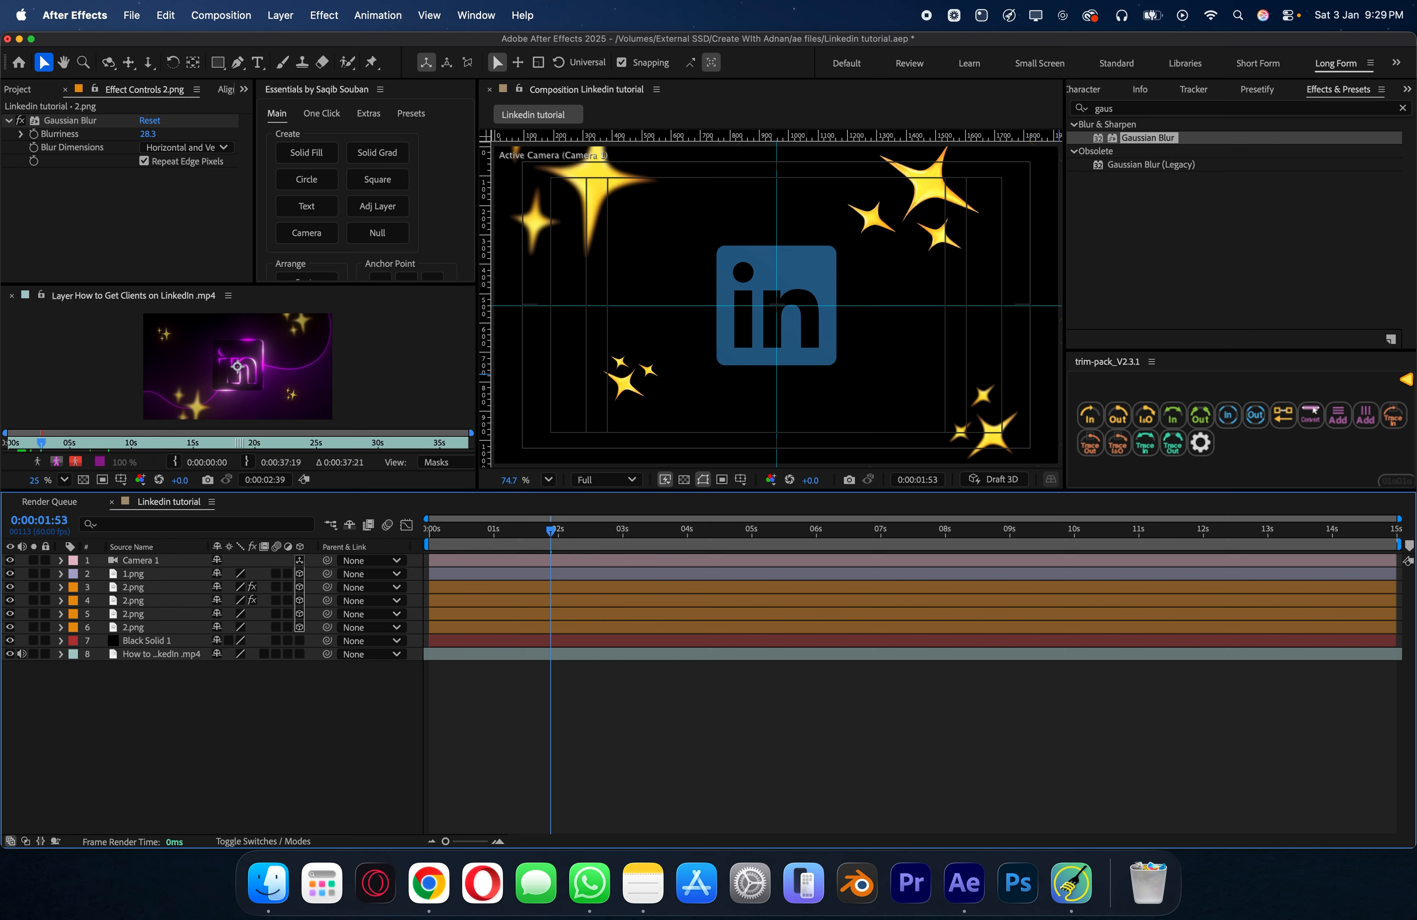
Step: Find the Gradient Ramp effect and apply it to the Black Solid 1 layer
click(1260, 108)
text(gradien)
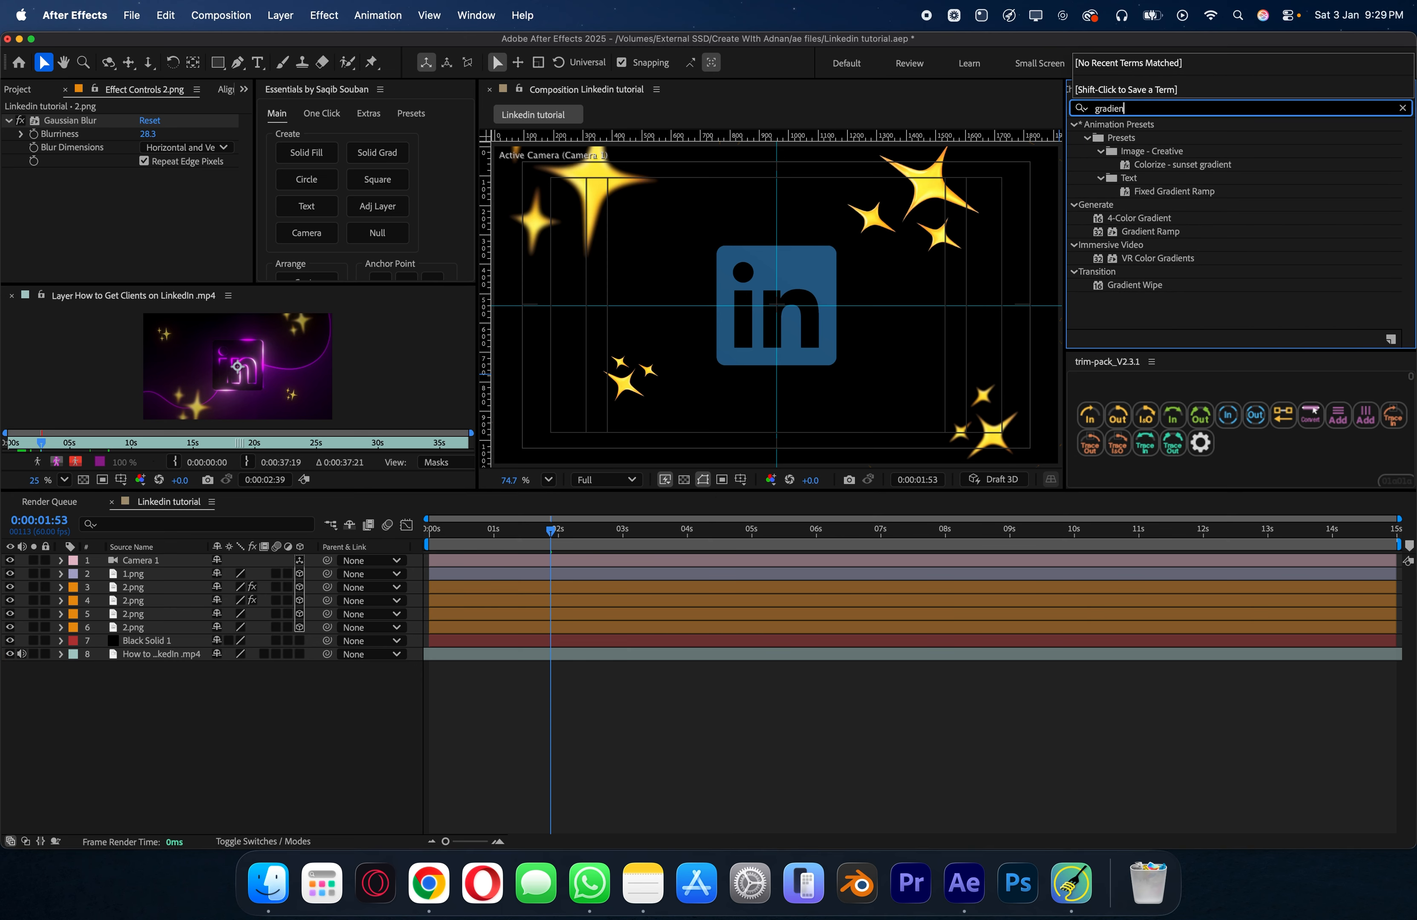
text(t)
click(1193, 191)
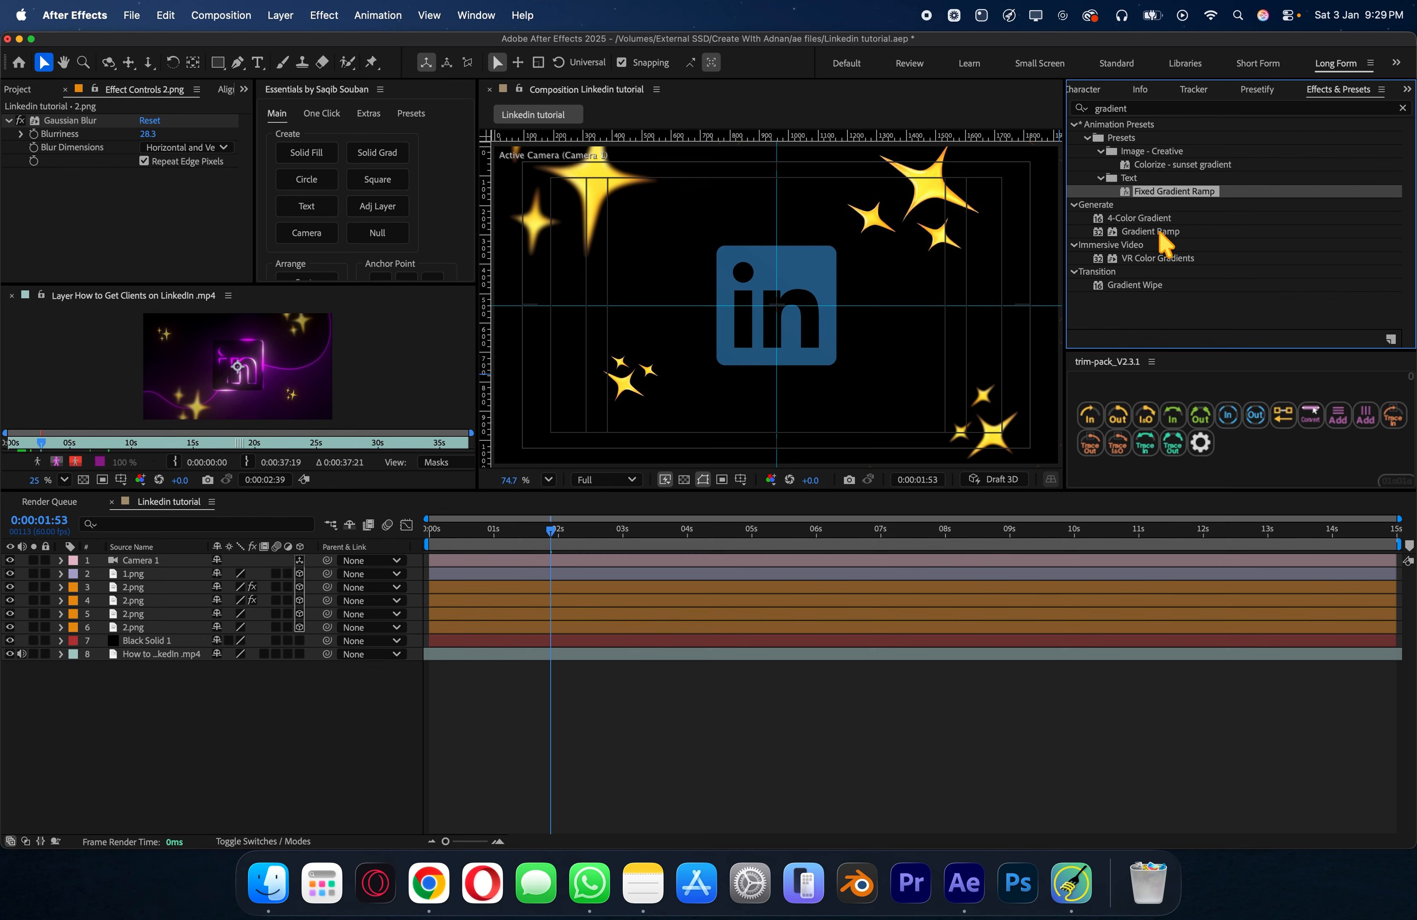
drag(1163, 239, 162, 642)
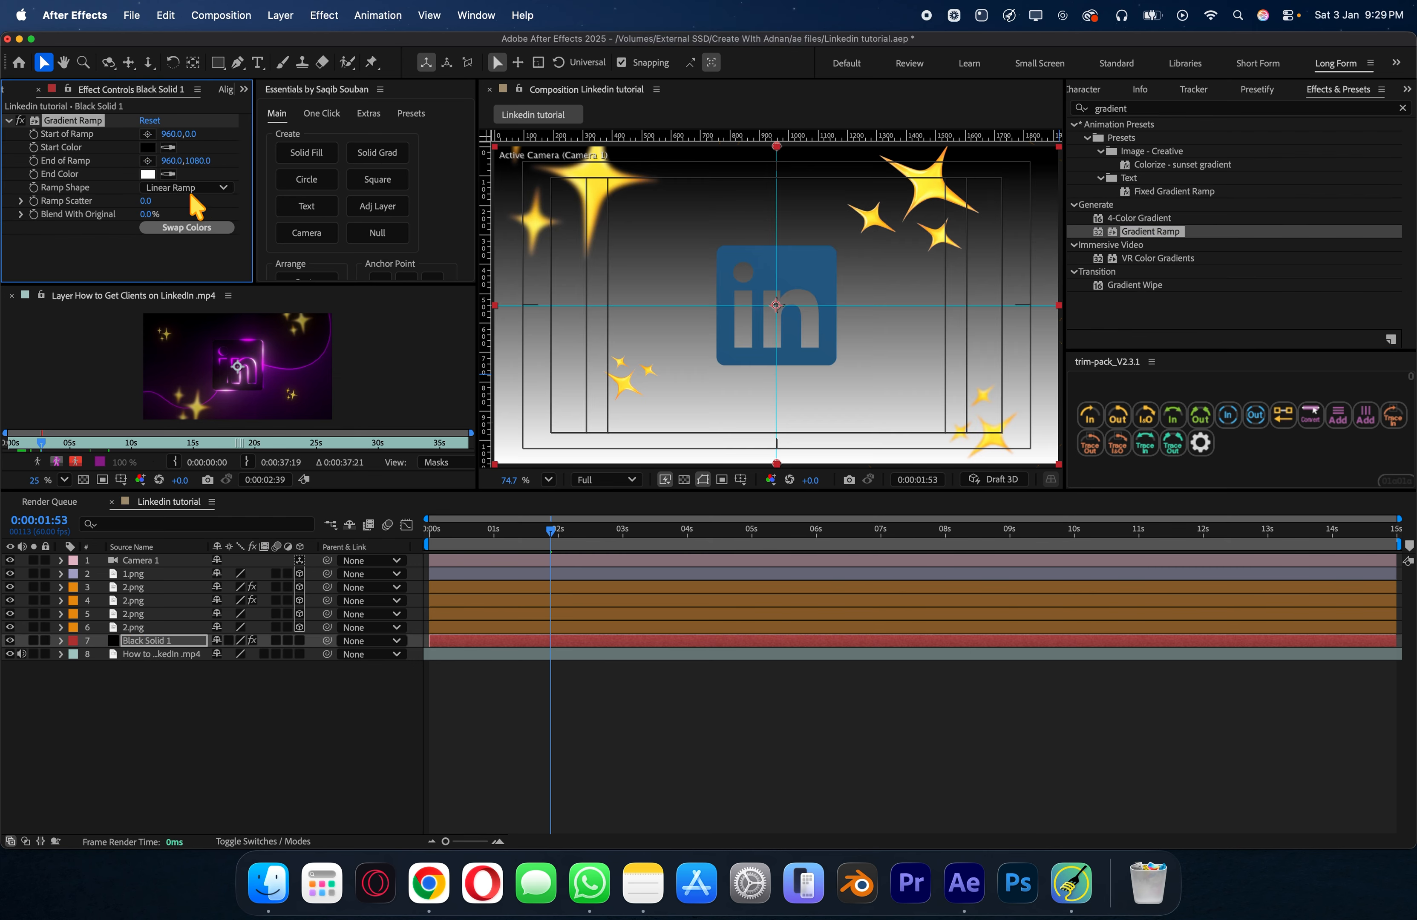
Step: Set the Gradient Ramp's end color to a dark purple sampled from the reference video
click(148, 174)
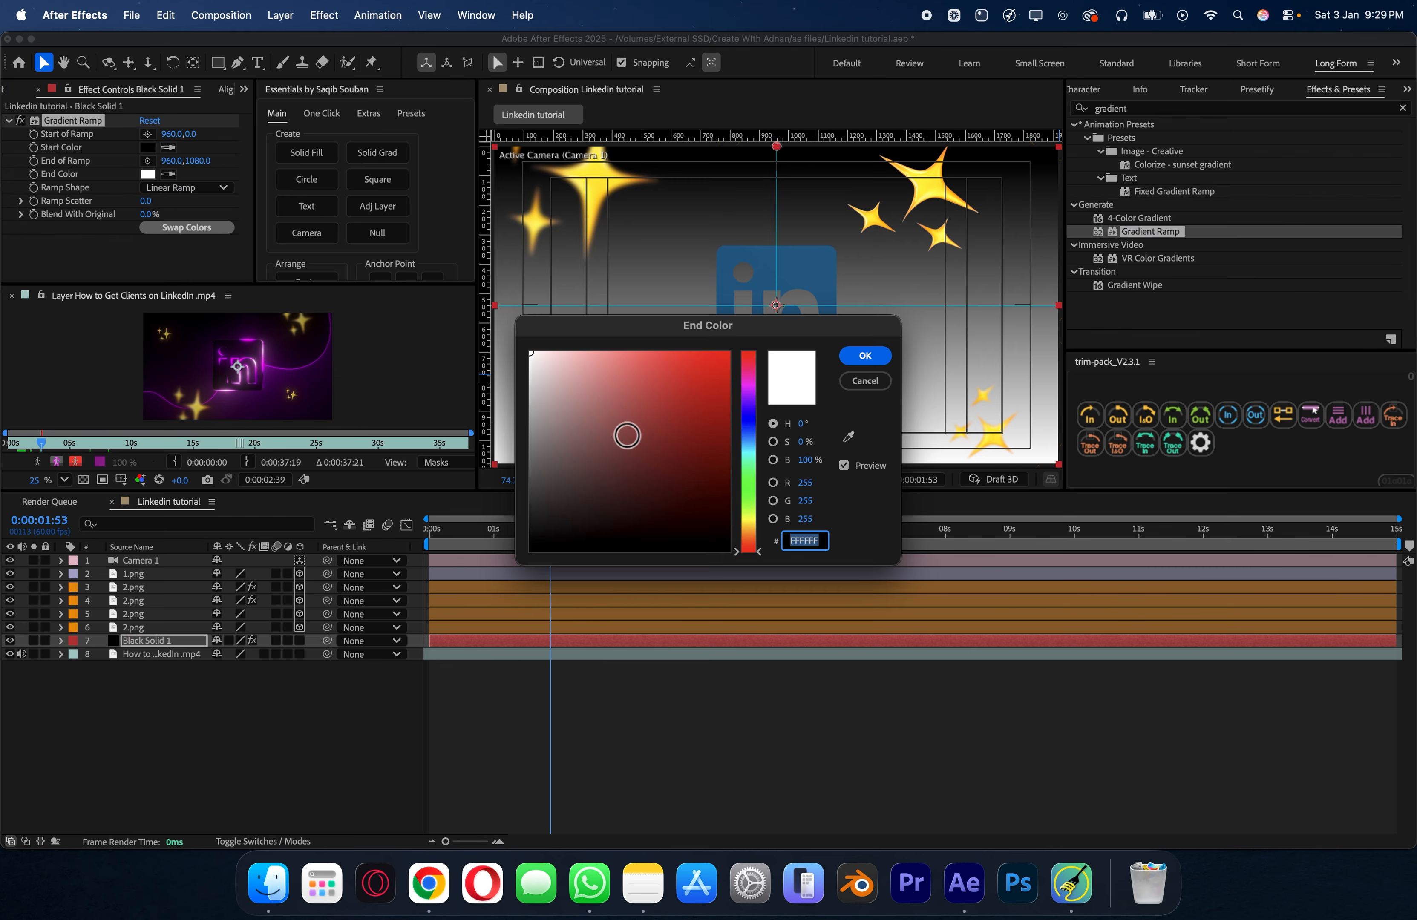
click(848, 439)
click(225, 395)
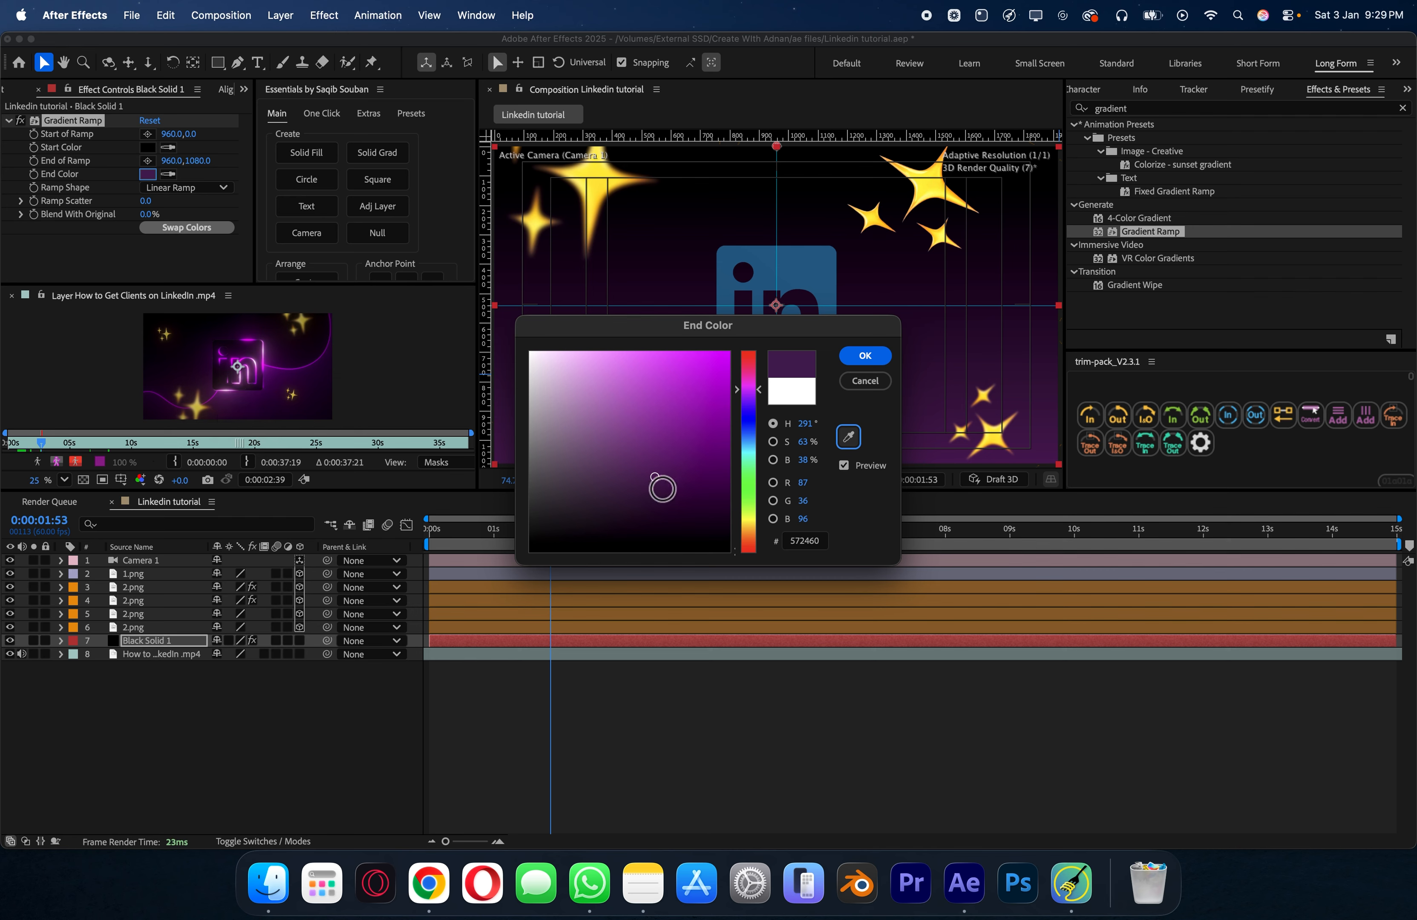
click(864, 356)
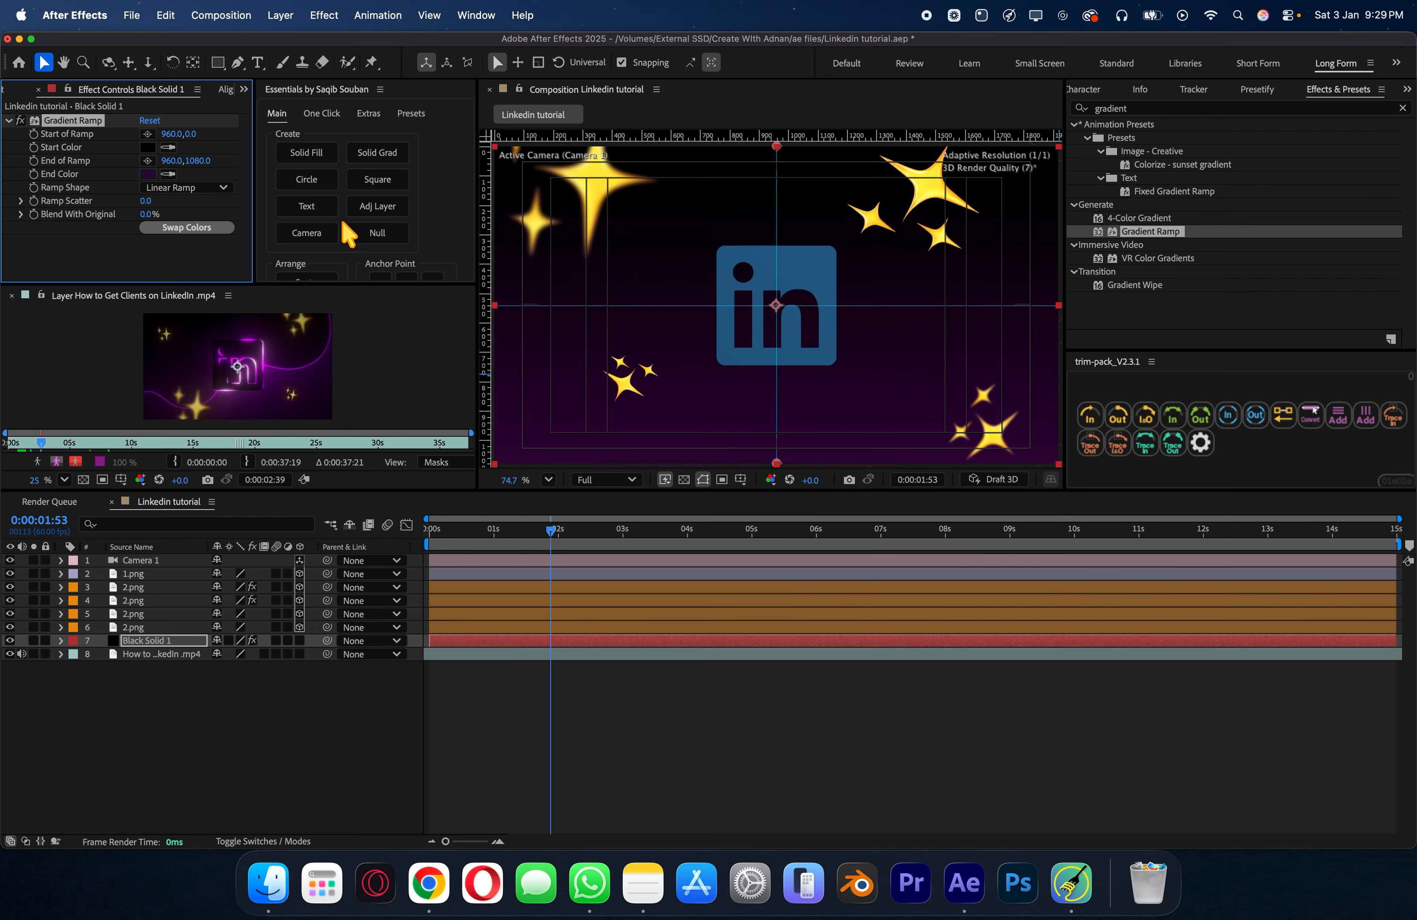
Step: Make the gradient a Radial Ramp with swapped colors, starting at 960, 535 and ending at 960, 1804
click(191, 189)
click(199, 221)
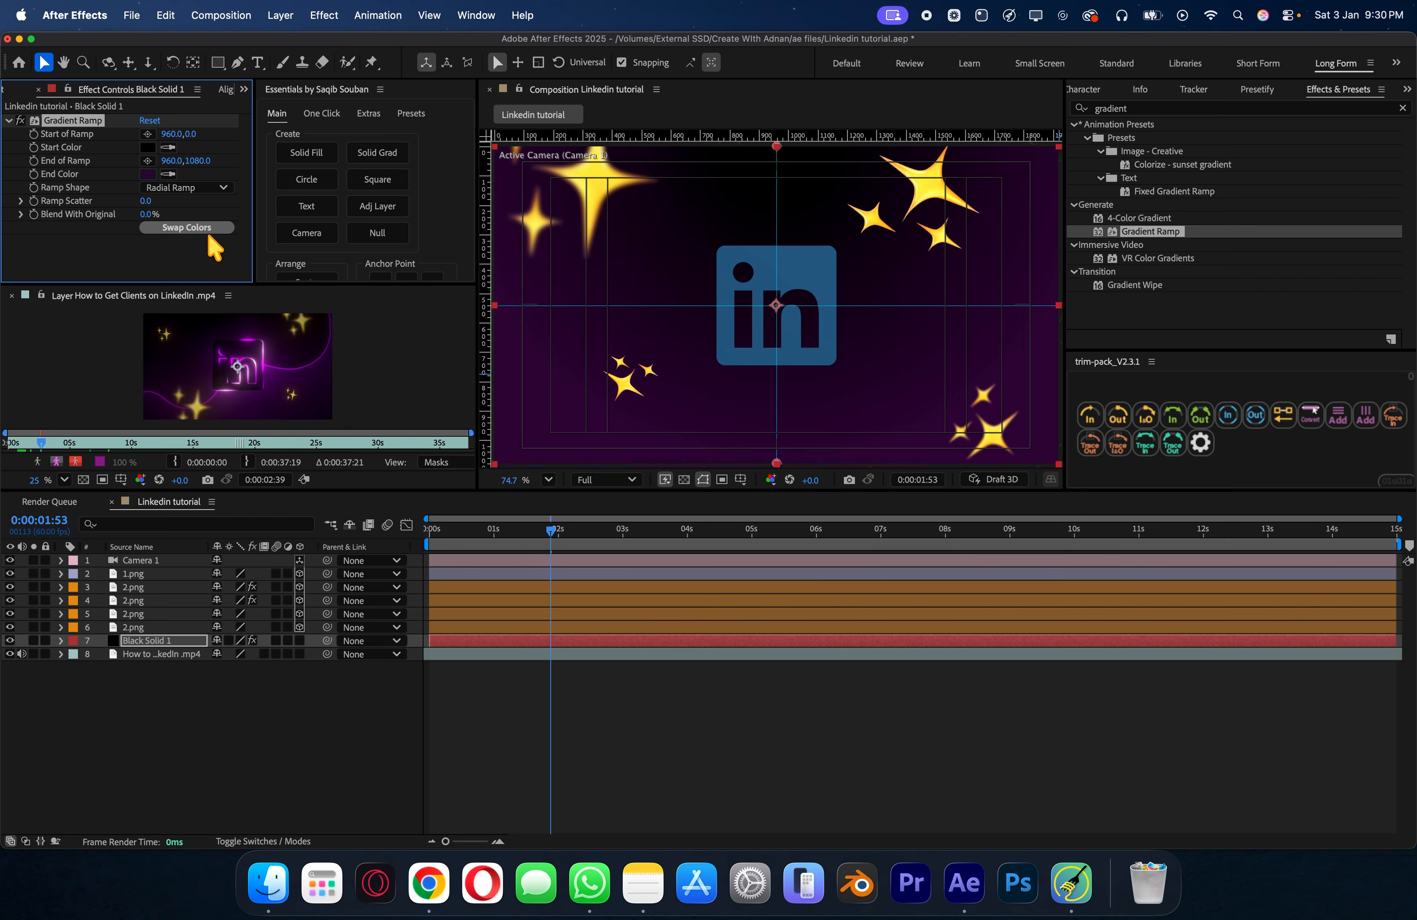
click(197, 228)
drag(190, 134, 360, 186)
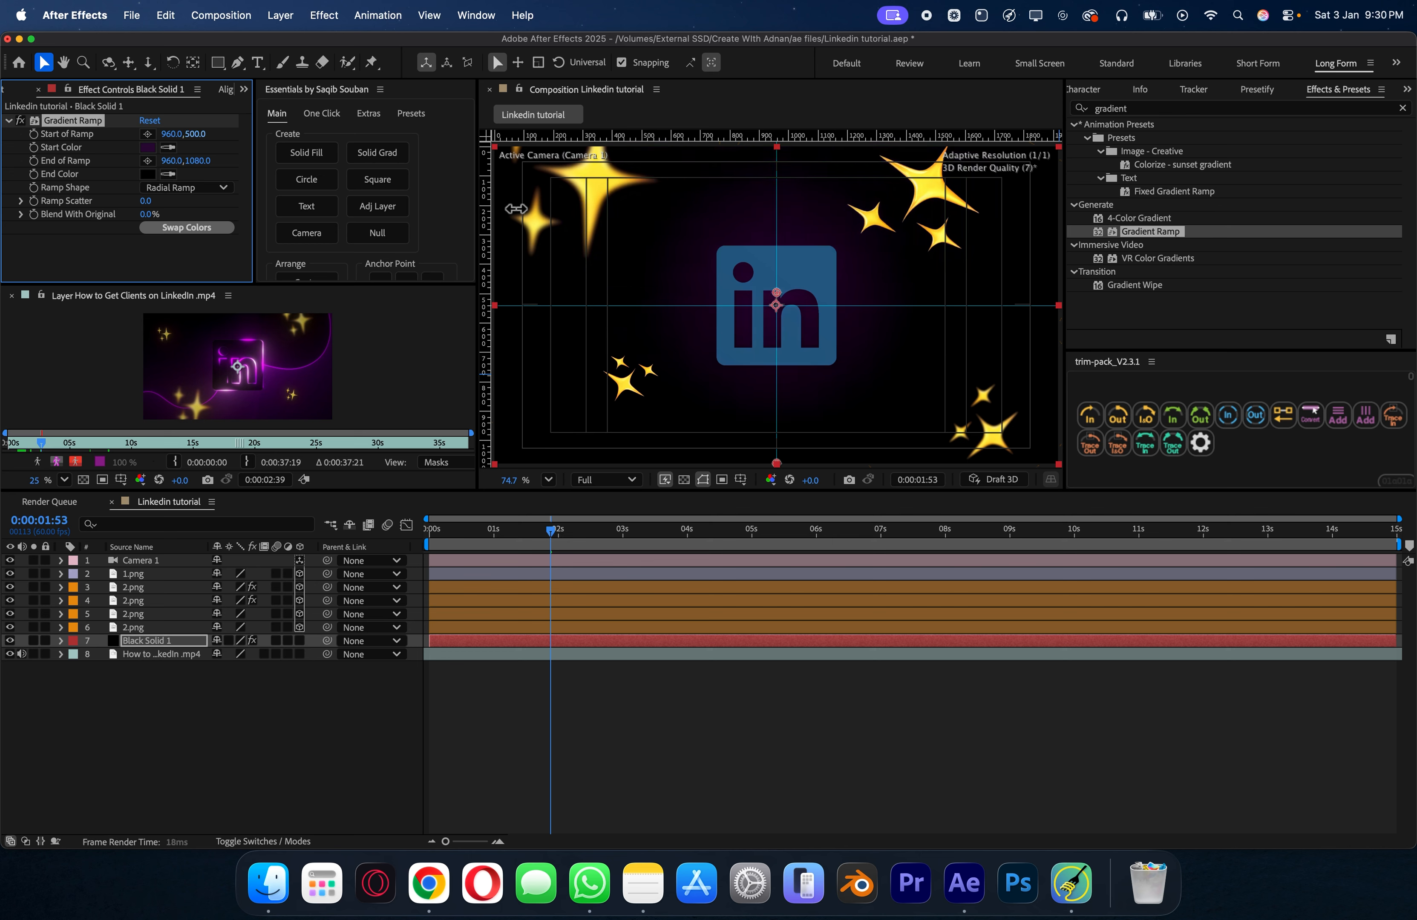
drag(197, 160, 320, 189)
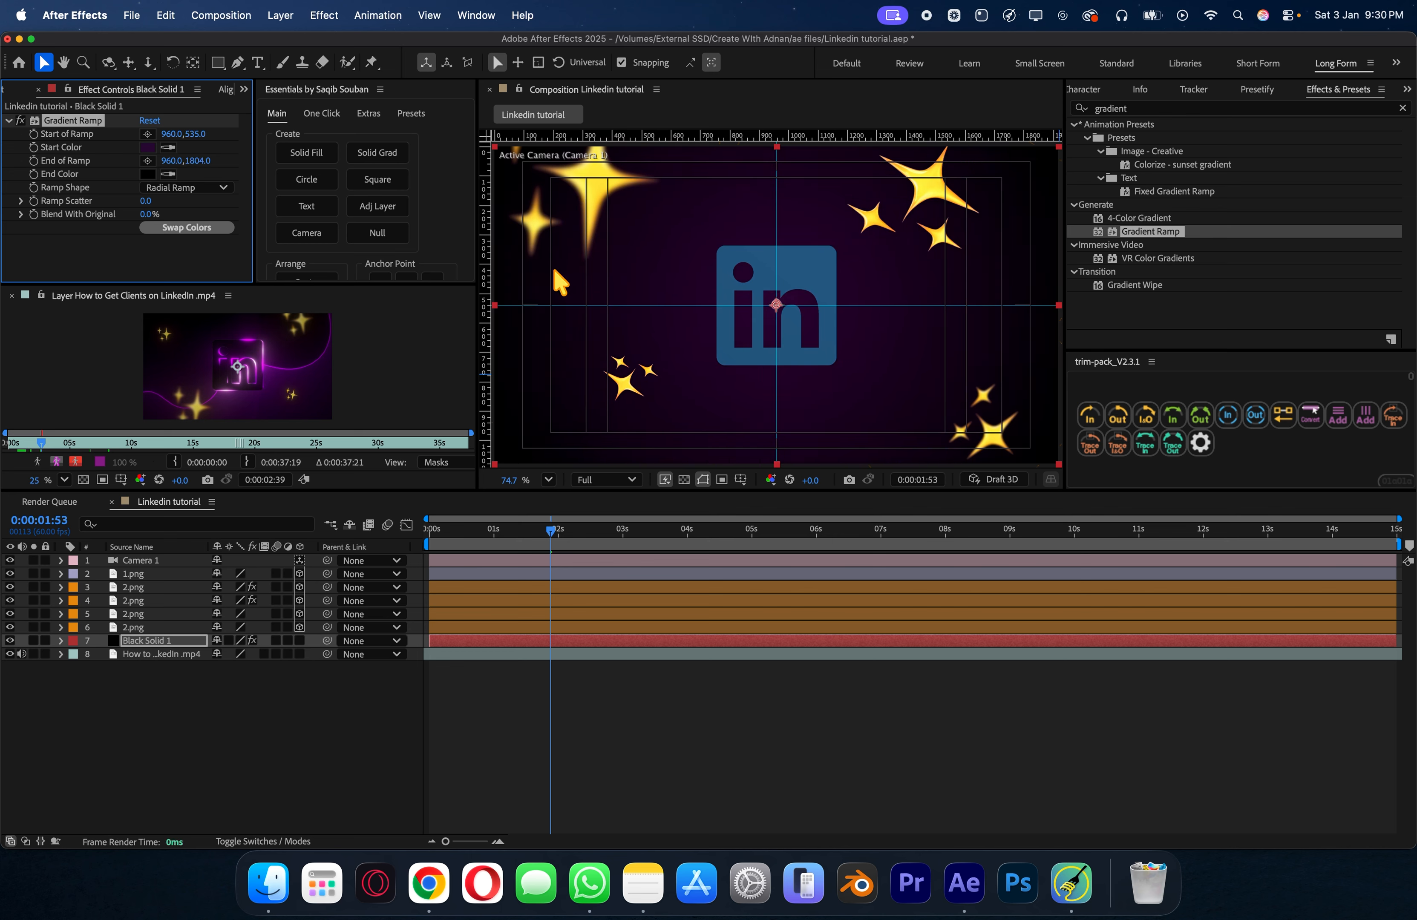
Step: Set the Gradient Ramp's start color to the dark purple 2F0B36
click(152, 148)
drag(708, 503, 689, 509)
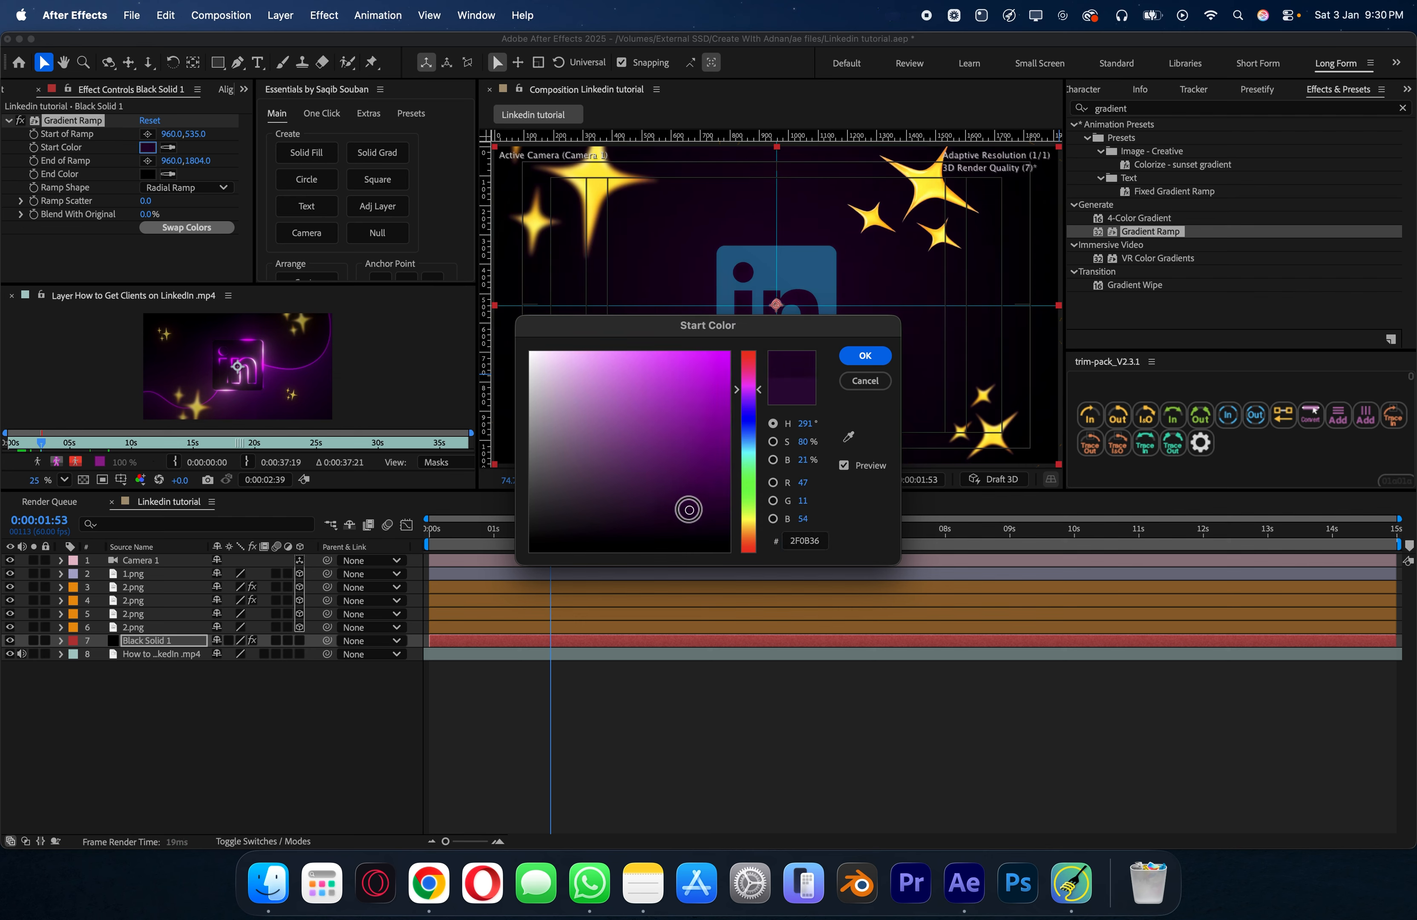
click(864, 356)
Step: At 0:00:00:00, draw a six-point open zigzag path on a new shape layer, rising from outside the frame's lower left to beyond its upper right
scroll(774, 278, down, 1)
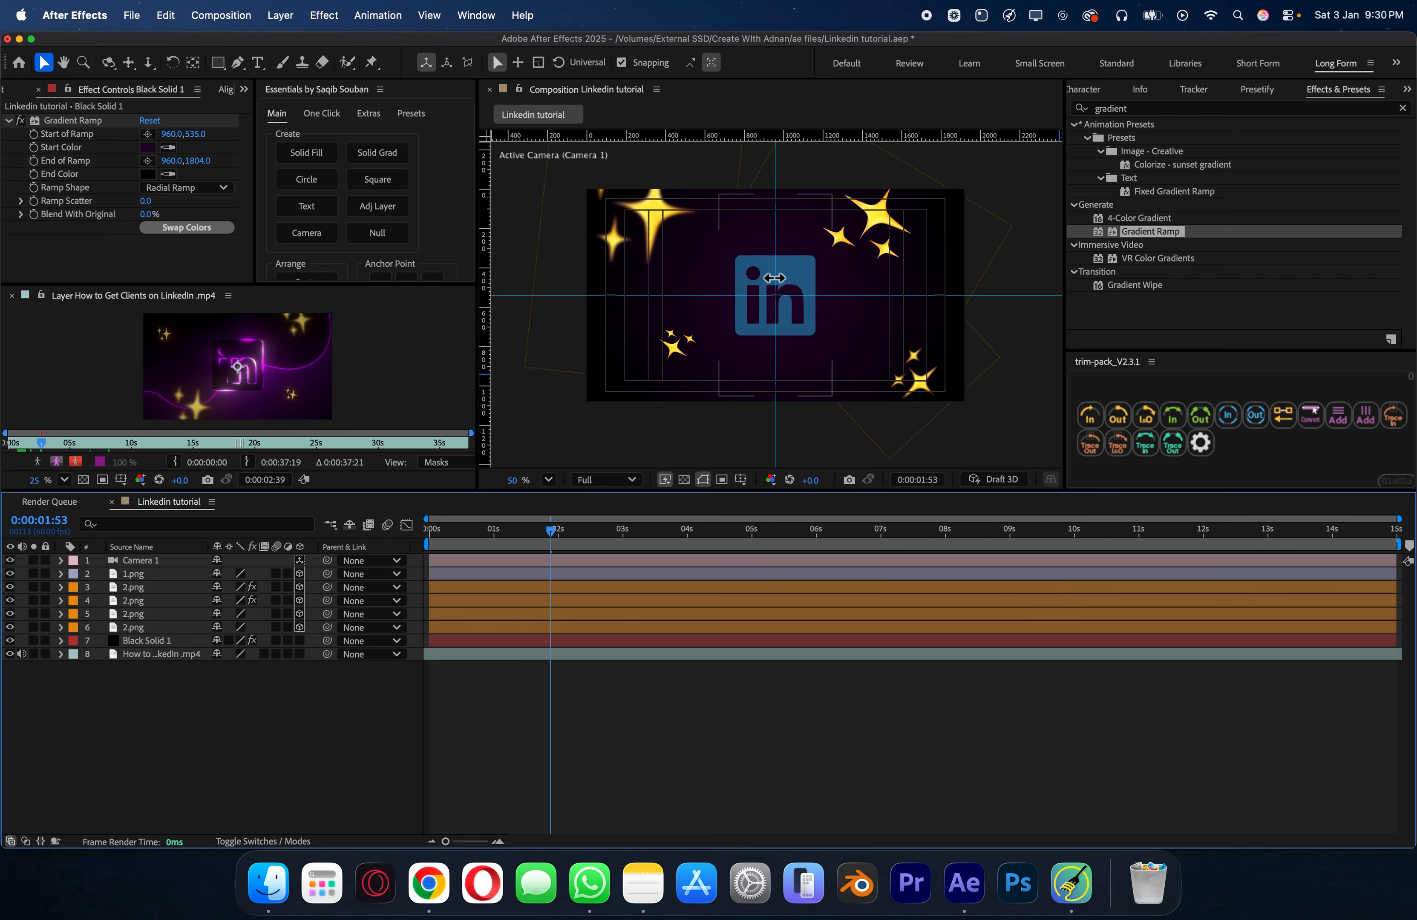
drag(549, 544, 388, 546)
click(462, 561)
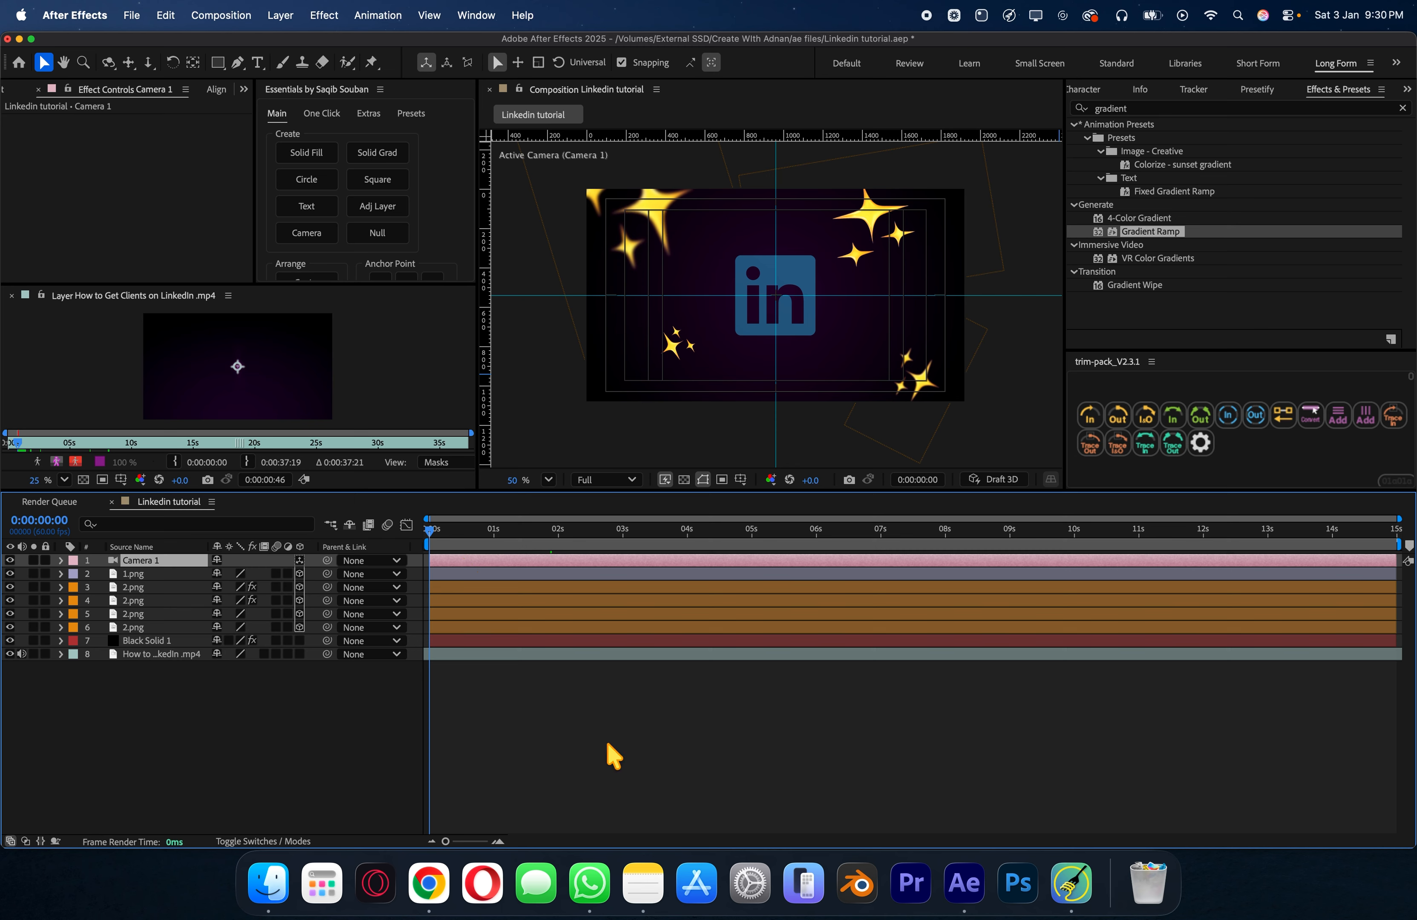
click(613, 756)
click(237, 62)
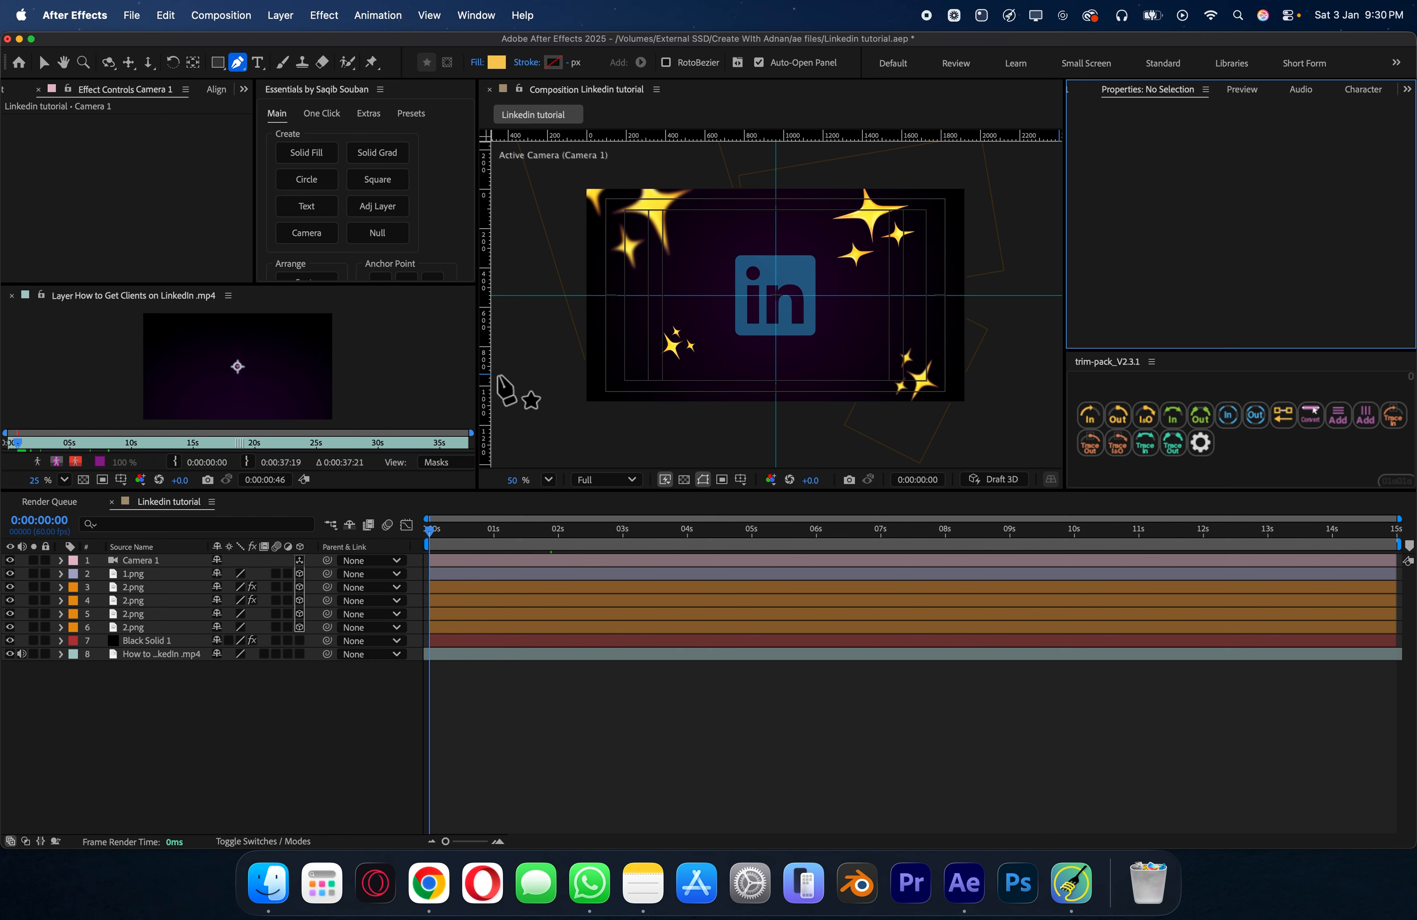
click(511, 386)
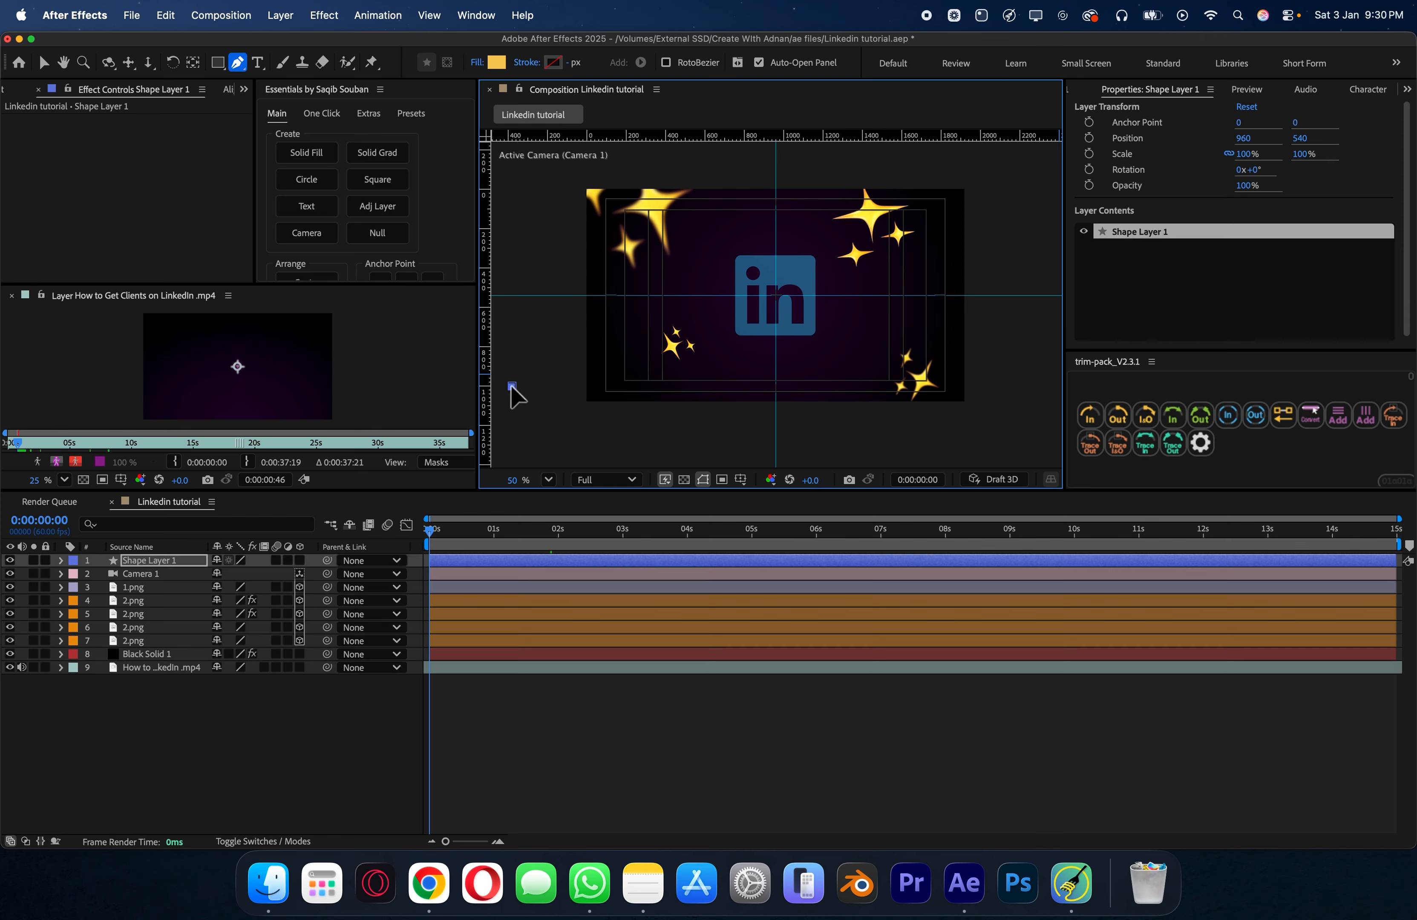
click(639, 320)
click(806, 278)
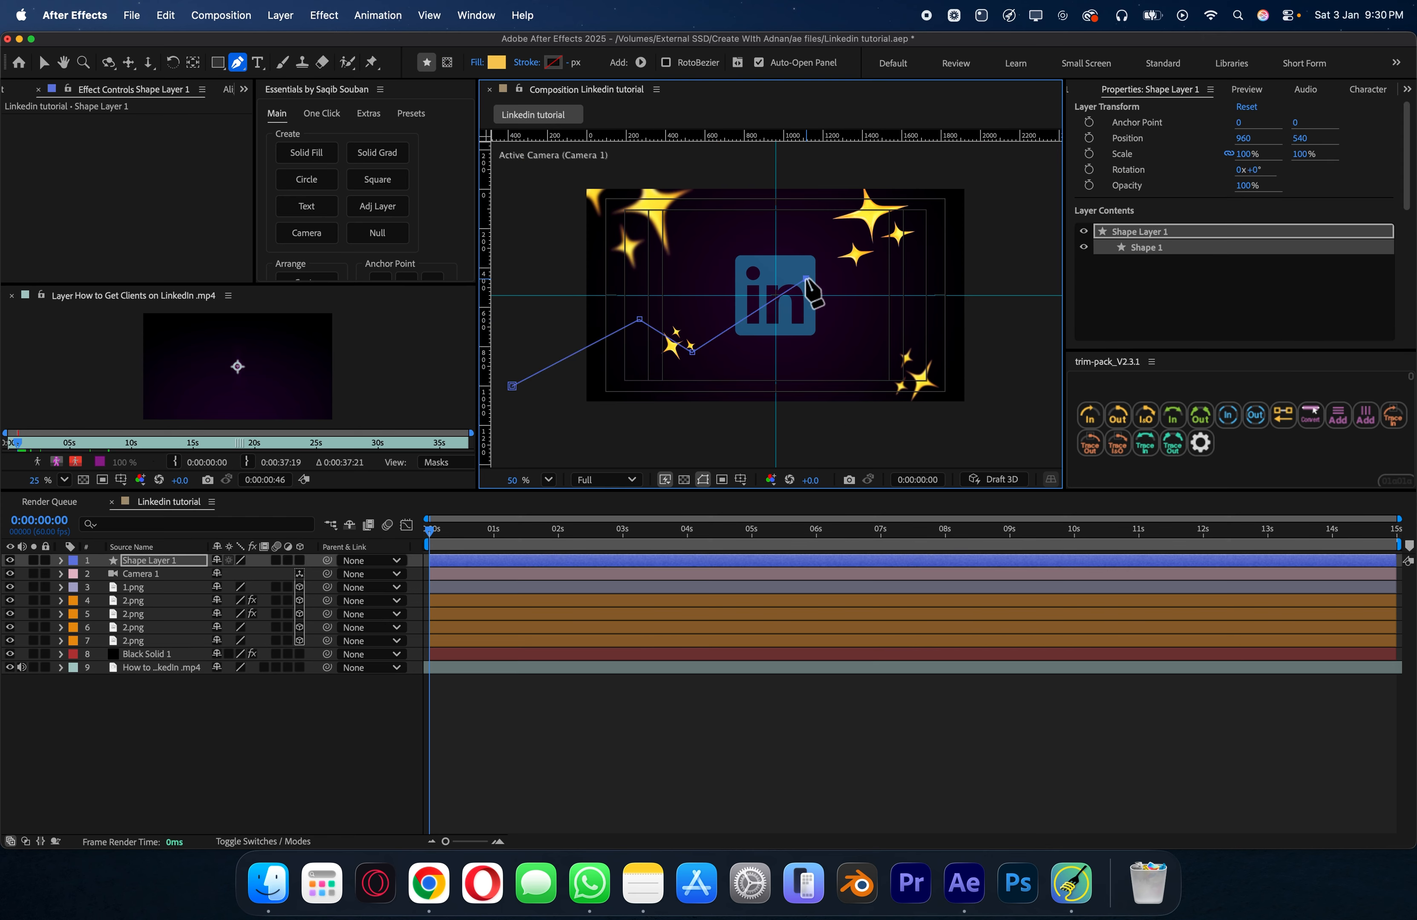
click(998, 227)
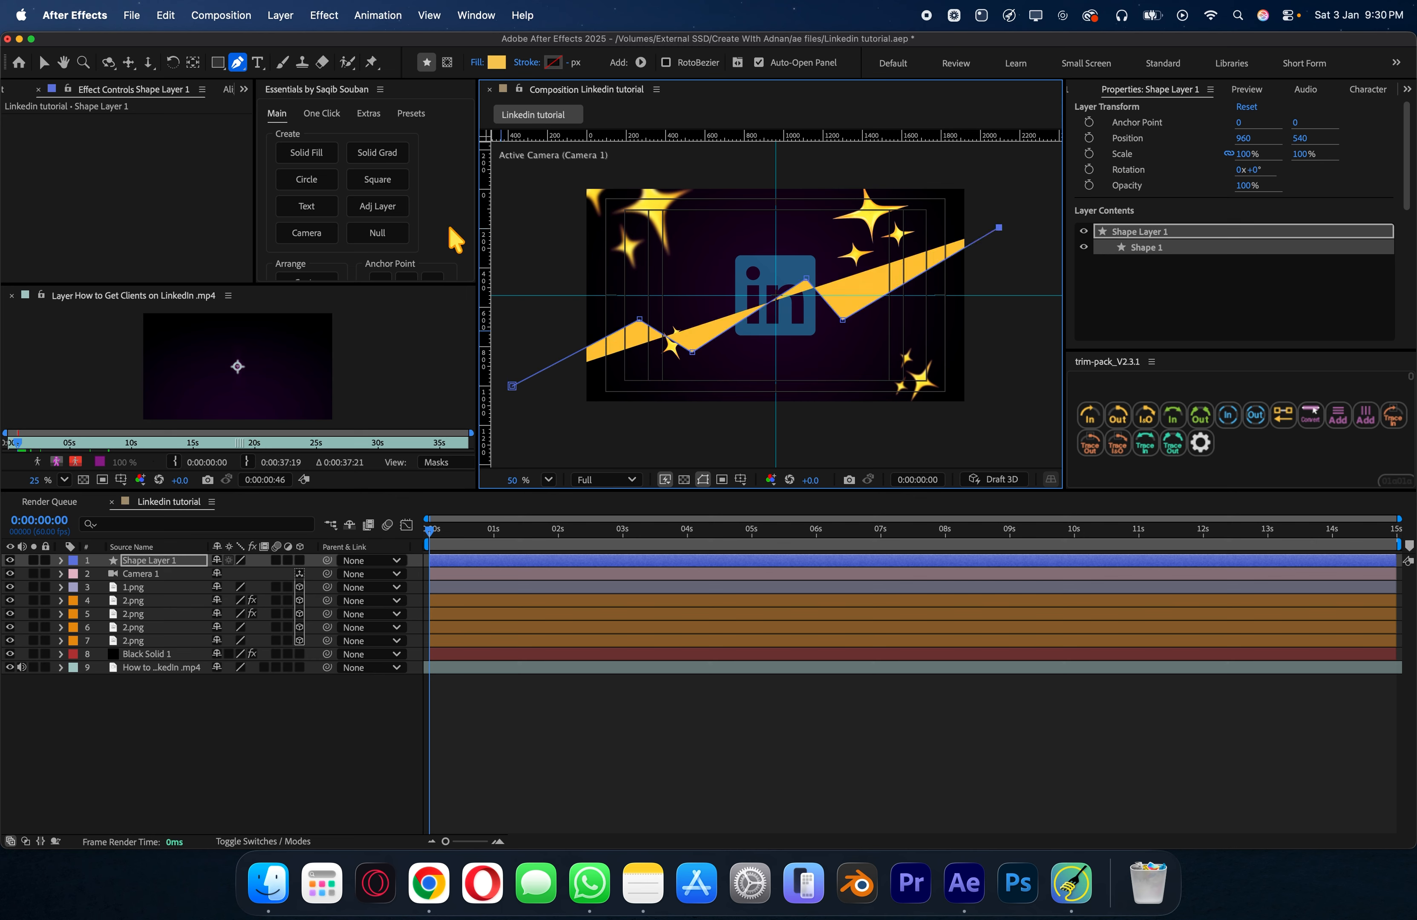
Step: Set the zigzag shape's fill to None and its stroke color to purple 9700FF
click(477, 62)
click(621, 409)
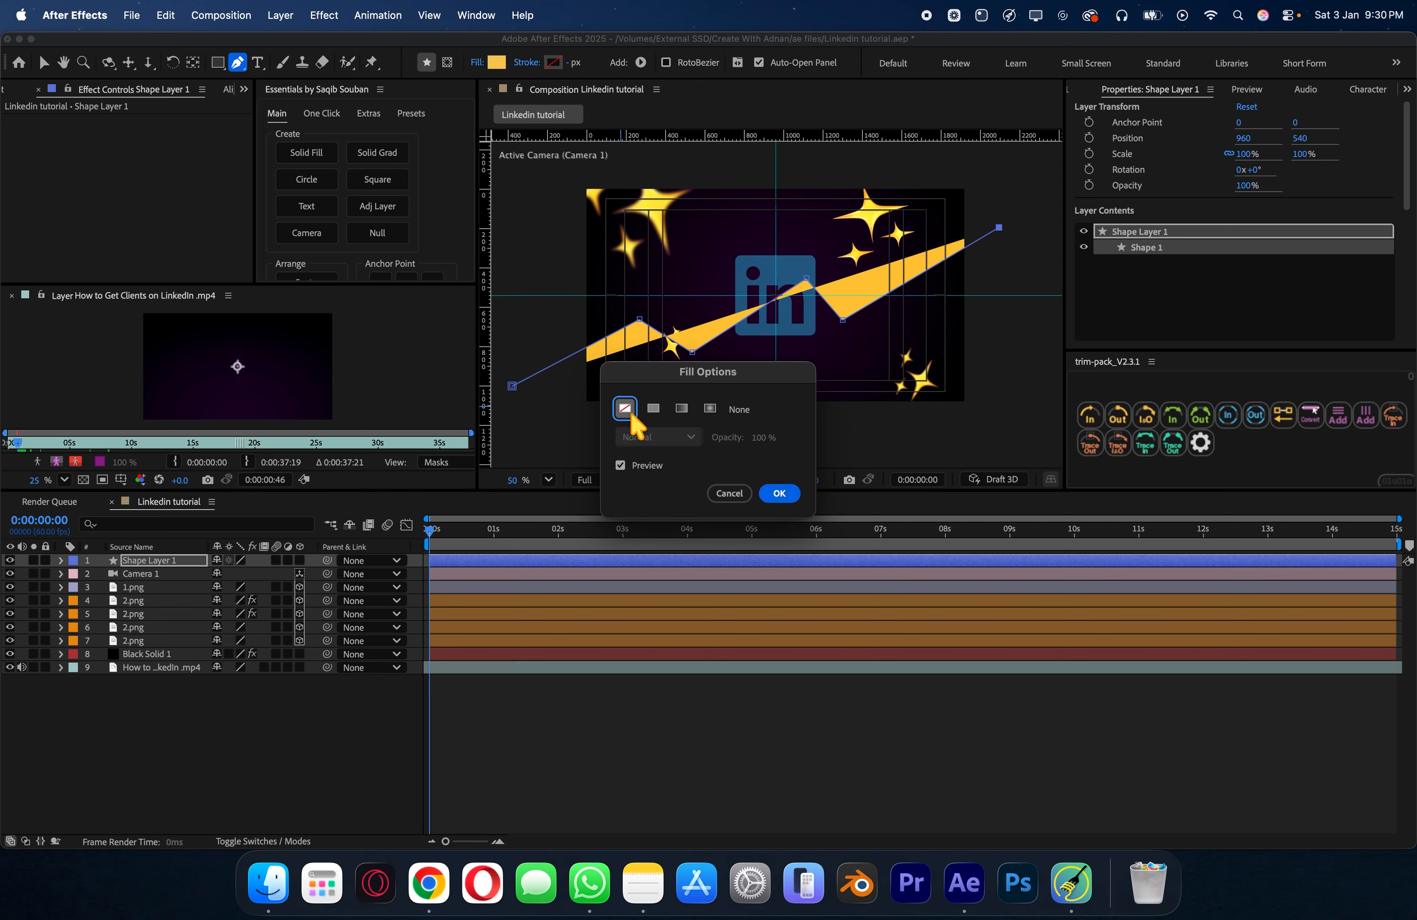
click(776, 491)
click(554, 62)
click(748, 396)
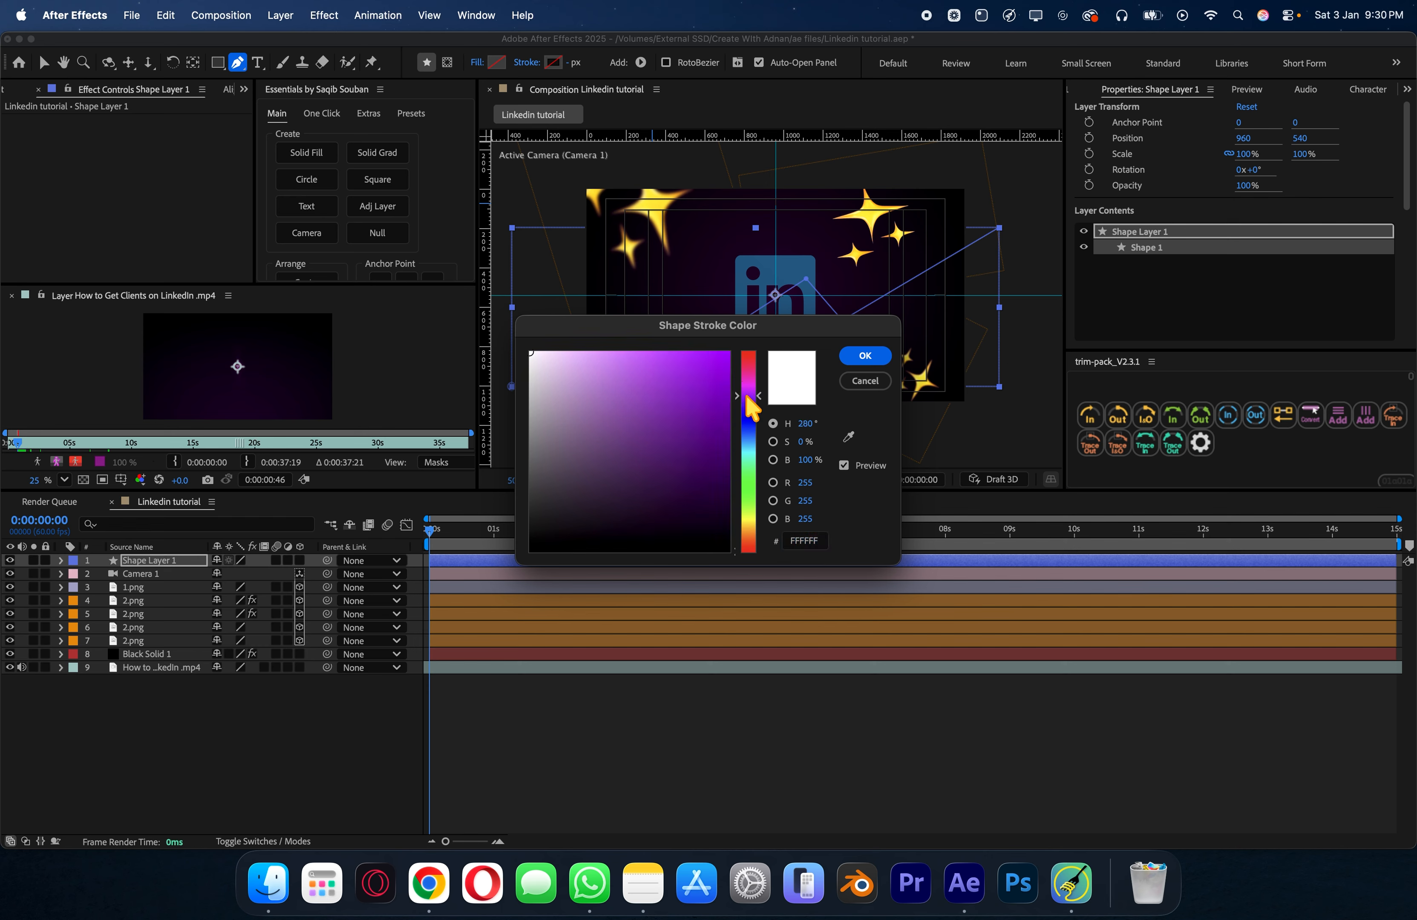
click(729, 353)
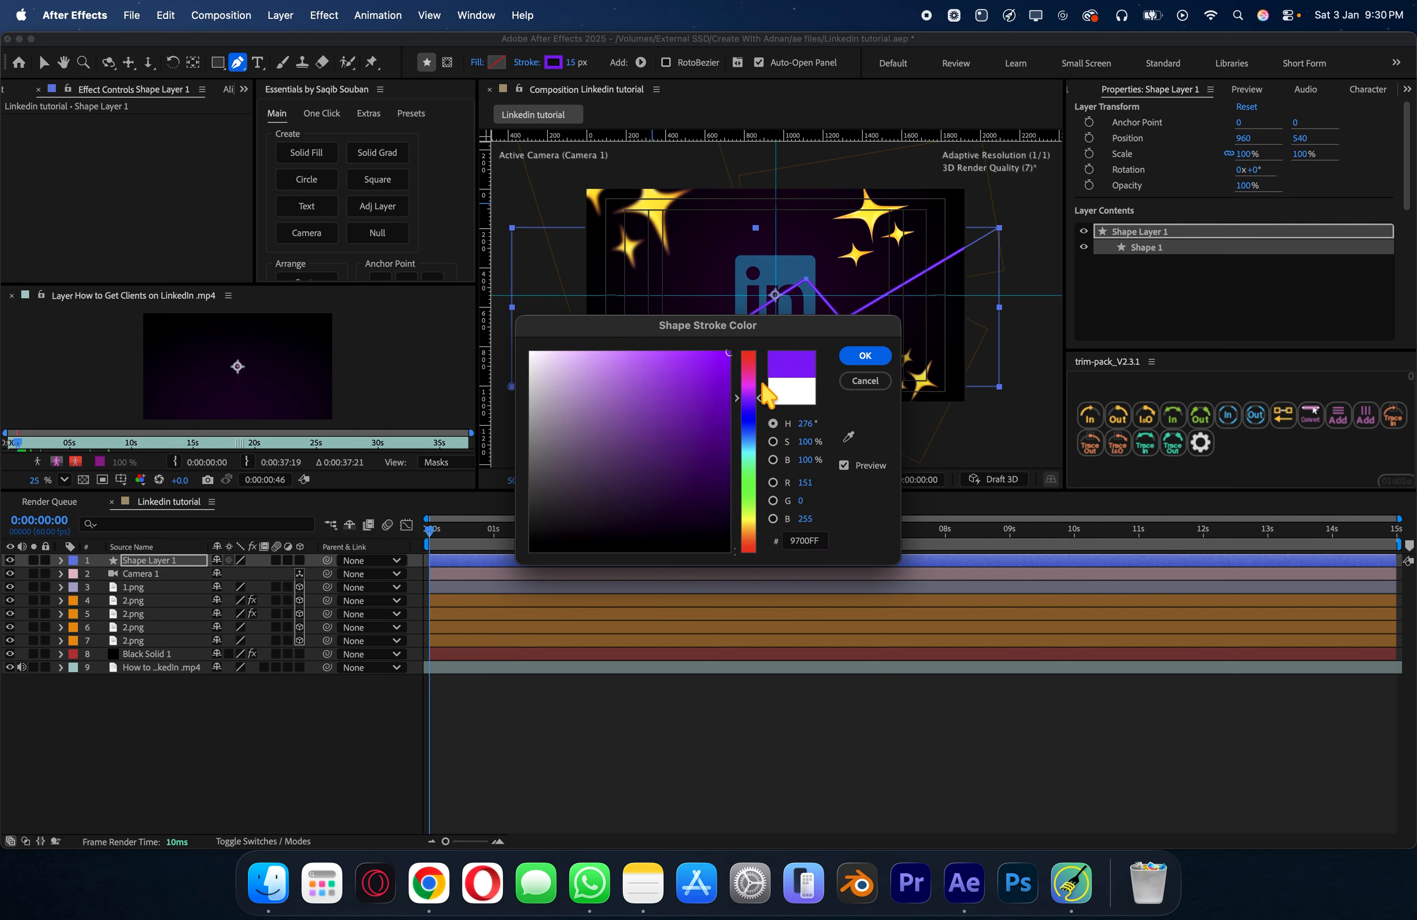
click(865, 355)
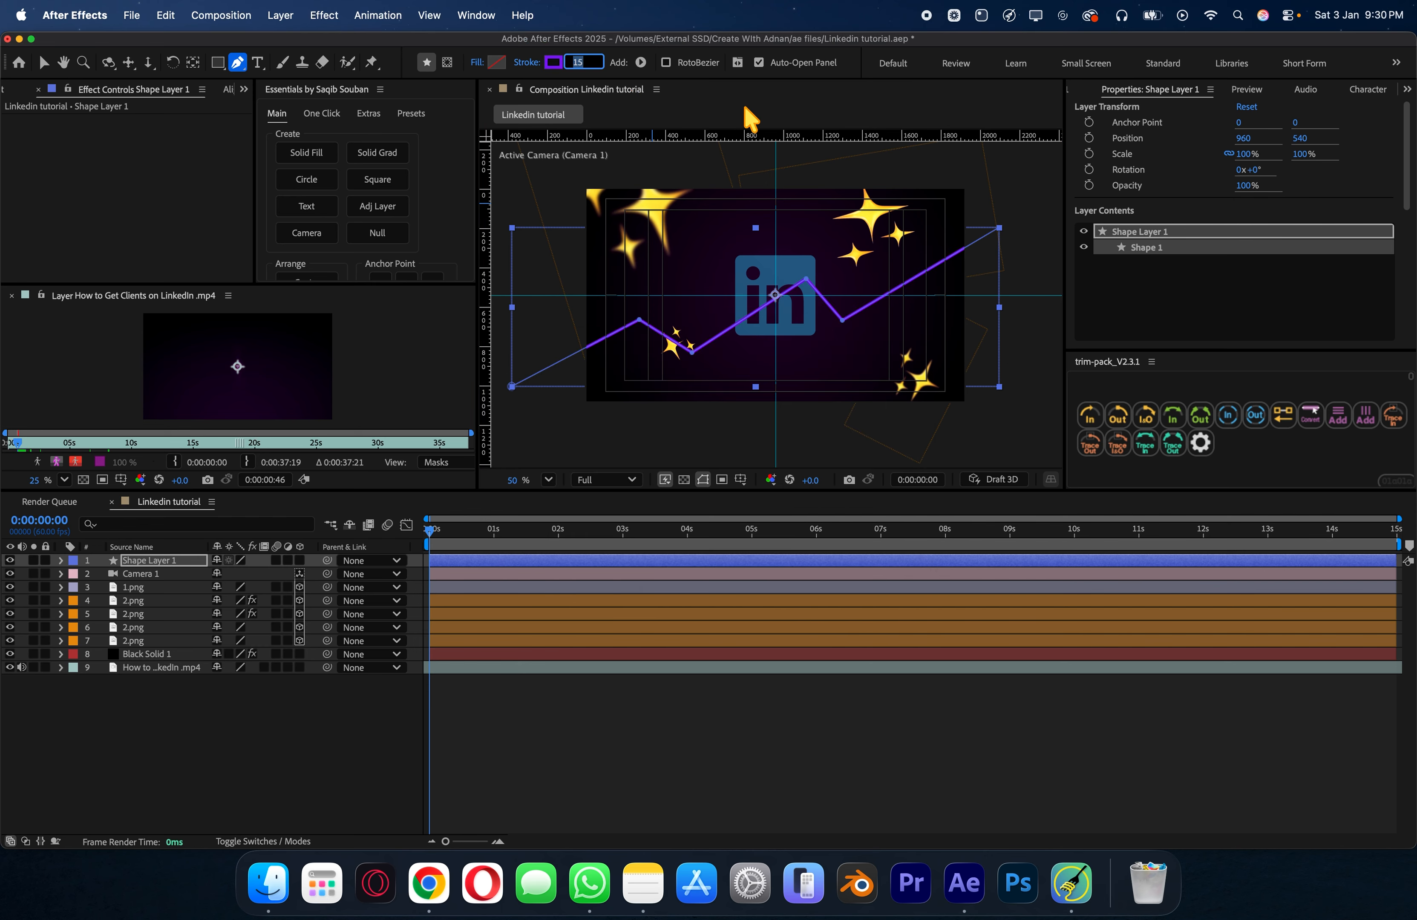
Step: Set the zigzag line's stroke width to 25 px and convert its four inner corner points into smooth curves
text(25)
key(Return)
scroll(651, 358, up, 2)
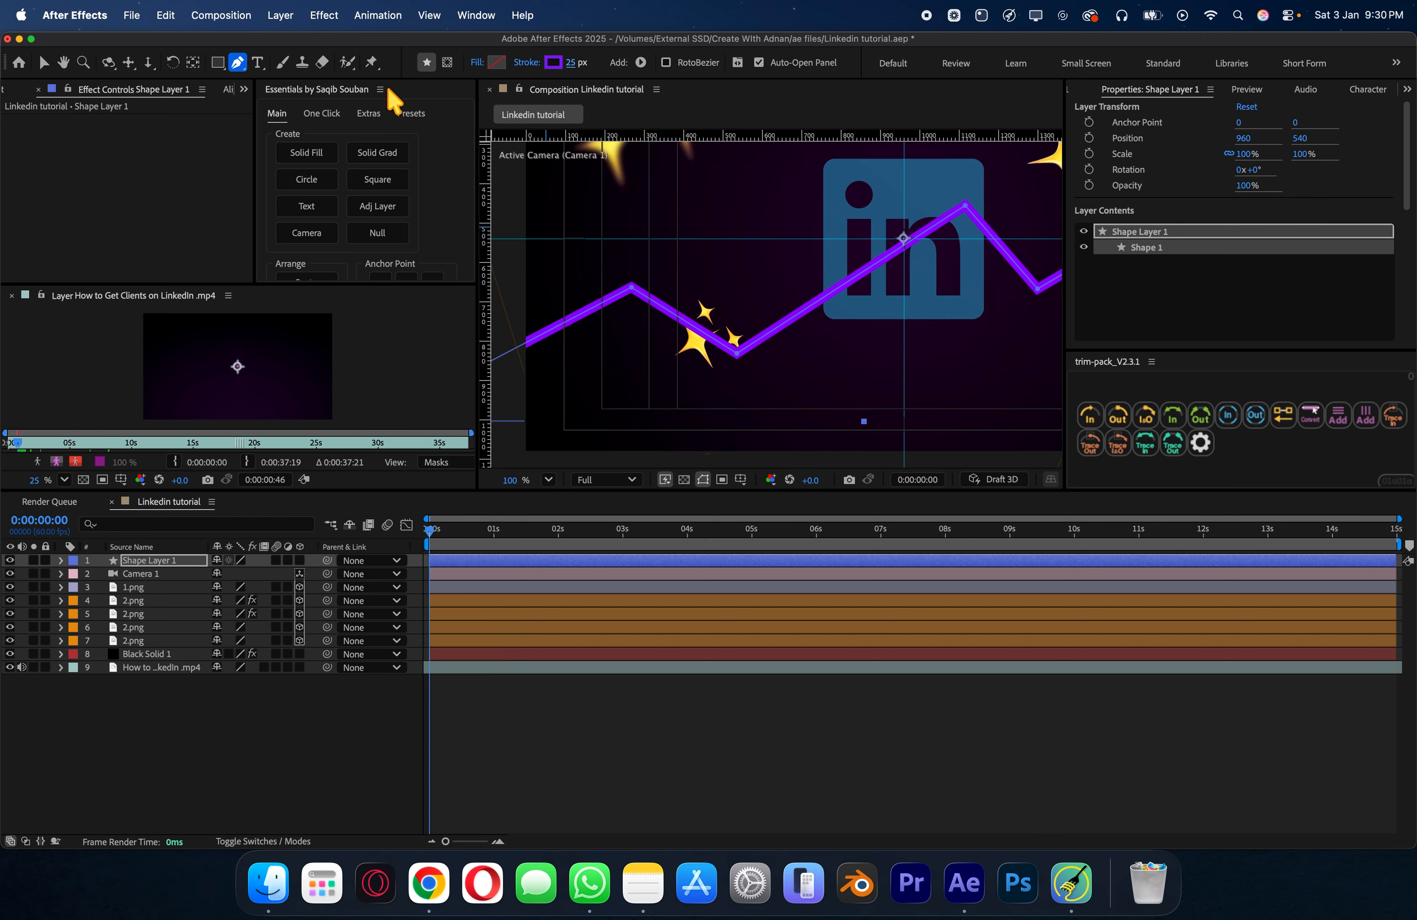
alt+click(633, 288)
drag(736, 354, 664, 363)
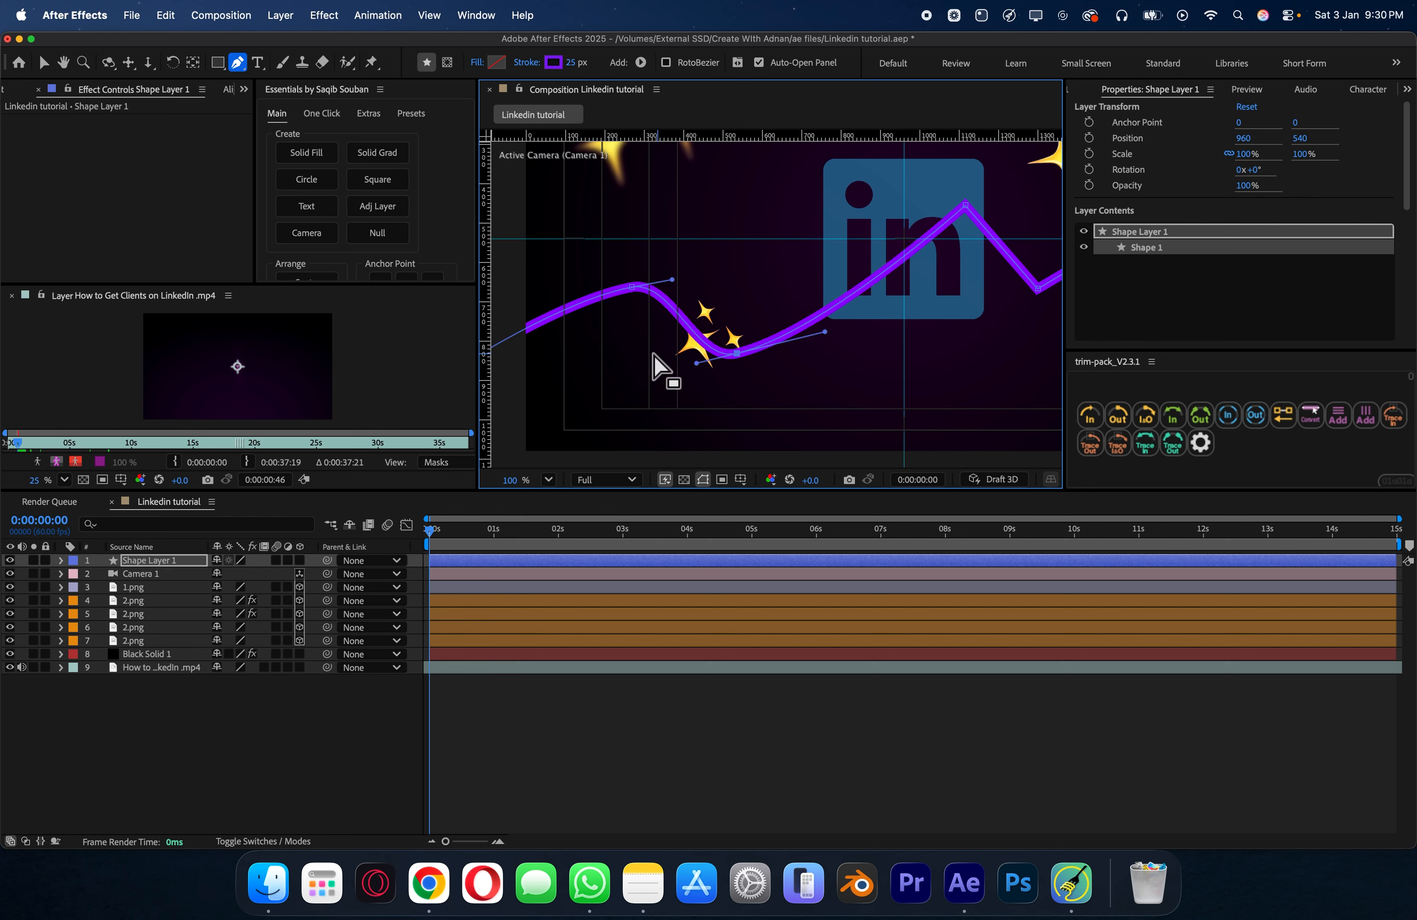
scroll(661, 367, down, 1)
alt+click(861, 255)
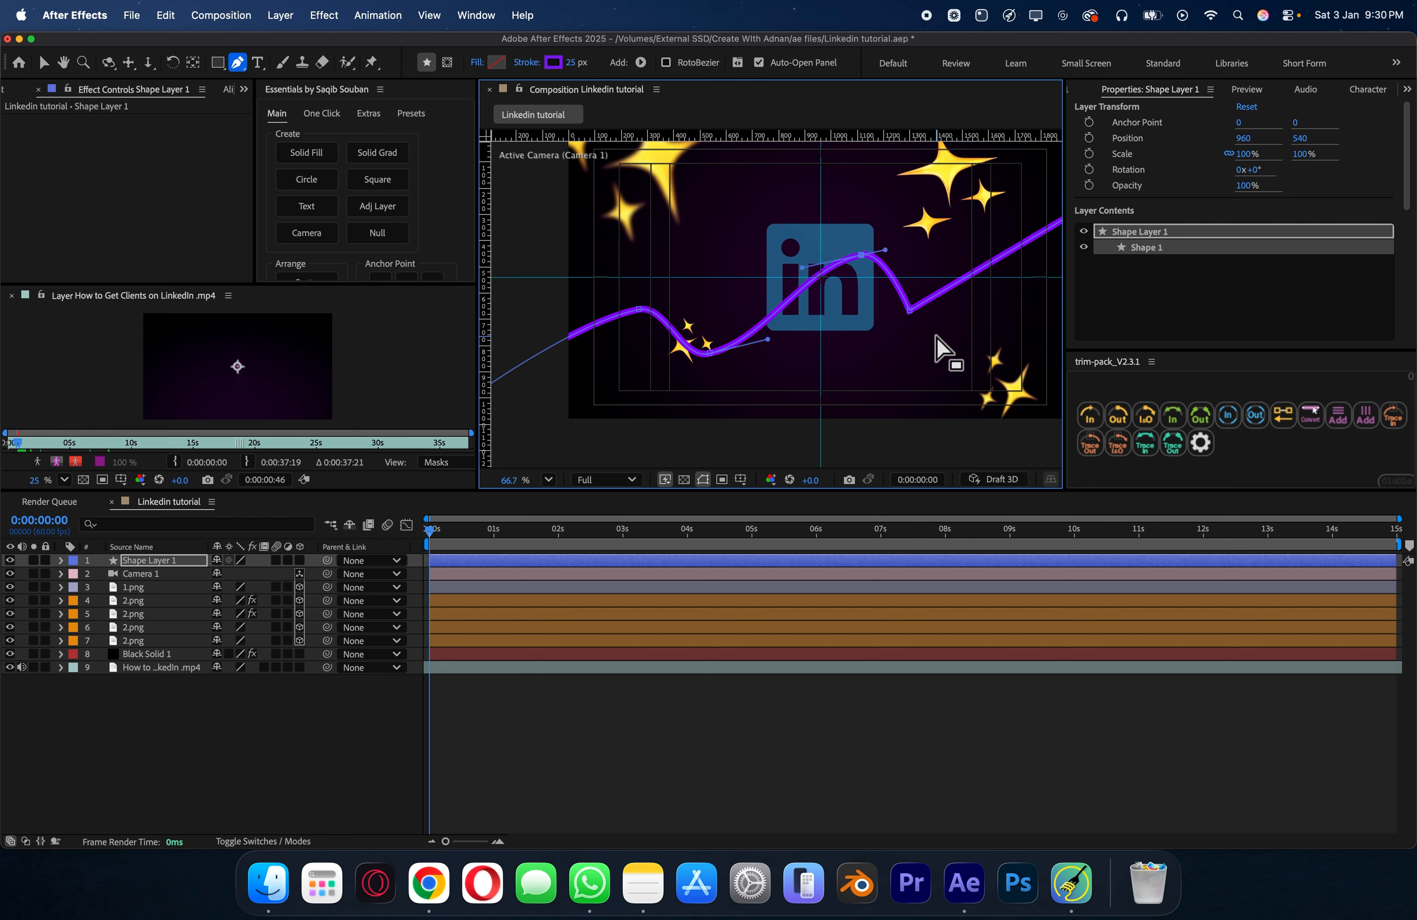
alt+click(909, 312)
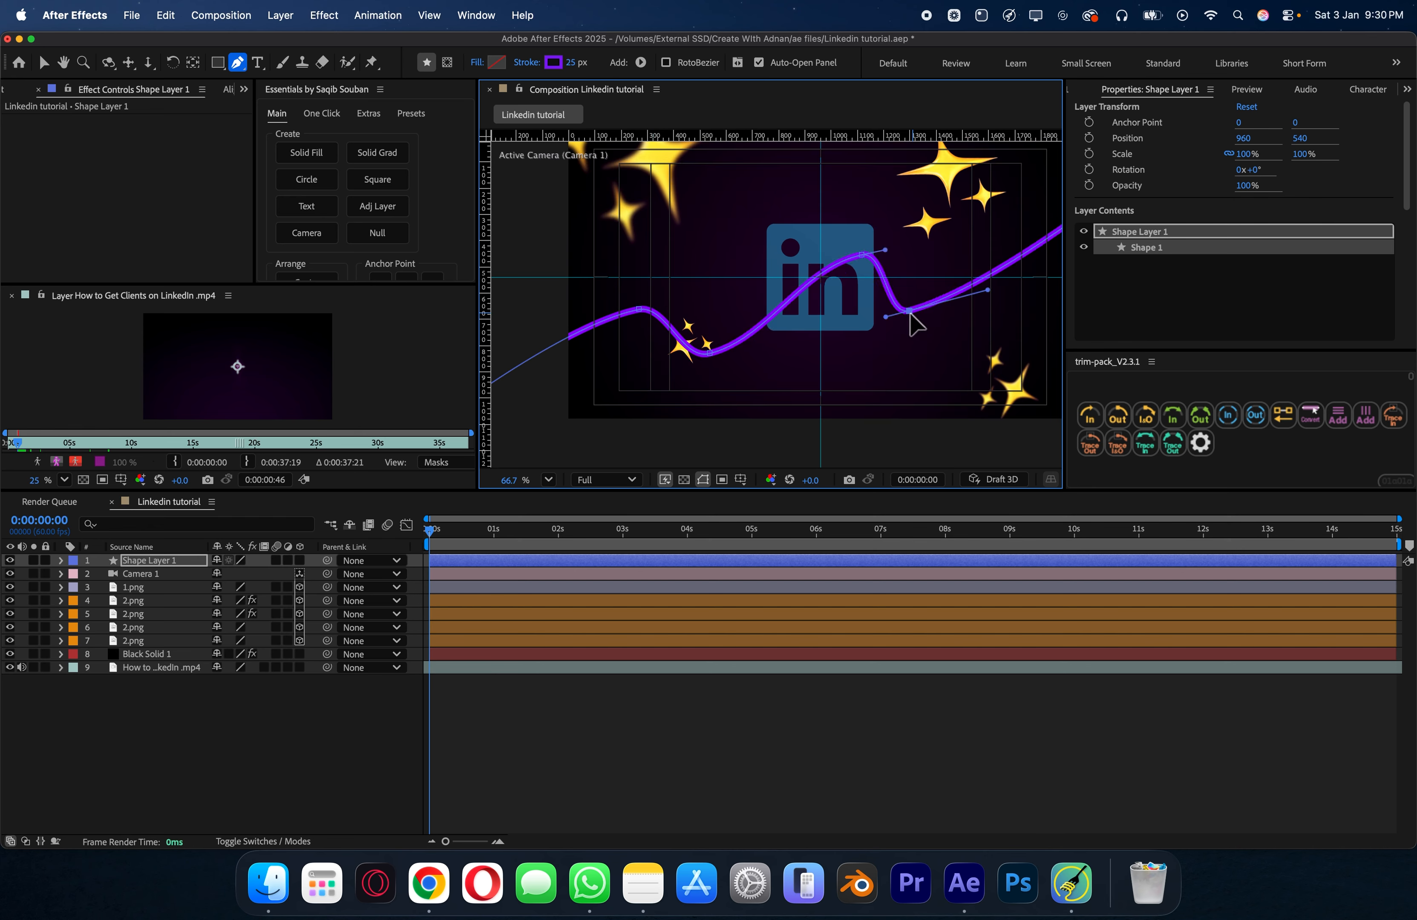
Step: Even out the purple wave by repositioning its curve points and adjusting their Bezier handles into rounder peaks and valleys
key(v)
mouse_move(891, 317)
mouse_down()
mouse_move(878, 321)
mouse_move(889, 322)
mouse_up()
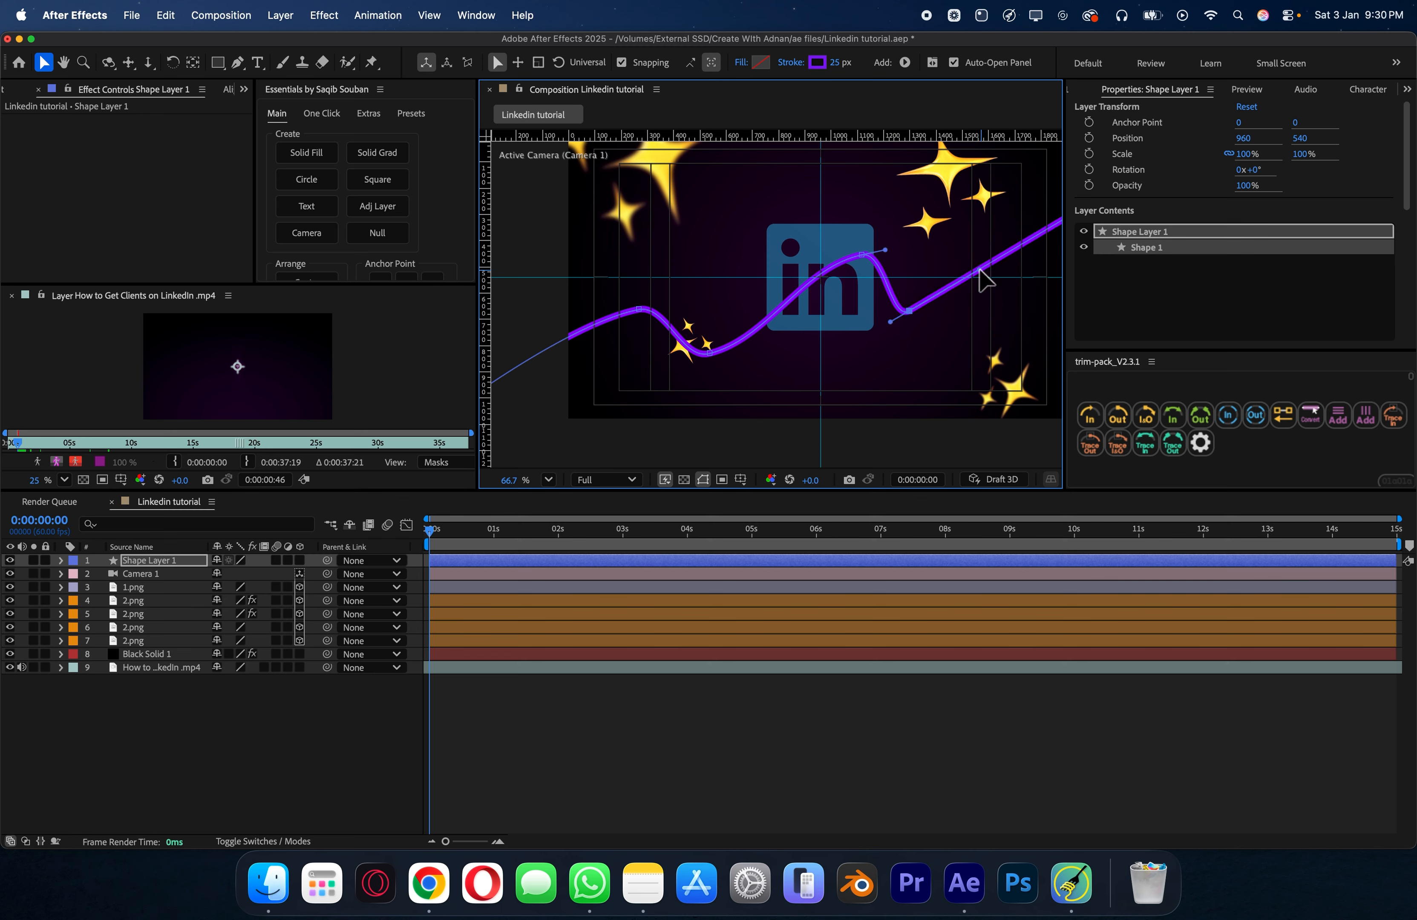
drag(979, 269, 997, 321)
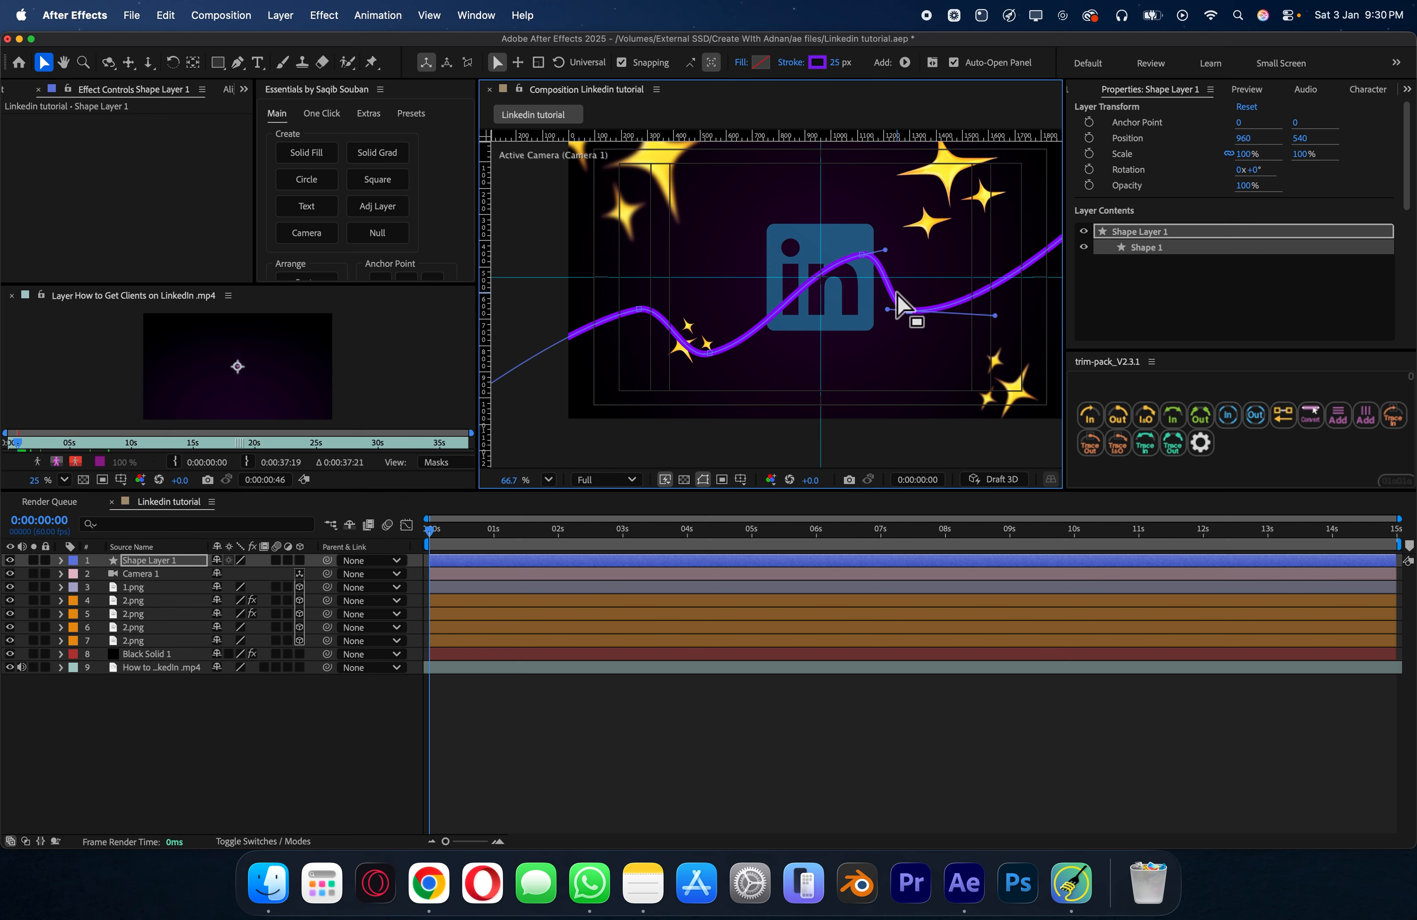
drag(861, 254, 836, 248)
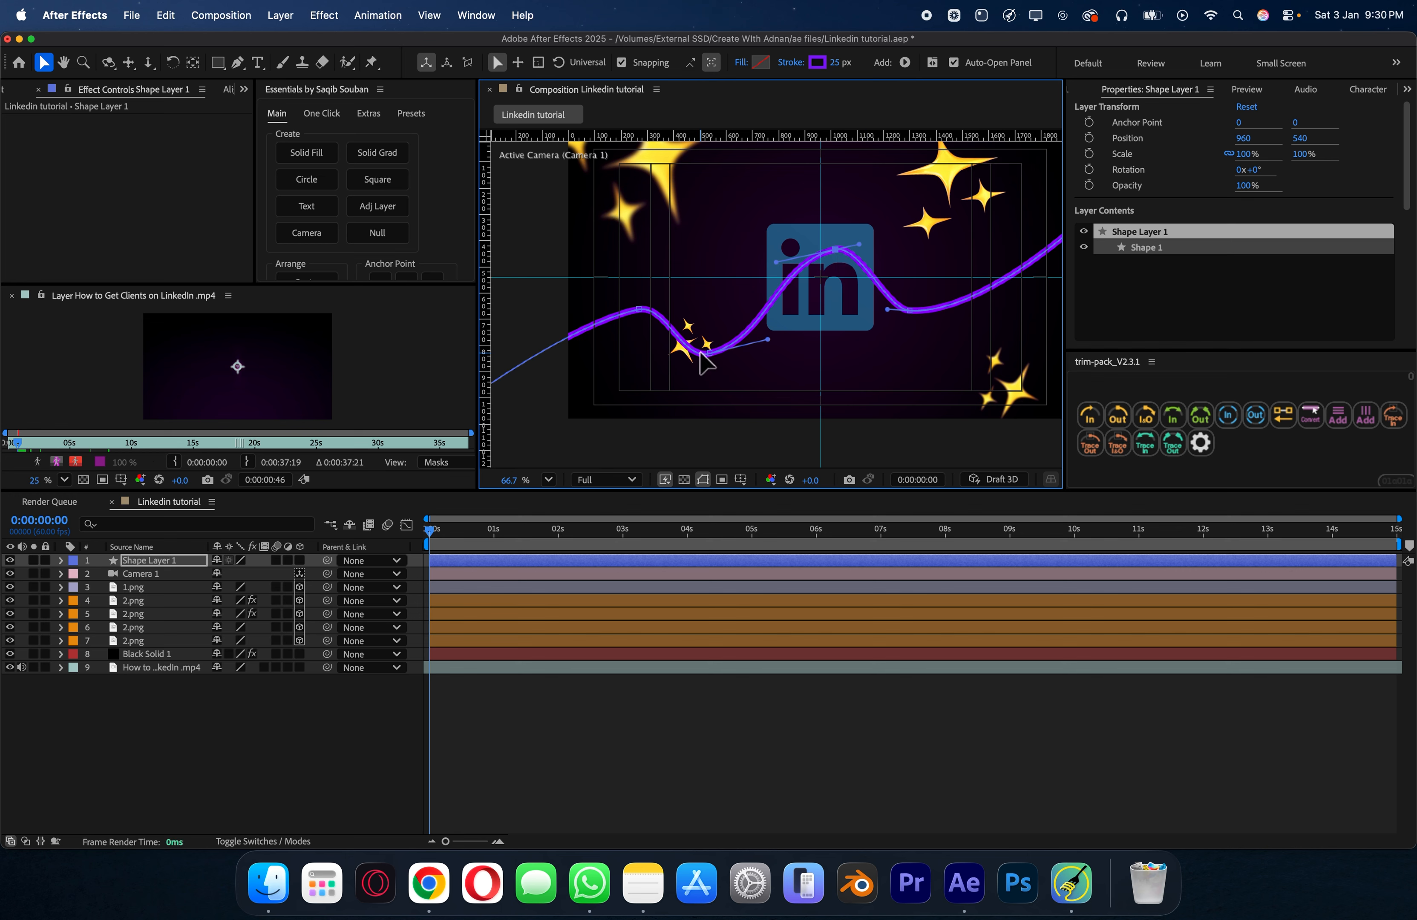
drag(681, 360, 674, 365)
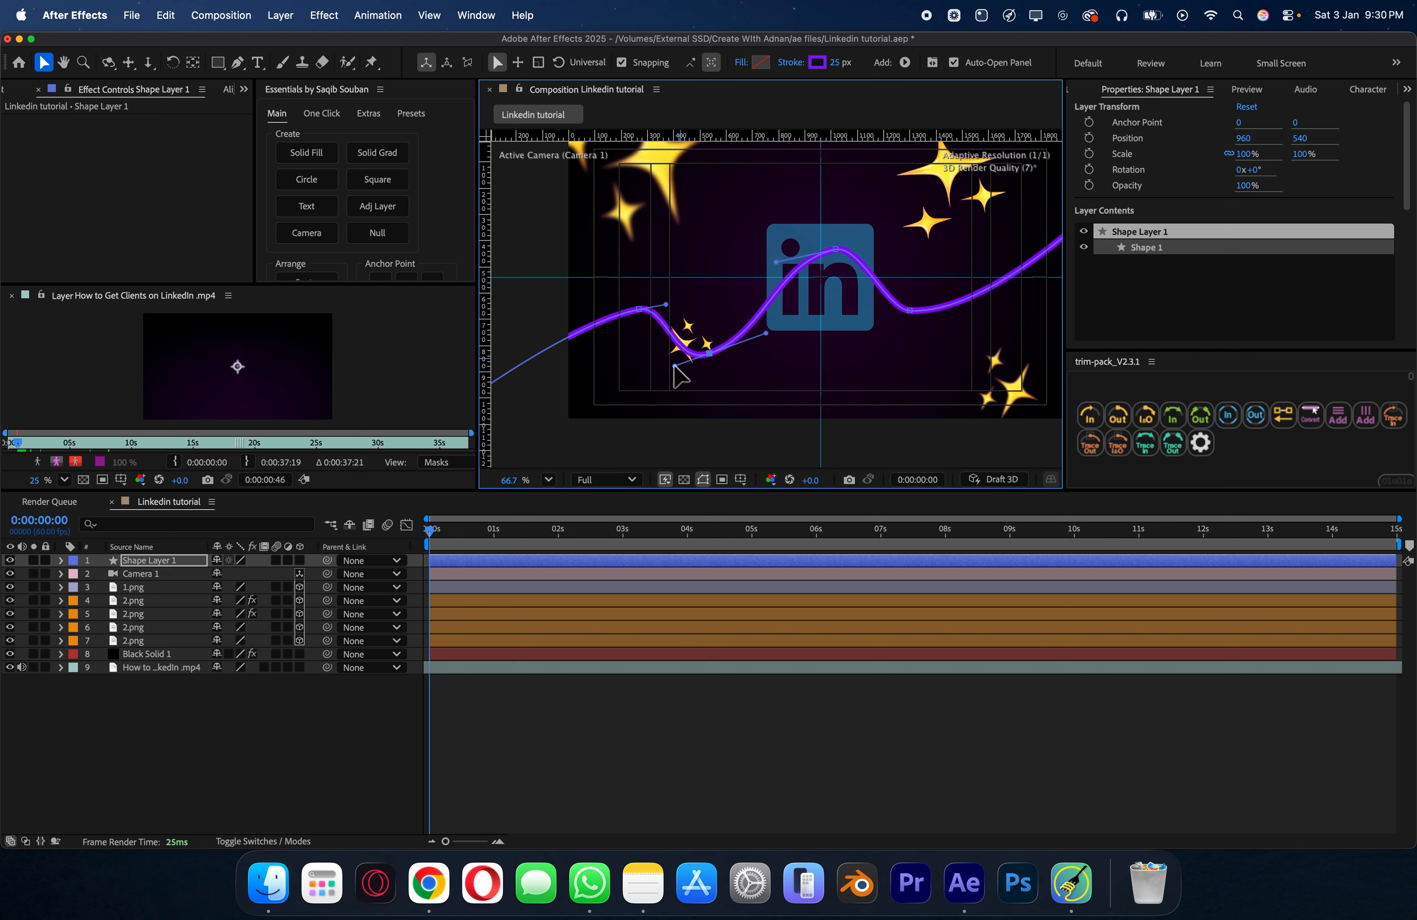
mouse_move(639, 308)
mouse_down()
mouse_move(623, 306)
mouse_move(661, 309)
mouse_up()
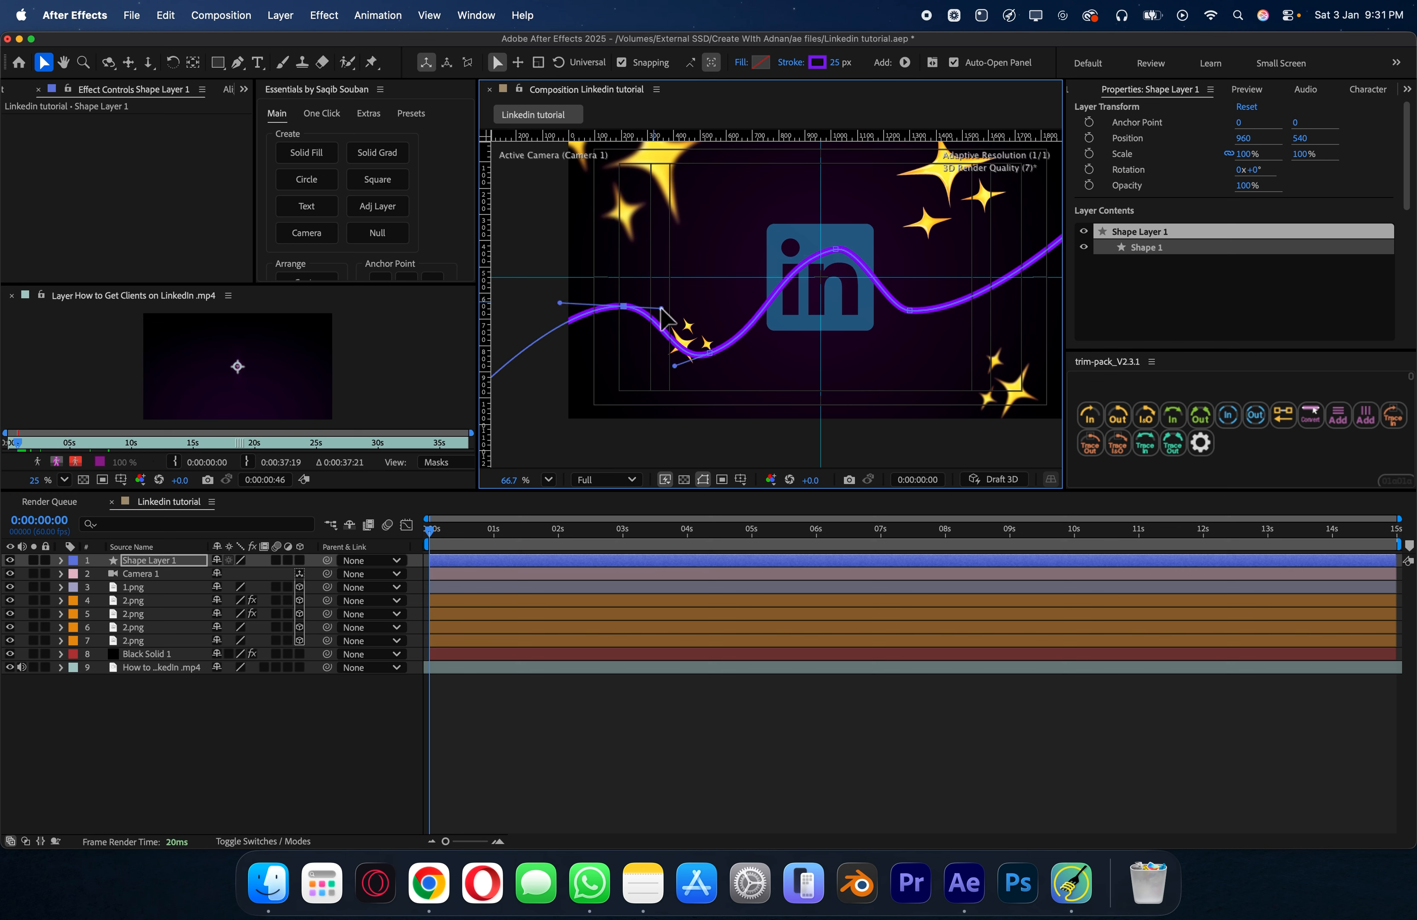
click(908, 310)
drag(887, 309, 862, 309)
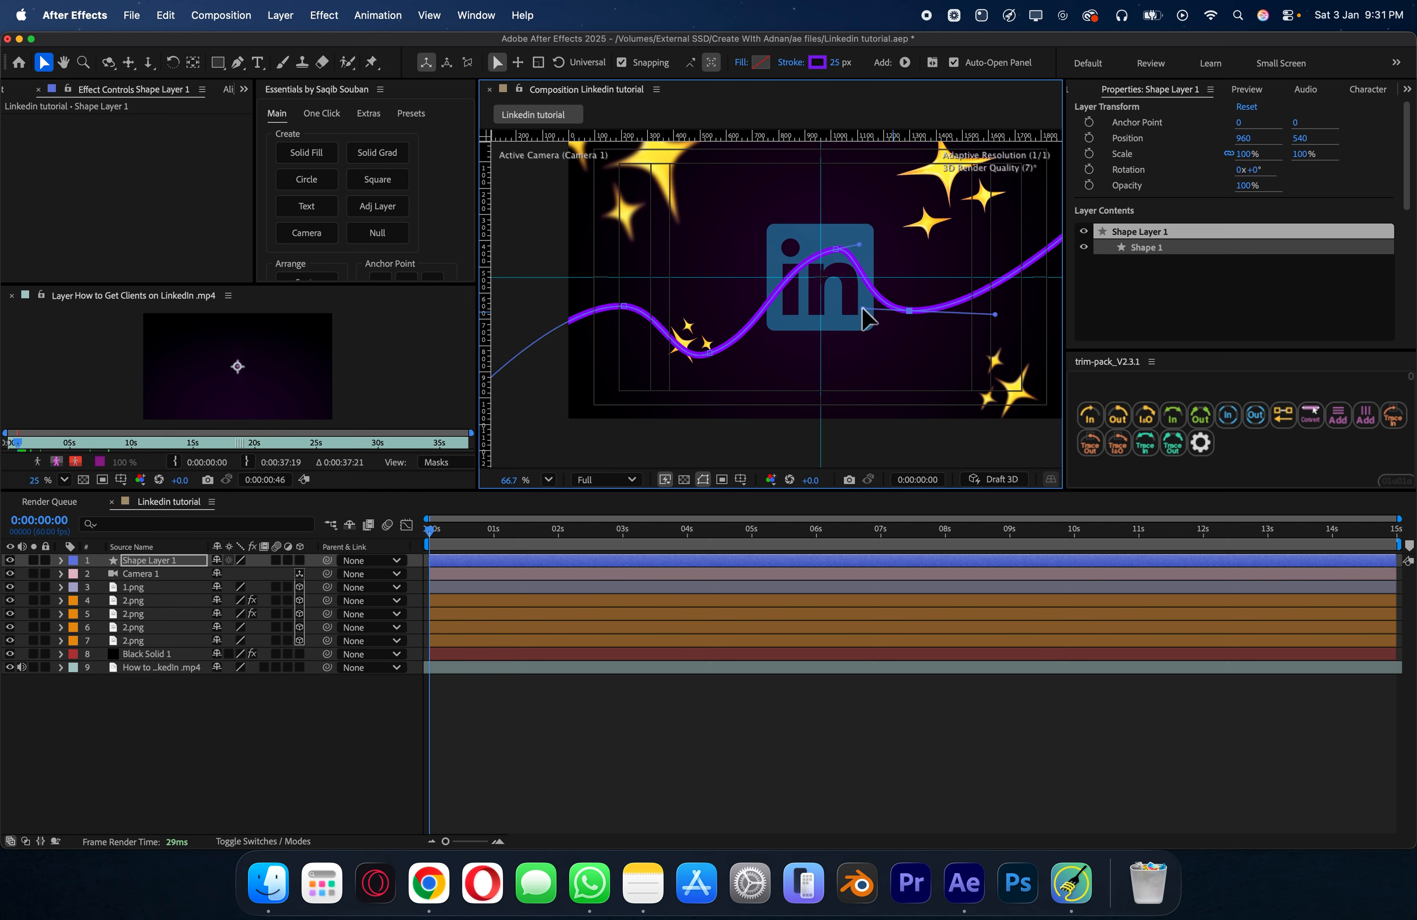
scroll(827, 319, down, 2)
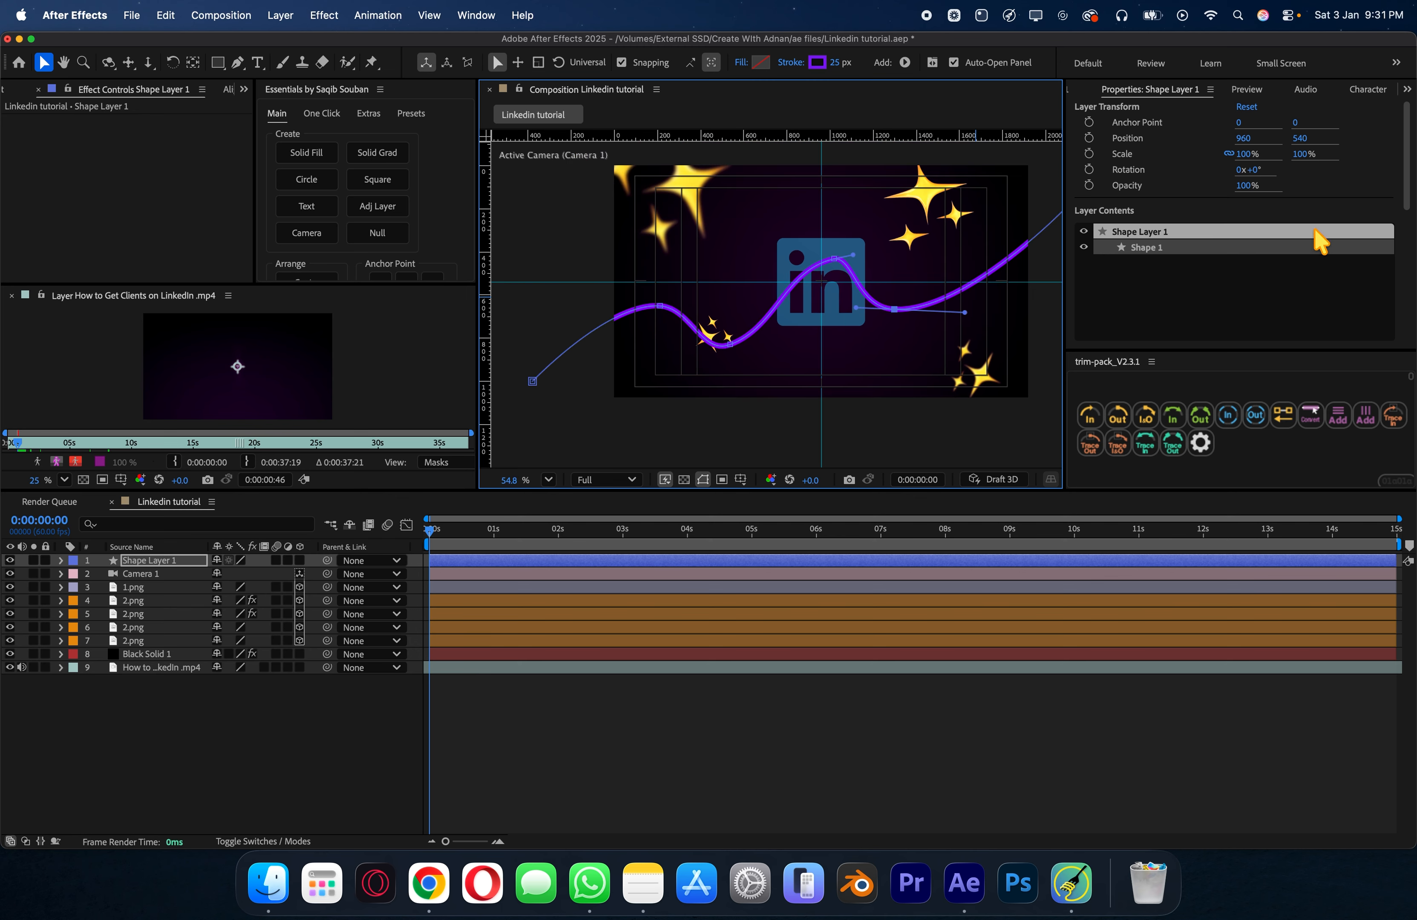
Step: Apply Shadow Studio 3 to Shape Layer 1 and move that layer directly above Black Solid 1
click(1406, 89)
click(1354, 265)
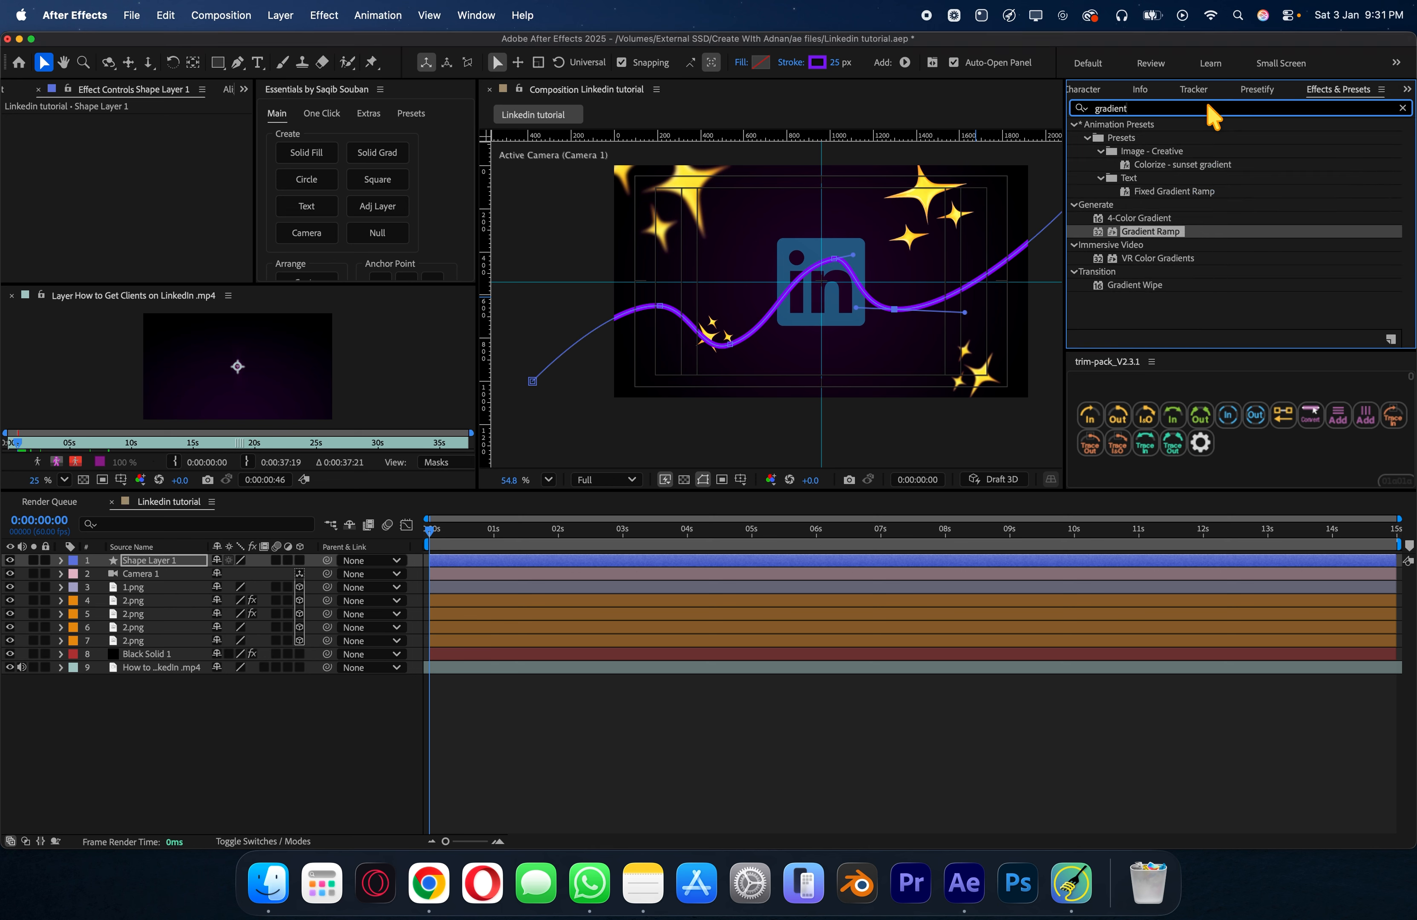
text(dhadow)
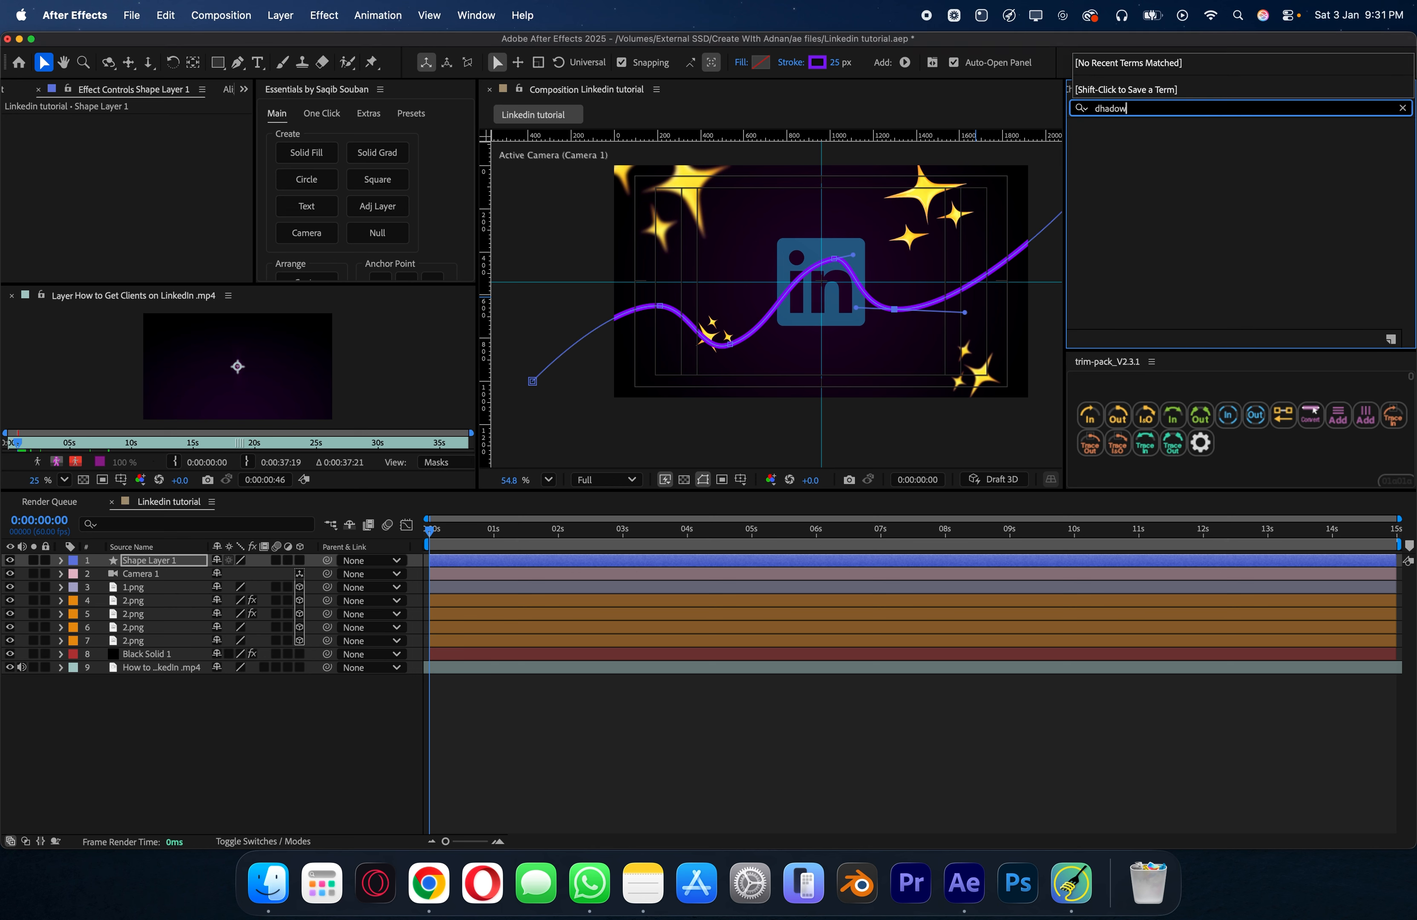
text(shadow)
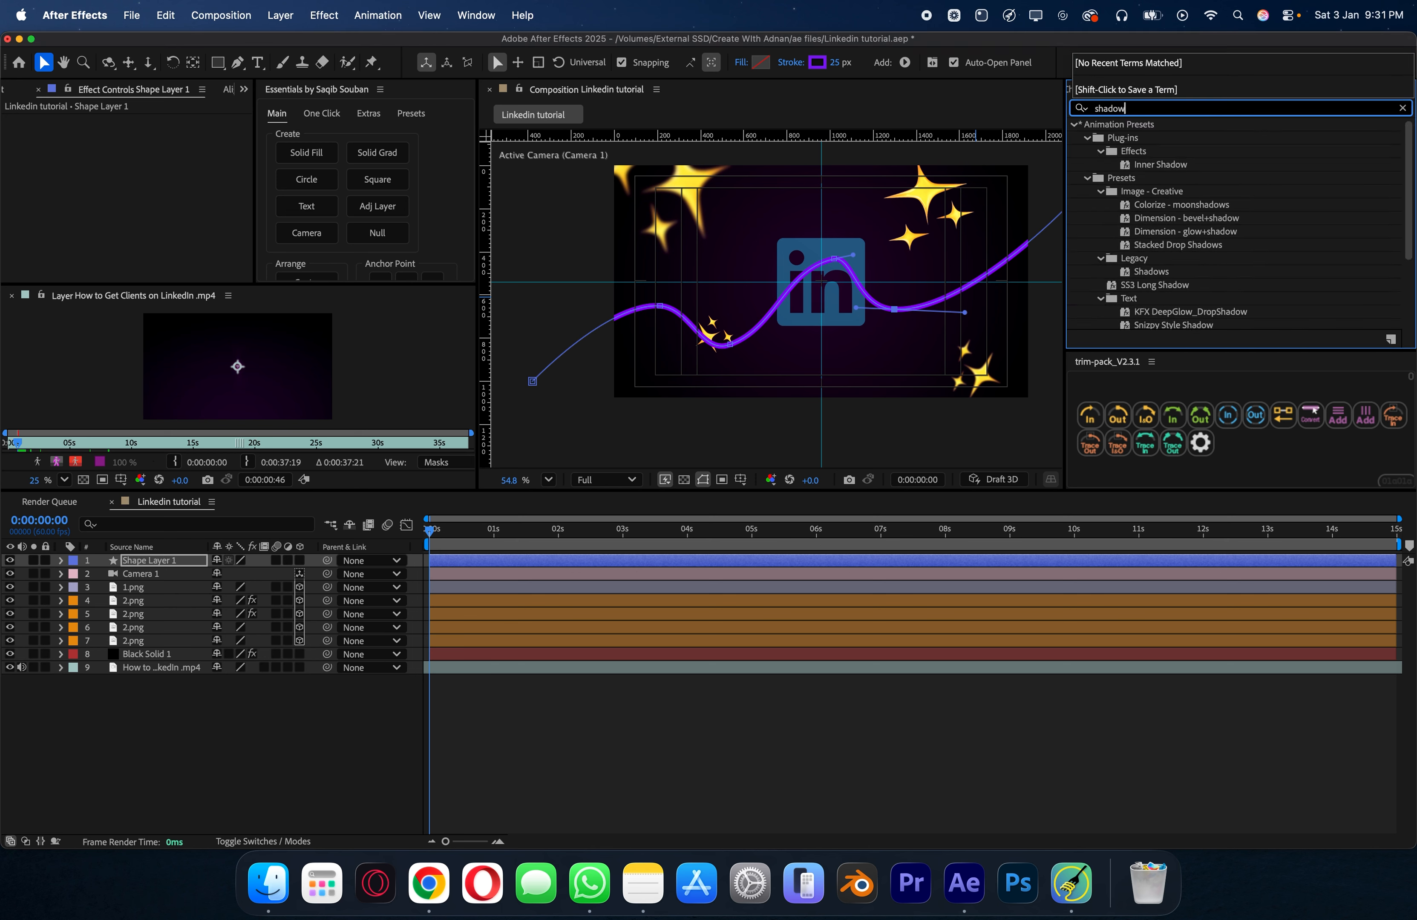
scroll(1215, 224, down, 4)
drag(1138, 322, 322, 559)
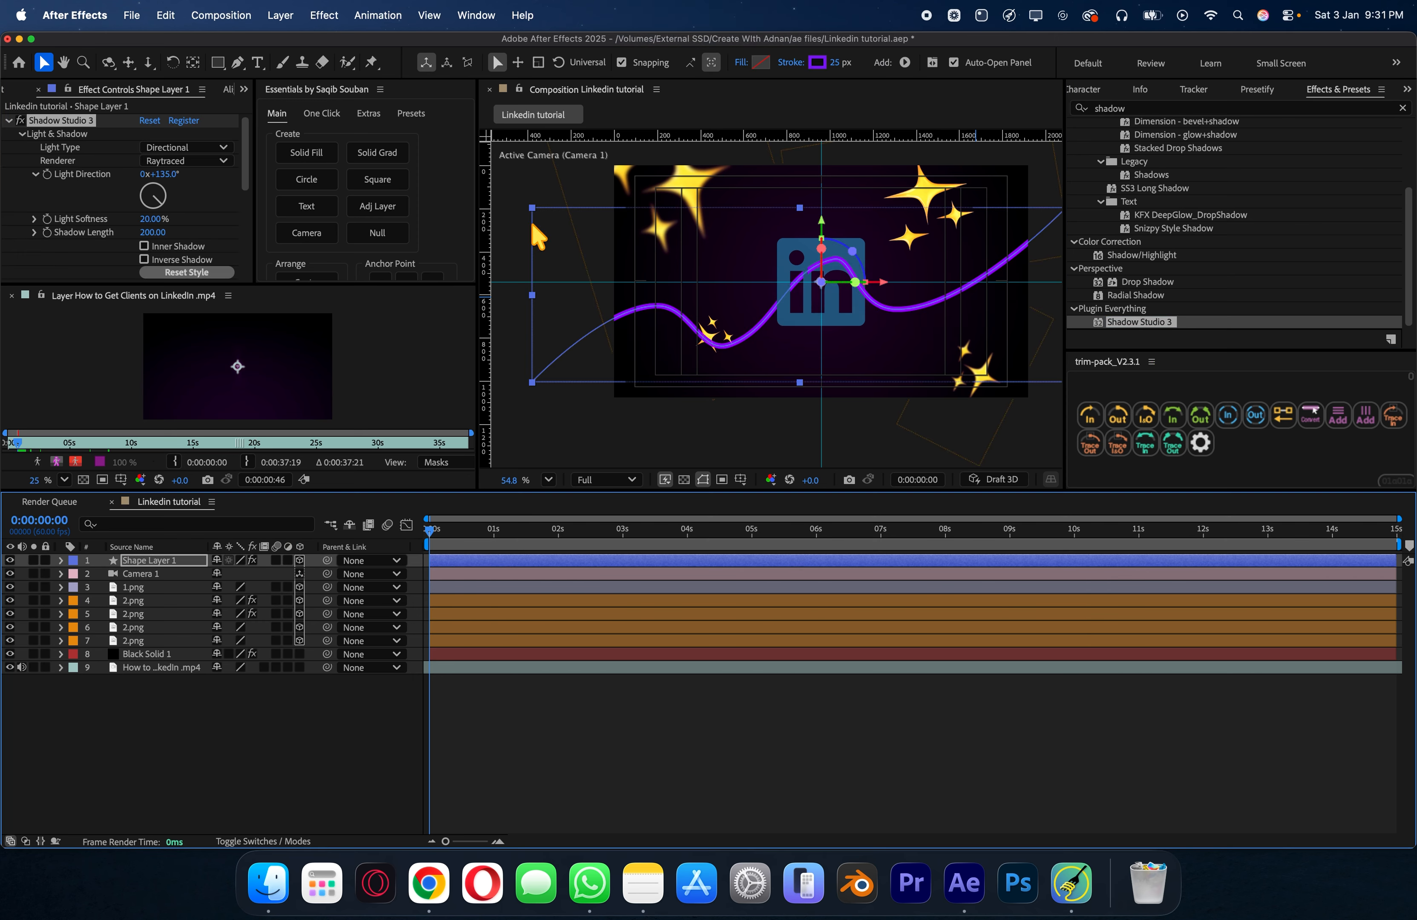
drag(179, 561, 175, 649)
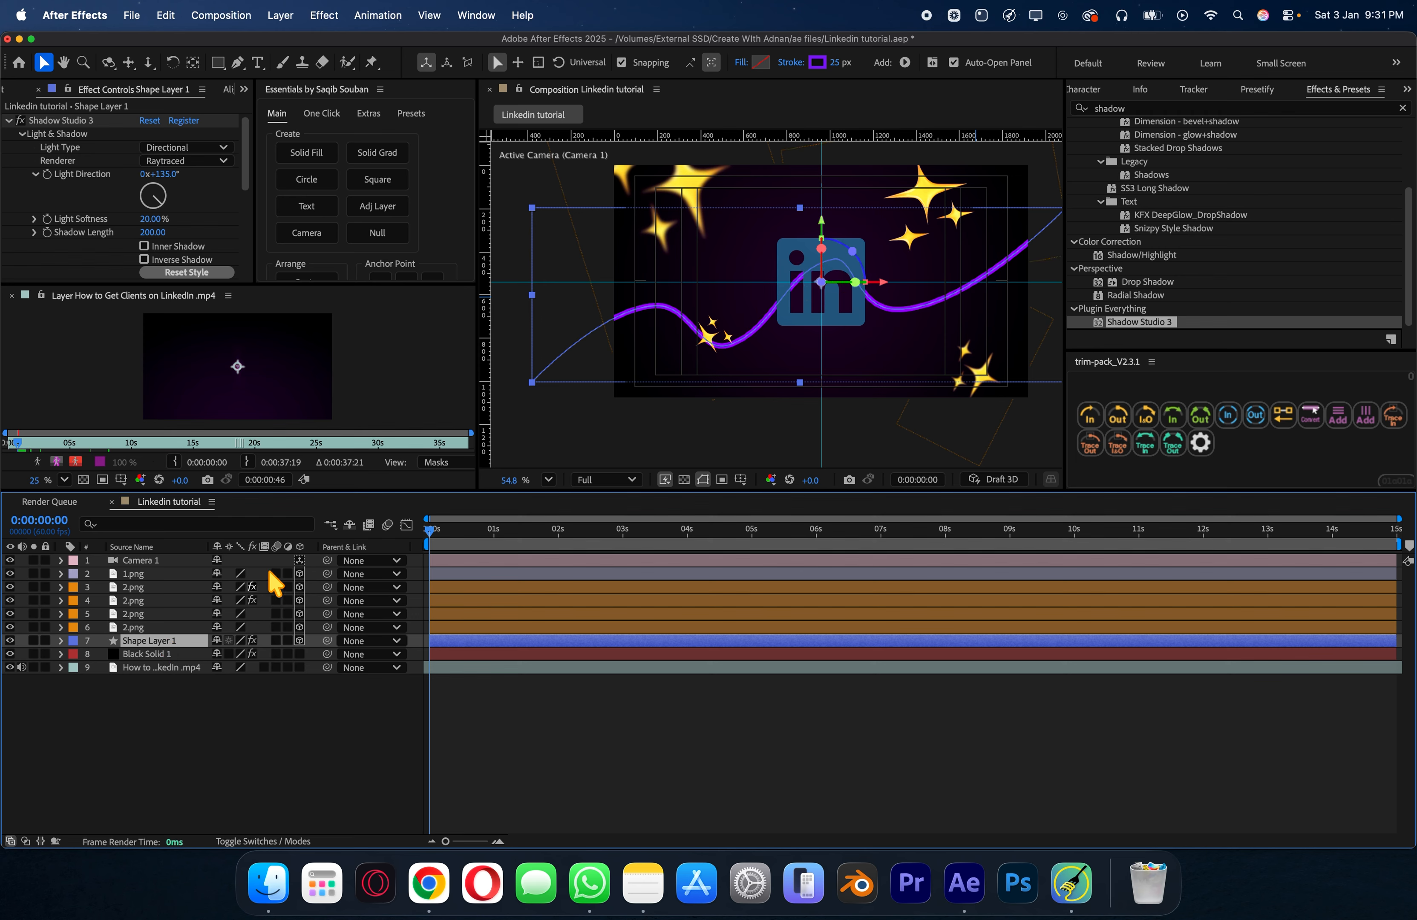
Step: Set the wave's Shadow Studio 3 color to purple 621090
scroll(230, 222, down, 5)
scroll(210, 217, up, 4)
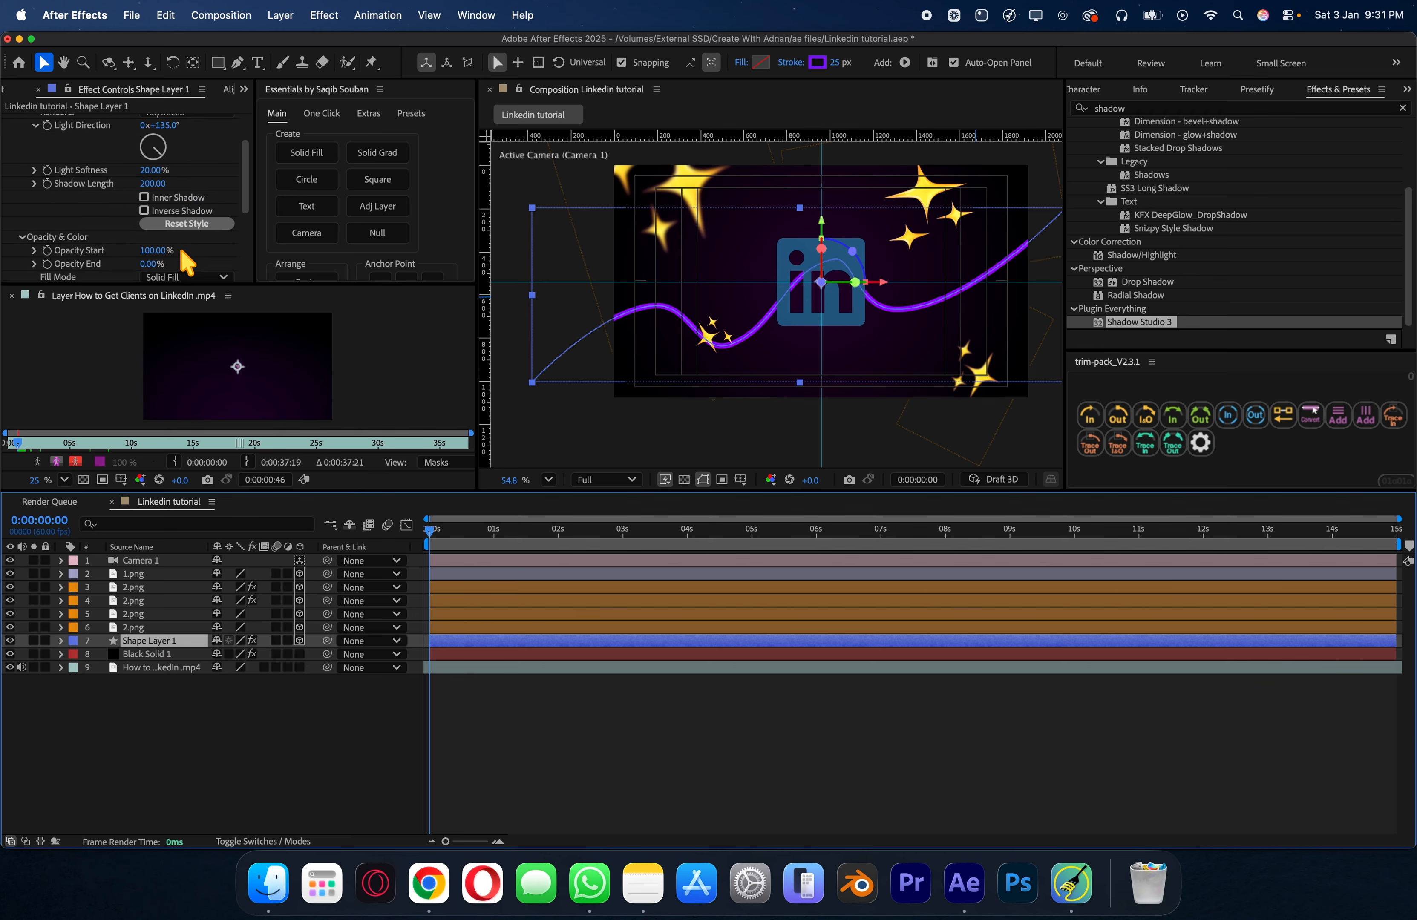
scroll(167, 250, down, 4)
click(150, 181)
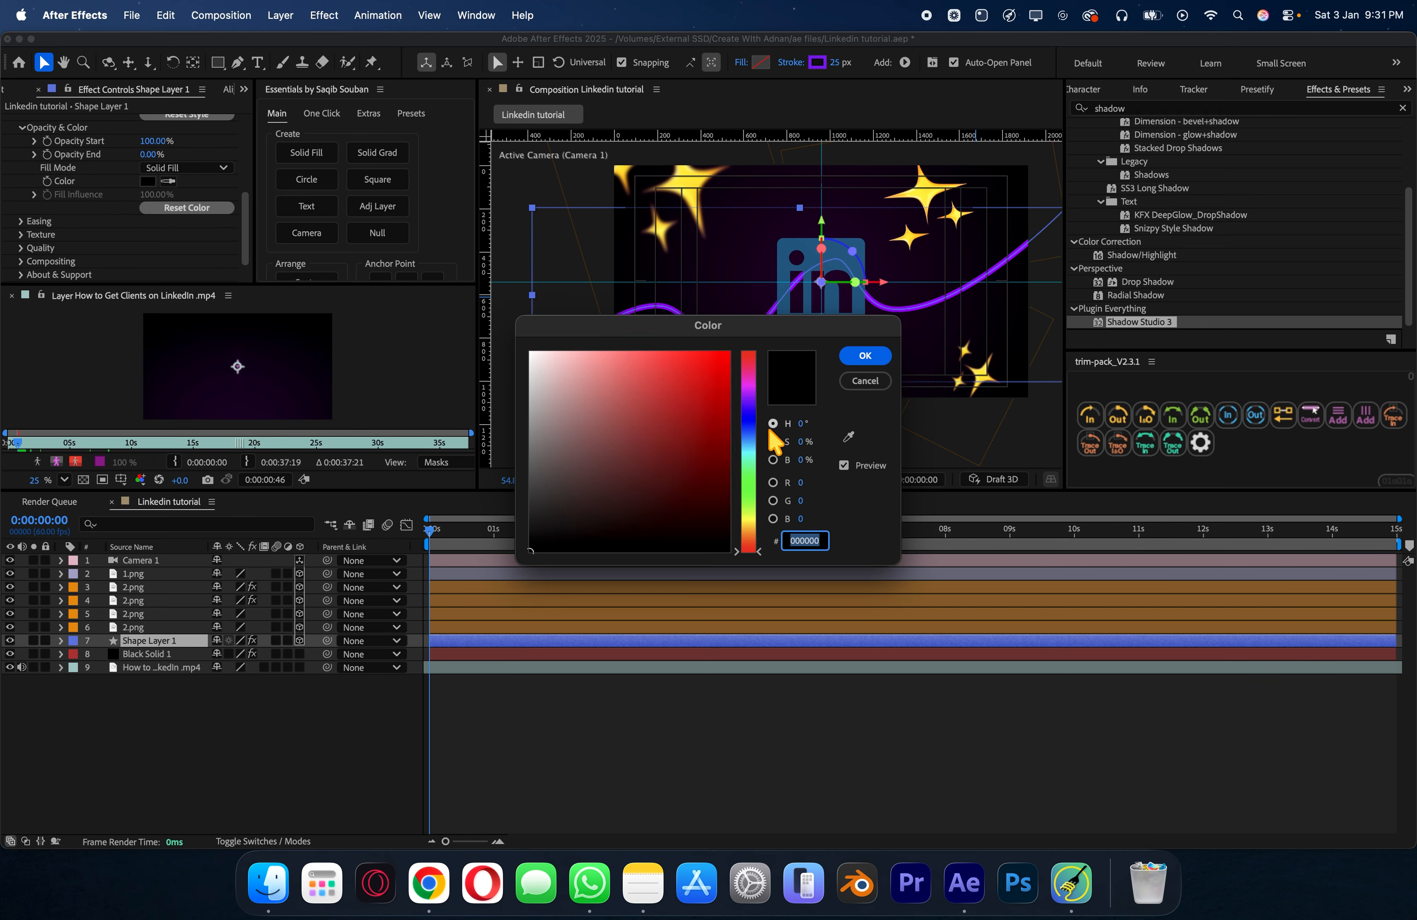
click(748, 399)
drag(802, 336, 555, 391)
drag(445, 448, 461, 494)
click(620, 410)
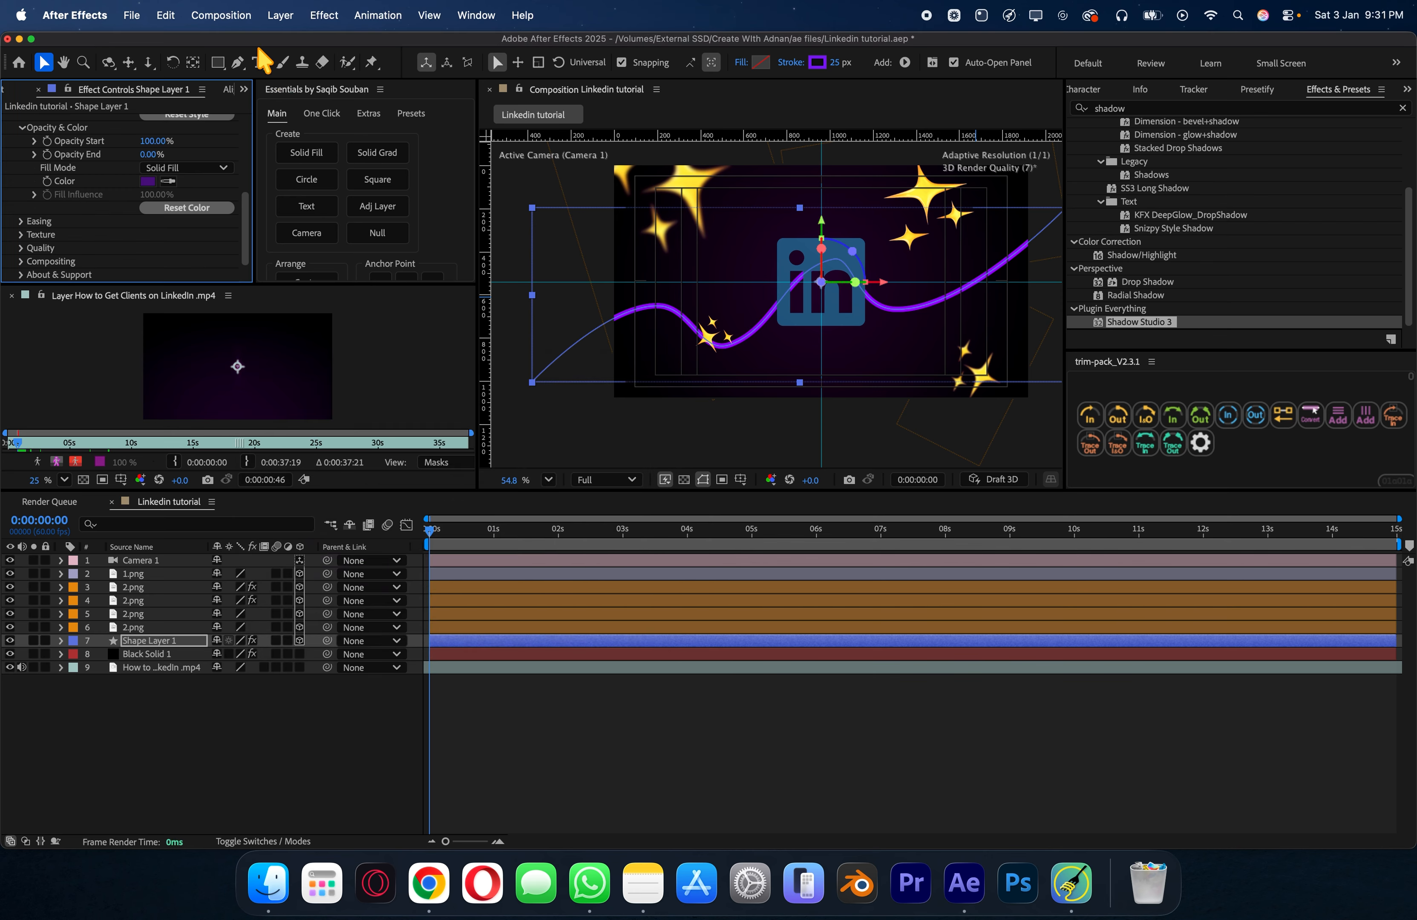
Step: Set the composition's 3D renderer to Classic 3D
click(221, 15)
click(257, 69)
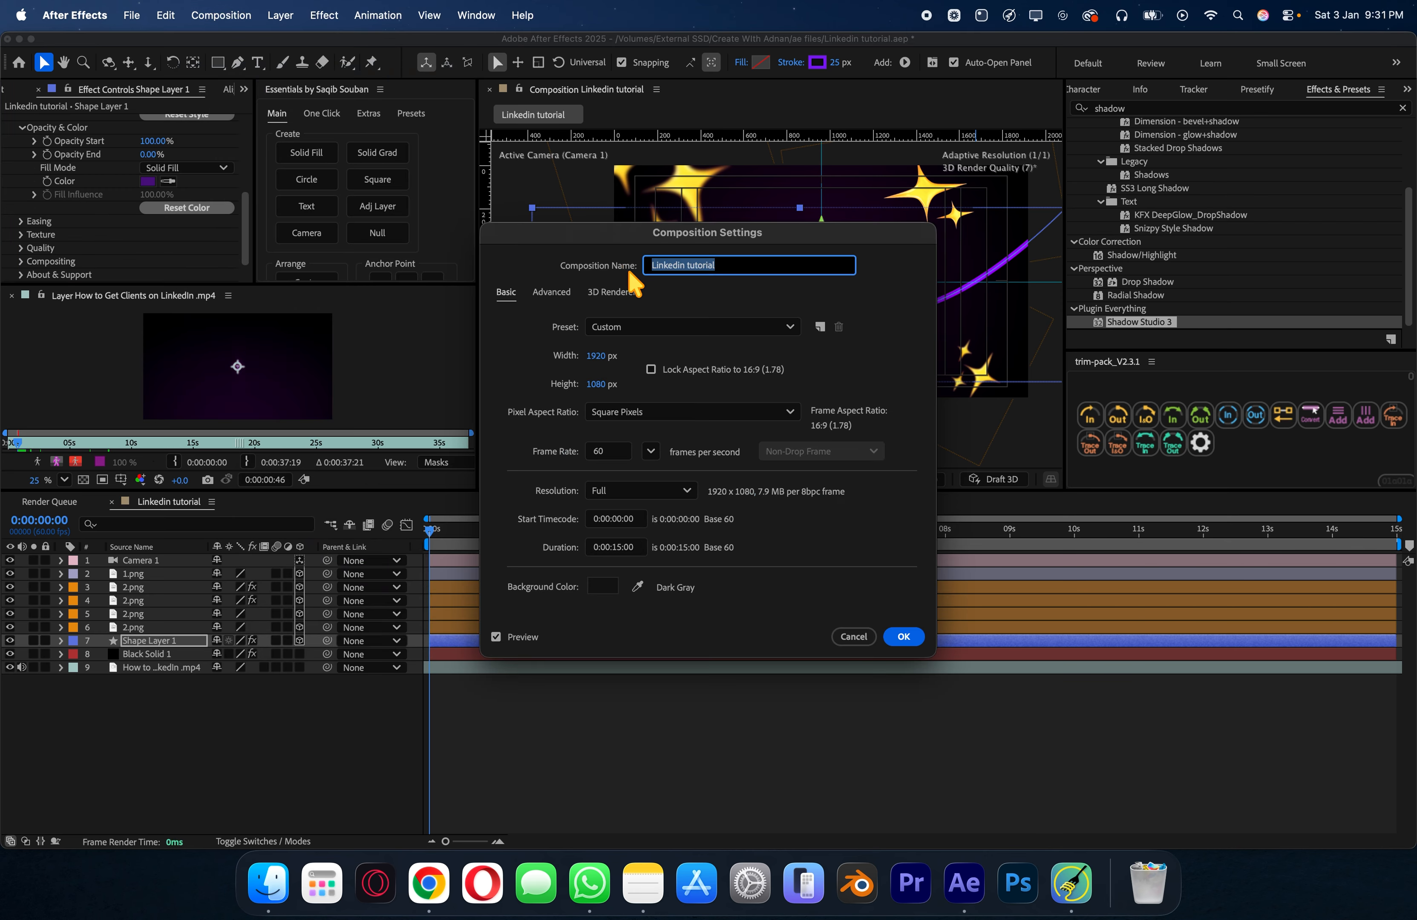
click(615, 291)
click(633, 374)
click(615, 386)
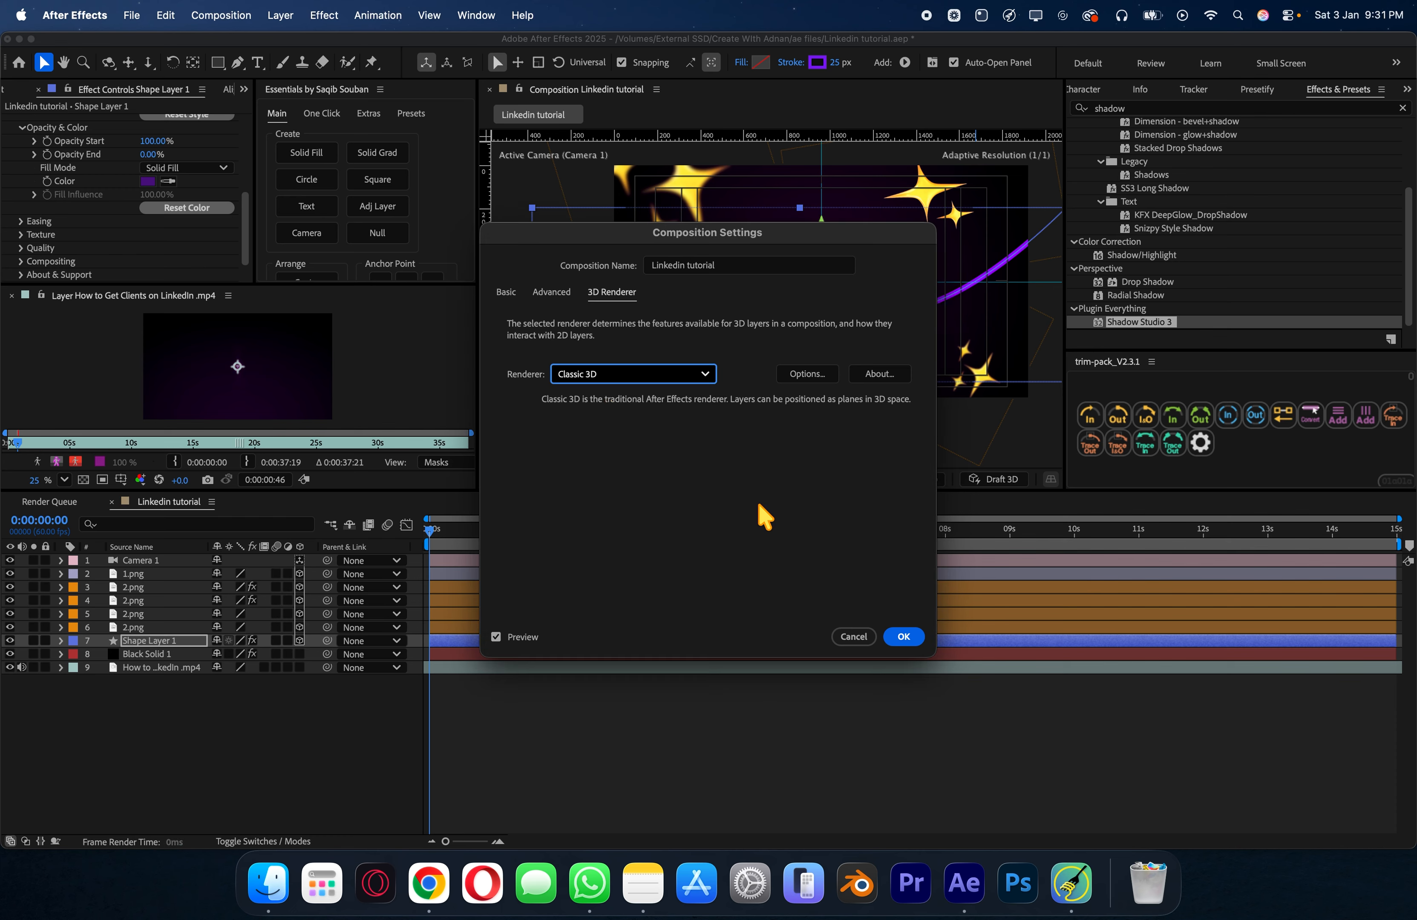
click(902, 637)
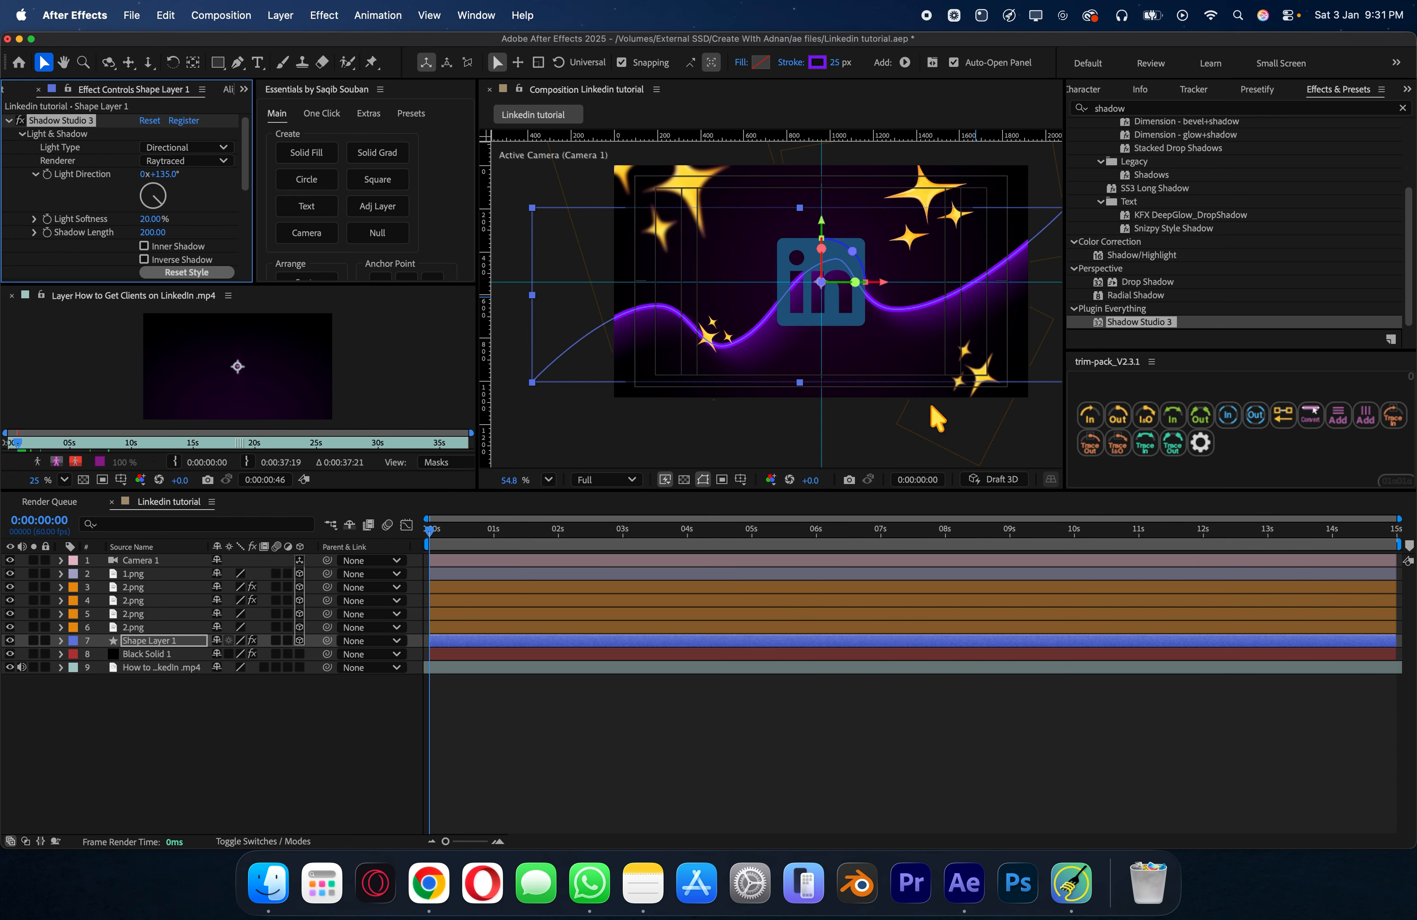
Step: Set the wave shadow's light direction to 180° and its shadow length to 519
right_click(201, 177)
click(179, 173)
drag(169, 174, 175, 175)
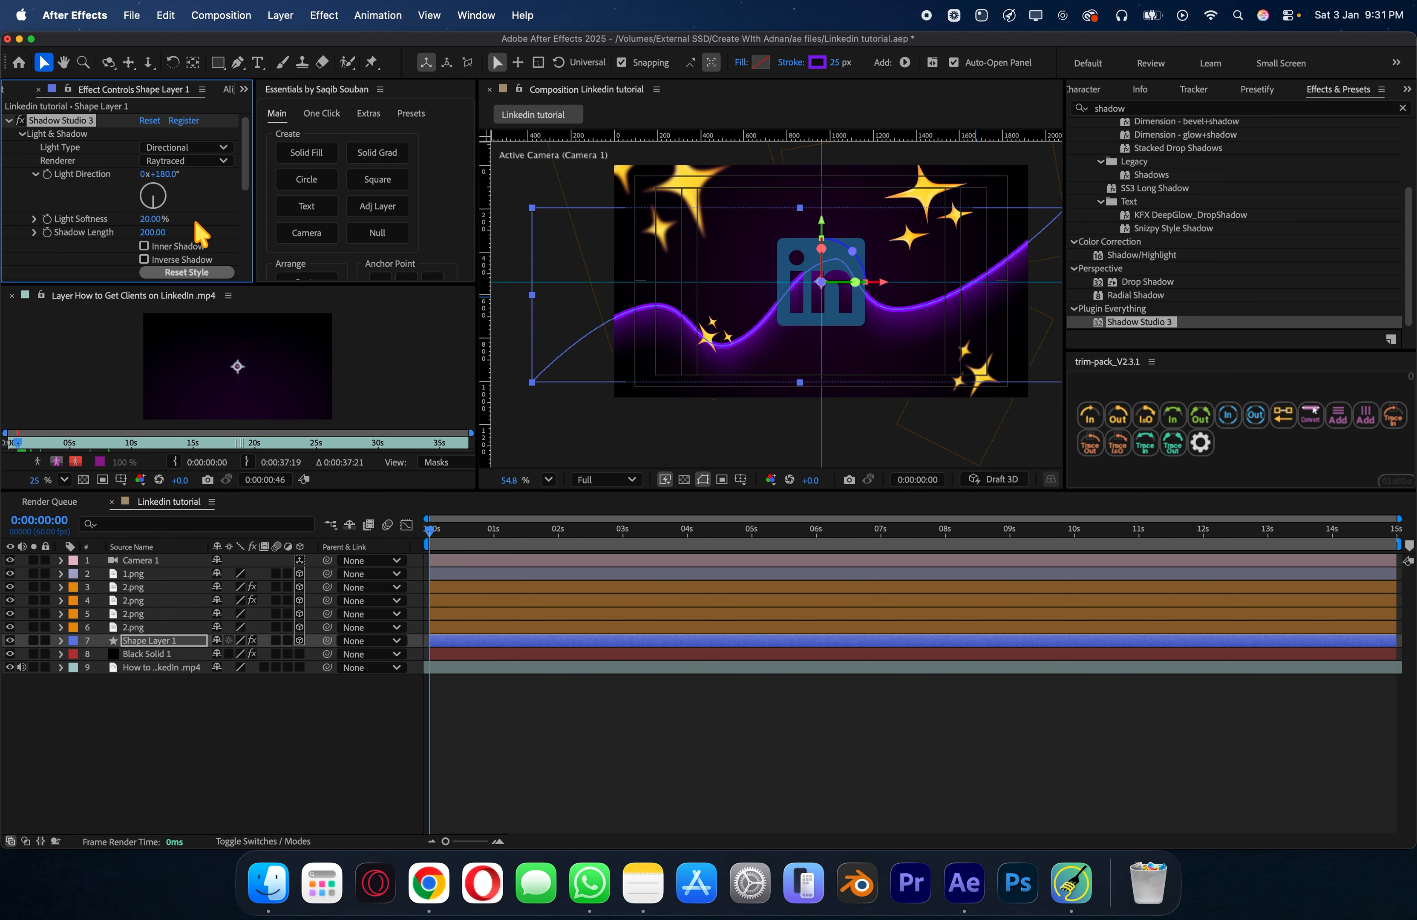
scroll(191, 221, down, 1)
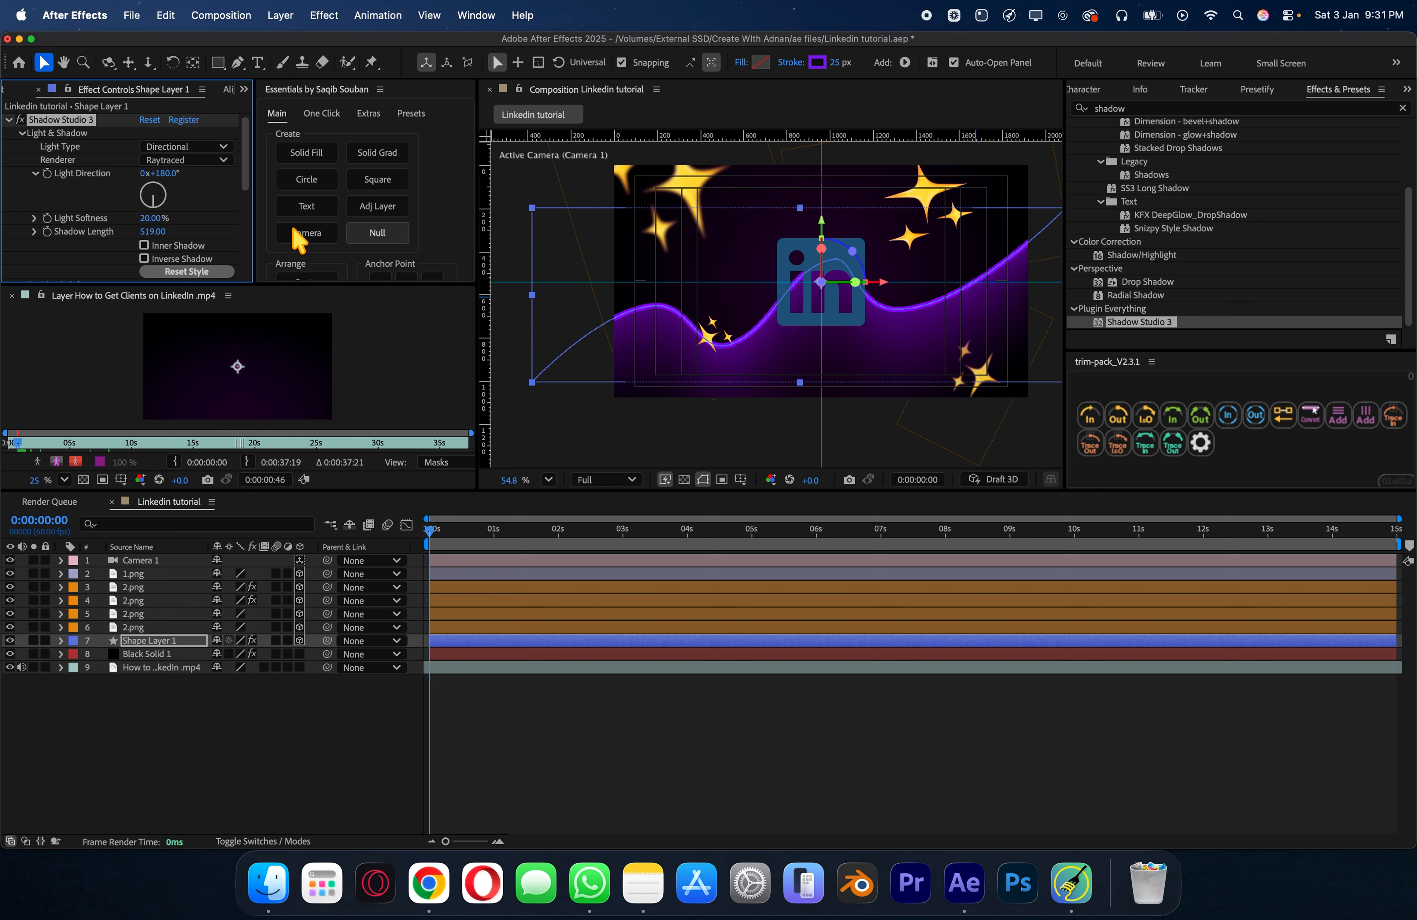
Step: Lower the wave shadow's Opacity Start to 50% and darken its color to 4A0C6D
scroll(183, 212, down, 5)
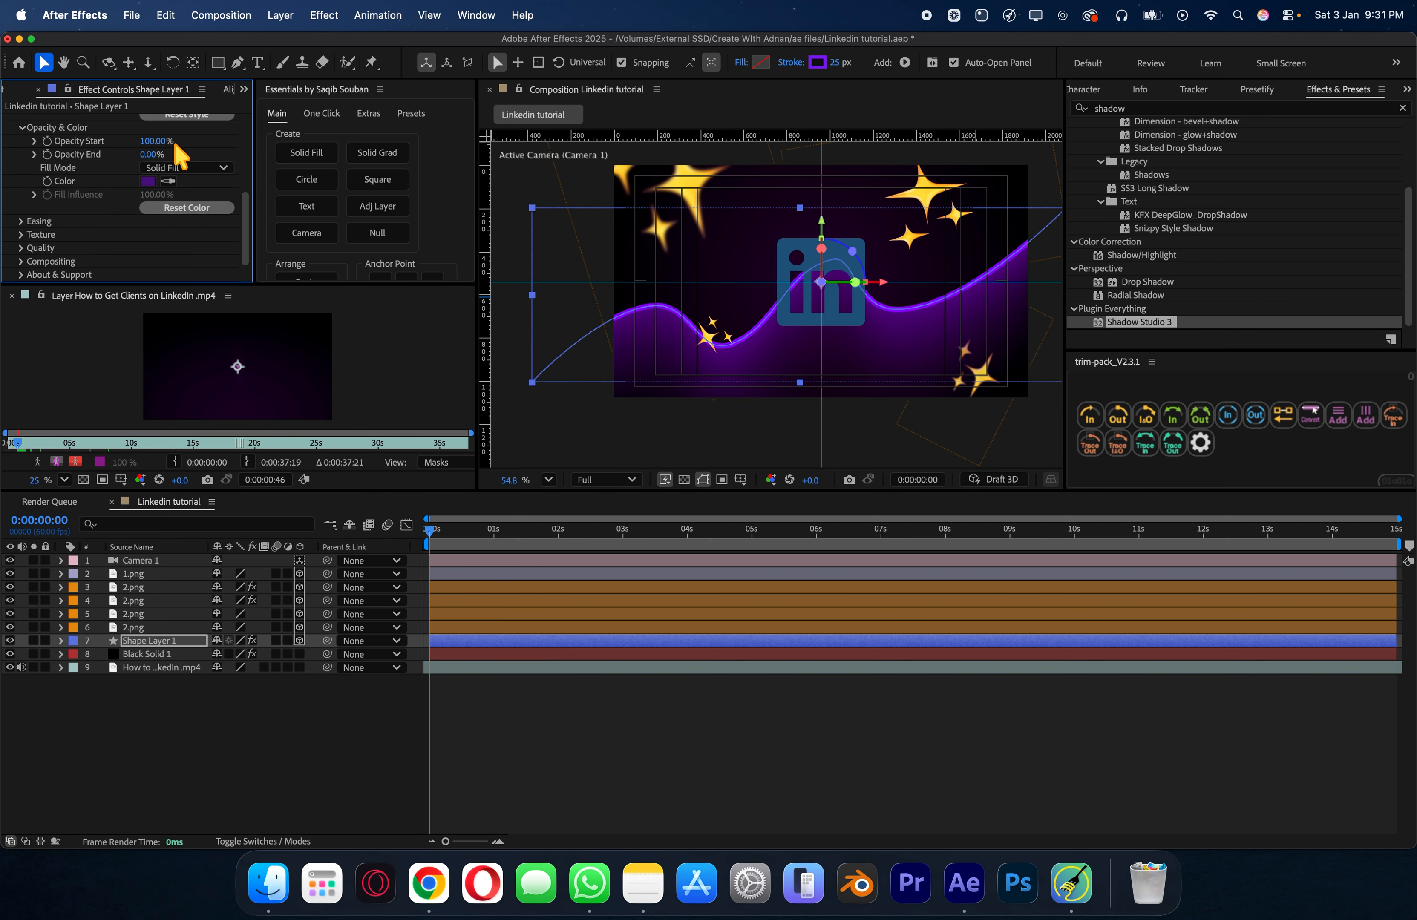
click(160, 141)
key(Return)
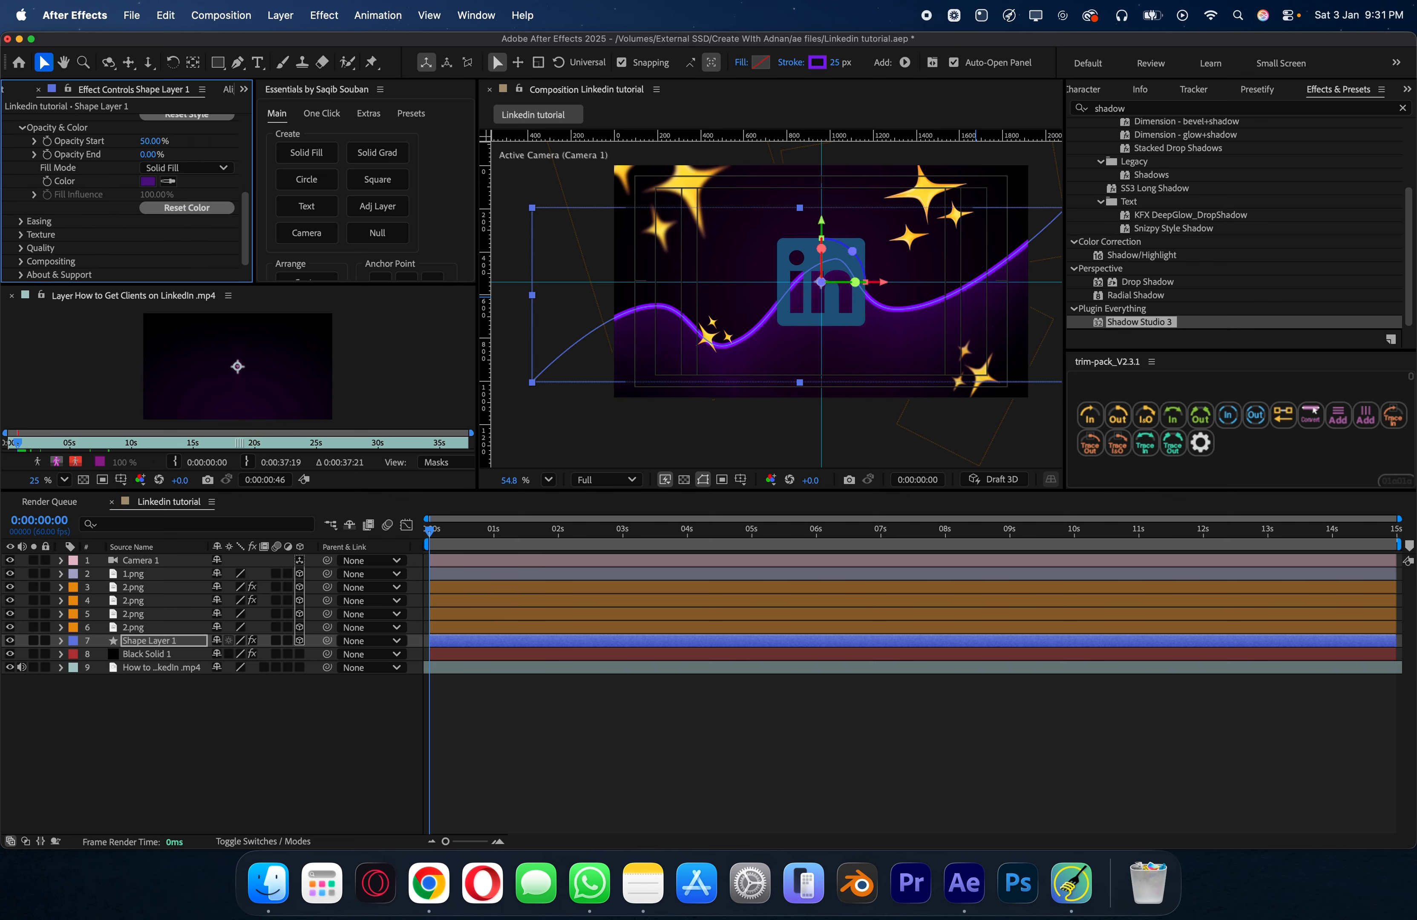
click(149, 181)
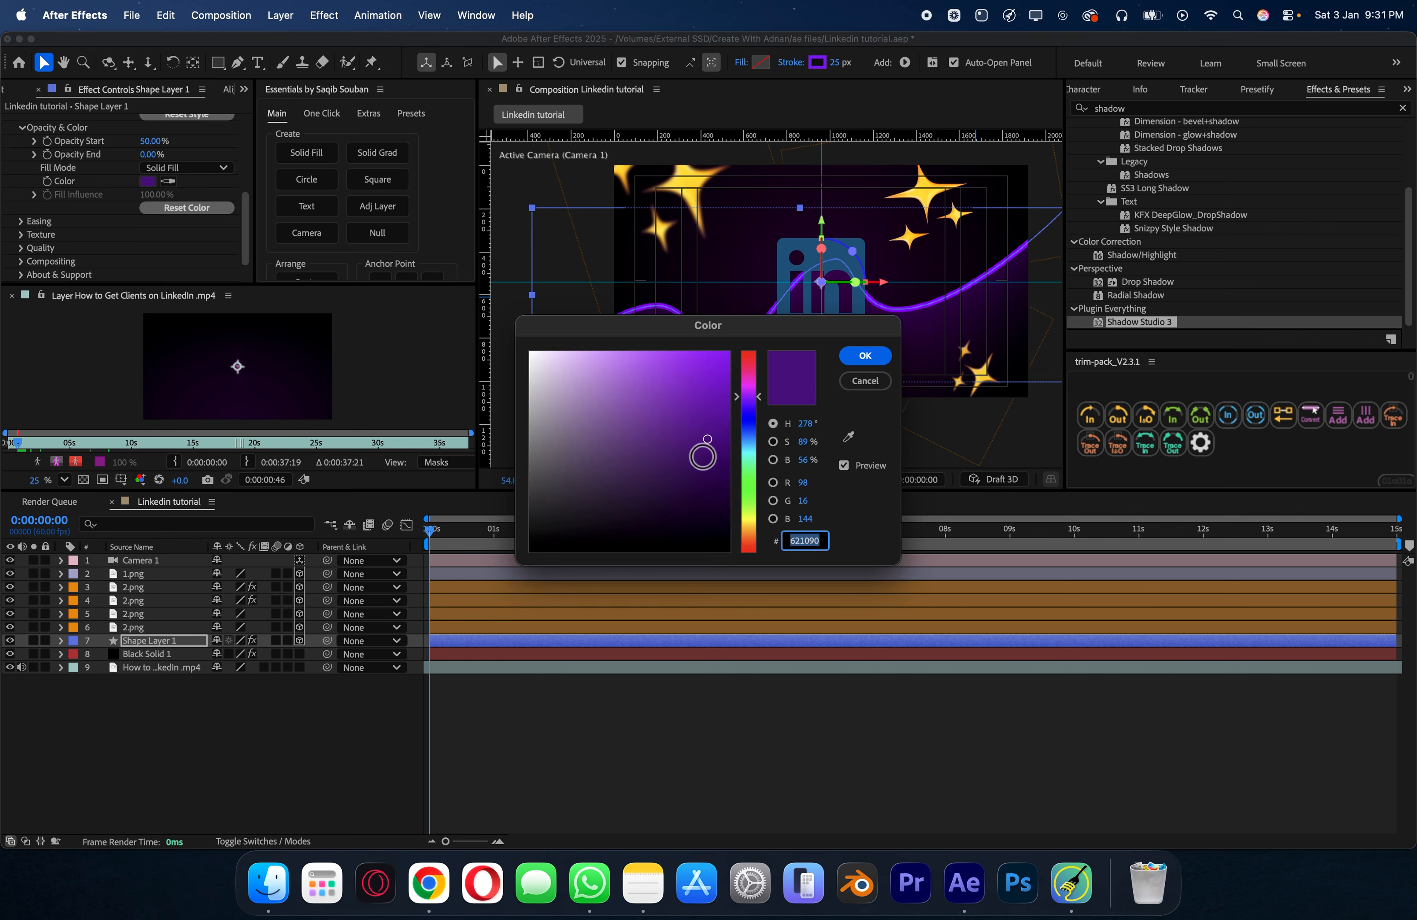
click(706, 466)
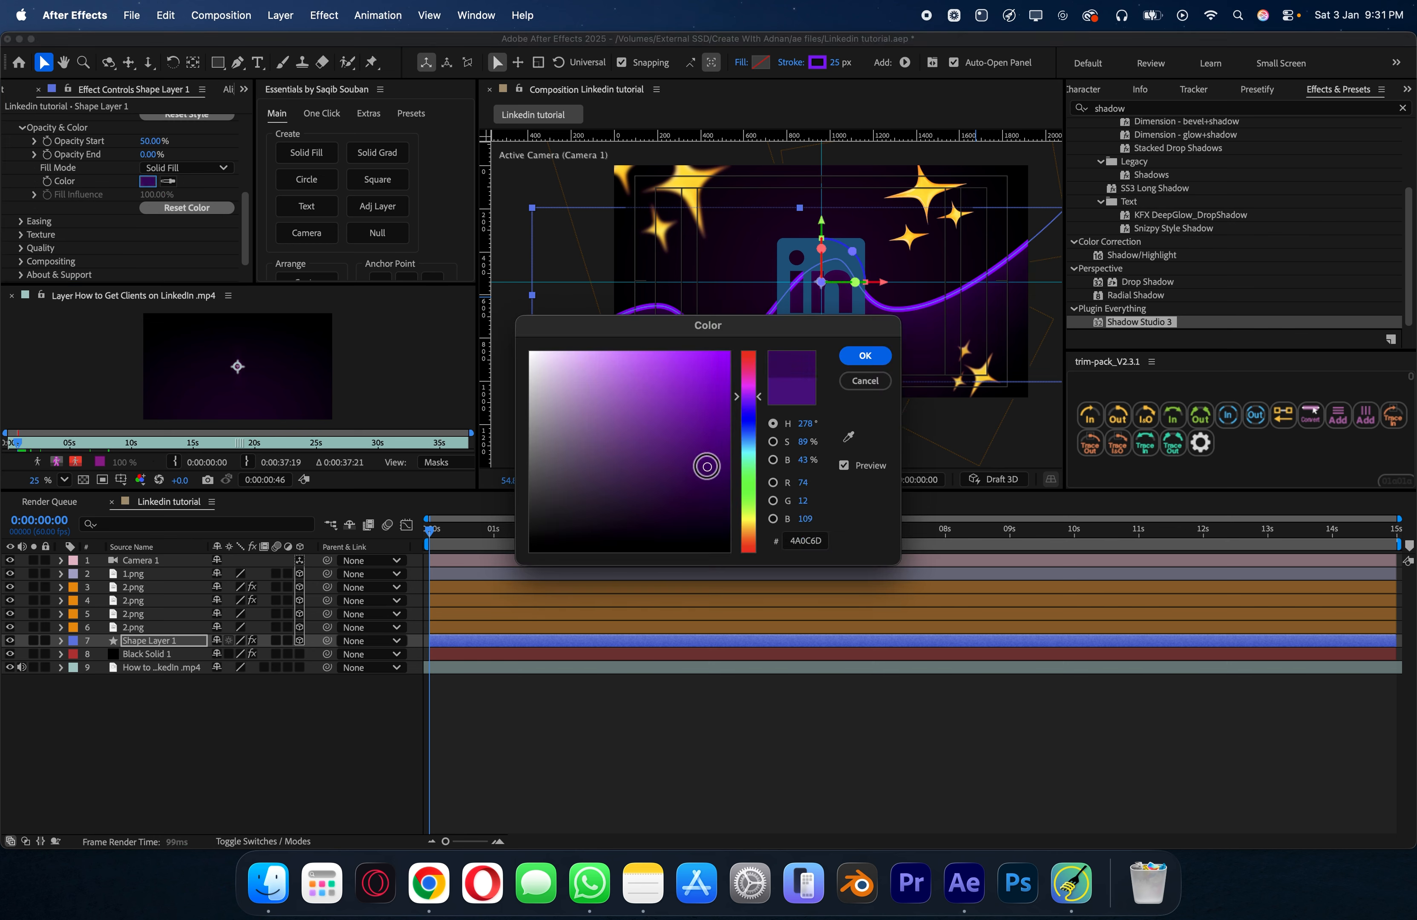
click(864, 355)
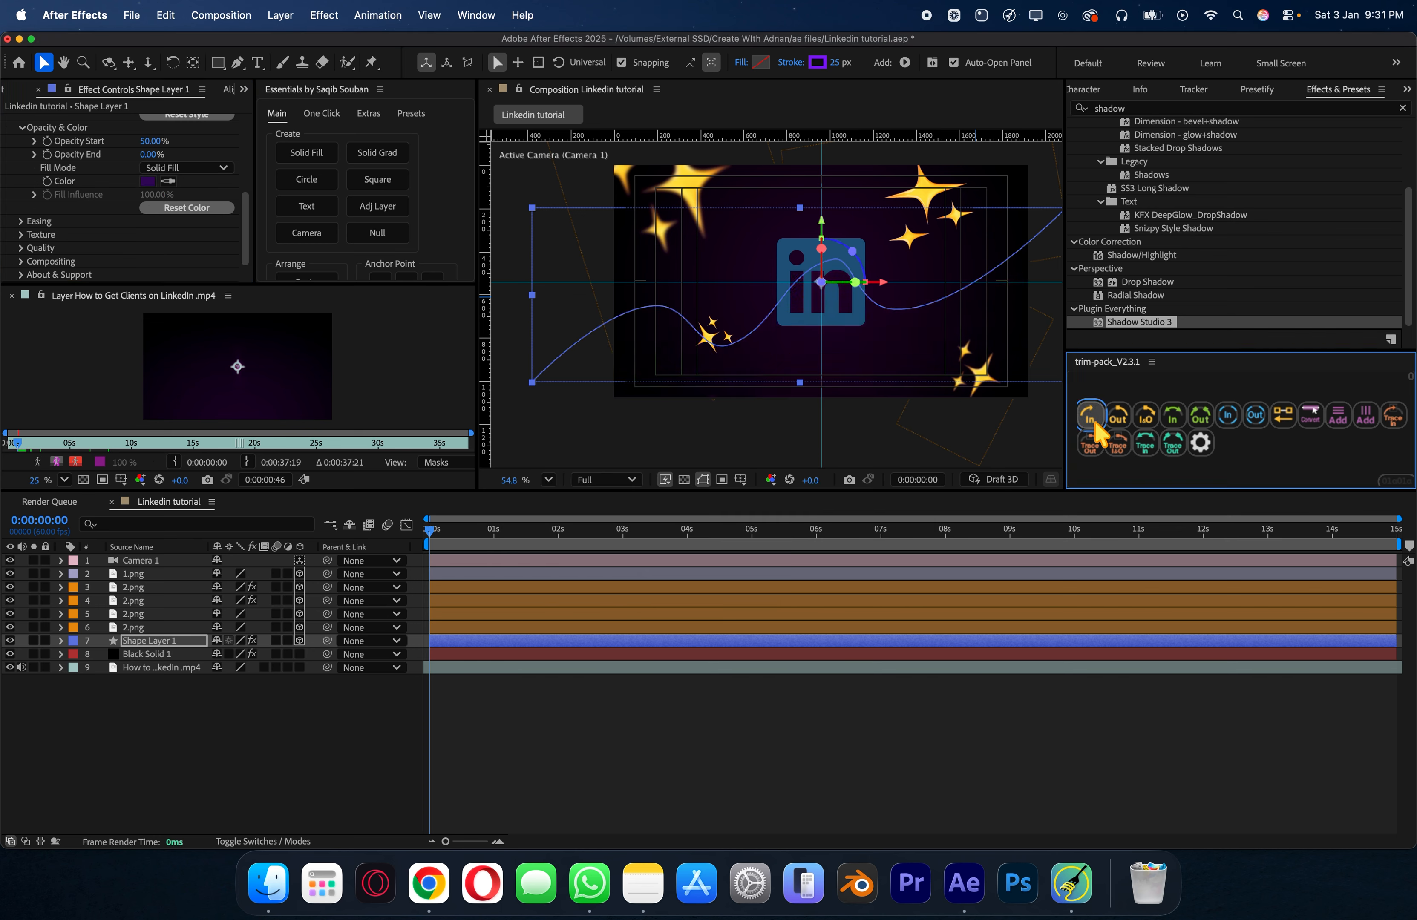
Step: Reveal the wave's trim End keyframes, move the last one to about 0:00:00:54, and preview the animation
click(548, 480)
click(567, 505)
key(u)
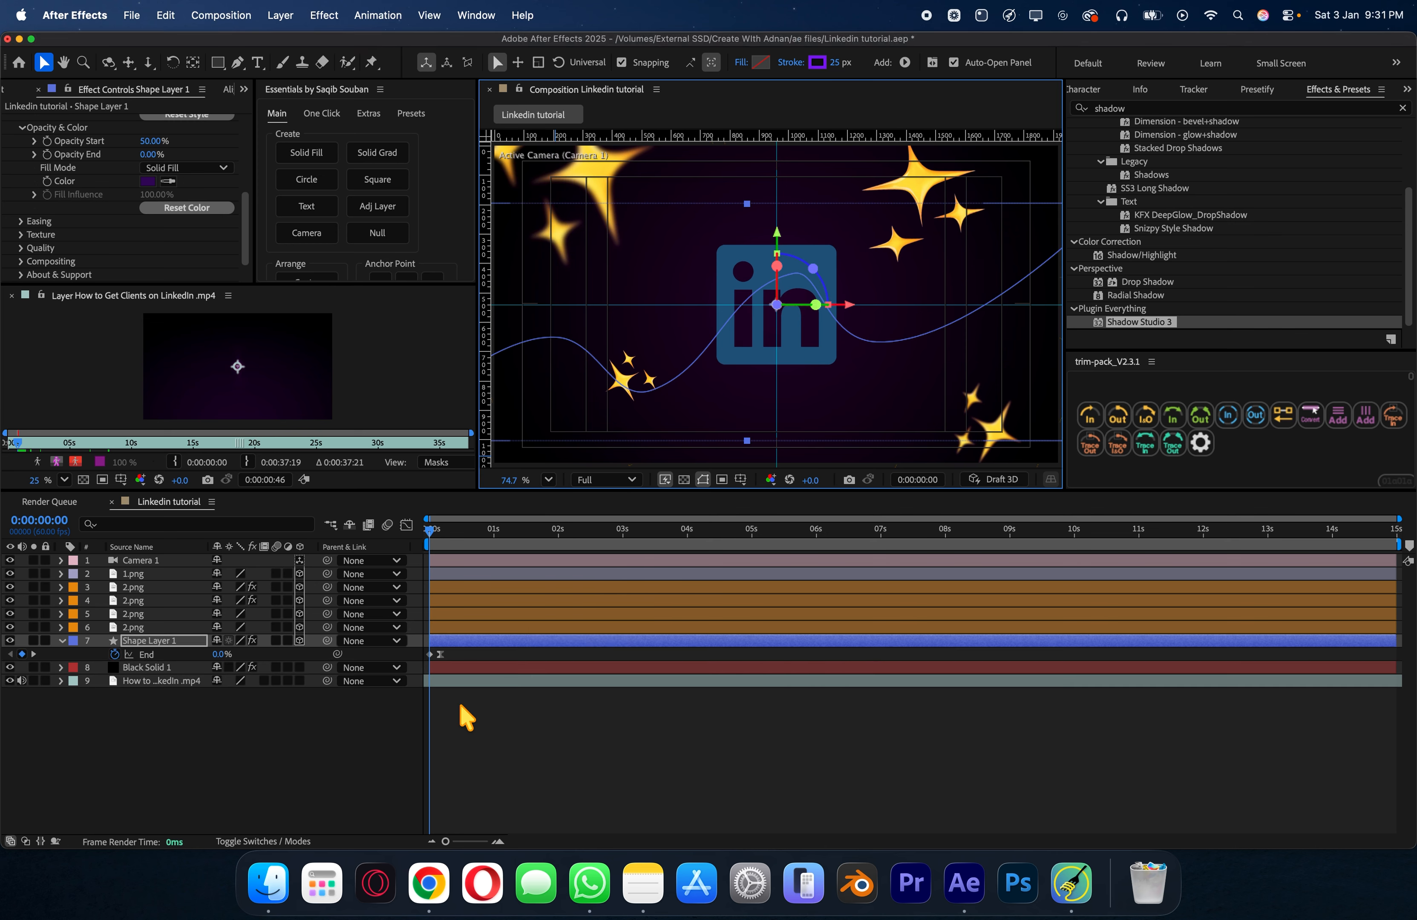
scroll(486, 726, up, 2)
drag(591, 840, 455, 830)
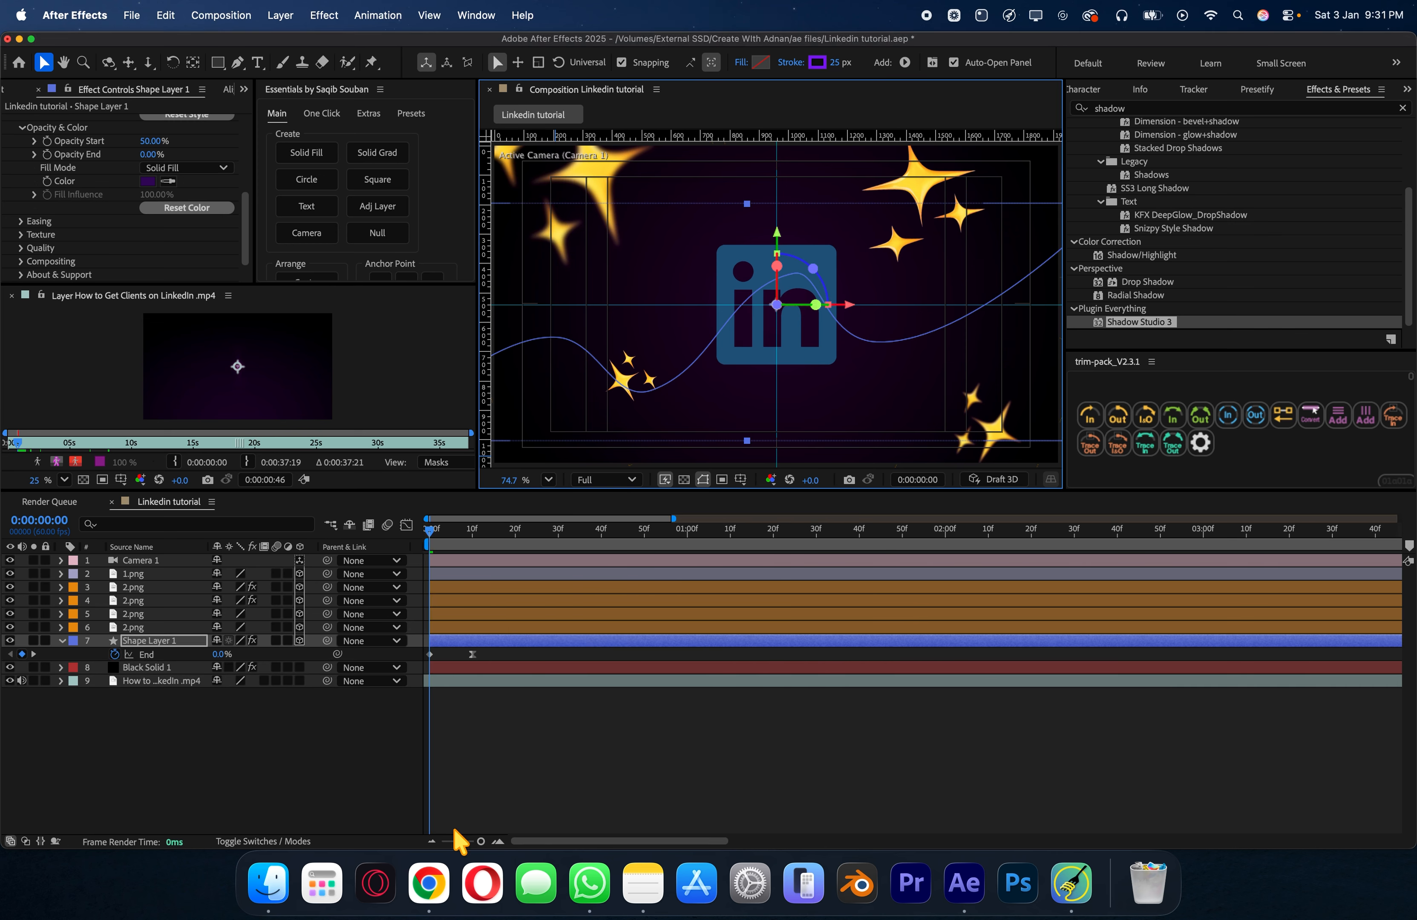
drag(472, 654, 661, 655)
key(space)
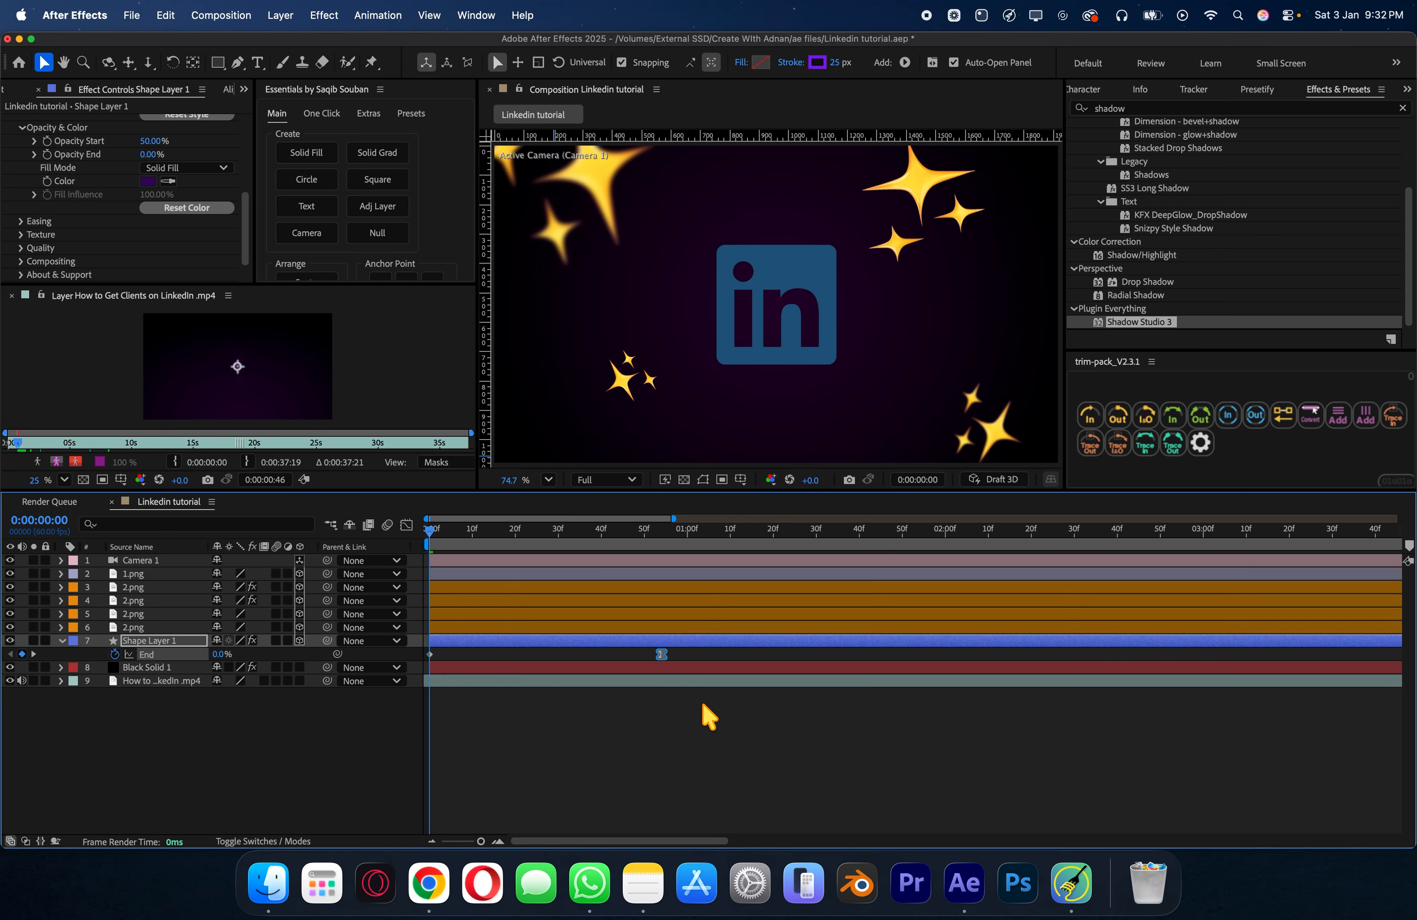
key(space)
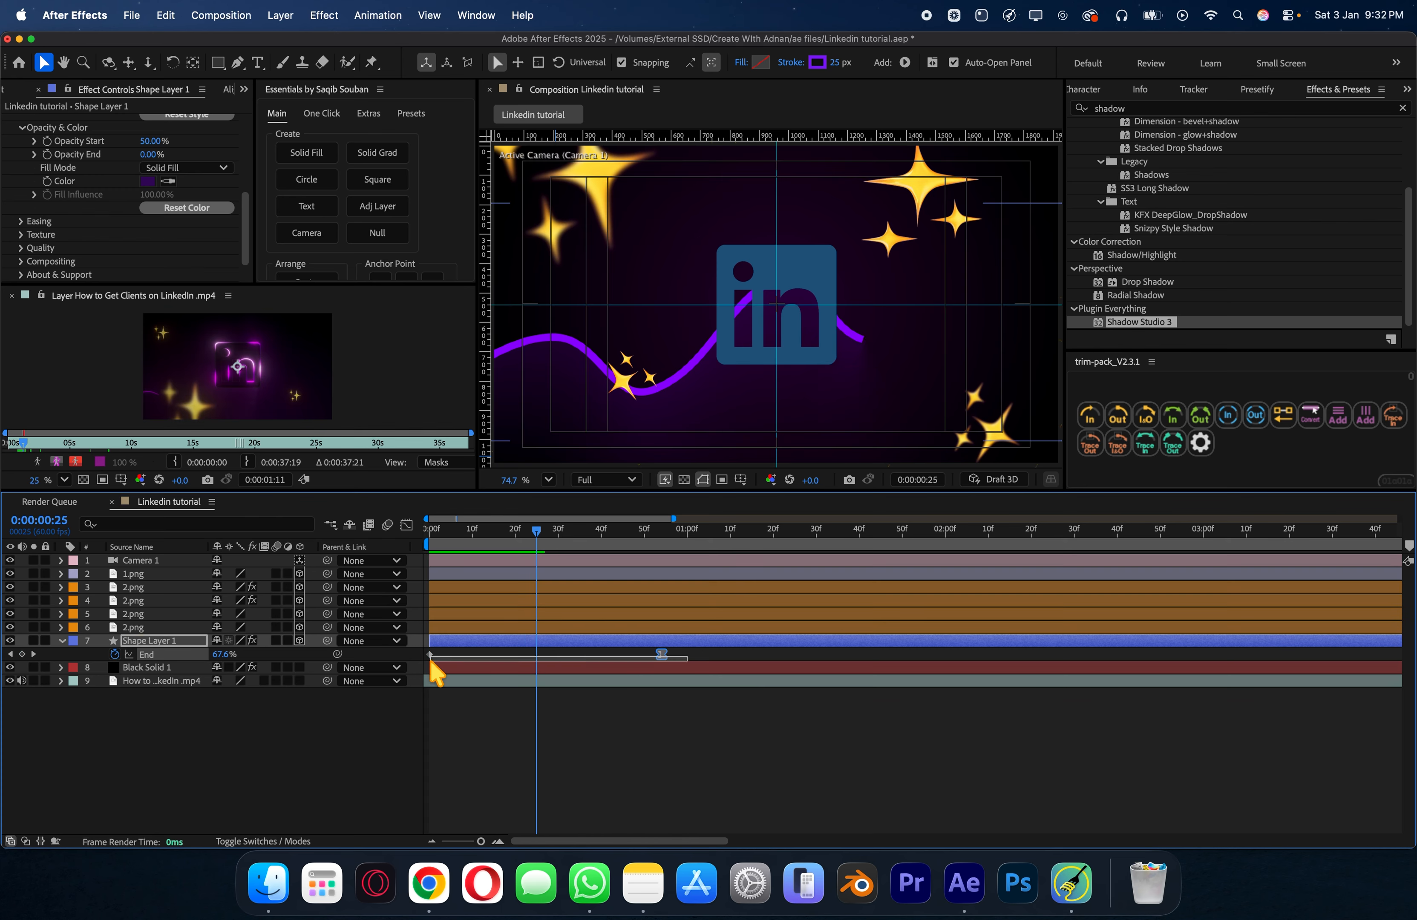
Step: Easy-ease both End keyframes and stretch the last keyframe's incoming influence to 100% in the speed graph
key(F9)
click(406, 524)
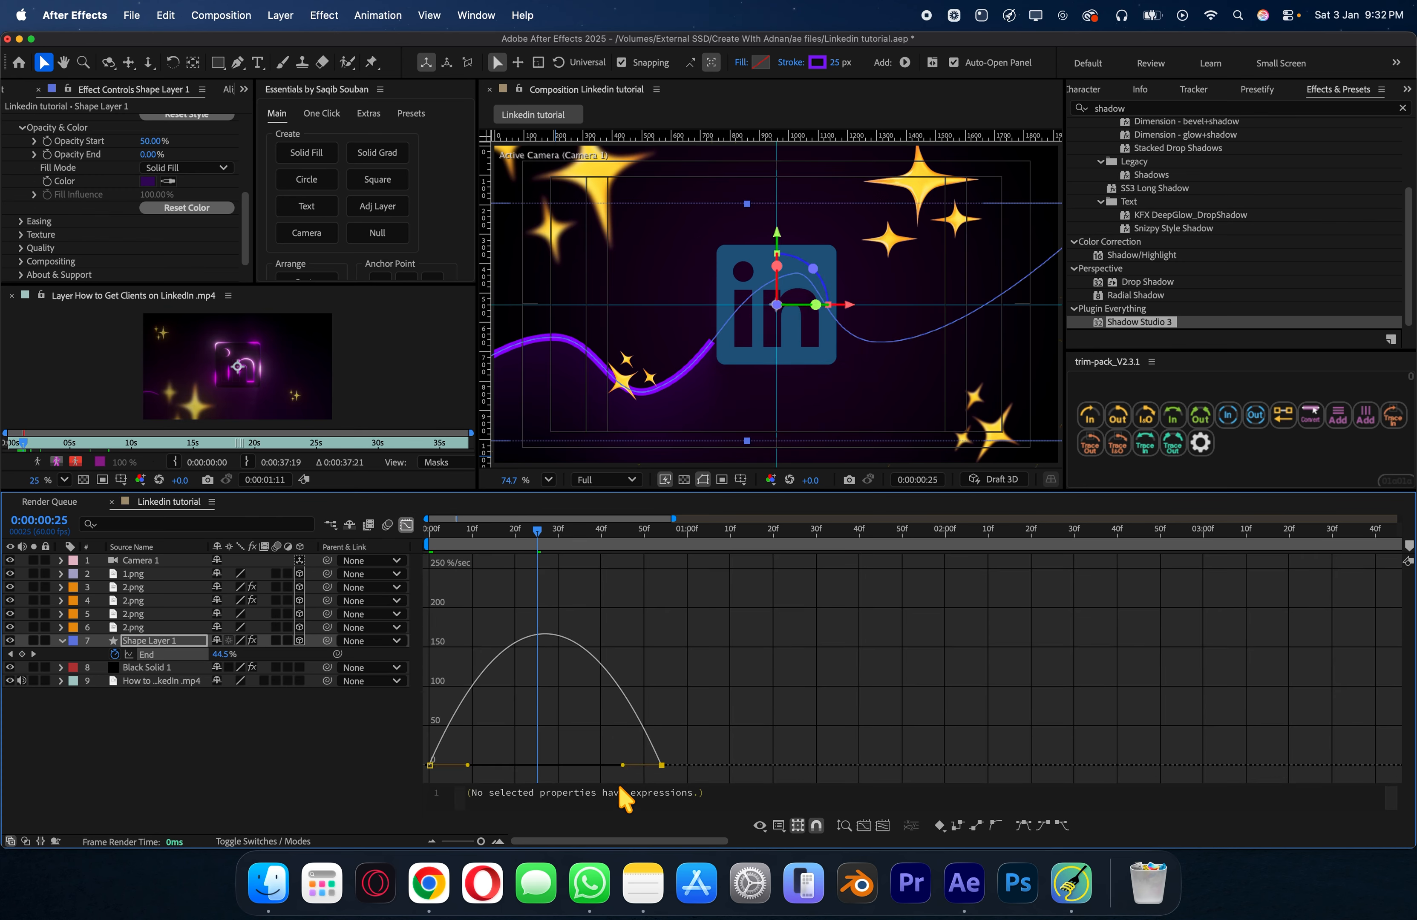
drag(623, 764, 499, 765)
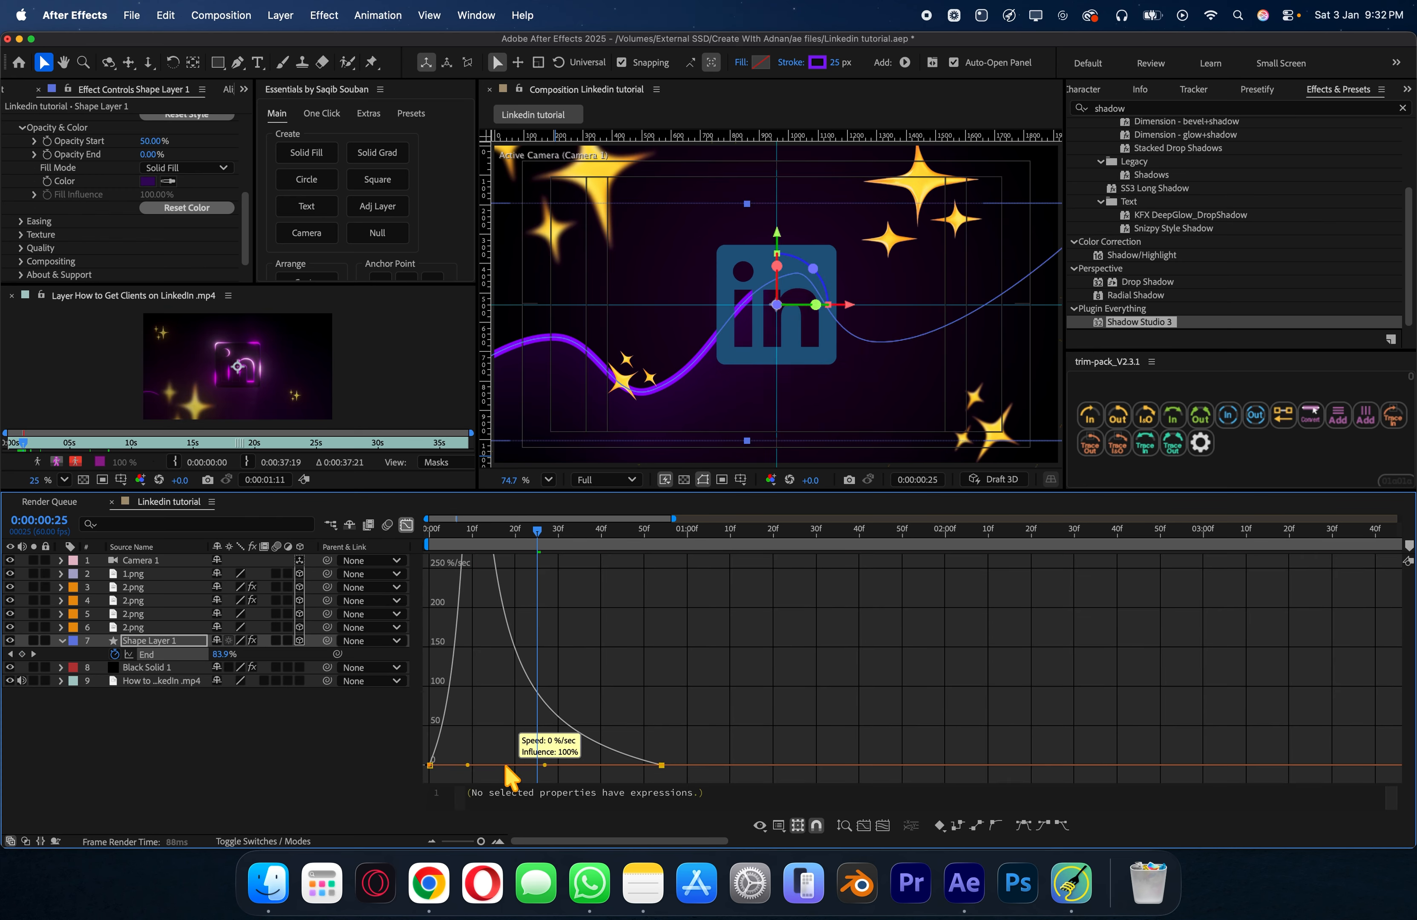
Step: Close the graph editor and scrub through the wave animation to 0:00:00:38
click(406, 525)
click(524, 544)
drag(523, 545, 591, 560)
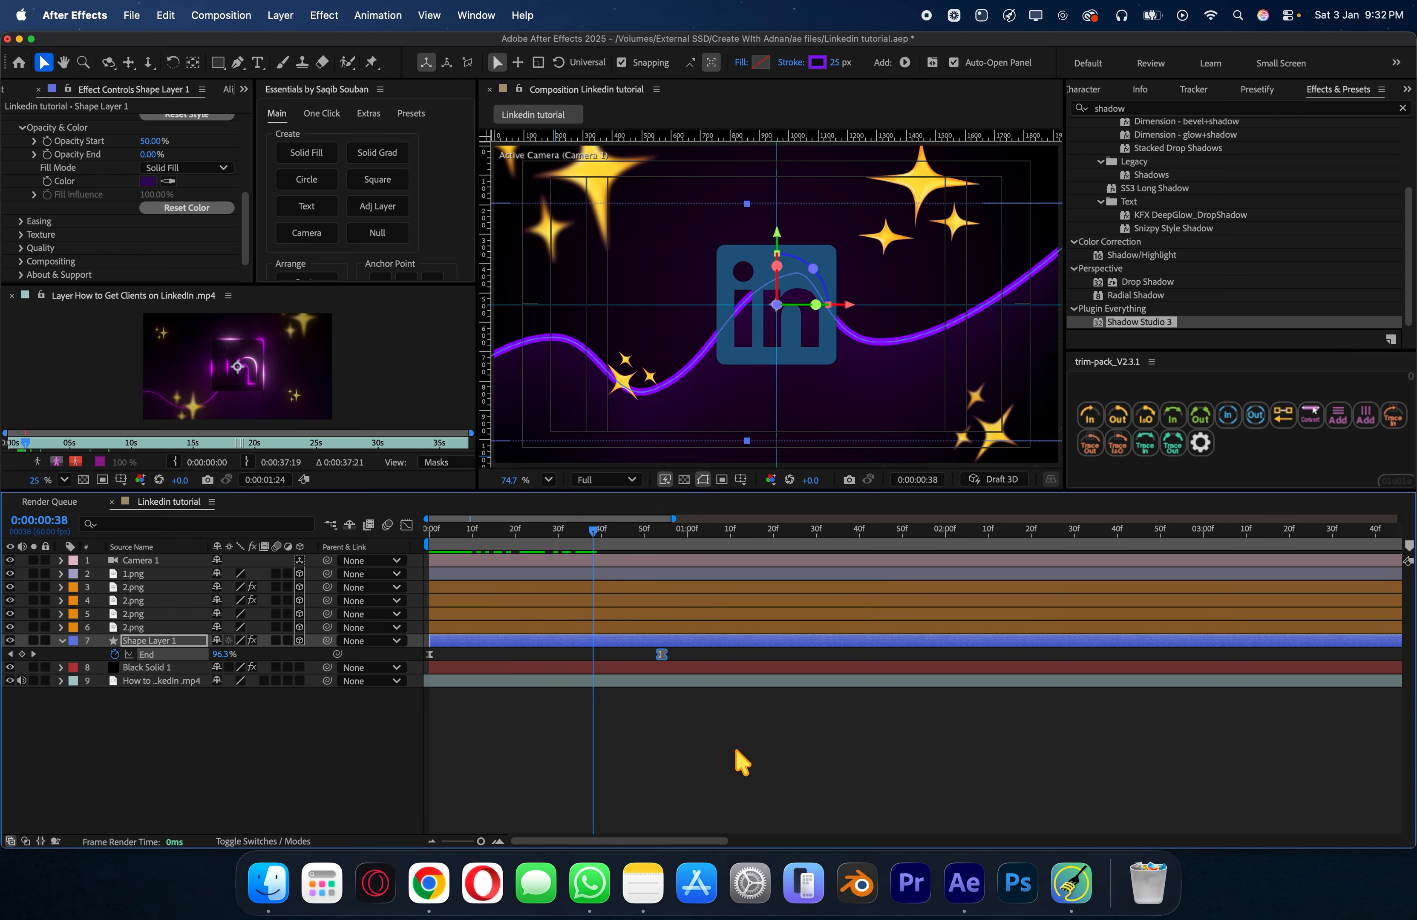
click(740, 759)
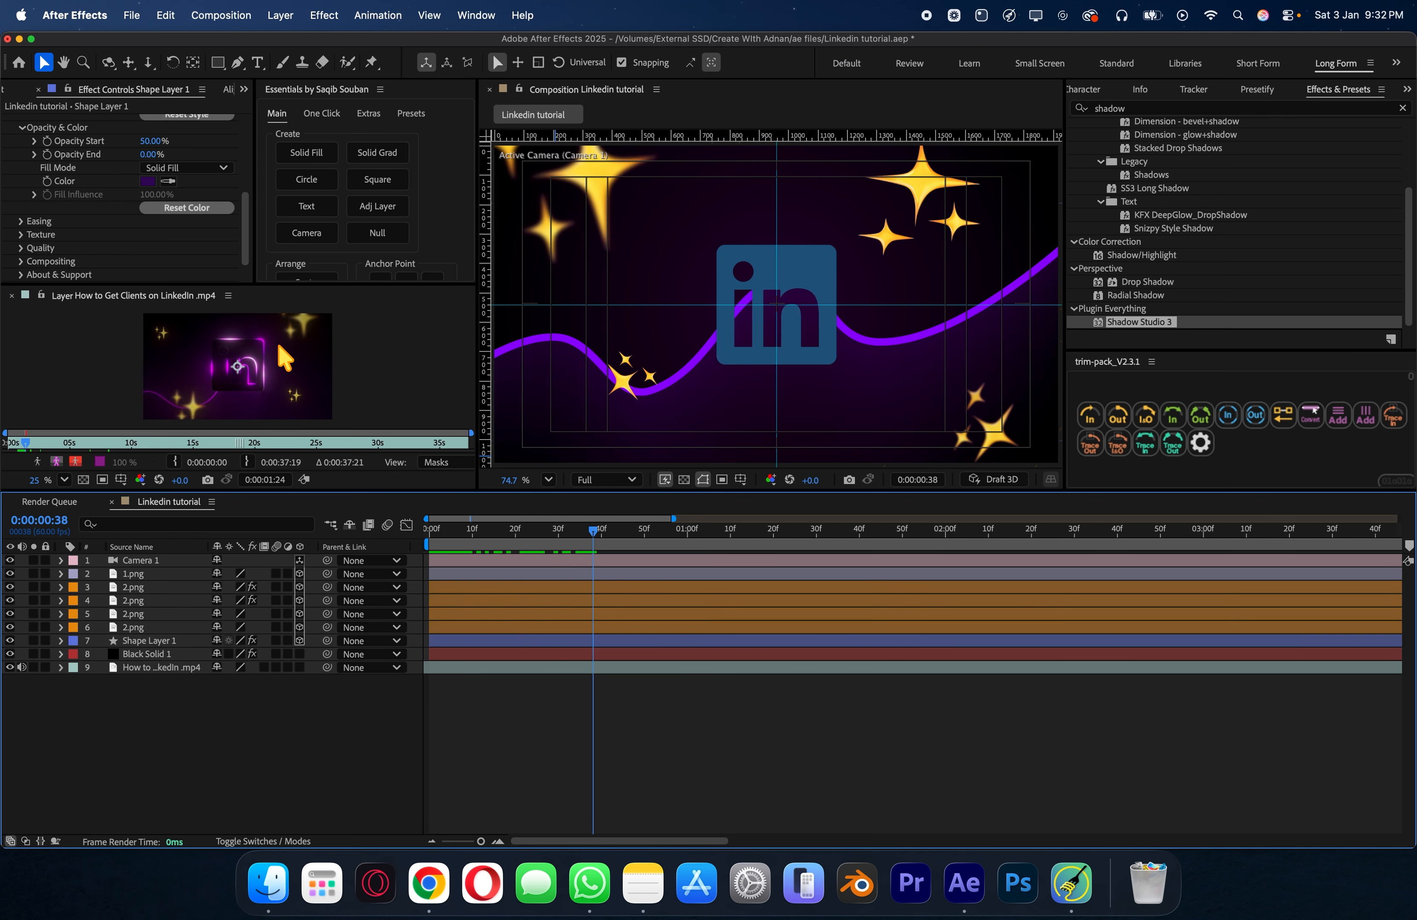
Step: Apply a Fill effect to the 1.png logo layer and set its color to near-black
click(1221, 107)
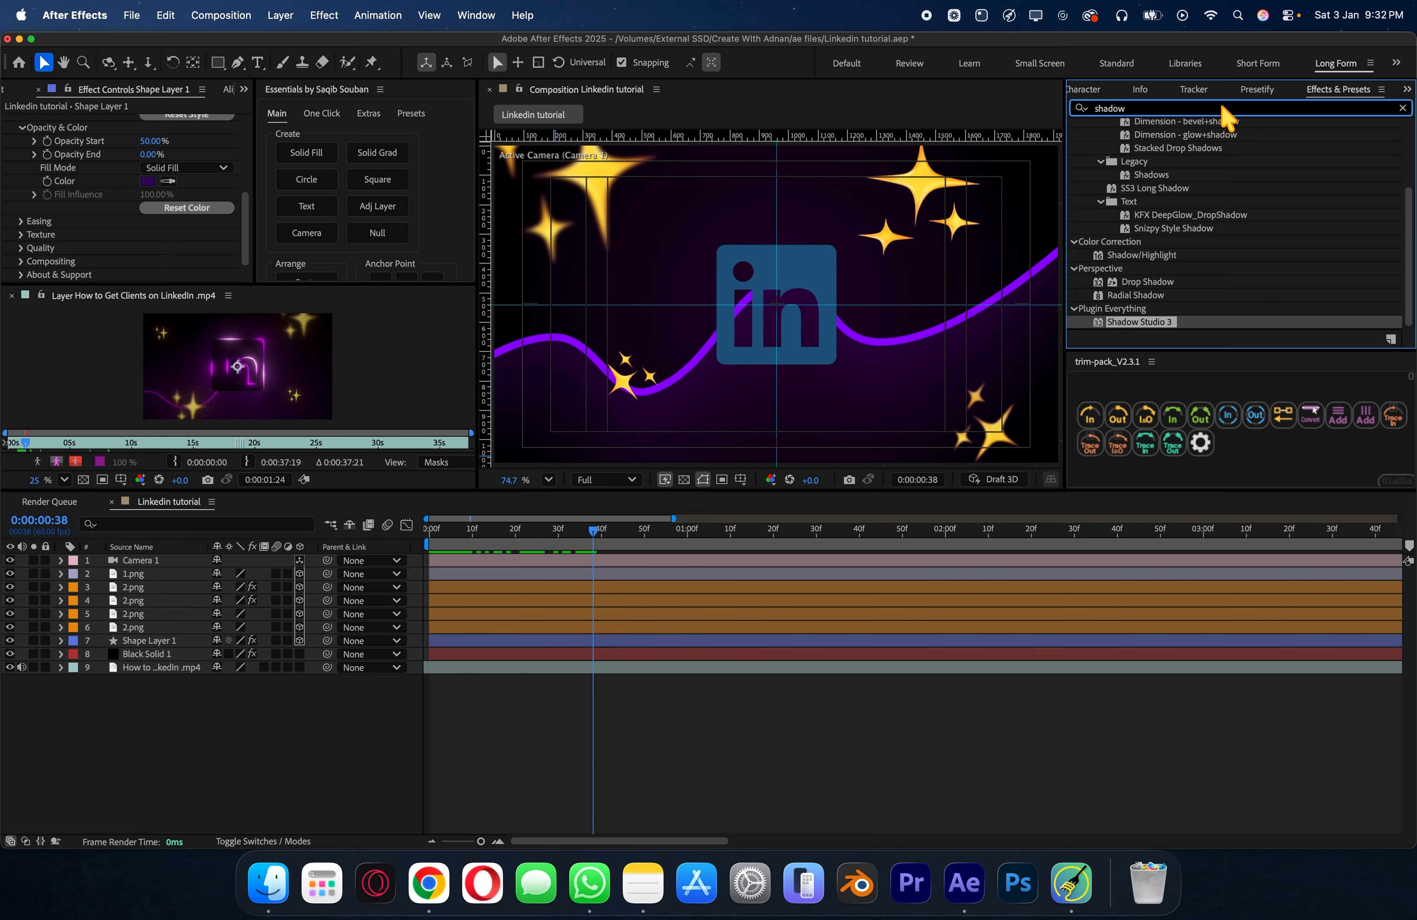
text(fill)
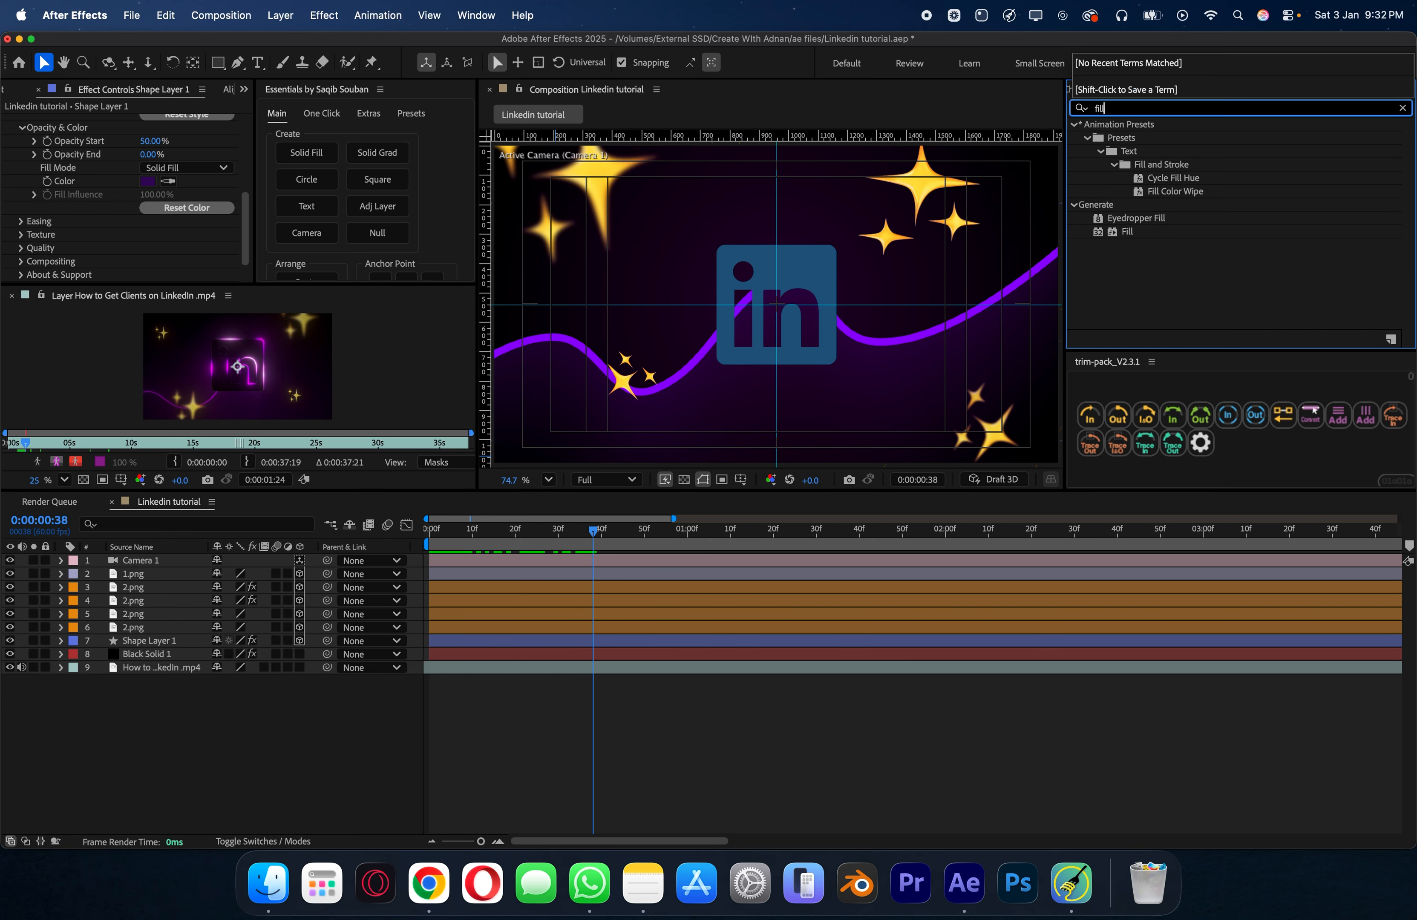
drag(1127, 235, 525, 575)
click(148, 160)
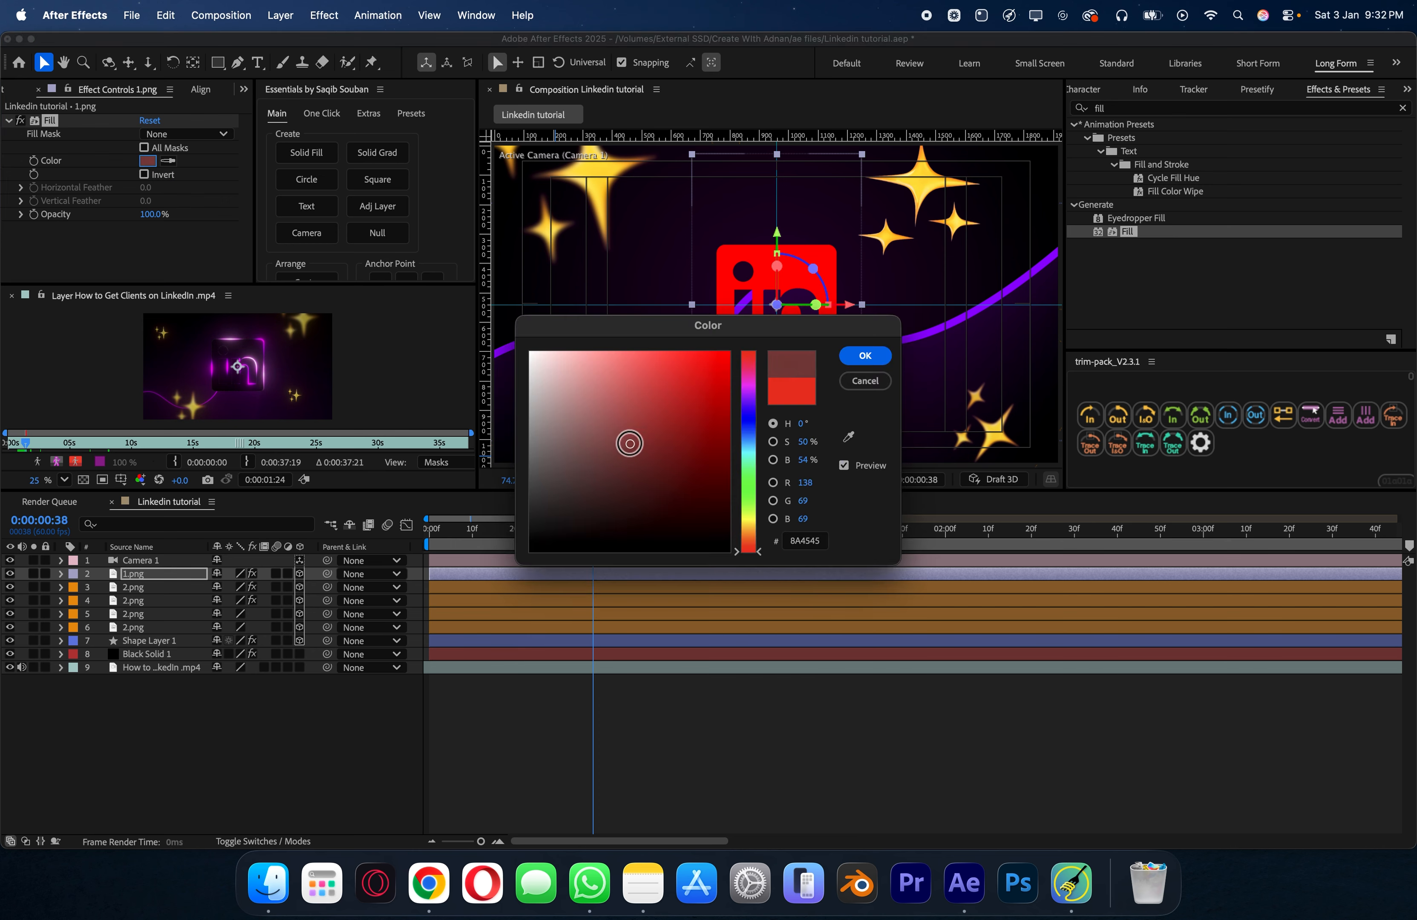
drag(630, 443, 715, 484)
click(867, 358)
Step: Apply CC Light Sweep to the logo with center 173.9, 790.9, Sweep Intensity 0, Edge Intensity 67, Edge Thickness 6.94 and Width 116.8
click(1130, 108)
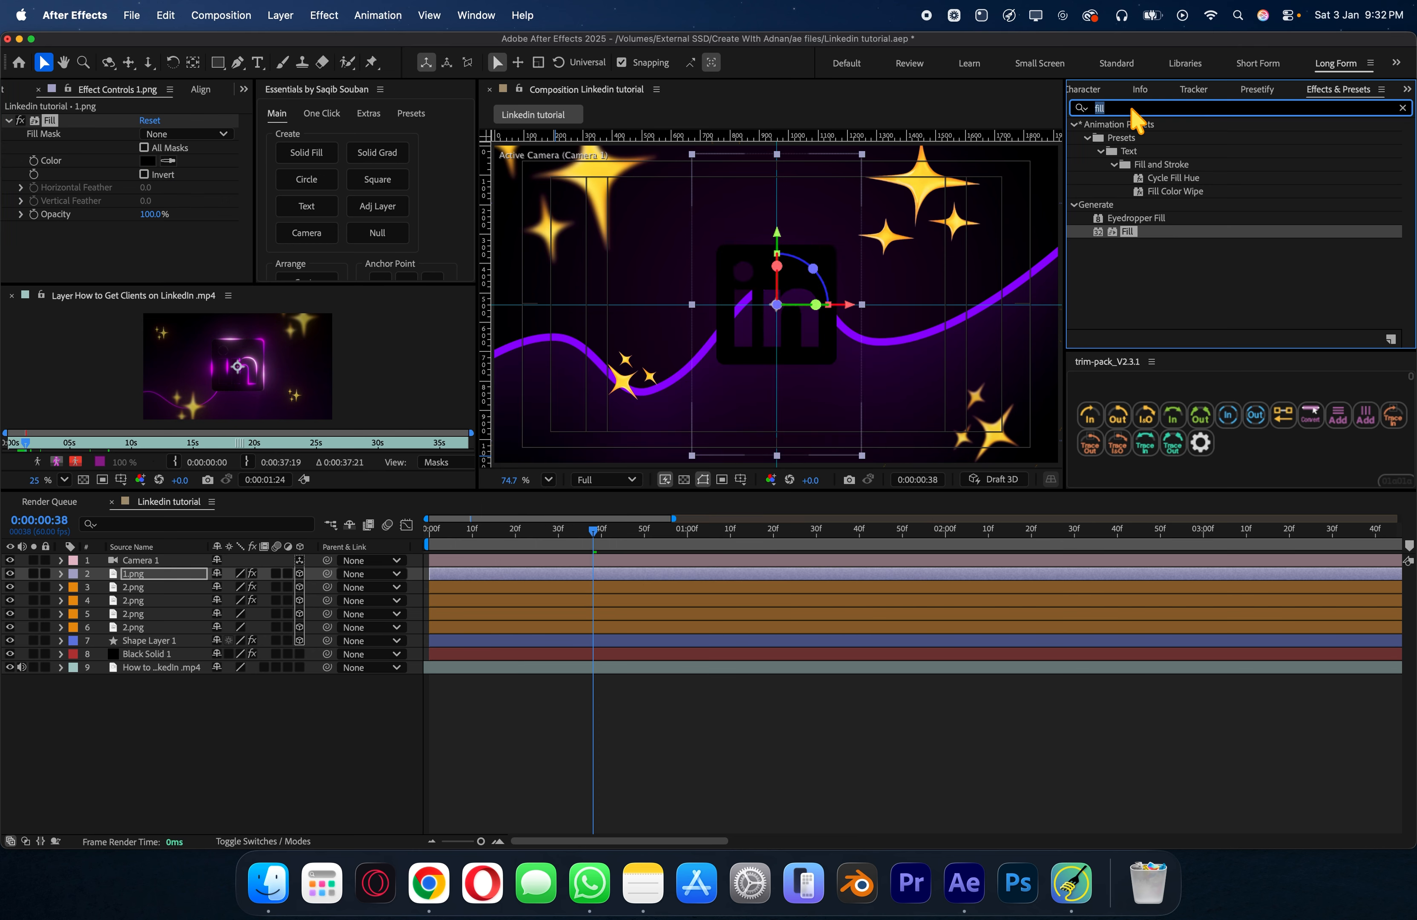
text(light s)
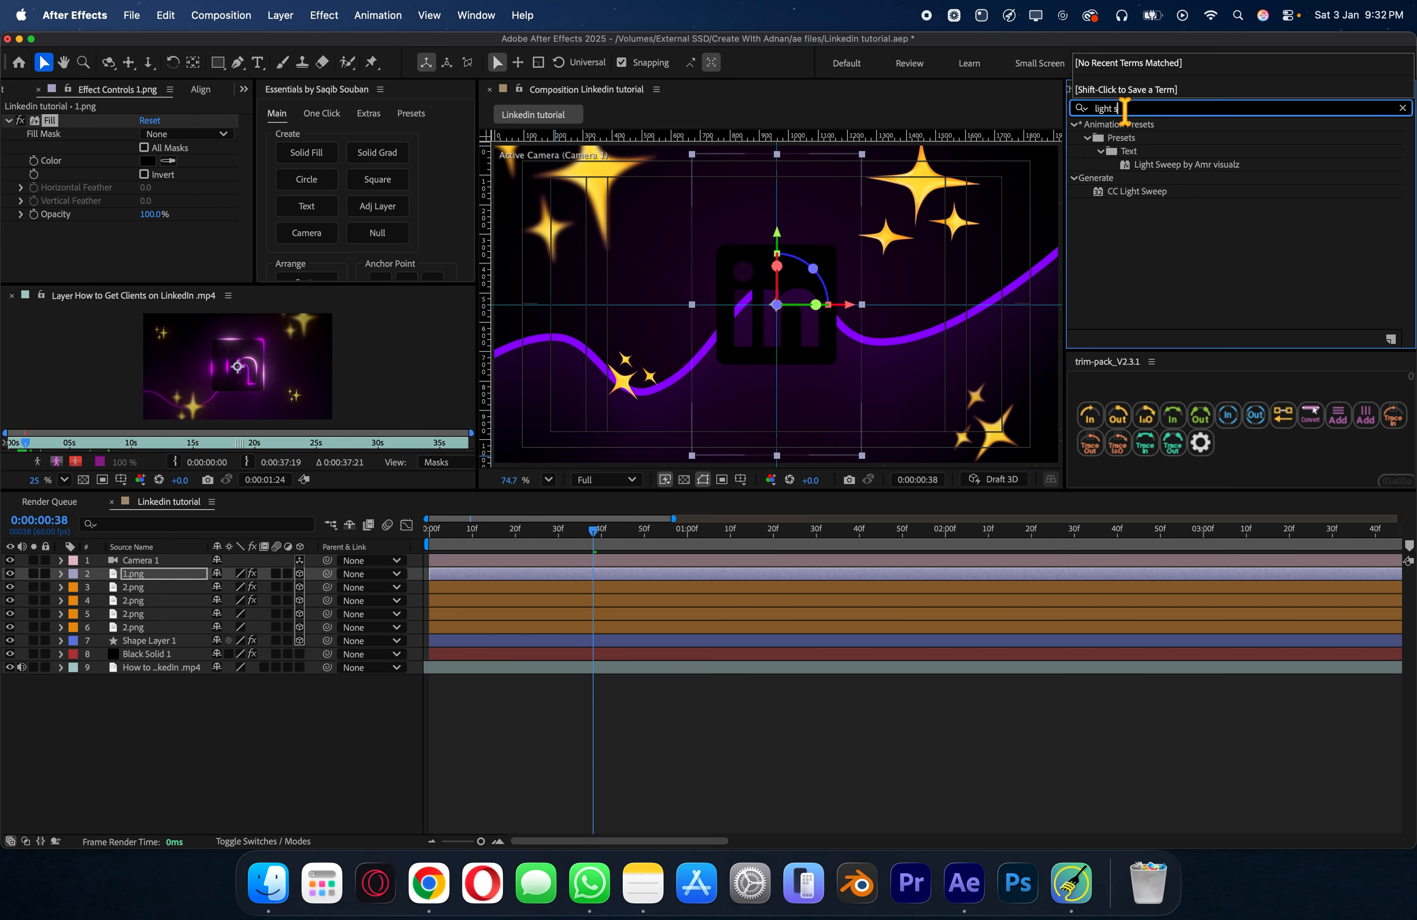
drag(1133, 206, 148, 259)
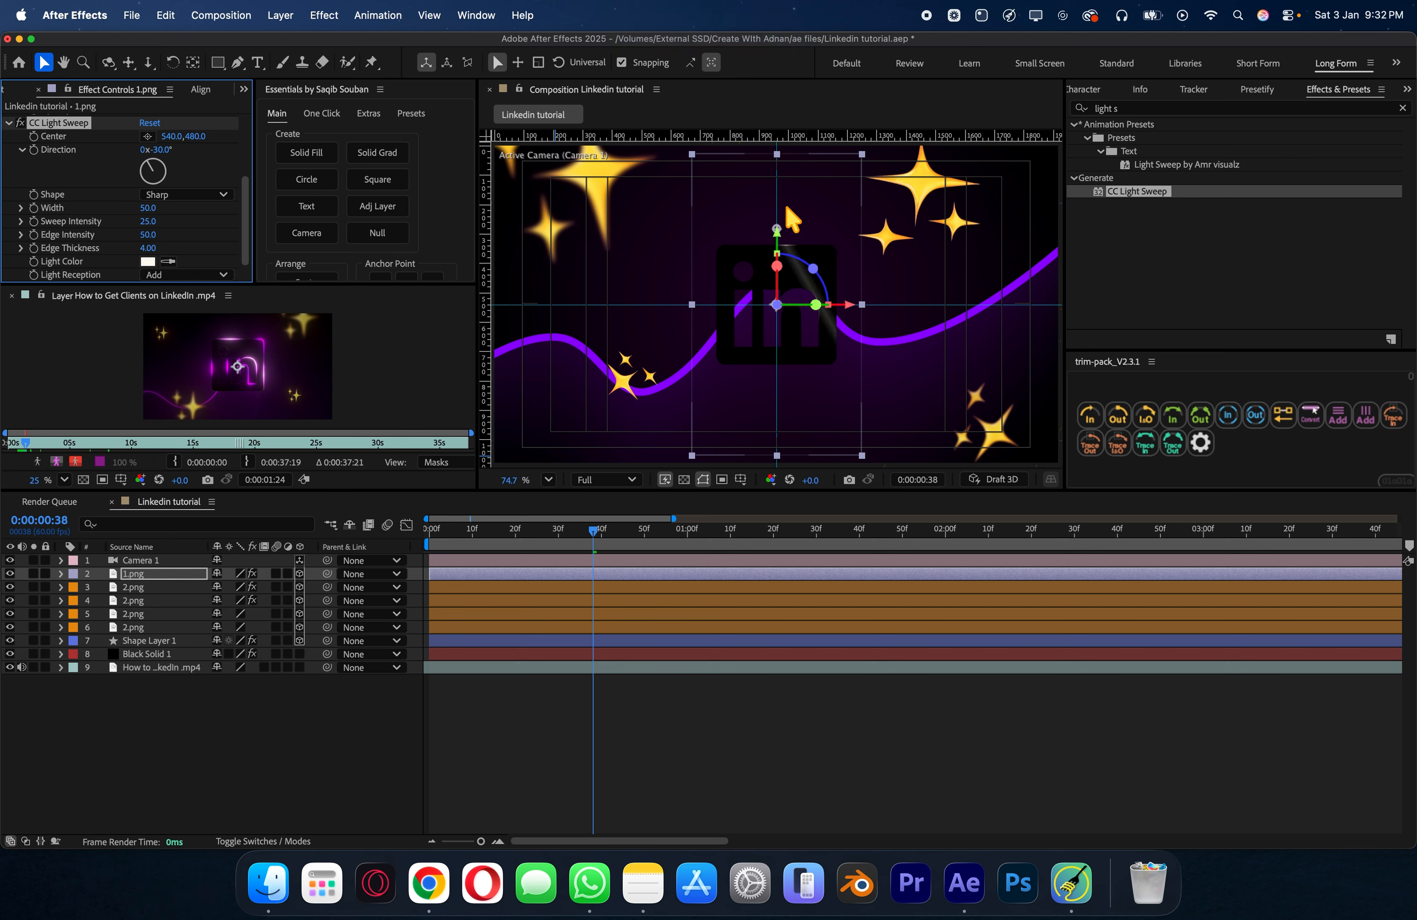
drag(775, 227, 719, 277)
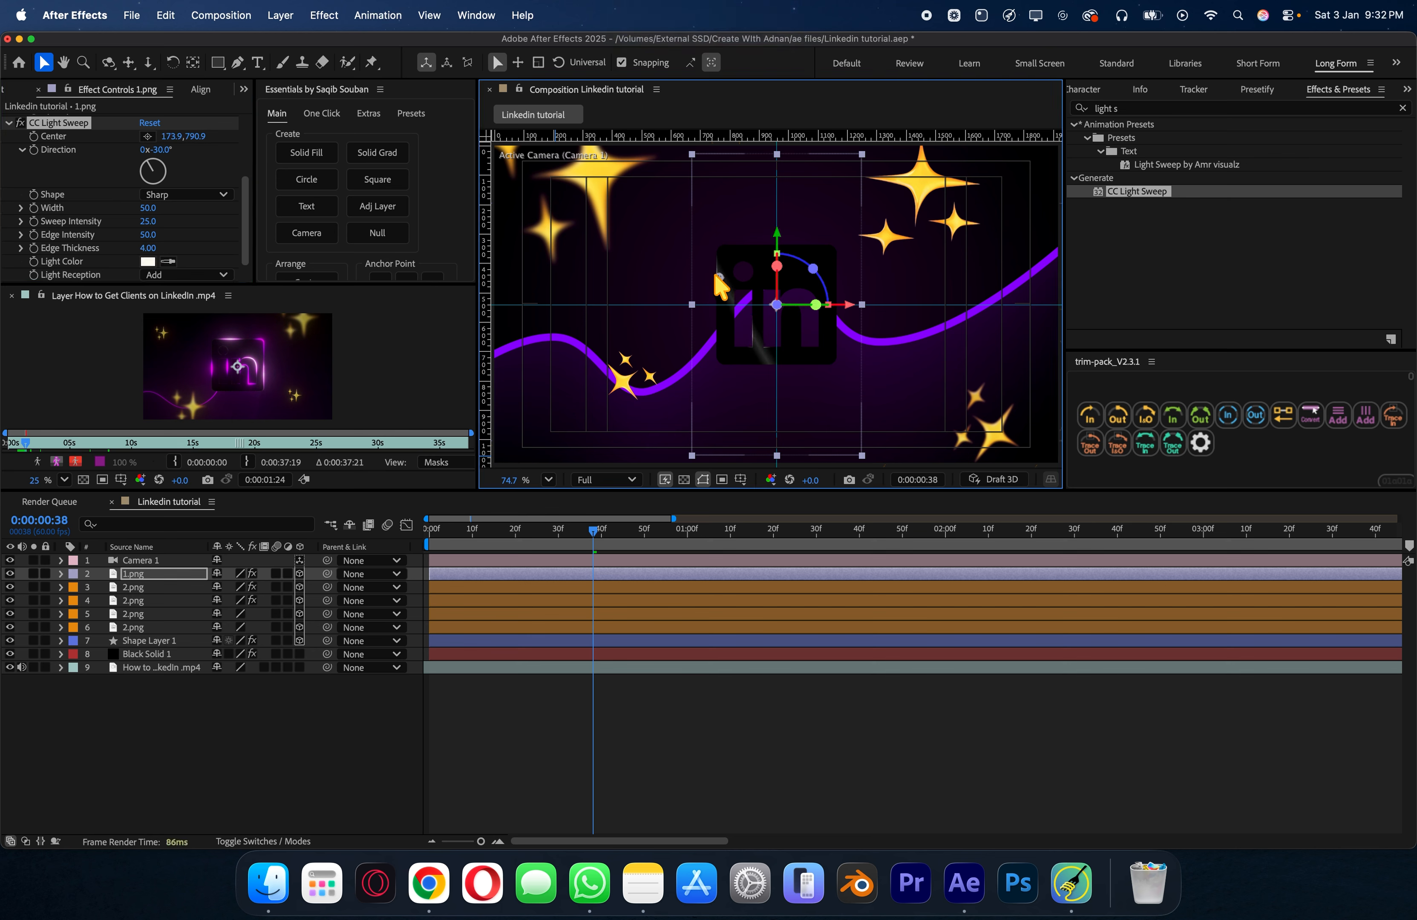
drag(150, 227, 52, 227)
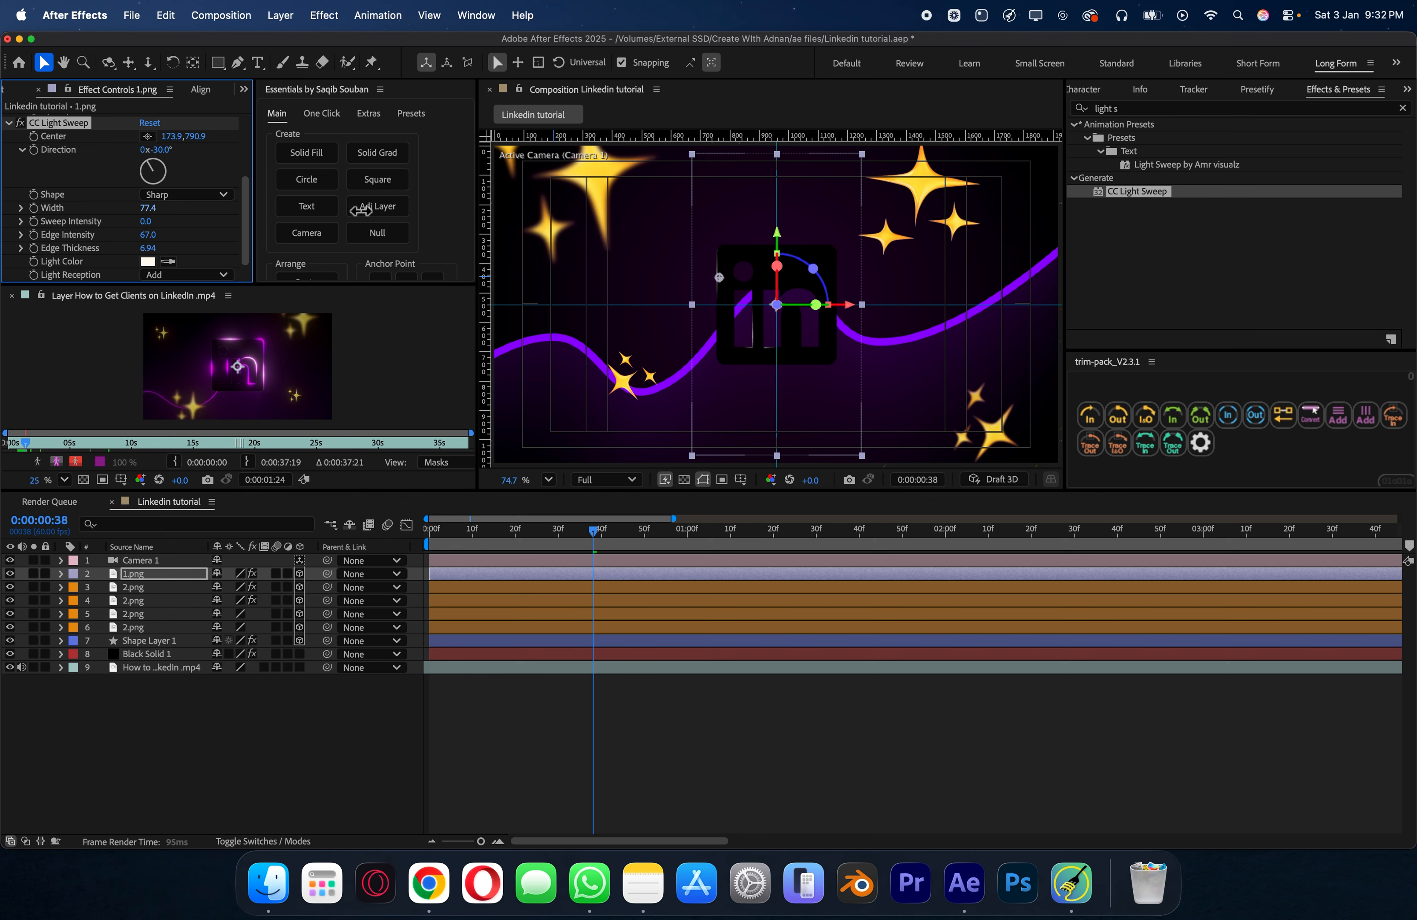
drag(625, 206, 721, 202)
Step: Sample the wave's purple 9700FF as the sweep's light color and raise Edge Intensity to 139.7 and Edge Thickness to 14.67
click(147, 261)
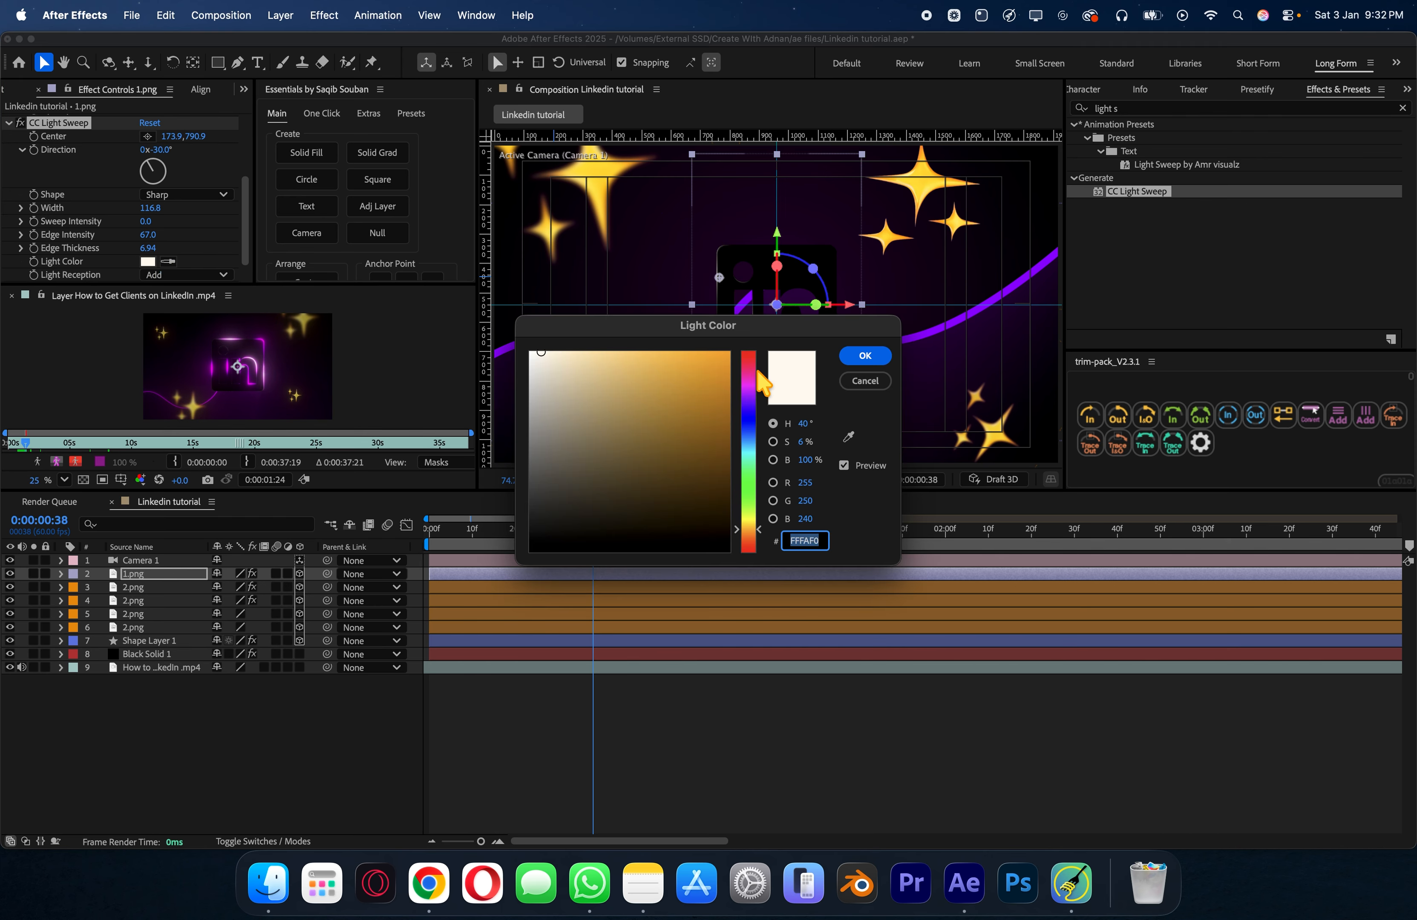
drag(786, 333, 615, 424)
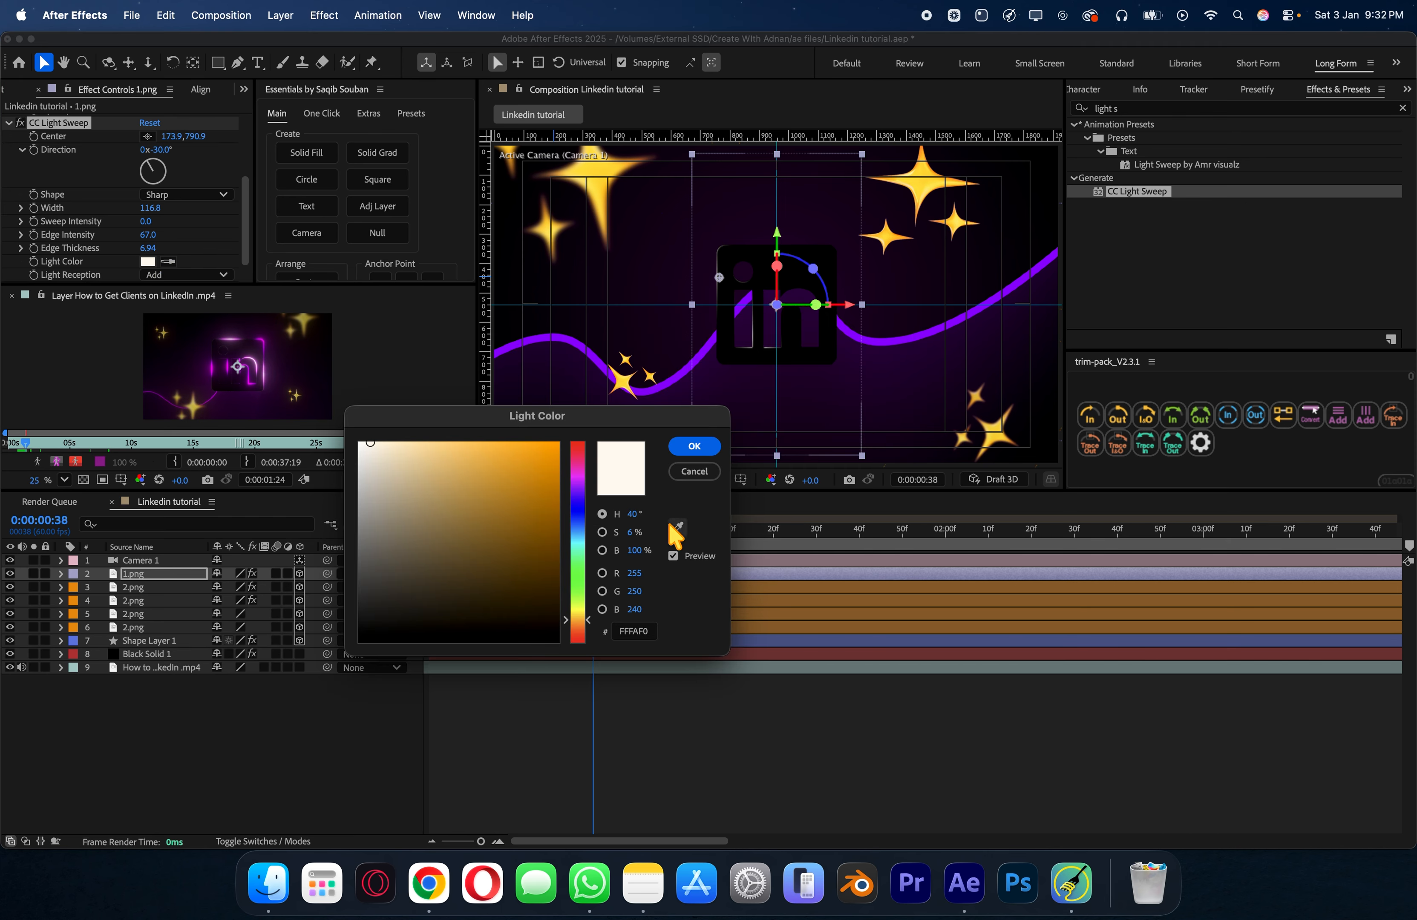
click(677, 527)
click(947, 322)
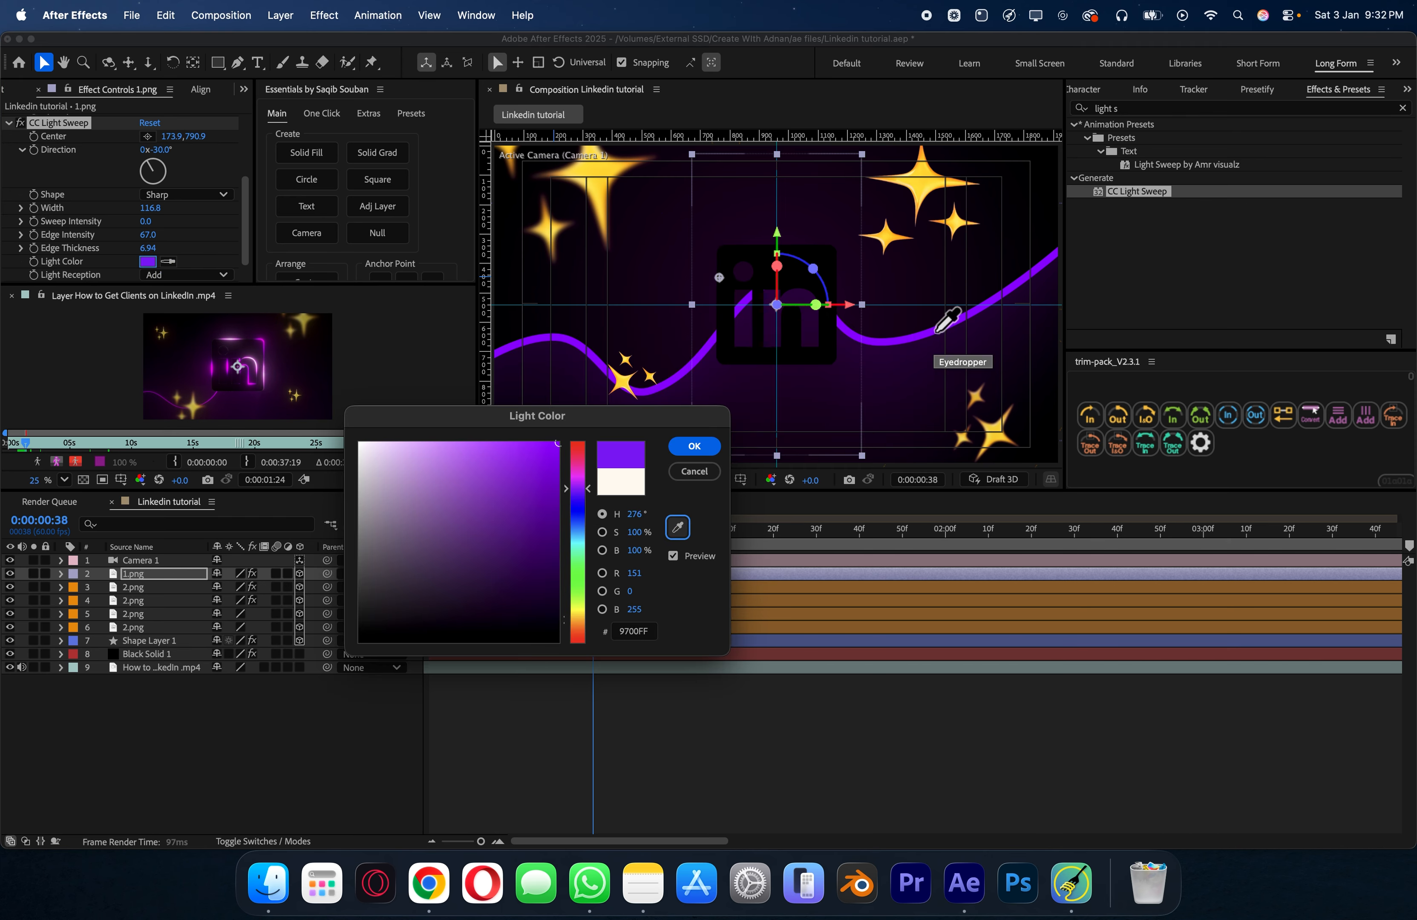
click(694, 447)
click(148, 261)
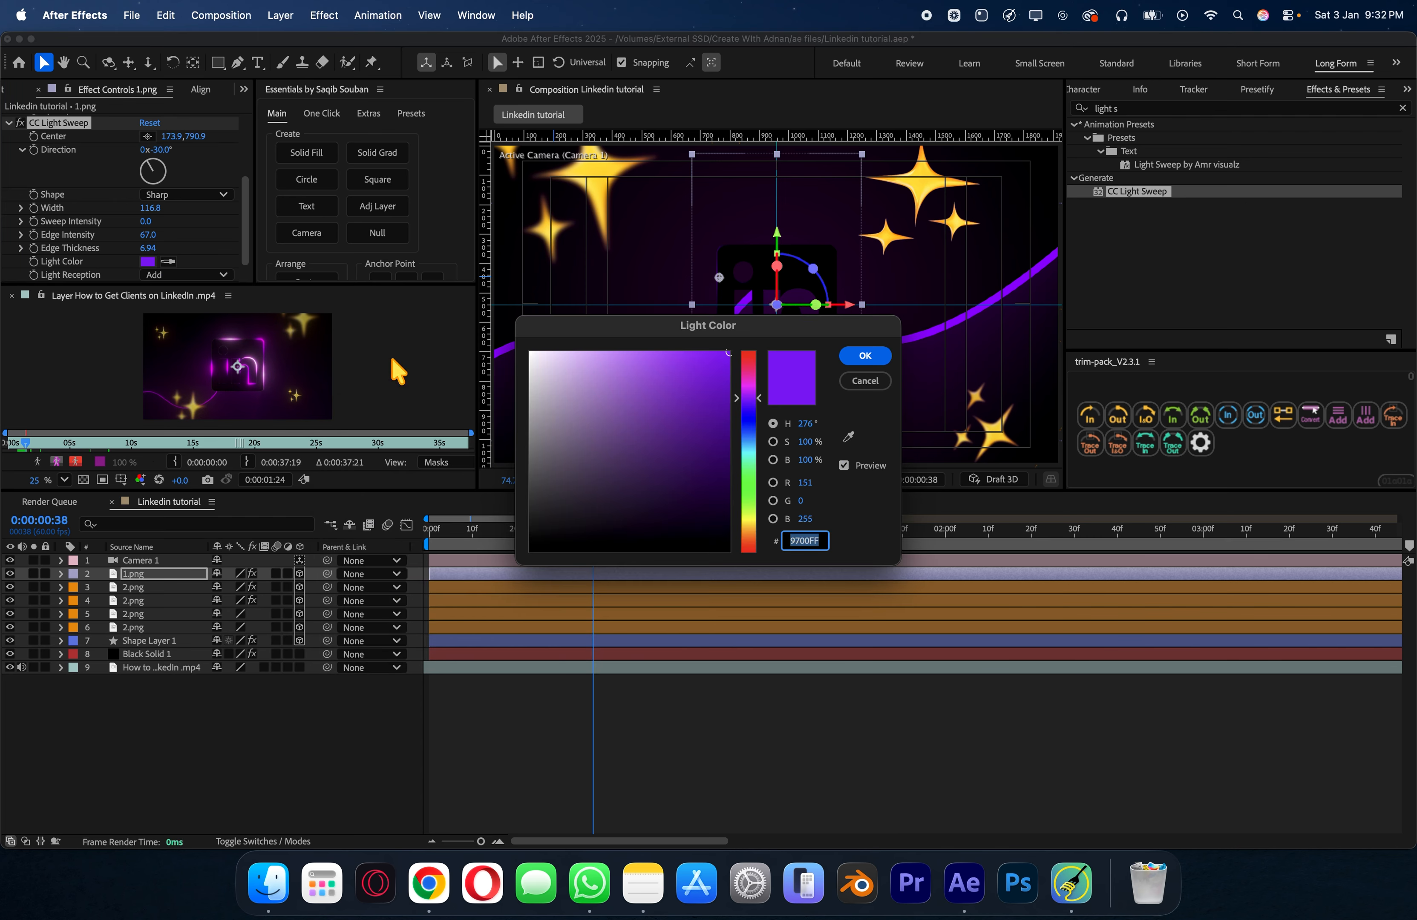
click(864, 355)
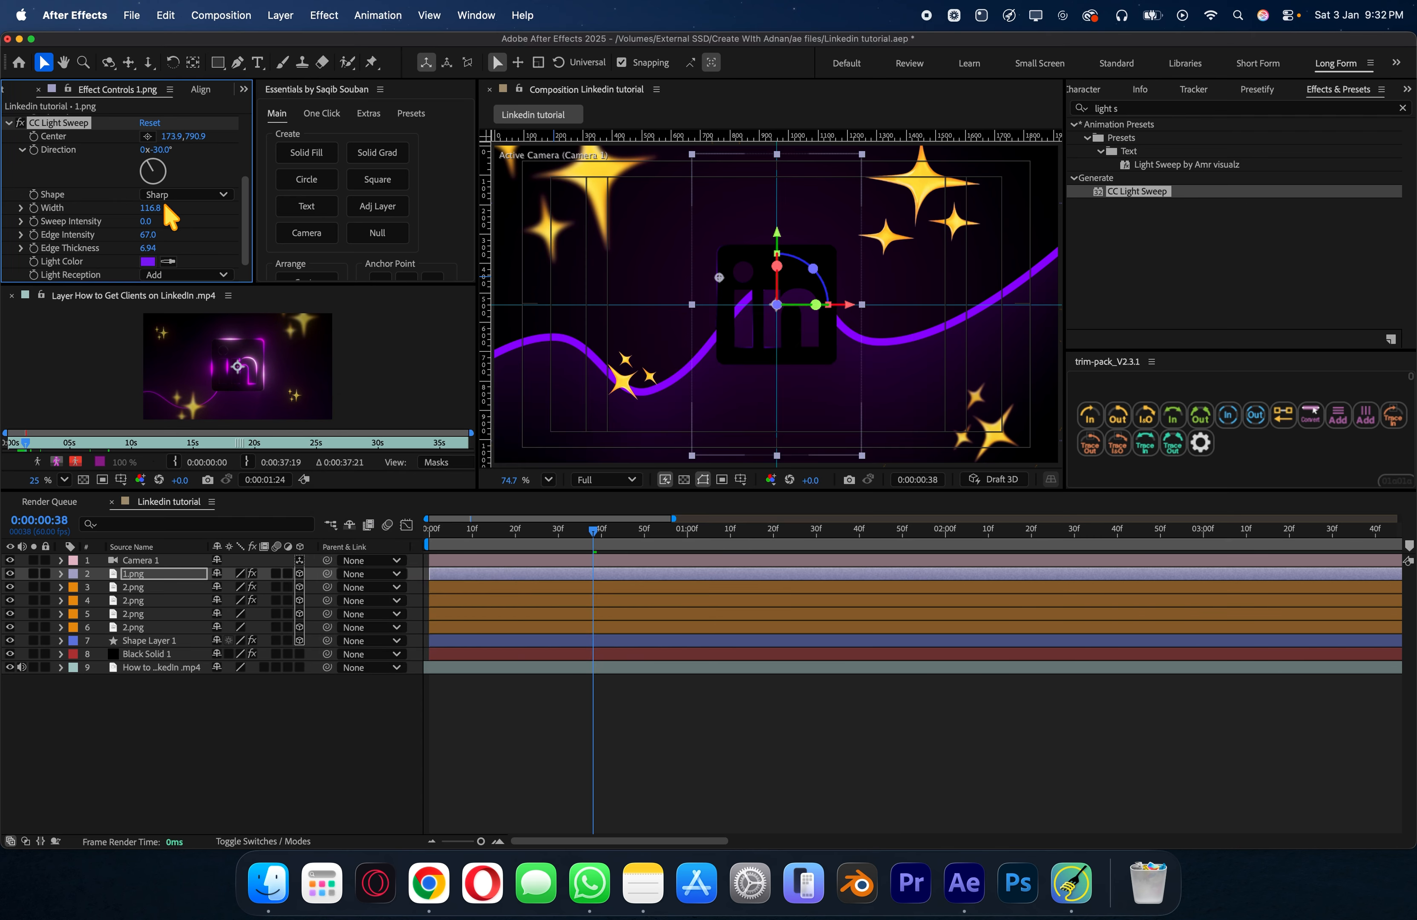
drag(503, 234, 720, 235)
drag(150, 247, 755, 250)
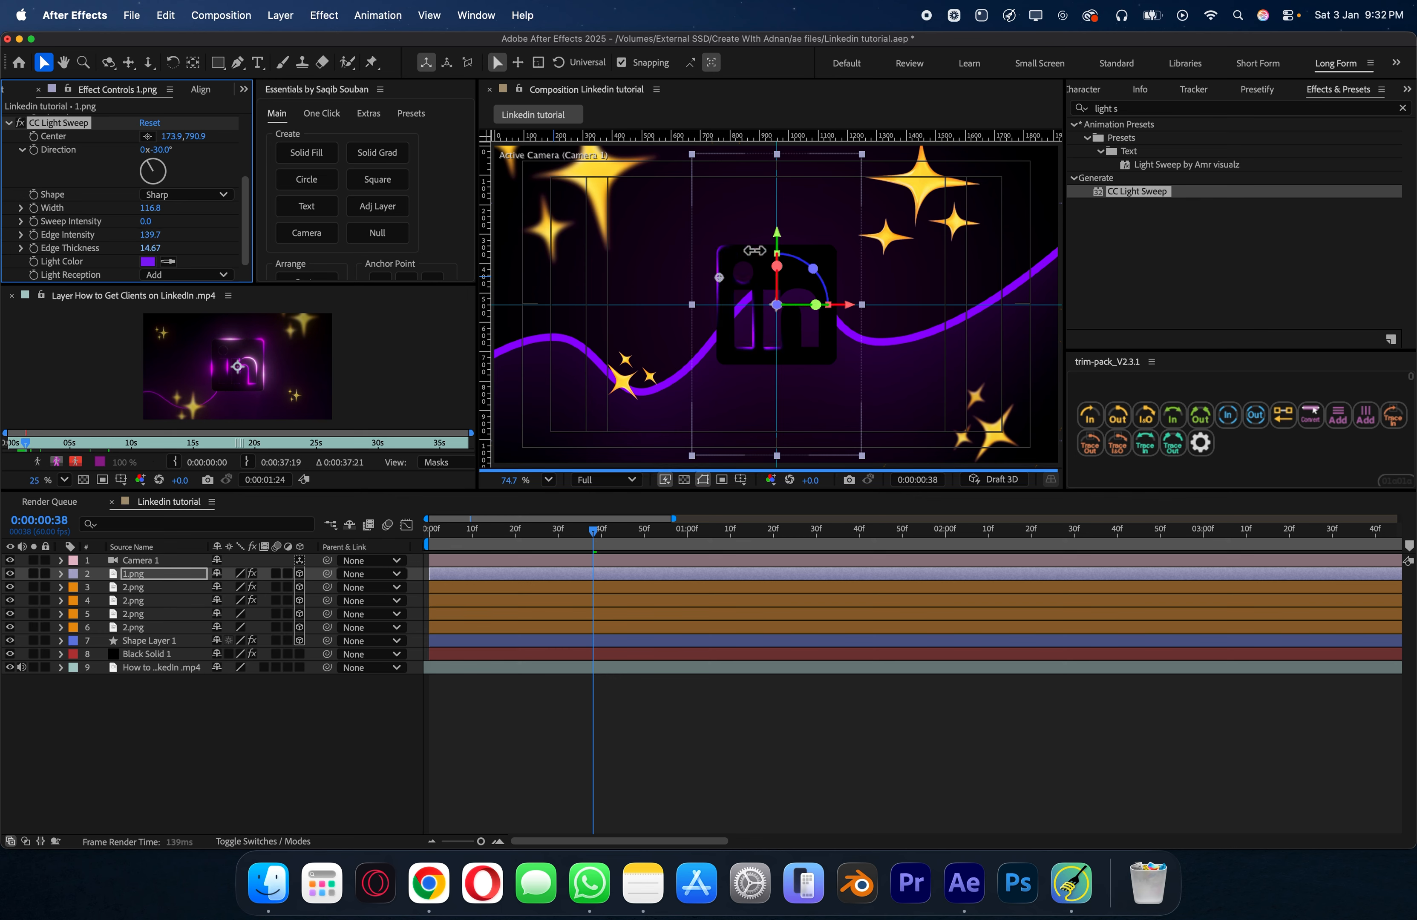
Step: Duplicate the CC Light Sweep effect on the logo and set the copy's direction to 102°
key(super+d)
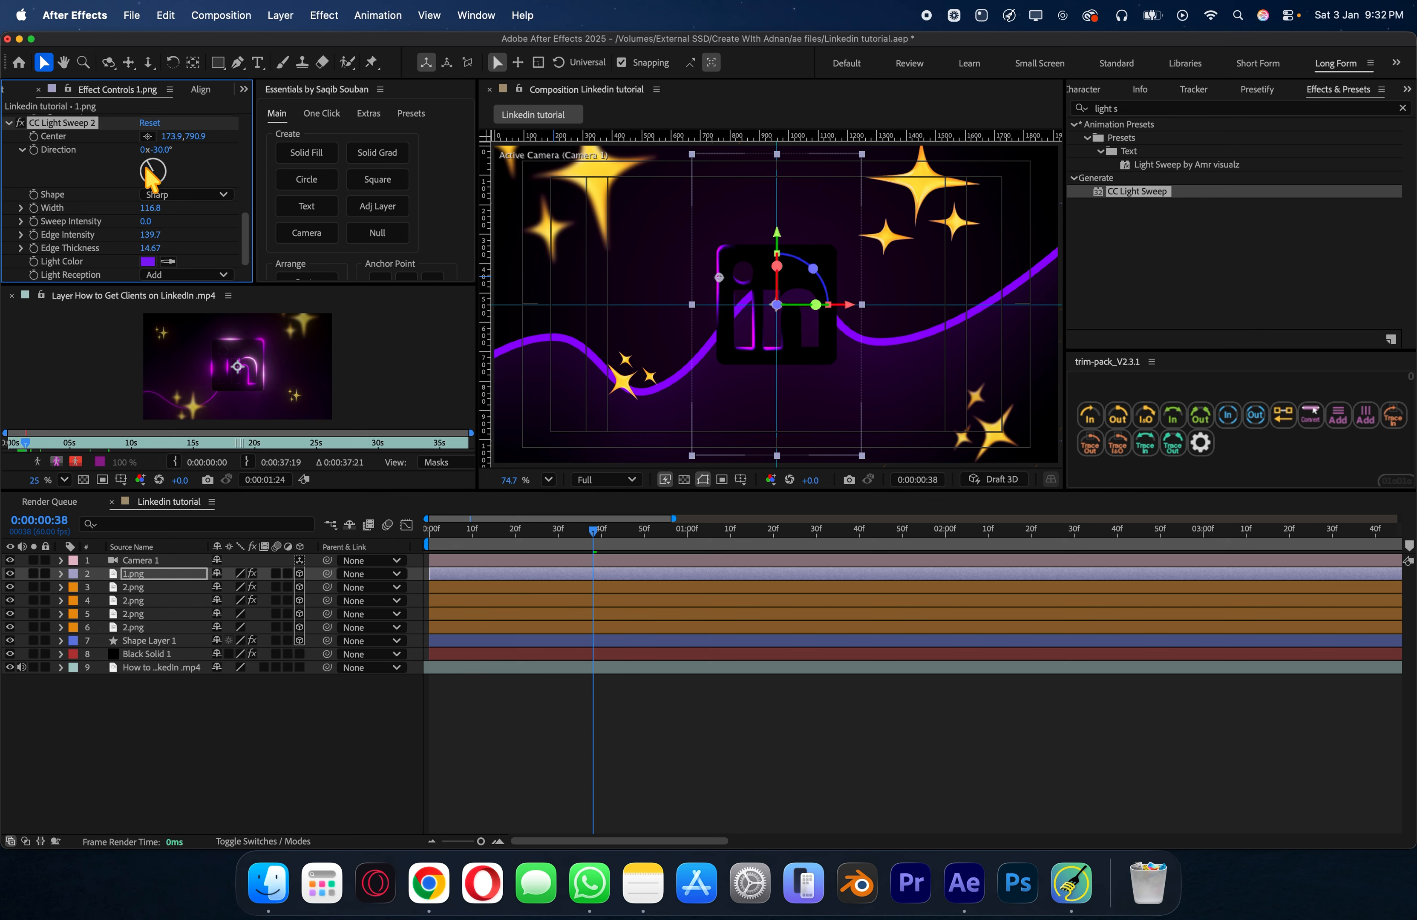
click(162, 150)
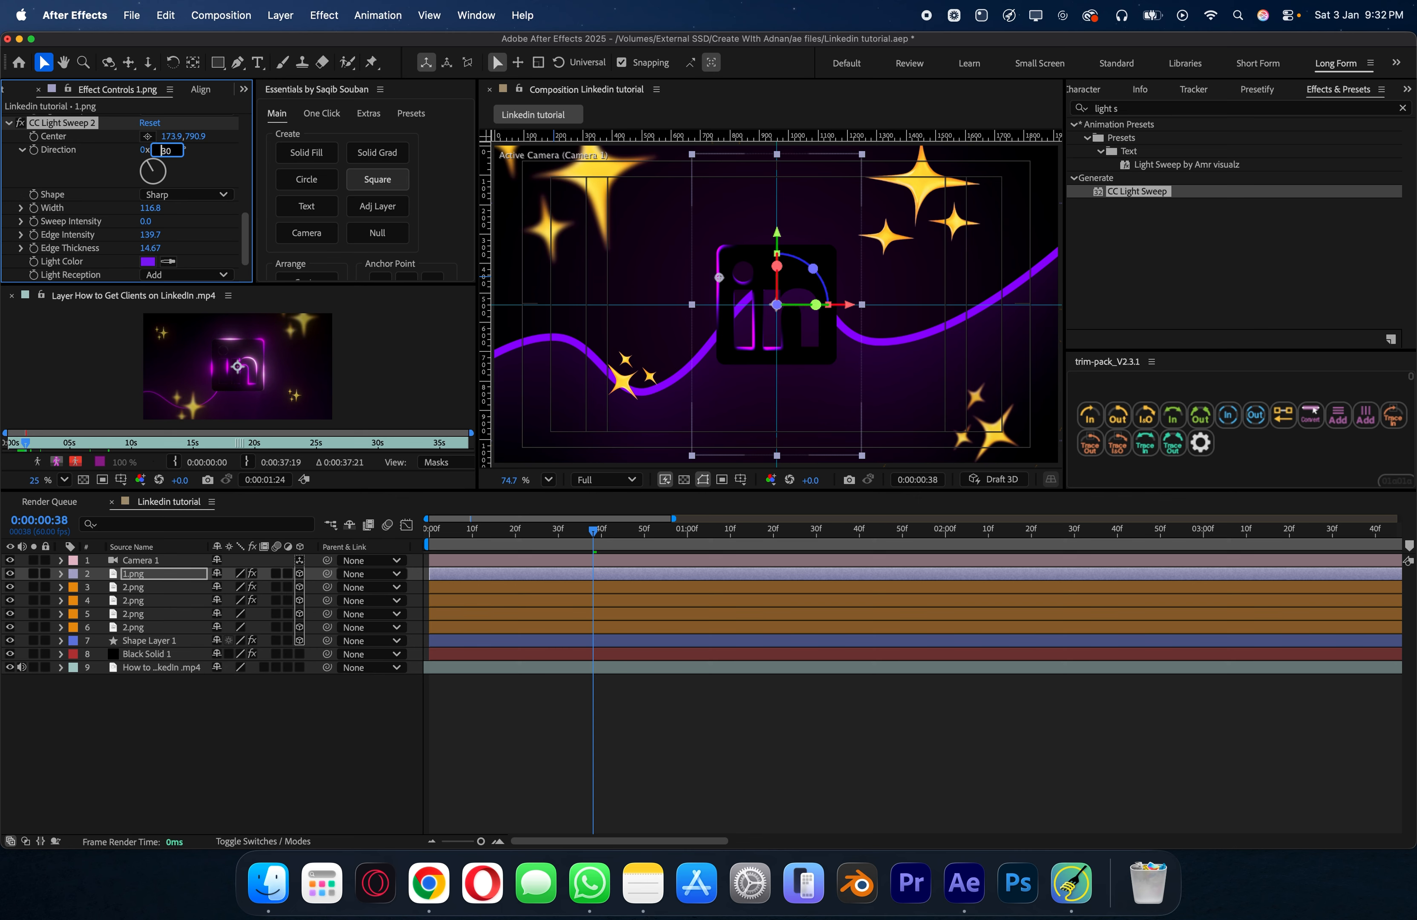
key(Return)
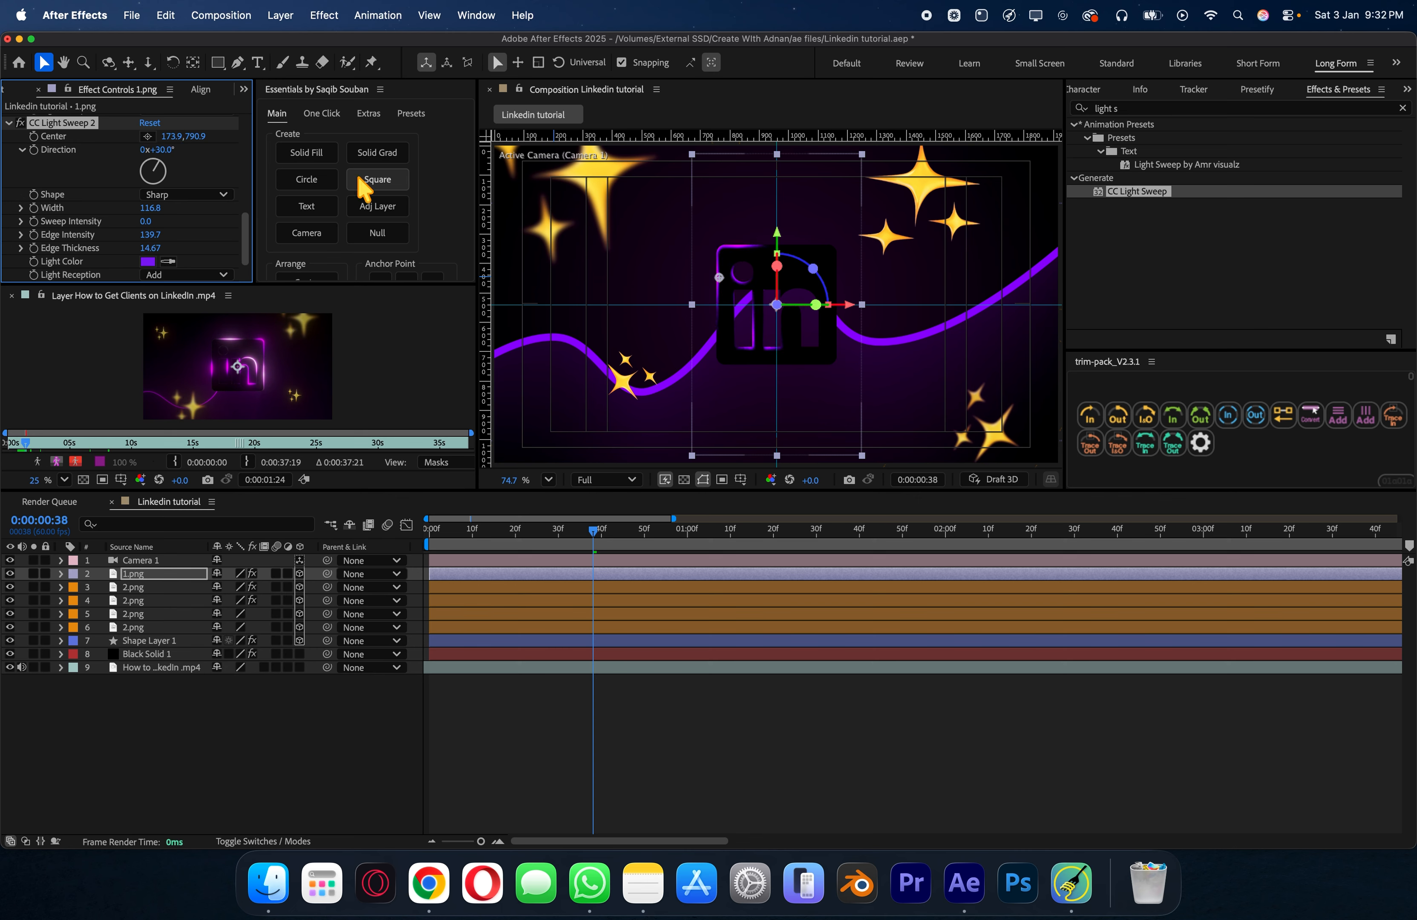
drag(171, 150, 224, 150)
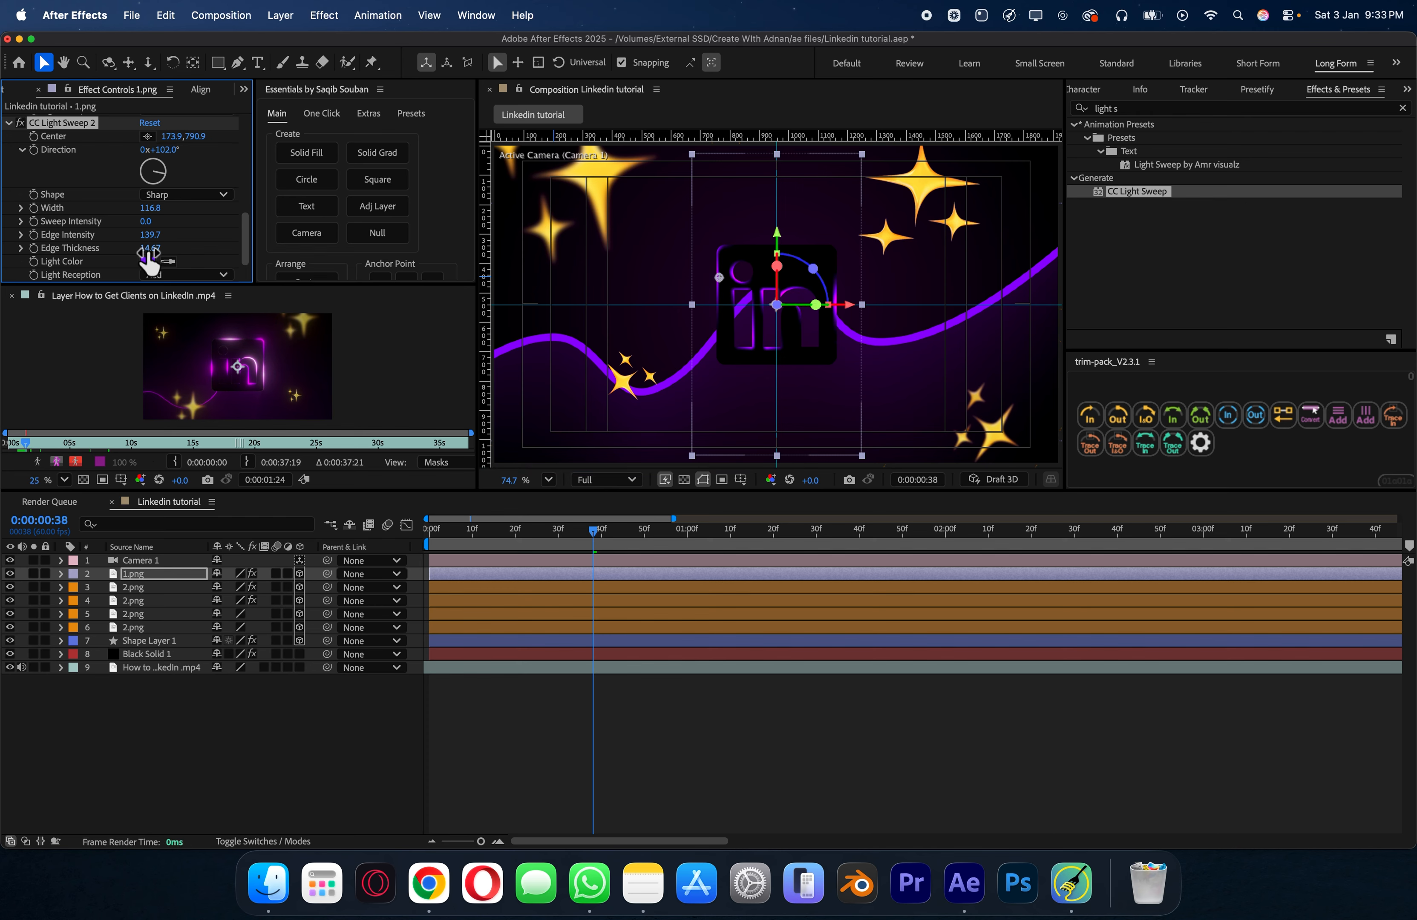
Step: Shift the light color of the duplicated light sweep from purple to magenta
click(147, 261)
drag(736, 404, 736, 394)
click(864, 356)
Step: Duplicate the original purple light sweep and turn the copy's direction to -183°
scroll(101, 154, up, 10)
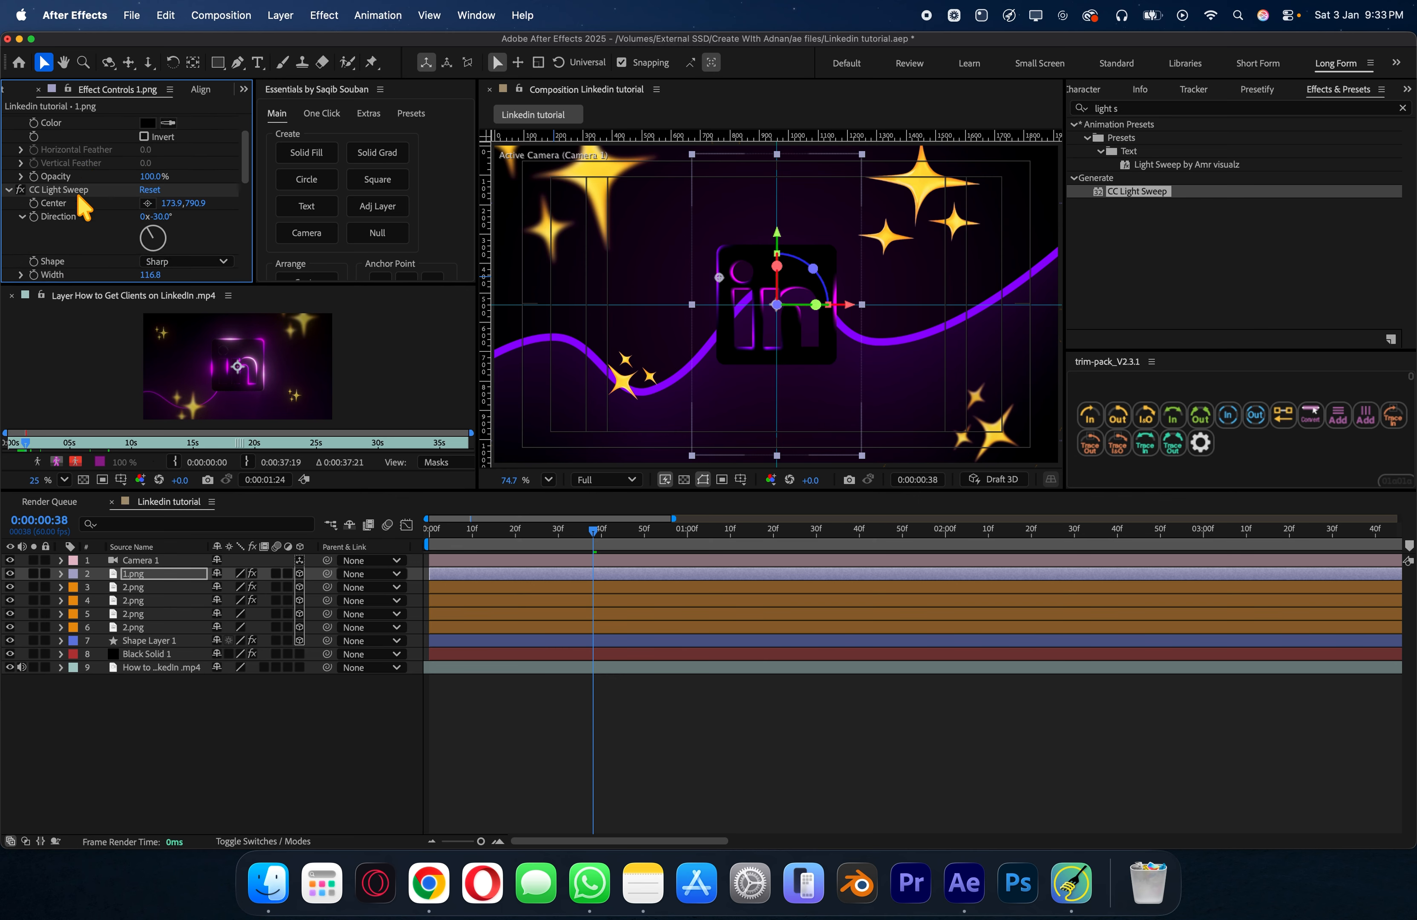
scroll(83, 188, down, 2)
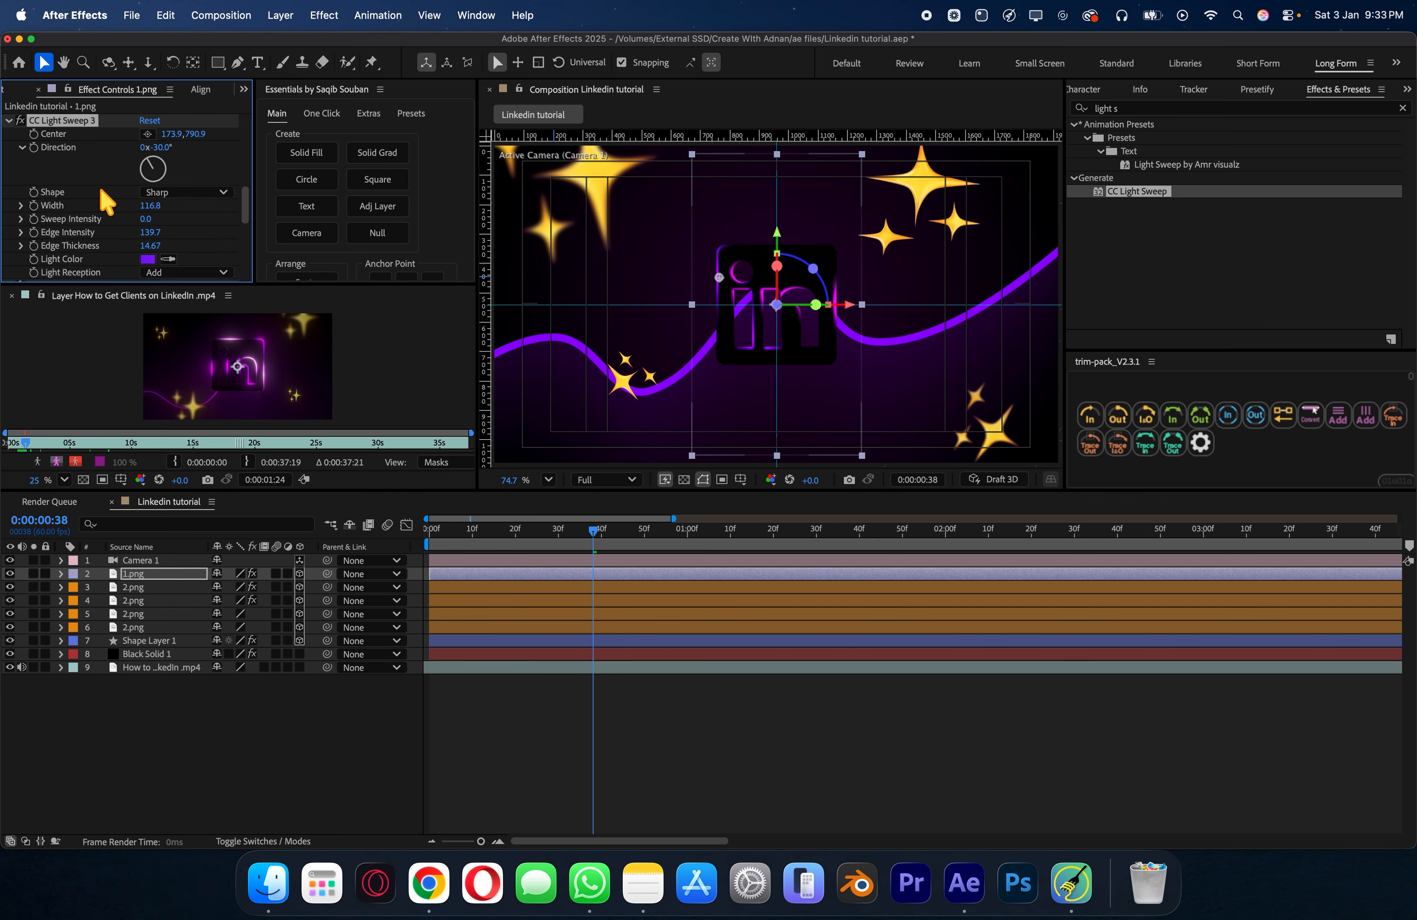
drag(175, 169, 64, 165)
Step: Duplicate the magenta light sweep and turn the copy's direction to 7°
scroll(64, 165, down, 7)
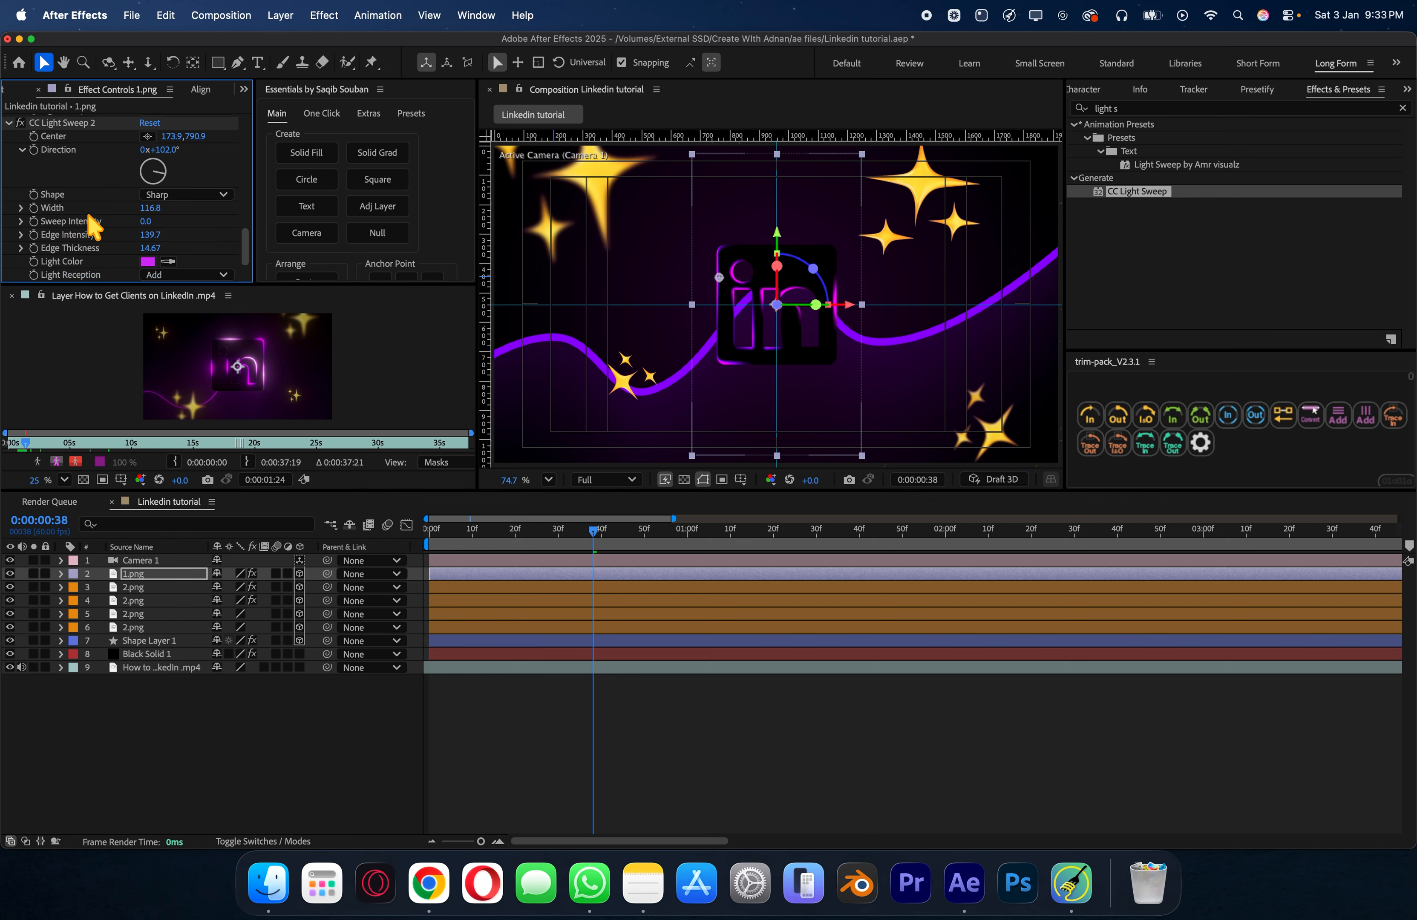
scroll(65, 141, down, 5)
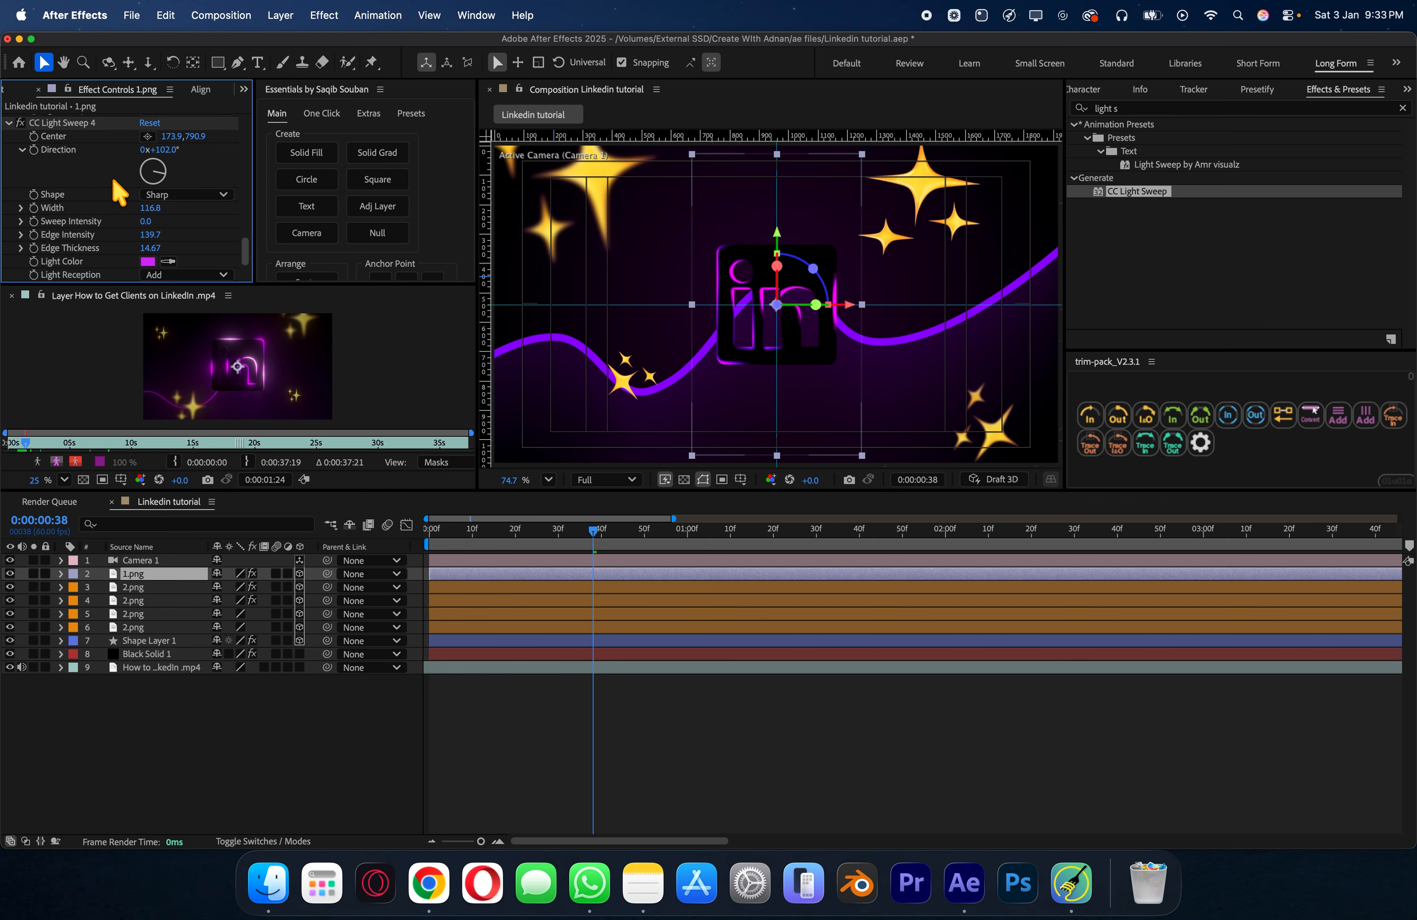
click(155, 160)
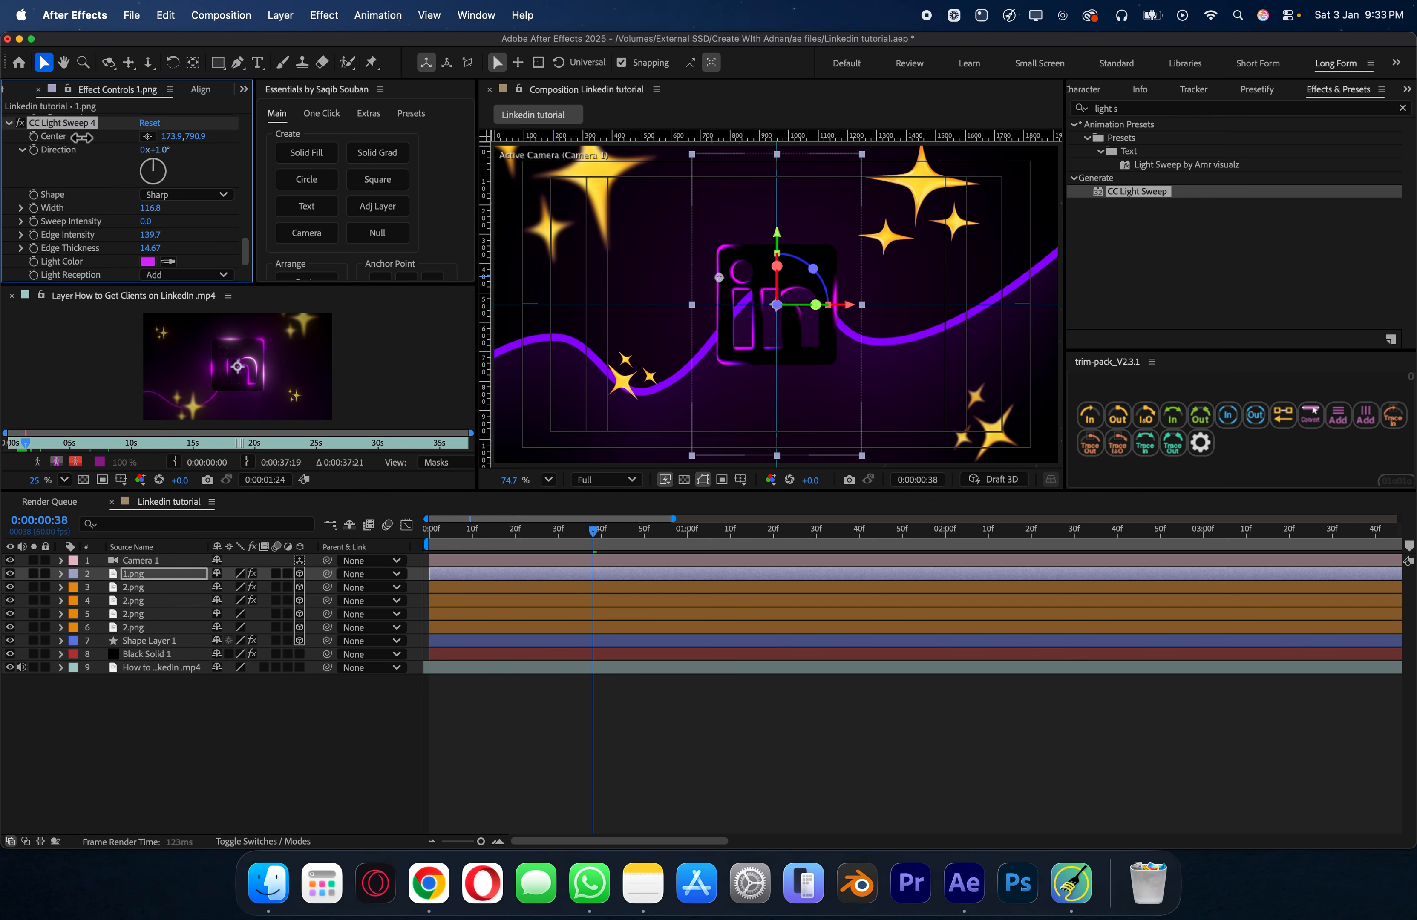
Step: Add Direction keyframes at 0:00:00:00 to all four light sweeps and reveal them on the 1.png layer in the timeline
drag(599, 539, 268, 544)
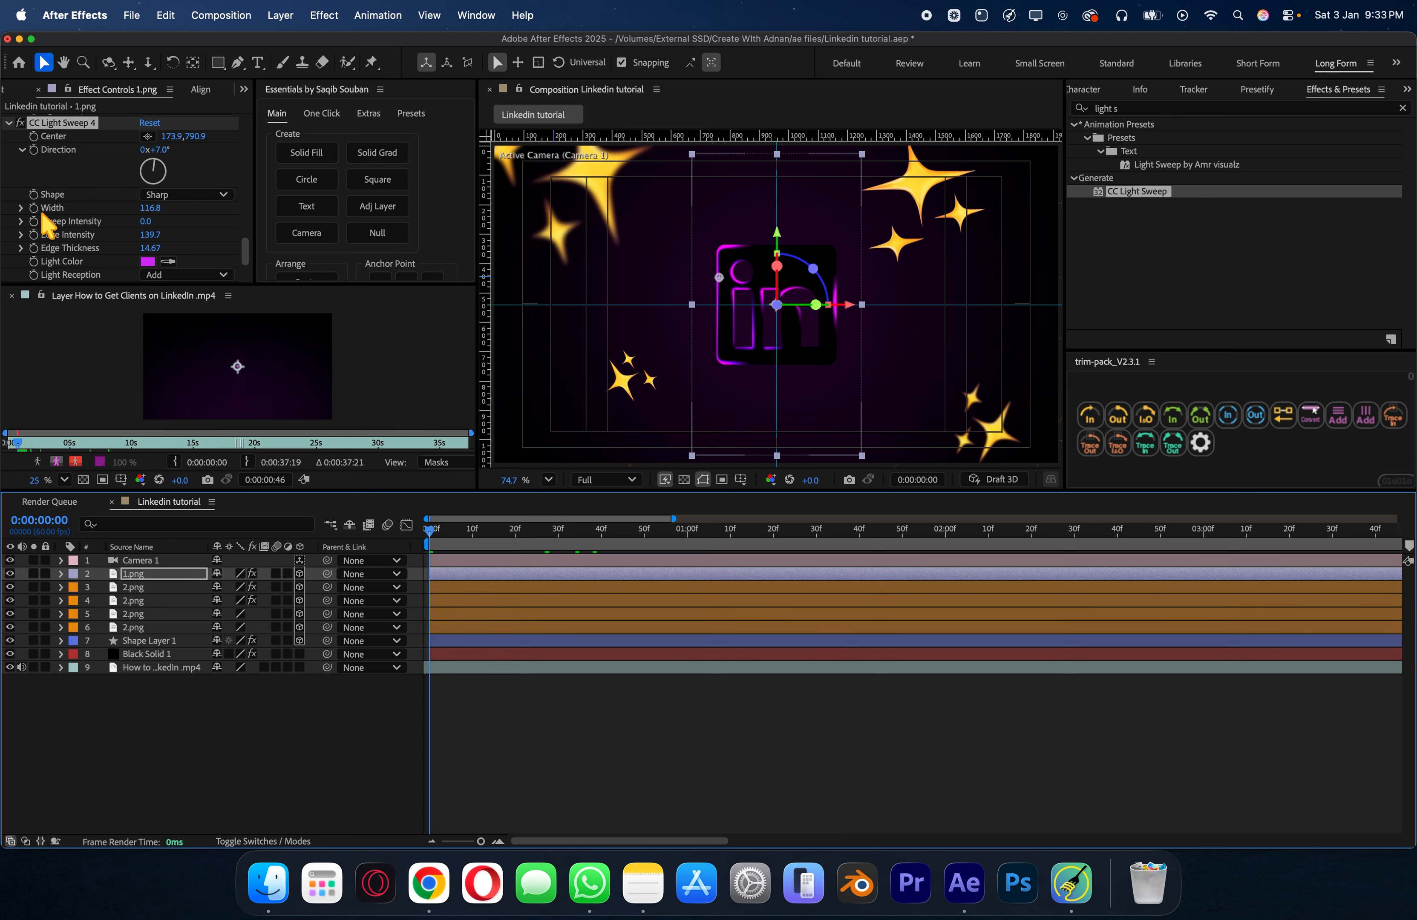
scroll(60, 173, up, 5)
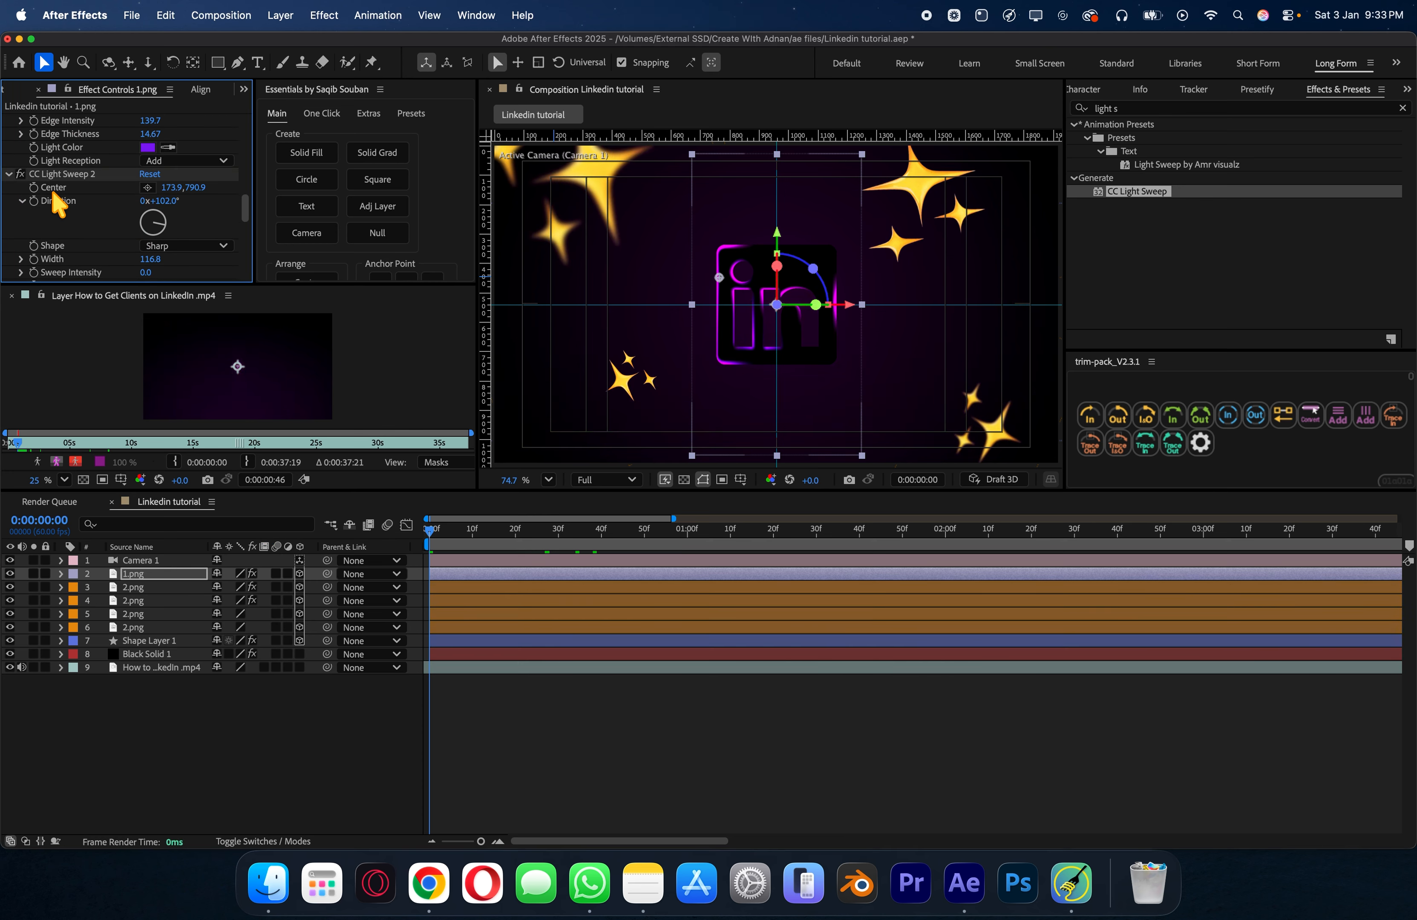
scroll(139, 232, up, 4)
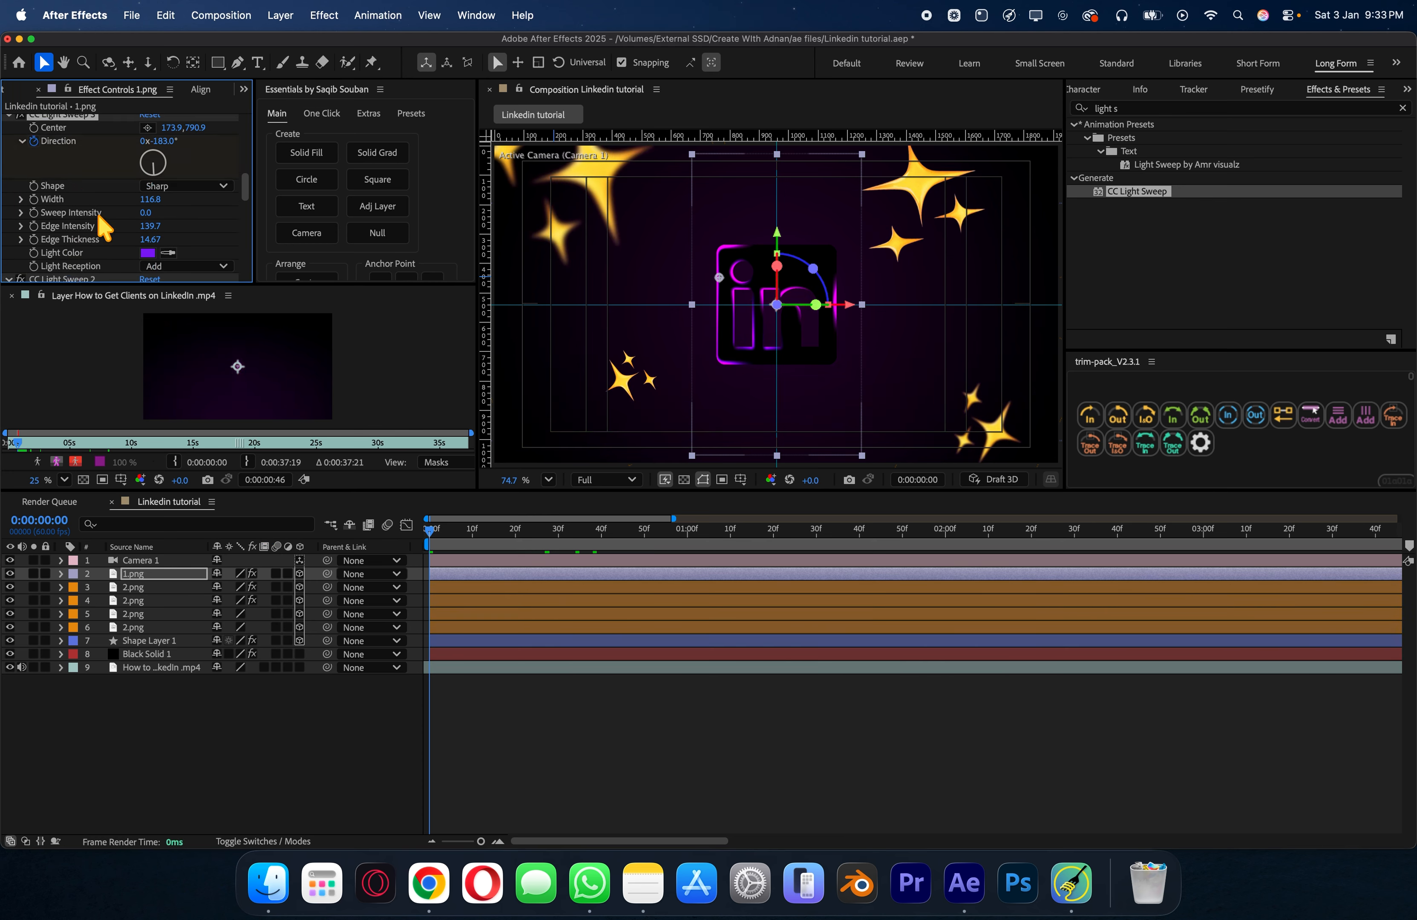
scroll(77, 221, up, 5)
click(40, 153)
key(u)
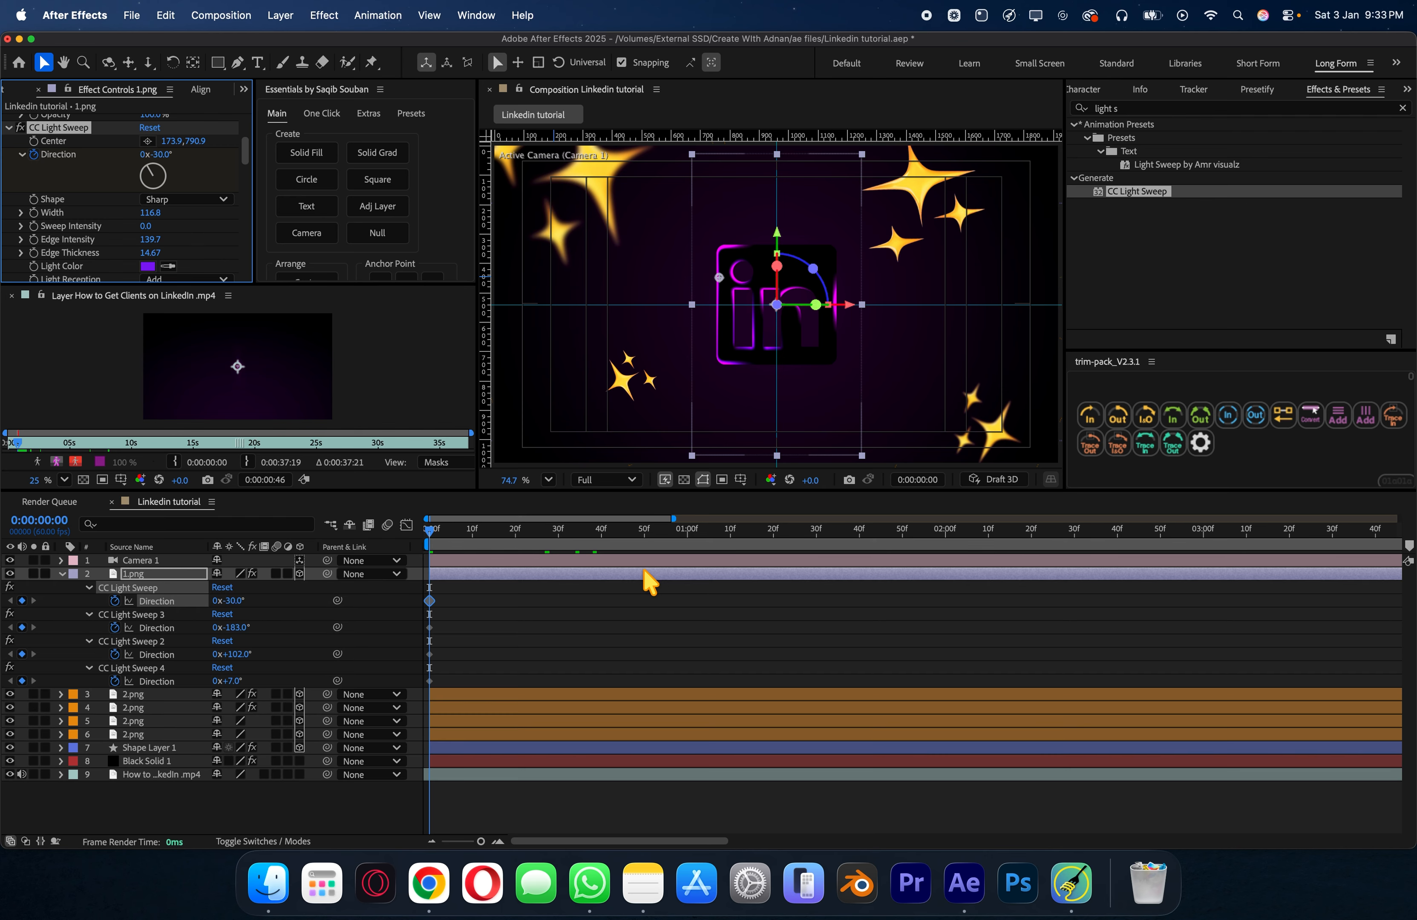
Step: At 0:00:02:01, keyframe the directions of Light Sweep, Sweep 3, Sweep 2 and Sweep 4 to 148°, -56°, 200° and 113°, and return to the start
click(949, 531)
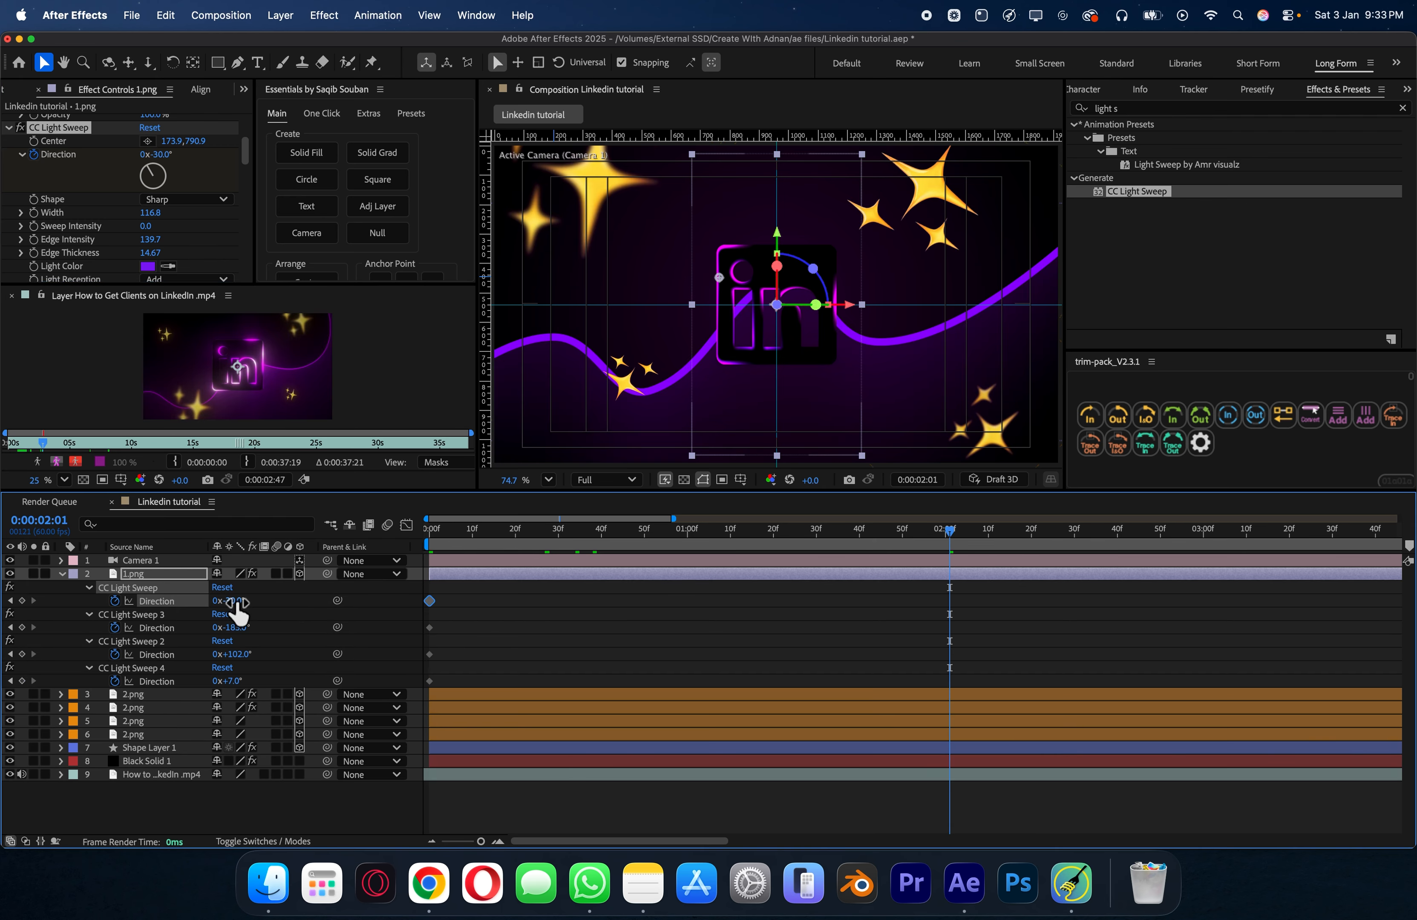
drag(230, 601, 382, 606)
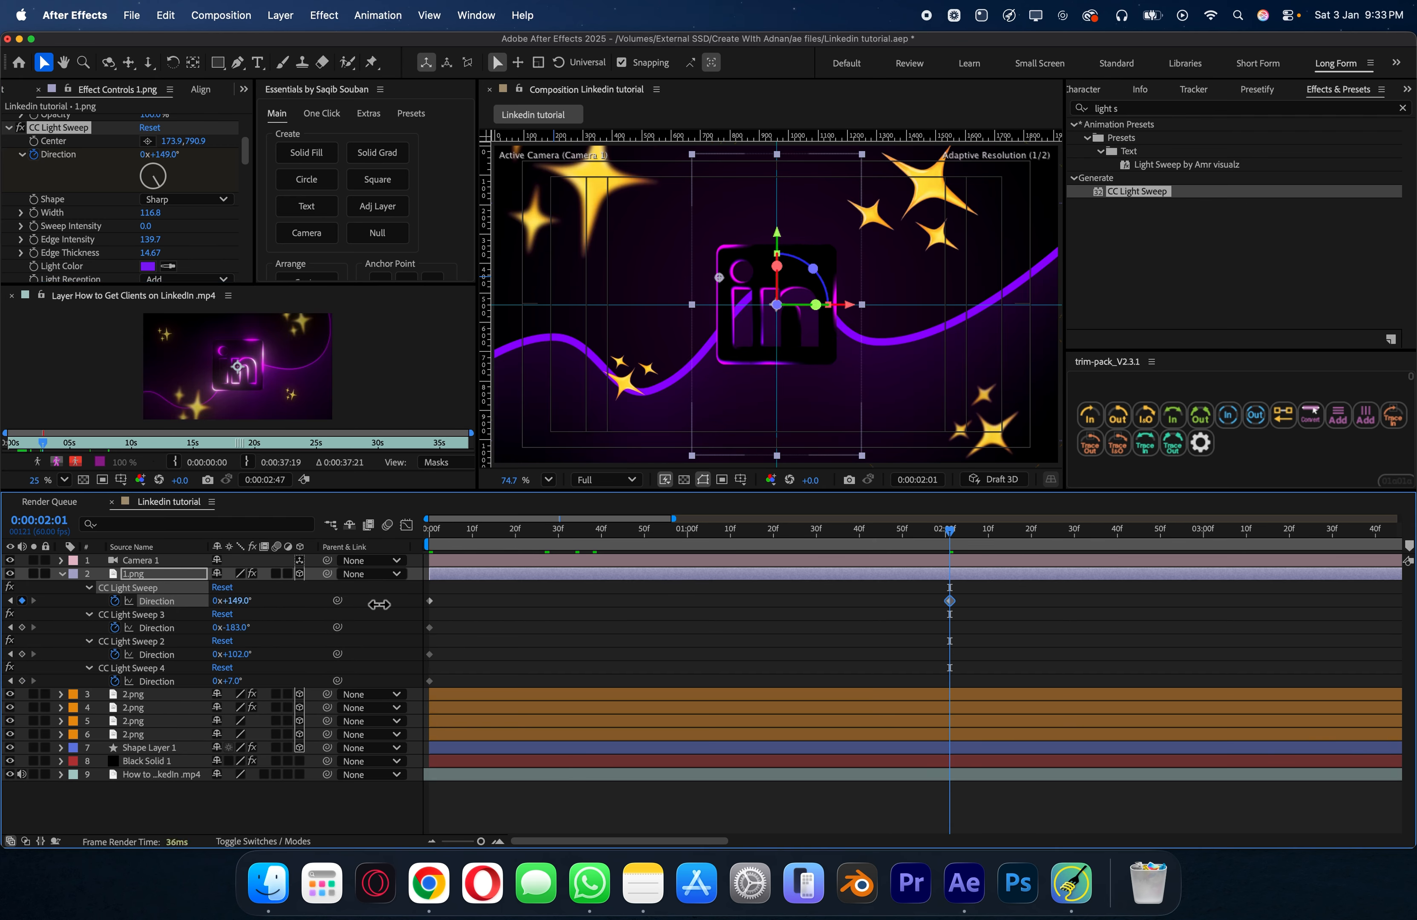
drag(230, 628, 321, 631)
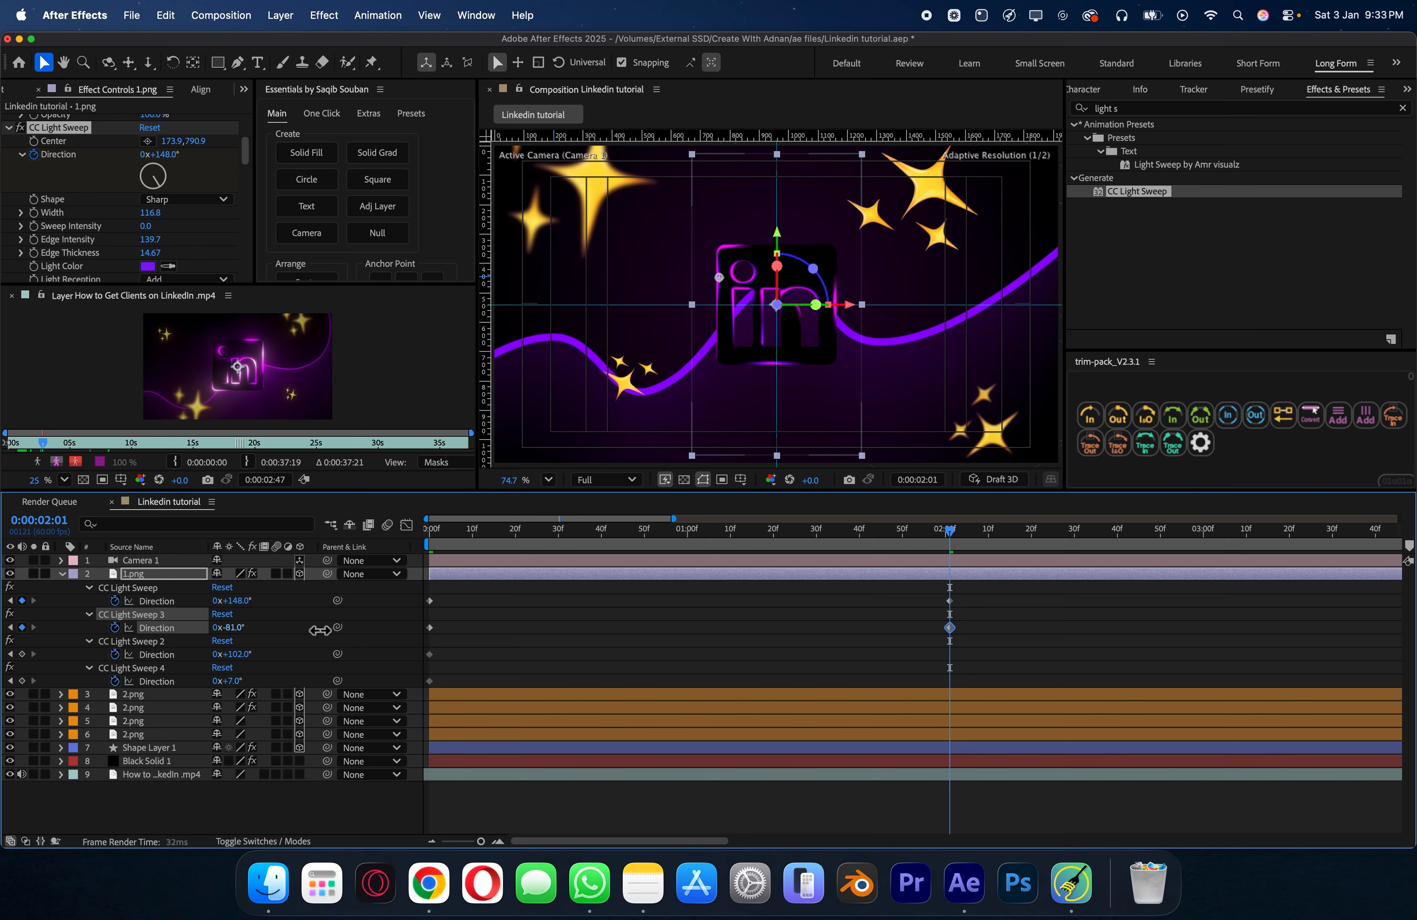
drag(230, 654, 318, 659)
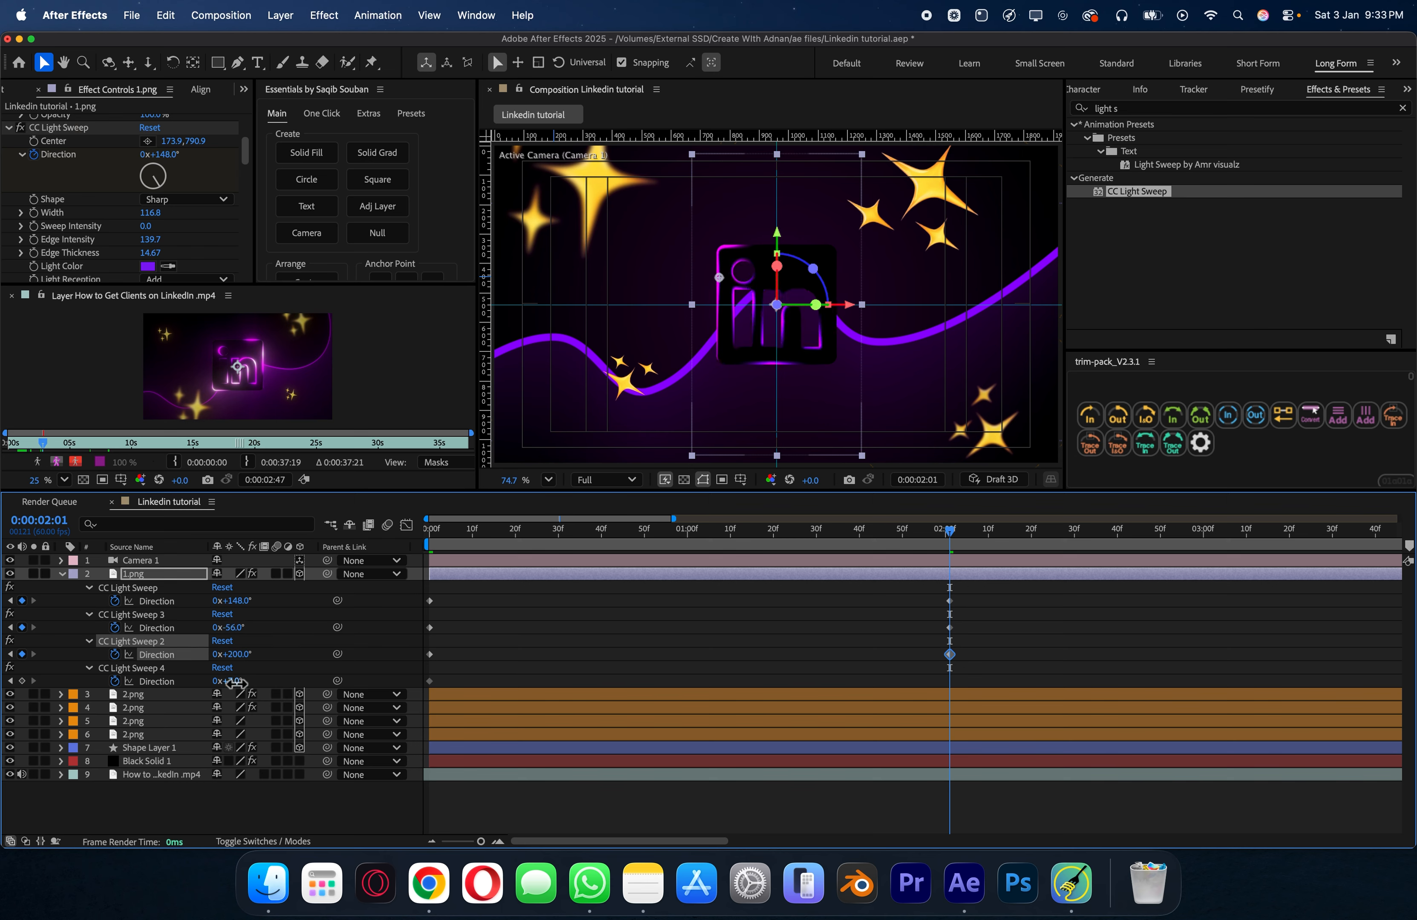
drag(235, 682, 326, 684)
click(1015, 675)
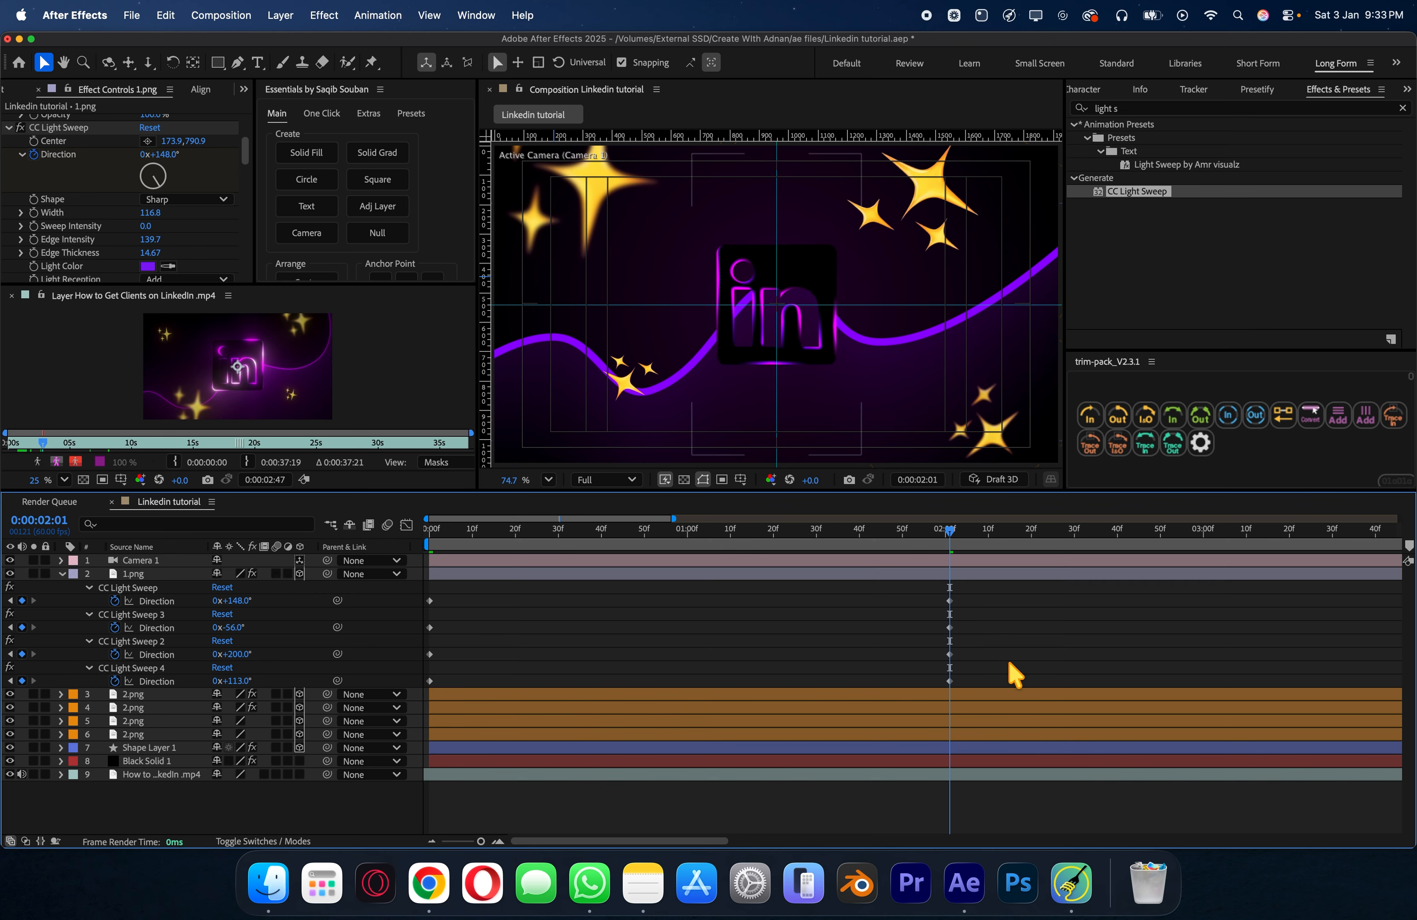
drag(949, 531, 429, 532)
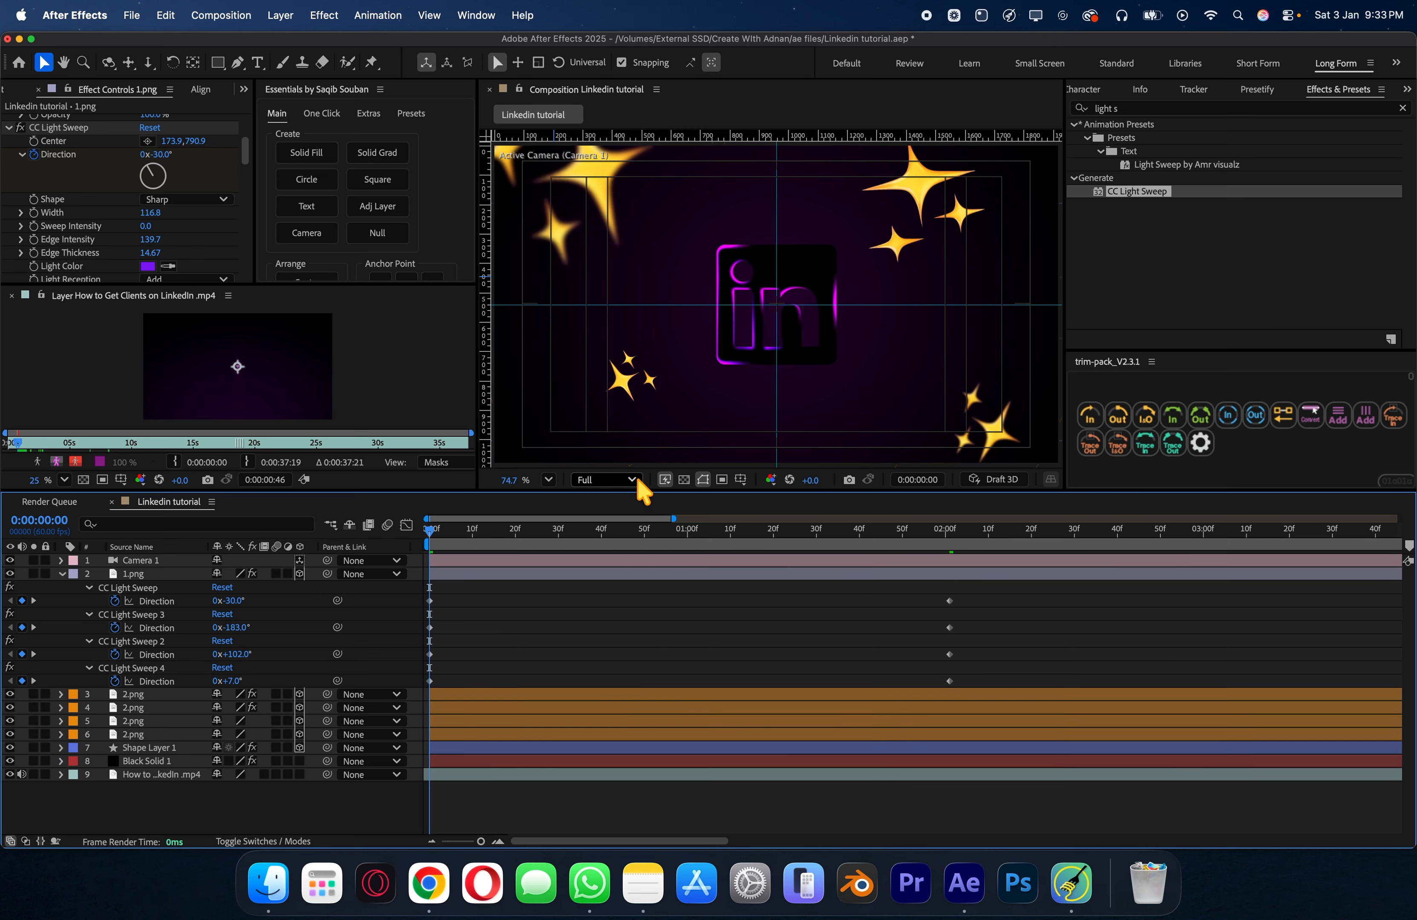
Step: Lower the composition preview resolution to Third and play back the animation from the start
click(637, 480)
click(615, 552)
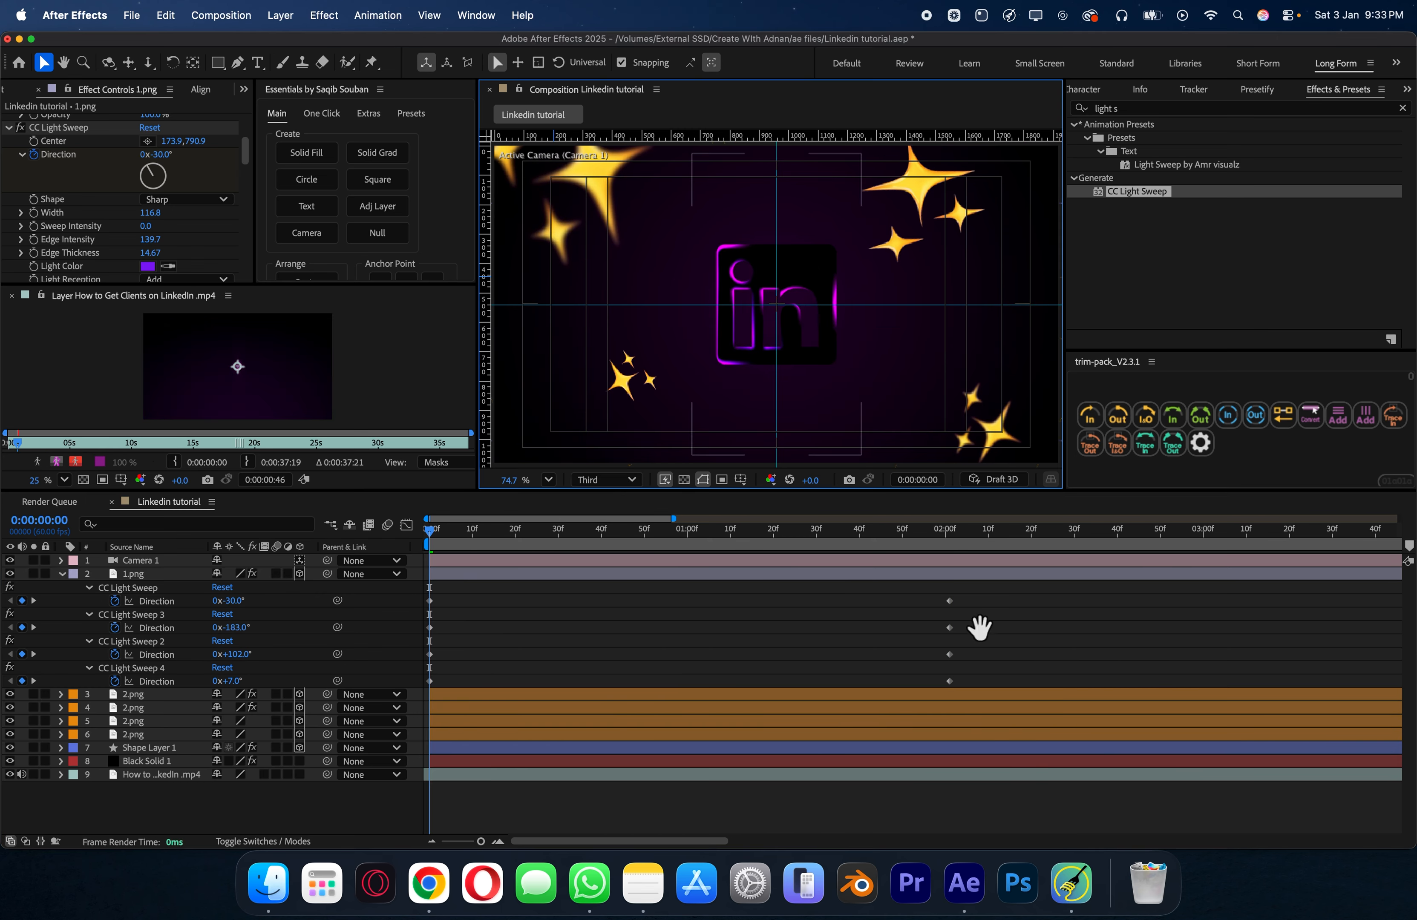
key(space)
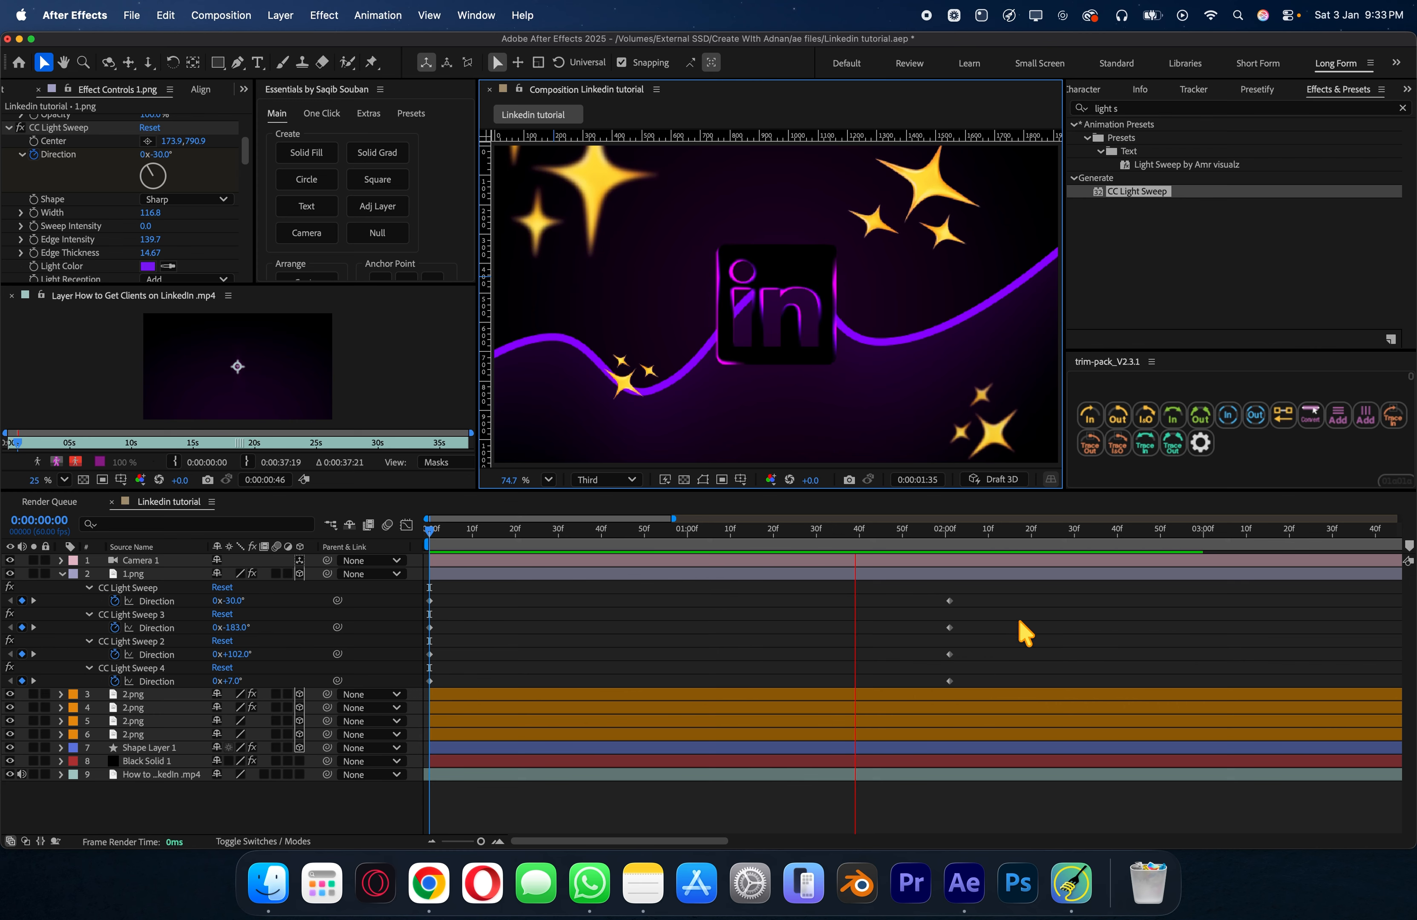
key(space)
drag(903, 532, 427, 537)
key(space)
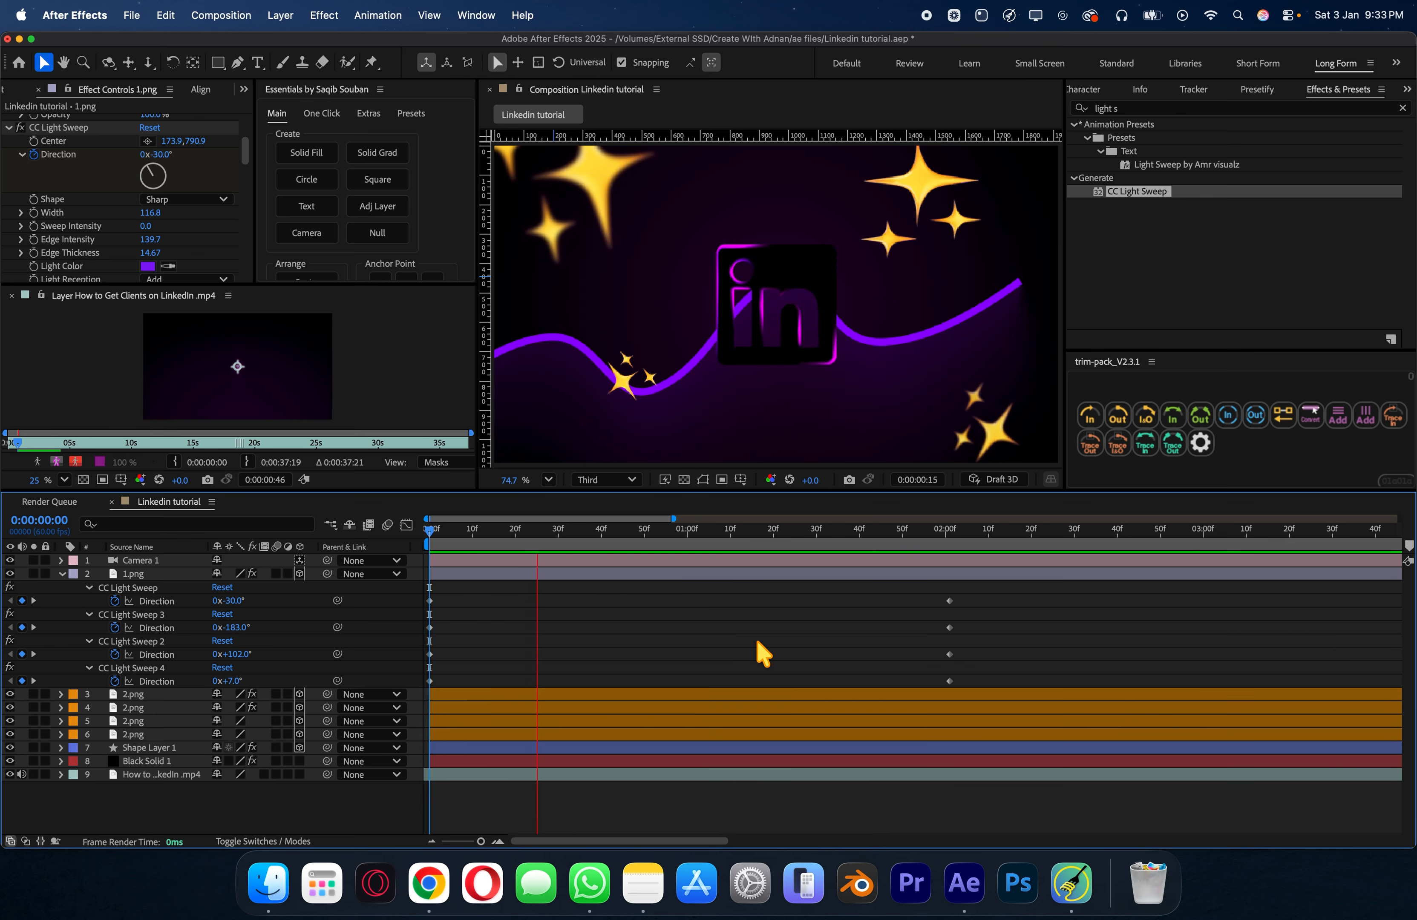
key(space)
Step: Delay the wave line's final End keyframe and the logo's four final Direction keyframes to about 0:00:02:25
click(715, 750)
key(u)
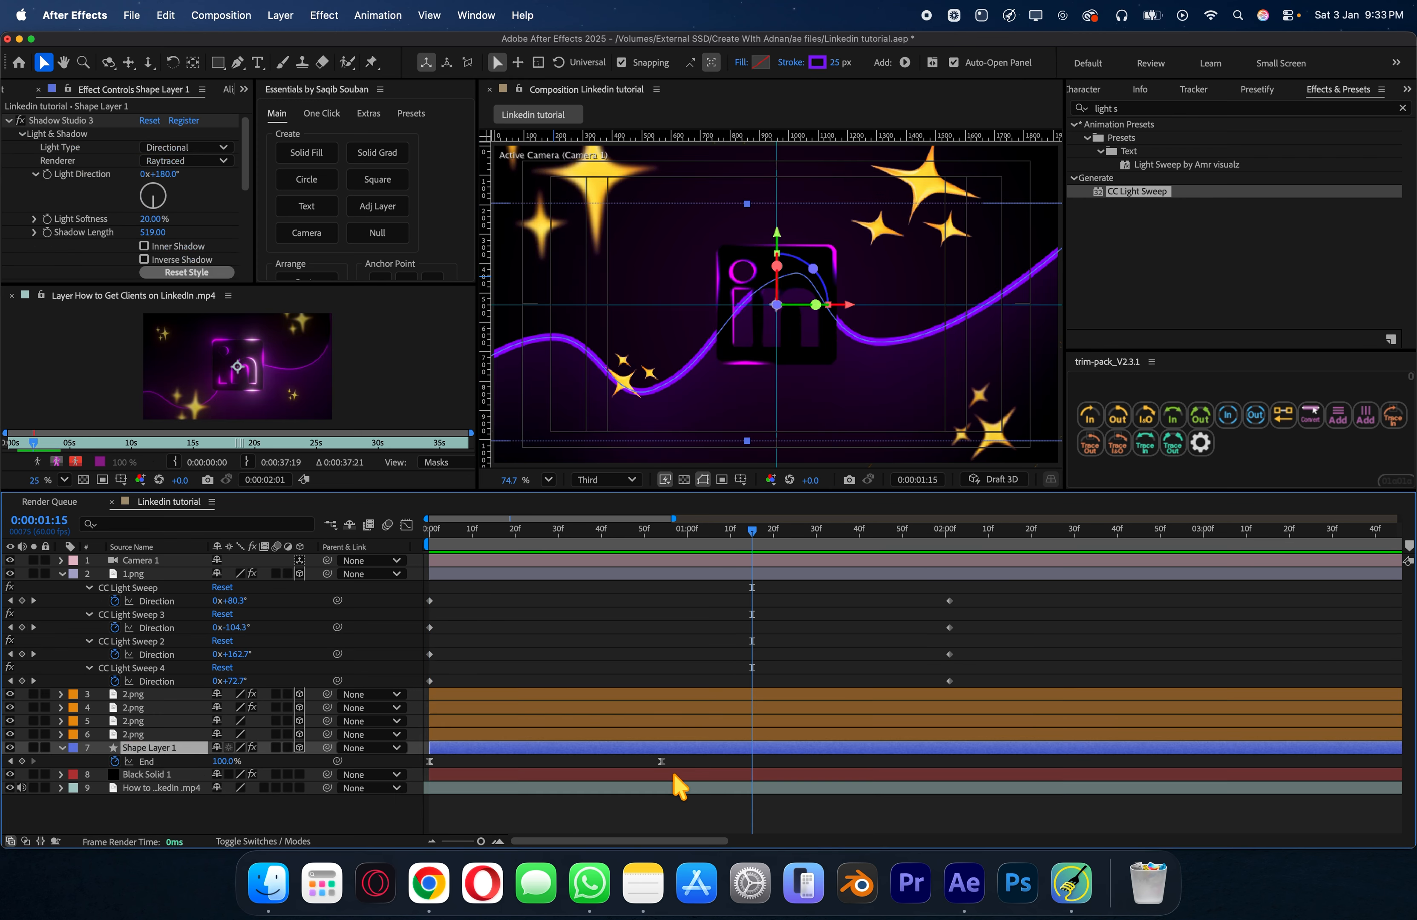
drag(661, 761, 1056, 761)
drag(986, 599, 1050, 684)
click(781, 572)
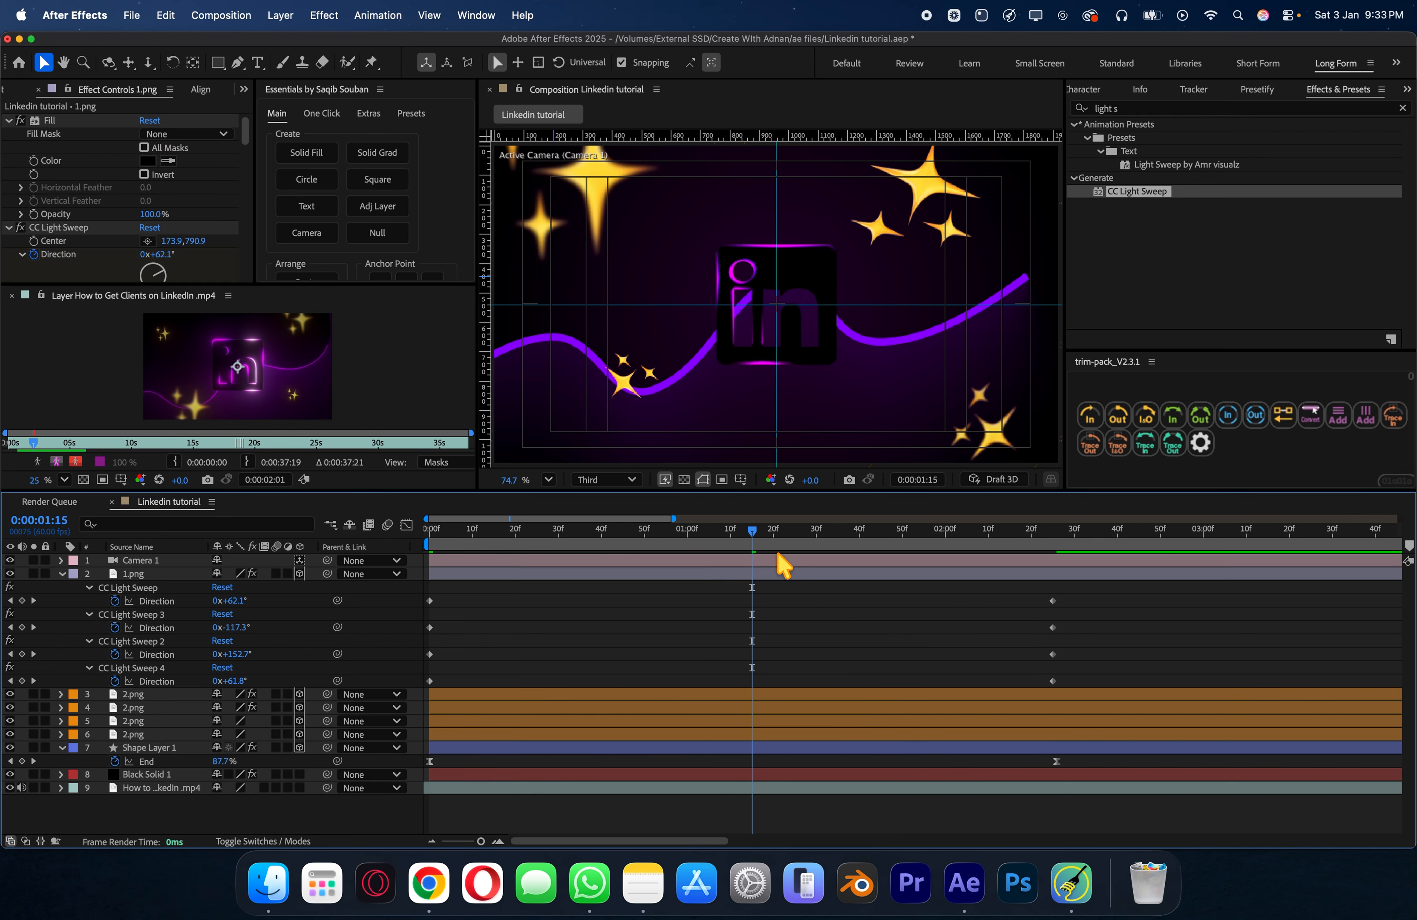
Step: Keyframe Camera 1's Position with the original position held at about 0:00:03:01 and a Z value of -776.7 at the start
key(Home)
click(475, 560)
key(p)
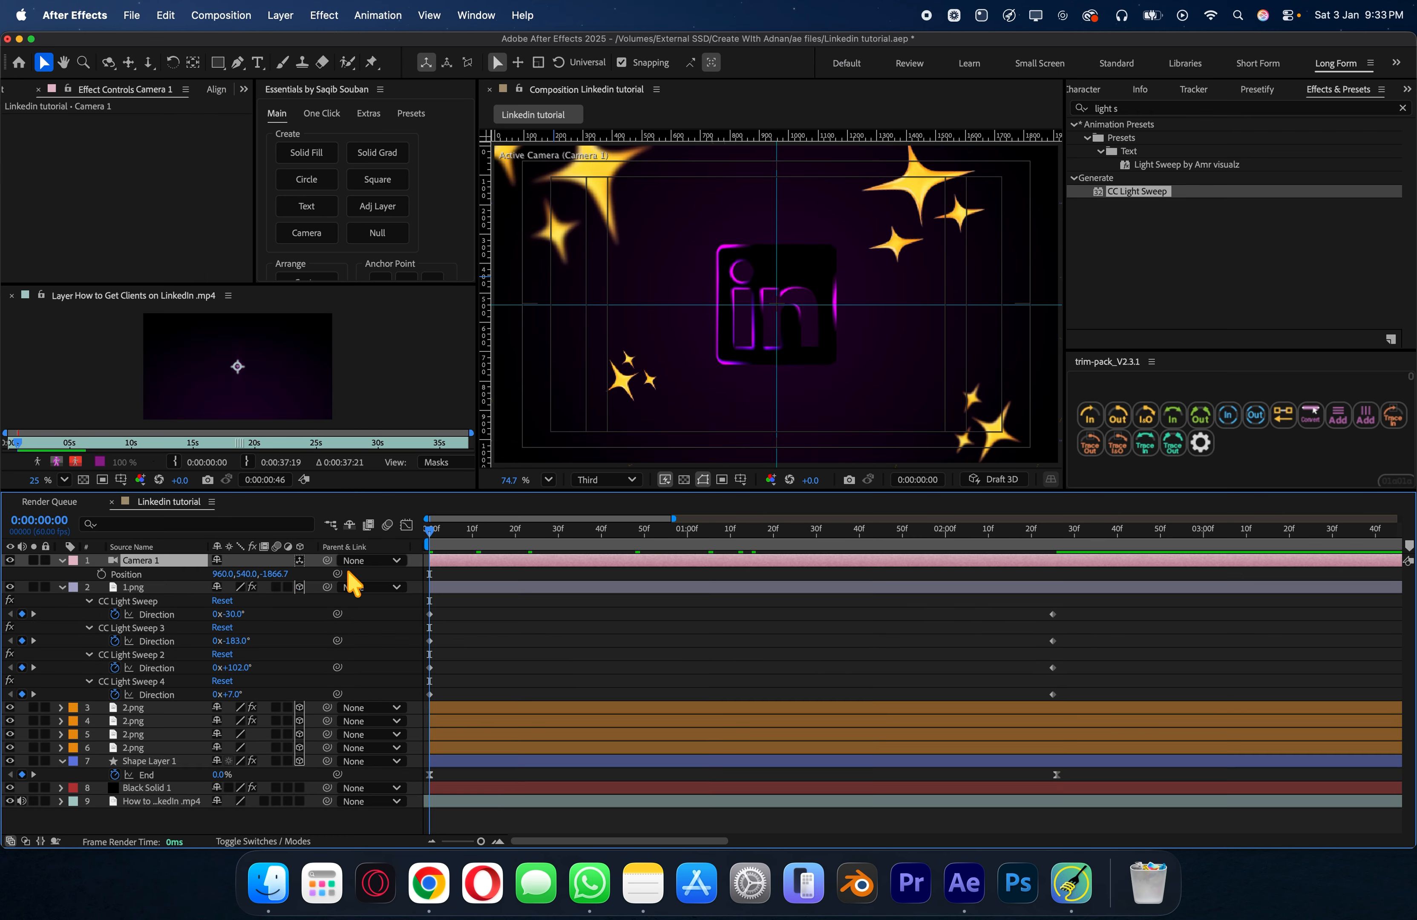
click(101, 573)
drag(430, 575, 513, 575)
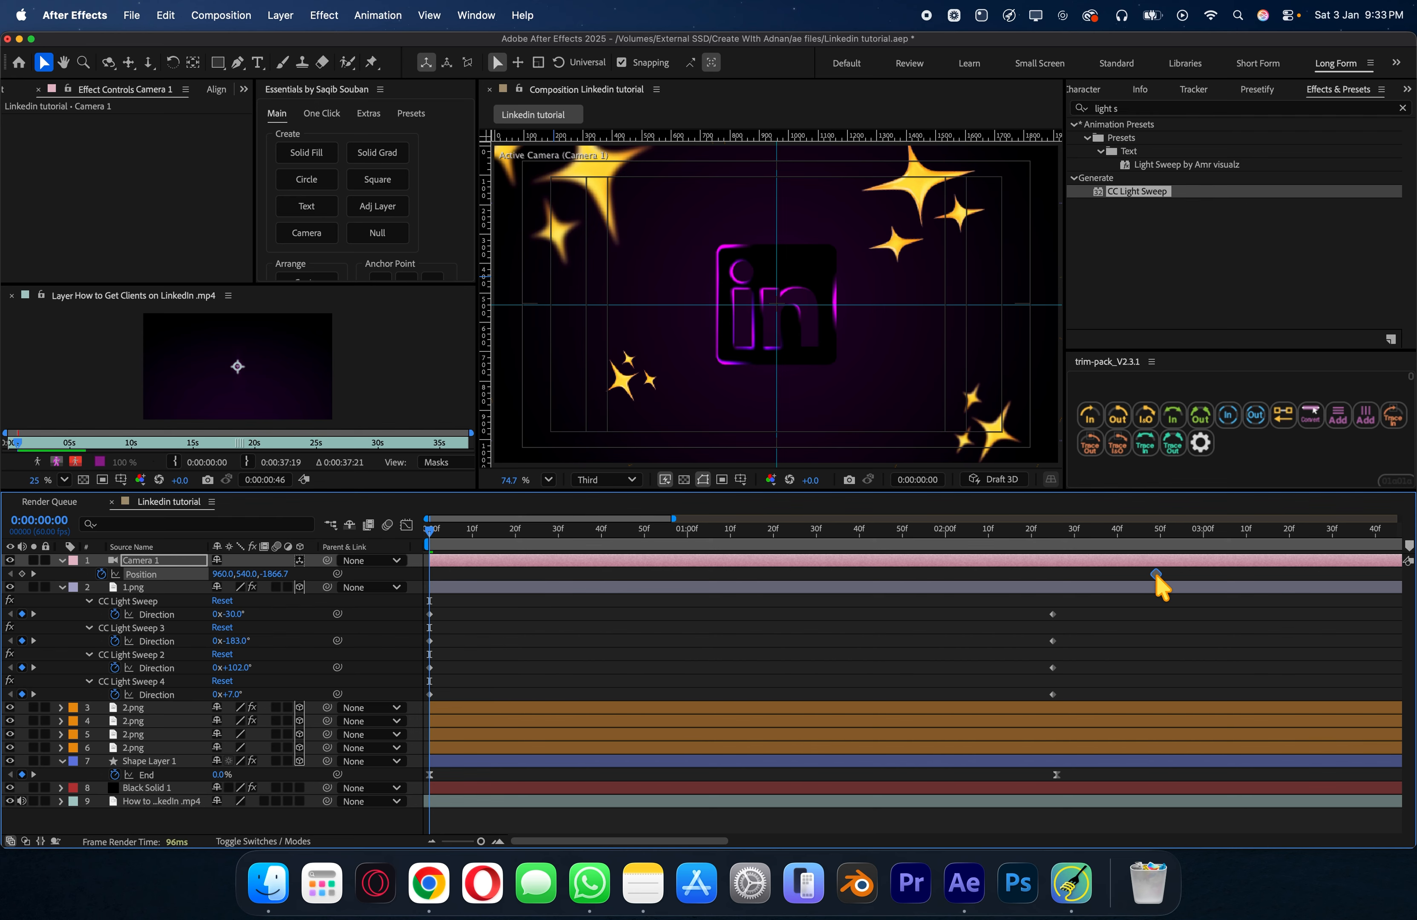
drag(1157, 577, 1208, 577)
drag(275, 575, 401, 567)
Step: Reshape the camera Position speed curve for a fast start and a long ease-out, and preview the animation
click(405, 525)
drag(1341, 747, 817, 766)
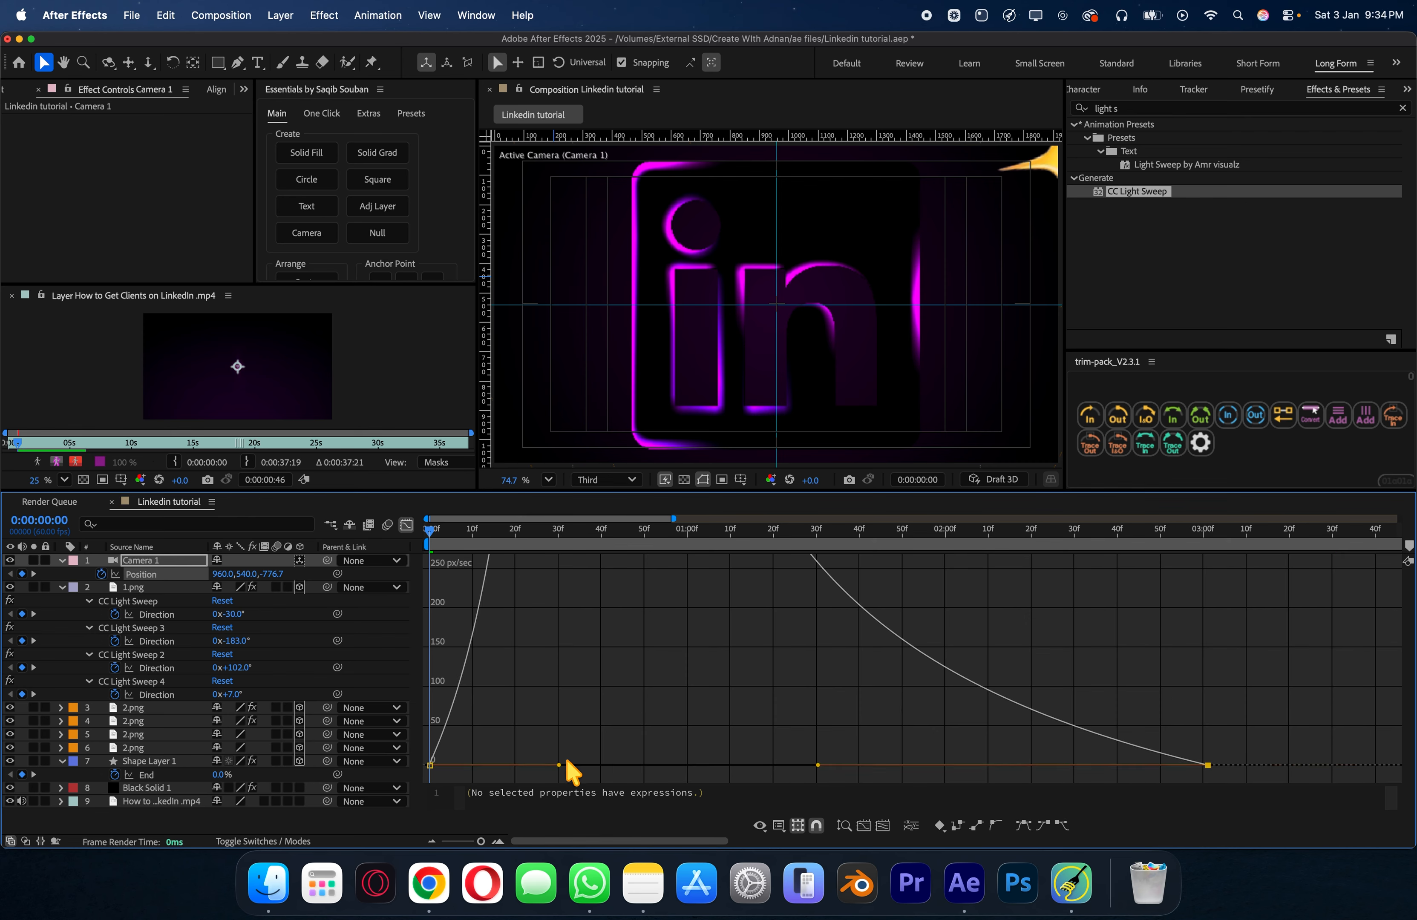
drag(558, 765, 431, 765)
click(406, 524)
key(space)
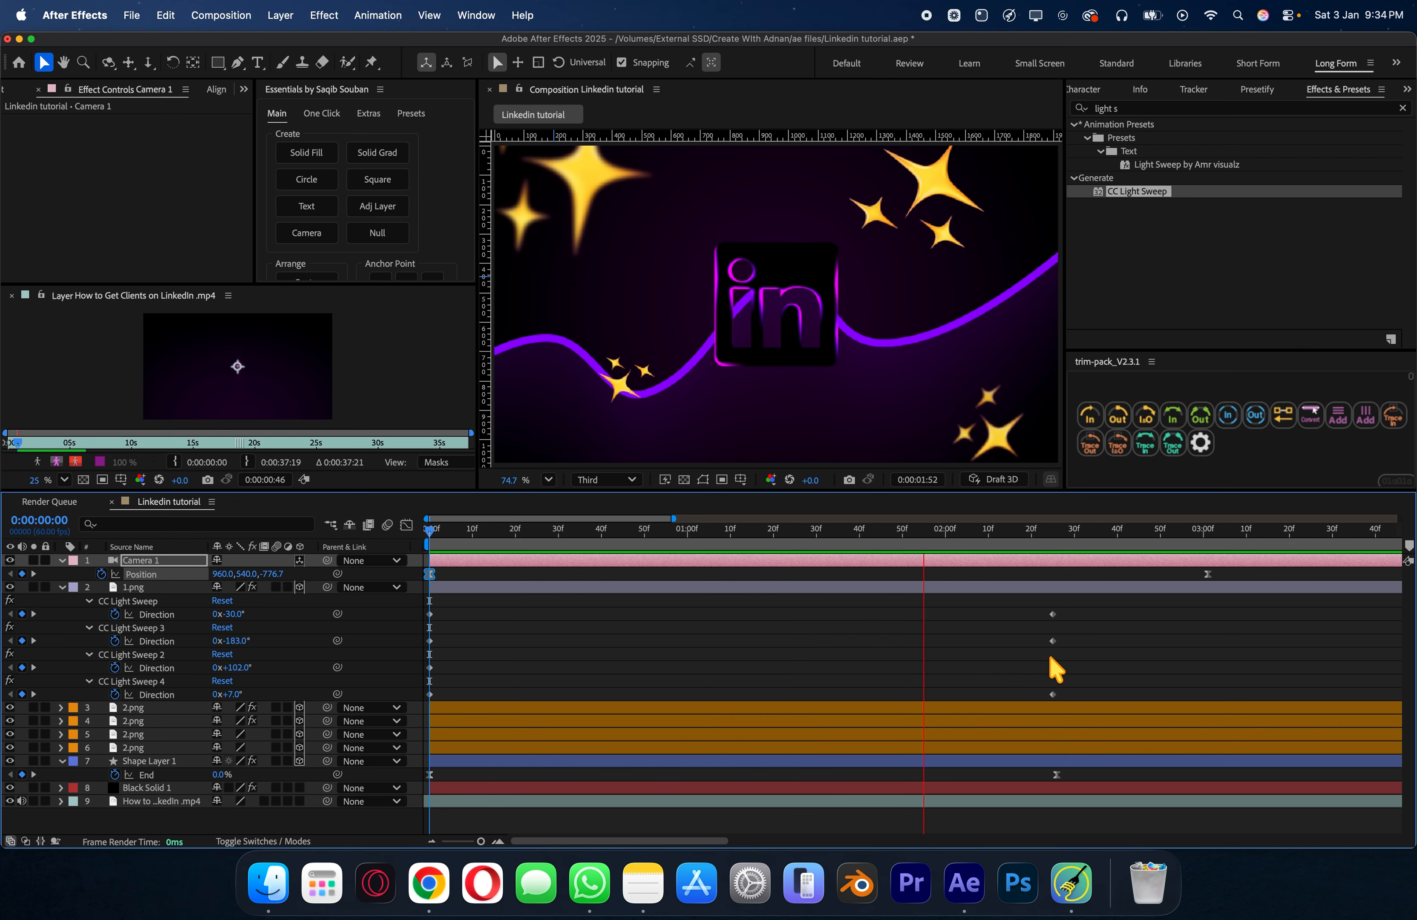
key(space)
Step: Apply Deep Glow 2 to the 1.png logo layer and set its Exposure to 0.10
click(1160, 122)
click(1165, 111)
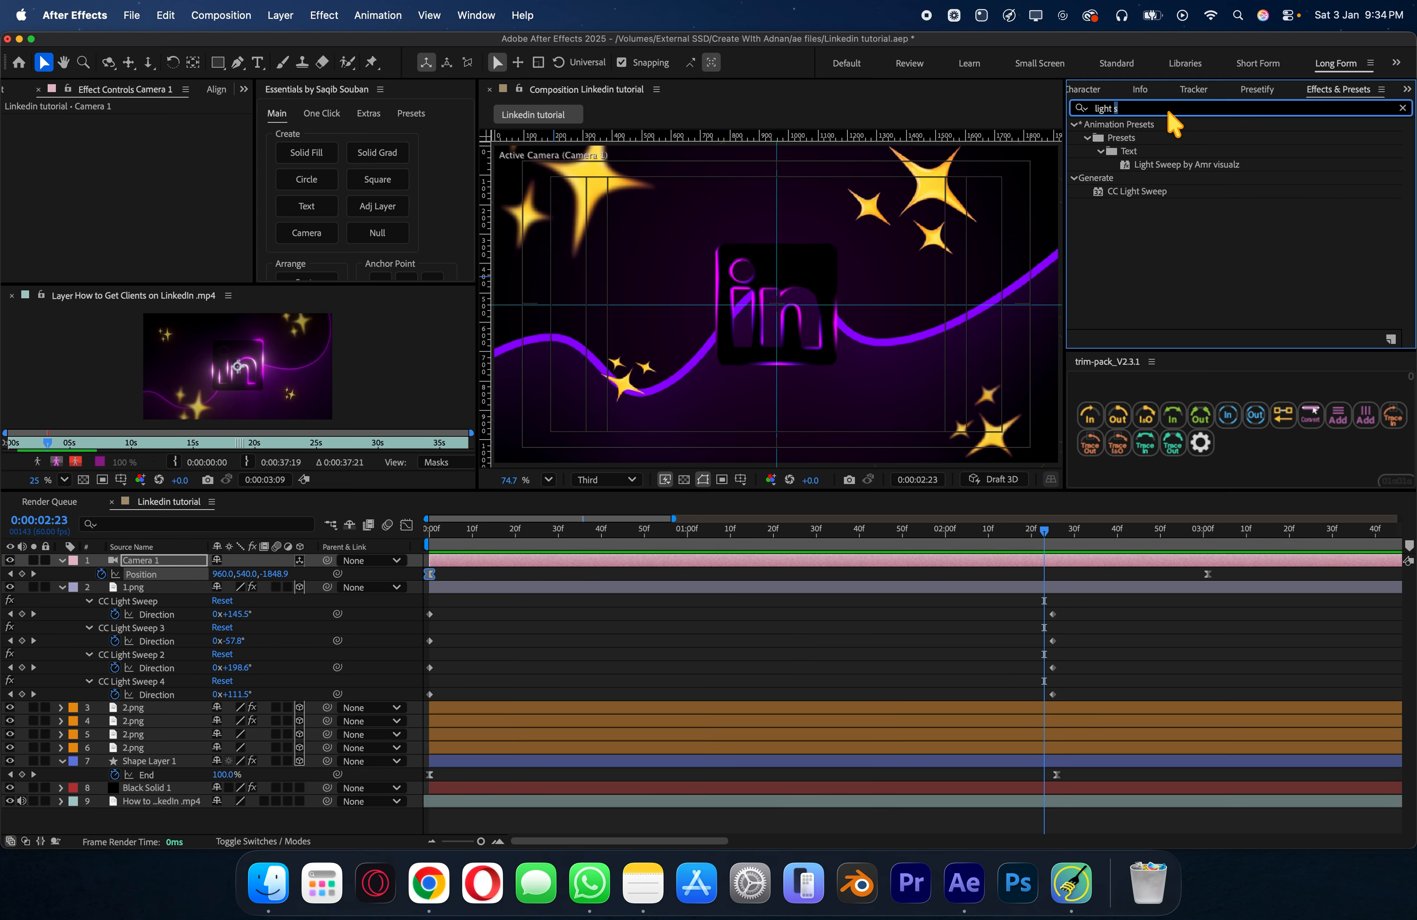
key(super+a)
text(dee)
drag(1159, 242, 1022, 590)
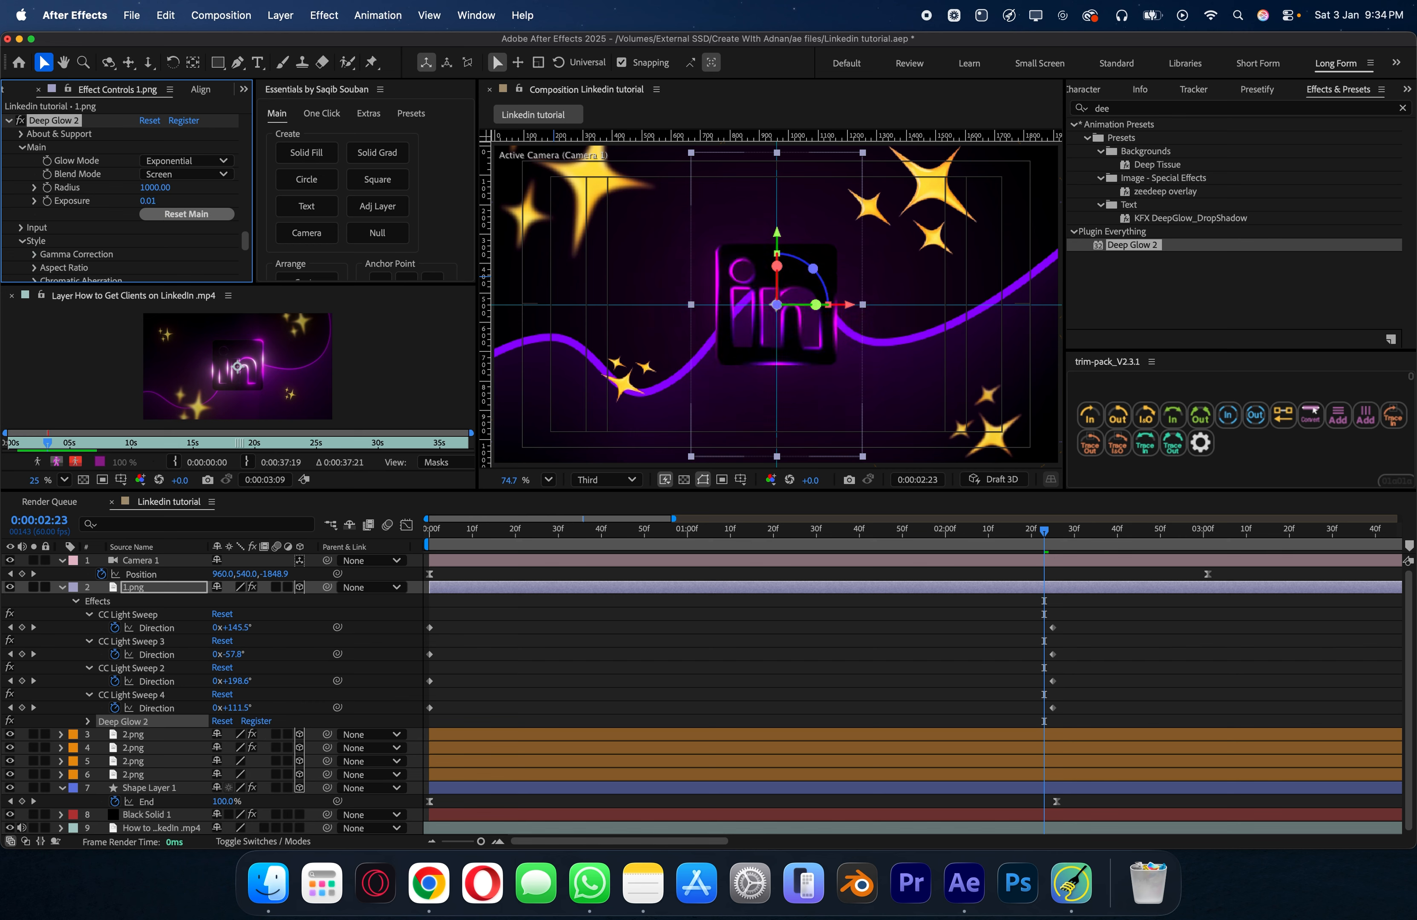
click(148, 201)
text(0.1)
key(Return)
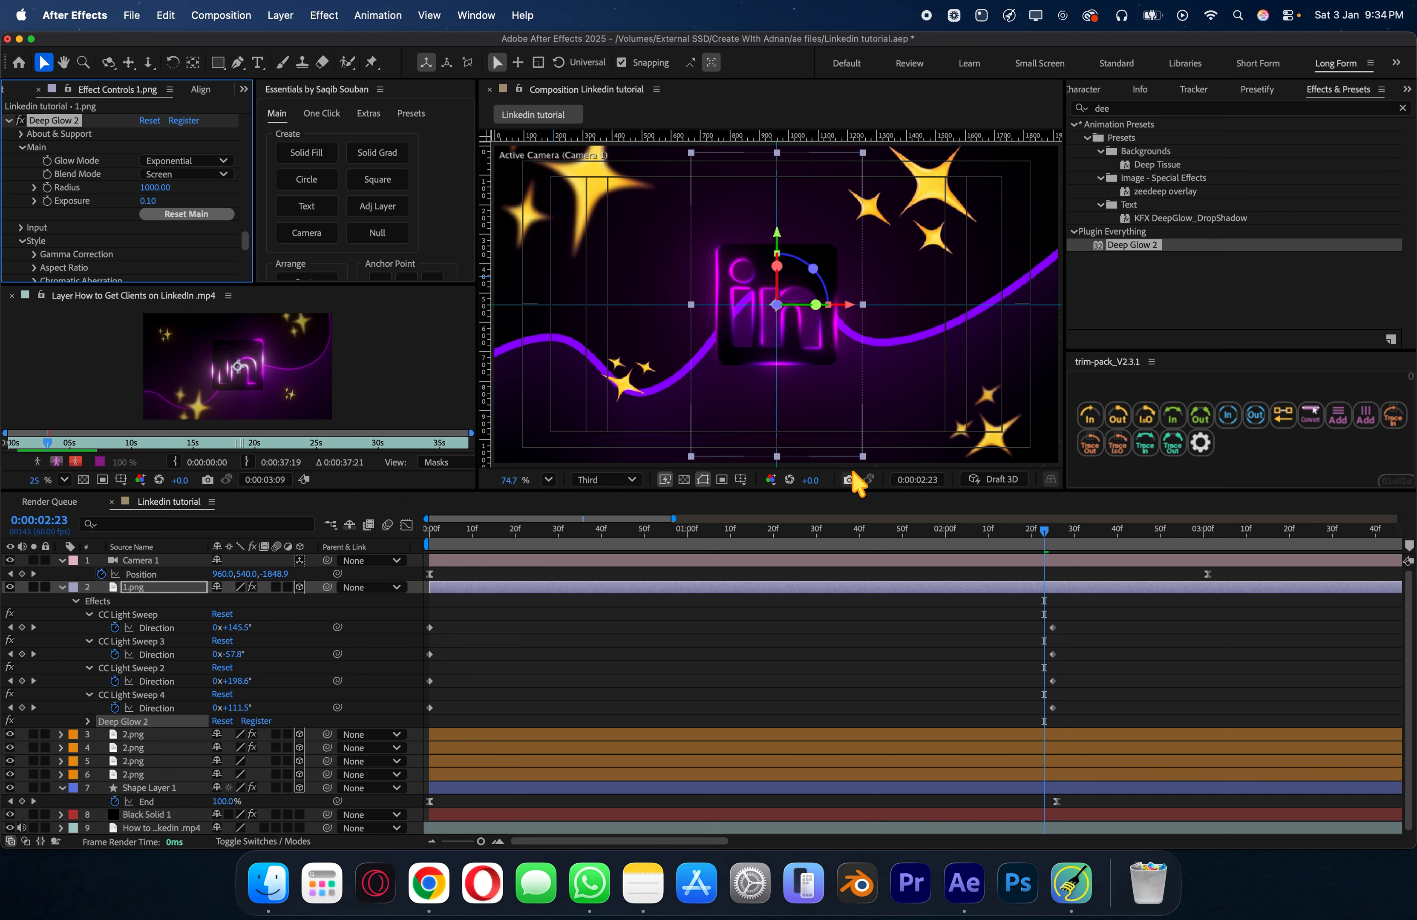
click(813, 666)
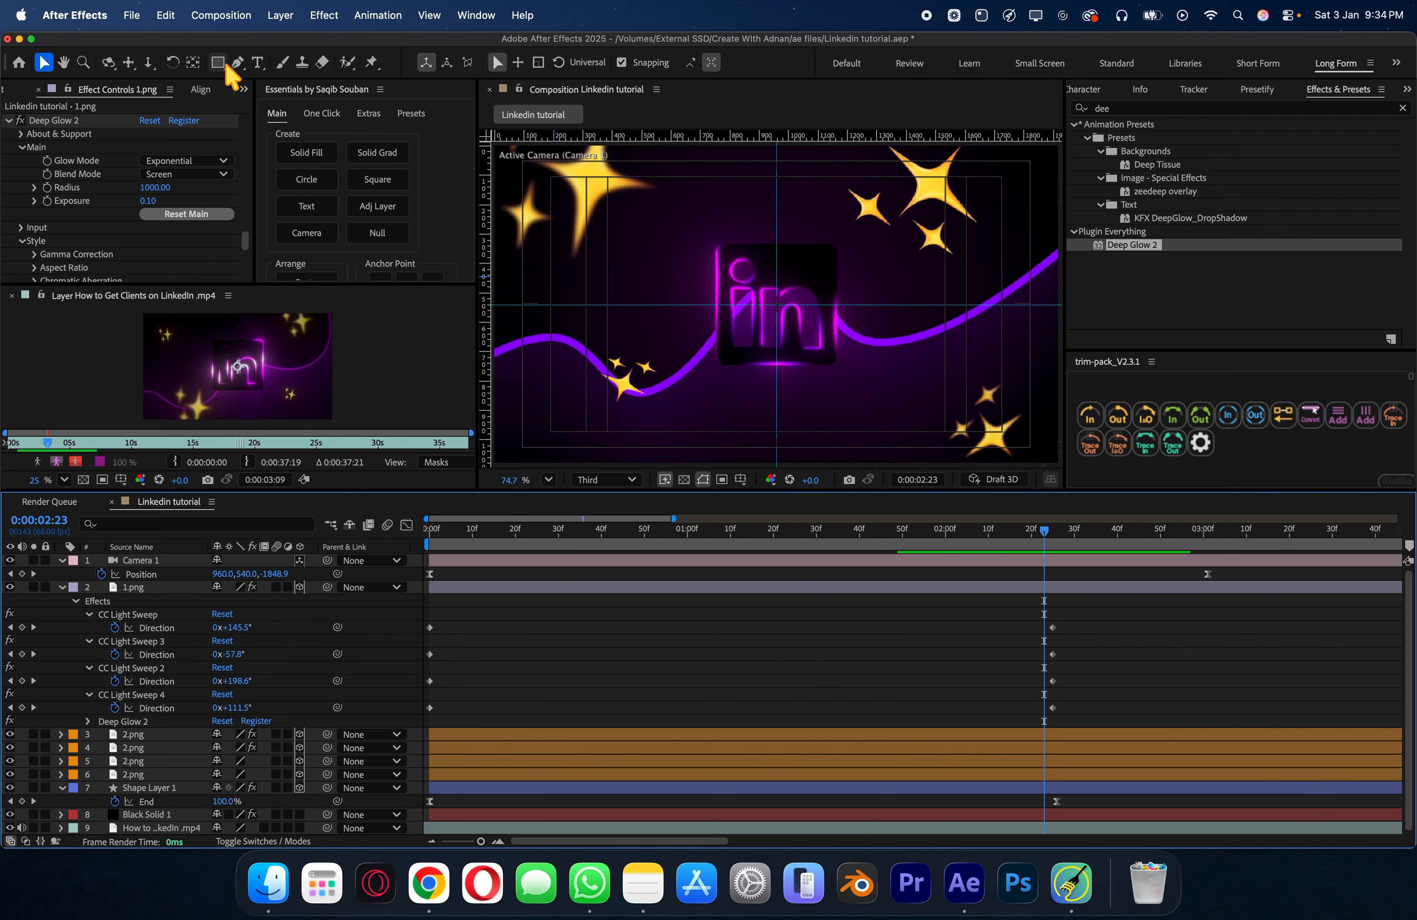
Step: Duplicate the 1.png layer and delete the light sweeps and Deep Glow 2 from the lower copy, keeping its Fill
click(62, 586)
click(138, 587)
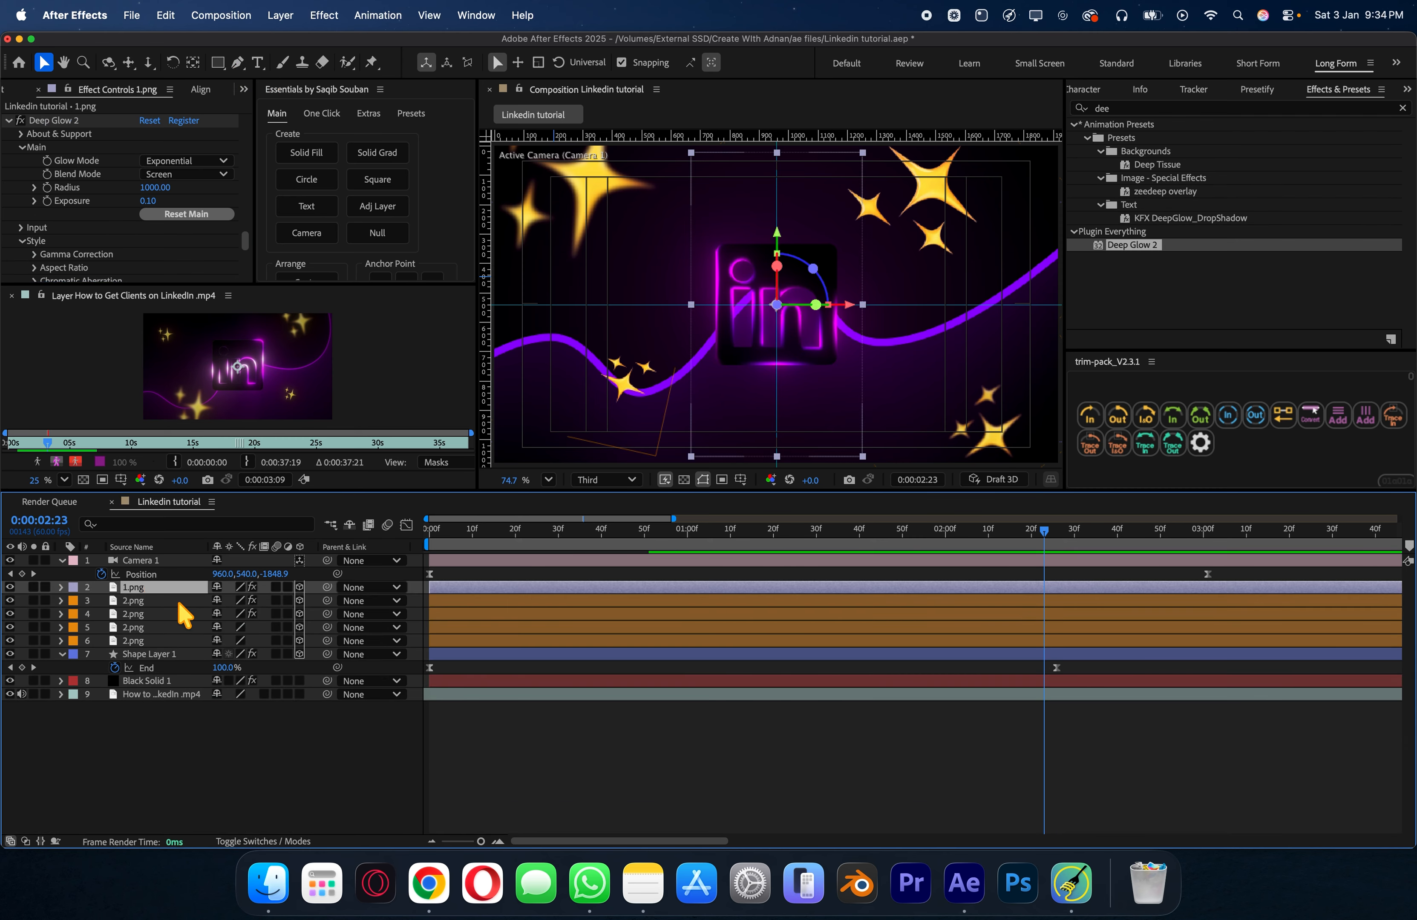
key(super+d)
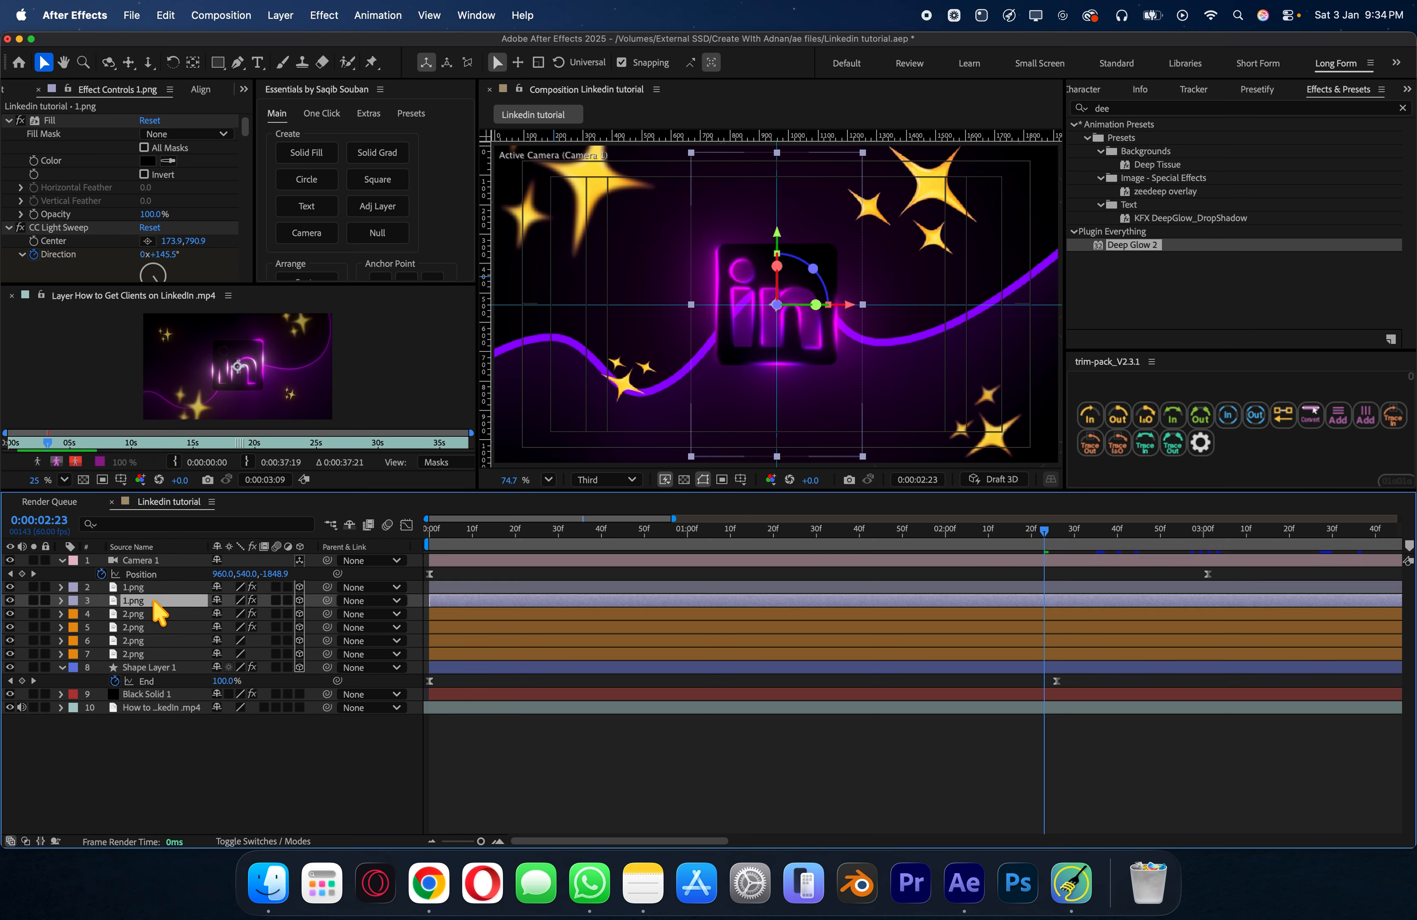
click(60, 232)
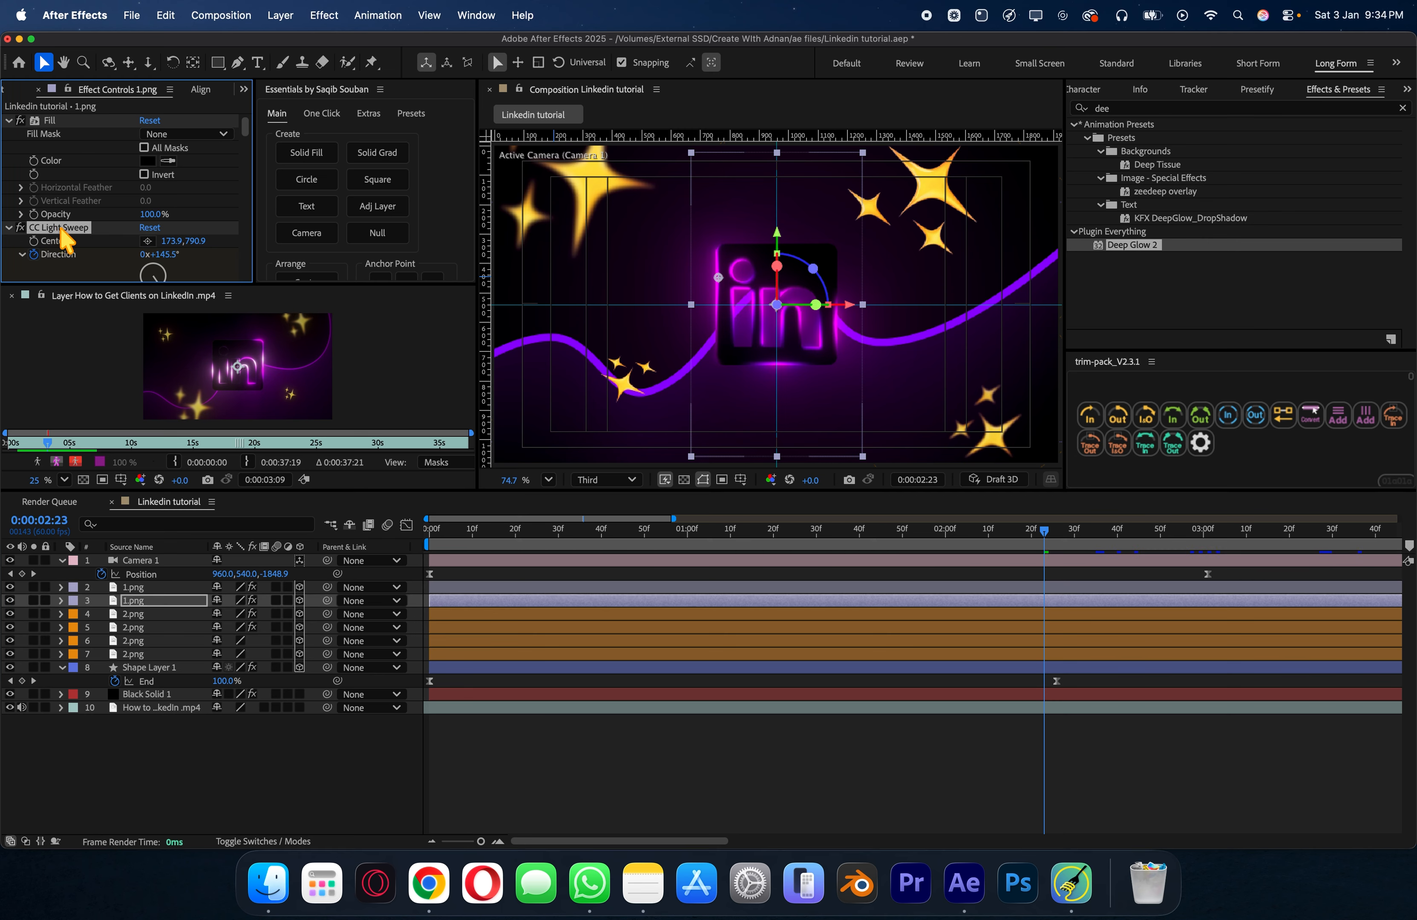
scroll(63, 227, down, 15)
scroll(66, 218, up, 5)
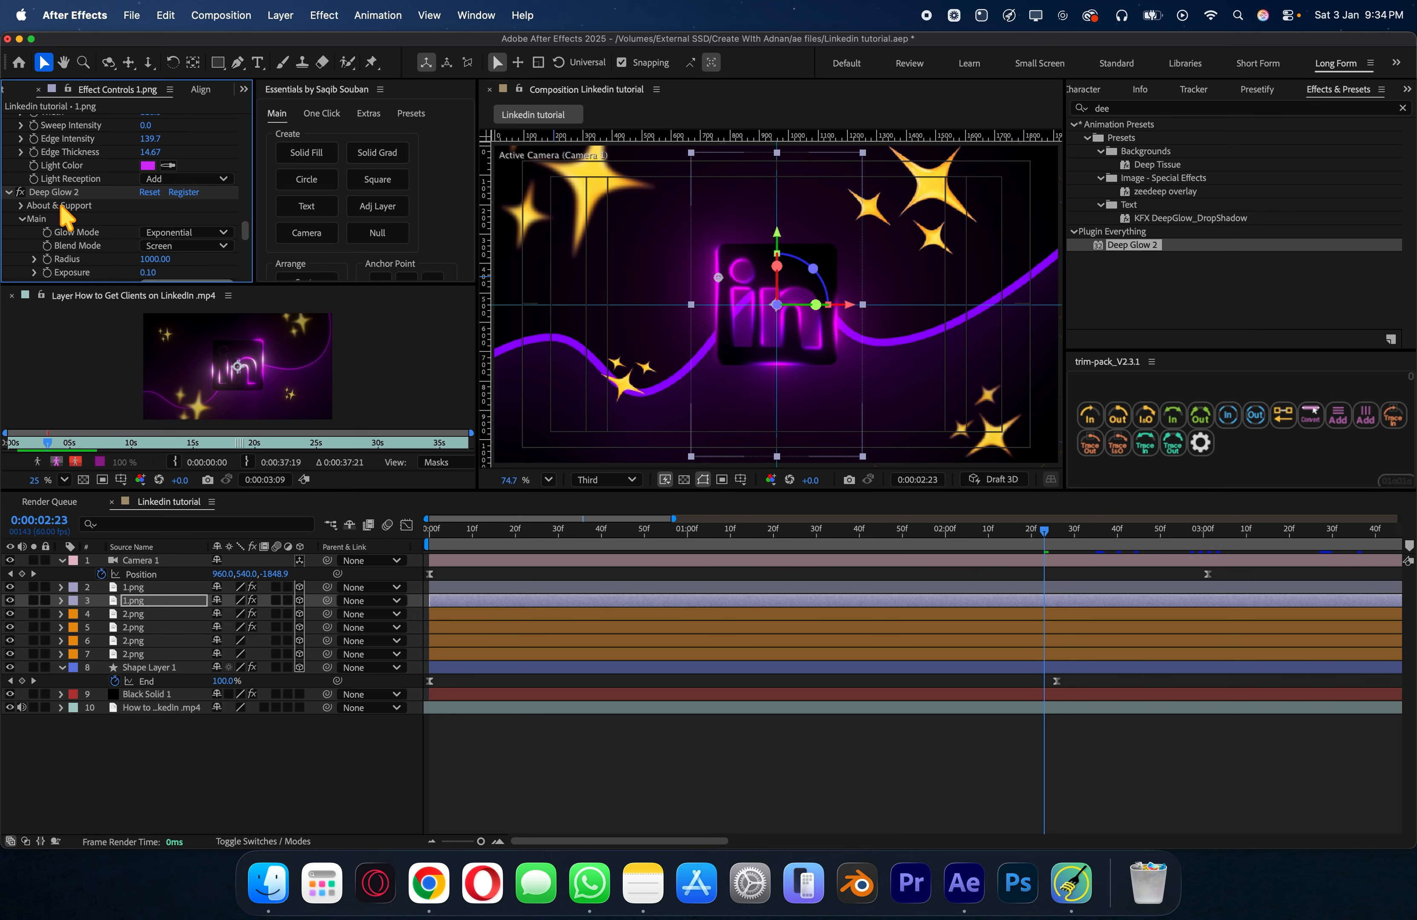
scroll(62, 203, up, 5)
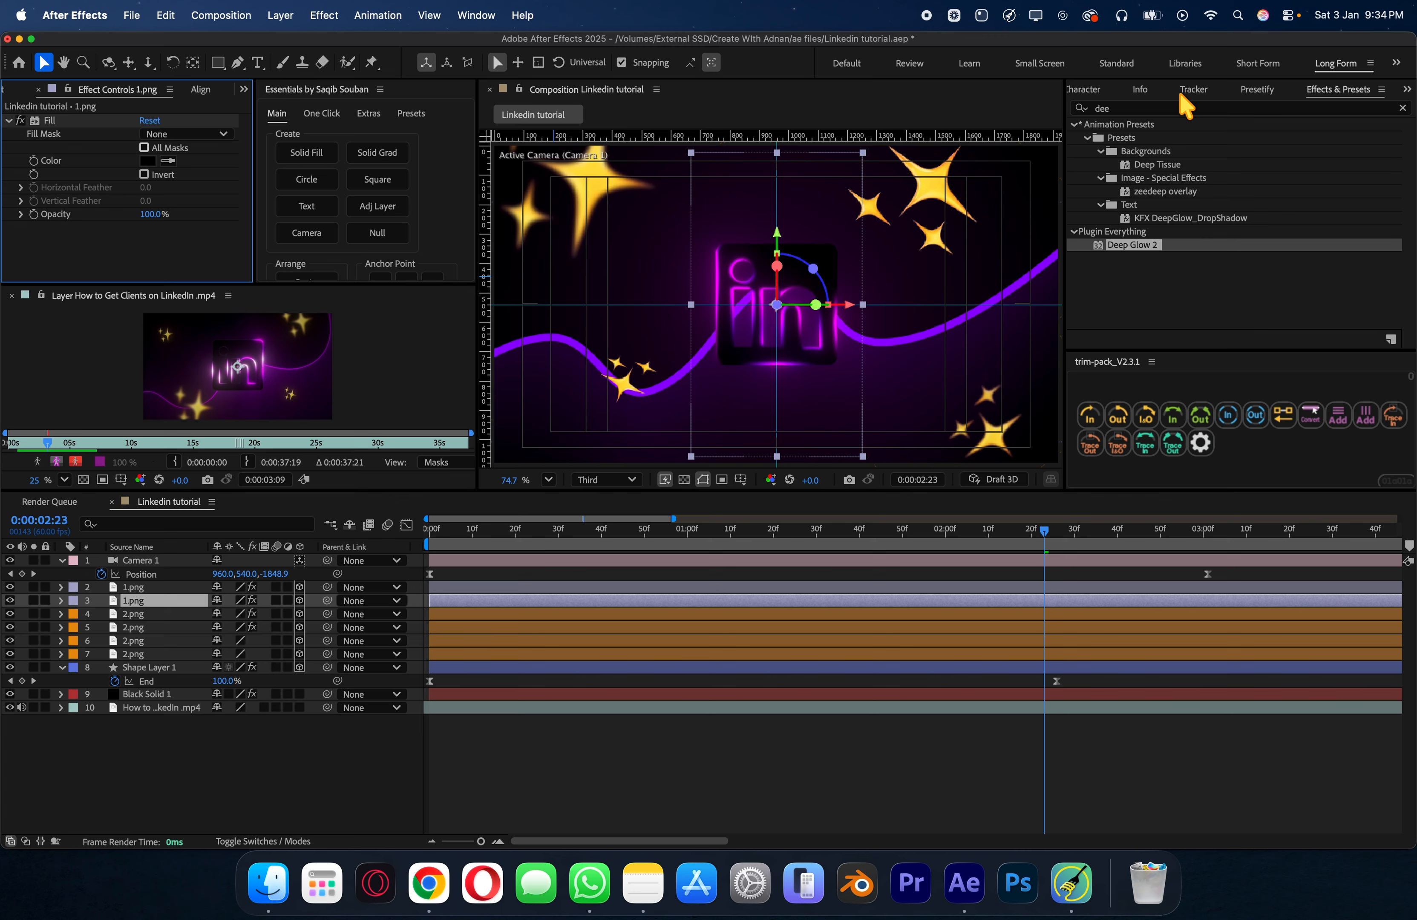
Step: Add Gaussian Blur to the lower 1.png copy and raise its Blurriness strongly
click(1174, 107)
text(gaus)
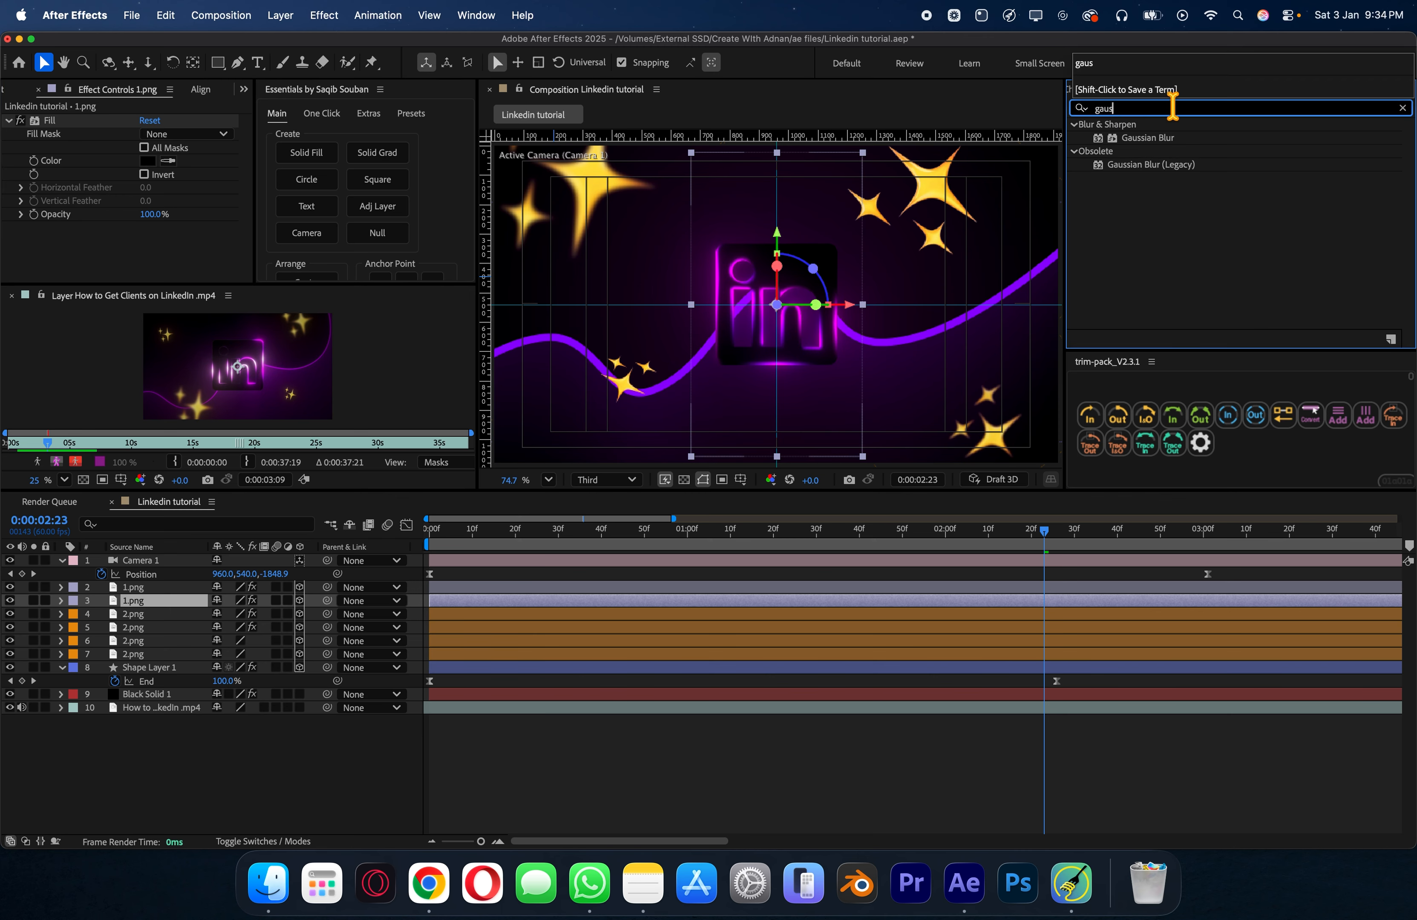
drag(1169, 136, 736, 245)
drag(1058, 246, 1264, 245)
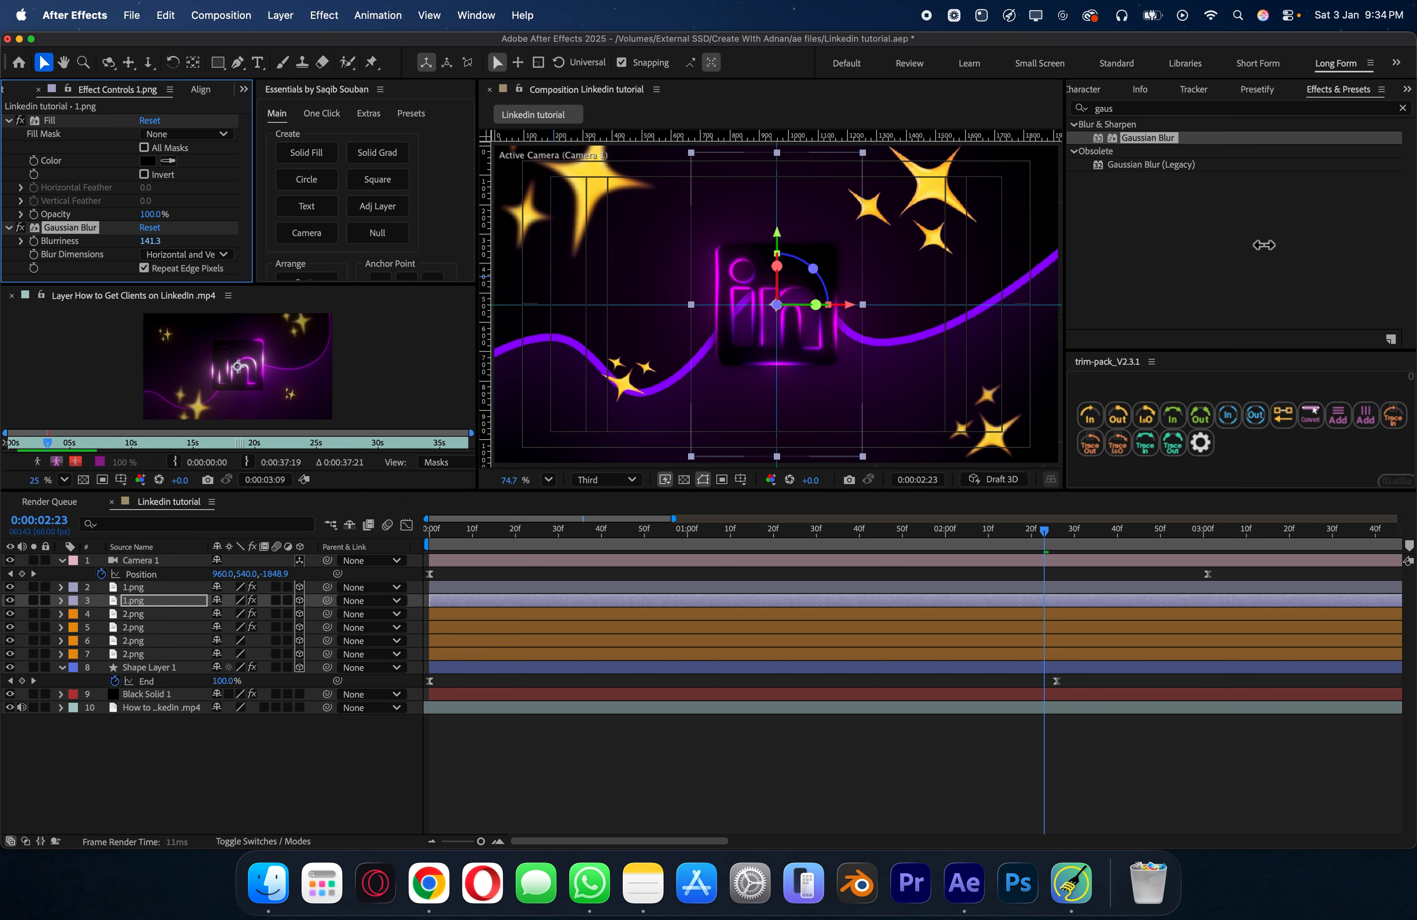
drag(154, 242, 385, 243)
Step: Draw a rectangular mask around the logo on Shape Layer 1 and invert it
click(1038, 678)
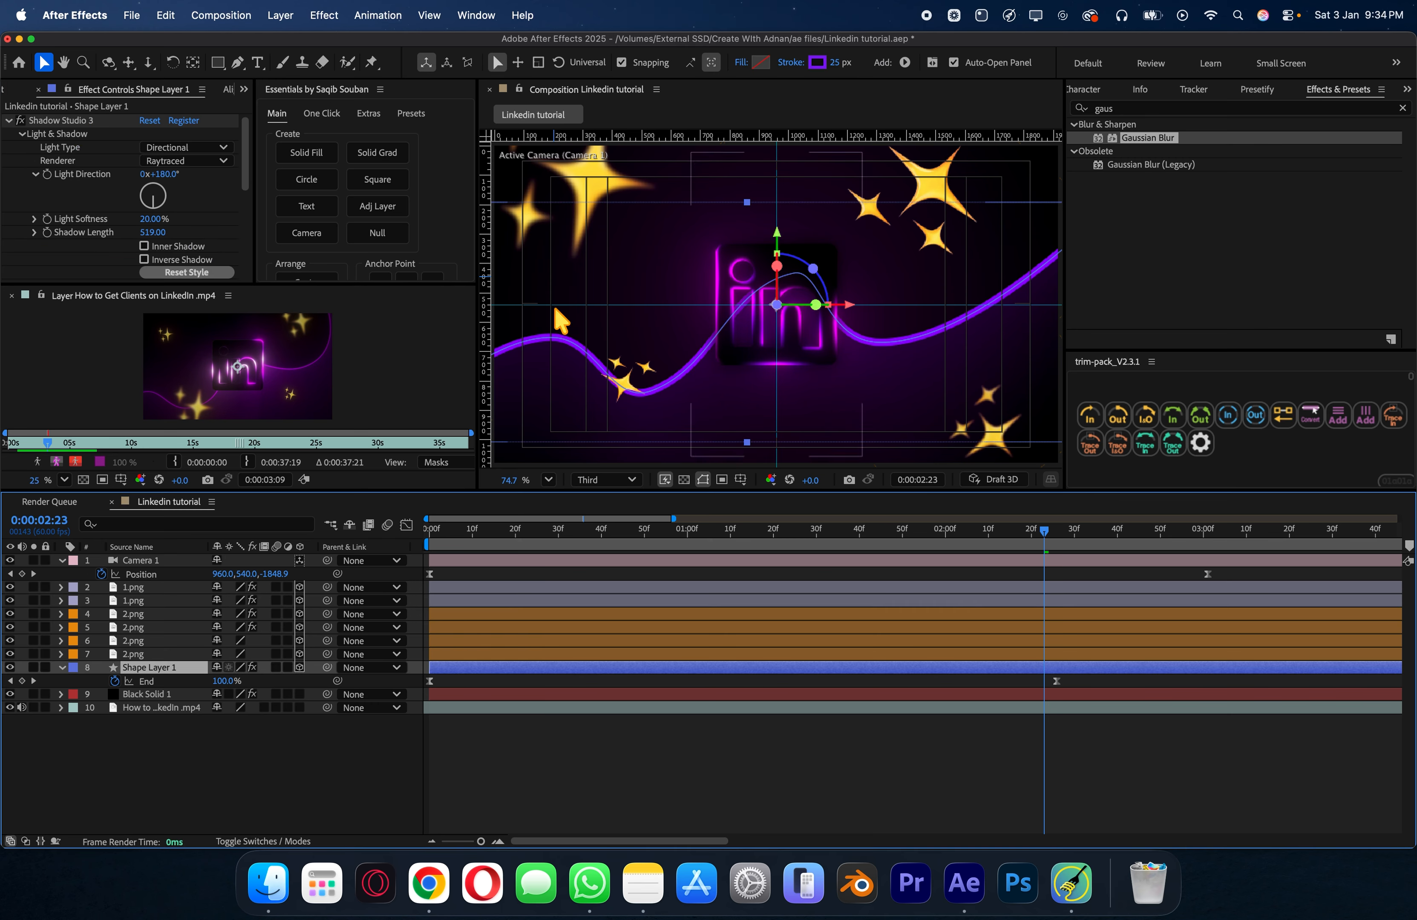
click(218, 62)
drag(717, 255, 828, 362)
key(super+z)
click(447, 62)
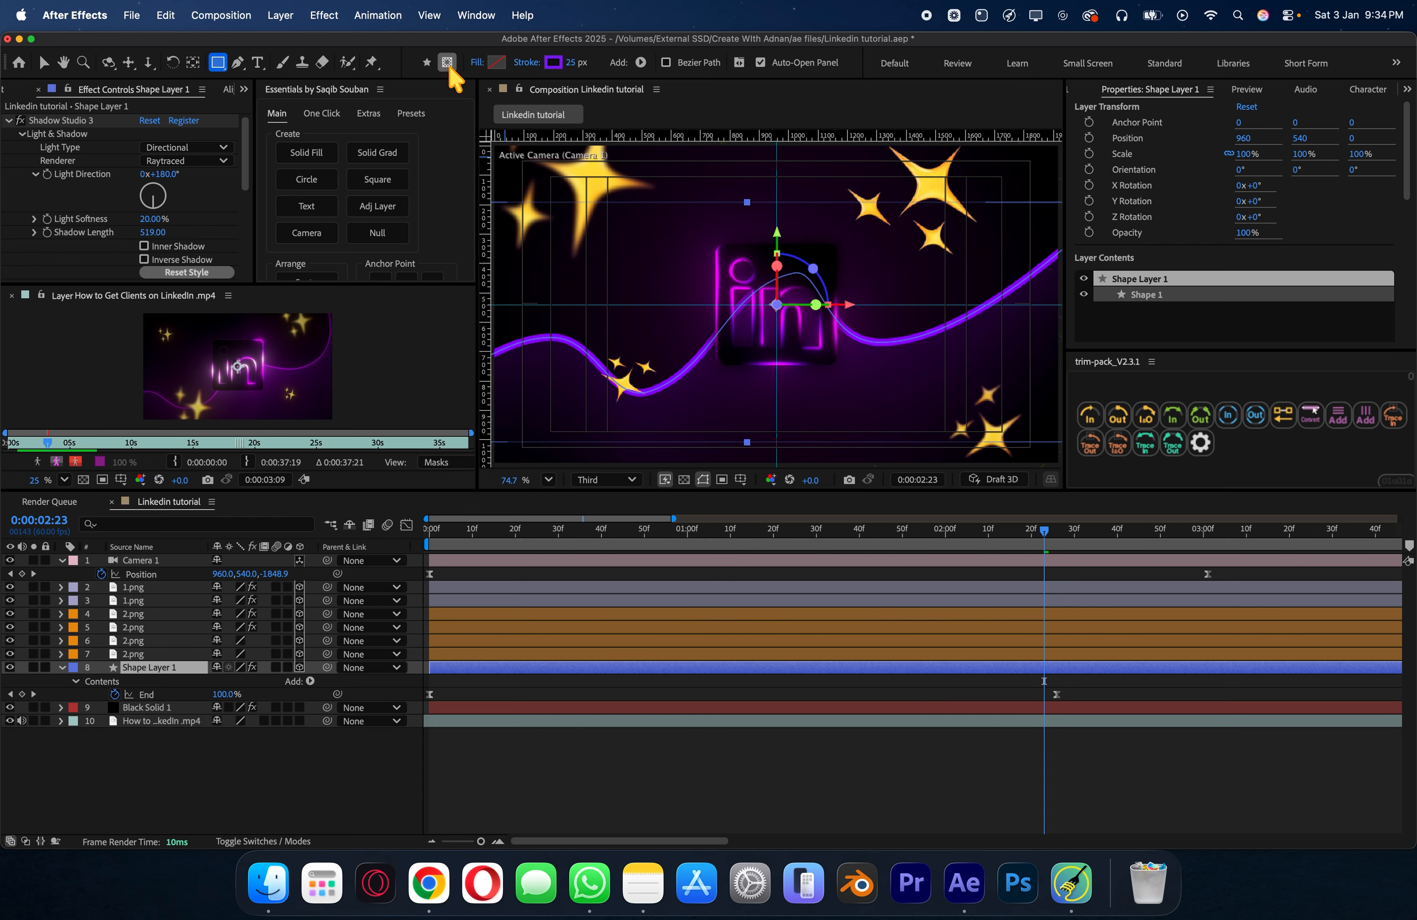
mouse_move(721, 250)
mouse_down()
mouse_move(816, 379)
mouse_move(837, 367)
mouse_up()
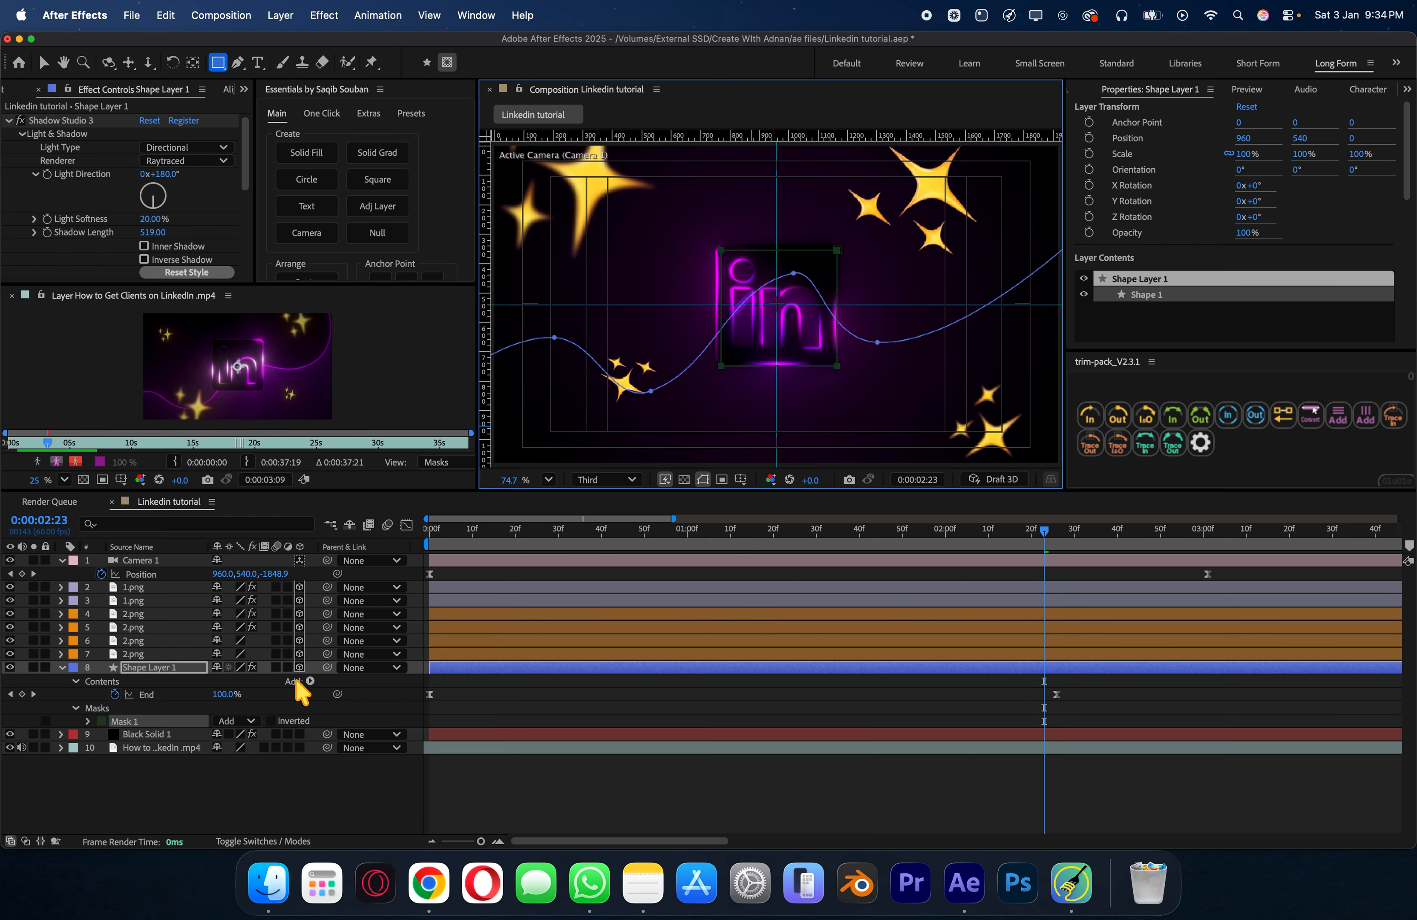
click(272, 721)
Step: Feather the wave line's mask by 75.7 pixels and collapse the layer's properties
click(89, 721)
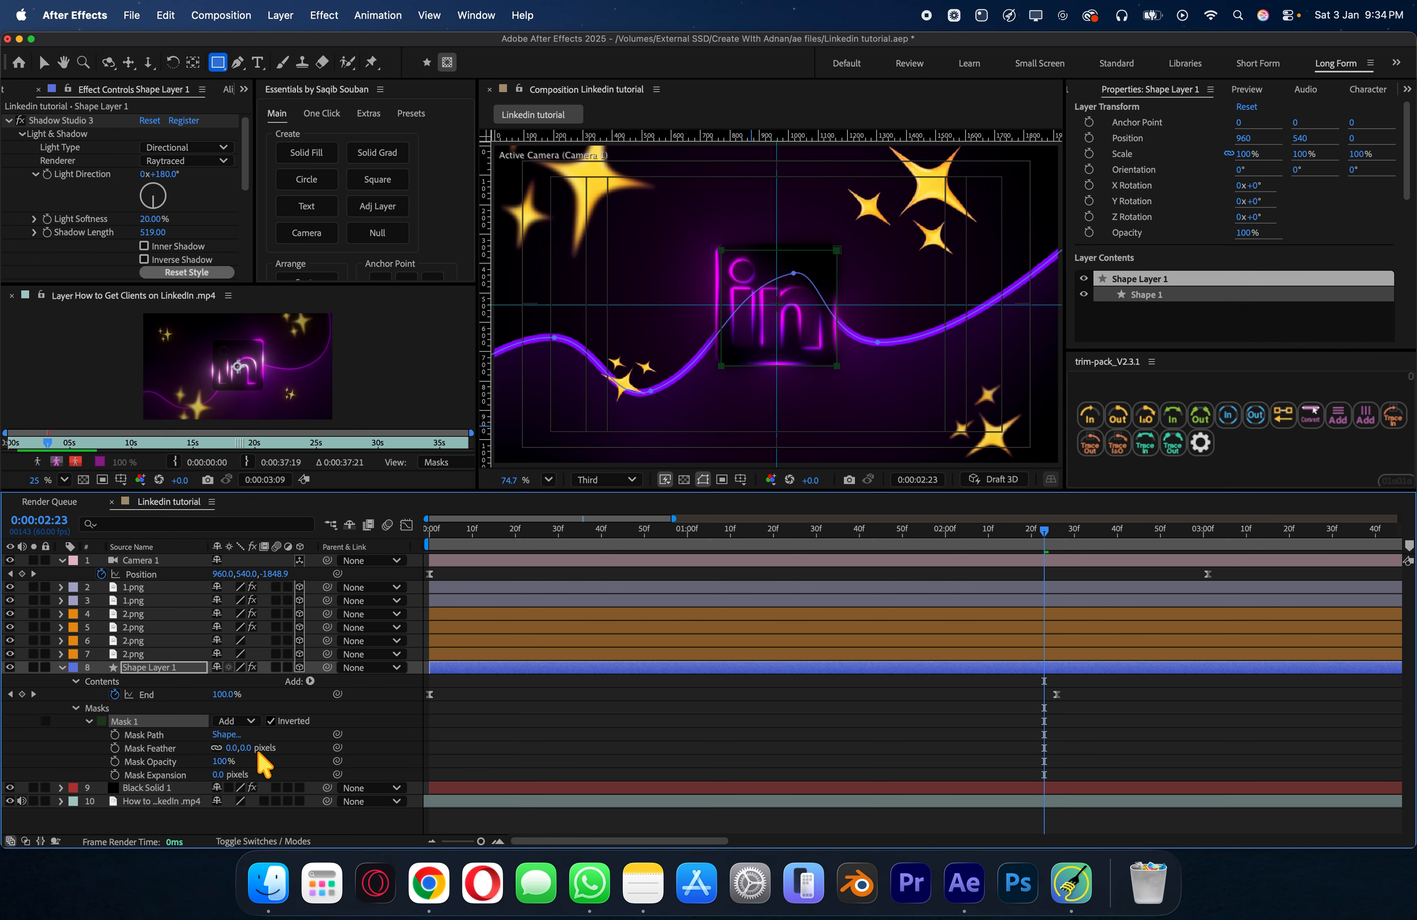
drag(257, 750, 248, 750)
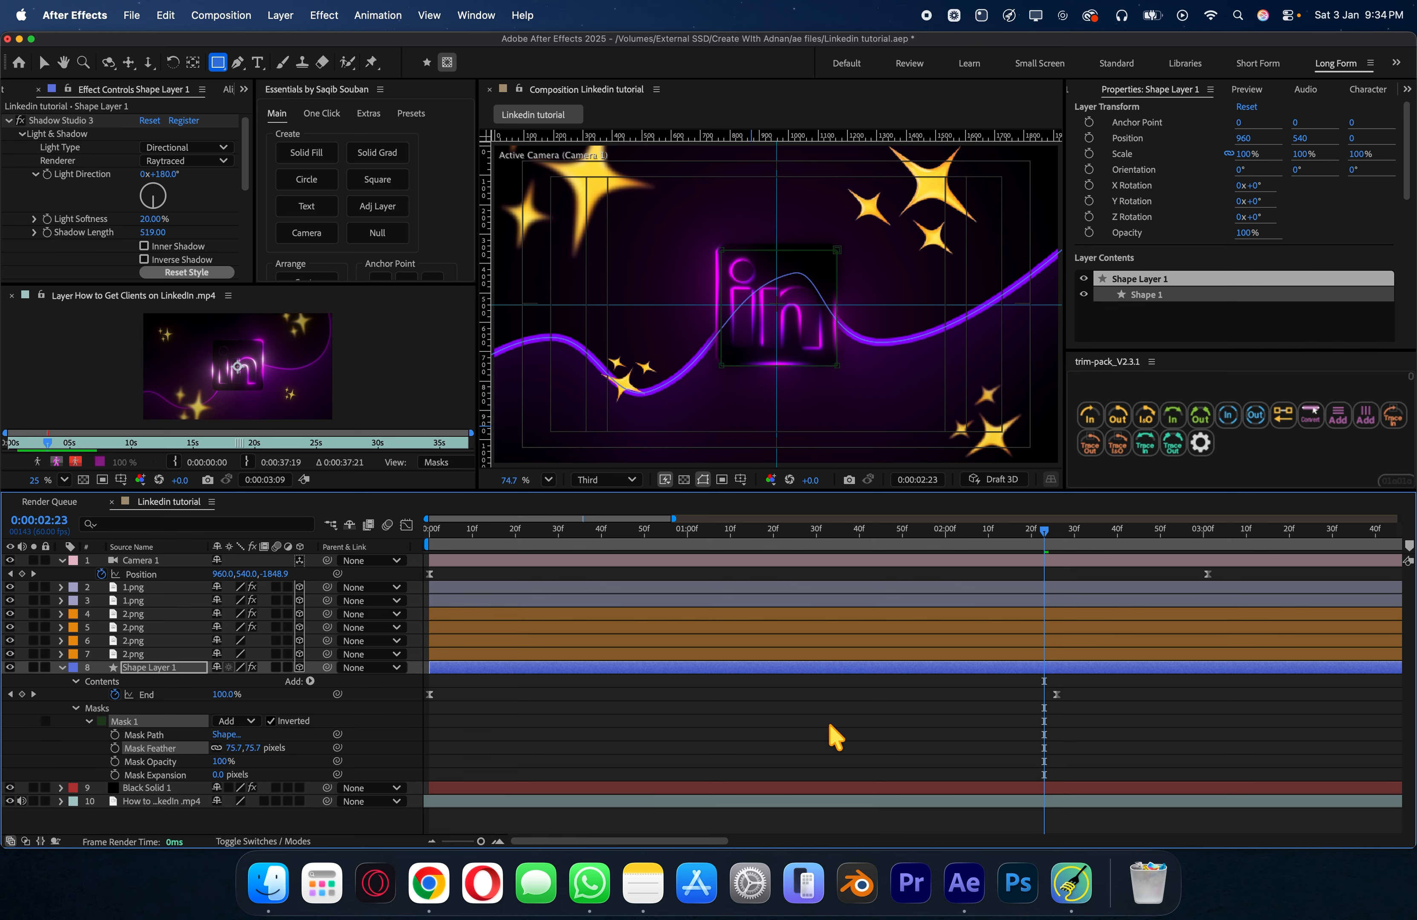
key(u)
click(815, 742)
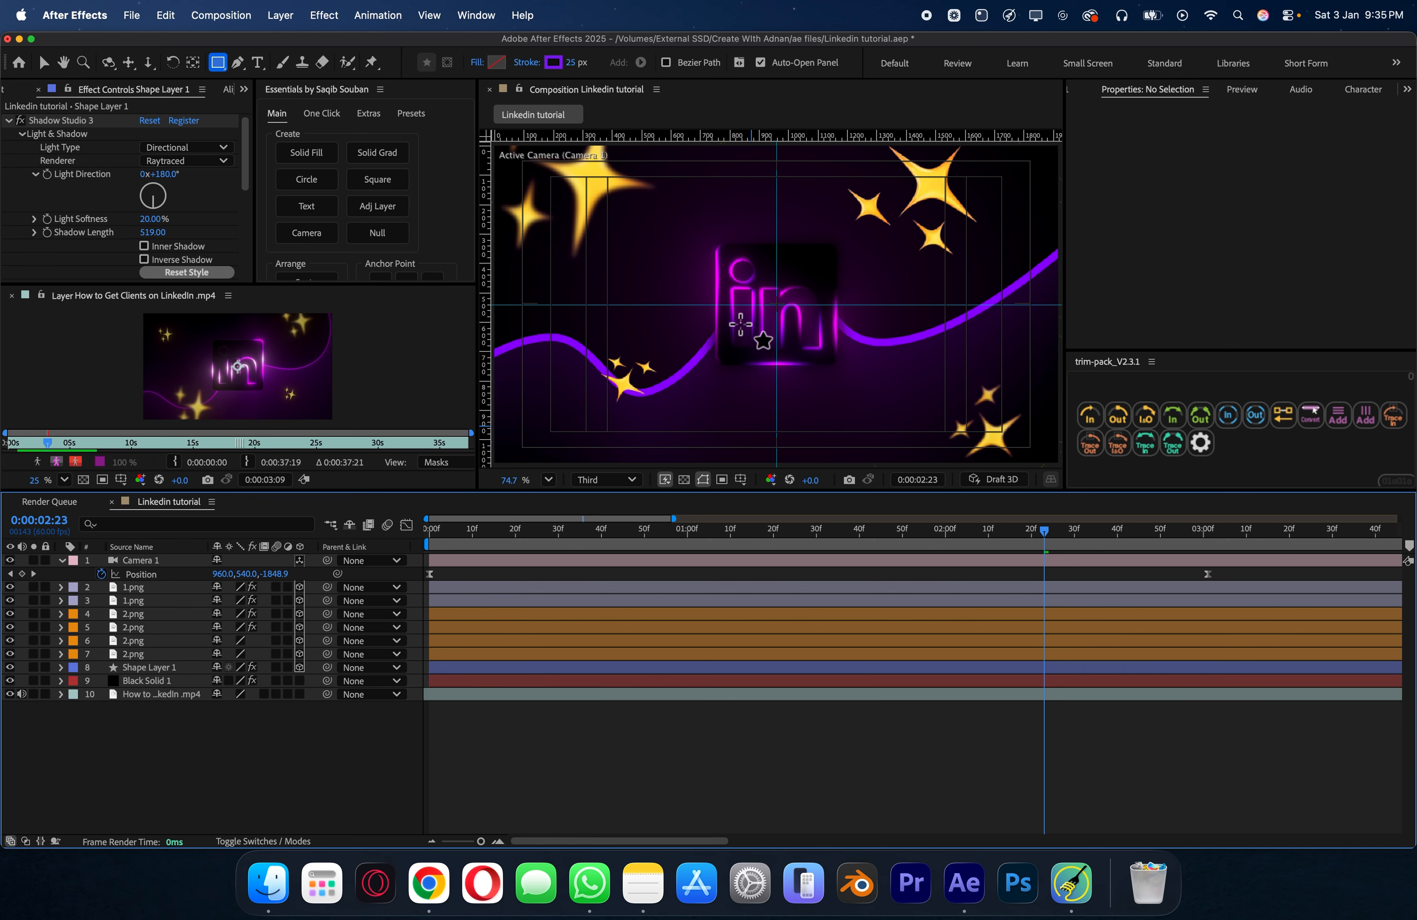
Step: At 0:00:02:08, apply Deep Glow 2 to the uppermost 2.png sparkle layer and set its Exposure to 0.05
drag(1075, 524, 979, 549)
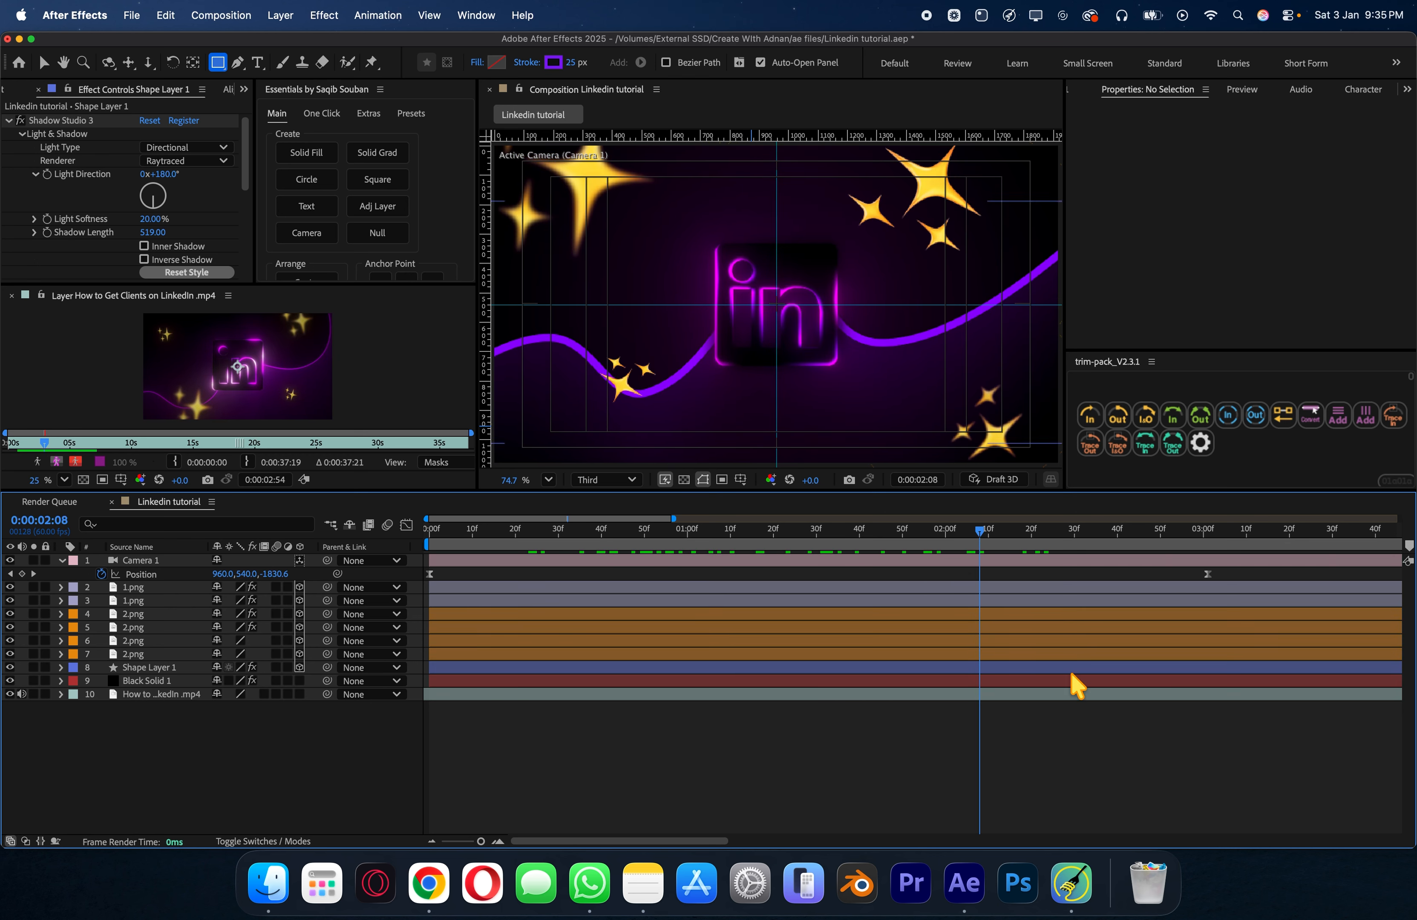
key(v)
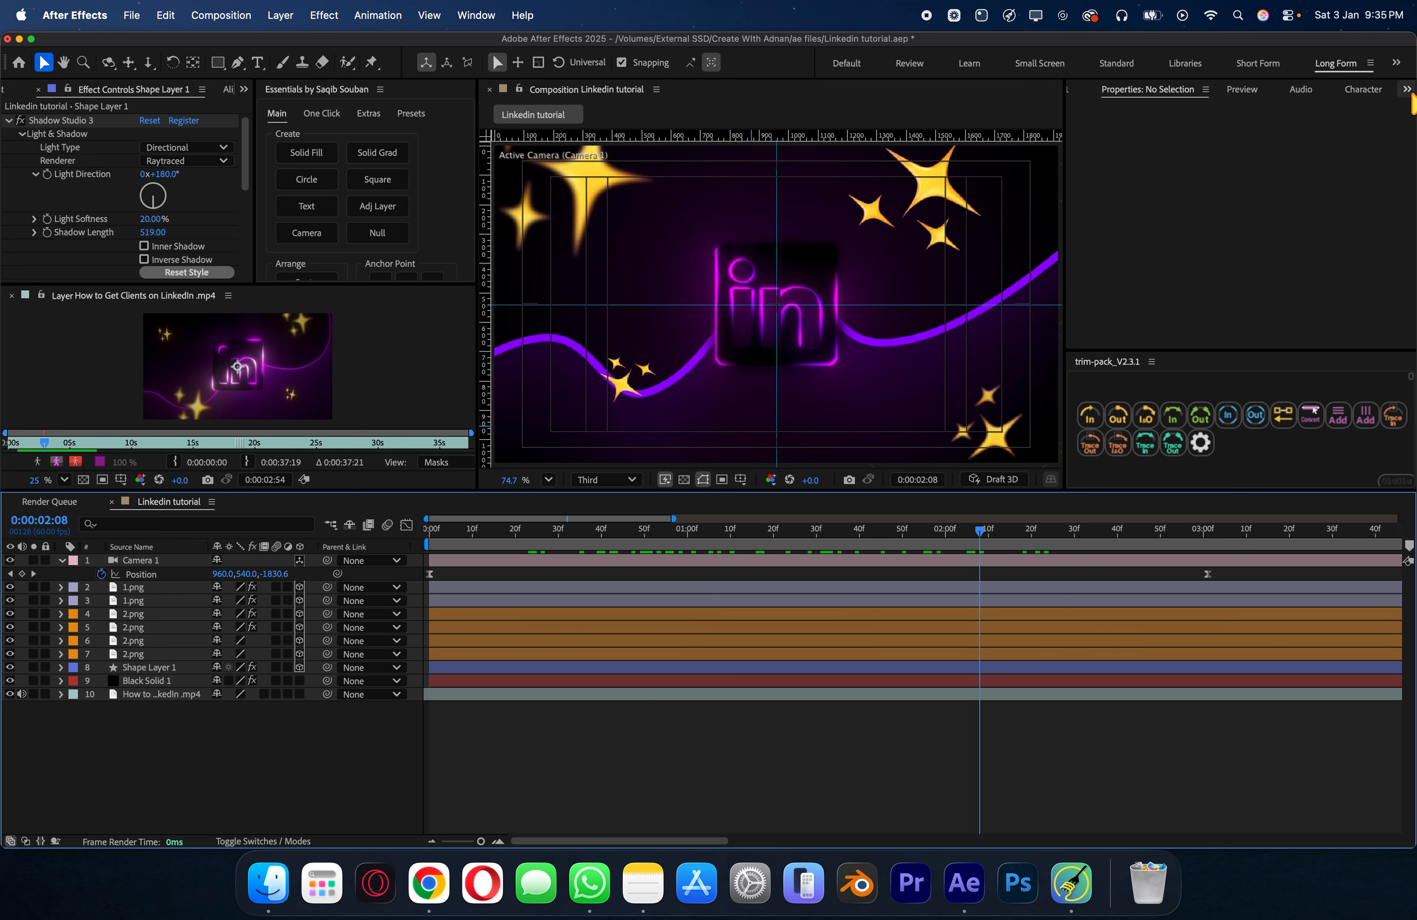
click(1407, 89)
click(1354, 254)
click(1145, 108)
text(dee)
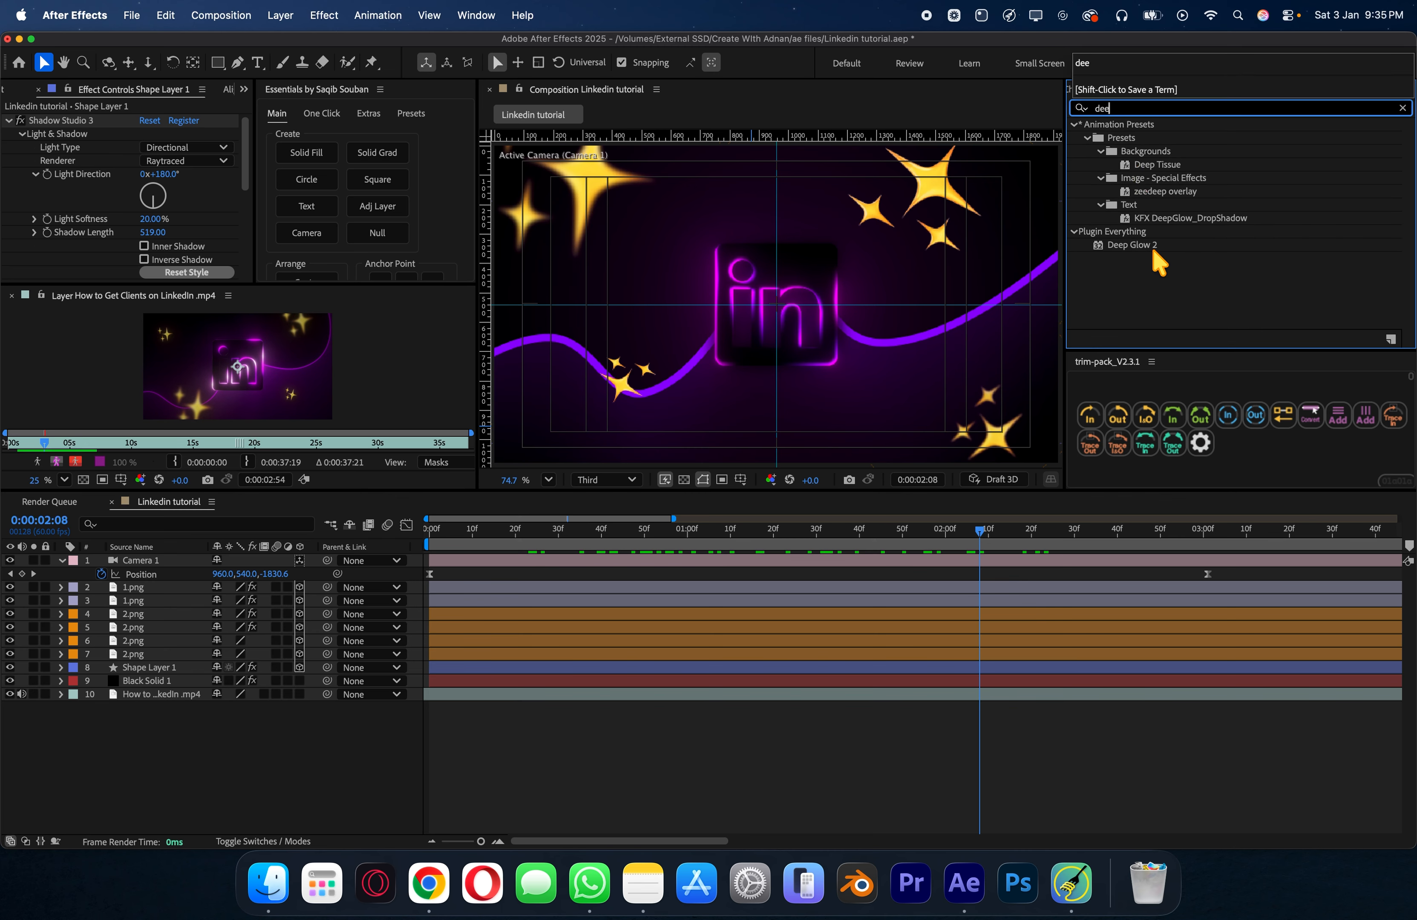
drag(1150, 245, 887, 615)
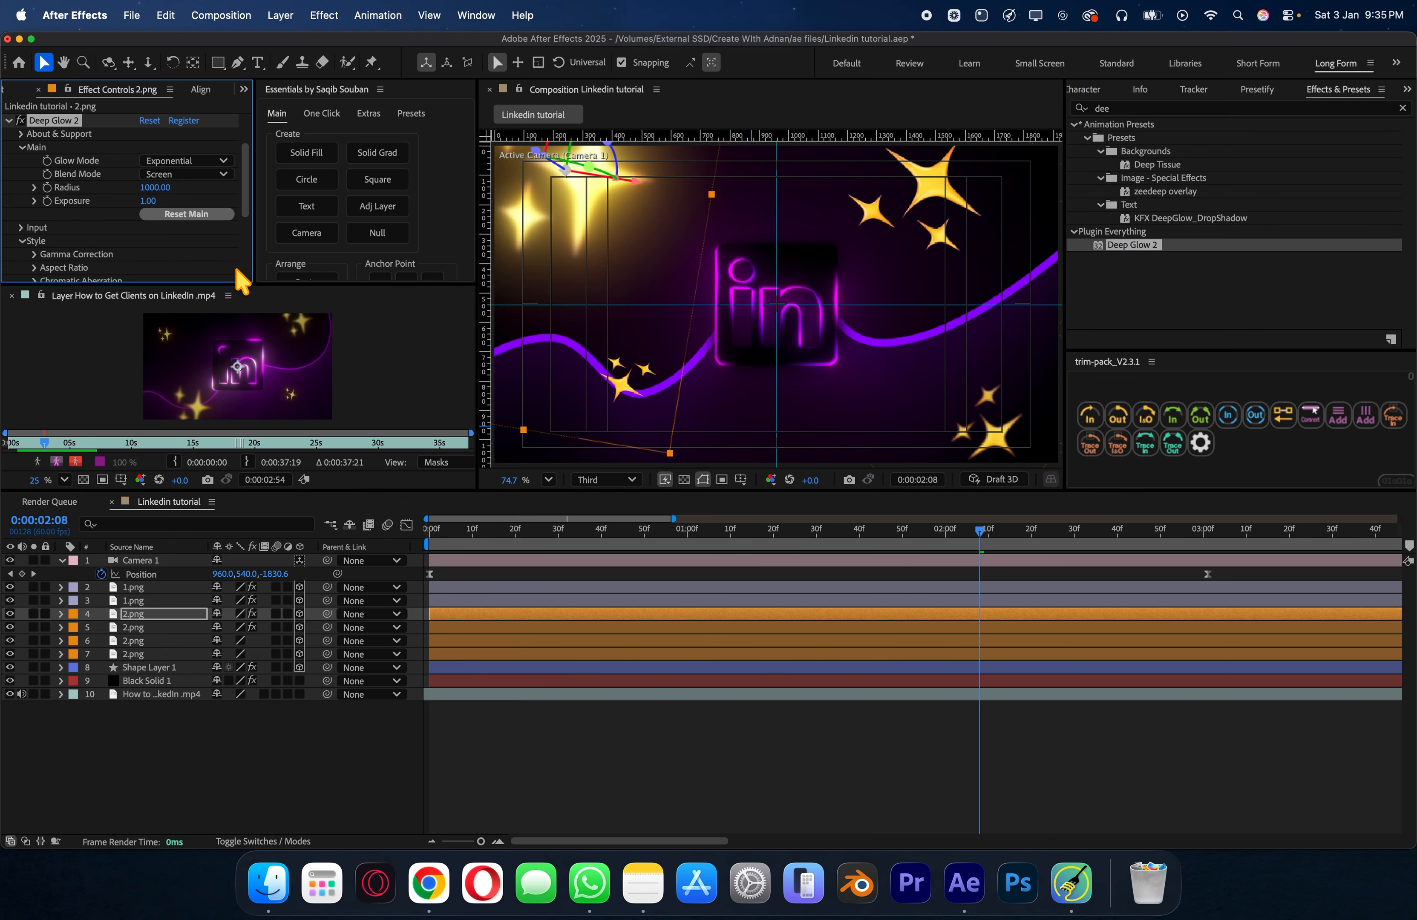
click(155, 201)
key(Return)
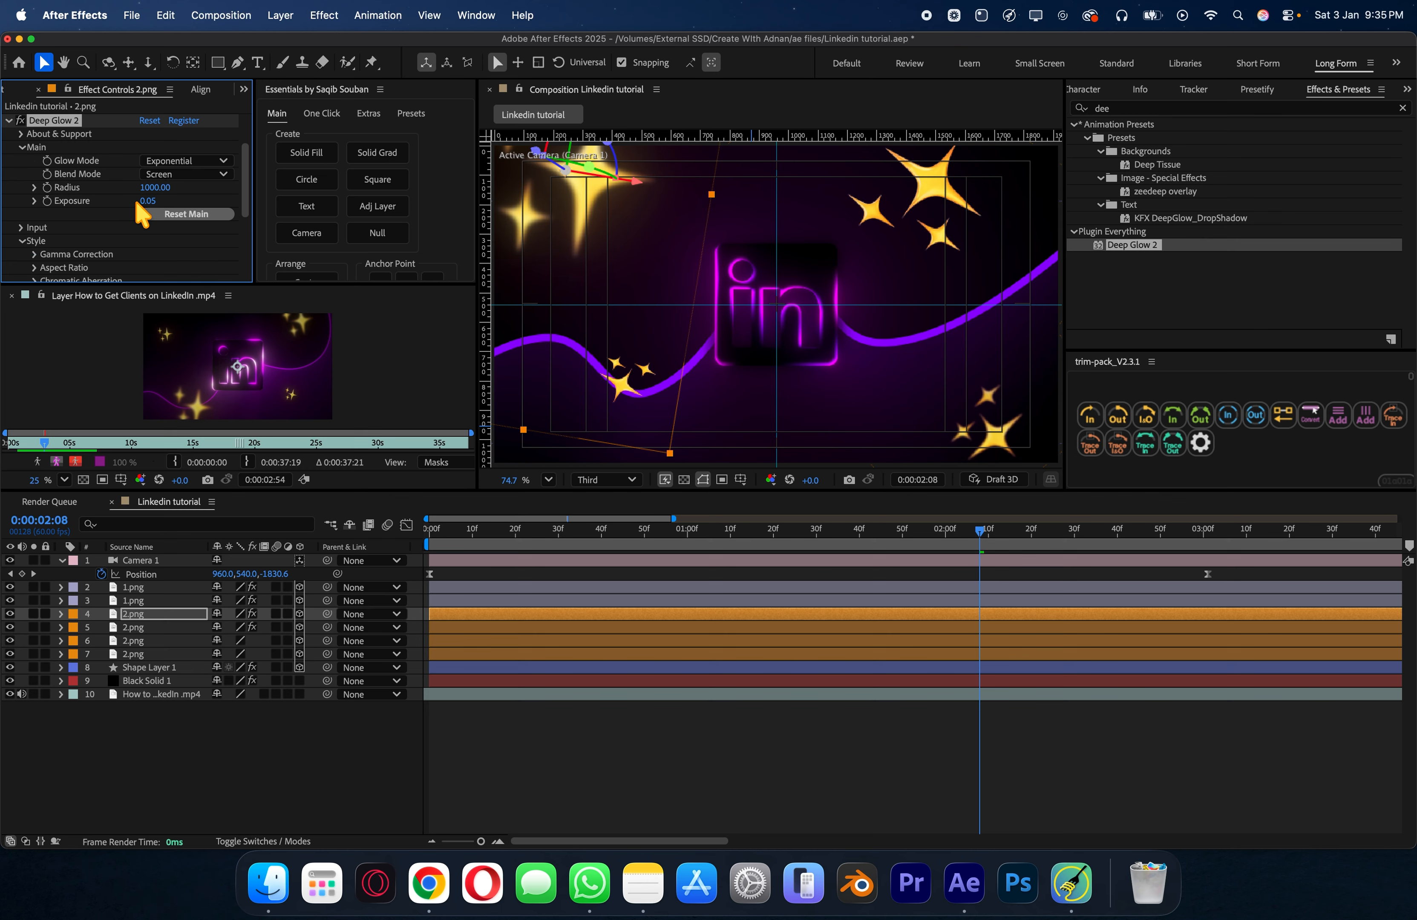
Step: Add a Drop Shadow to the same sparkle layer with 100% opacity, distance 12.2 and softness 157.5
click(1126, 108)
key(BackSpace)
key(BackSpace)
key(BackSpace)
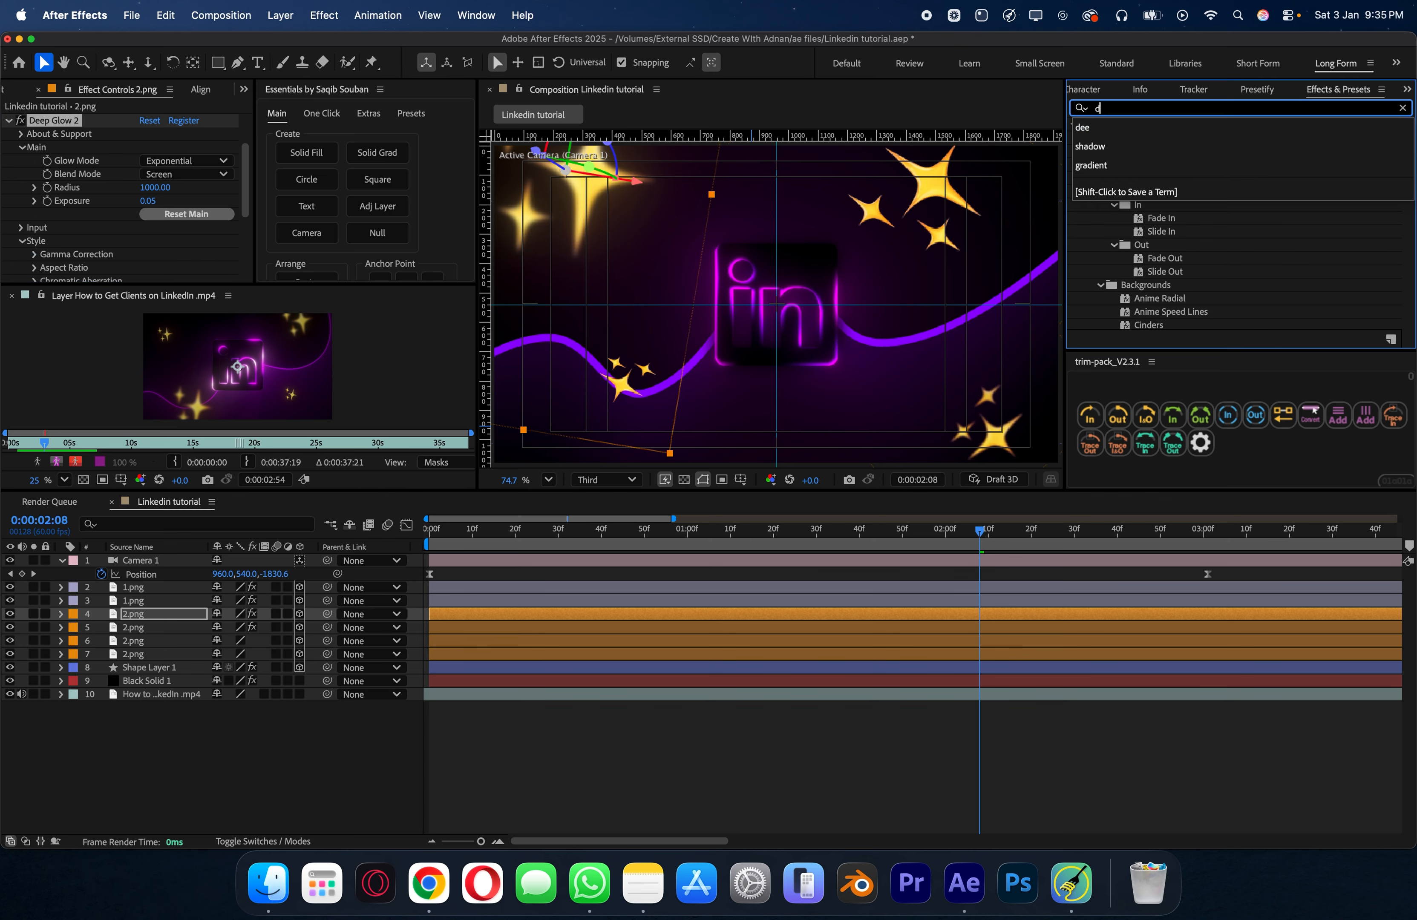
text(drop s)
drag(1142, 200, 556, 280)
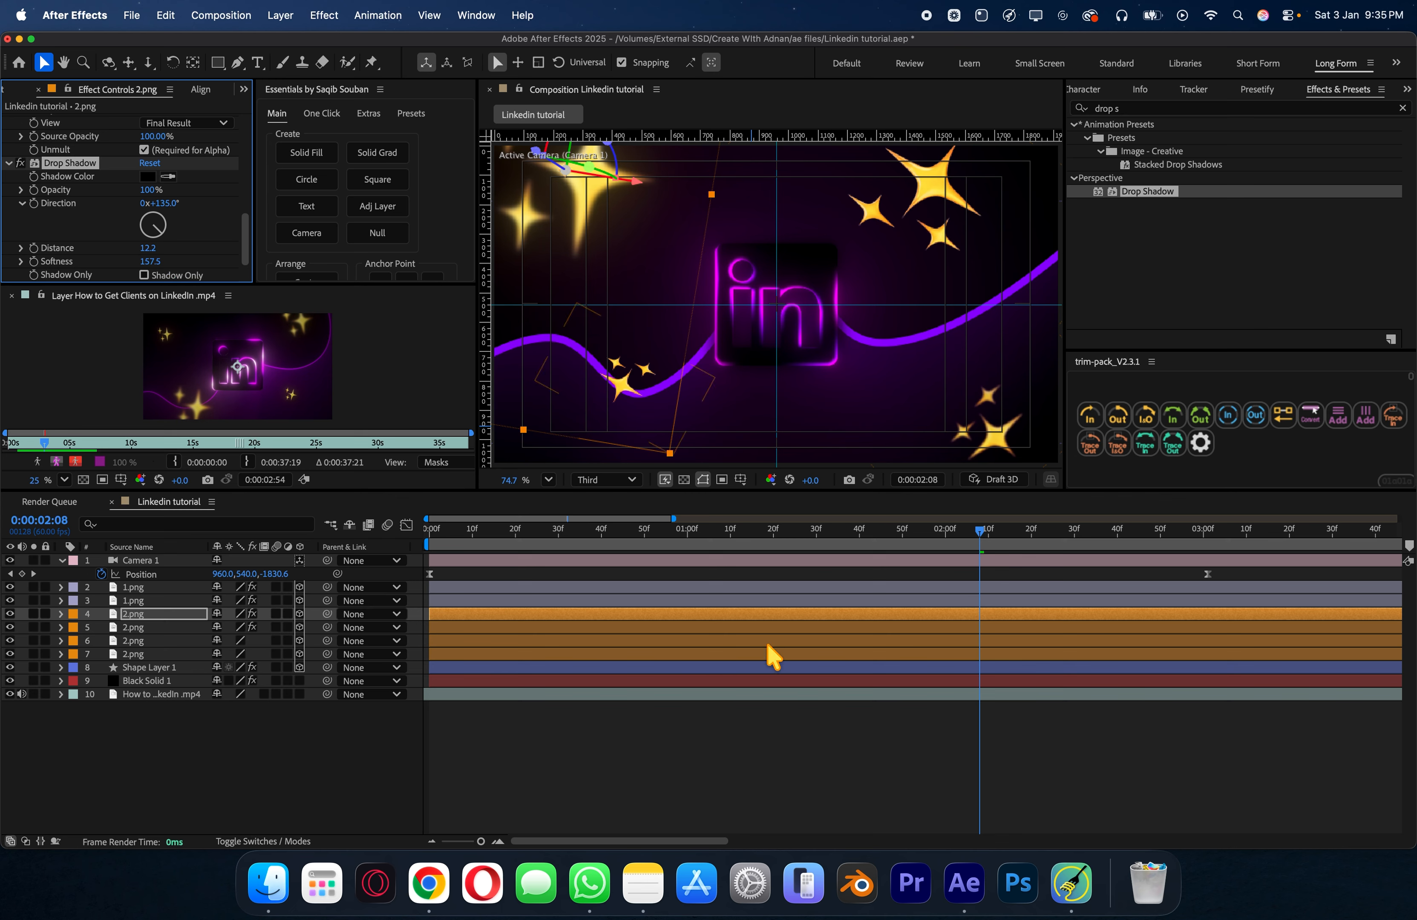
Step: Paste the first sparkle layer's effects onto the other three 2.png layers and save the project
click(775, 628)
shift+click(776, 654)
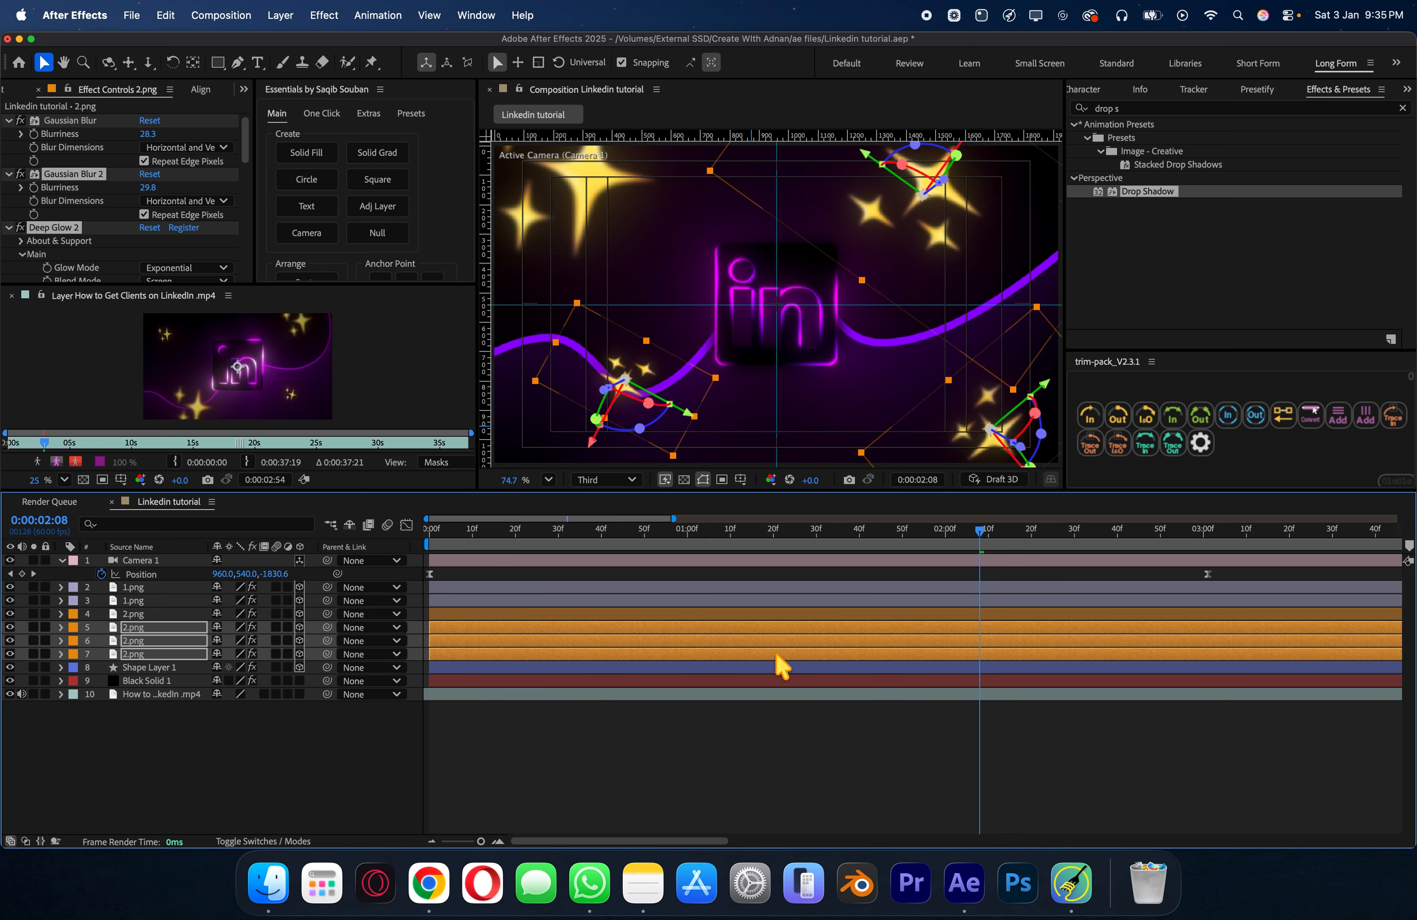
click(800, 714)
key(super+s)
Step: Apply Deep Glow 2 to the purple wave line's Shape Layer 1 and set its Exposure to 0.03
click(1154, 109)
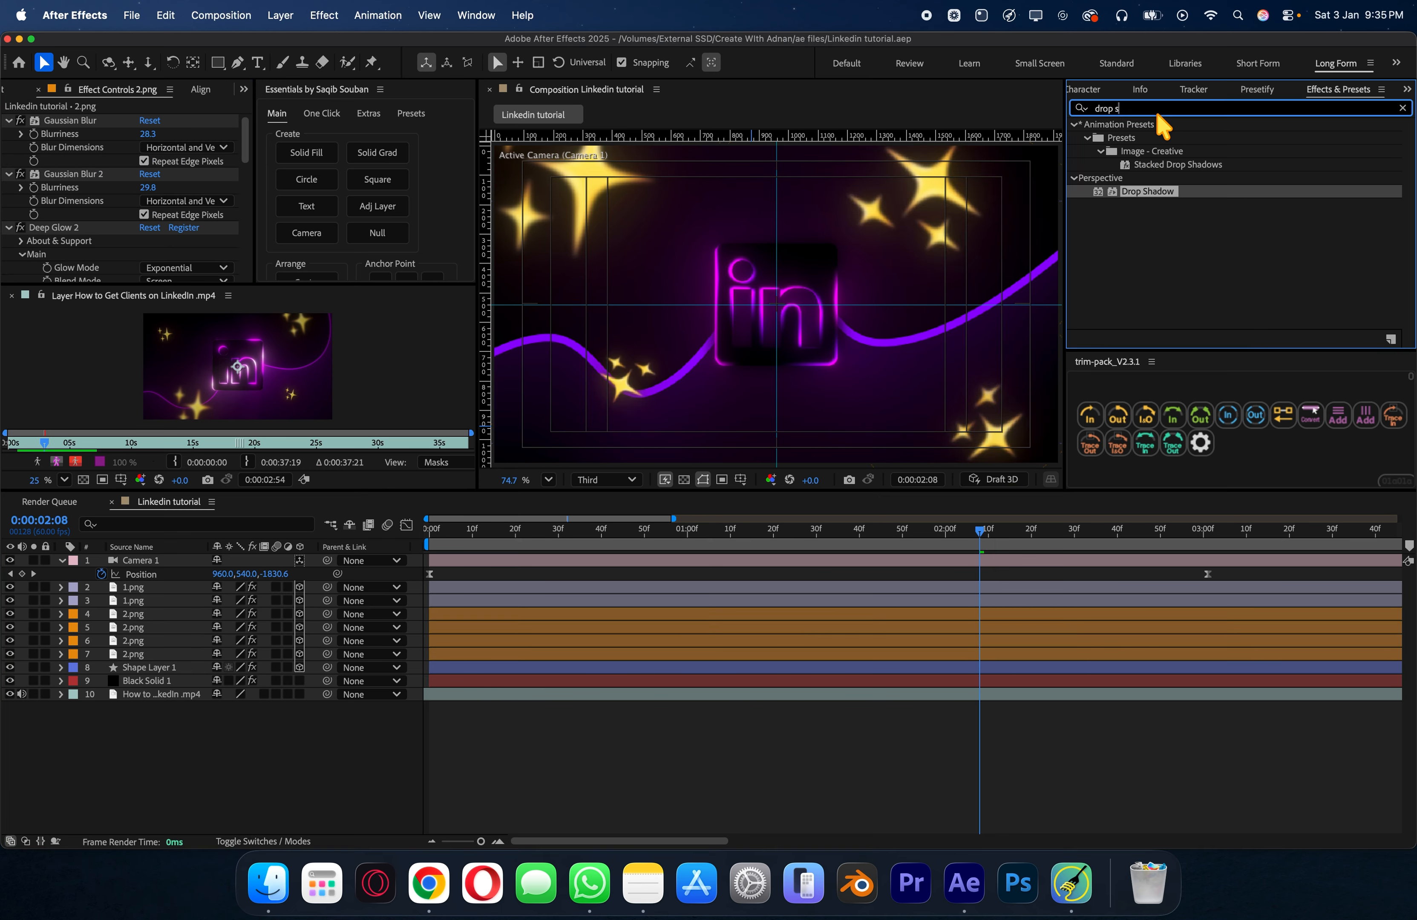
text(dee)
drag(1131, 245, 843, 672)
click(154, 200)
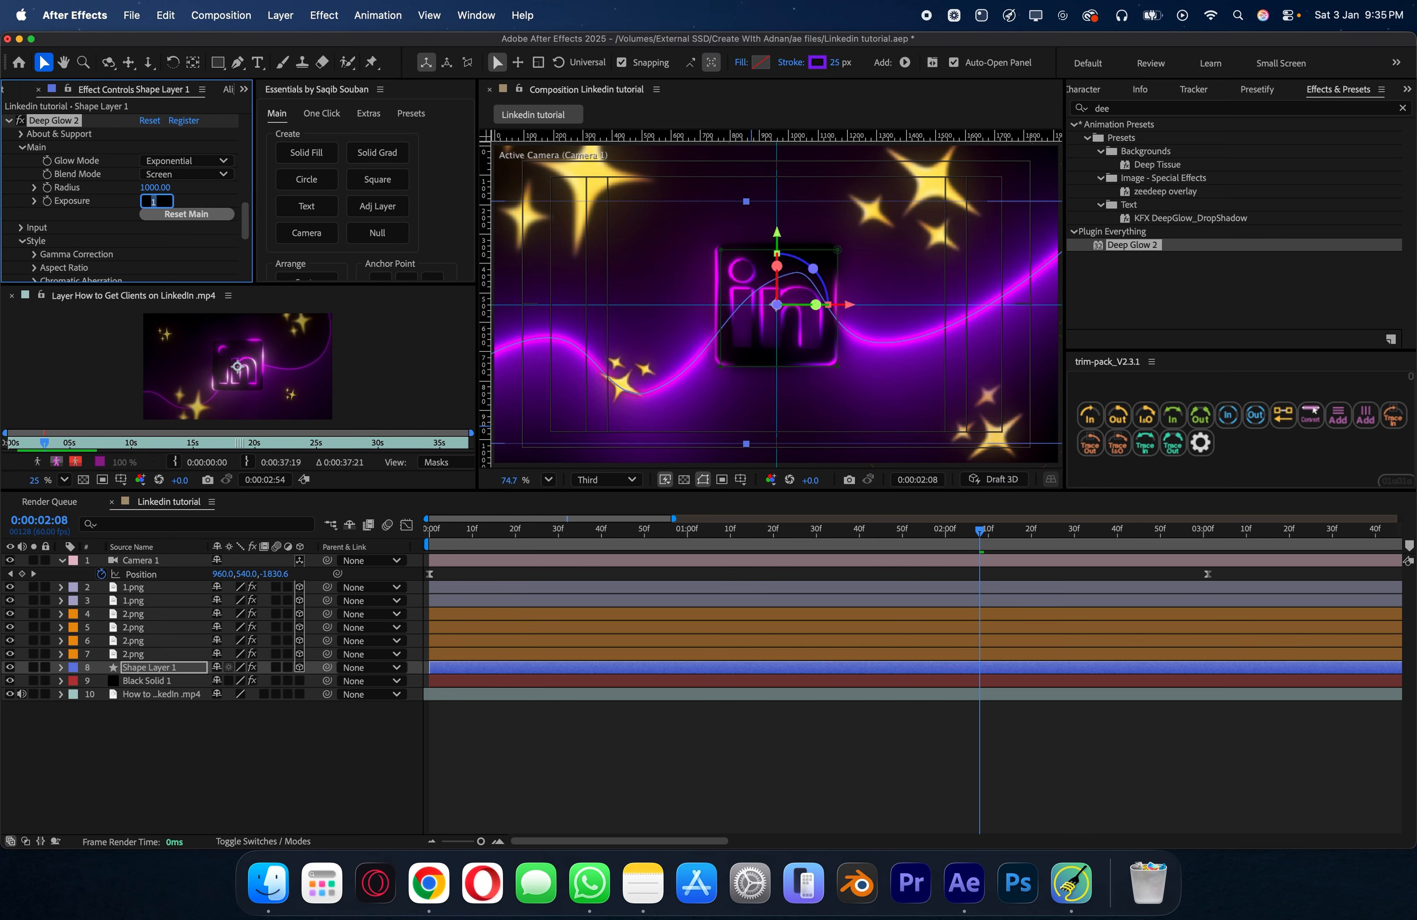
text(0.03)
key(Return)
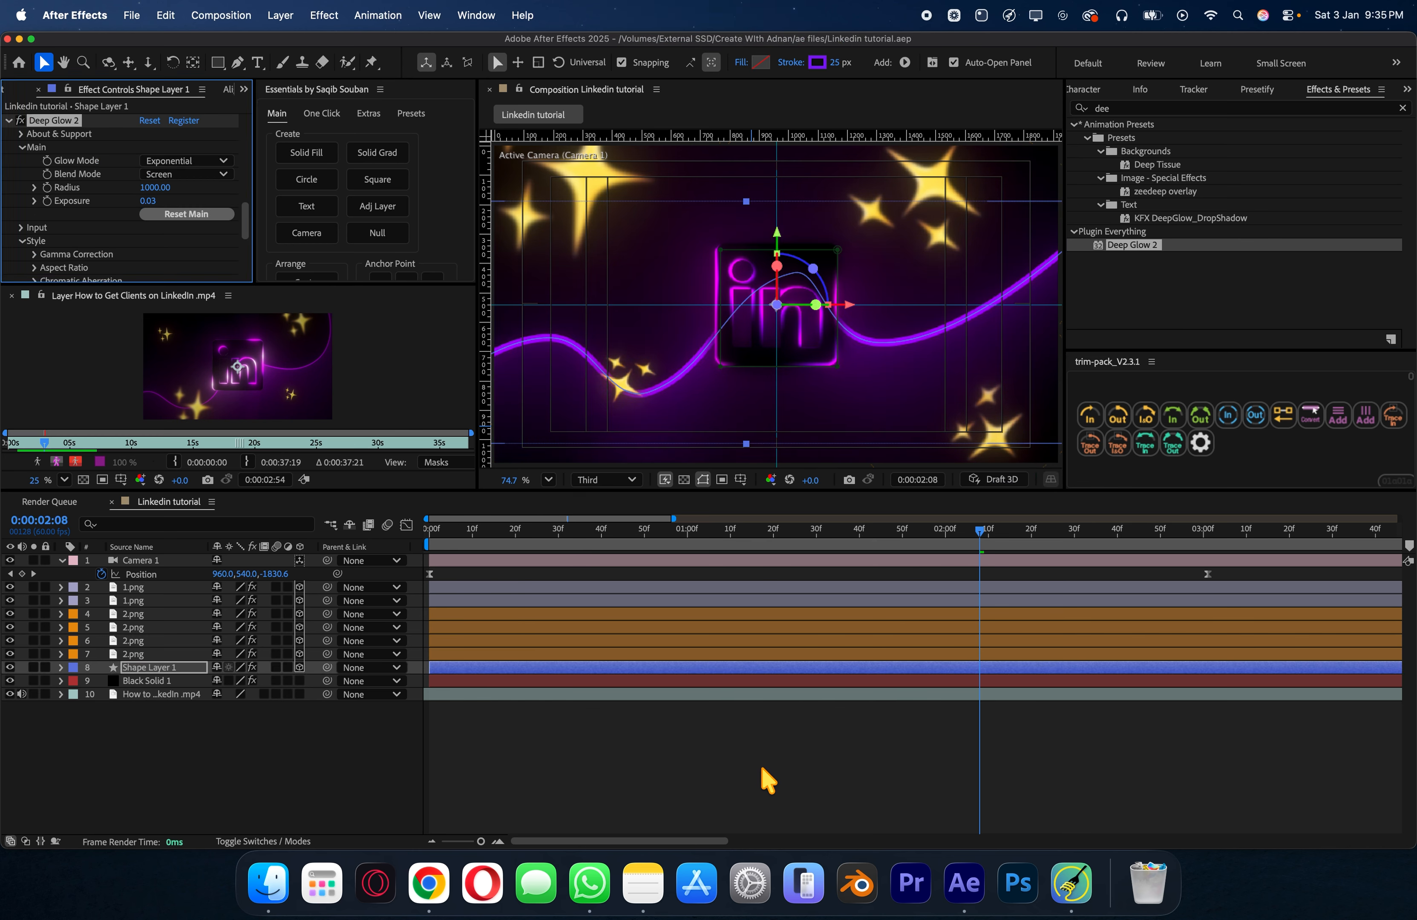
Step: Add an adjustment layer above all layers with CC Vignette at an Amount of 140, and save the project
click(761, 777)
key(super+alt+y)
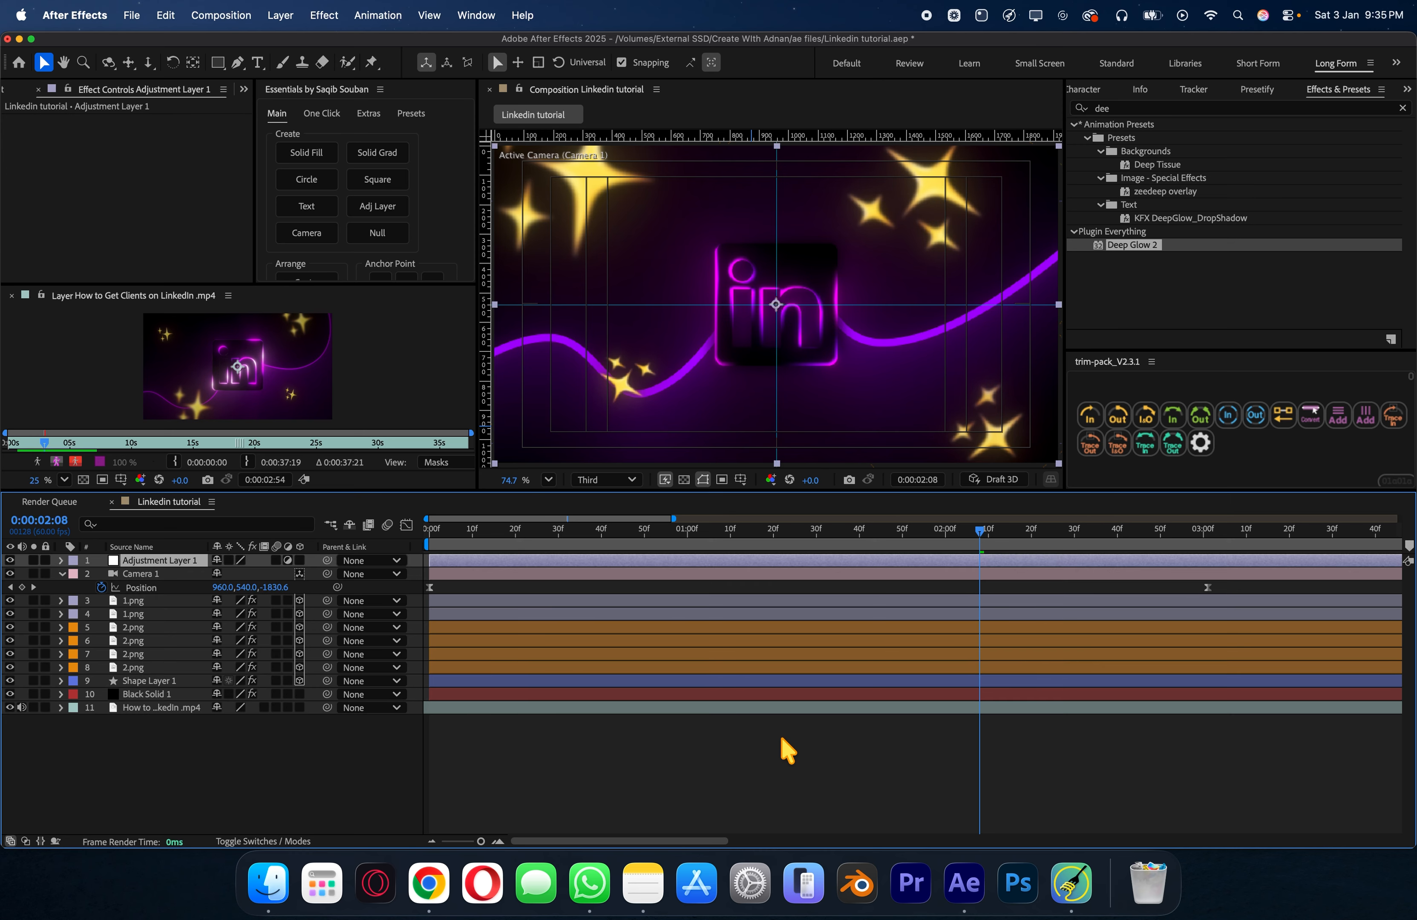
click(1242, 108)
text(vign)
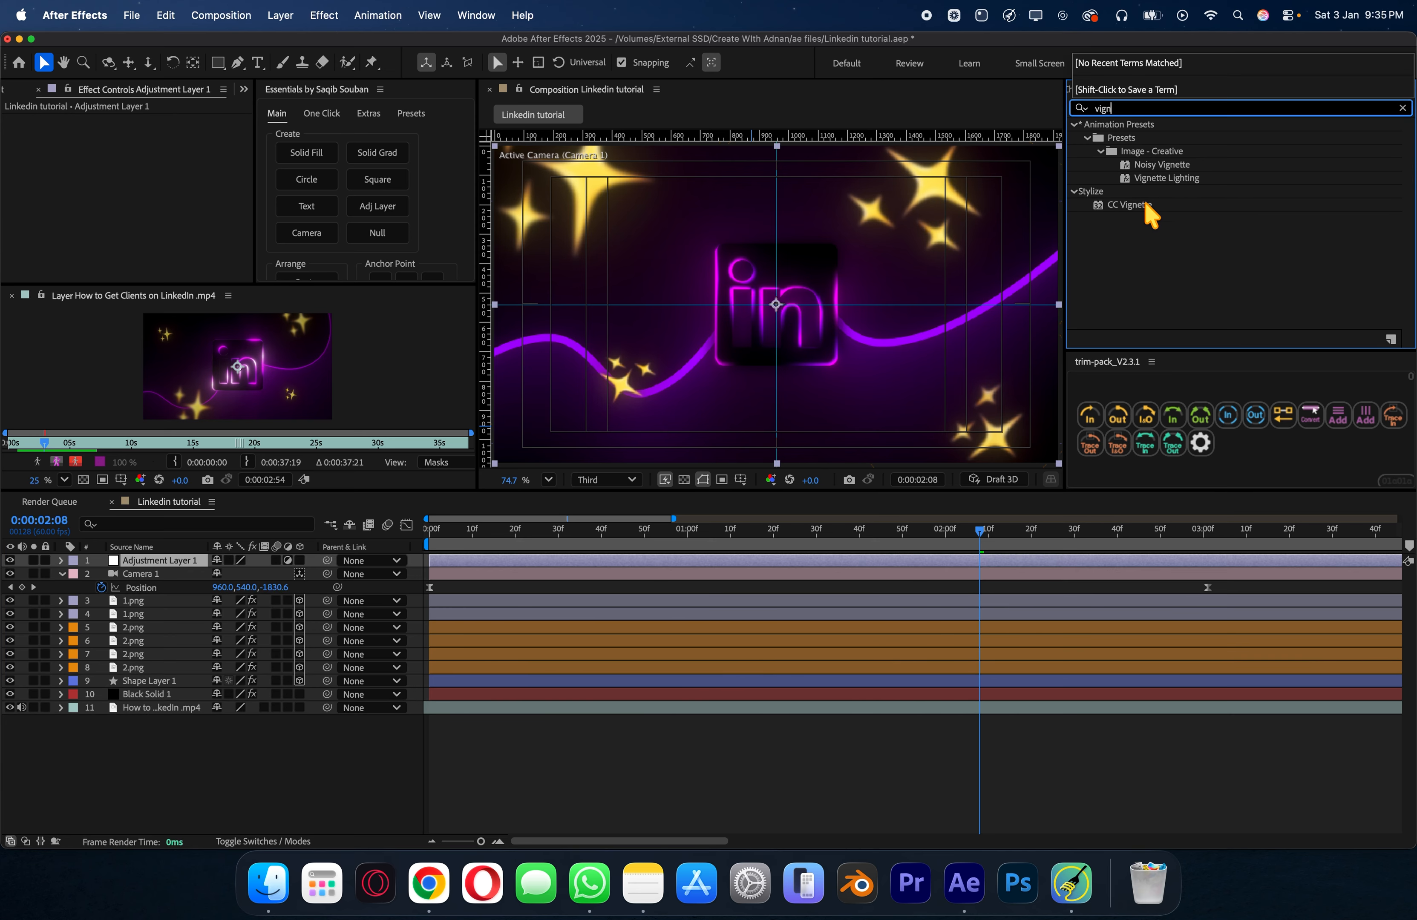
drag(1129, 205, 955, 558)
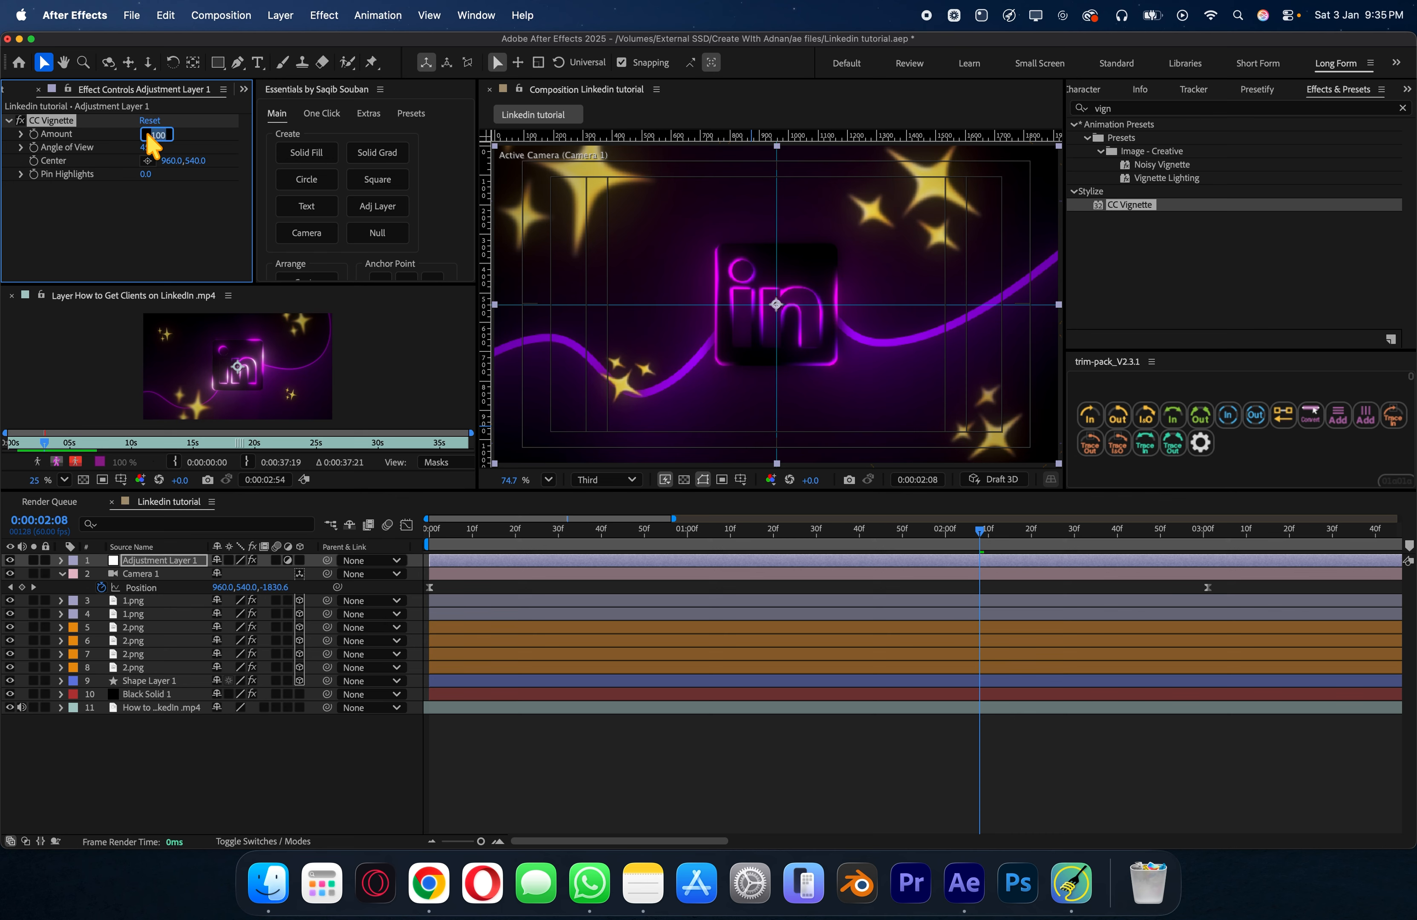
key(super+s)
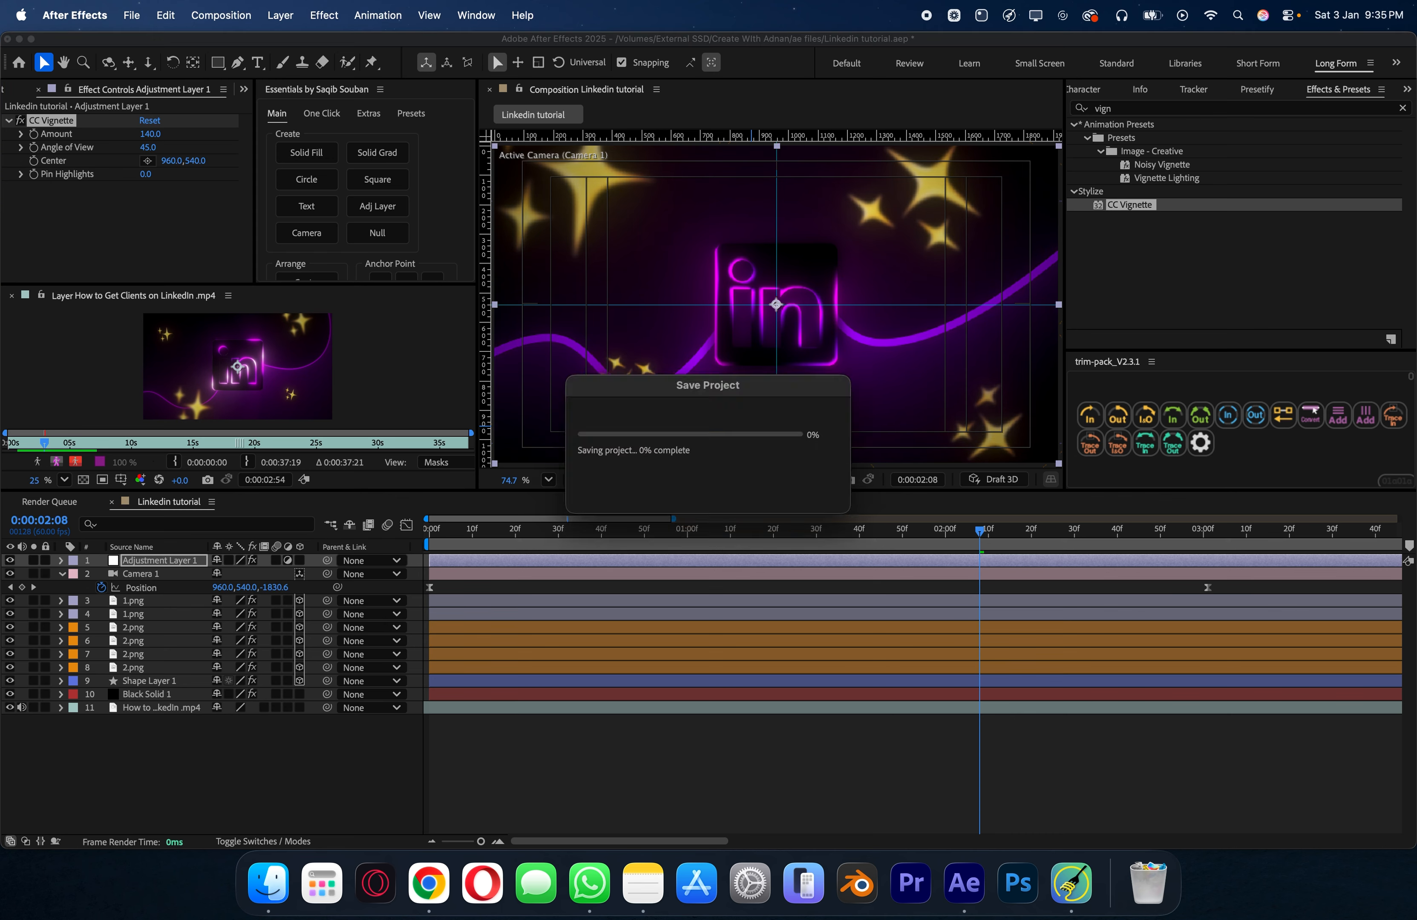
Step: Enable motion blur on all layers of the Linkedin tutorial composition and collapse their open properties
click(261, 788)
key(super+a)
click(278, 600)
click(548, 779)
key(u)
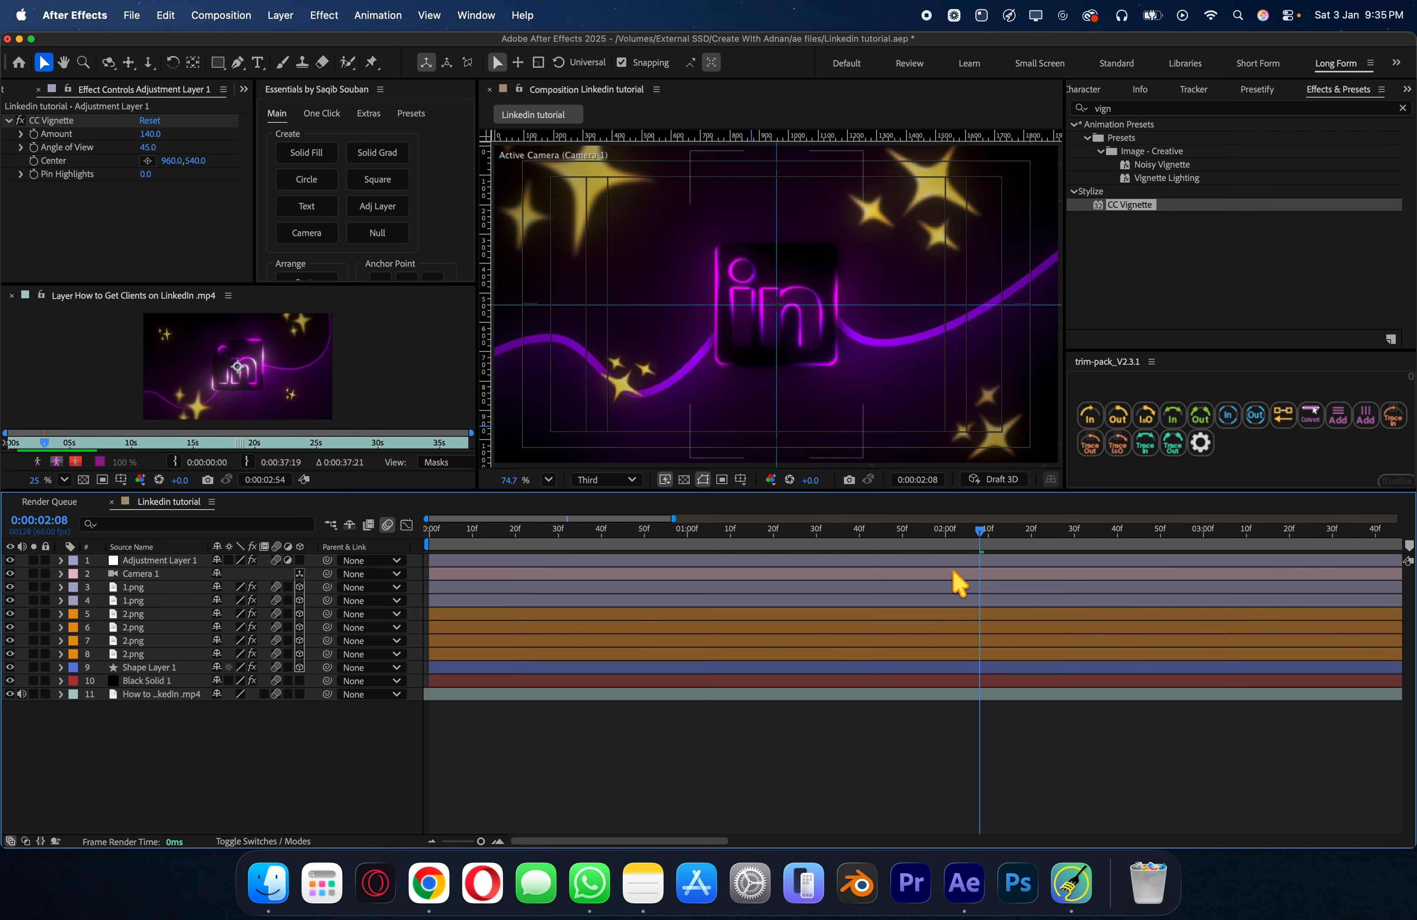
Step: Preview the LinkedIn animation from the beginning of the timeline
drag(962, 537, 386, 563)
key(space)
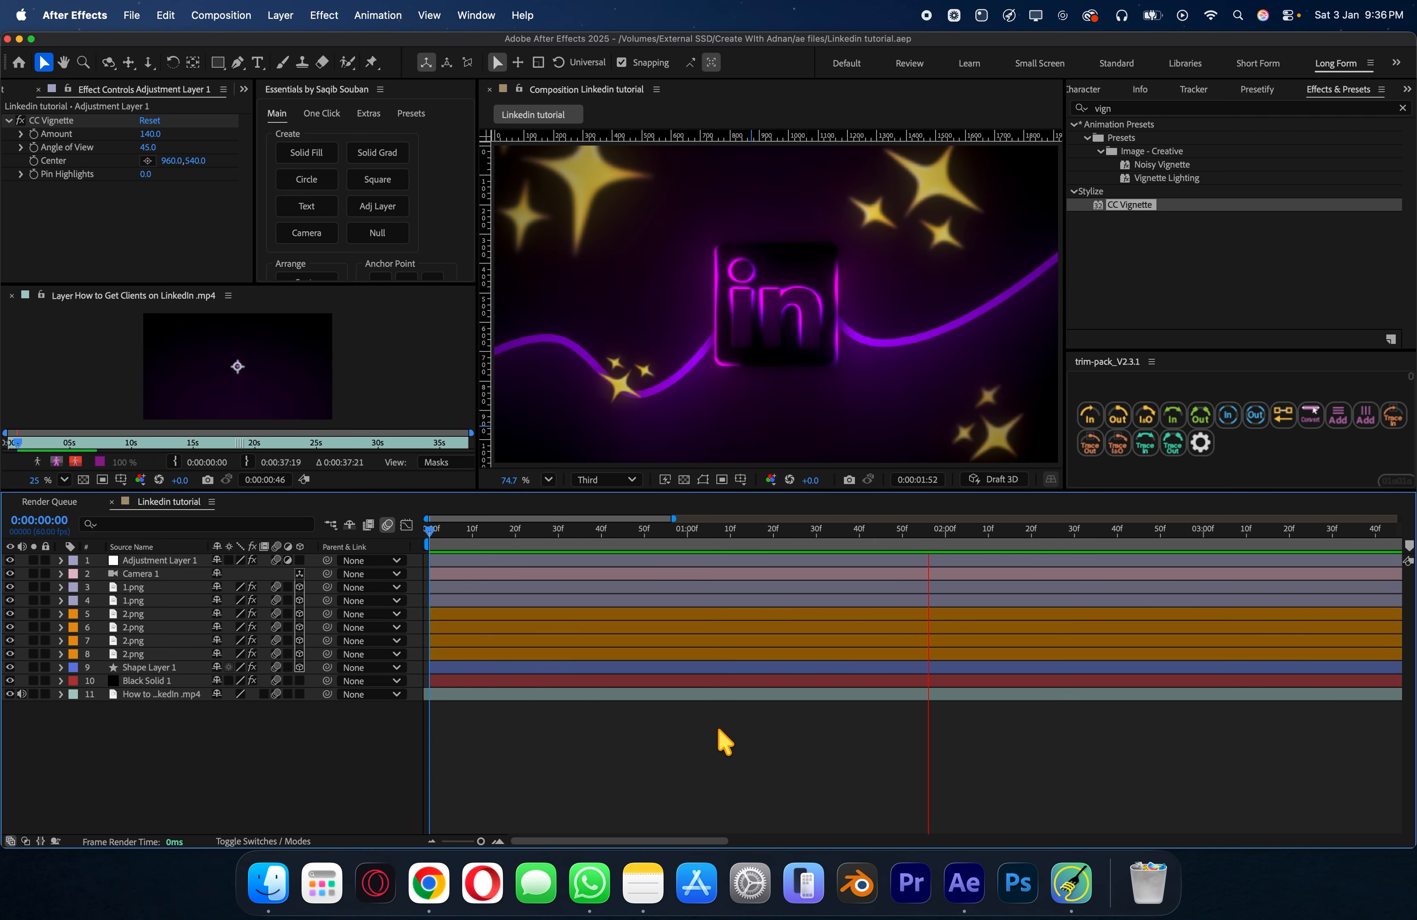
key(space)
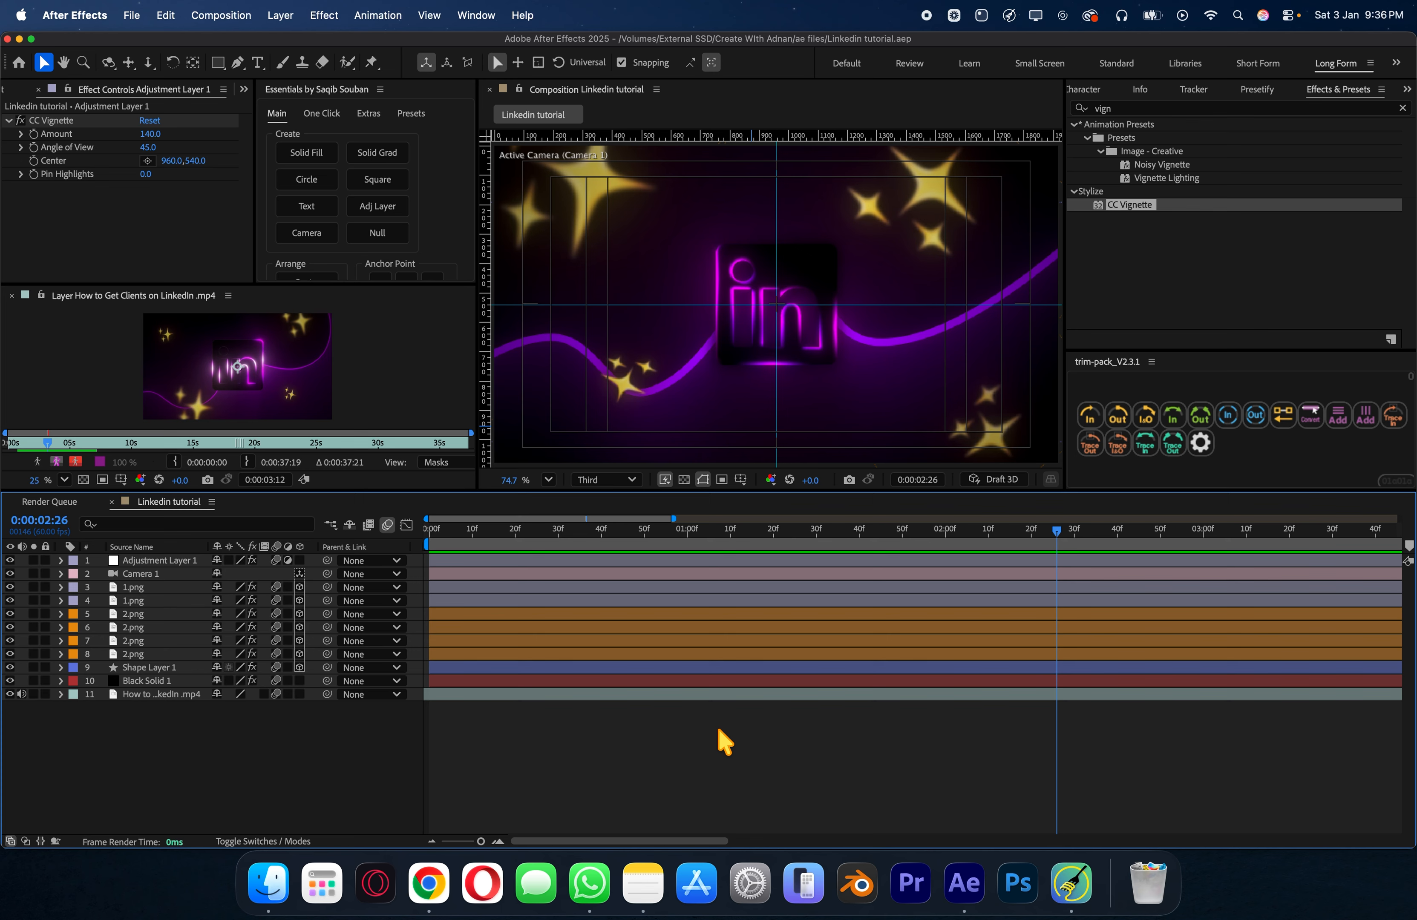
Step: Create a new 1920 x 1080 composition named Comp 1 at 60 fps with a duration of 0:00:10:00
click(204, 17)
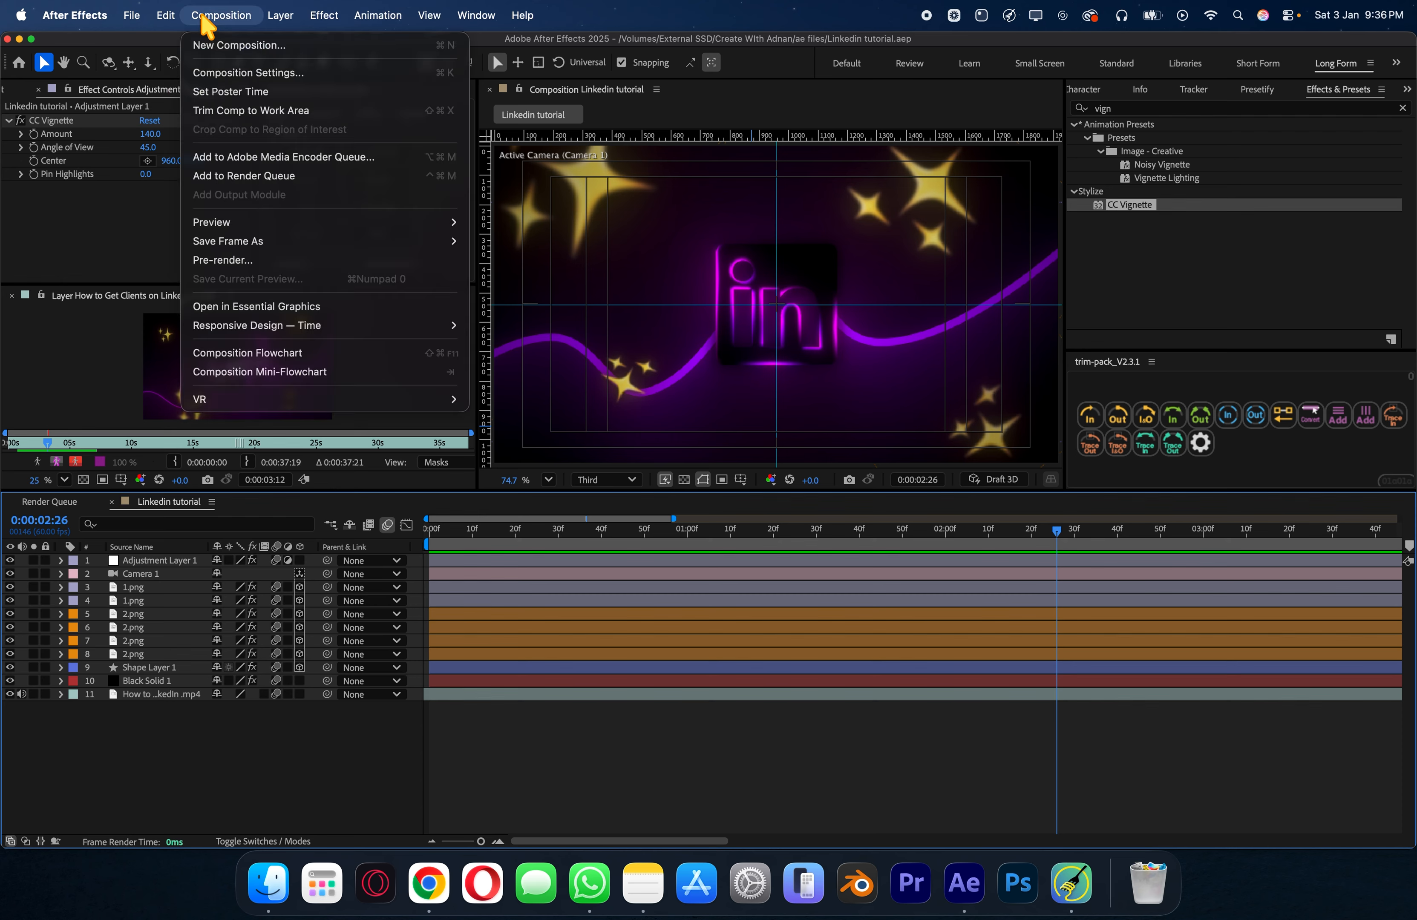
click(245, 46)
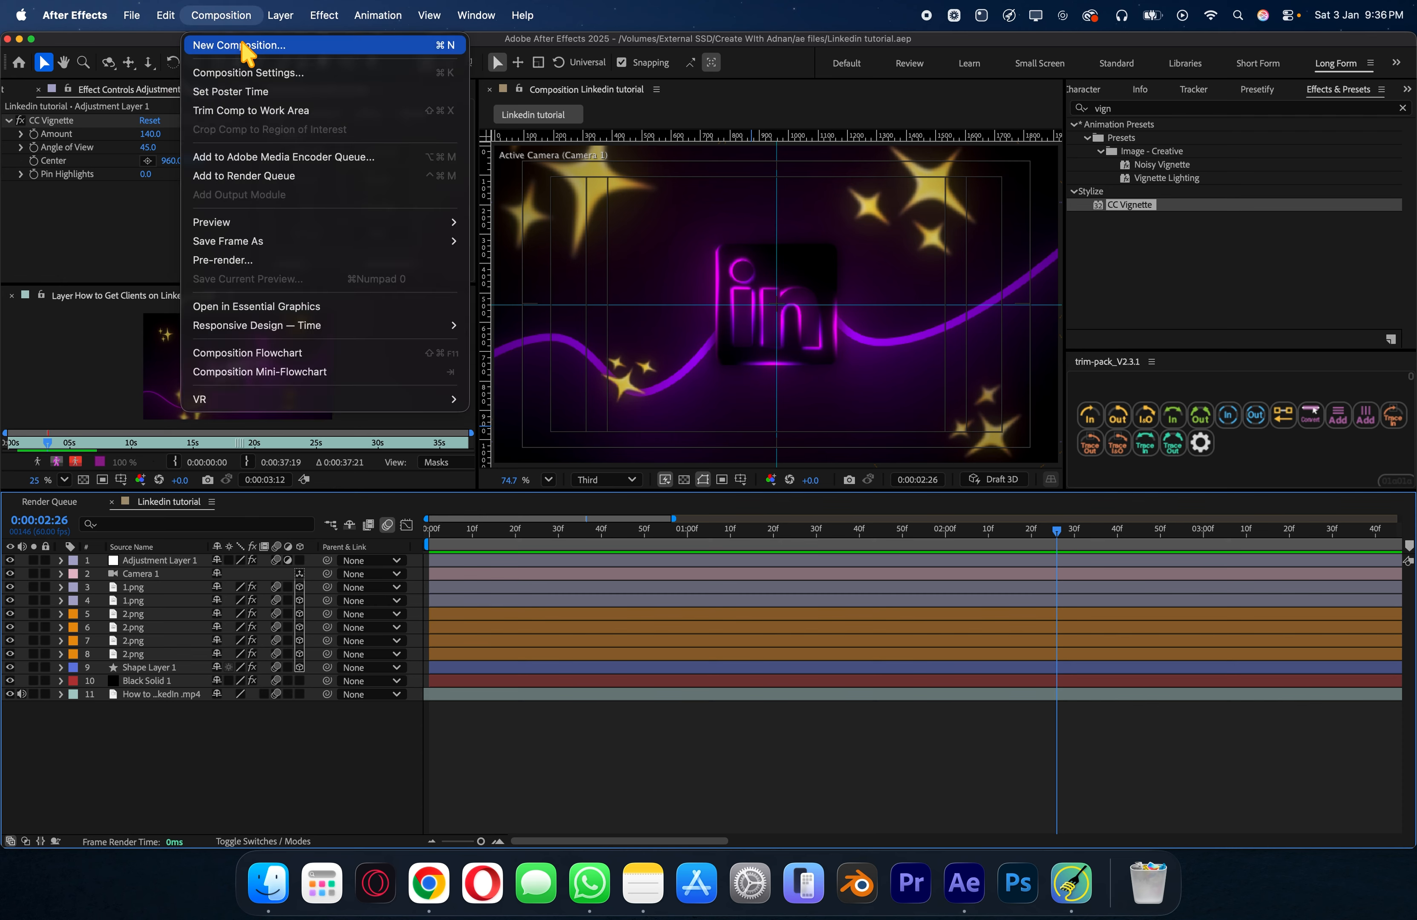
click(617, 547)
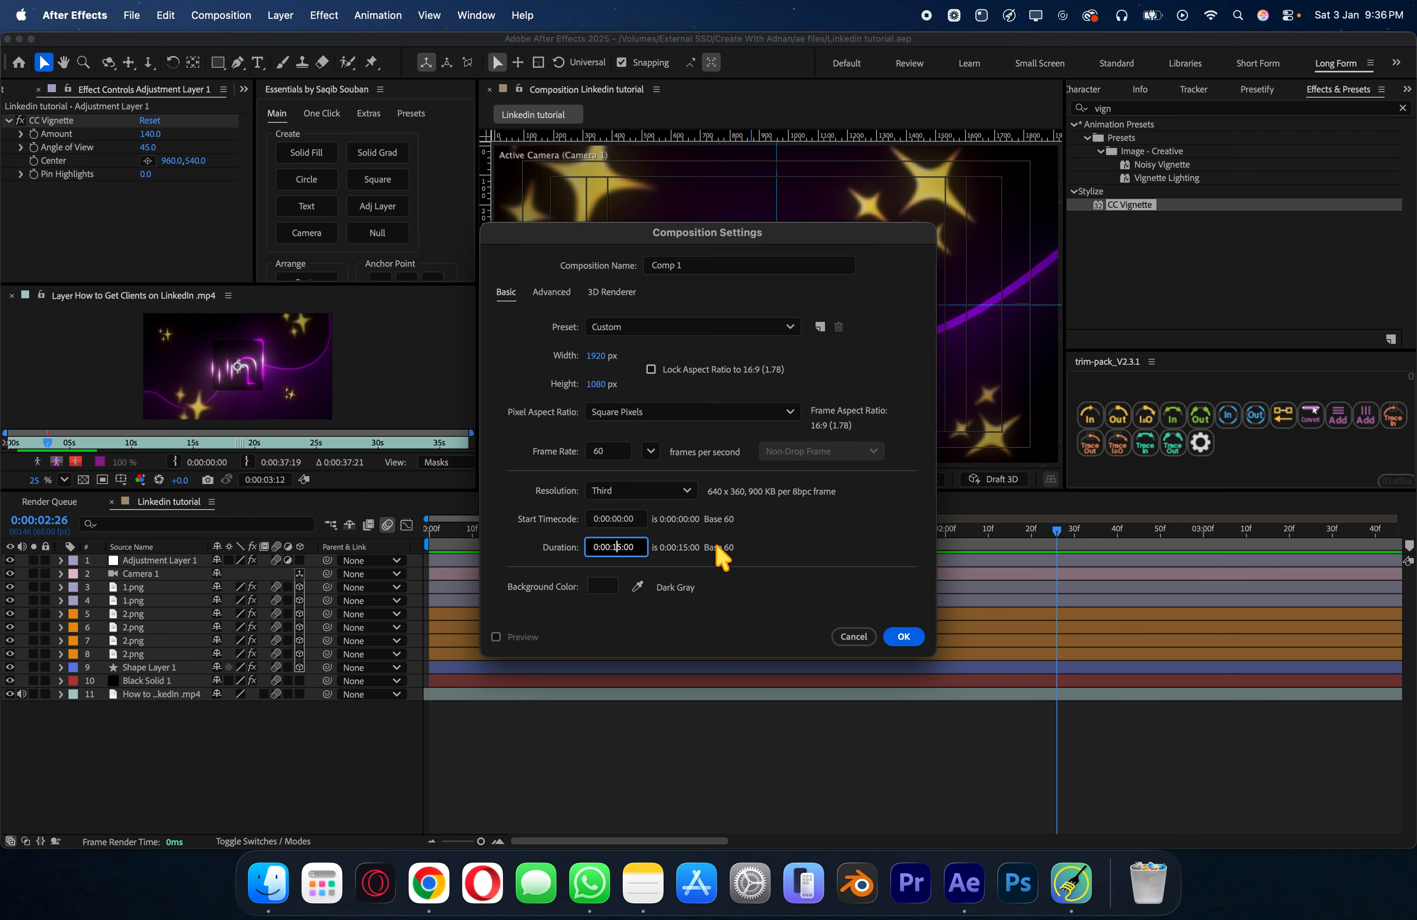
text(10)
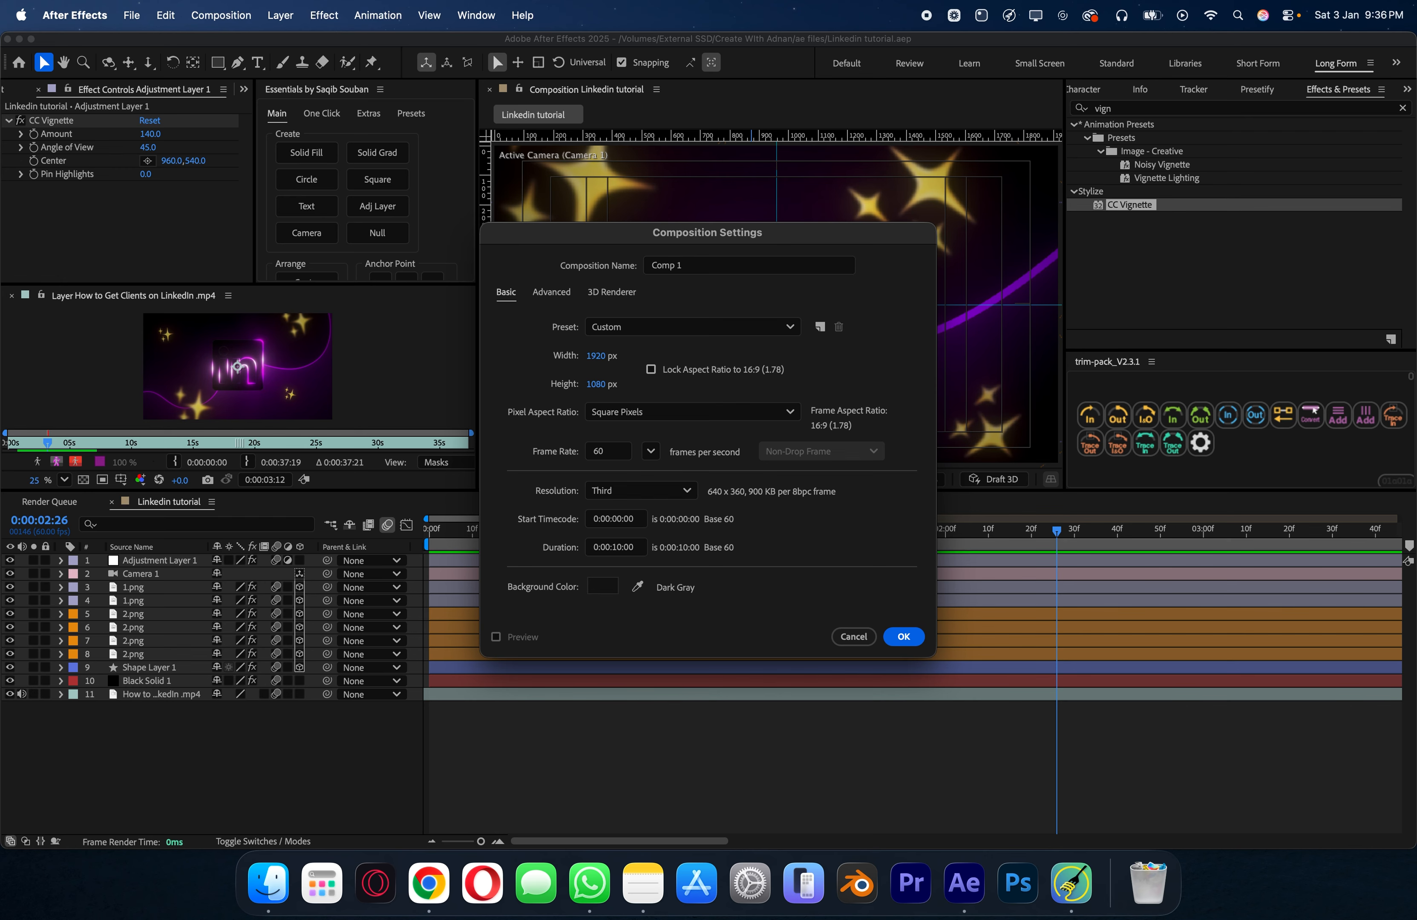
key(Return)
scroll(776, 325, up, 10)
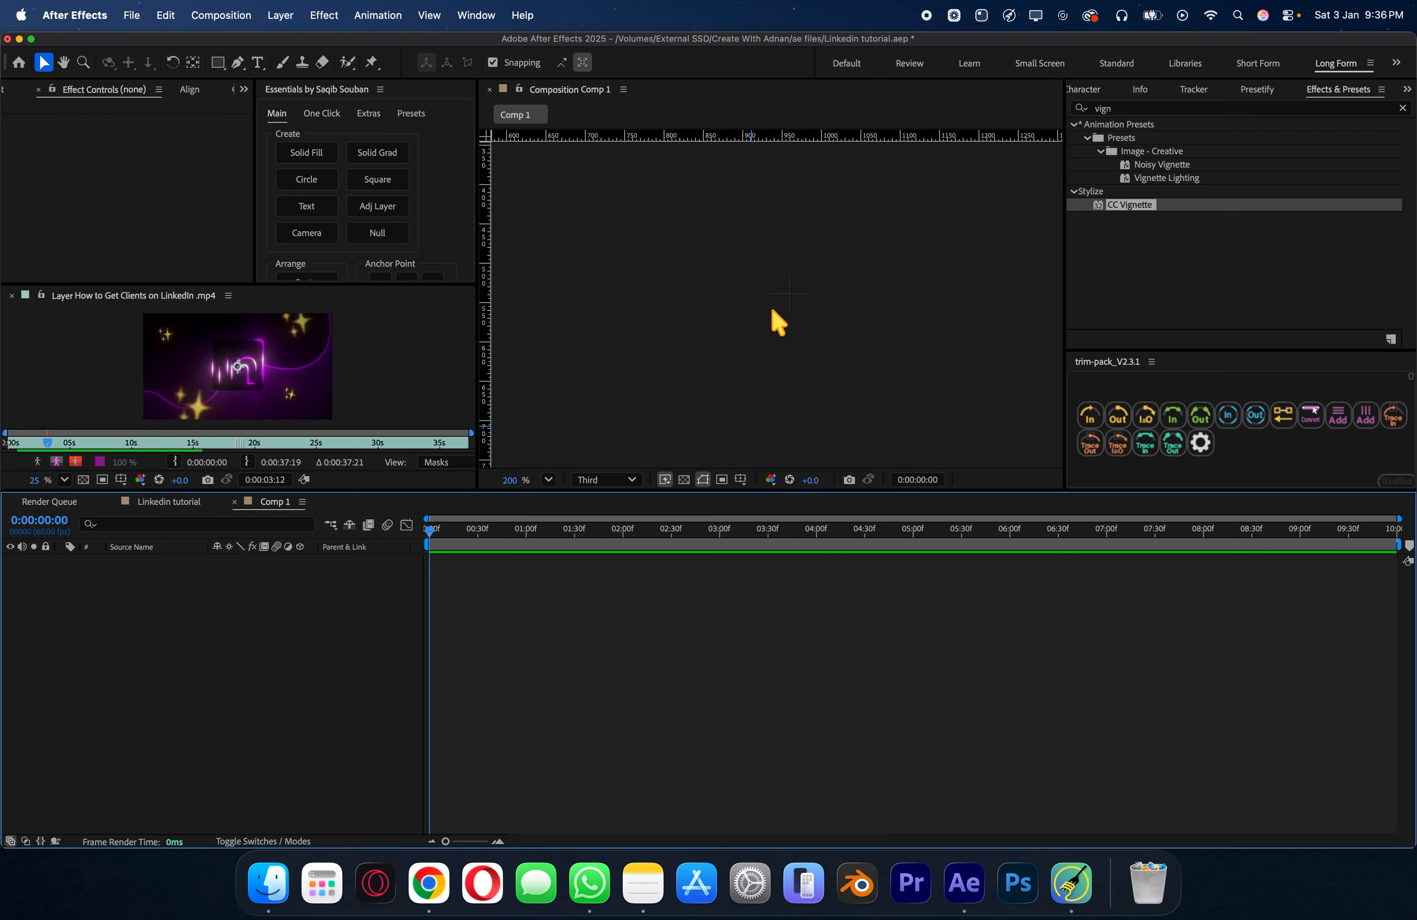
scroll(772, 304, up, 5)
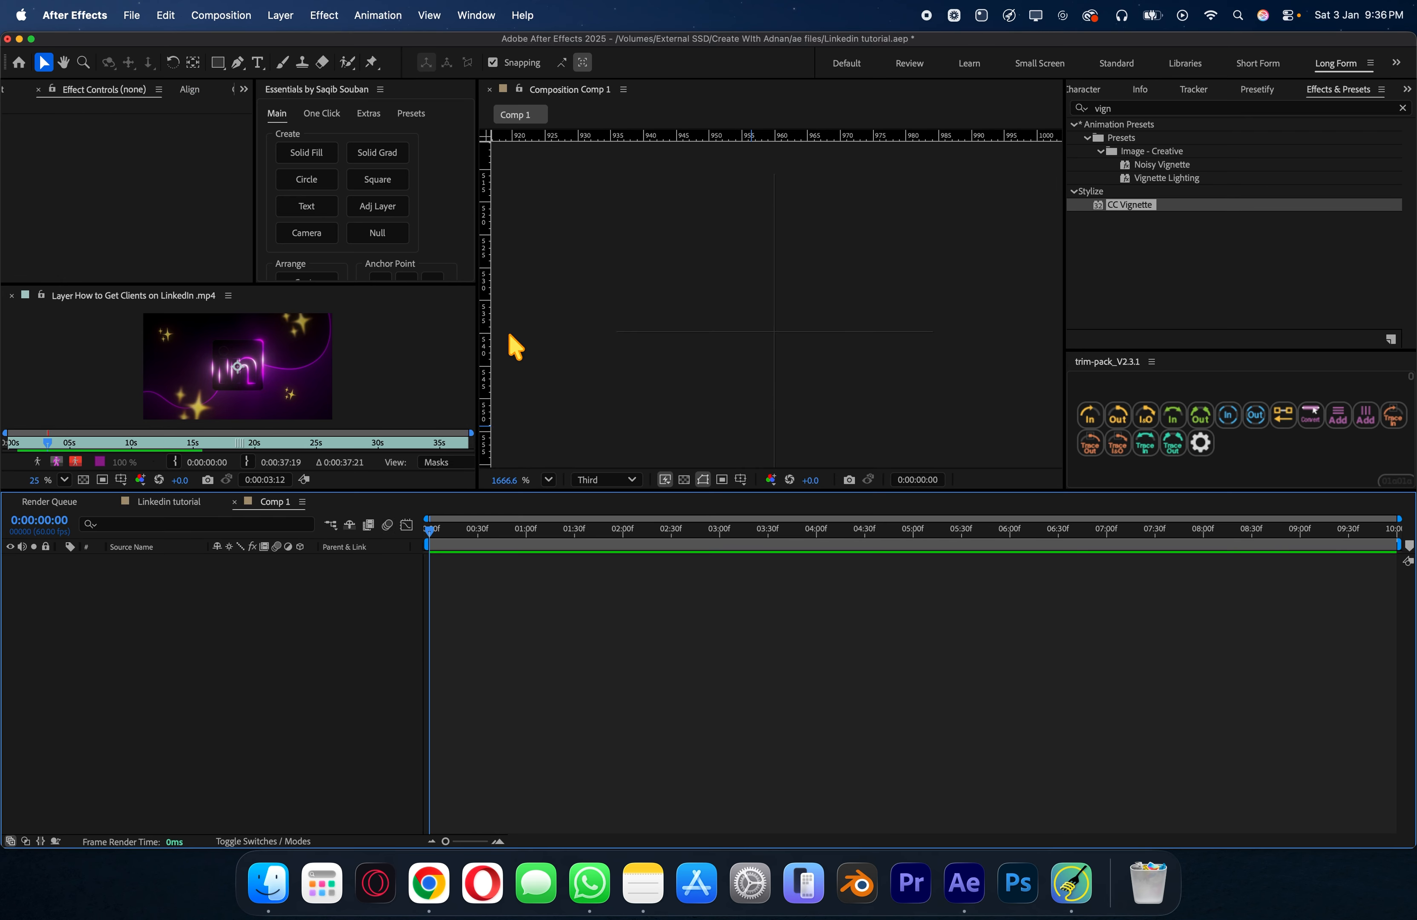
Step: Place a vertical and a horizontal guide through the centre of Comp 1 and fit the composition in the viewer
drag(485, 332, 775, 334)
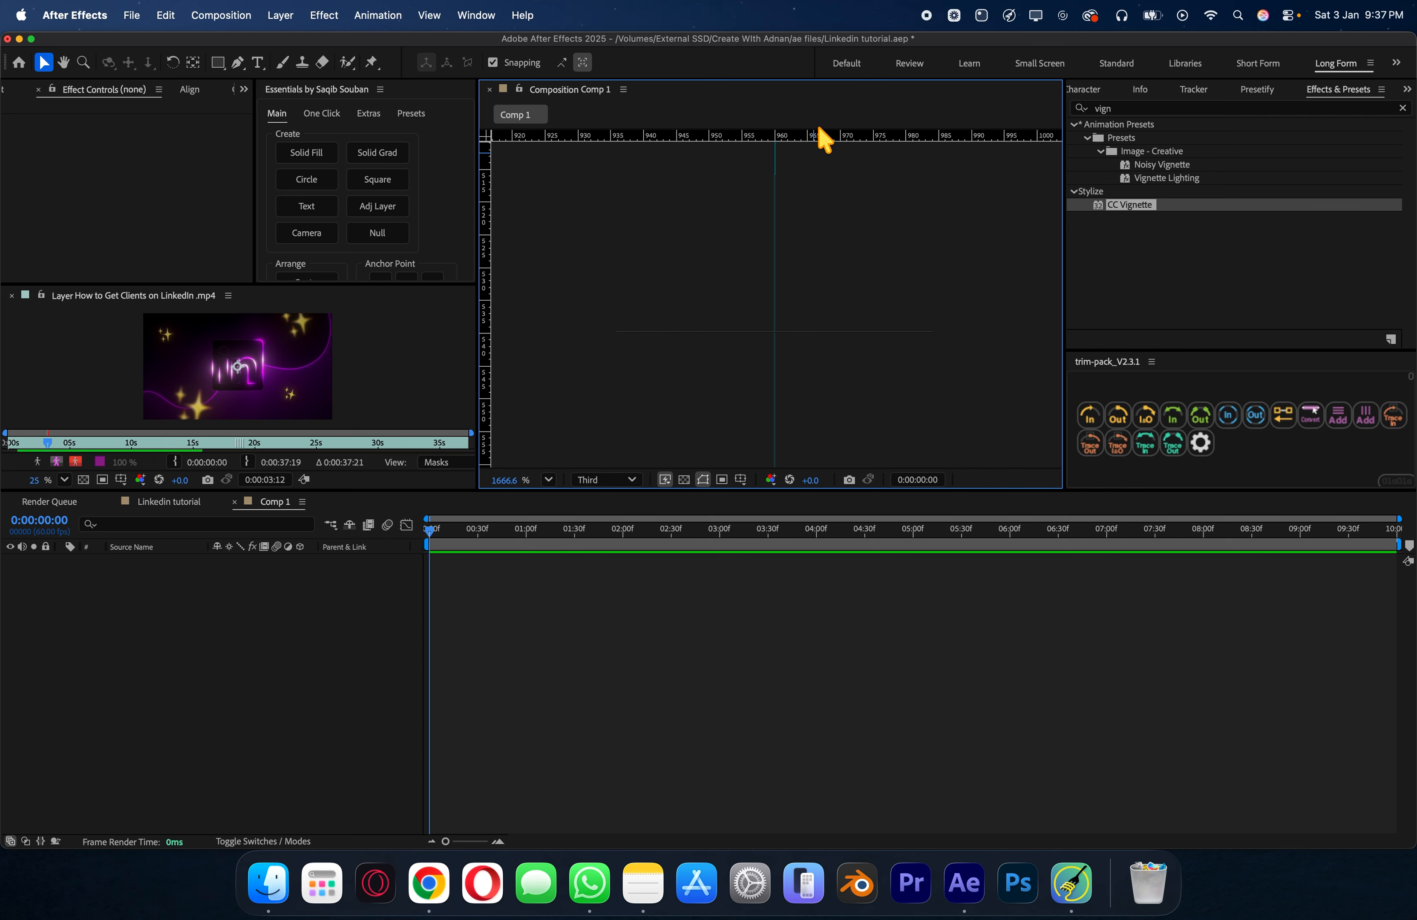
drag(819, 129, 819, 334)
click(552, 479)
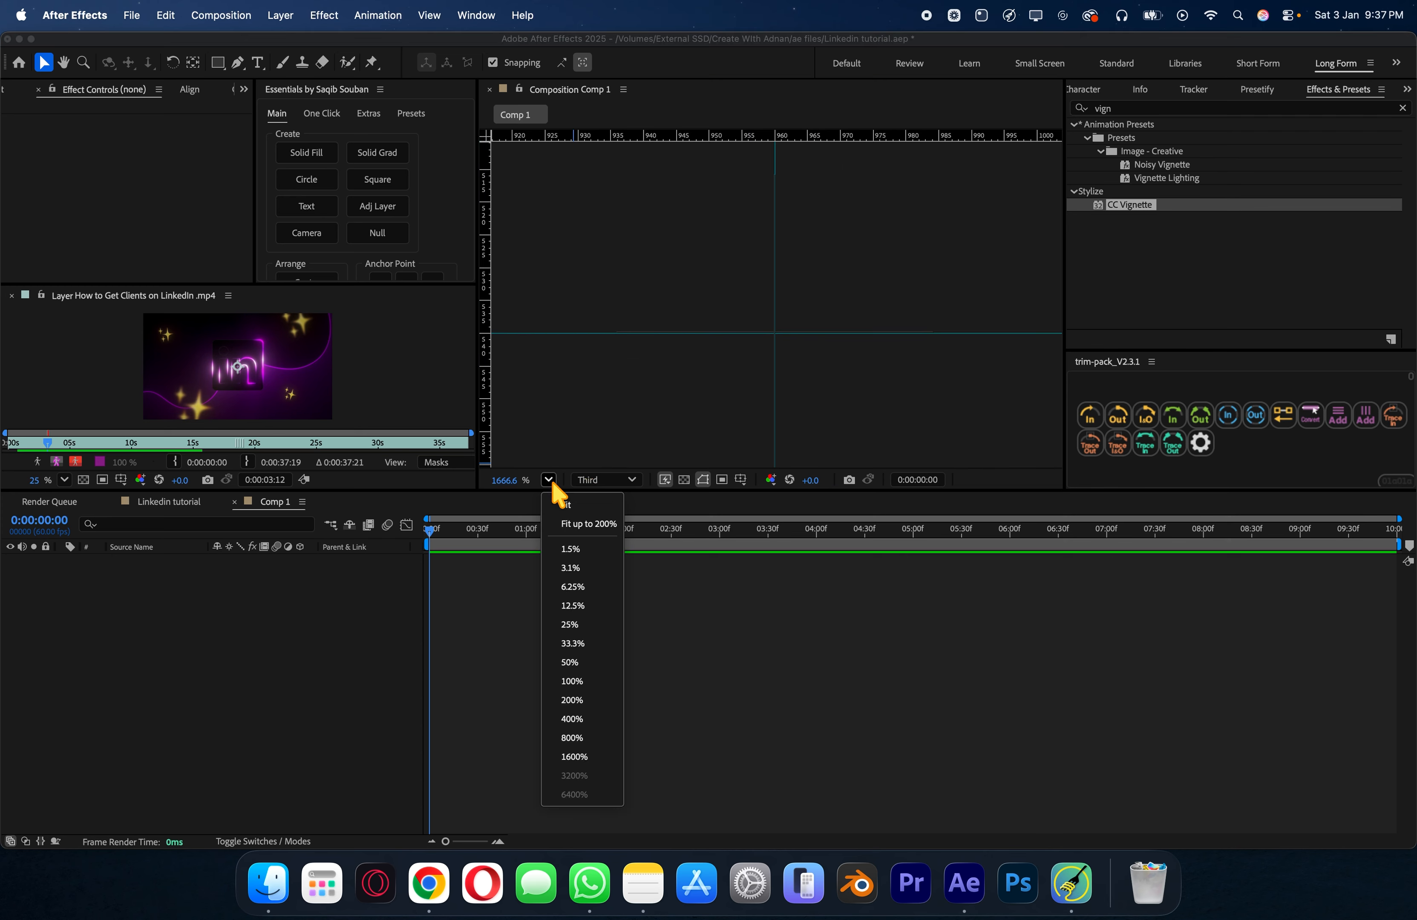
click(575, 515)
Step: Copy the Black Solid 1 and LinkedIn reference video layers from the Linkedin tutorial composition into Comp 1
click(165, 501)
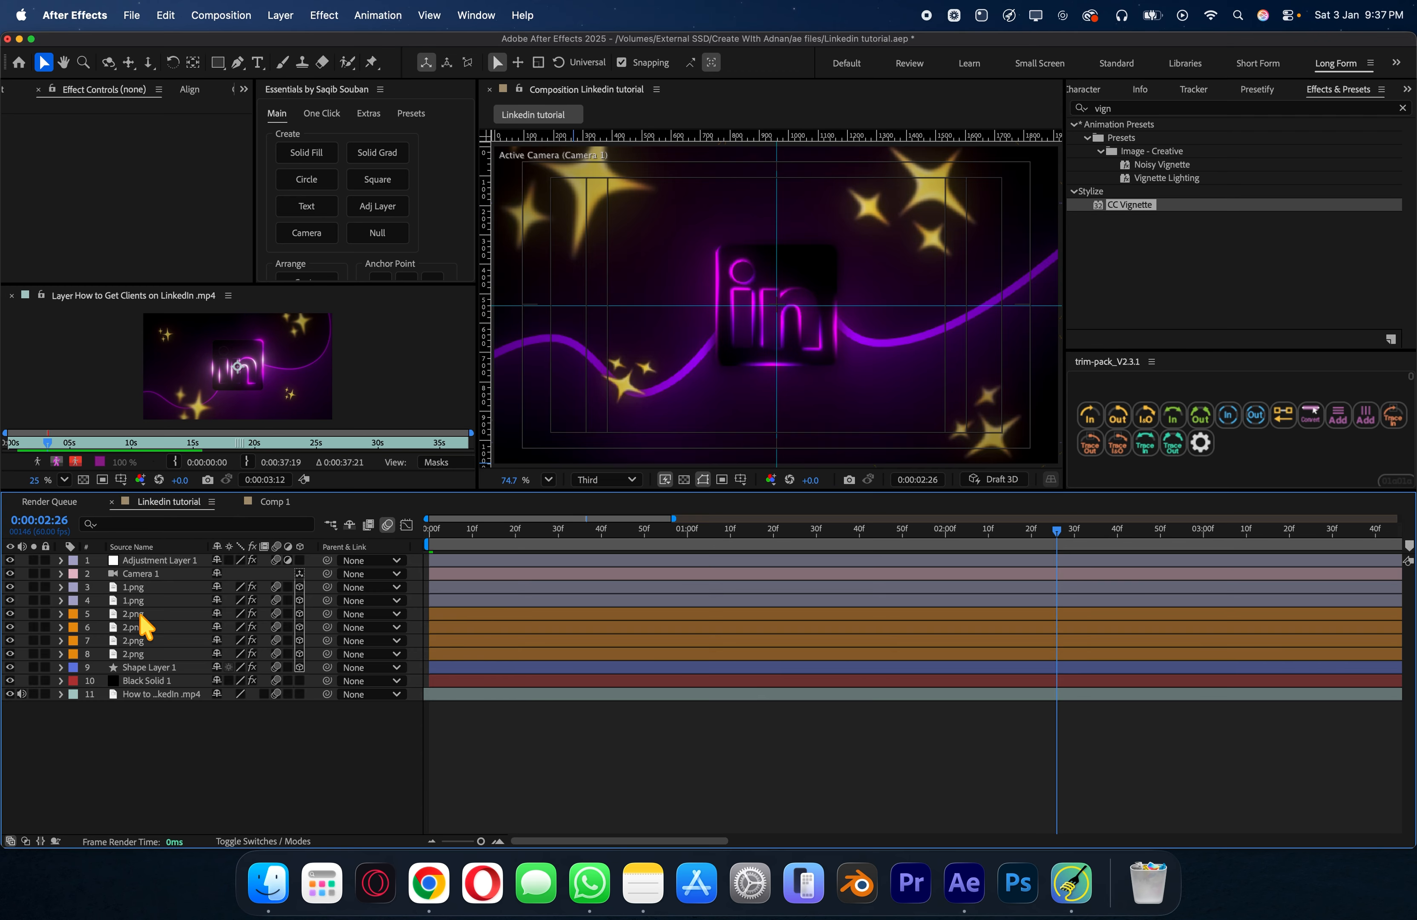
click(144, 681)
shift+click(154, 694)
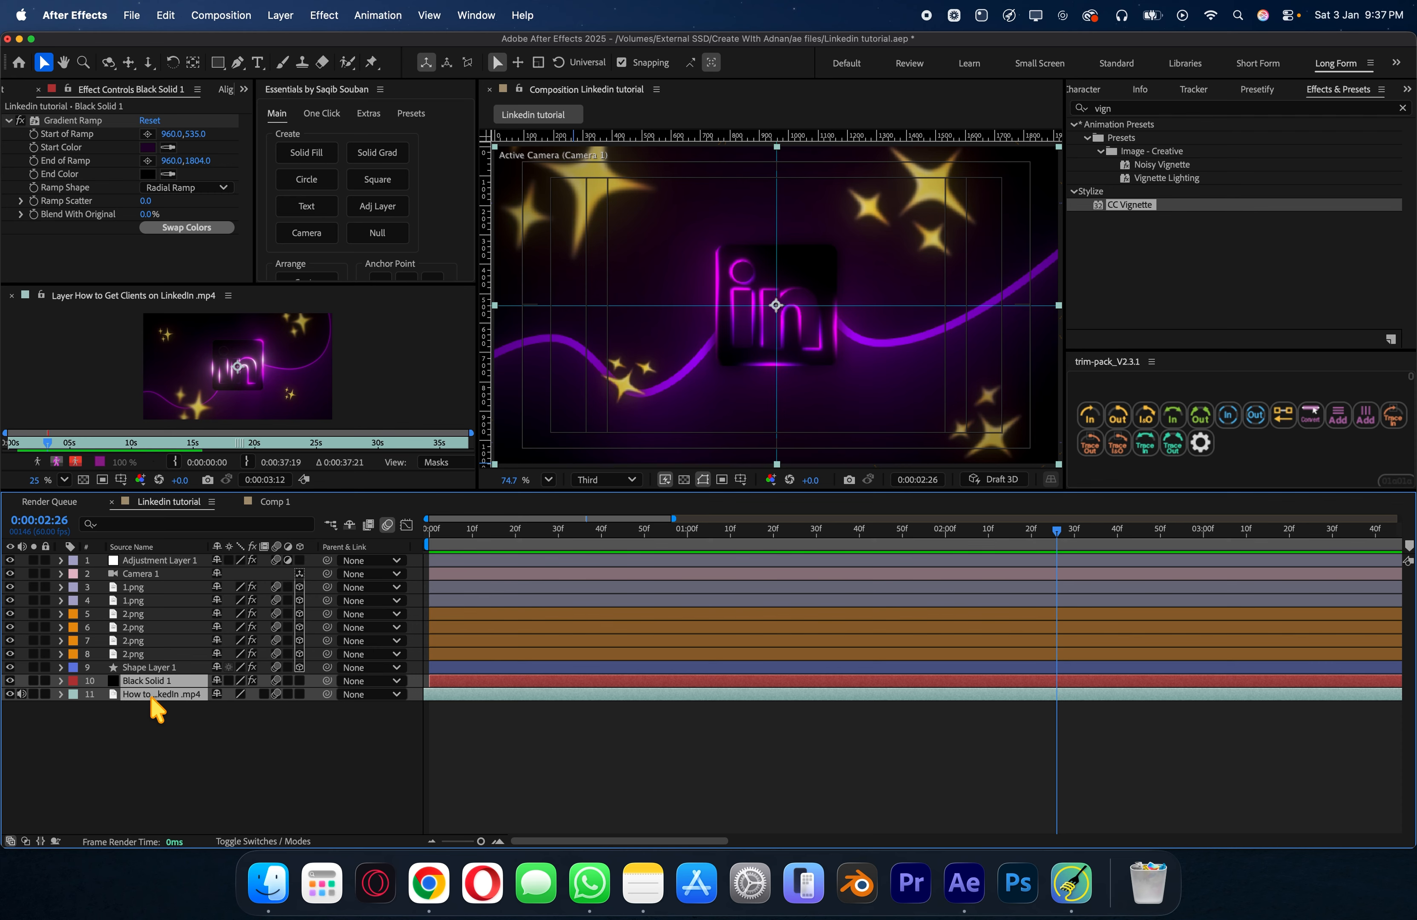
click(278, 503)
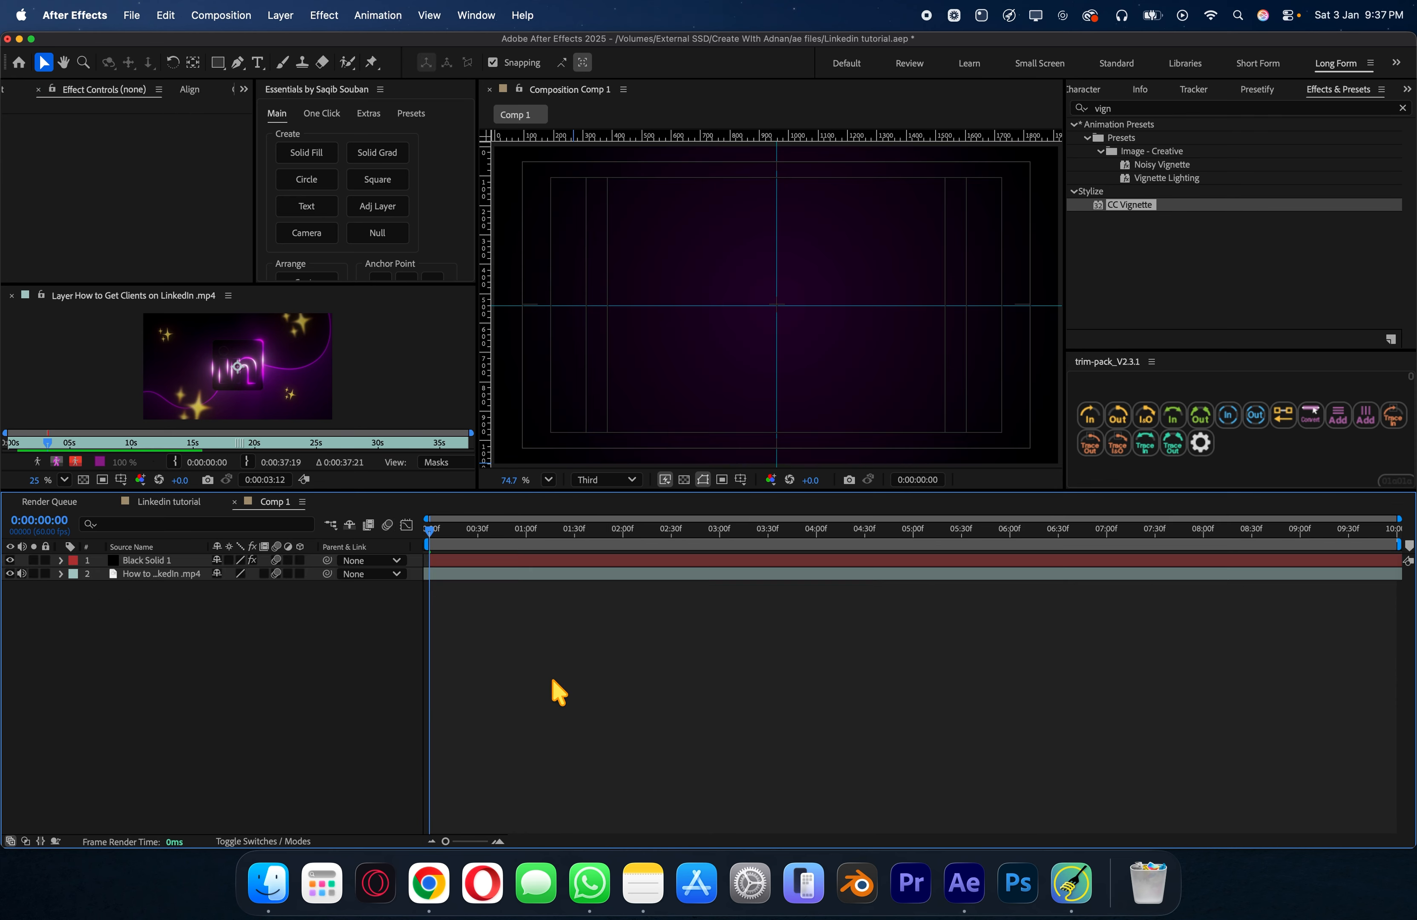
Step: Replace the Gradient Ramp on Black Solid 1 with a Fill effect coloured white (FFFFFF)
click(70, 120)
key(Delete)
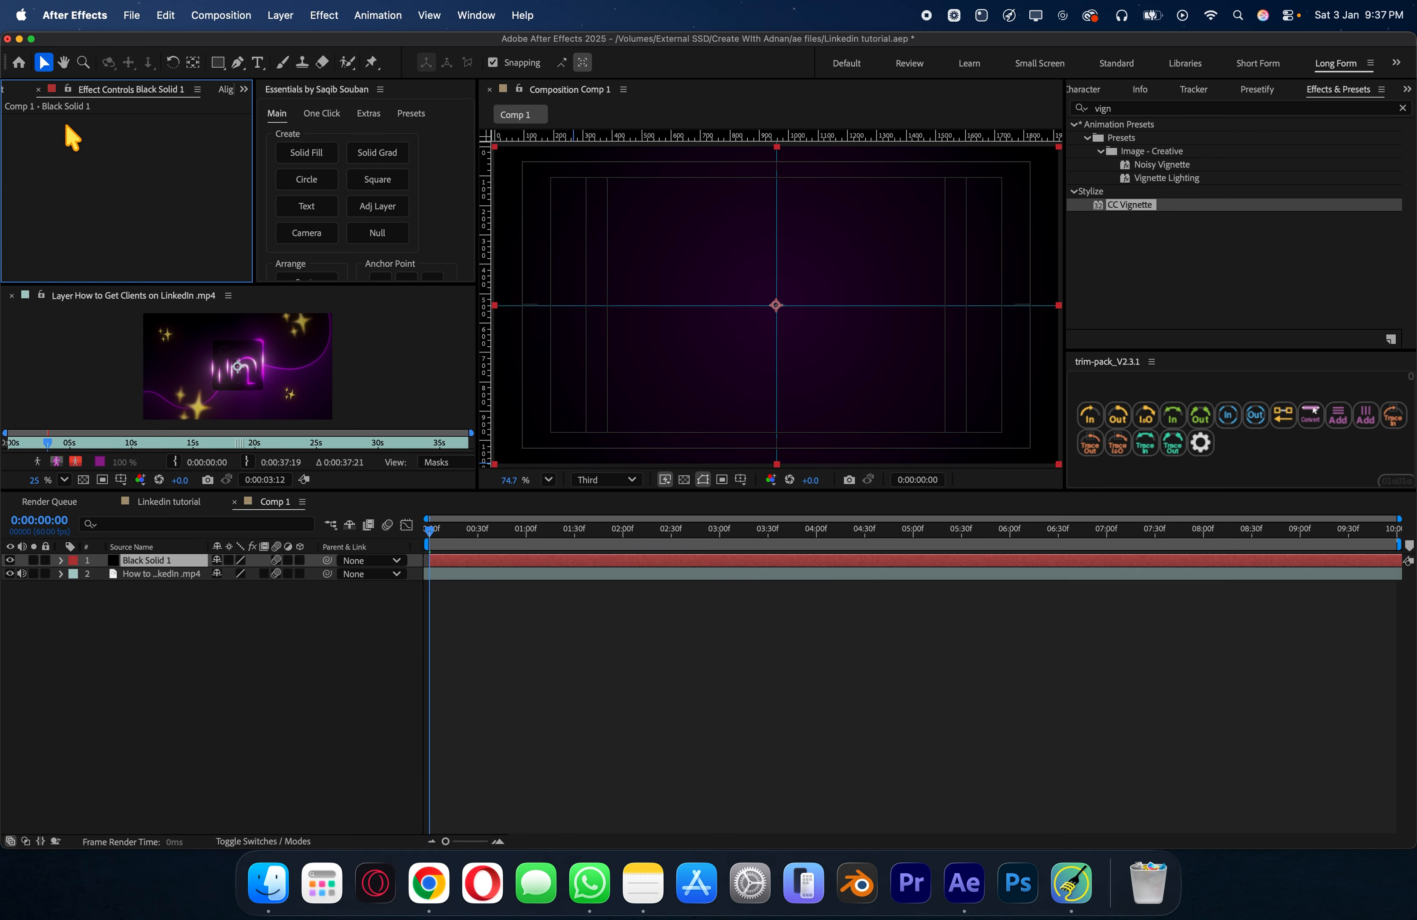
click(1133, 109)
text(fill)
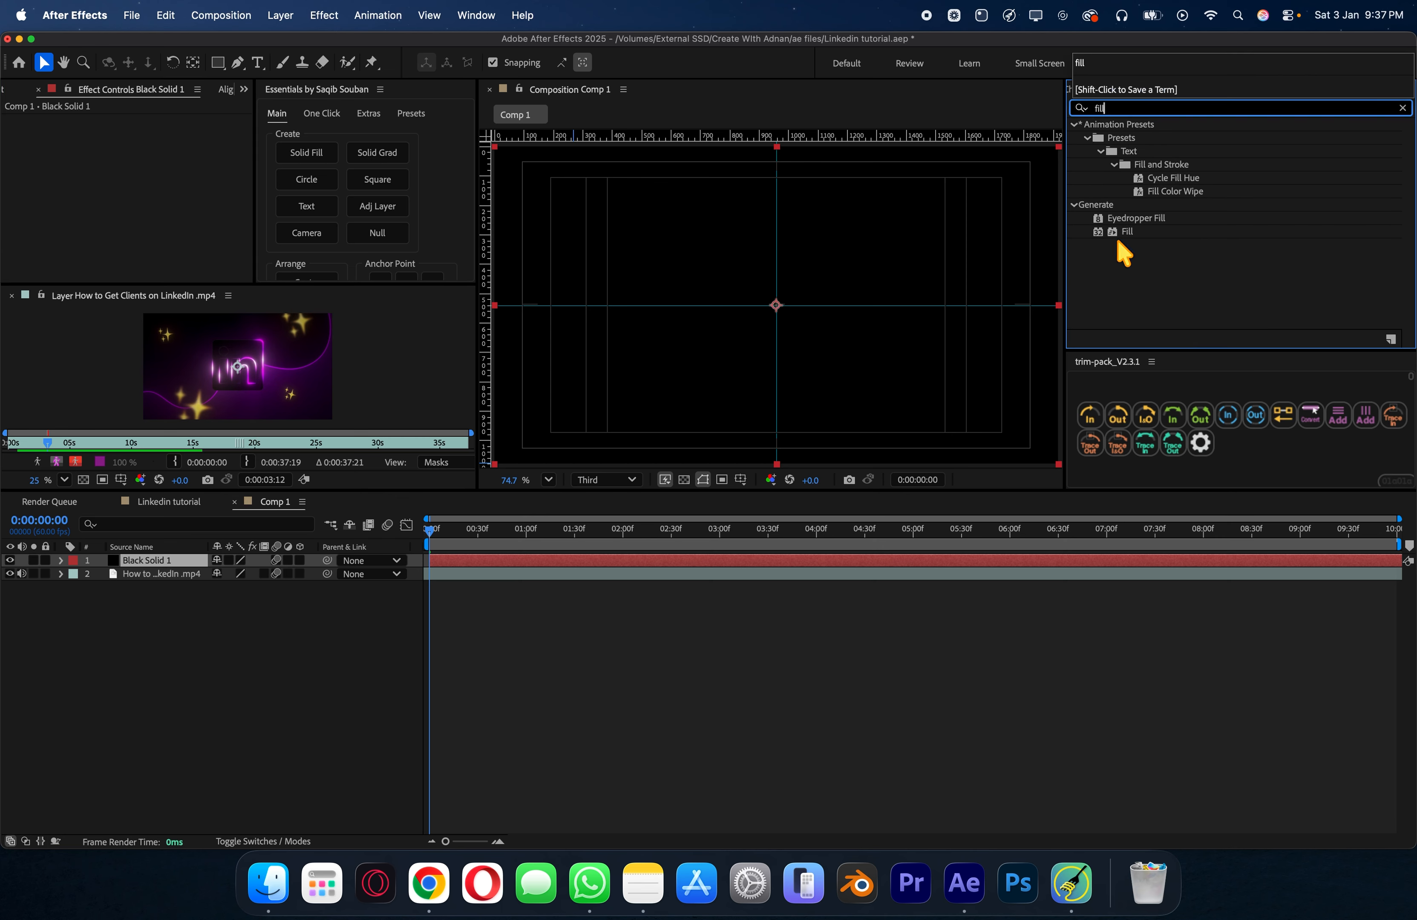
drag(1126, 232, 848, 275)
click(147, 161)
drag(606, 381, 443, 301)
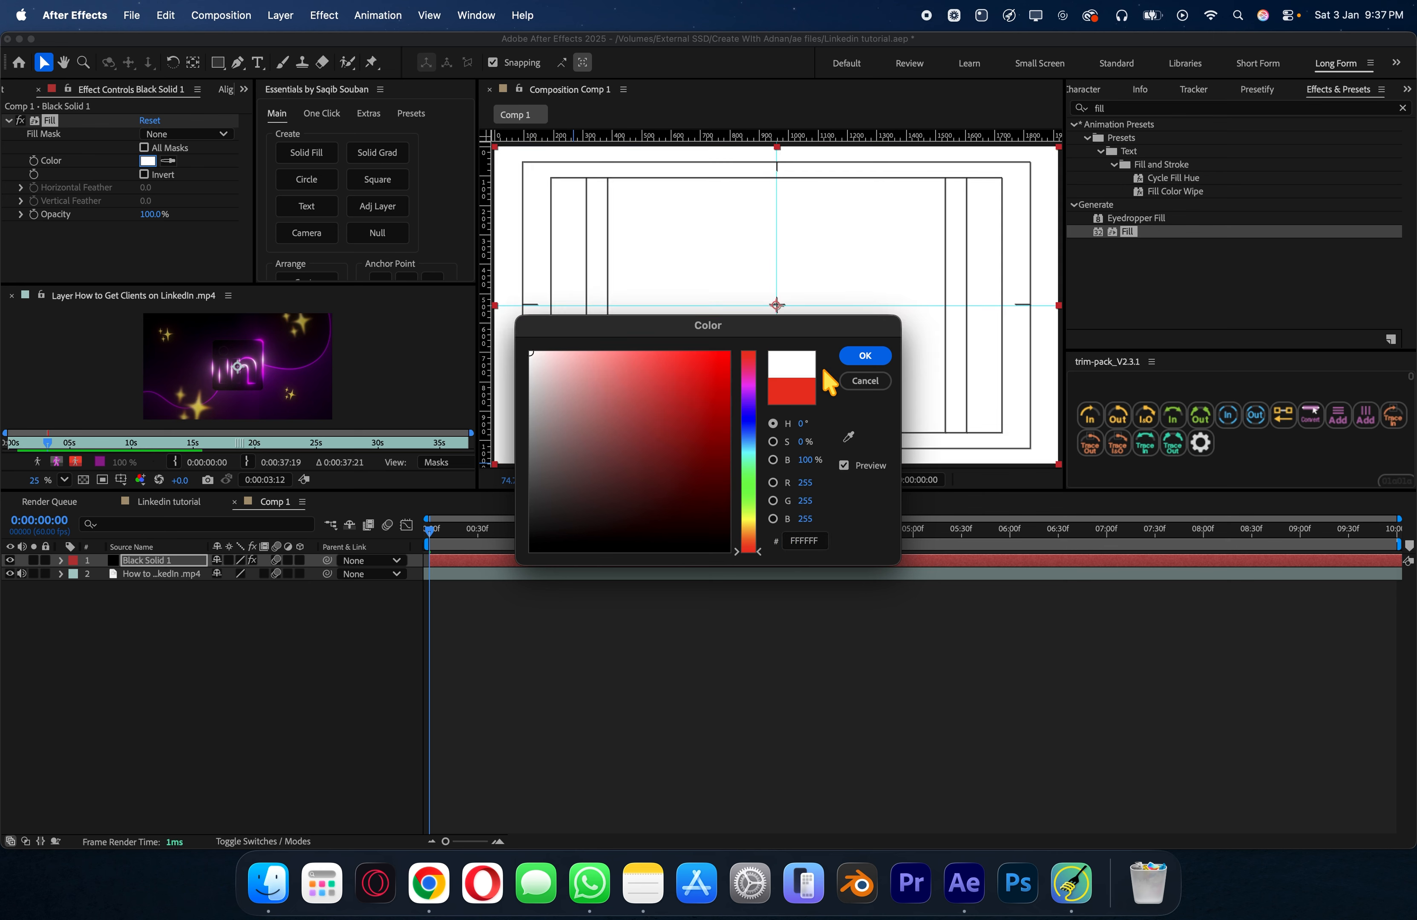
click(860, 357)
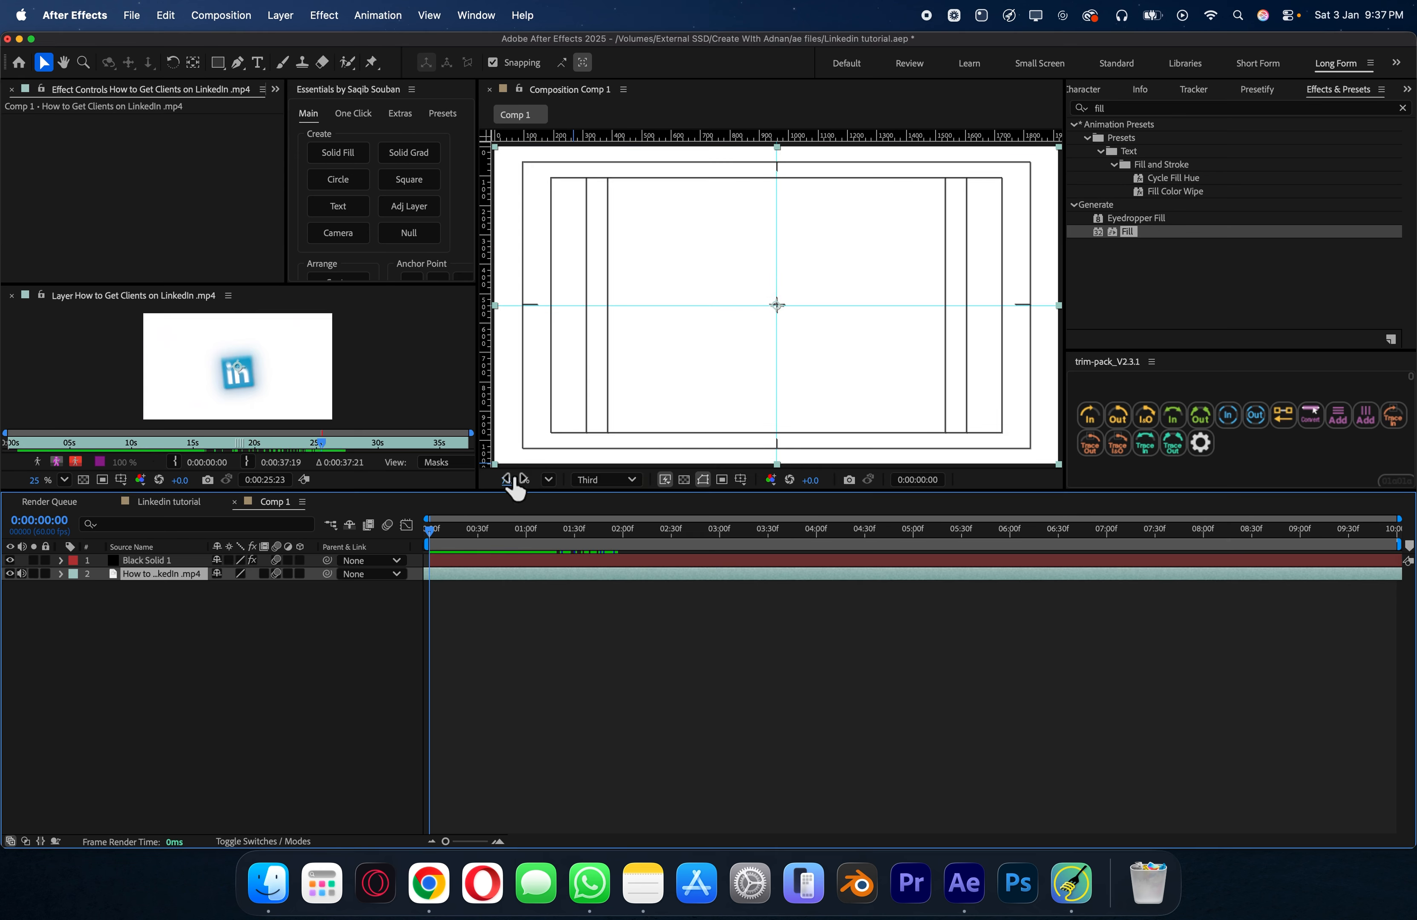
Step: Copy the upper 1.png logo layer from the Linkedin tutorial composition into Comp 1 and place it above the solid
click(169, 501)
click(133, 588)
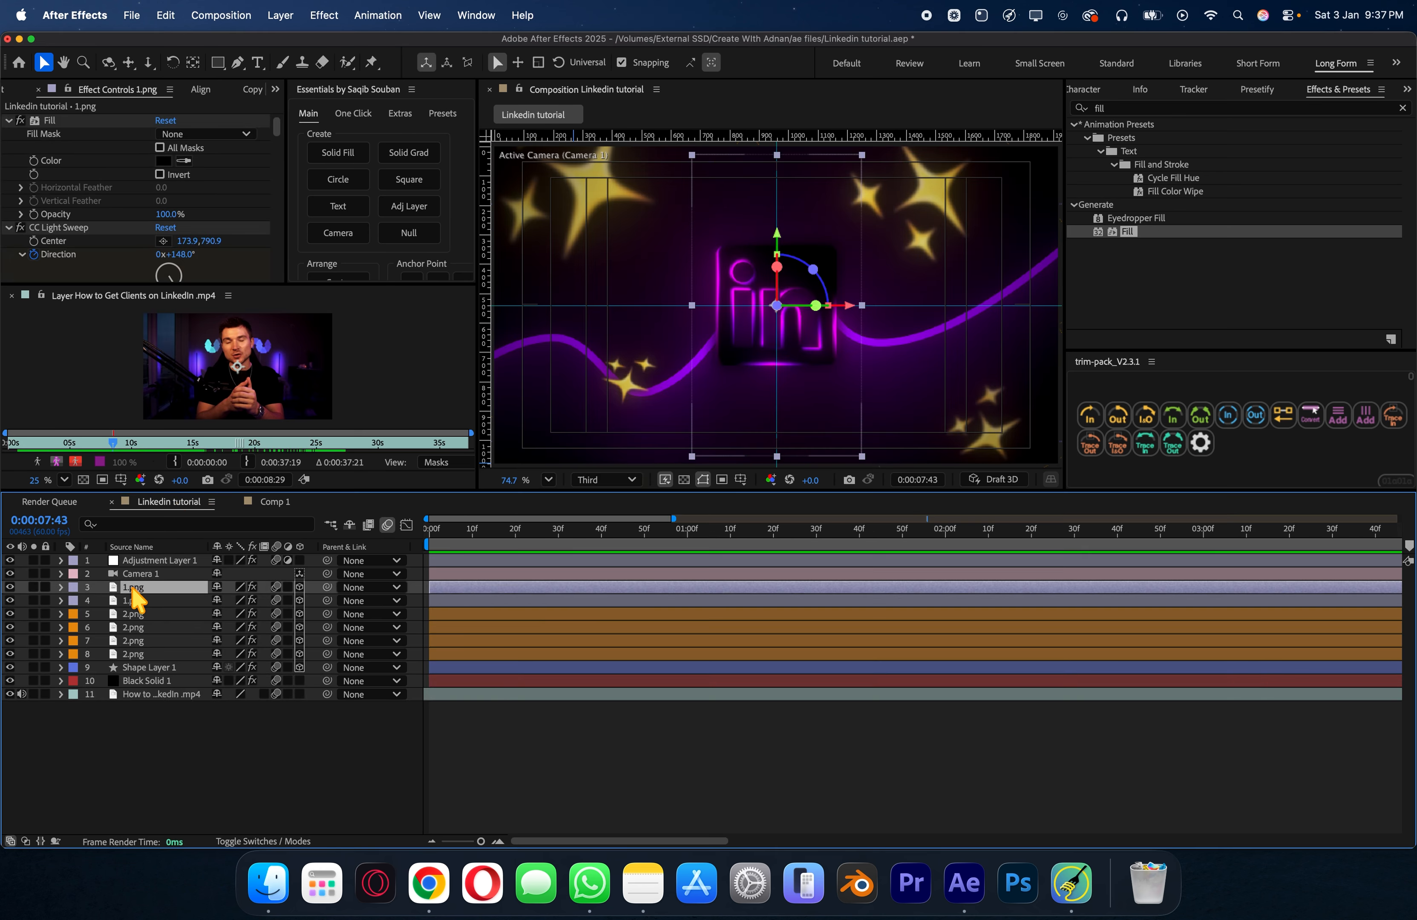
click(287, 503)
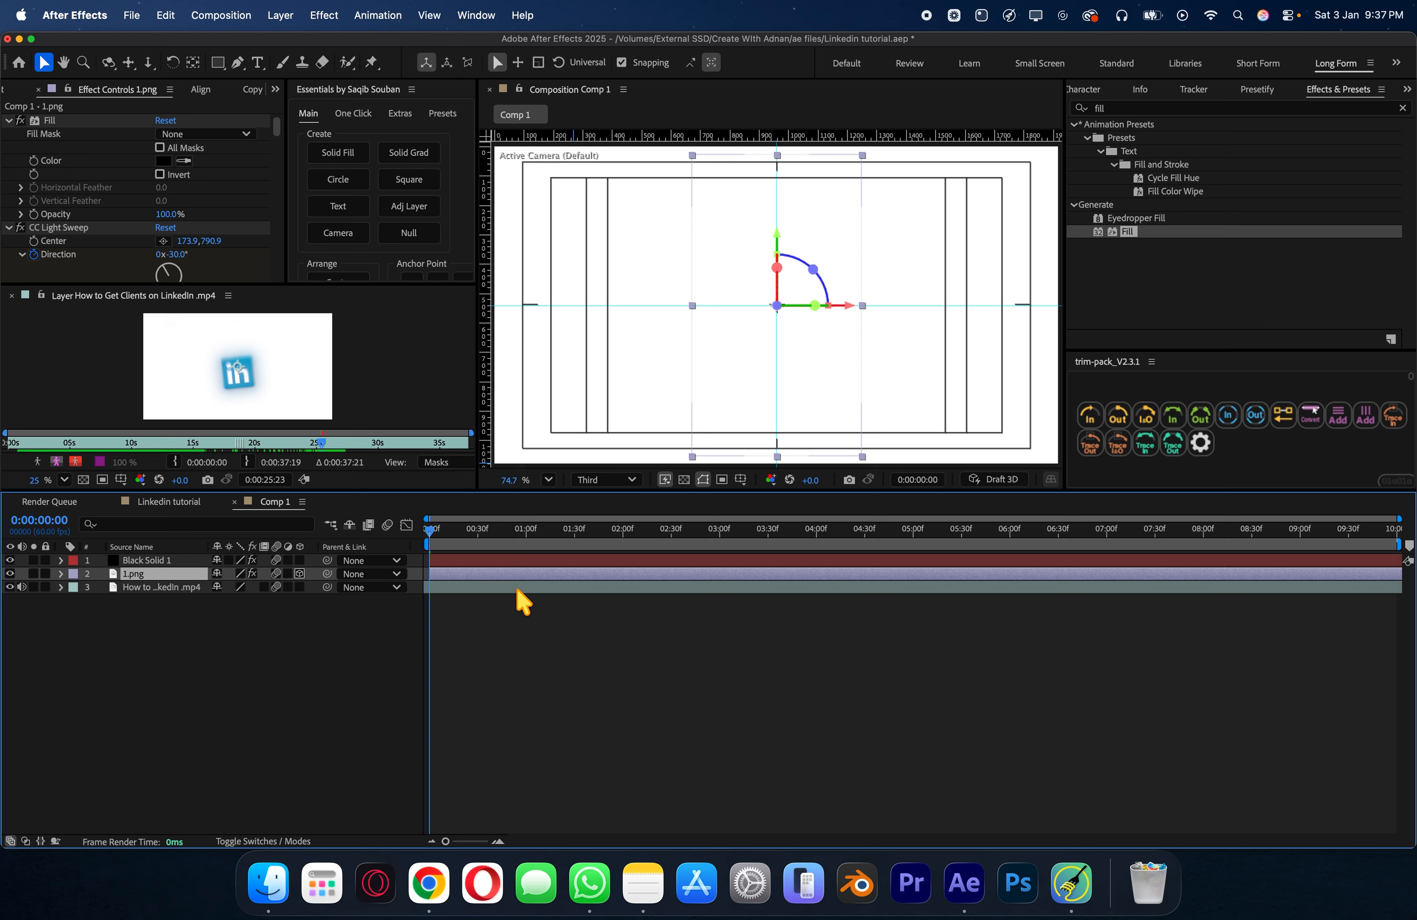
drag(165, 574, 170, 552)
Step: Remove all effects from the 1.png logo layer and set the composition preview resolution to Full
click(136, 198)
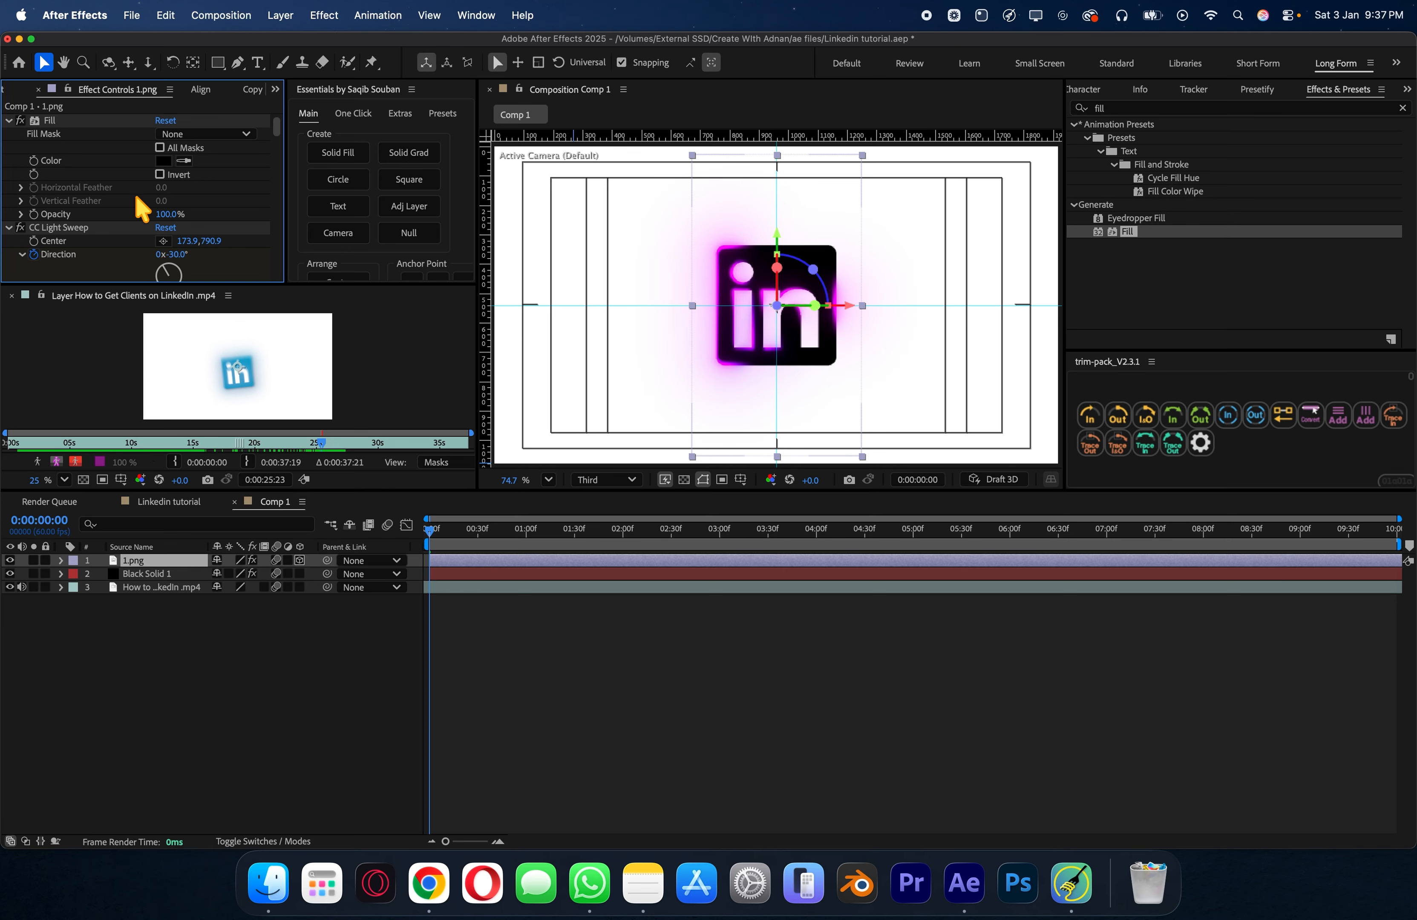
key(super+a)
key(Delete)
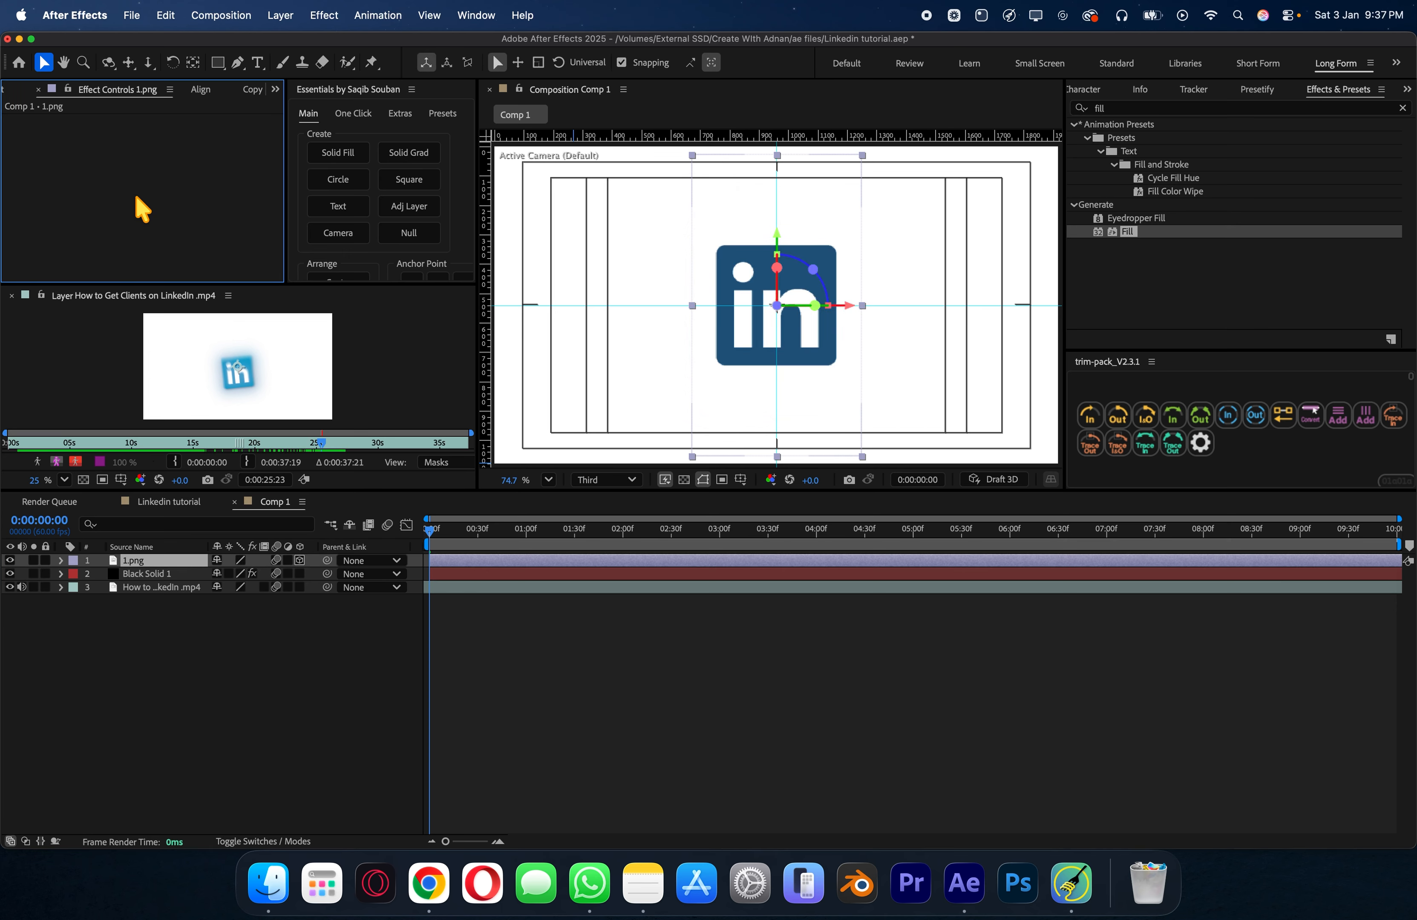
click(606, 480)
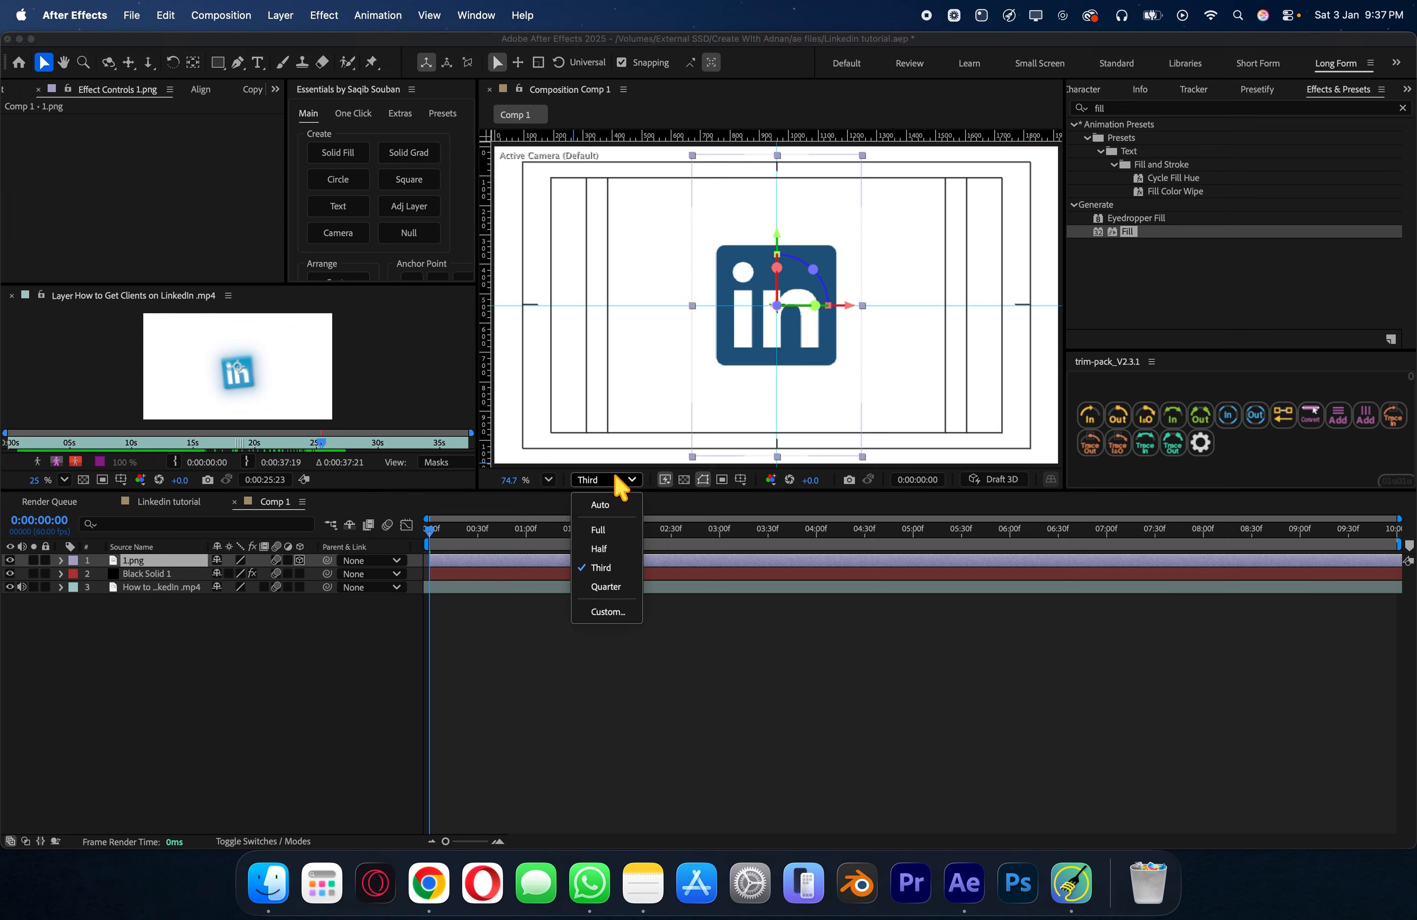
click(603, 520)
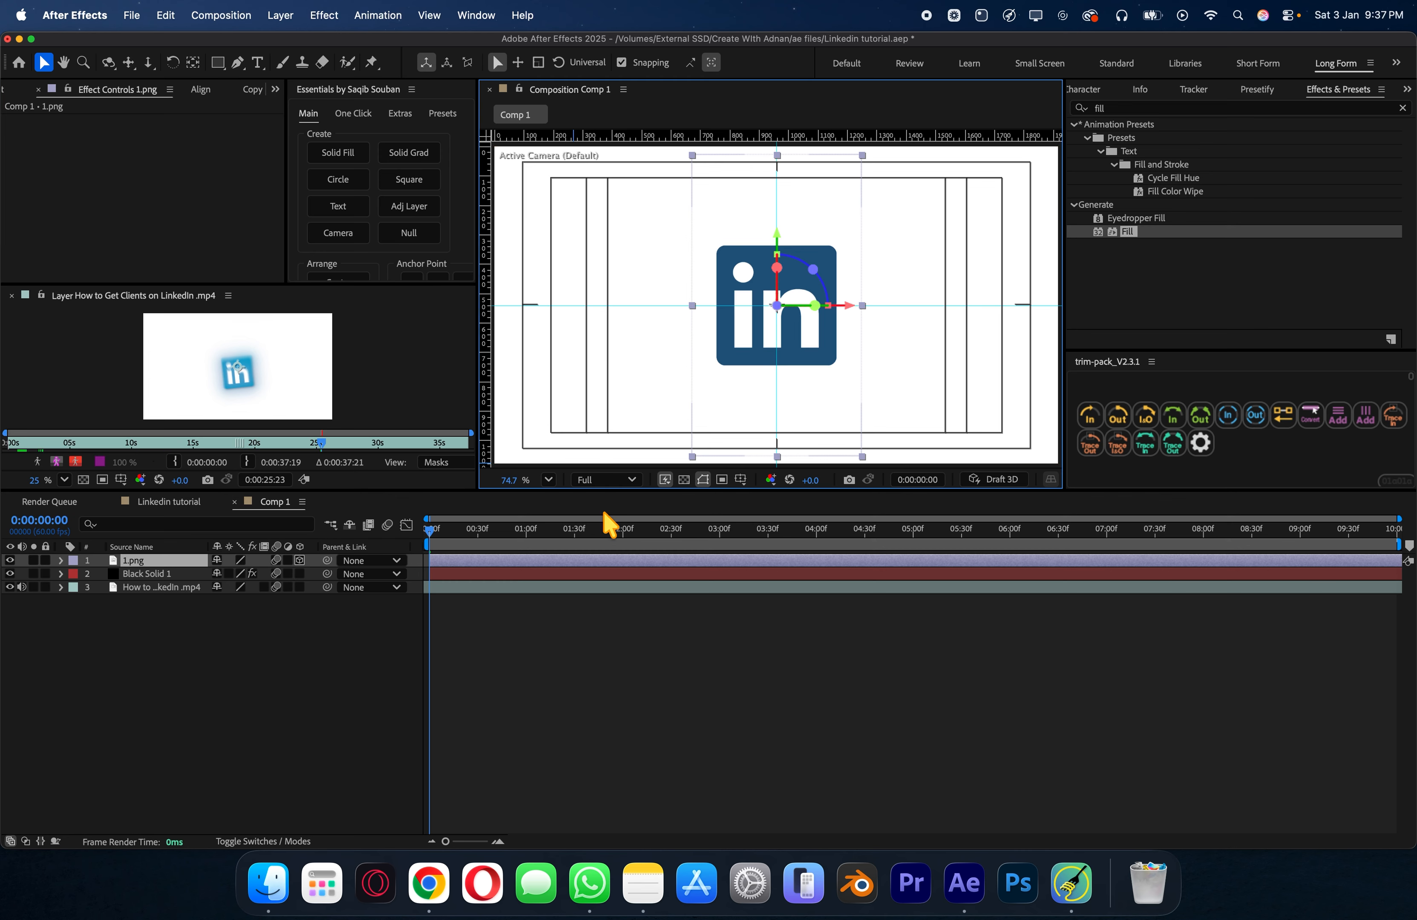
Step: Apply Brightness & Contrast to the 1.png logo with Brightness 70 and Contrast 91
click(1180, 109)
text(brig)
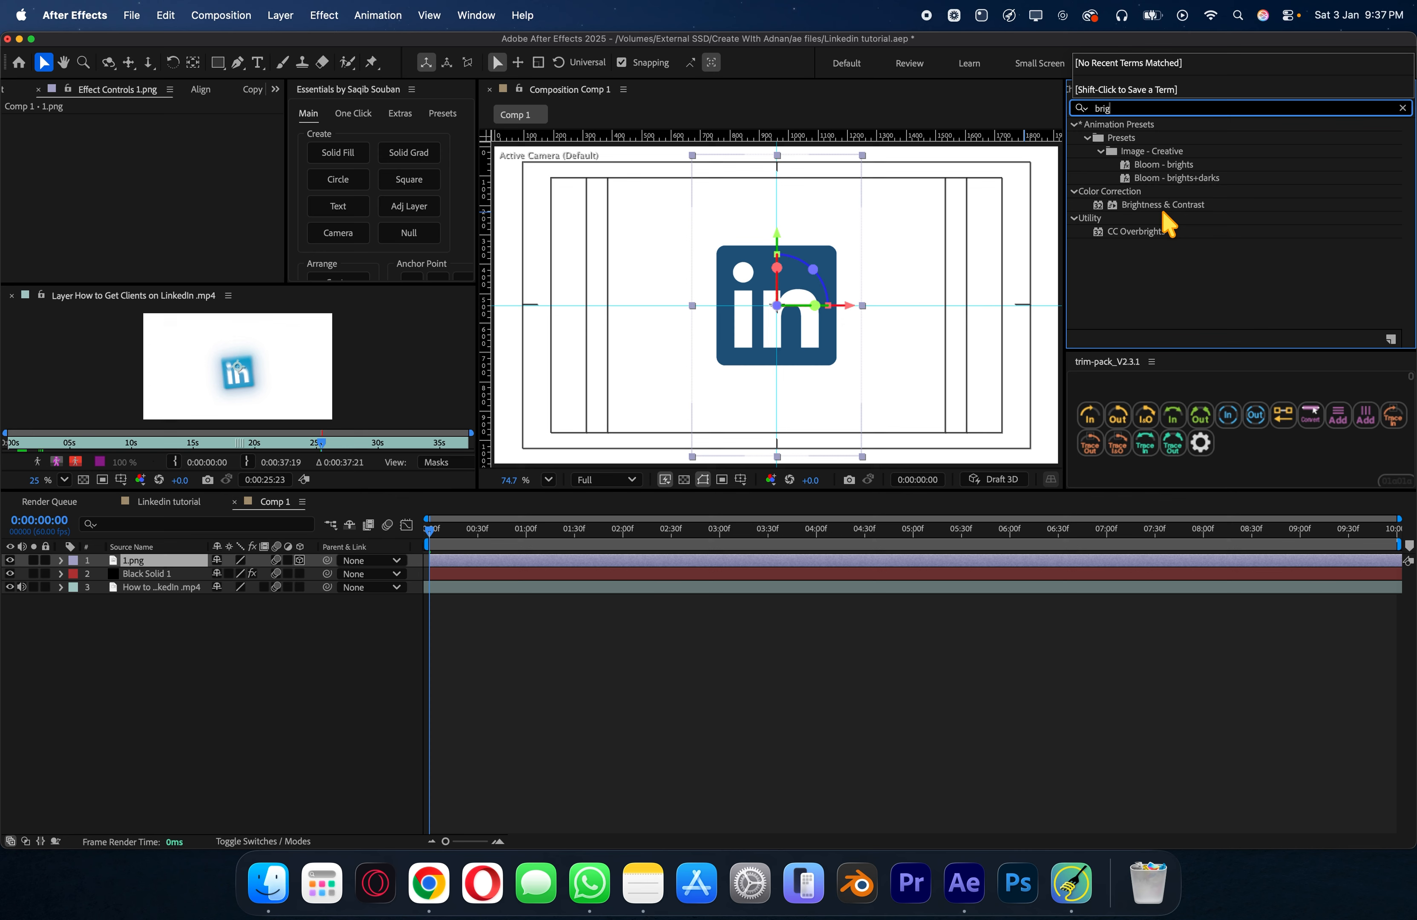
drag(1161, 206, 418, 560)
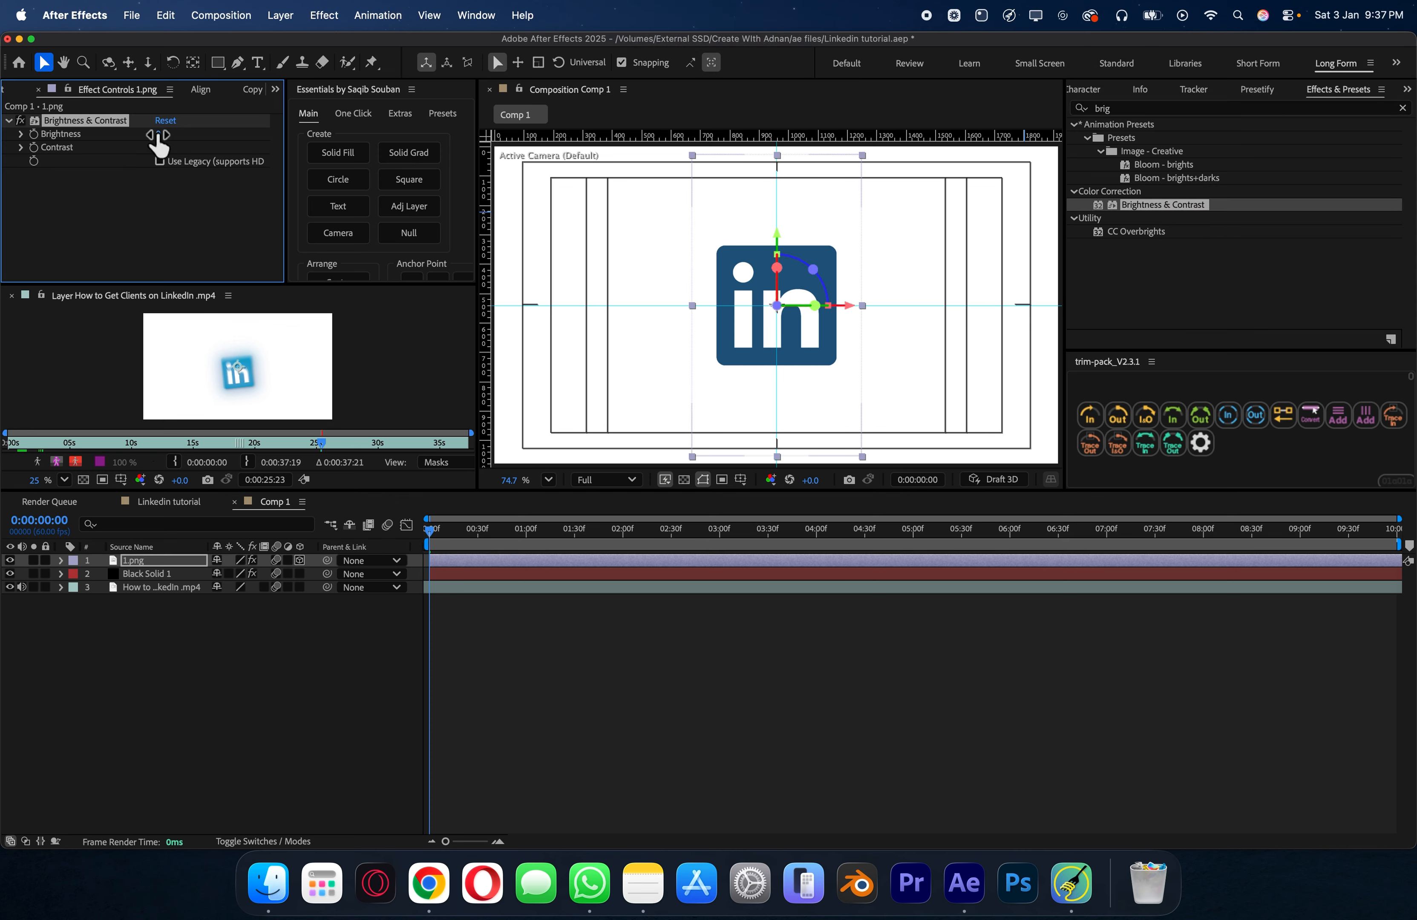
drag(157, 135, 735, 163)
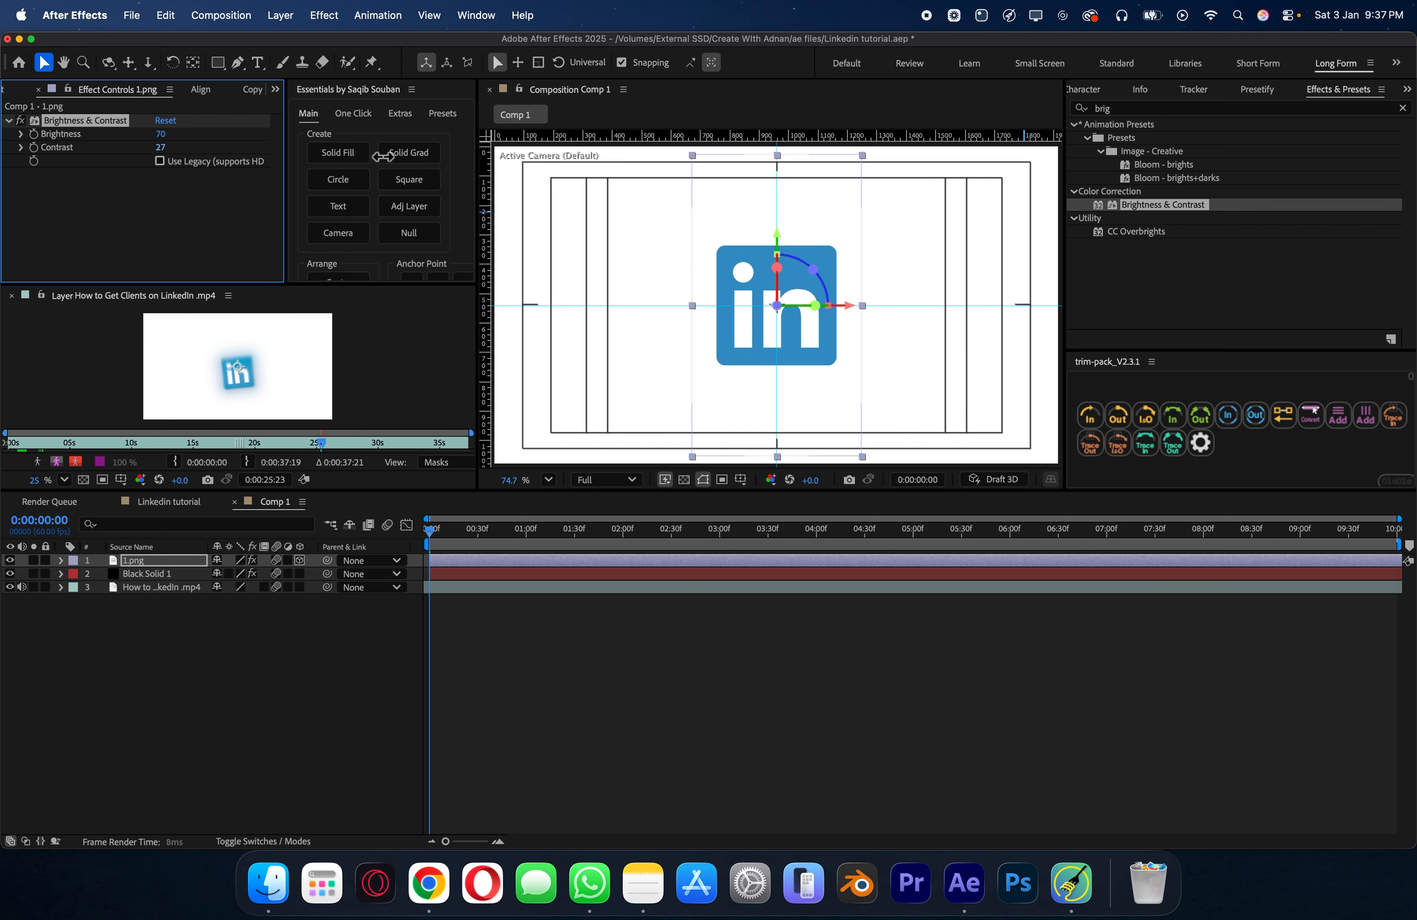
click(727, 600)
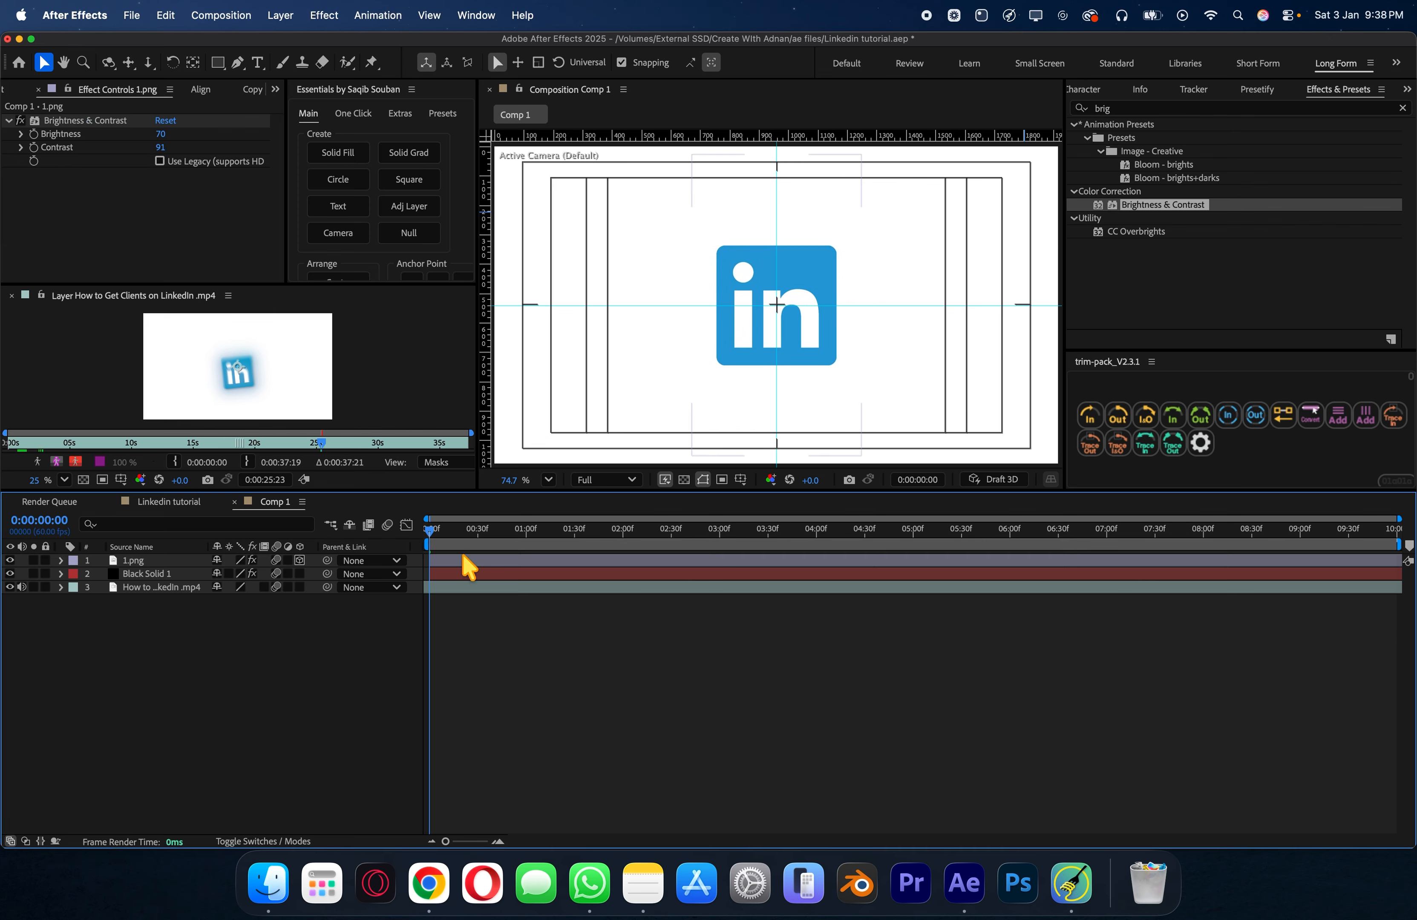
Step: Add Scale and Z Rotation keyframes to the 1.png layer at the start of the timeline
key(;)
click(464, 562)
key(s)
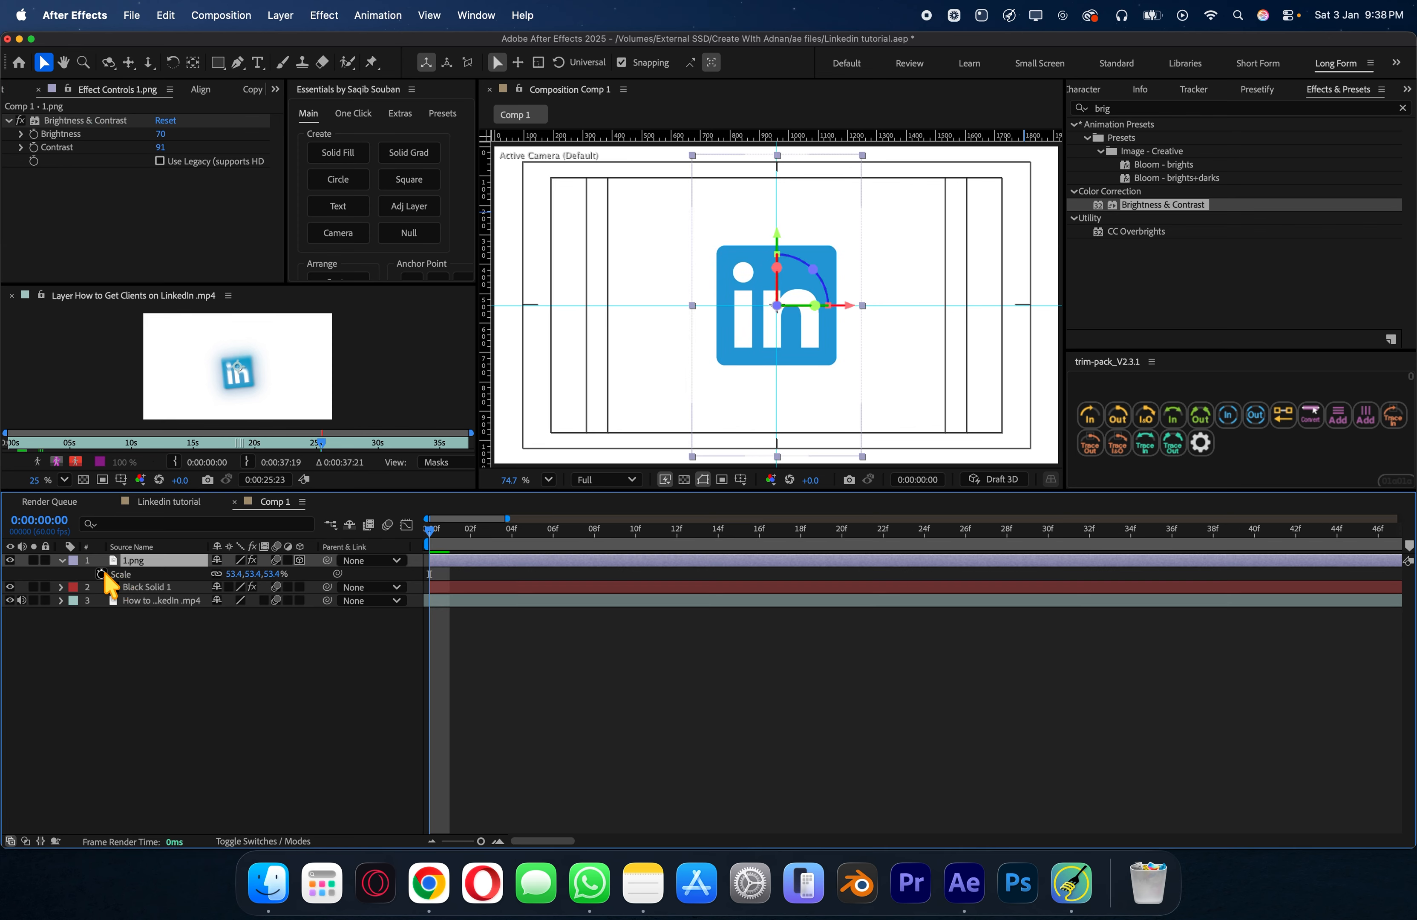
click(101, 573)
key(shift+r)
click(101, 627)
key(u)
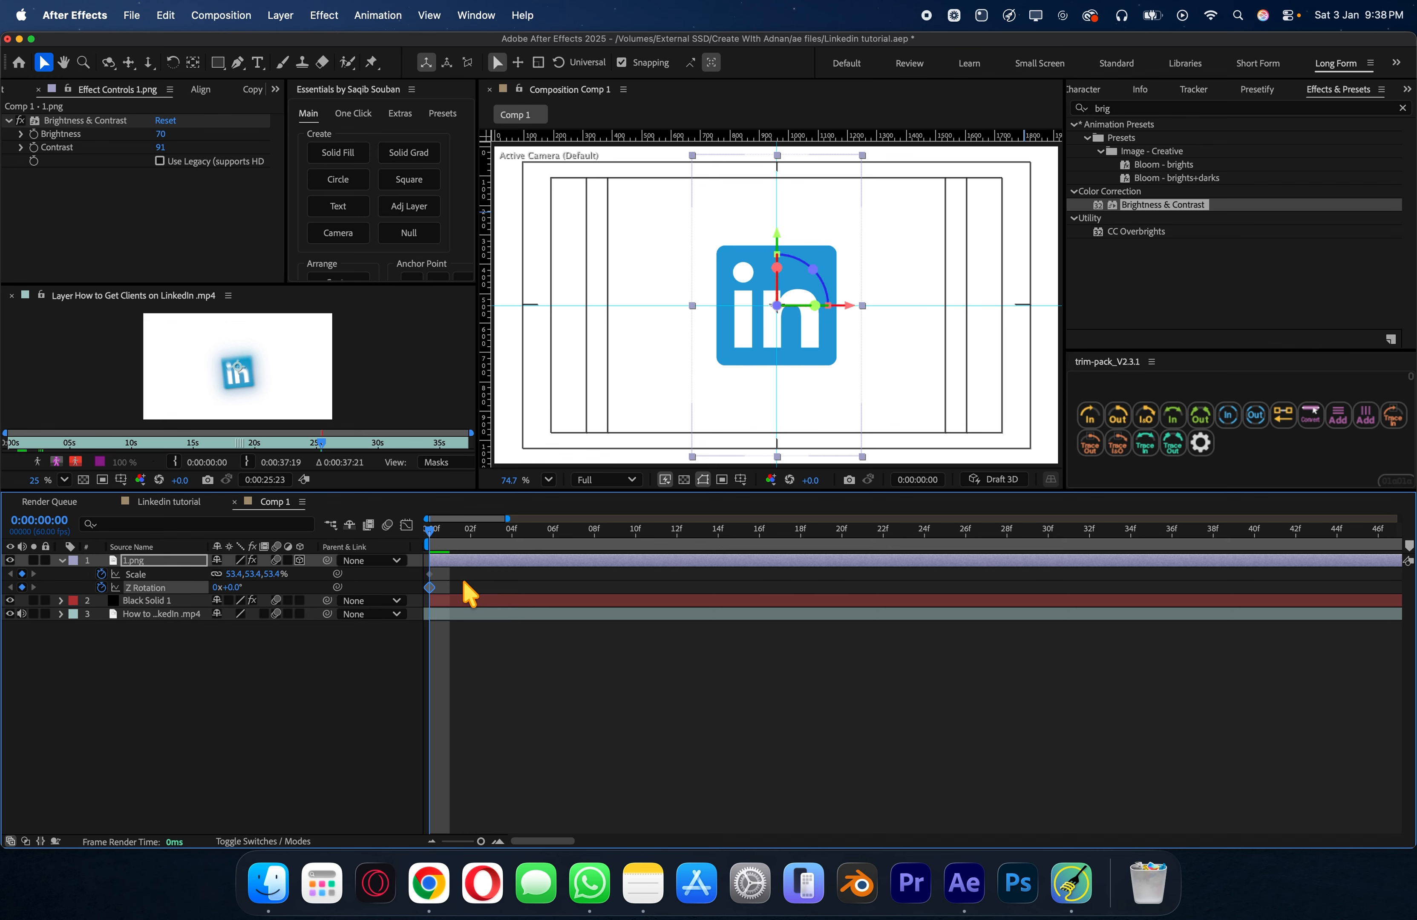
Step: Move the logo's keyframes to frame 6 and set the starting values to Z Rotation -90° and Scale 0%
drag(464, 594, 549, 593)
drag(235, 588, 180, 591)
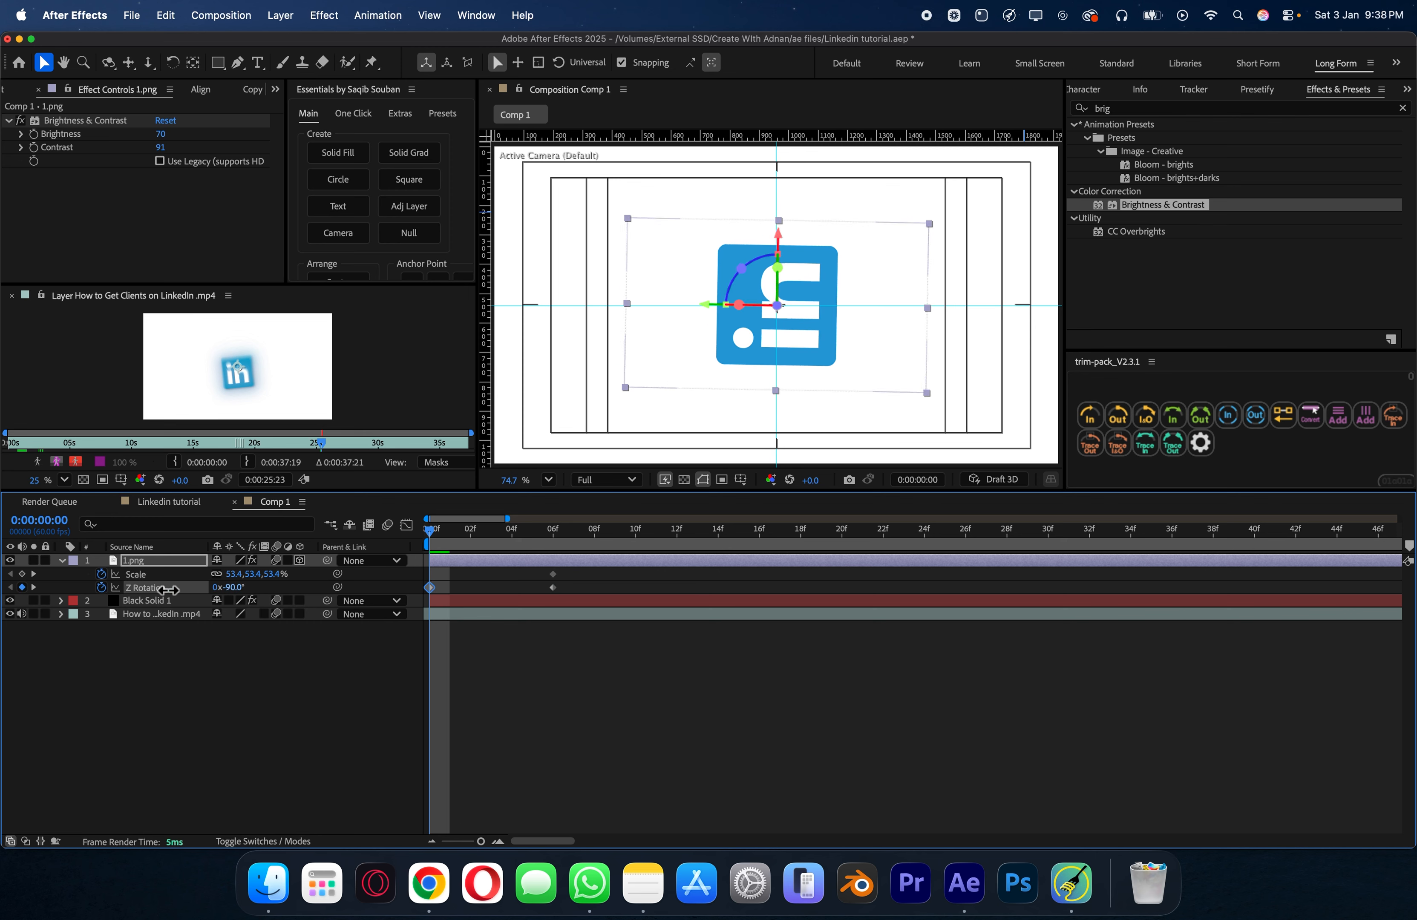
click(281, 574)
text(0)
key(Return)
Step: Apply the BOUNCr Overshoot+ expression to the logo's selected Scale and Z Rotation keyframes
drag(573, 570, 383, 591)
click(1079, 90)
click(1079, 90)
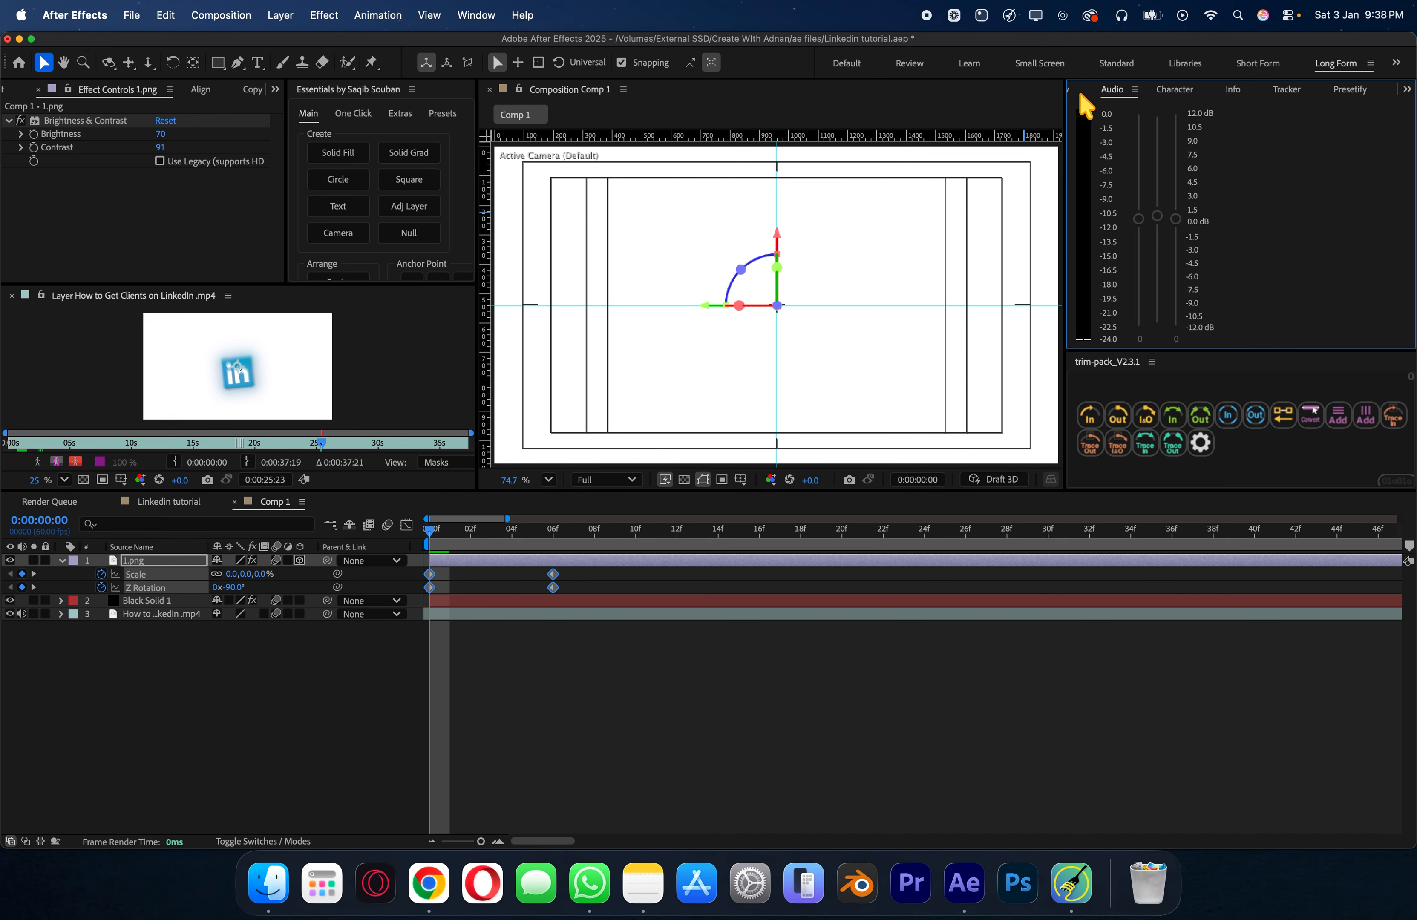
click(1078, 90)
click(1078, 89)
click(1079, 90)
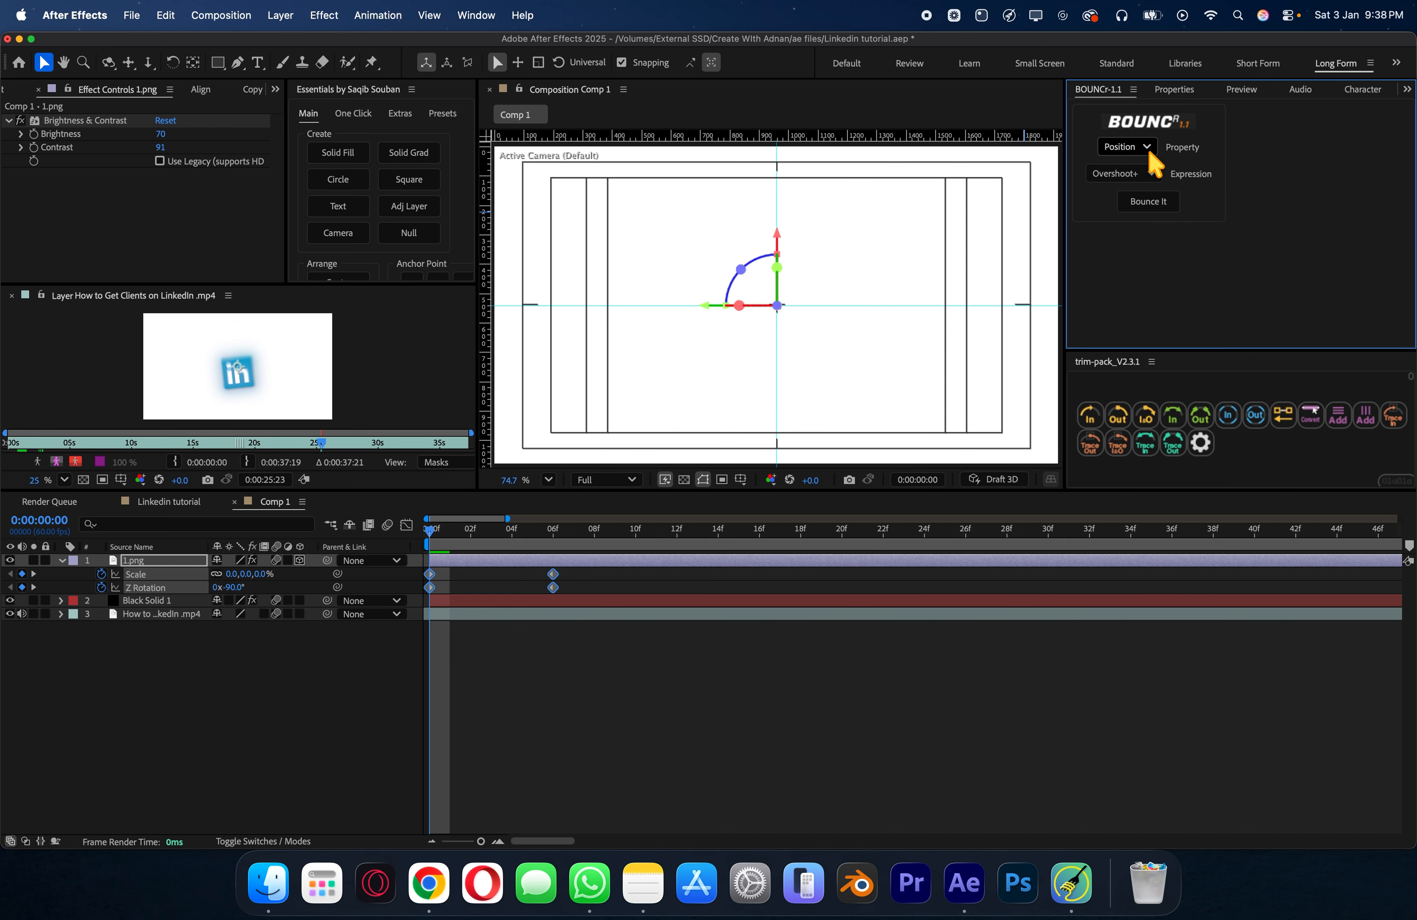
click(1132, 146)
click(1141, 204)
click(1133, 204)
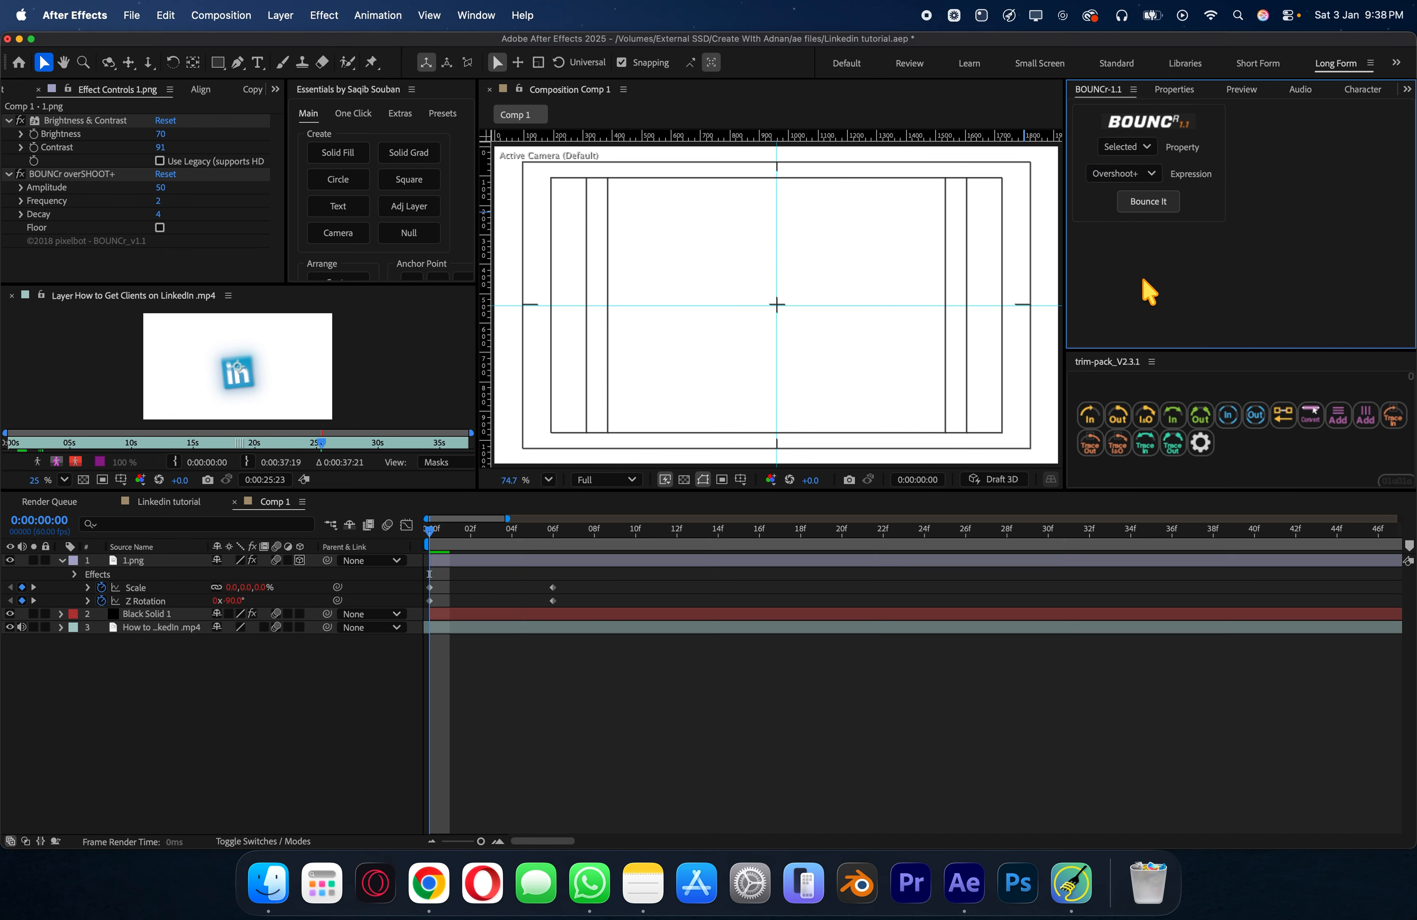
Step: Collapse the logo layer's properties and play back its bouncing entrance
click(856, 685)
key(u)
key(minus)
key(minus)
key(space)
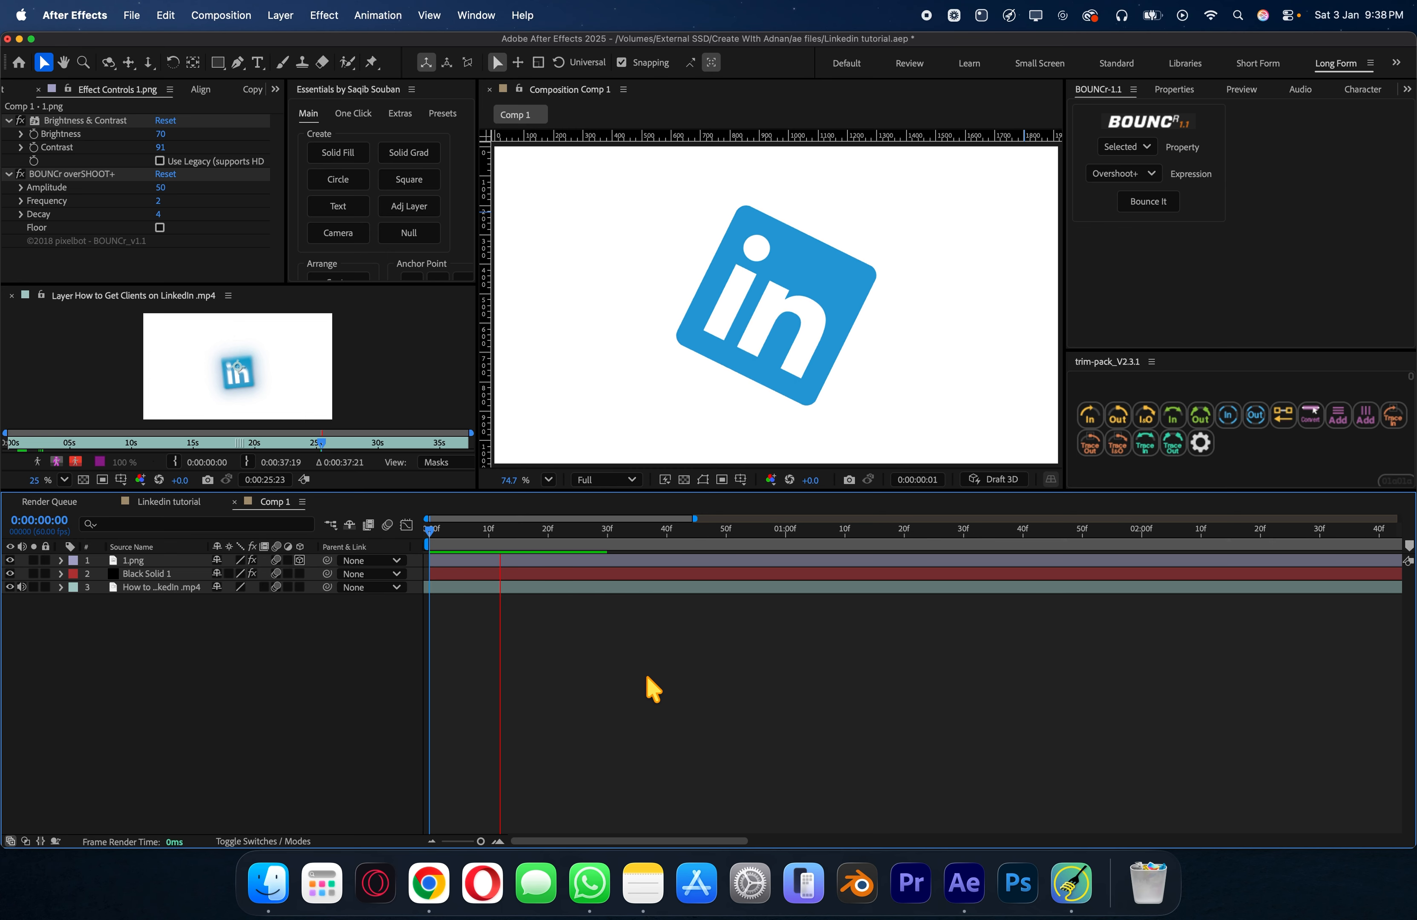
key(space)
Step: At 0:00:01:19, draw a circle around the logo with the Ellipse tool and set its stroke colour to bright blue
drag(674, 542, 899, 552)
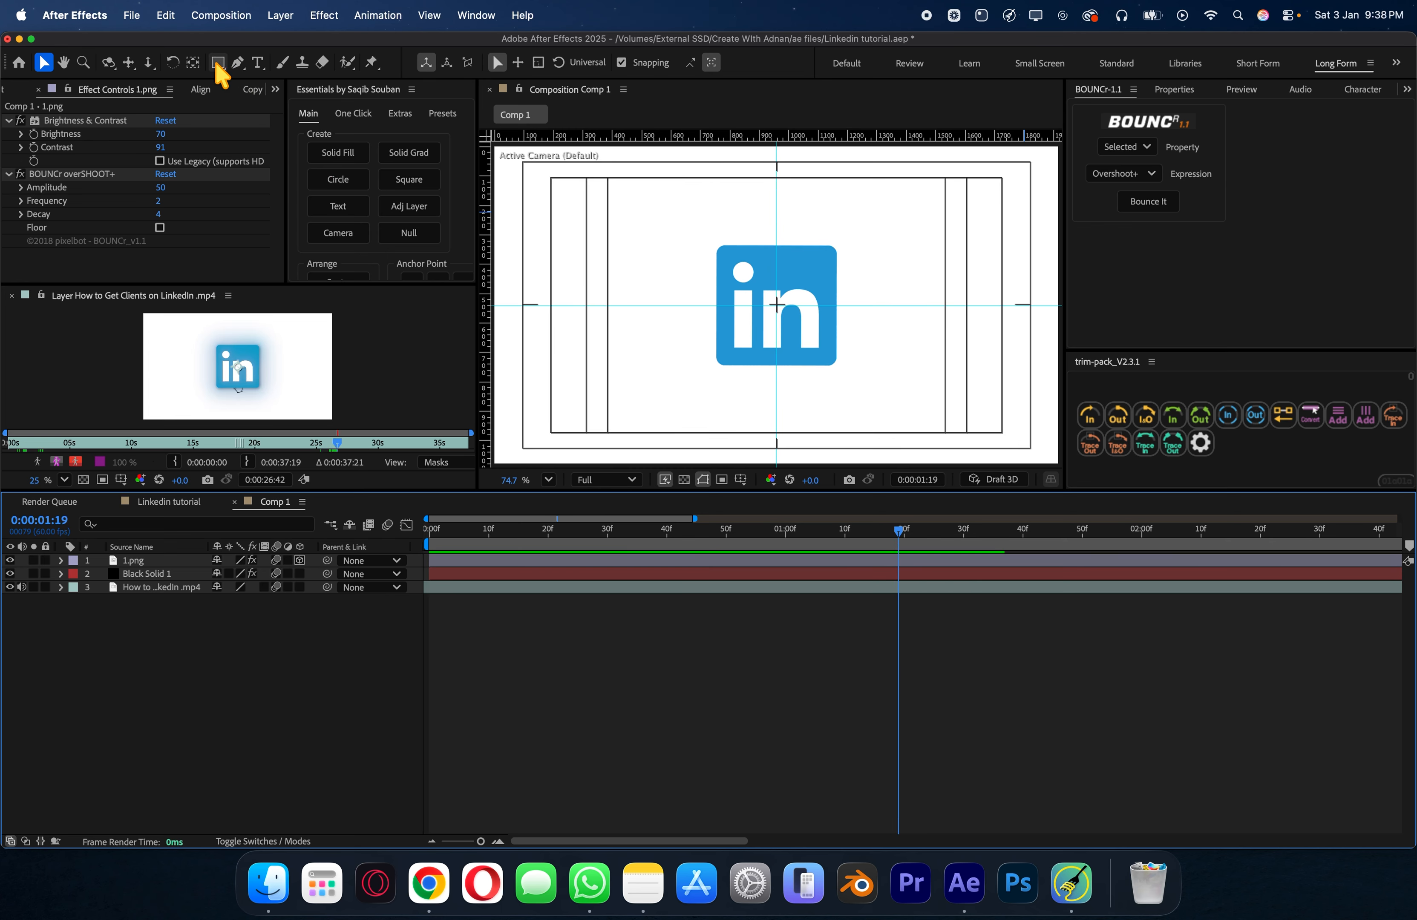
drag(219, 63, 281, 106)
drag(688, 210, 895, 389)
click(553, 62)
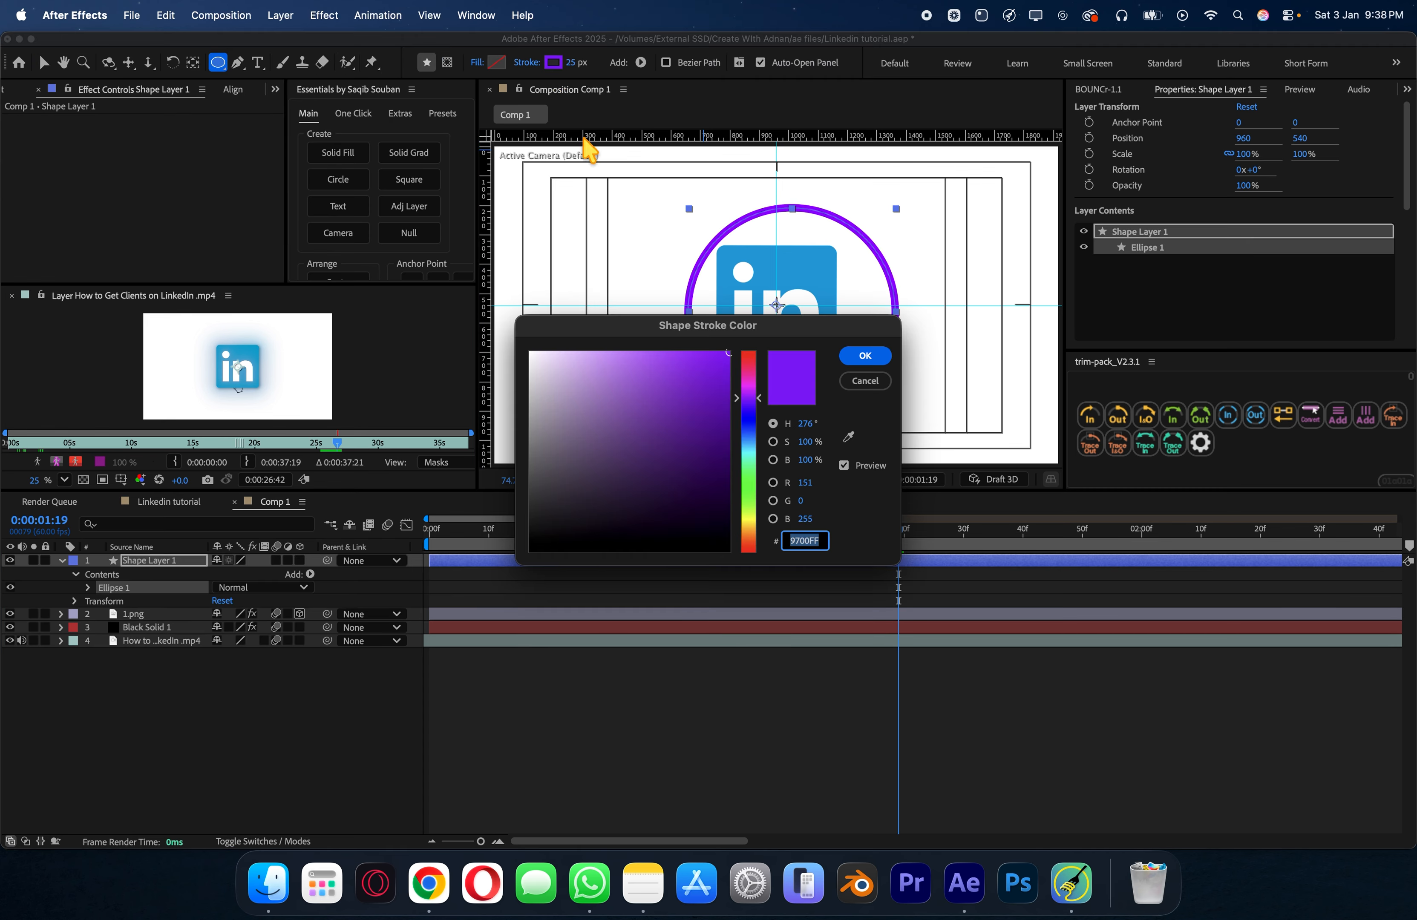
click(848, 436)
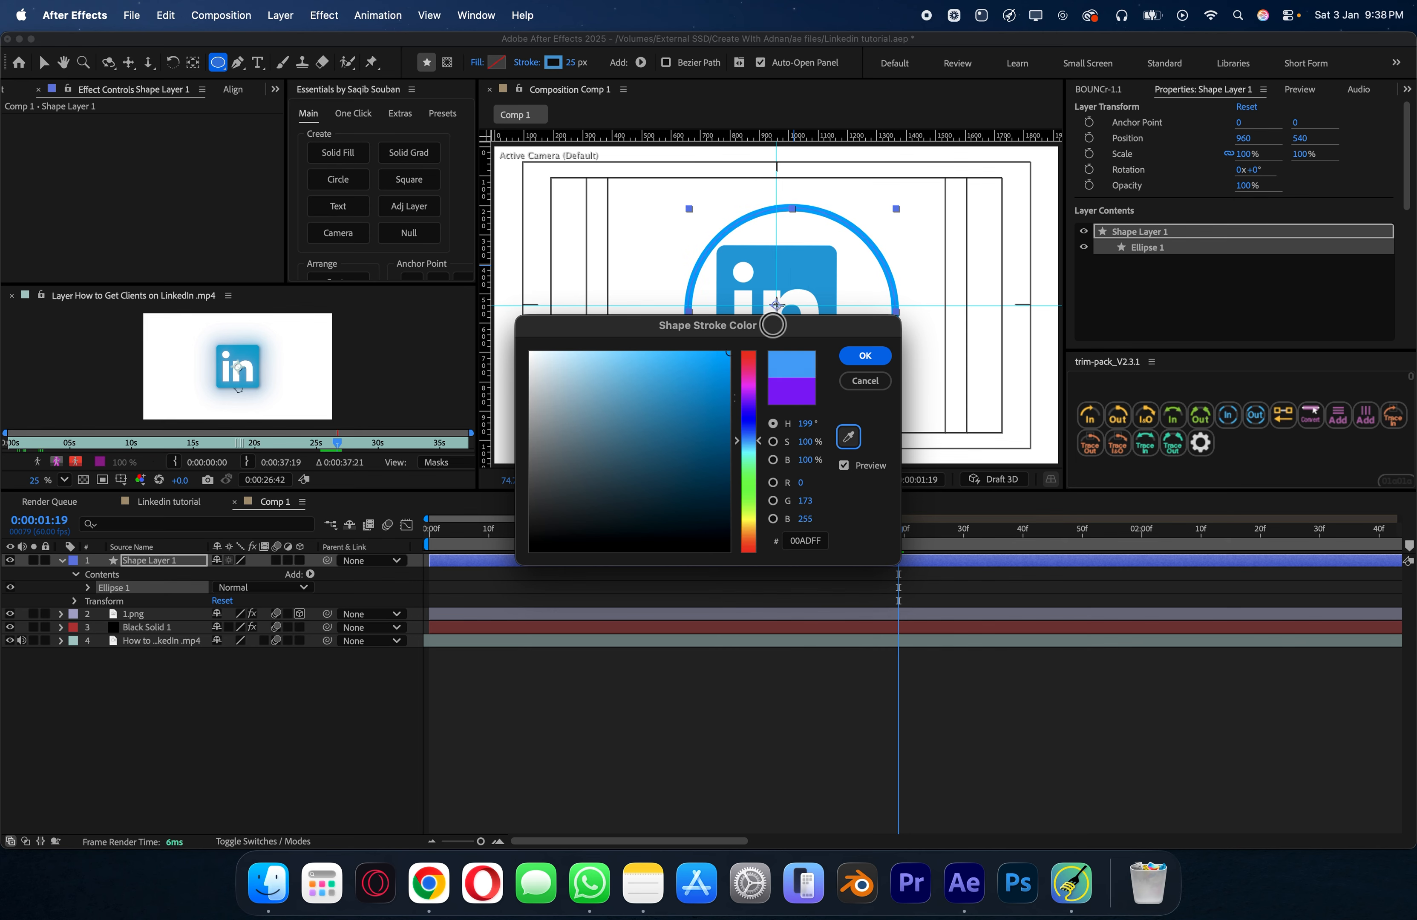
drag(762, 441, 762, 428)
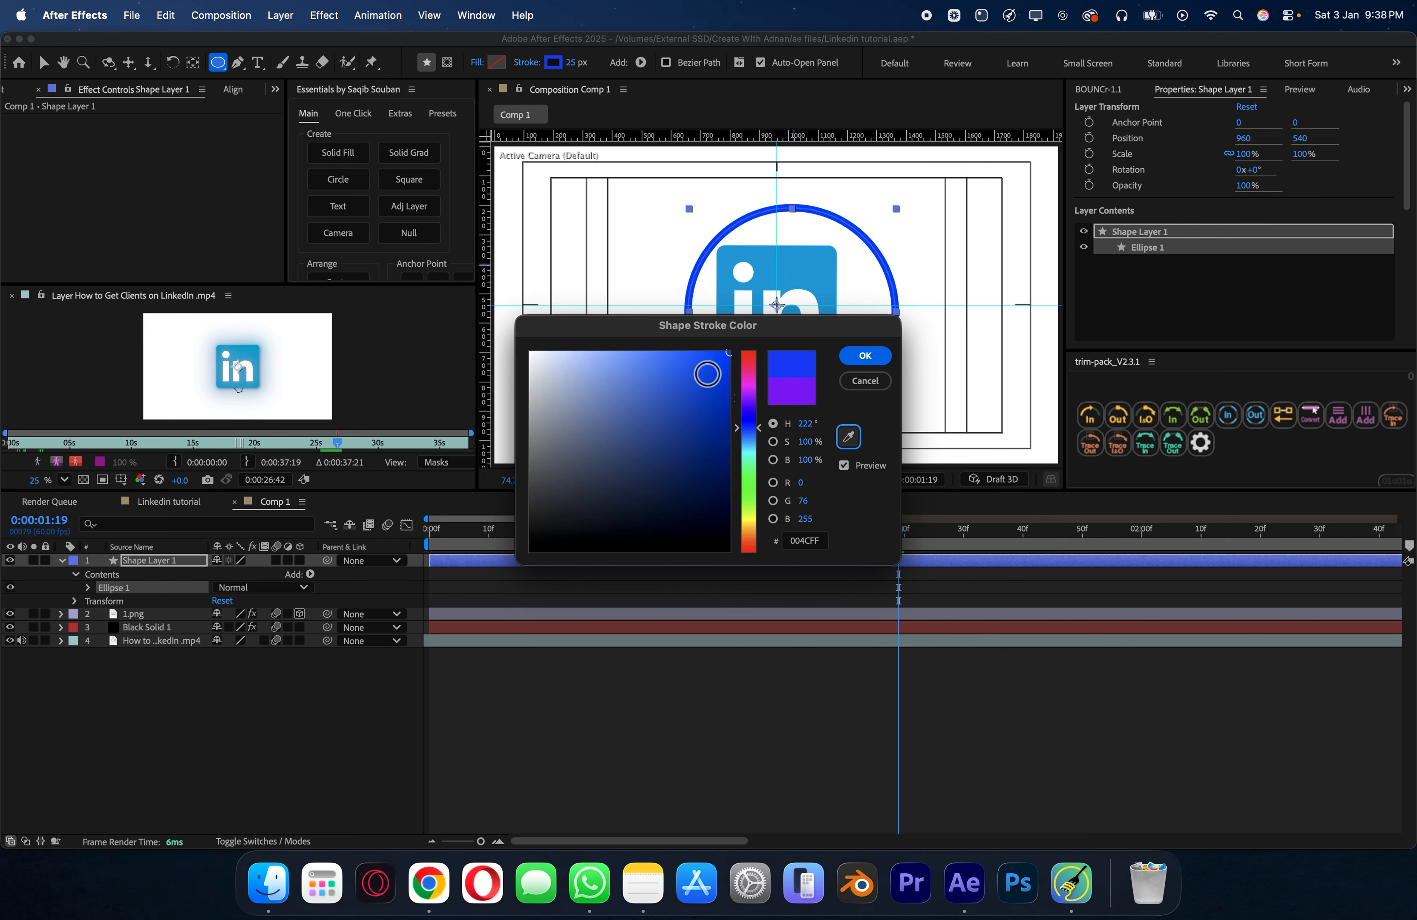
click(864, 356)
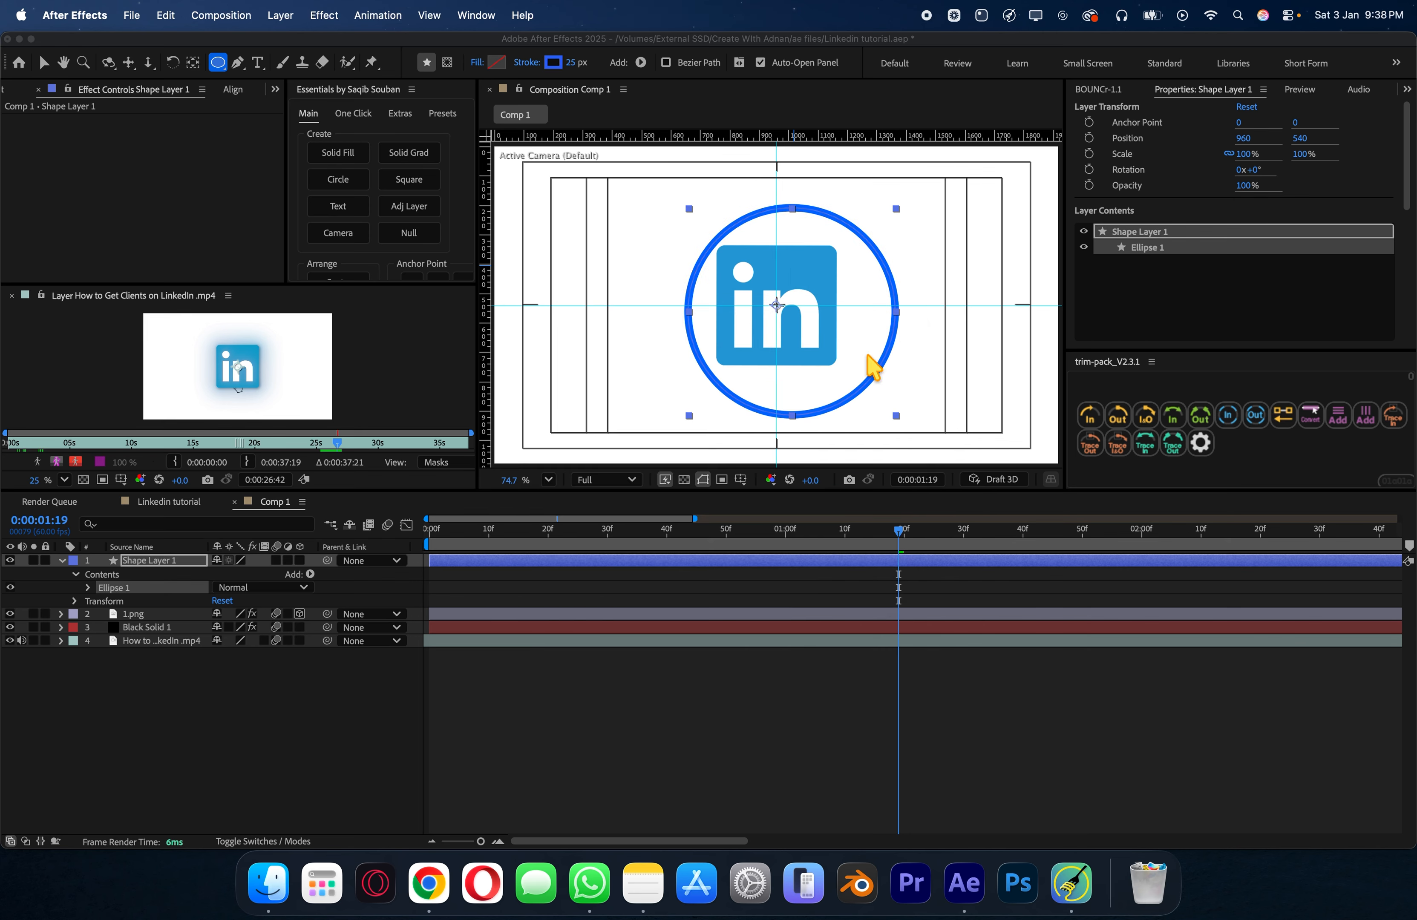
Step: Set the circle's fill to a light blue near A1E9FF, starting from the logo colour in the reference video
click(496, 62)
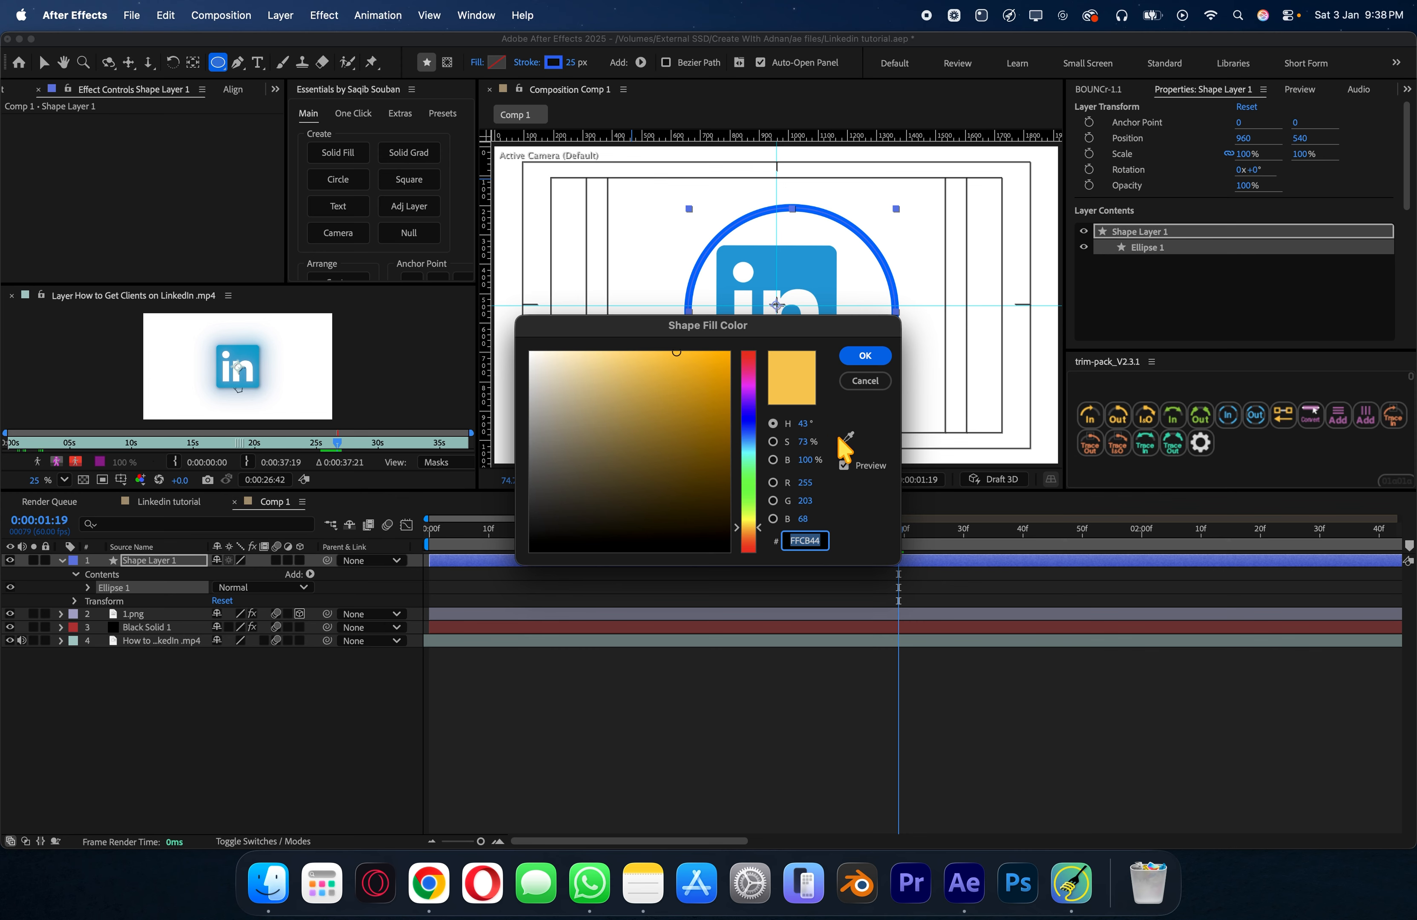
click(846, 438)
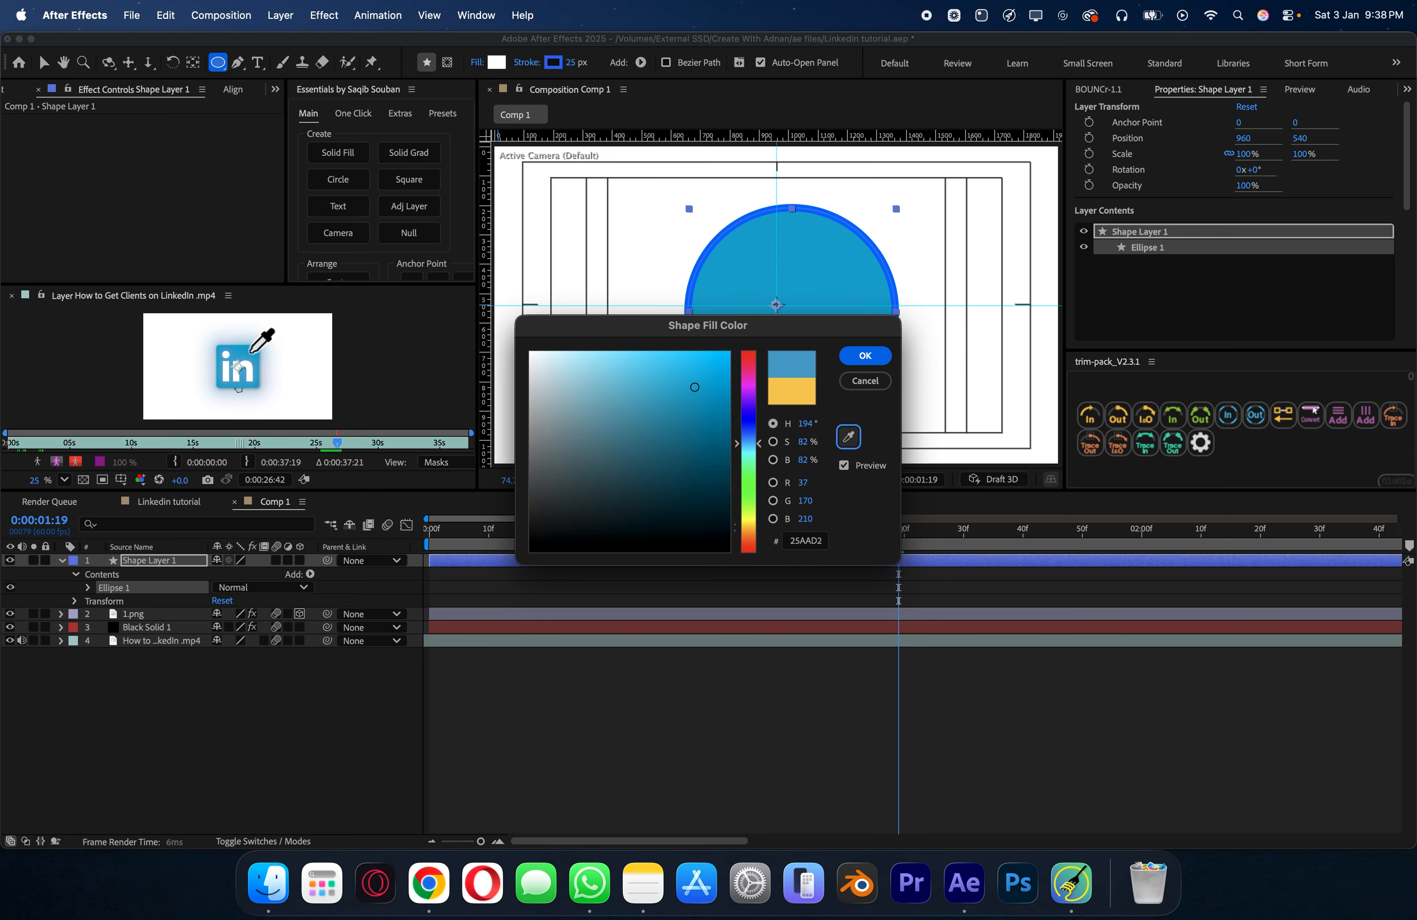
click(251, 352)
drag(664, 411, 621, 317)
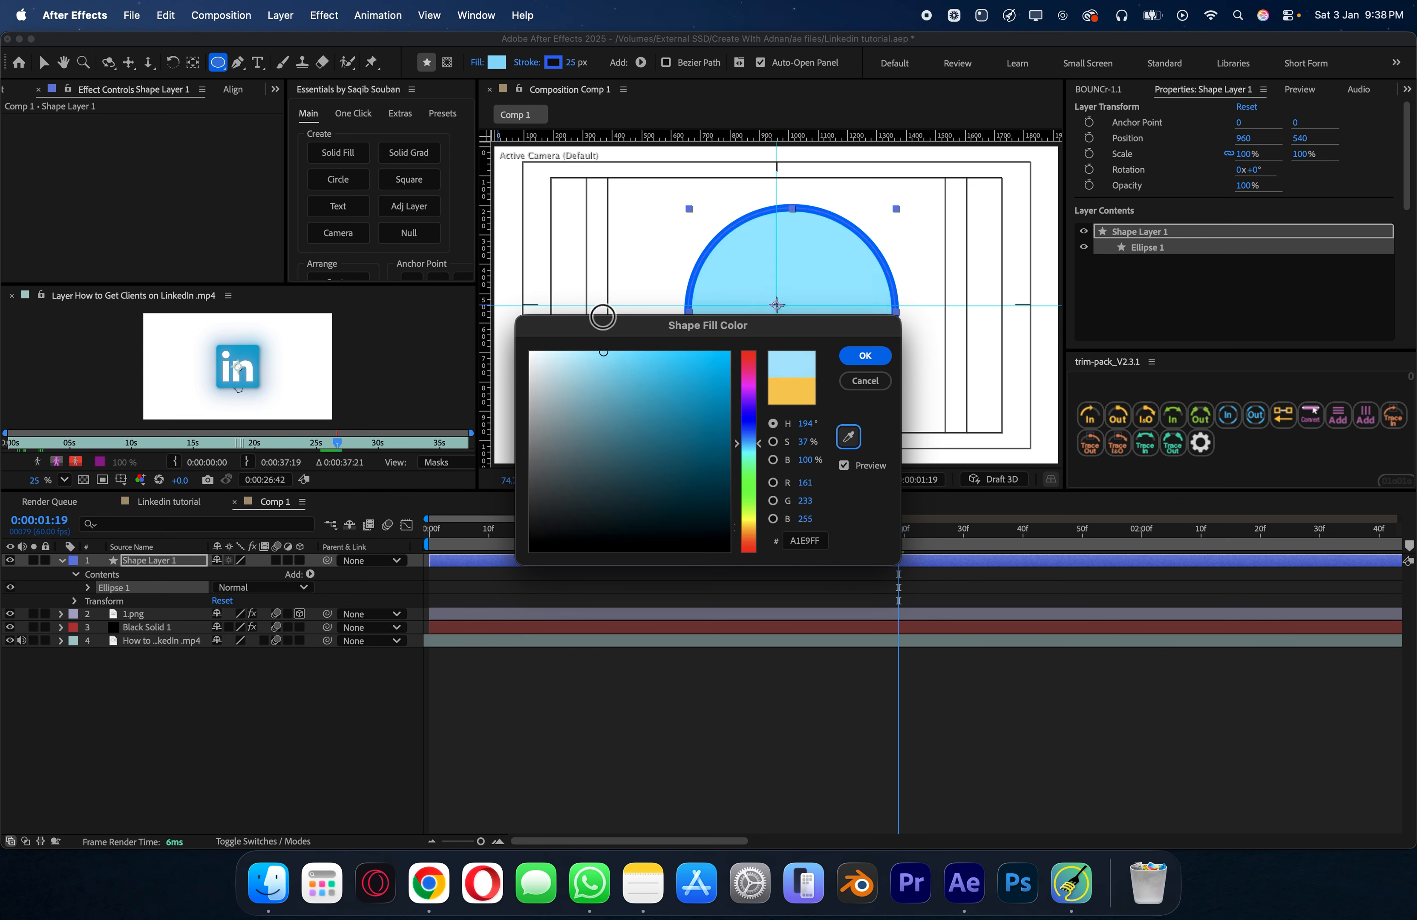
click(865, 355)
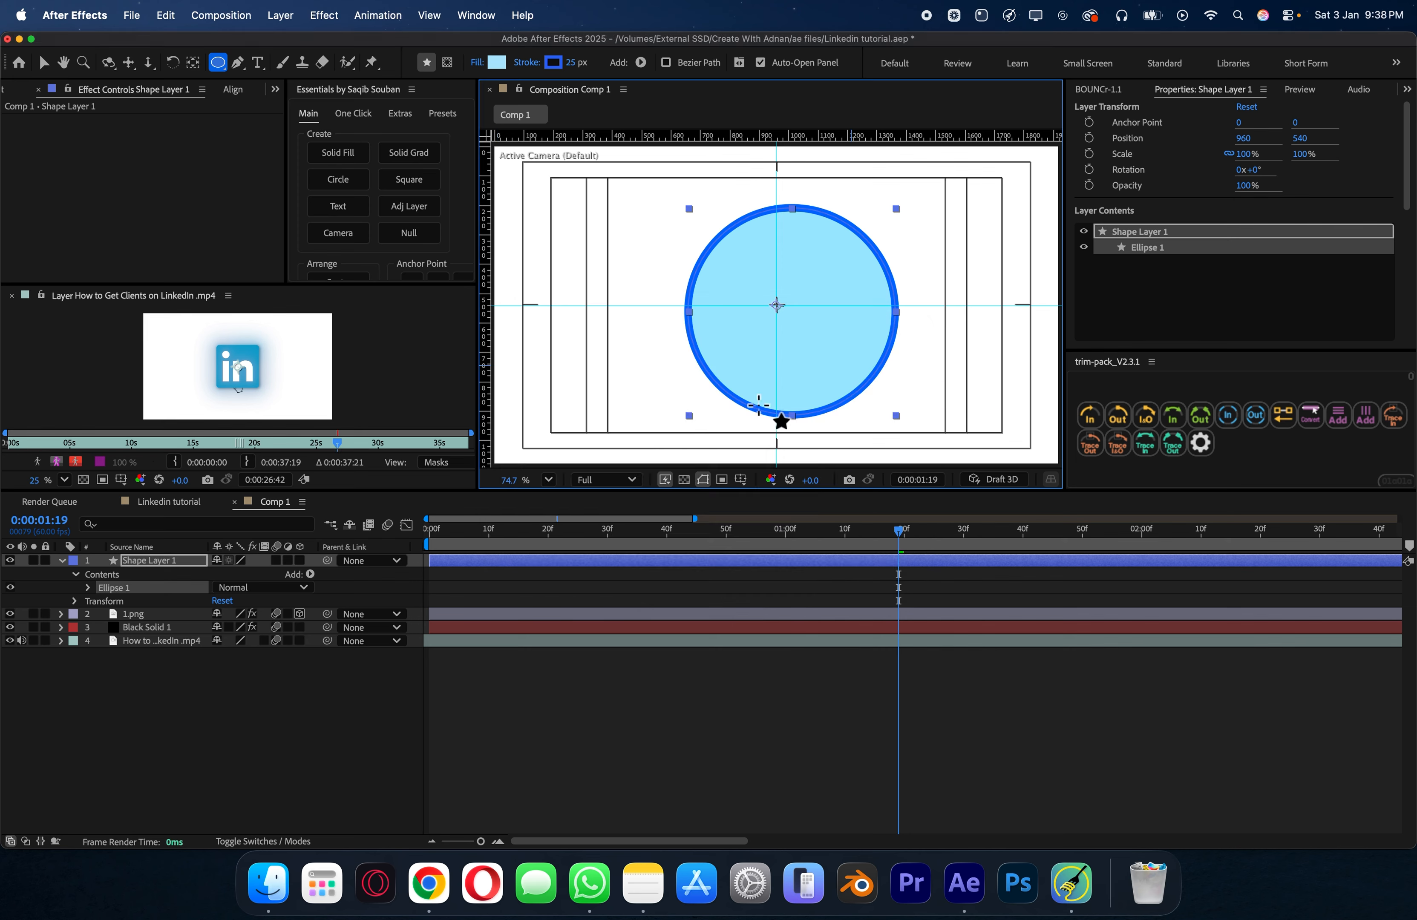
Step: Change the circle's stroke colour to 00B9FF and collapse its layer properties
click(553, 63)
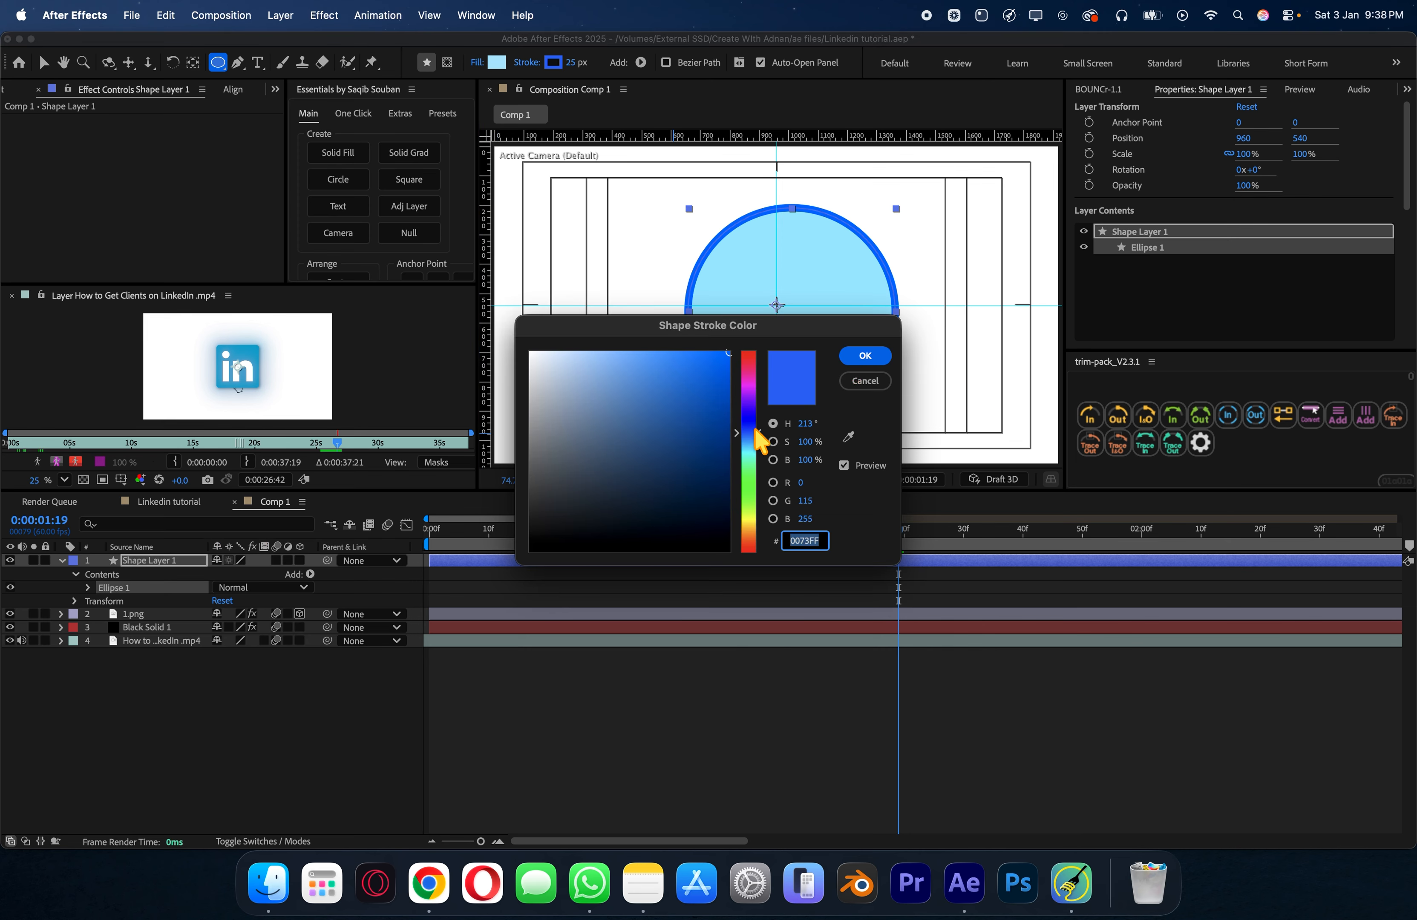
drag(756, 431, 760, 446)
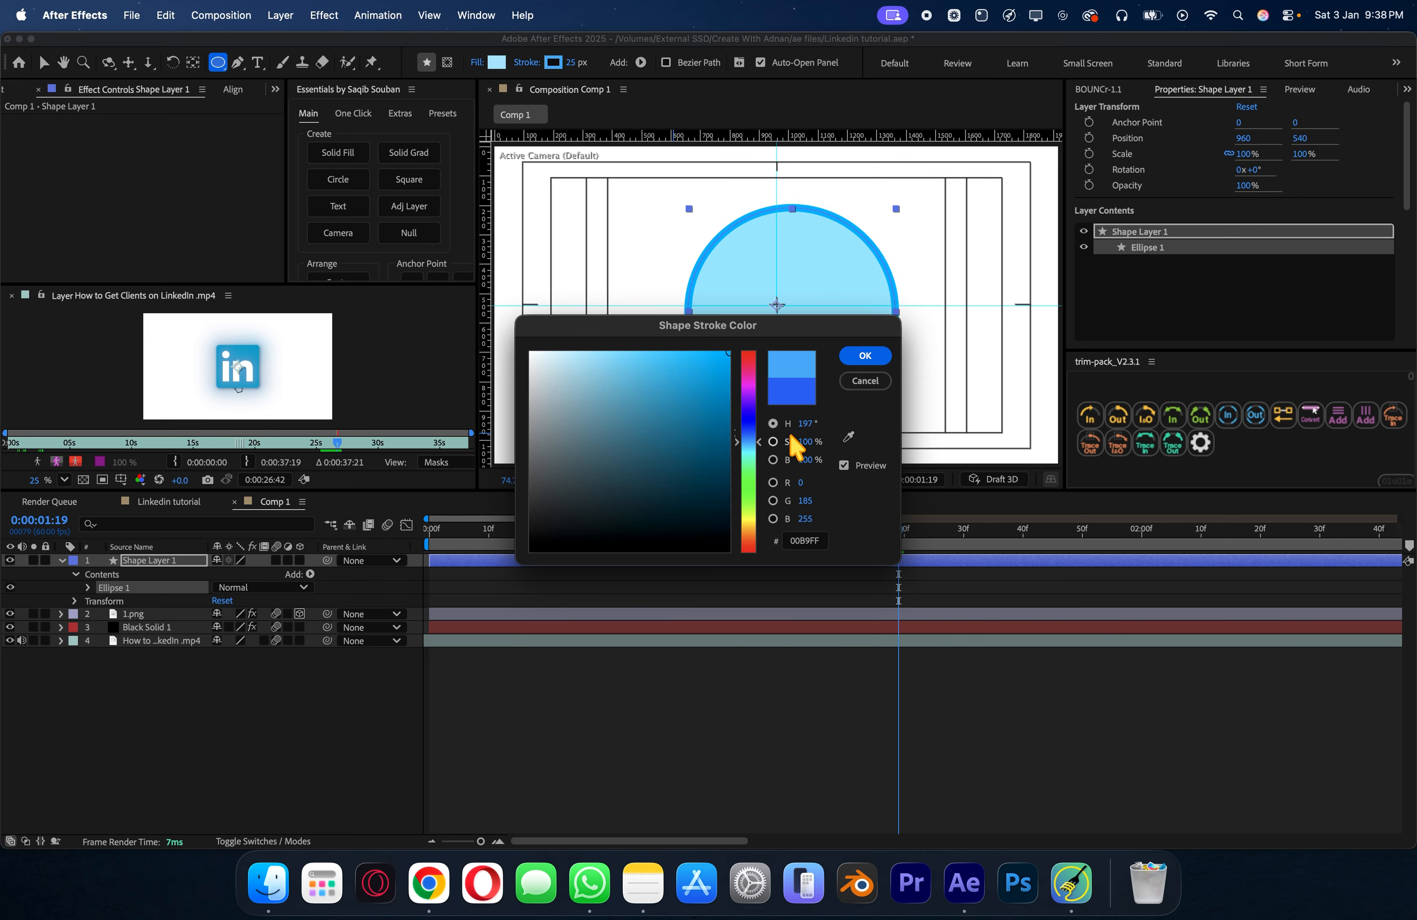
click(877, 358)
click(62, 561)
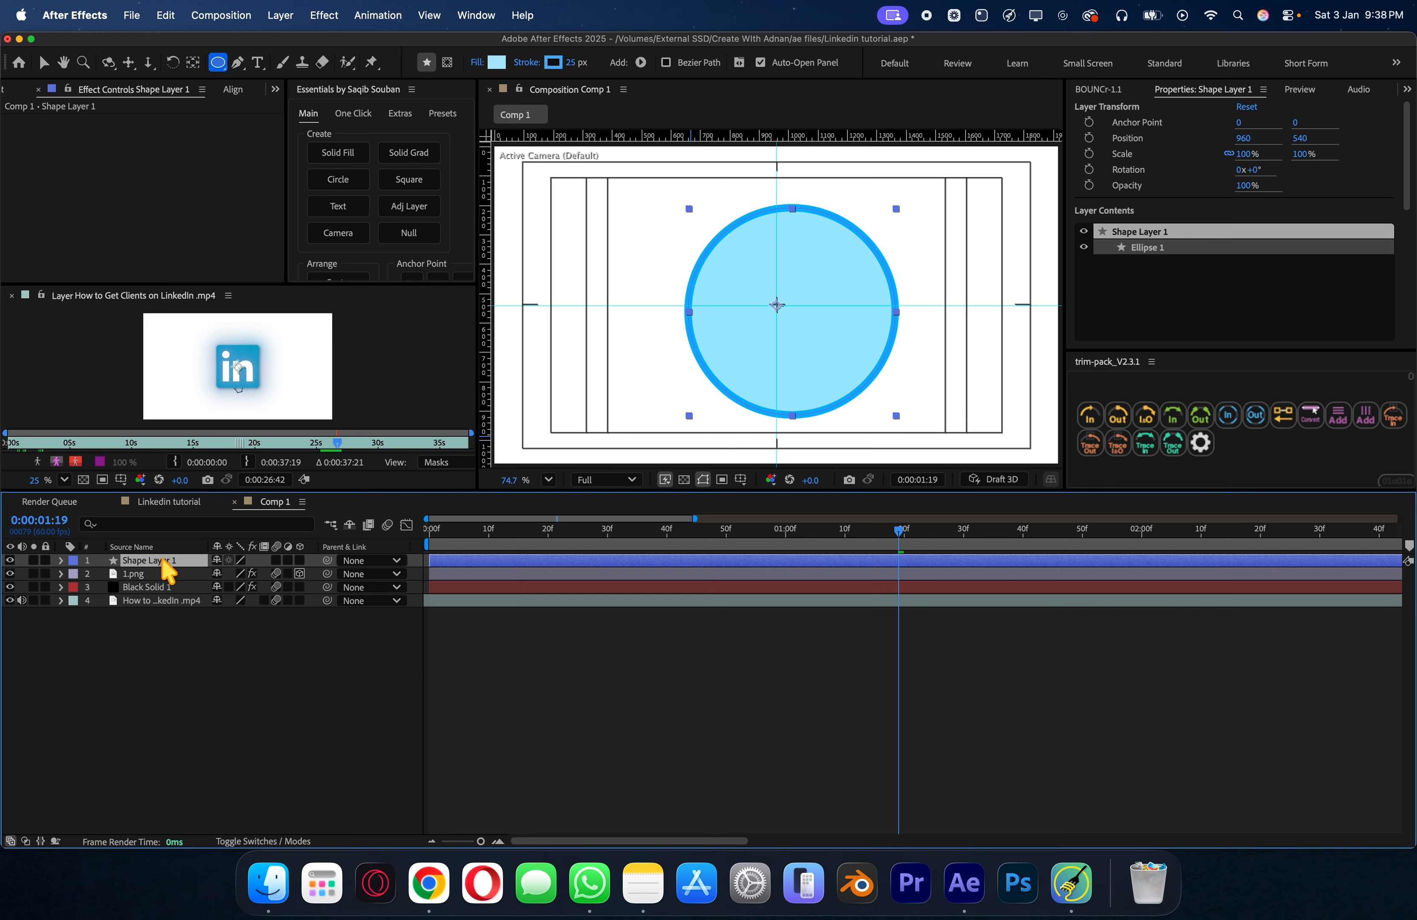
Step: Centre the circle's anchor point, move the circle to the composition centre at 960, 540, and place its layer below the logo
super+double_click(193, 64)
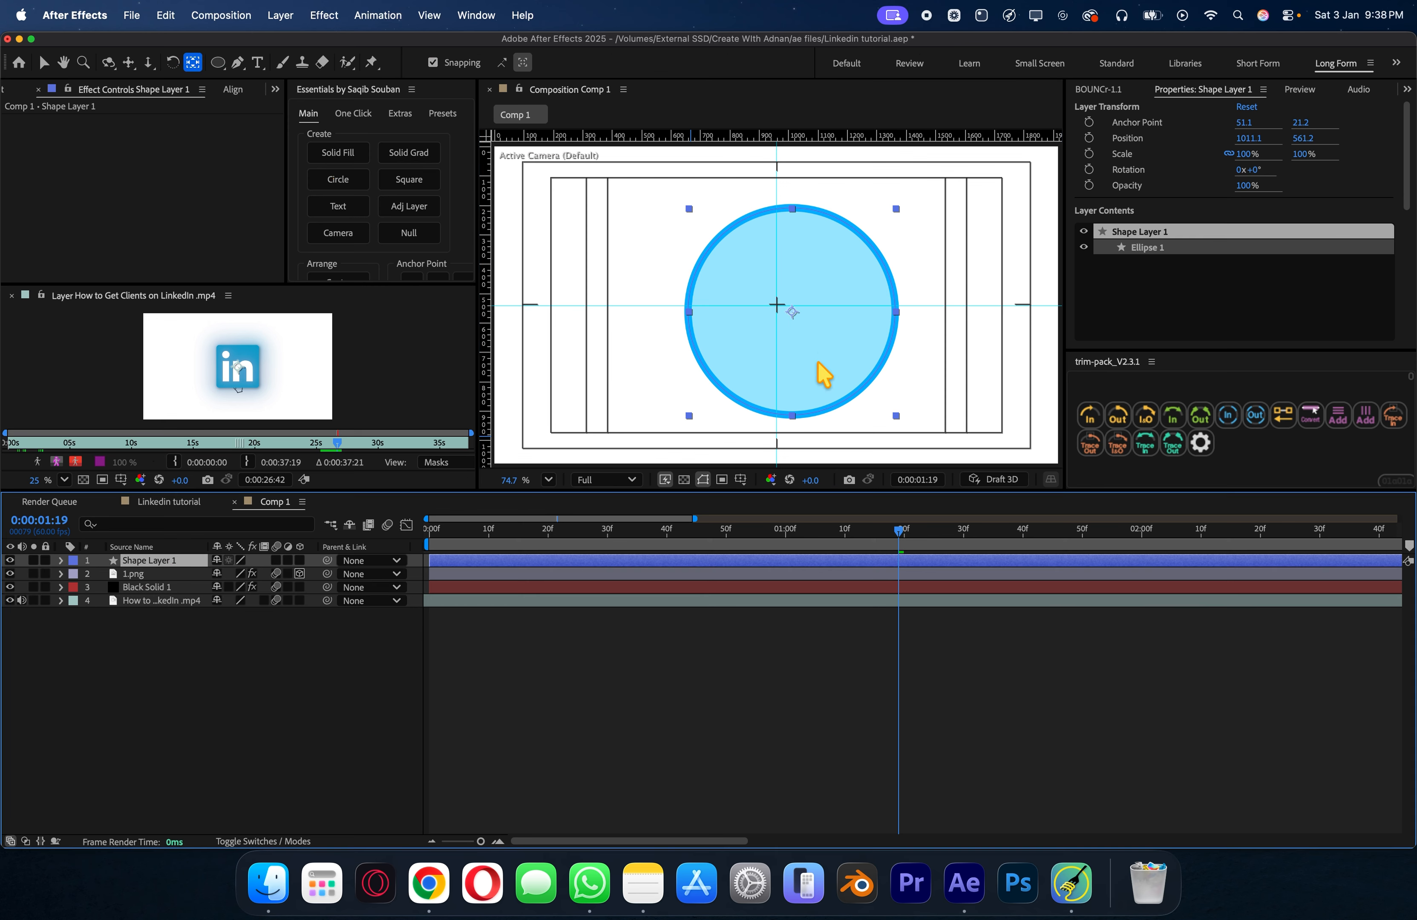
key(v)
drag(819, 363, 808, 358)
drag(192, 560, 190, 583)
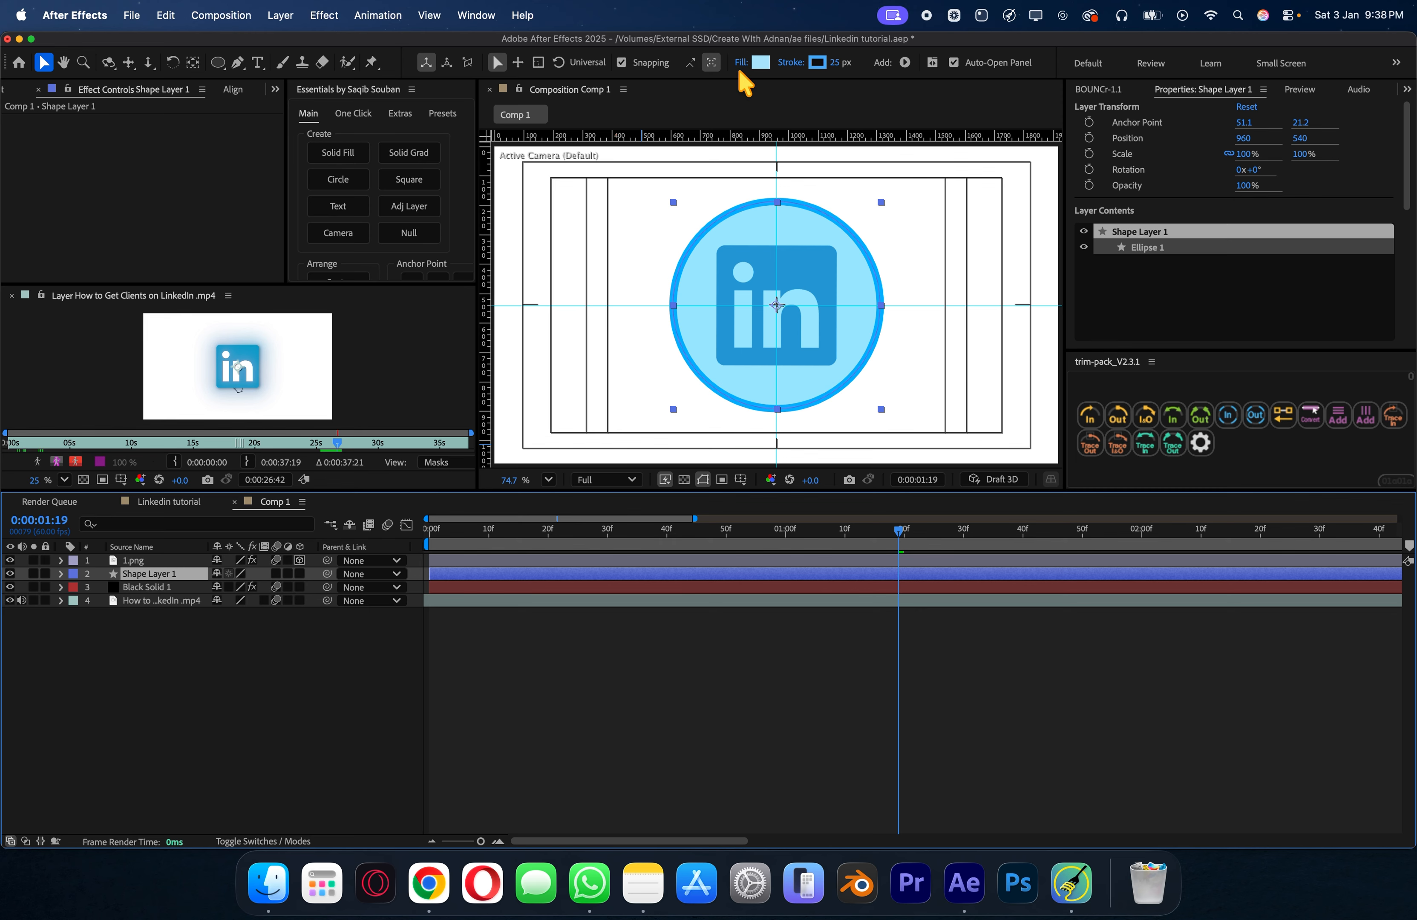
Step: Lighten the circle's fill colour to D5F5FF
click(761, 62)
drag(601, 354, 587, 347)
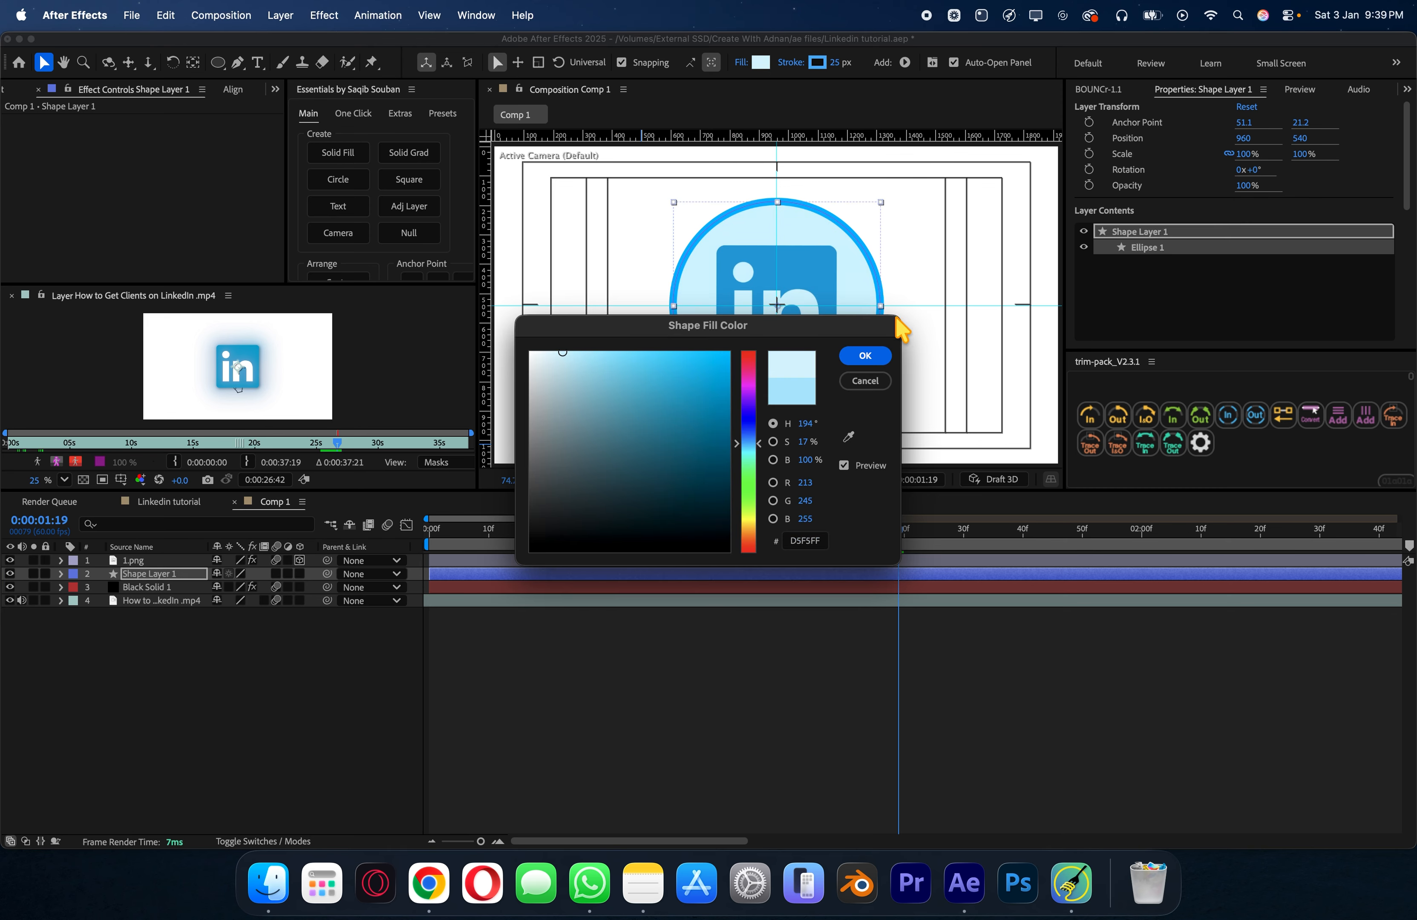
click(865, 355)
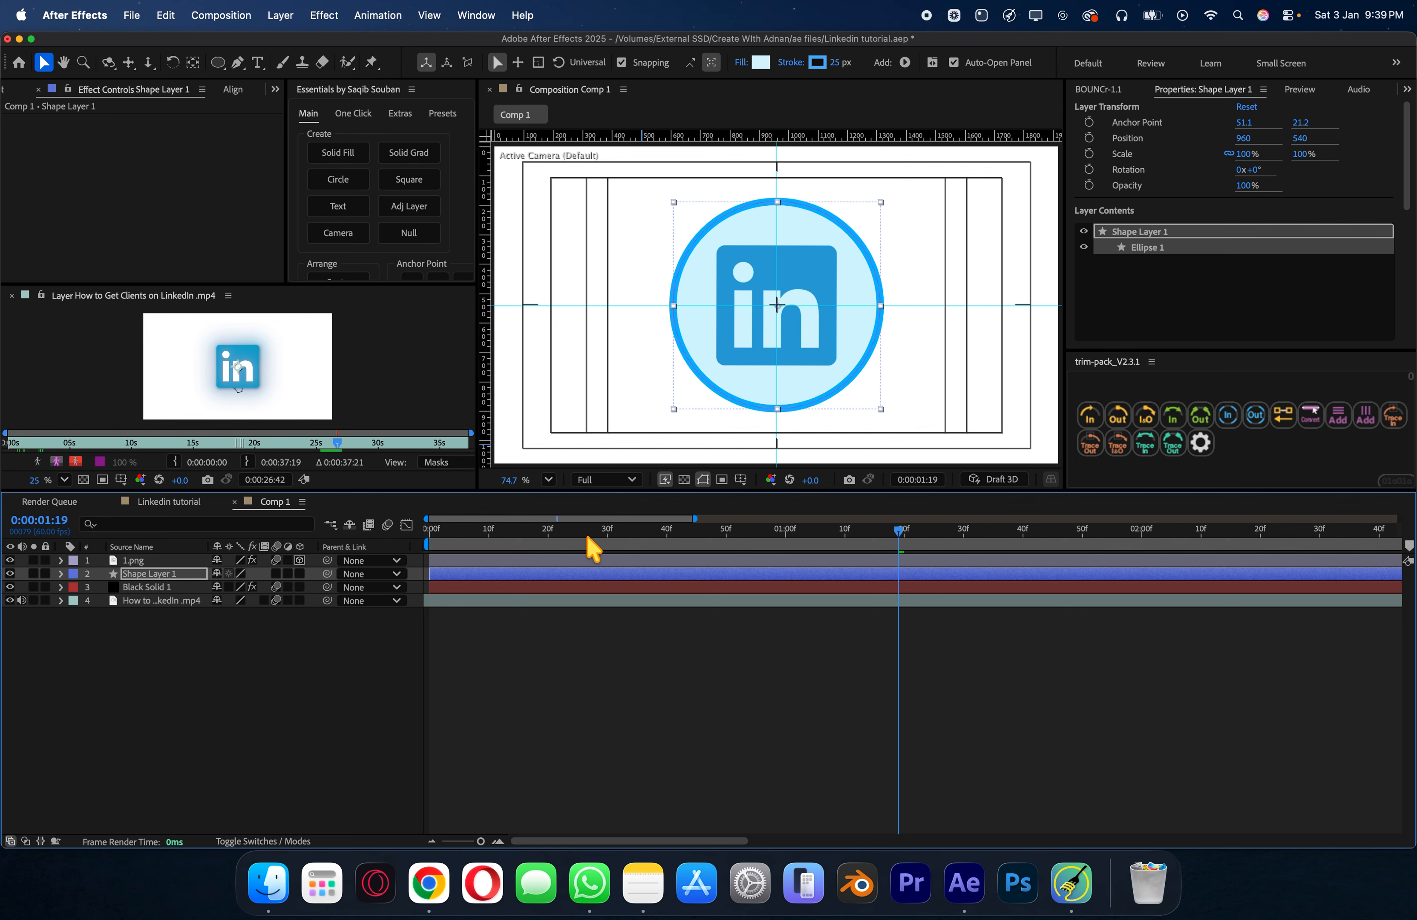
Step: Start the circle layer at 0:00:00:07 and place a 100% Scale keyframe at 0:00:00:45
drag(423, 530, 472, 530)
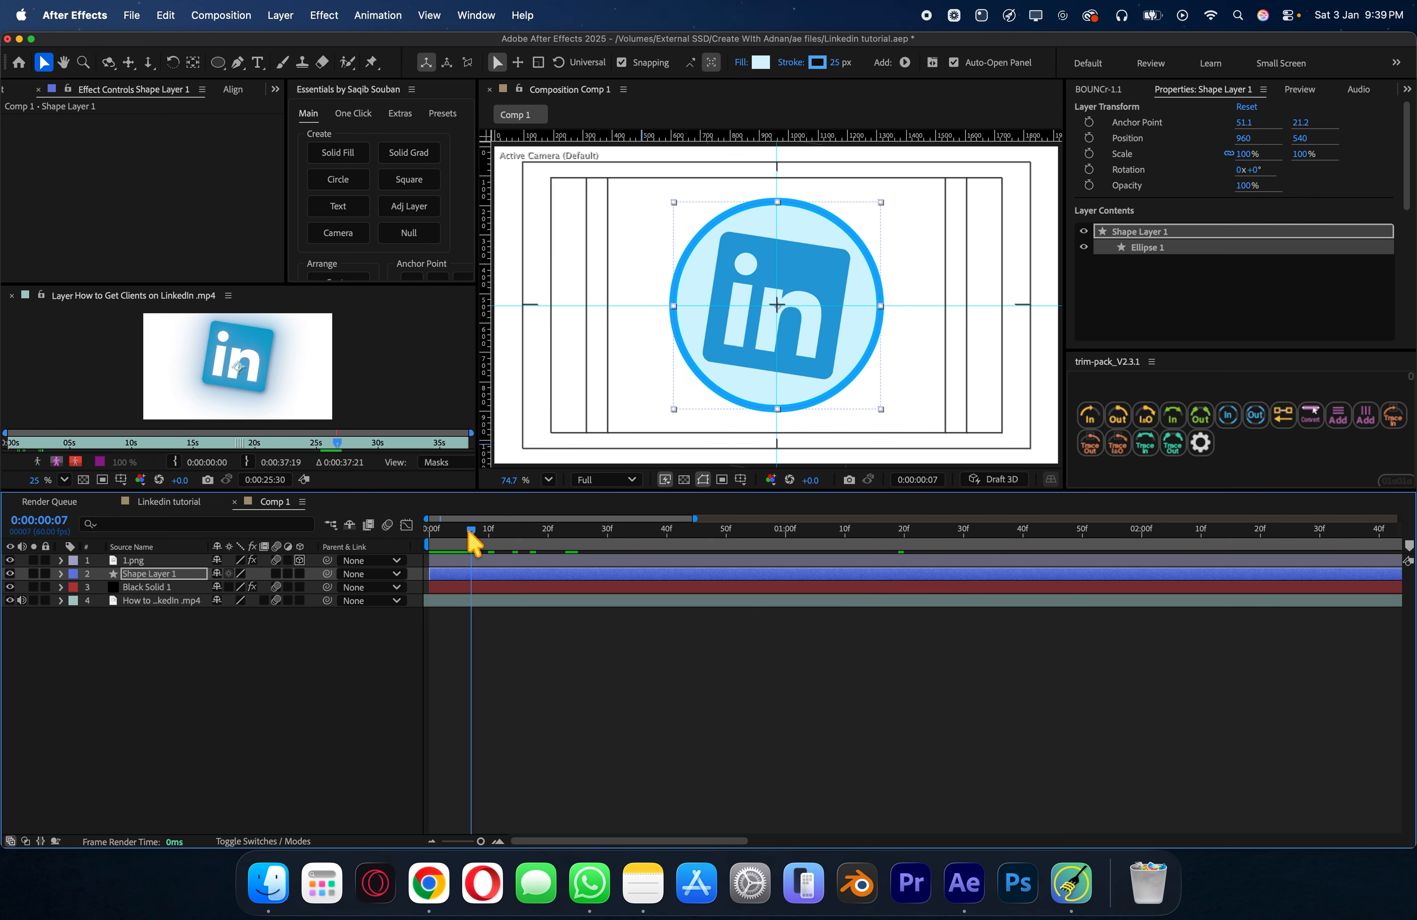
key(alt+shift+s)
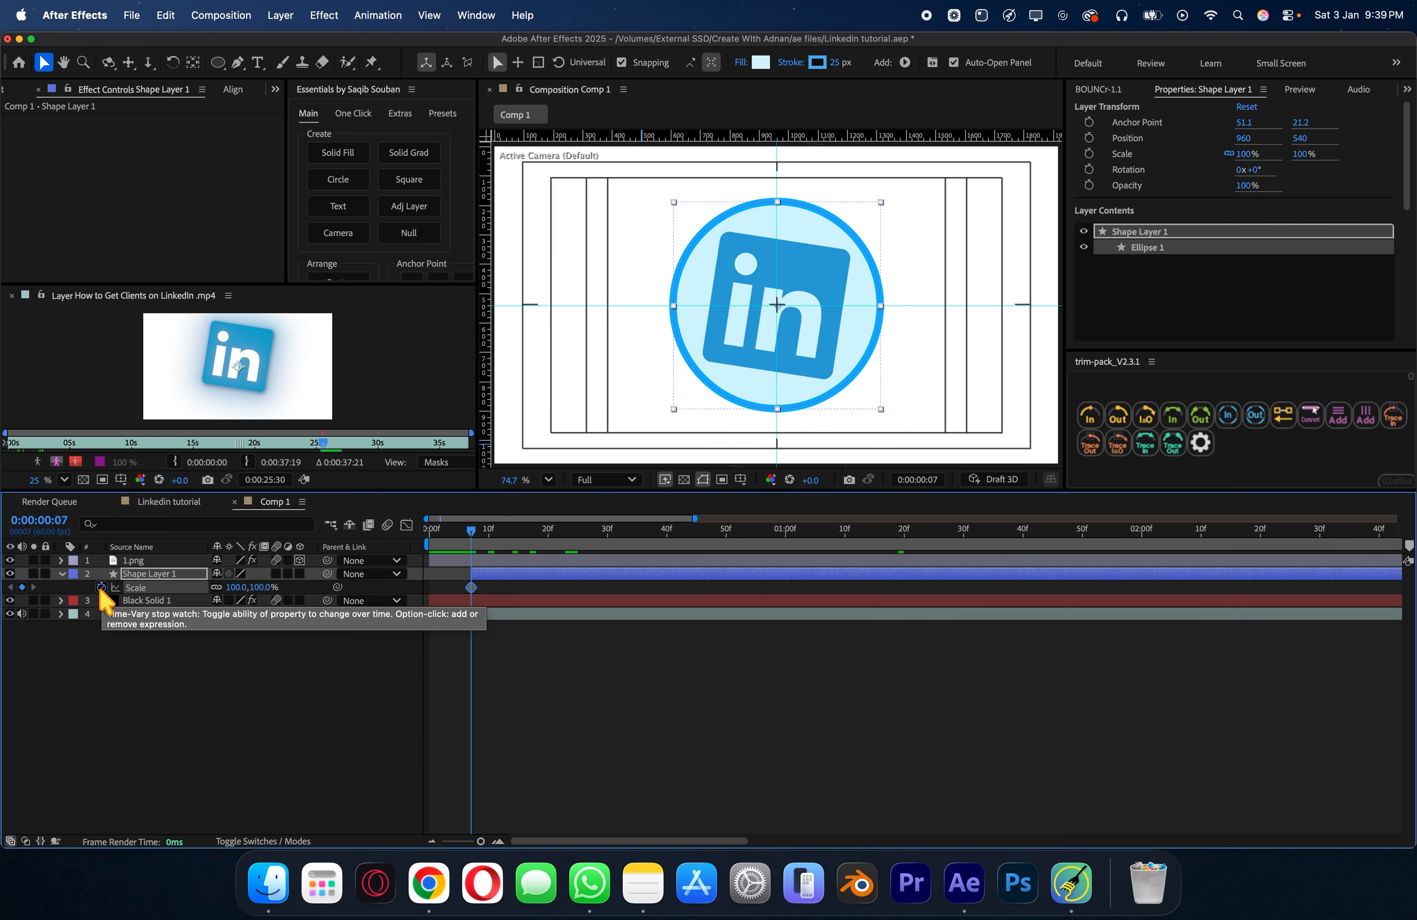
key(=)
drag(519, 587, 578, 594)
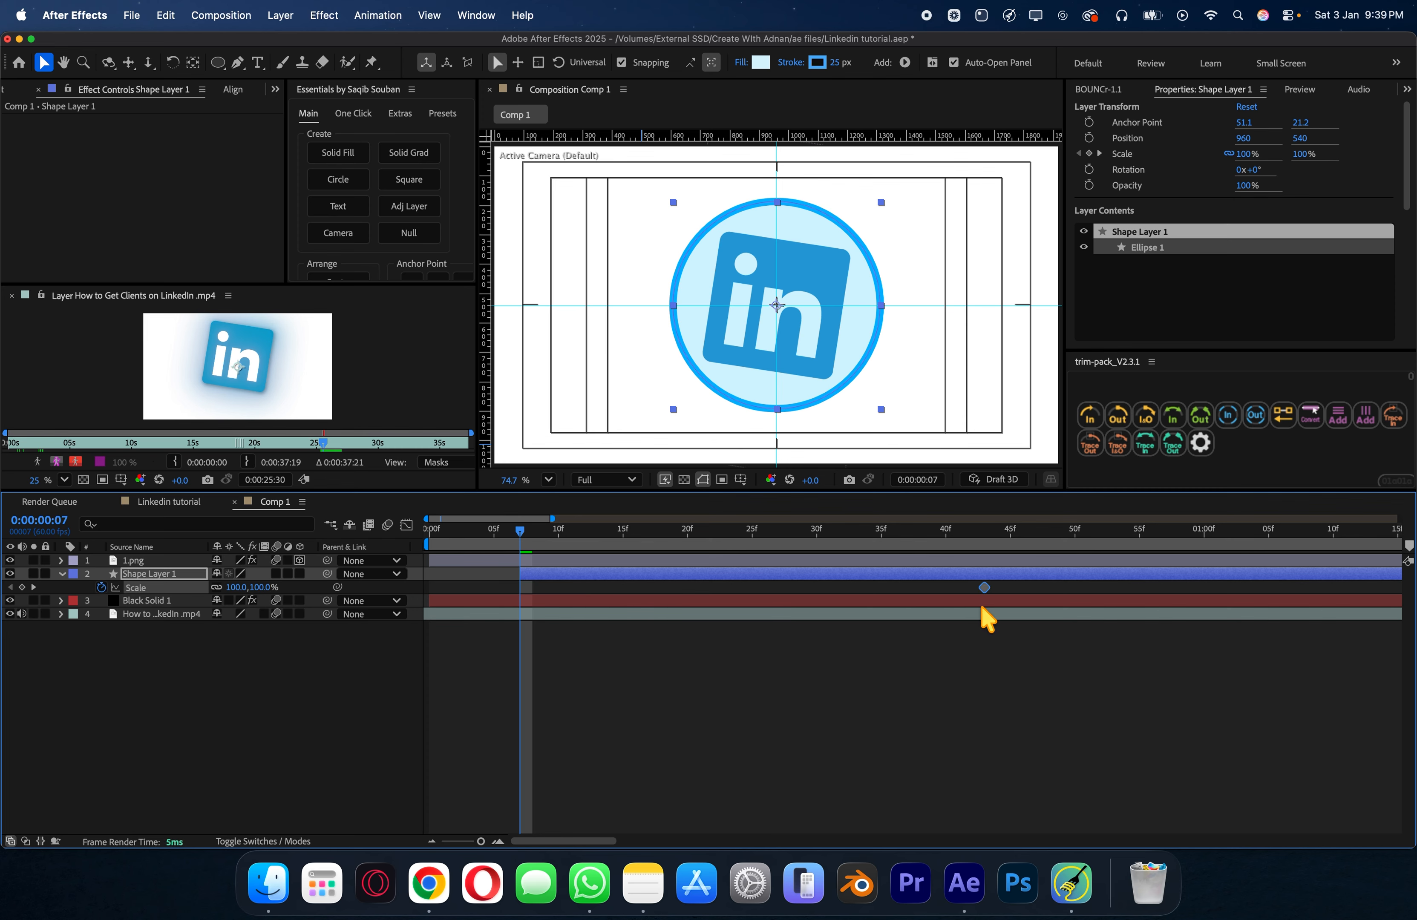
drag(981, 607, 1007, 607)
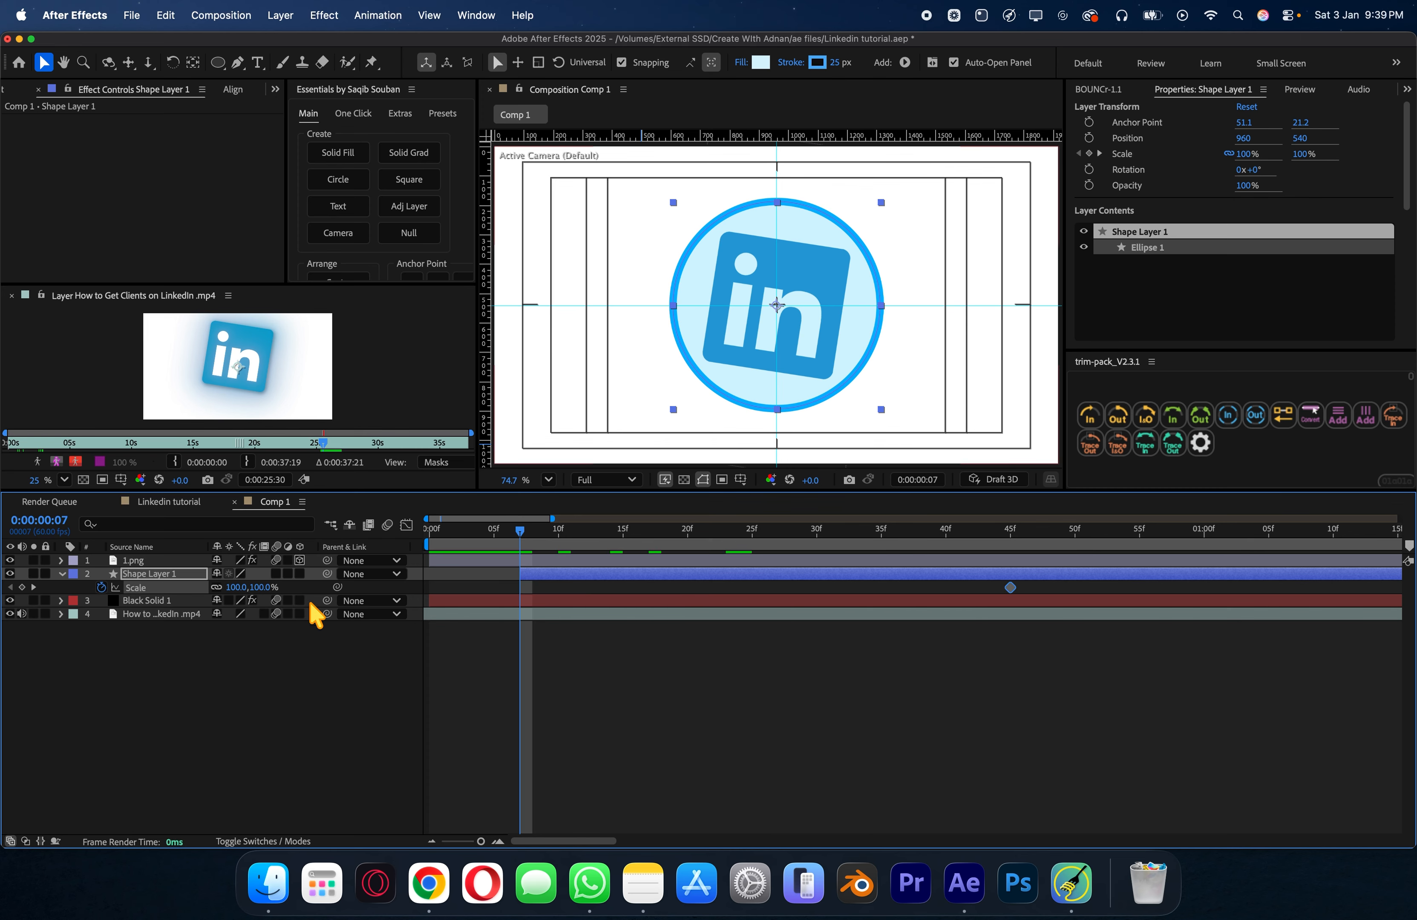
Step: Add 100% Opacity keyframes to the circle at 0:00:00:45 and 0:00:00:30, plus a Scale keyframe at 0:00:00:07
key(alt+shift+t)
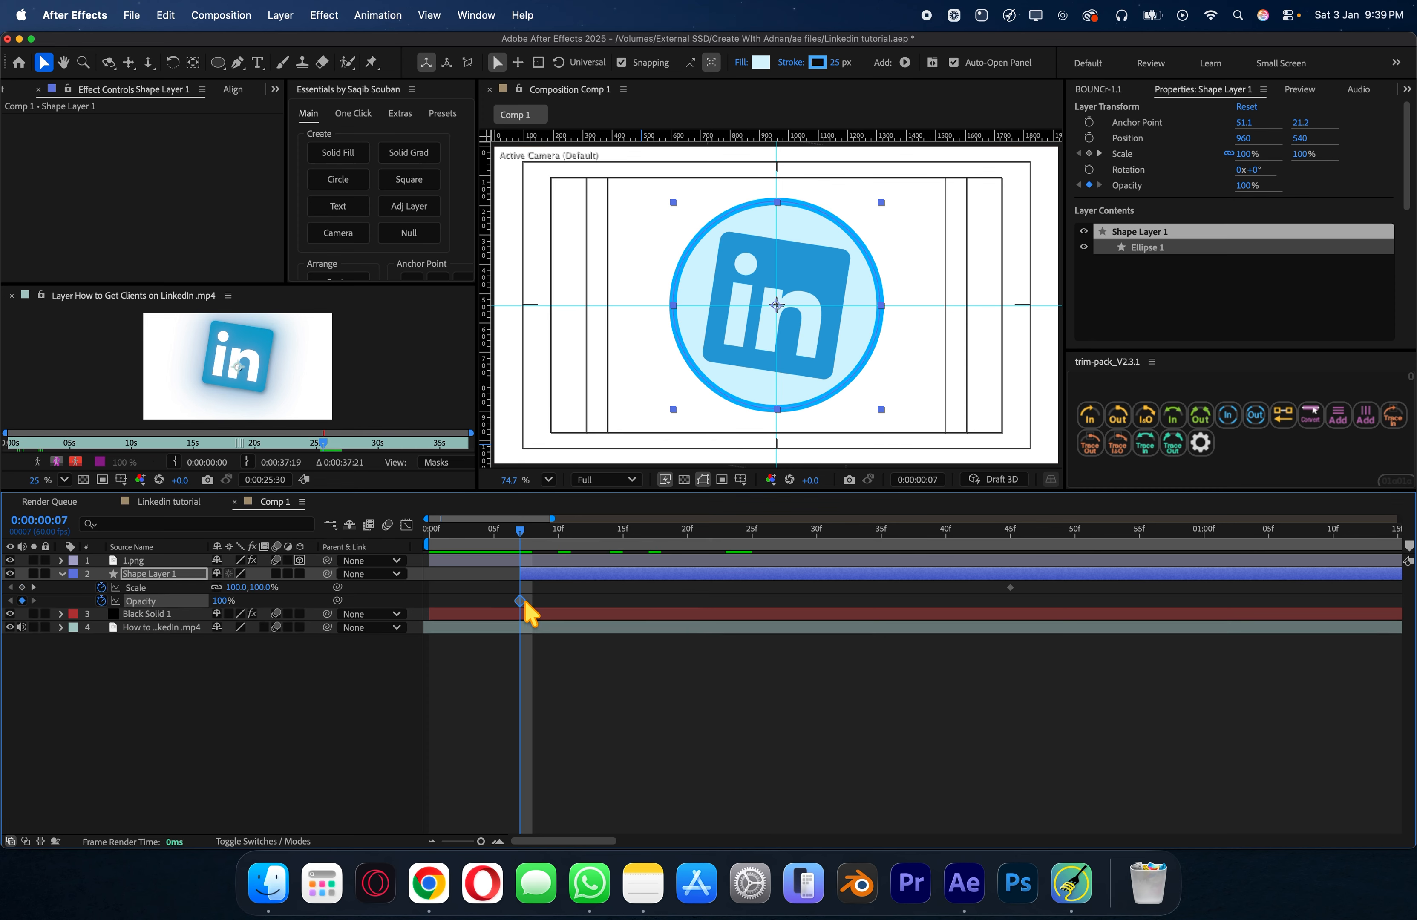
drag(522, 601, 1010, 602)
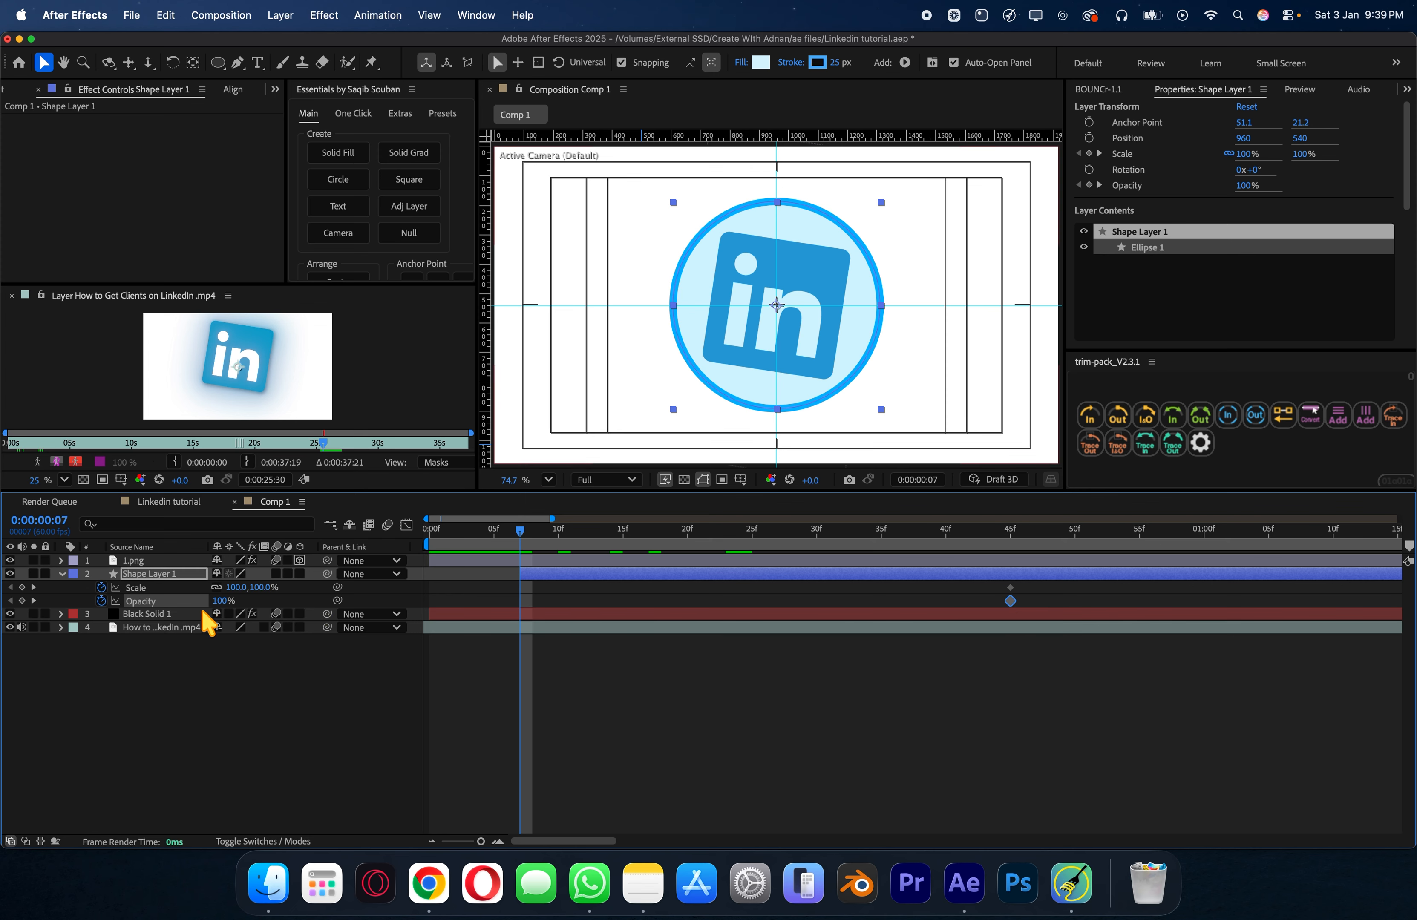
click(23, 587)
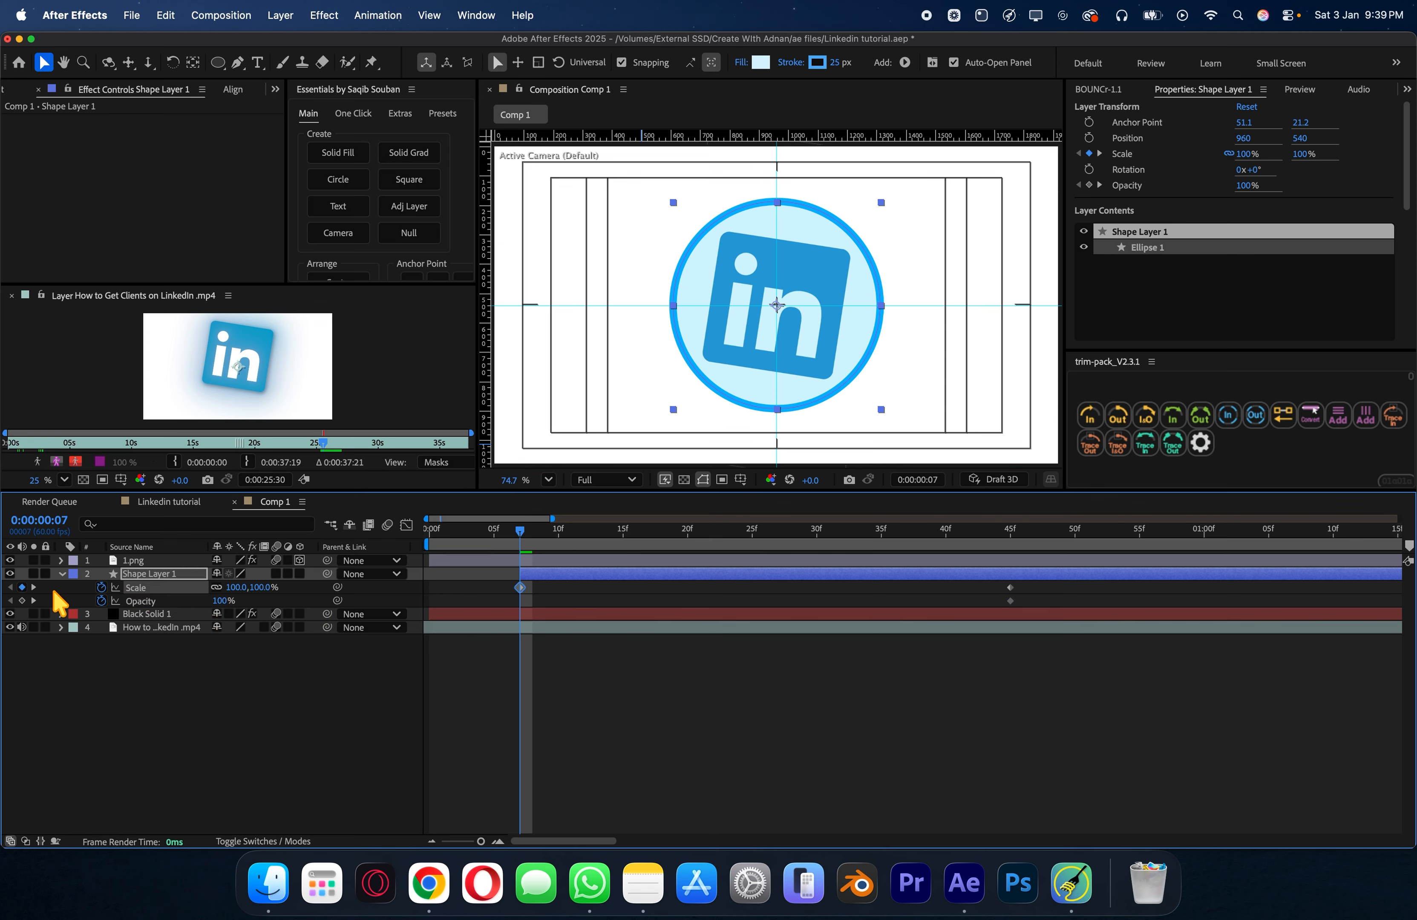
click(817, 534)
click(22, 600)
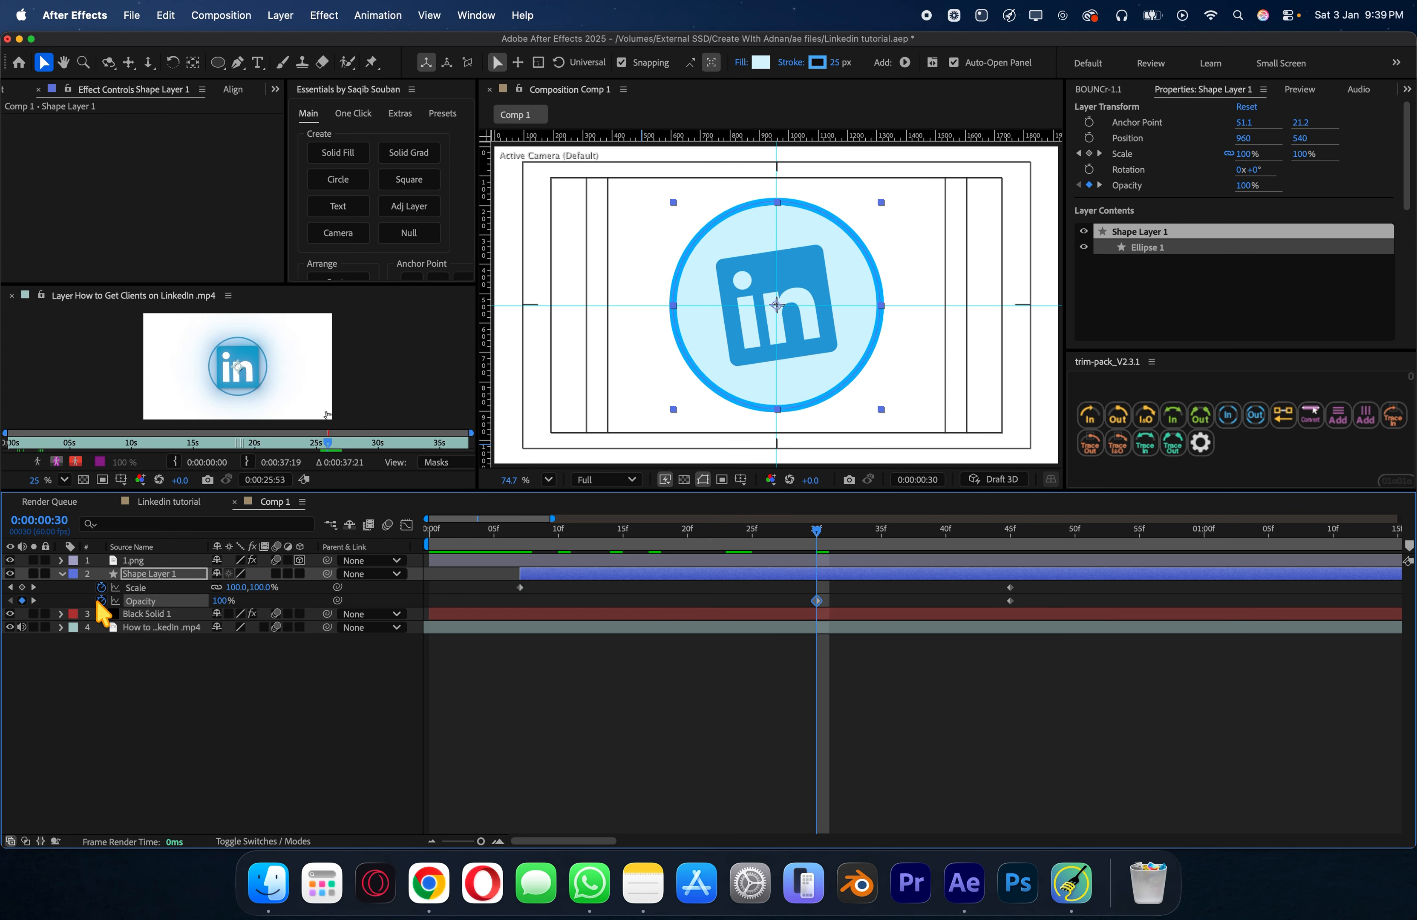
Step: Set the circle's Scale to 0% at 0:00:00:07 and its Opacity to 0% at 0:00:00:45
click(522, 534)
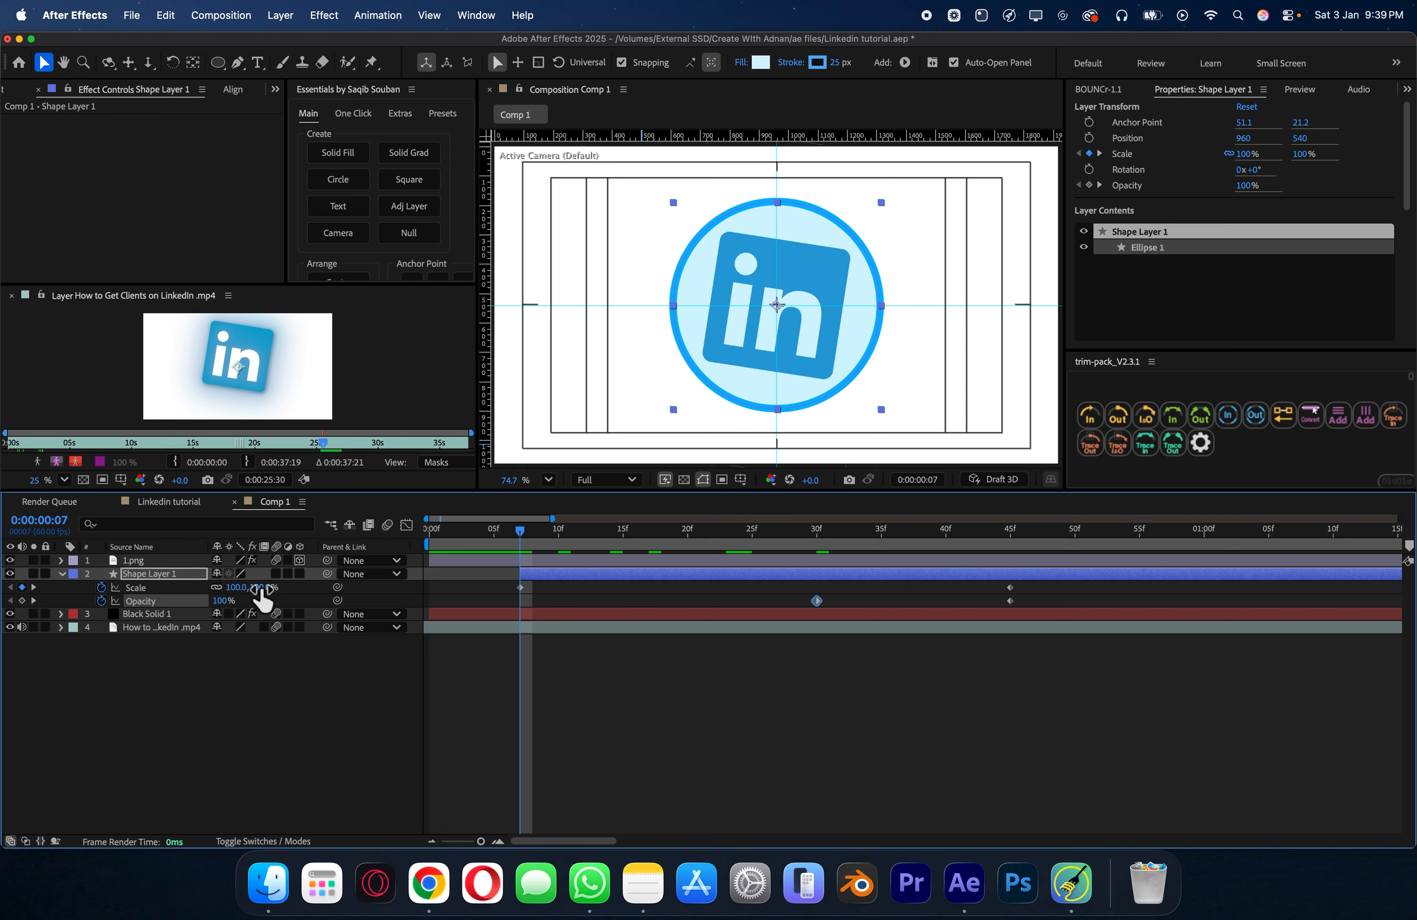
click(261, 587)
click(1010, 534)
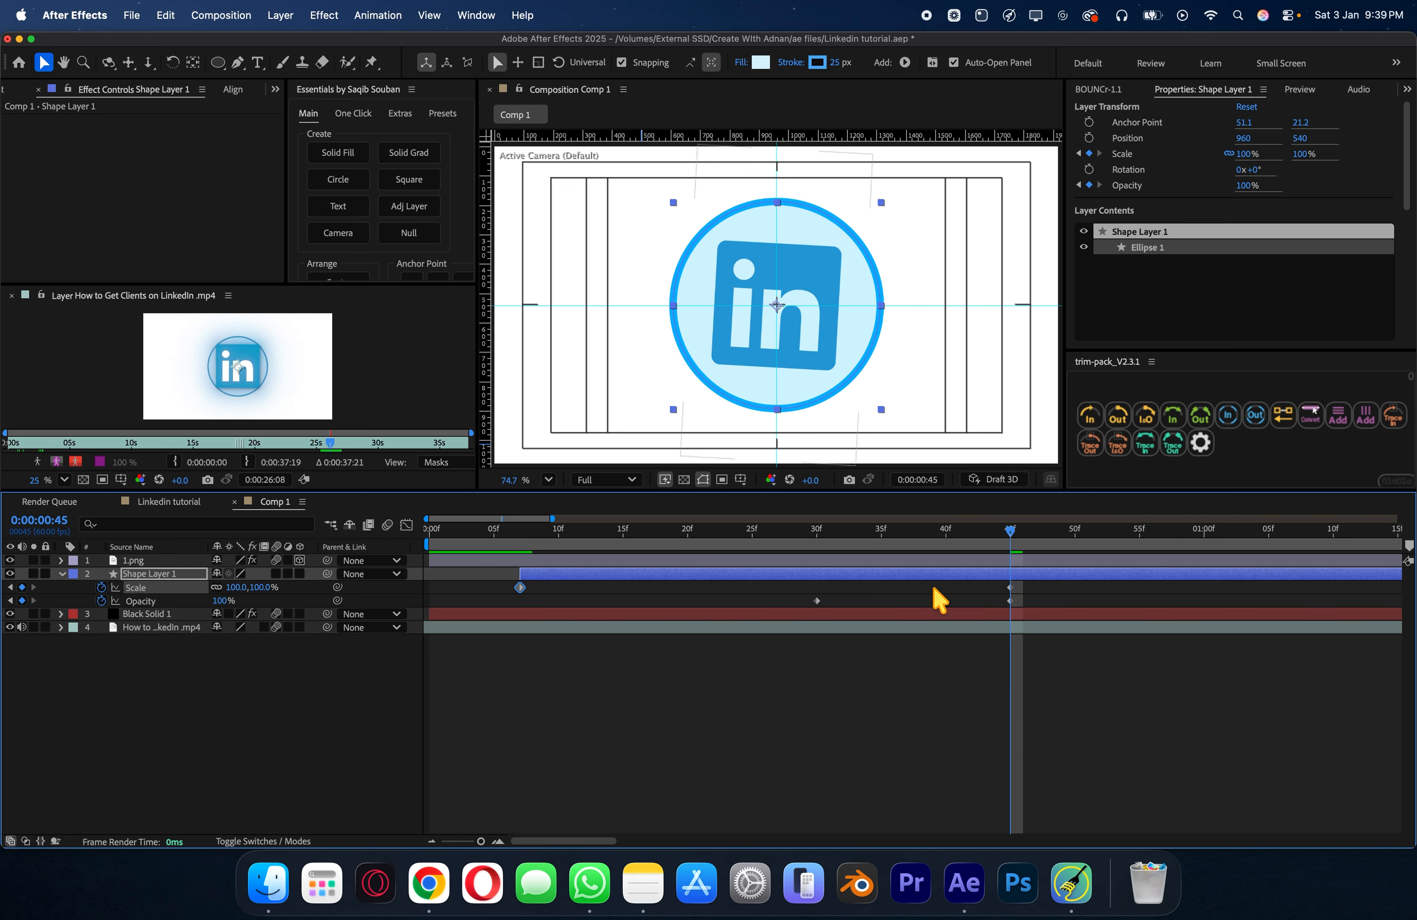
drag(225, 600, 47, 601)
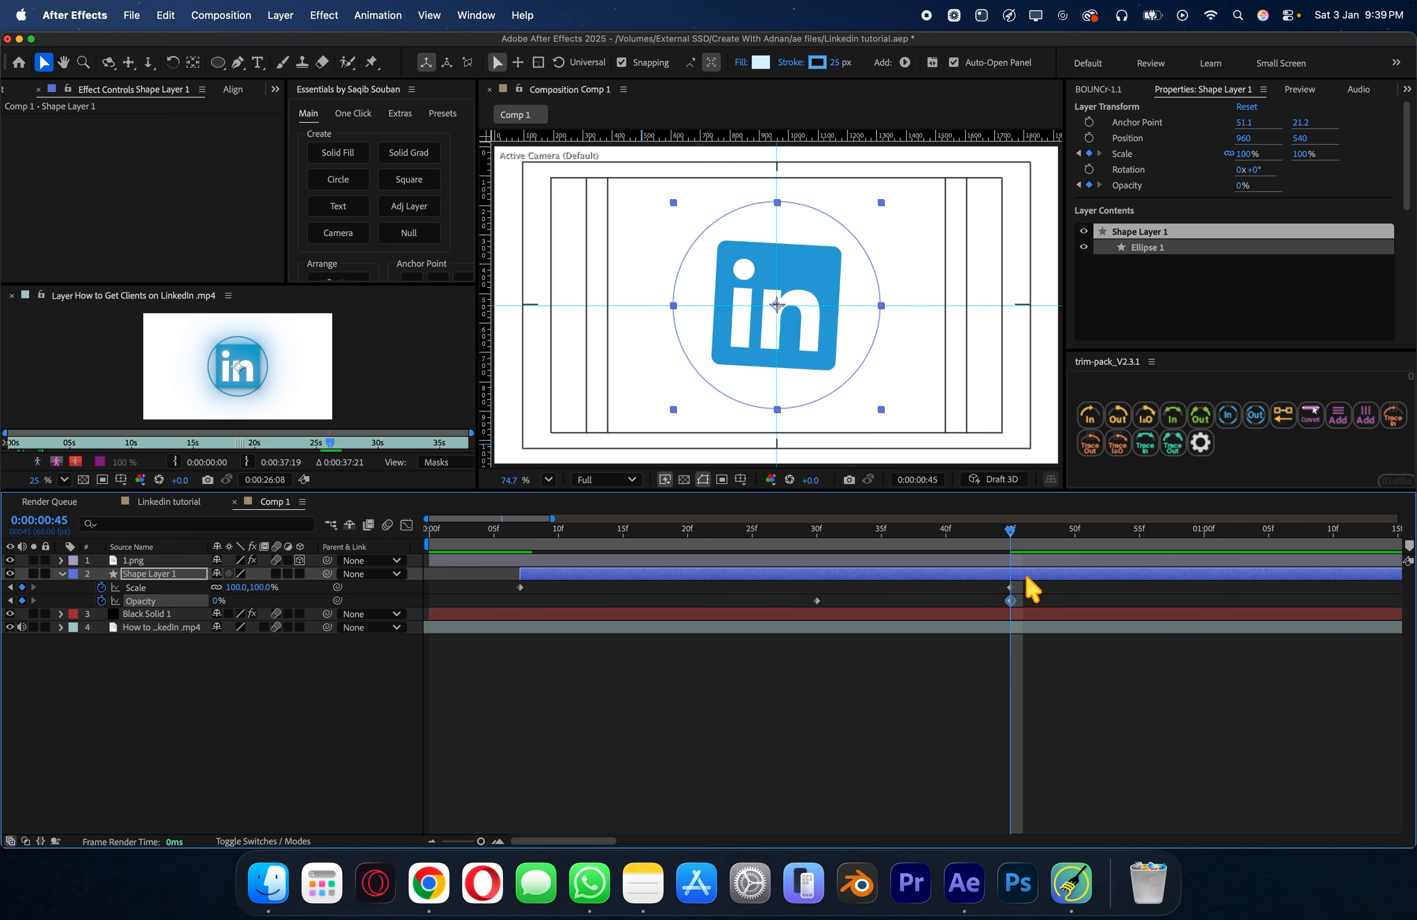
Step: Ease the circle's Scale keyframes with a speed curve that peaks early and tapers off slowly, and play back the animation
drag(1027, 583, 476, 594)
click(406, 525)
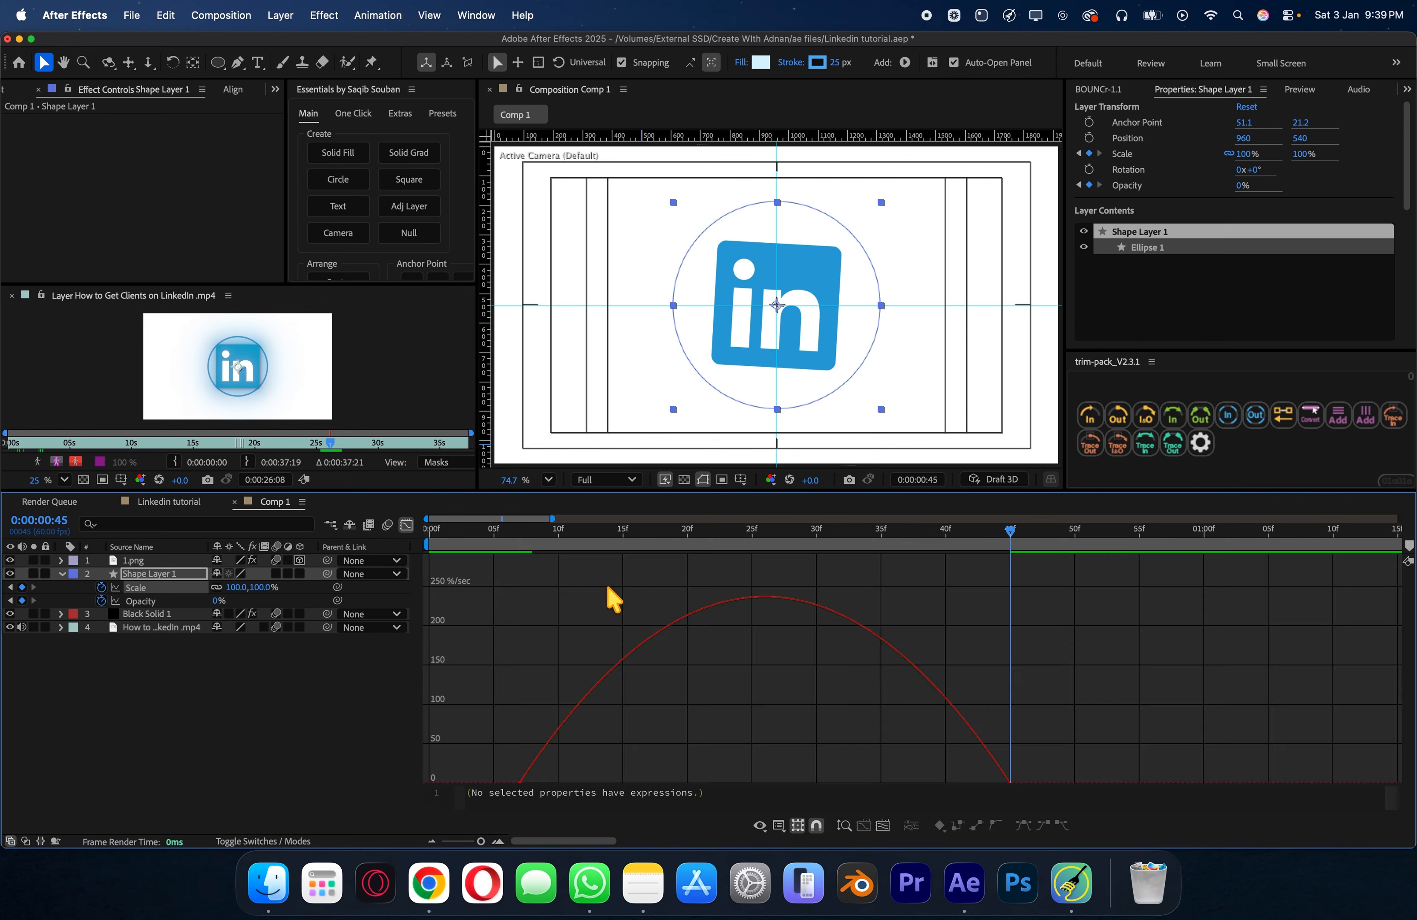
drag(1075, 675, 943, 741)
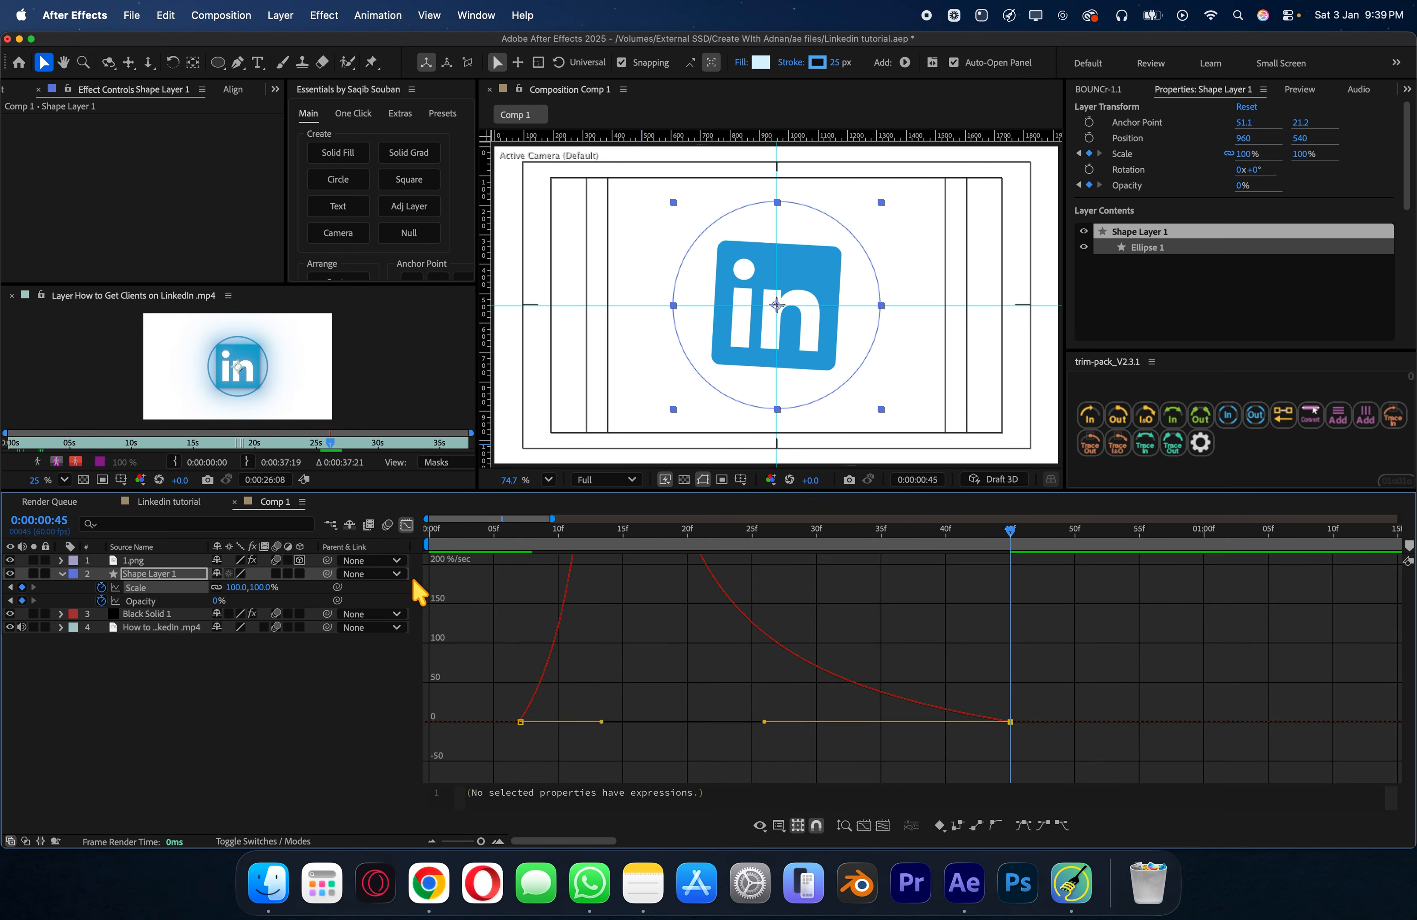
click(406, 524)
key(minus)
key(space)
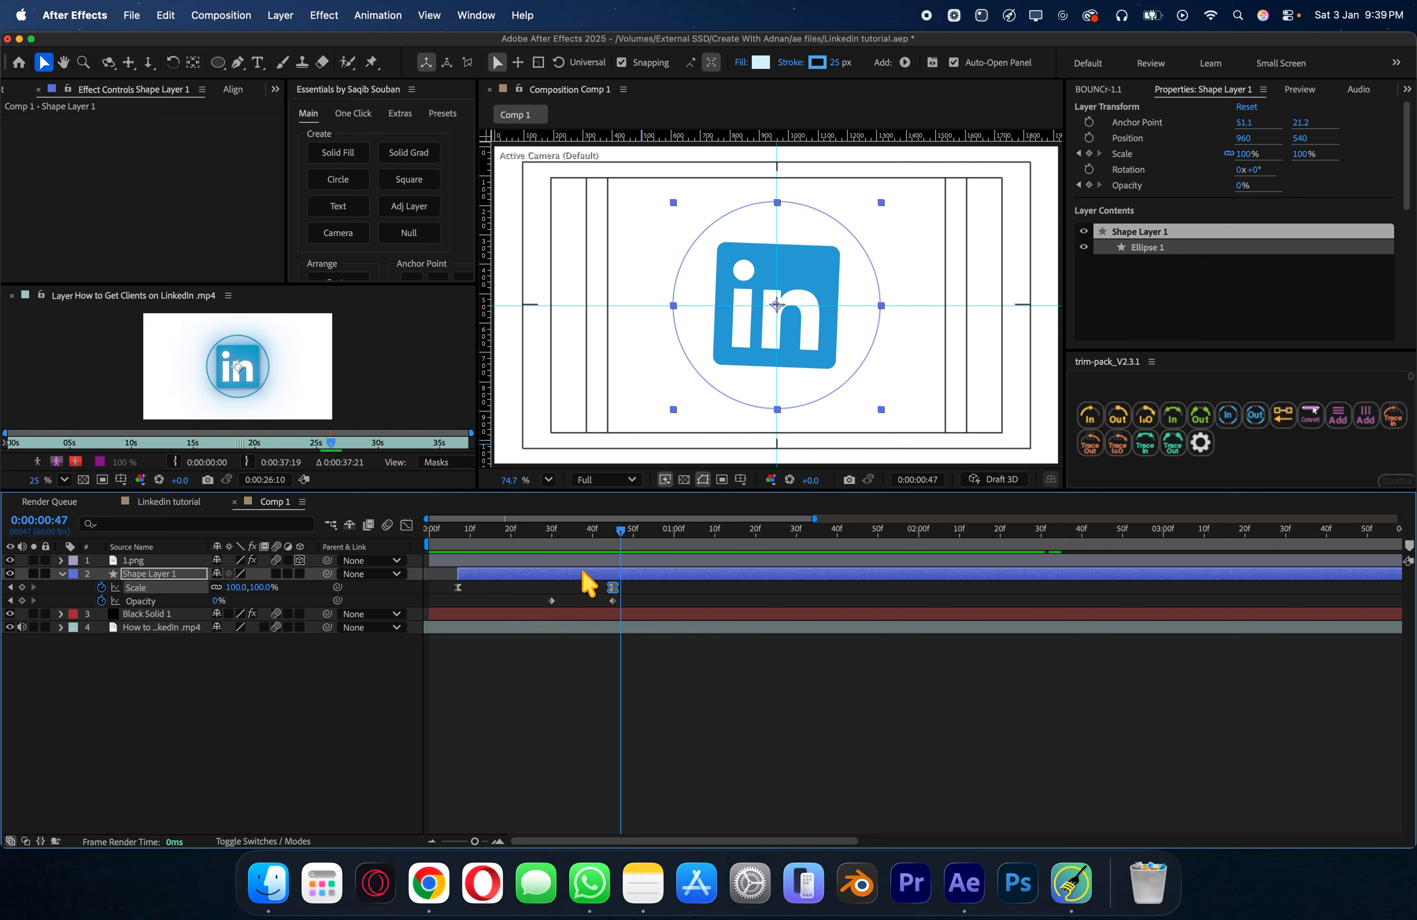
Step: Duplicate the circle layer, shift the copy to start at 0:00:00:30, and play back both circles
key(super+d)
drag(522, 574, 616, 577)
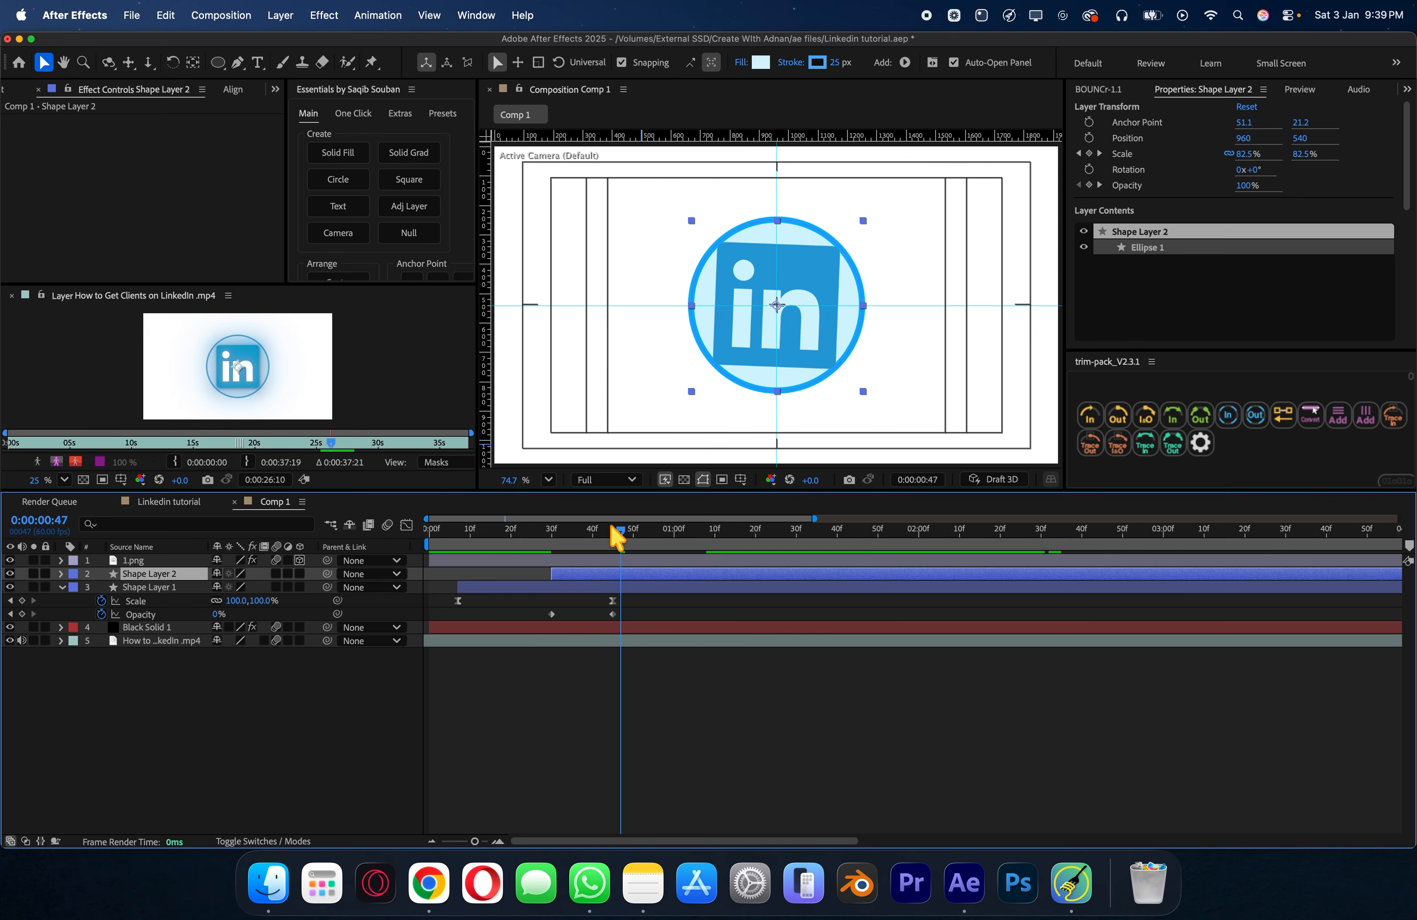
key(space)
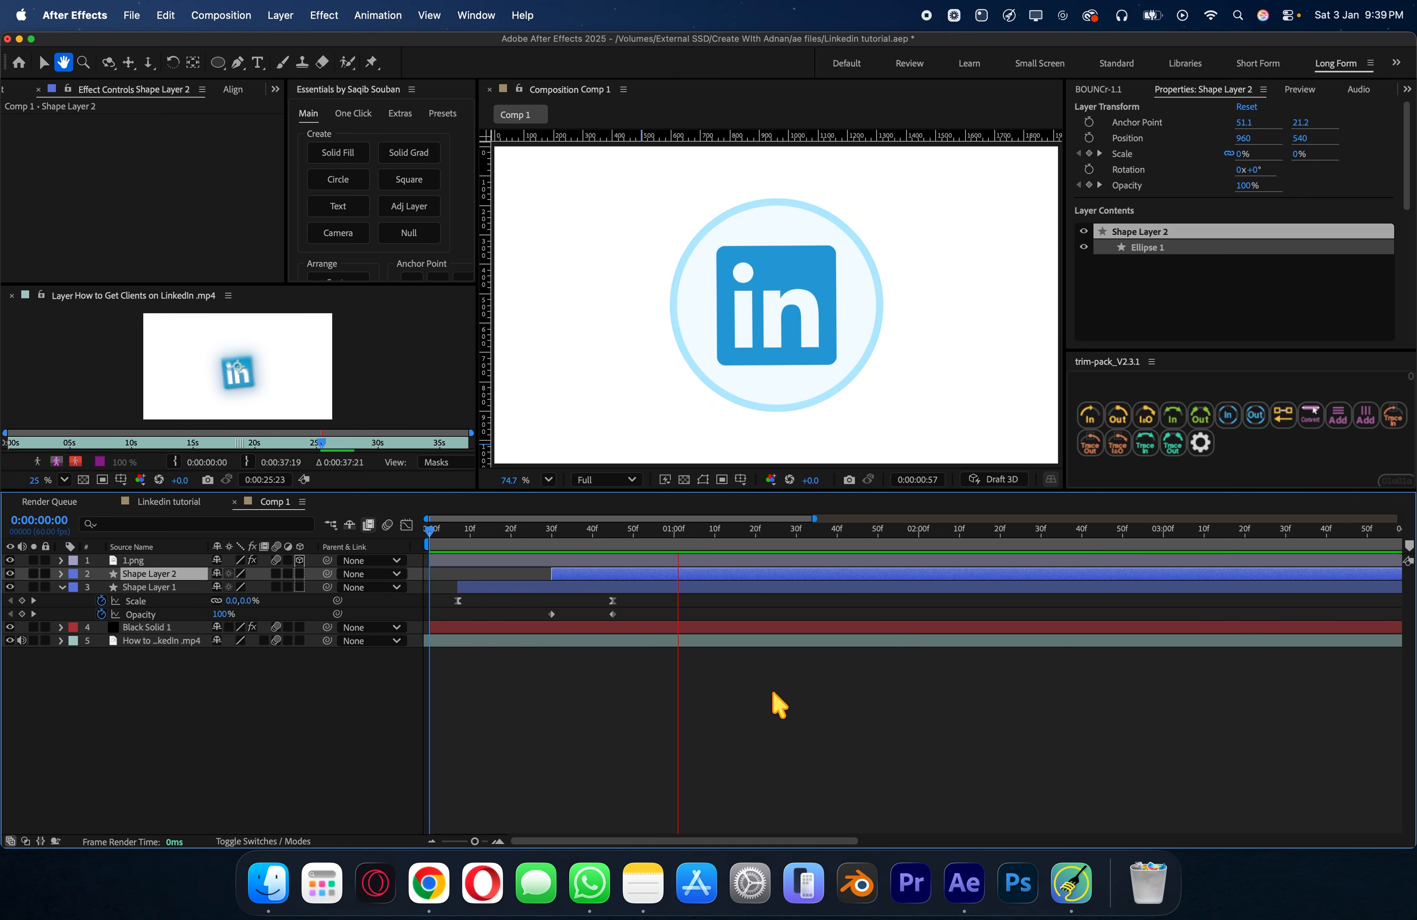
key(space)
Step: Move the ending Scale keyframes and all Opacity keyframes of both circle layers 10 frames earlier
shift+click(655, 588)
key(u)
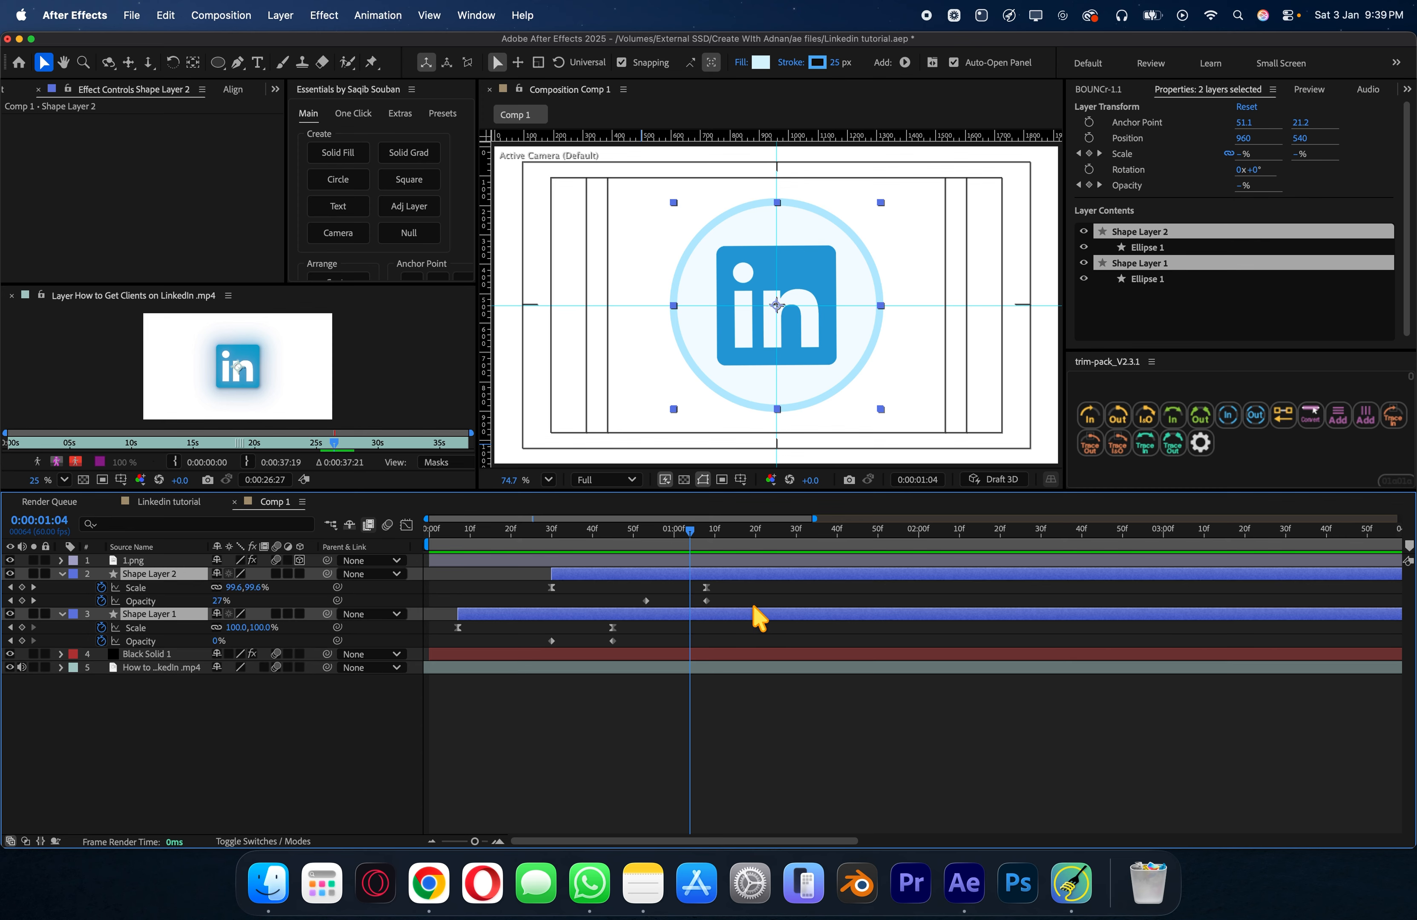
drag(740, 593, 582, 655)
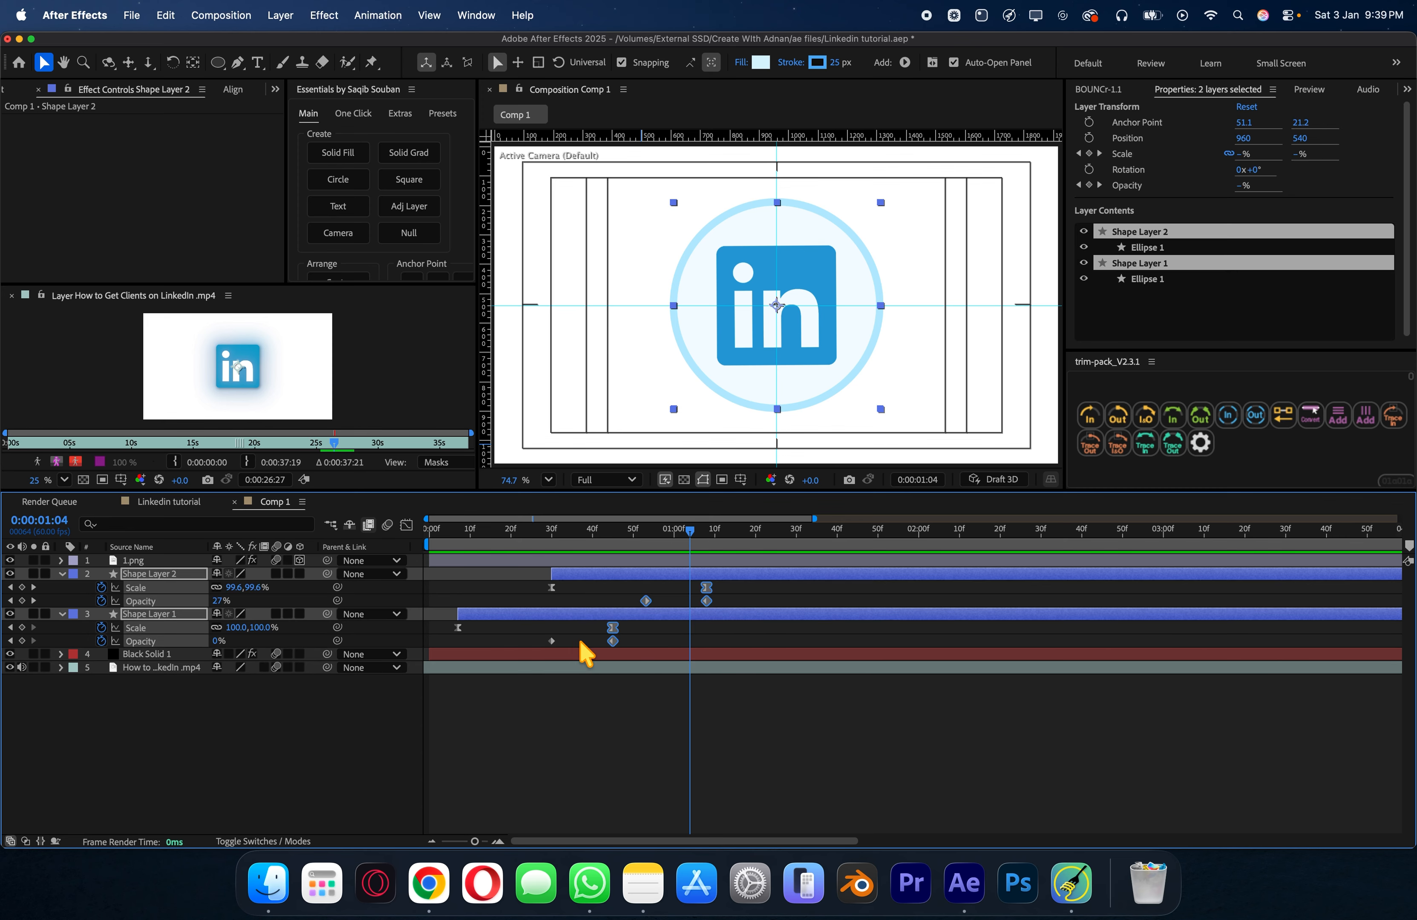
drag(737, 594, 583, 636)
drag(741, 603, 572, 648)
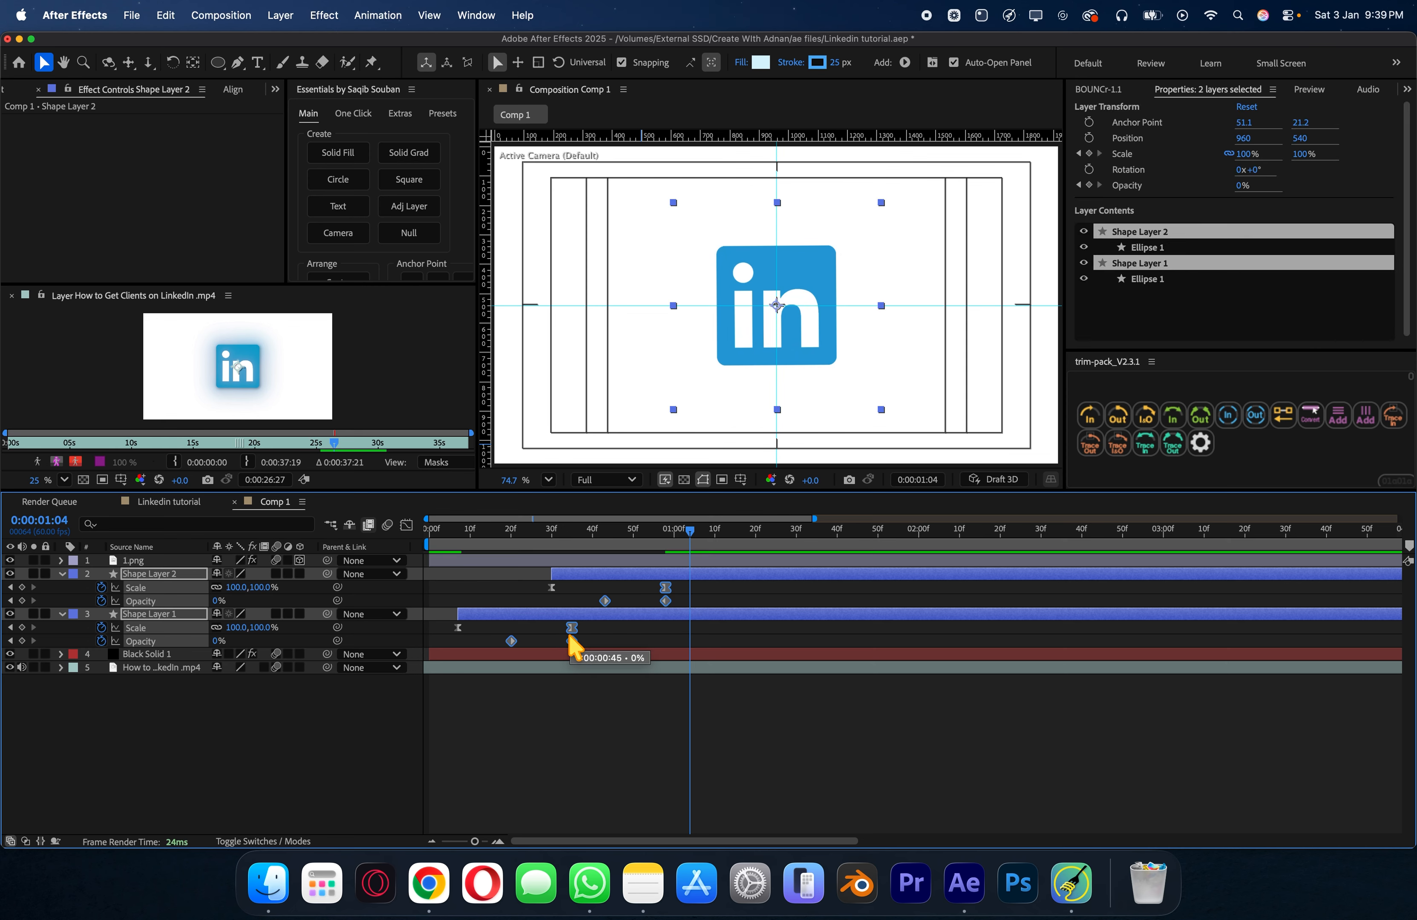
Step: Shift the second circle layer to start at 0:00:00:20, play back the staggered circles, and park the playhead at 0:00:00:54
key(u)
click(586, 681)
drag(572, 576, 499, 543)
key(space)
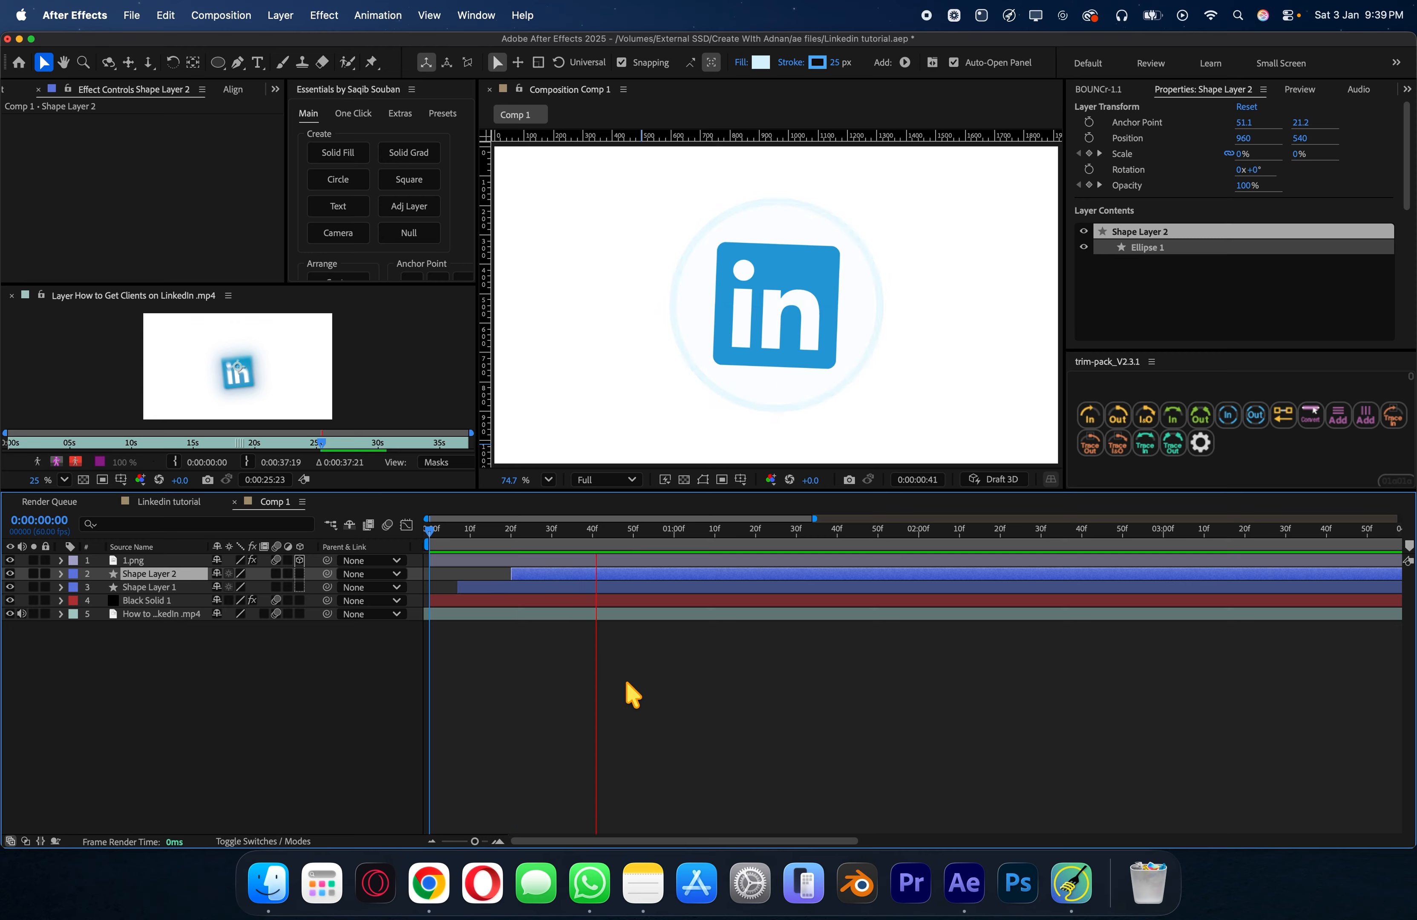
key(space)
click(664, 704)
drag(621, 535, 650, 535)
Step: Switch to the Canva design in Chrome and delete the LinkedIn logo from page 1
click(439, 869)
click(733, 427)
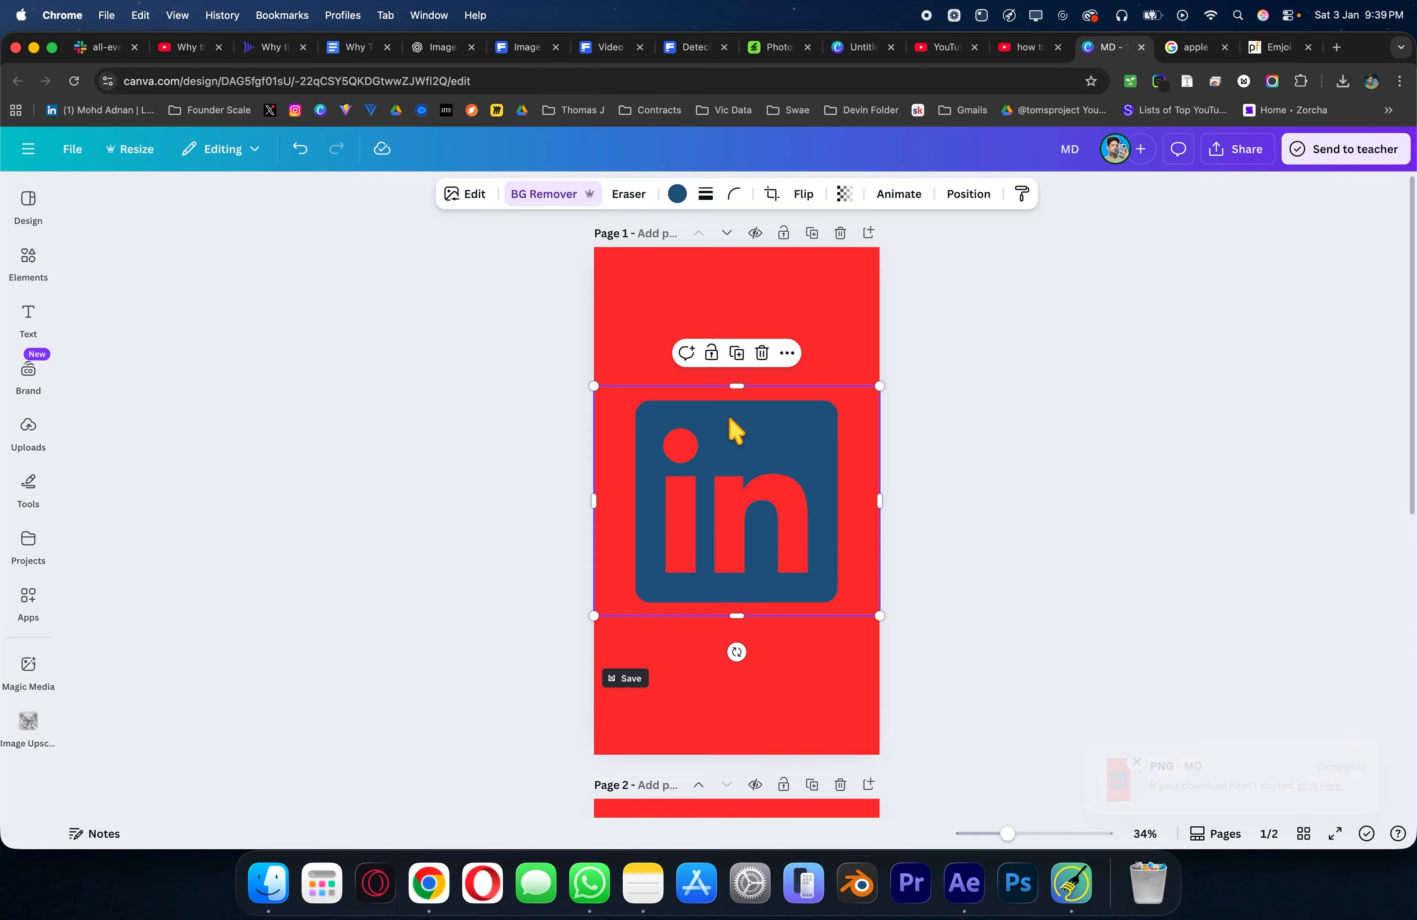
key(Delete)
Step: Search Canva's elements for "cursor", limit the results to graphics, and add the white pixelated hand pointer to page 1
click(33, 263)
click(165, 212)
text(cu)
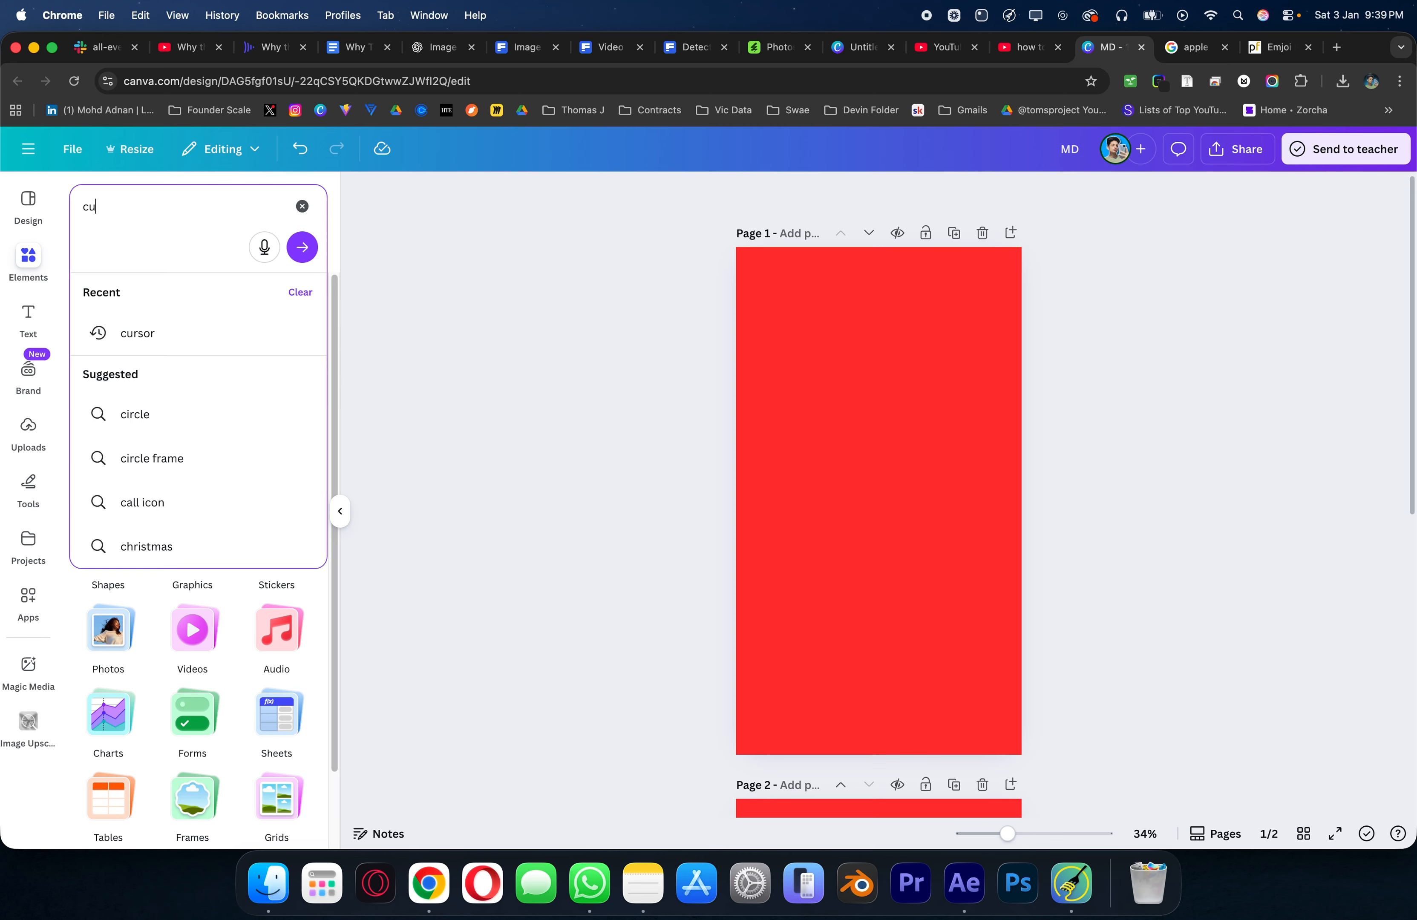
text(rsor)
key(Return)
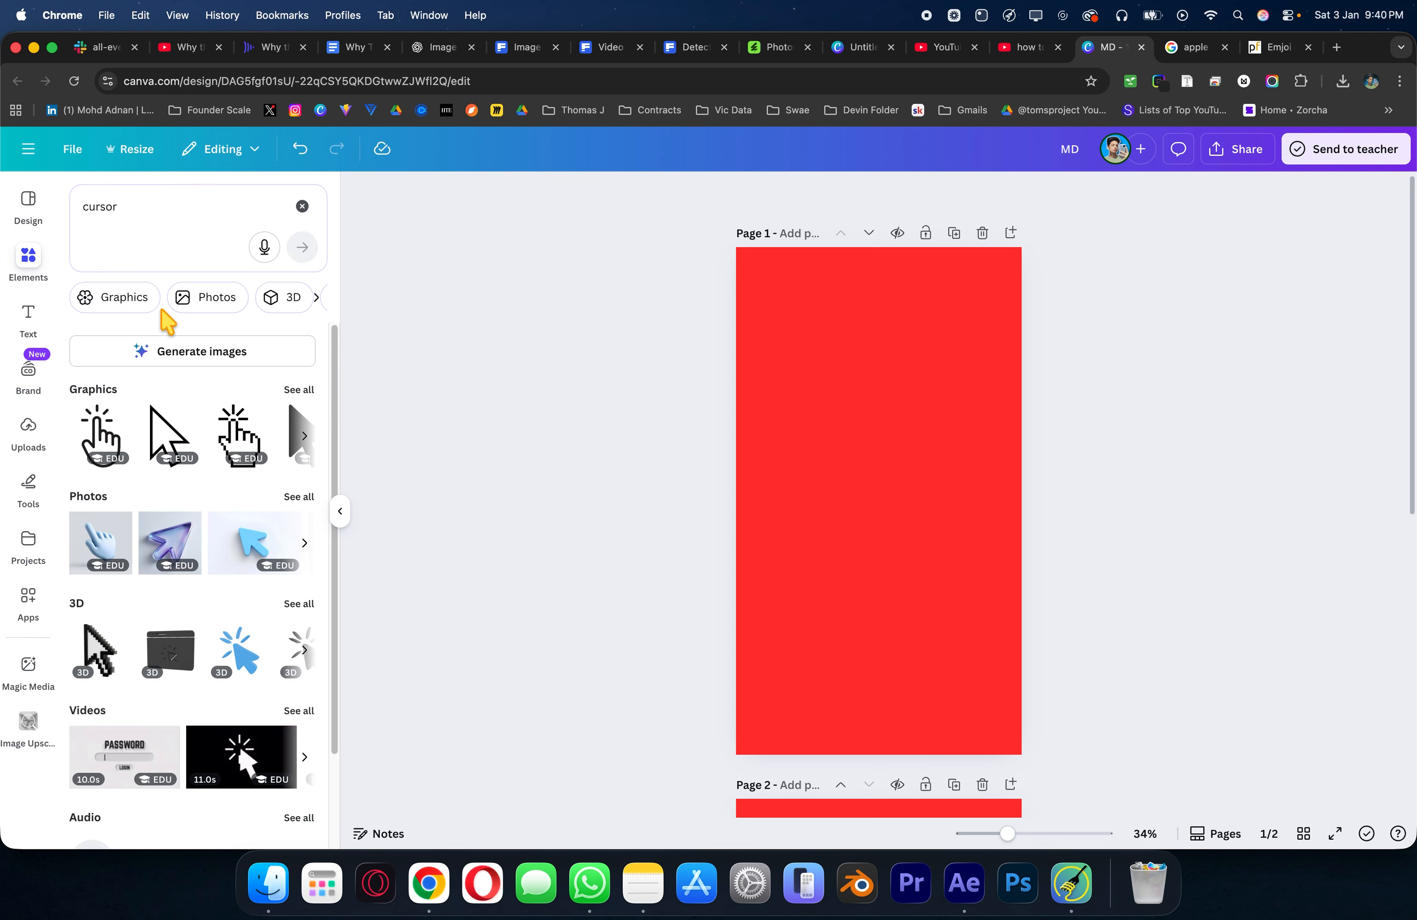
click(143, 301)
click(302, 586)
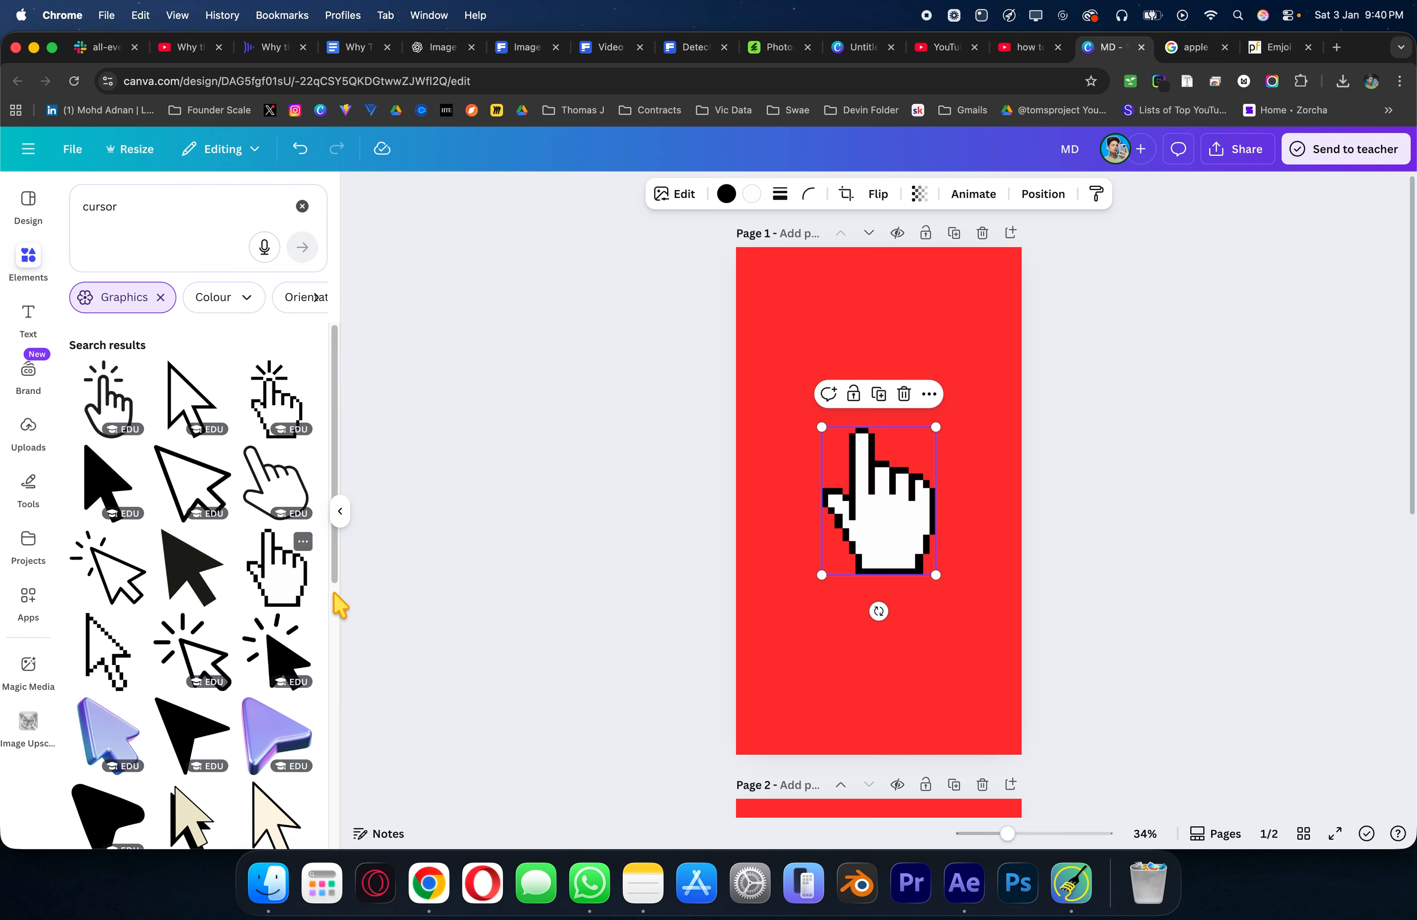
Step: Export the hand pointer design as a PNG and bring MD.png into Comp 1 in After Effects as the topmost layer
click(1139, 554)
click(1306, 168)
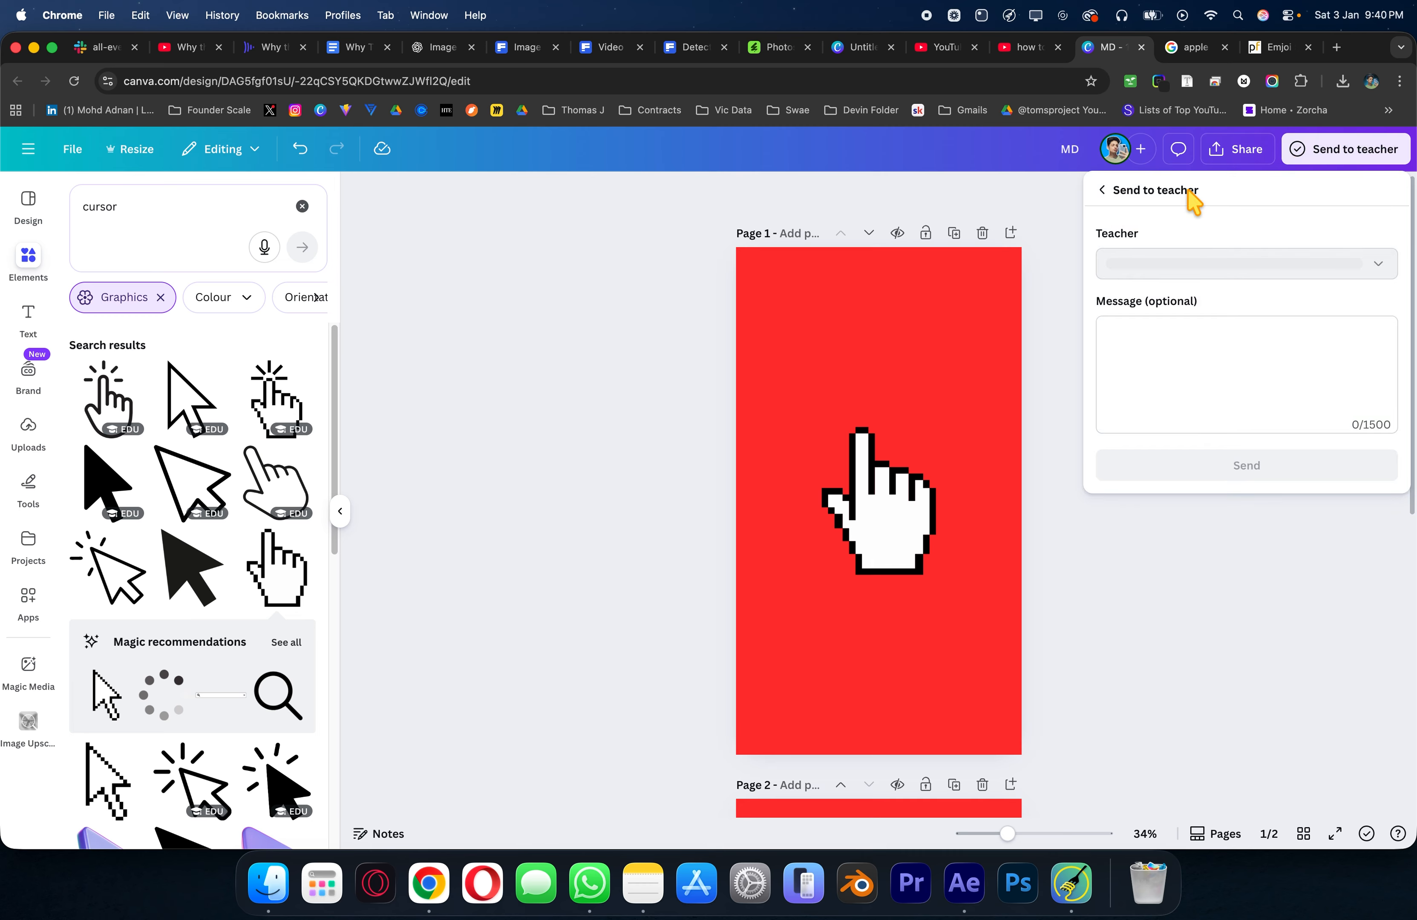
click(1105, 193)
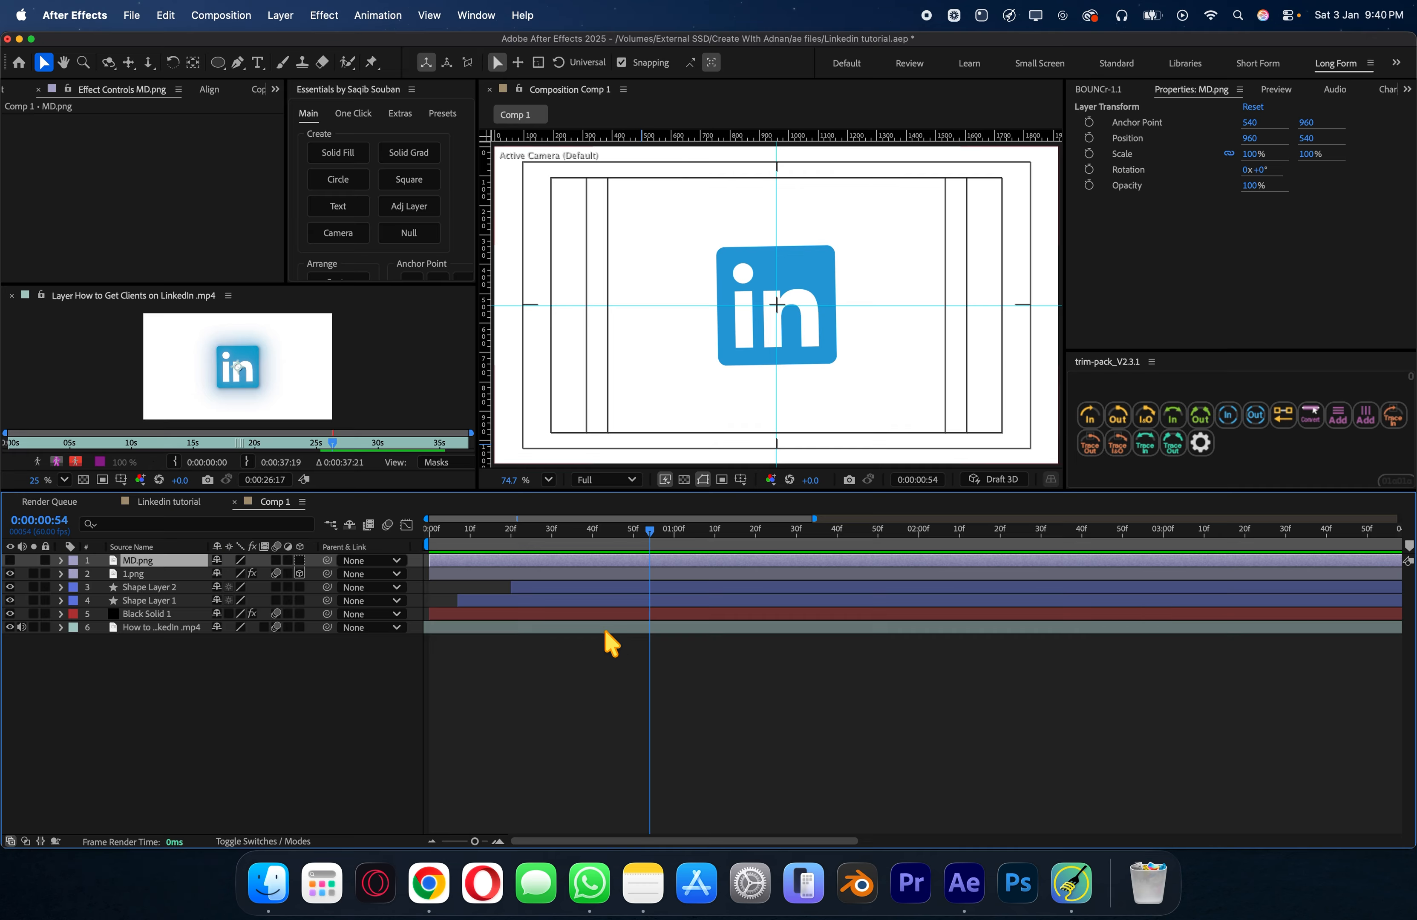
Step: Switch to the Canva design in Chrome, search the graphics for "person", and delete the hand pointer from page 1
click(619, 682)
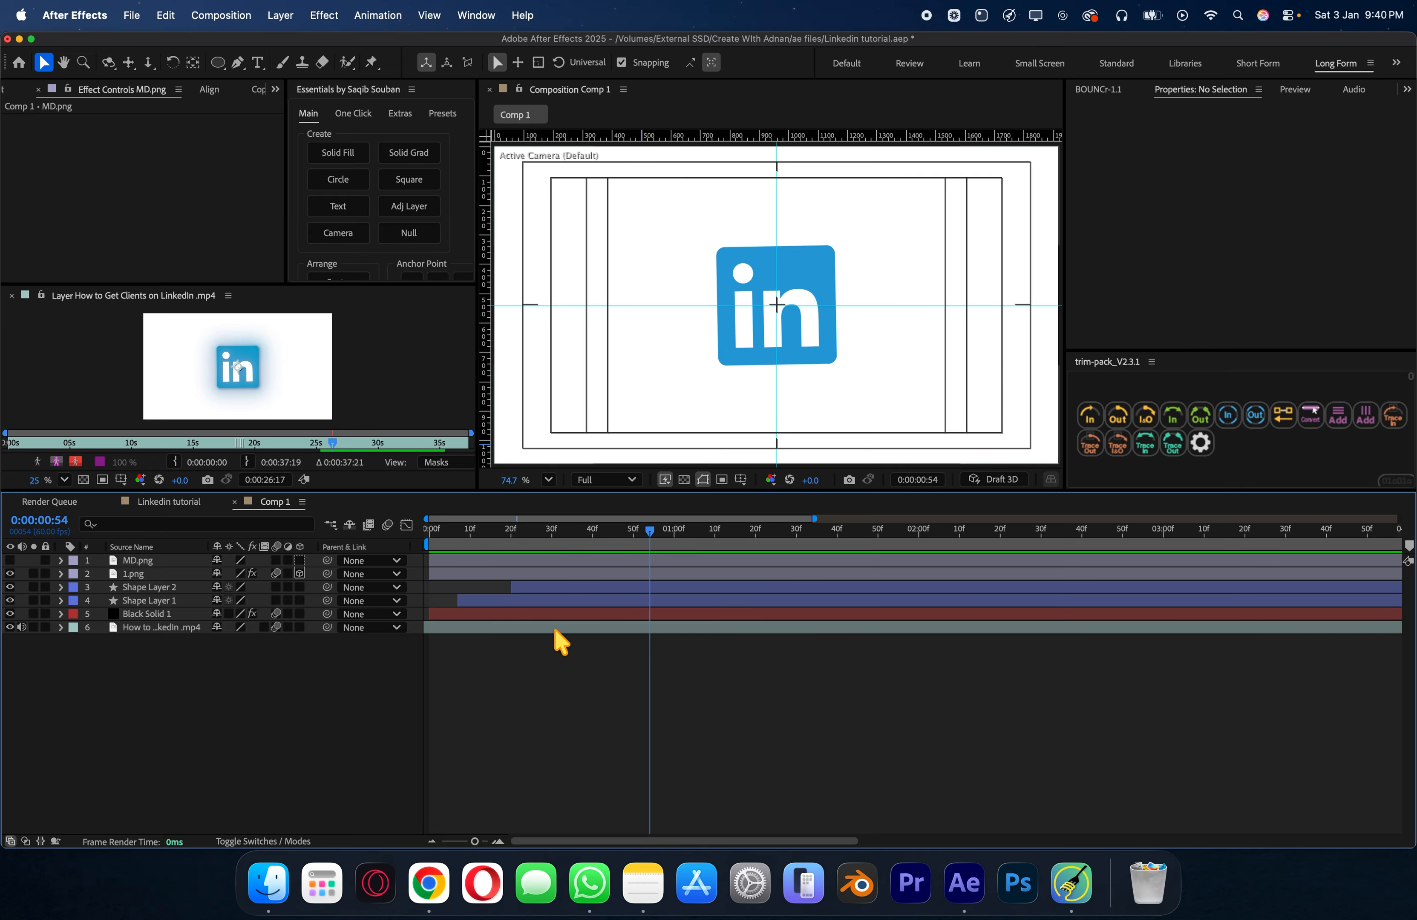
mouse_move(218, 63)
mouse_down()
mouse_move(282, 86)
mouse_move(297, 64)
mouse_move(306, 78)
mouse_up()
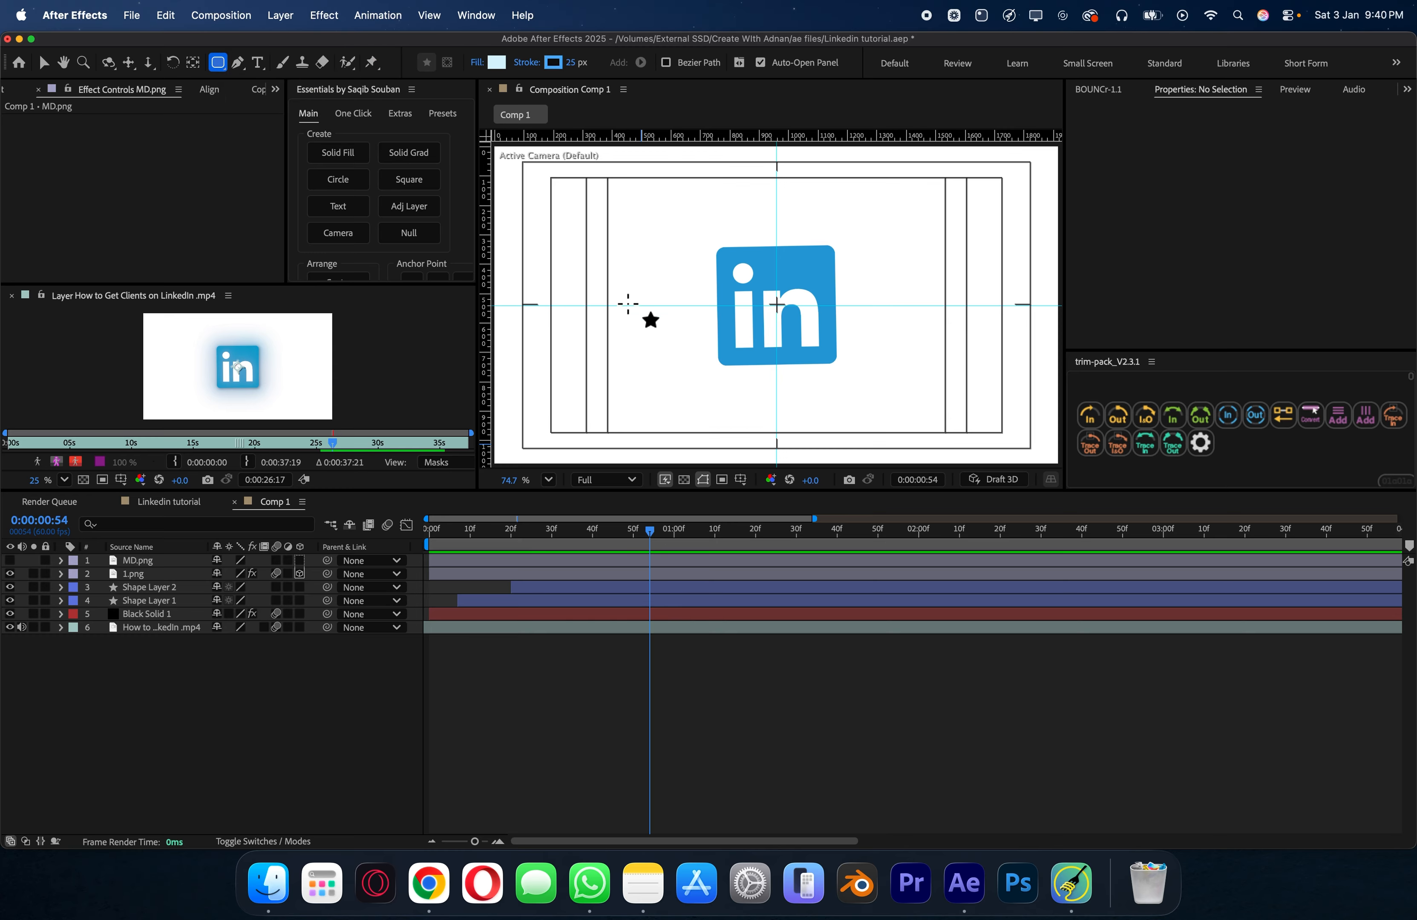
click(428, 883)
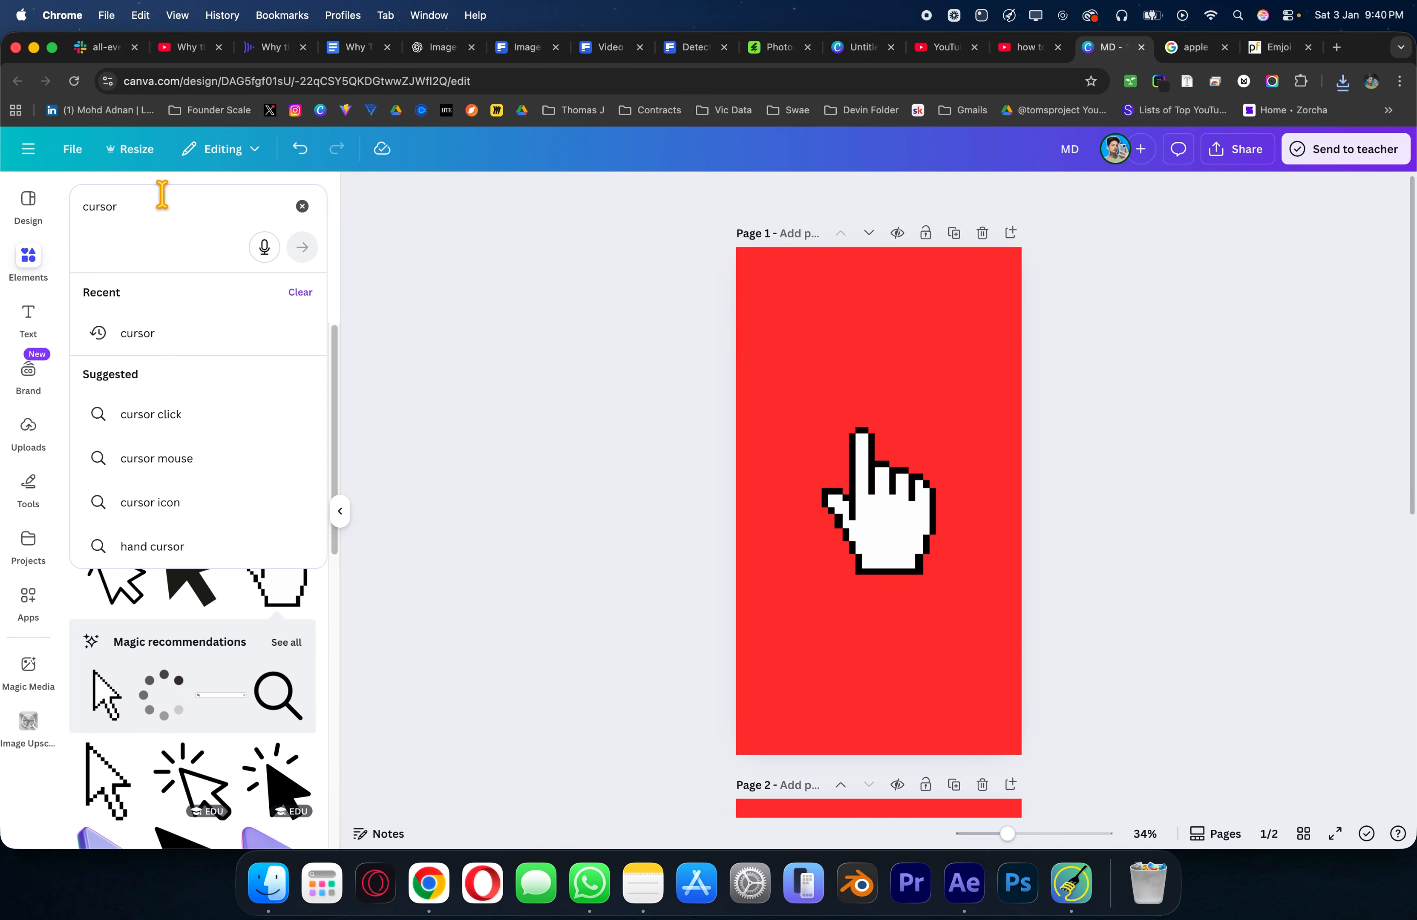
click(162, 194)
text(p)
text(n)
key(Return)
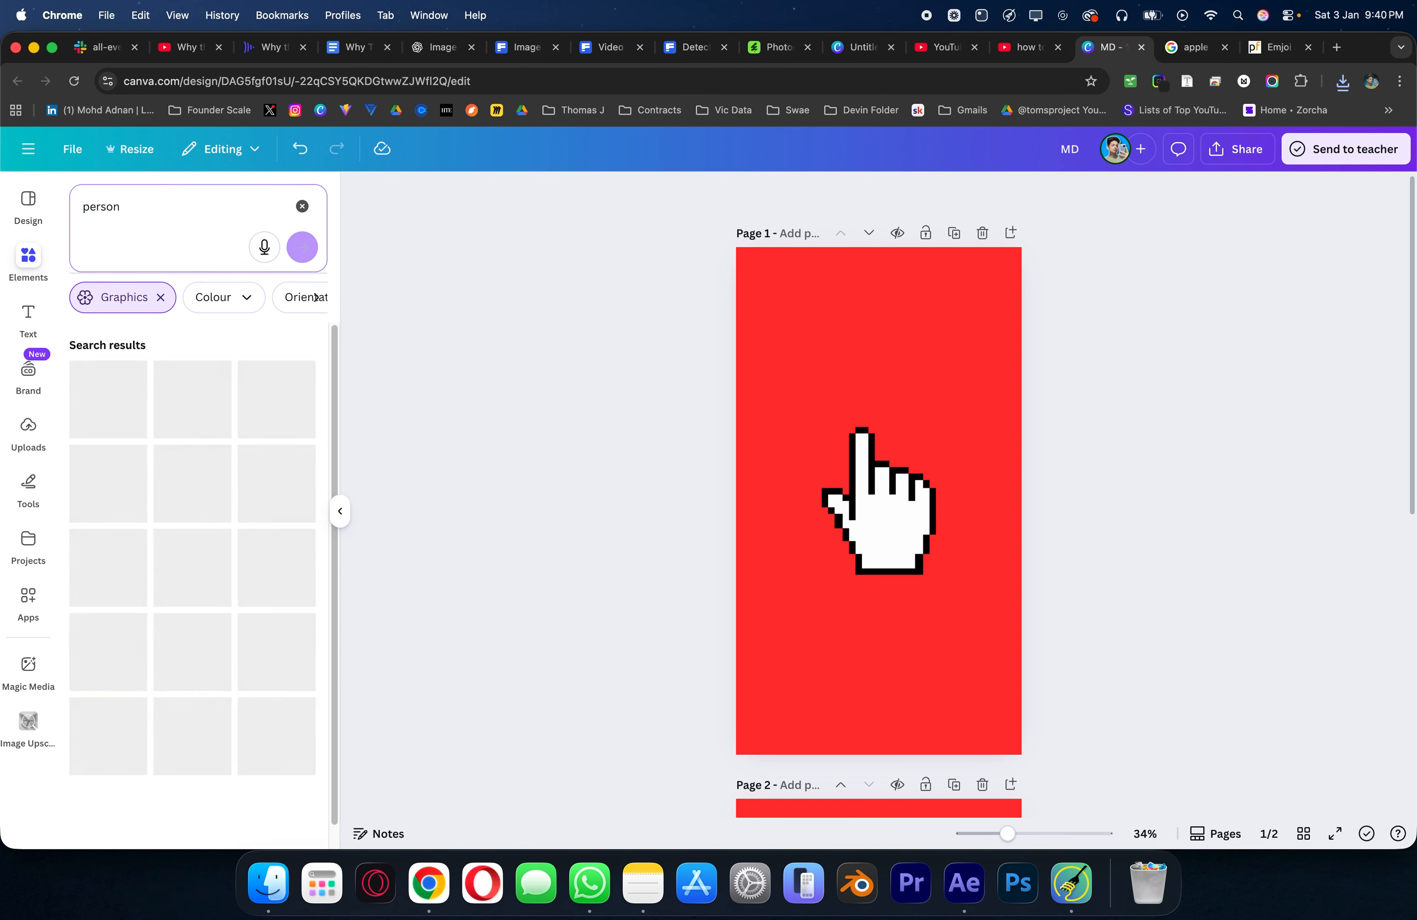
click(887, 540)
key(BackSpace)
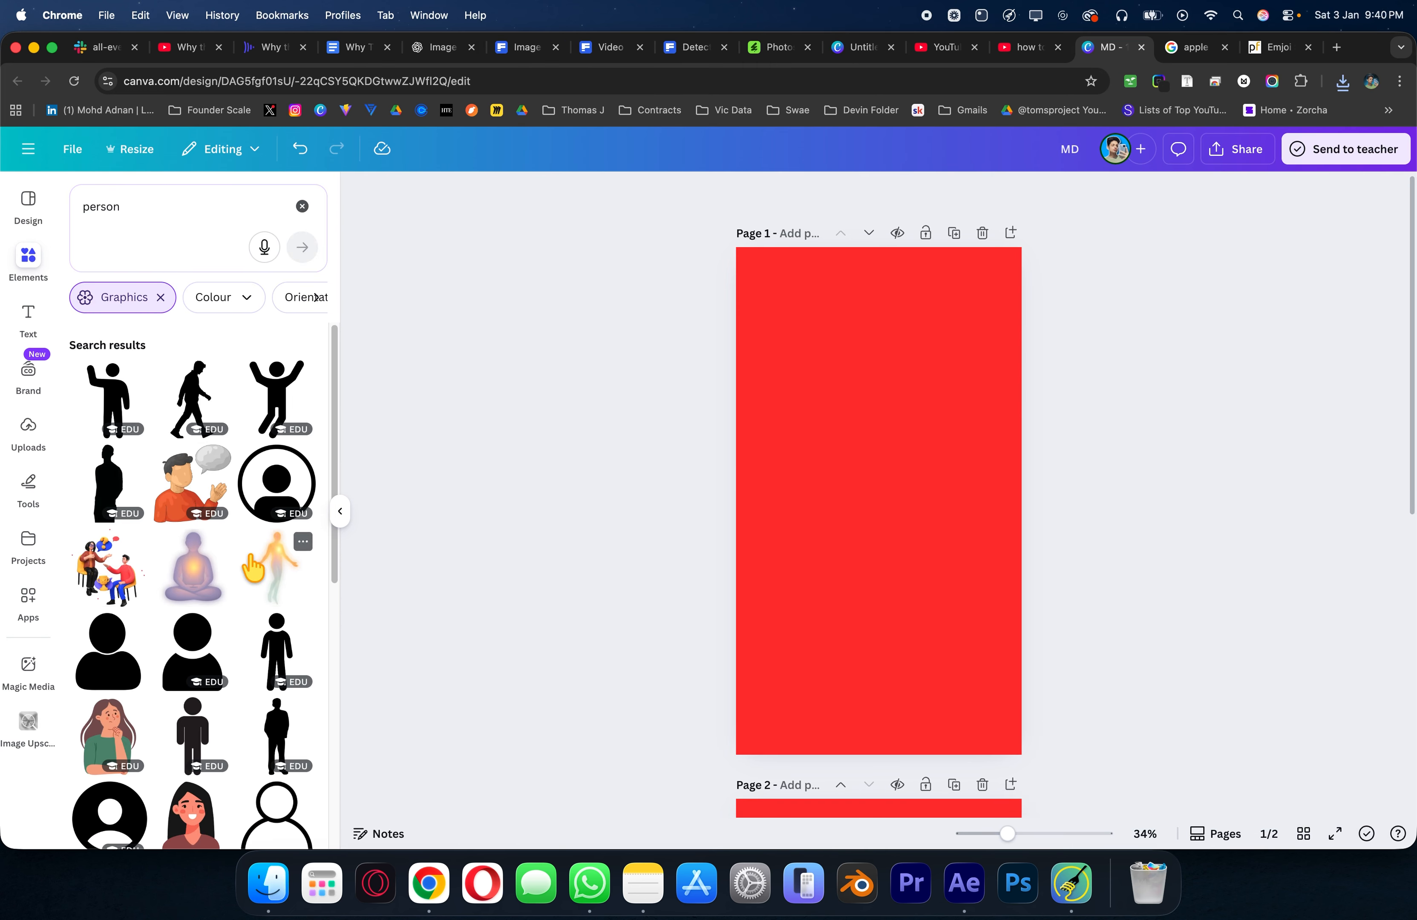
Step: Add the circular profile person icon to page 1, enlarge it across most of the page width, and recolour it light grey
scroll(287, 555, down, 4)
click(110, 687)
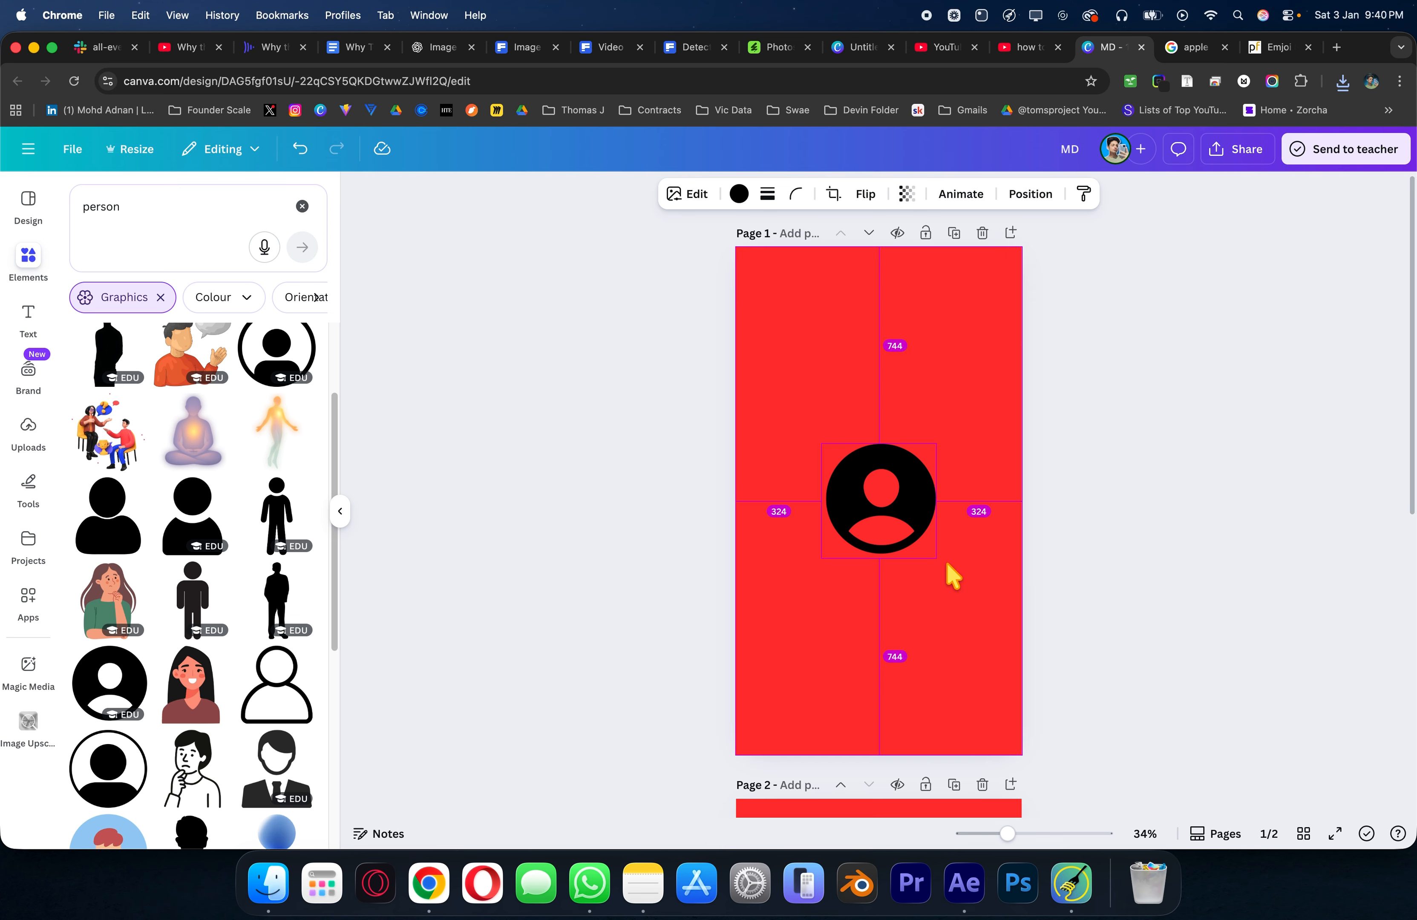
drag(936, 558, 992, 616)
click(721, 193)
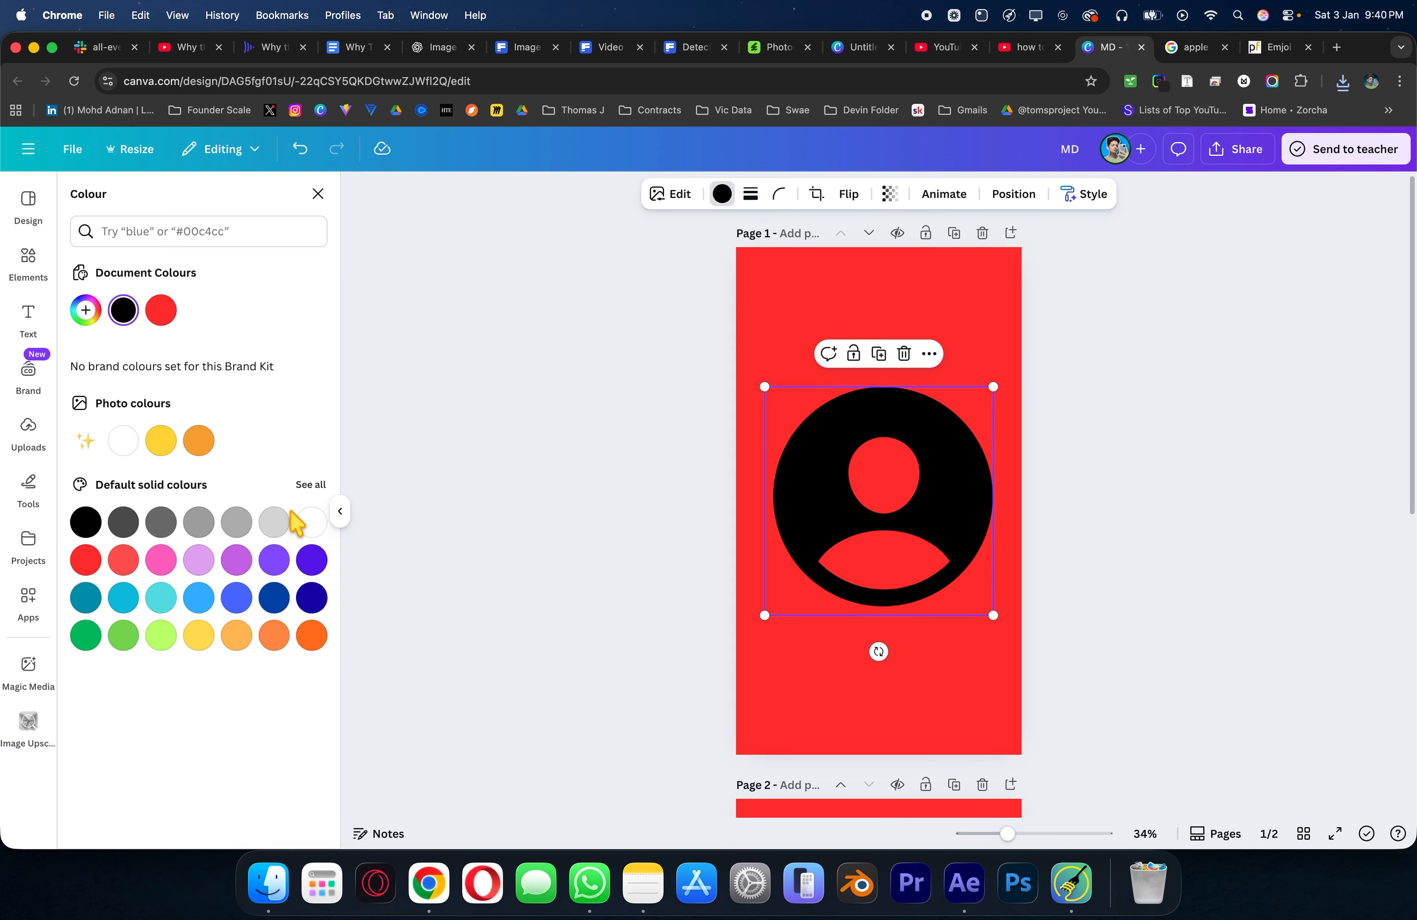
click(274, 522)
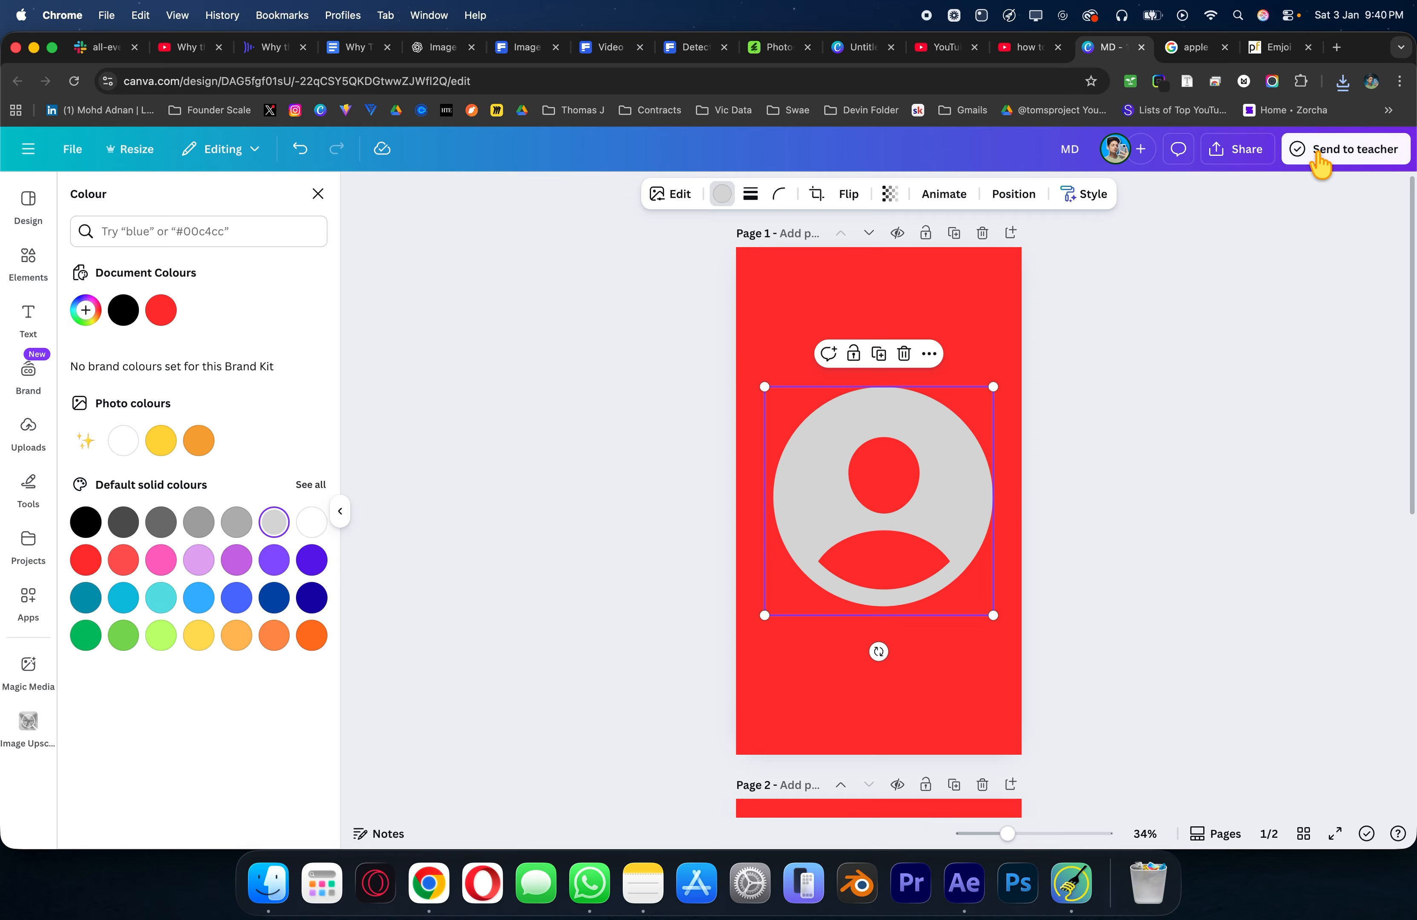
Step: Download the person icon design and bring MD (1).png into Comp 1 in After Effects as the topmost layer
click(1323, 154)
click(1102, 190)
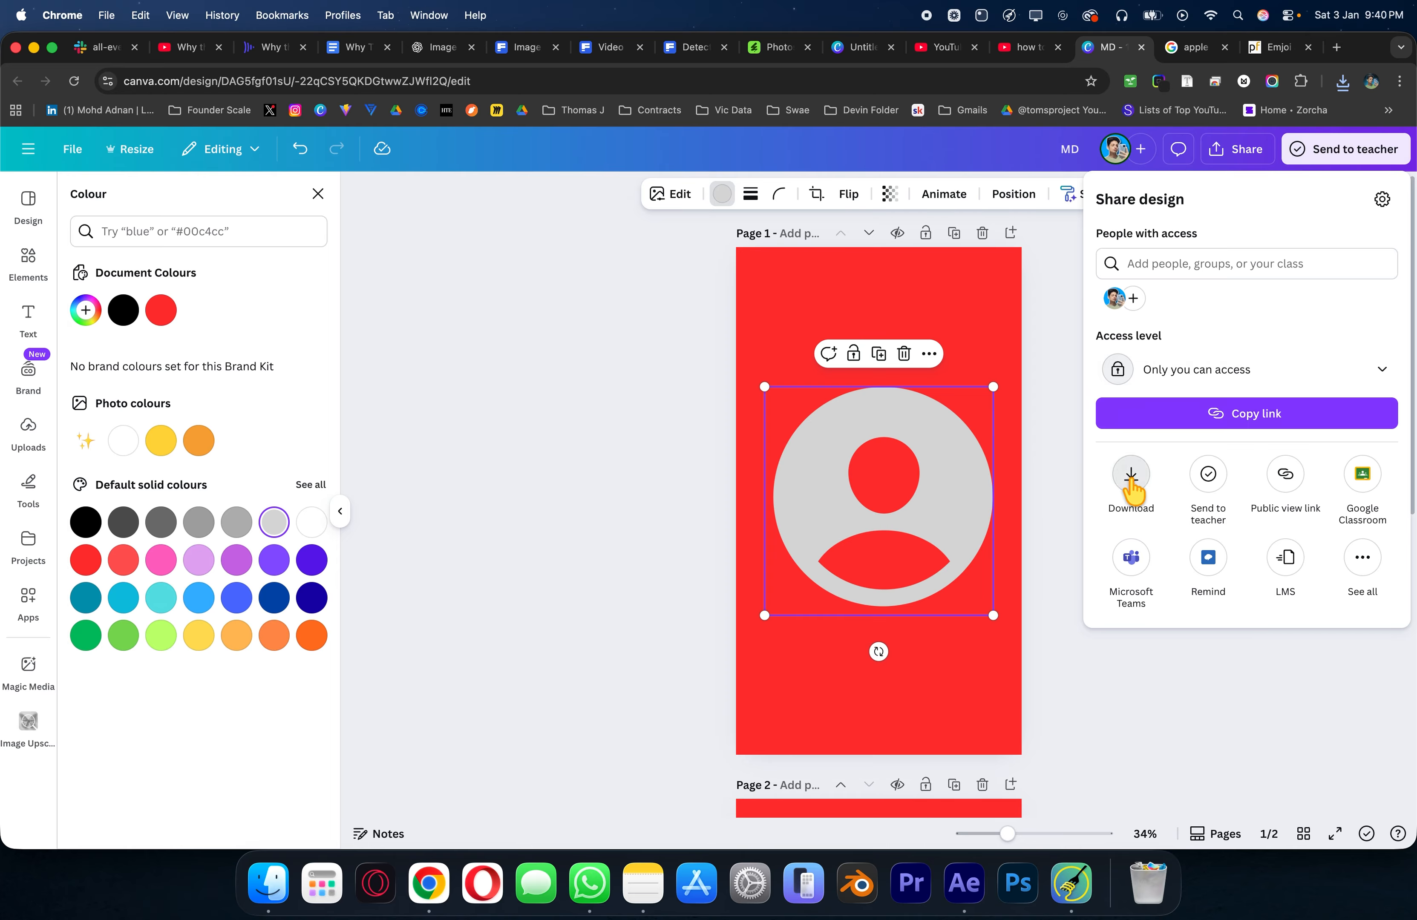
click(1132, 504)
click(1162, 415)
click(1192, 476)
key(super+Tab)
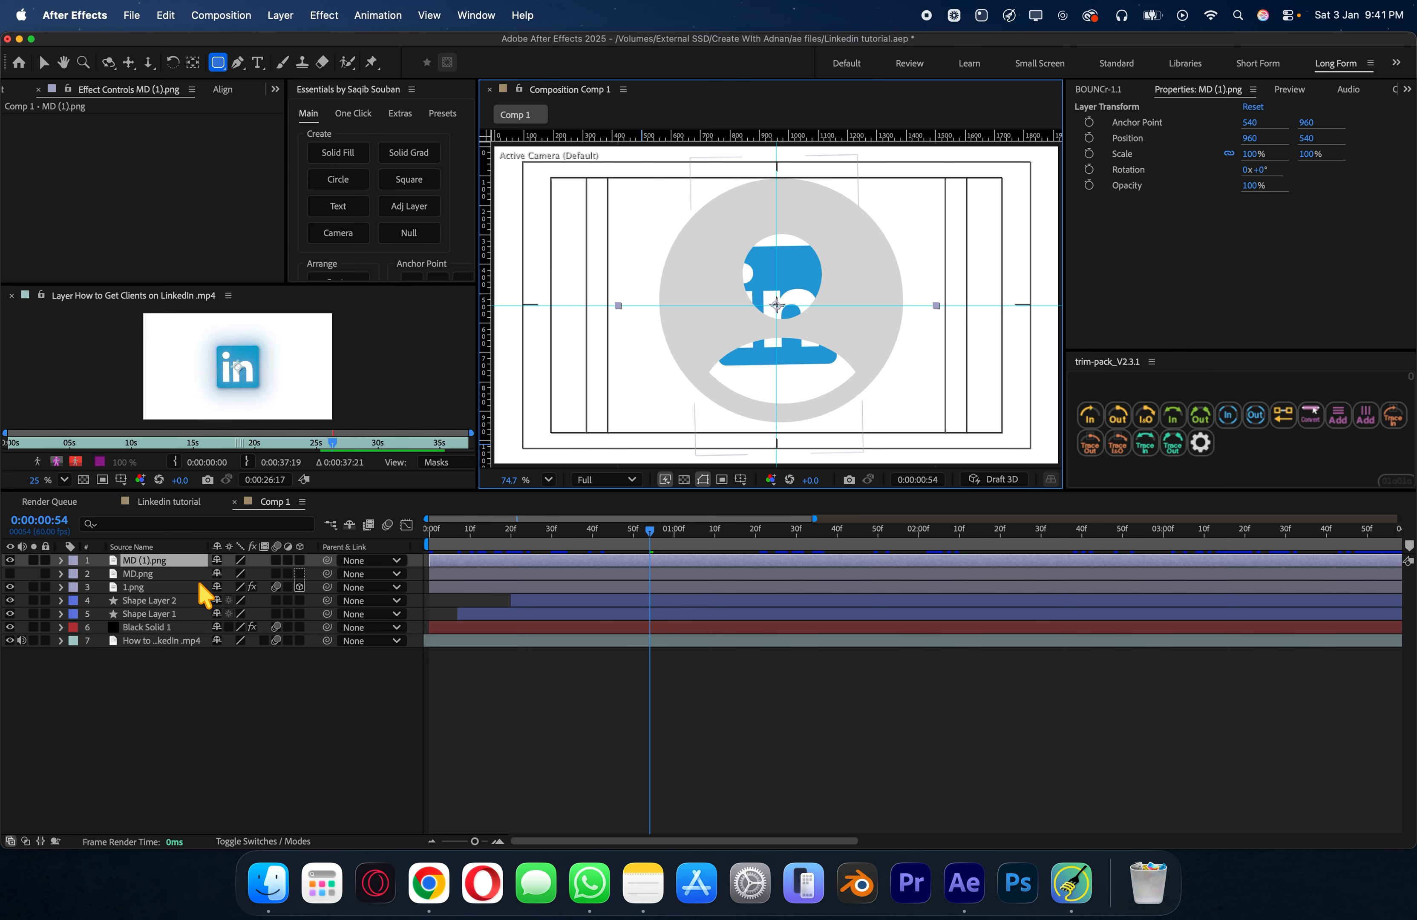
Step: Hide the MD (1).png layer and change its label colour to purple
click(11, 560)
click(12, 562)
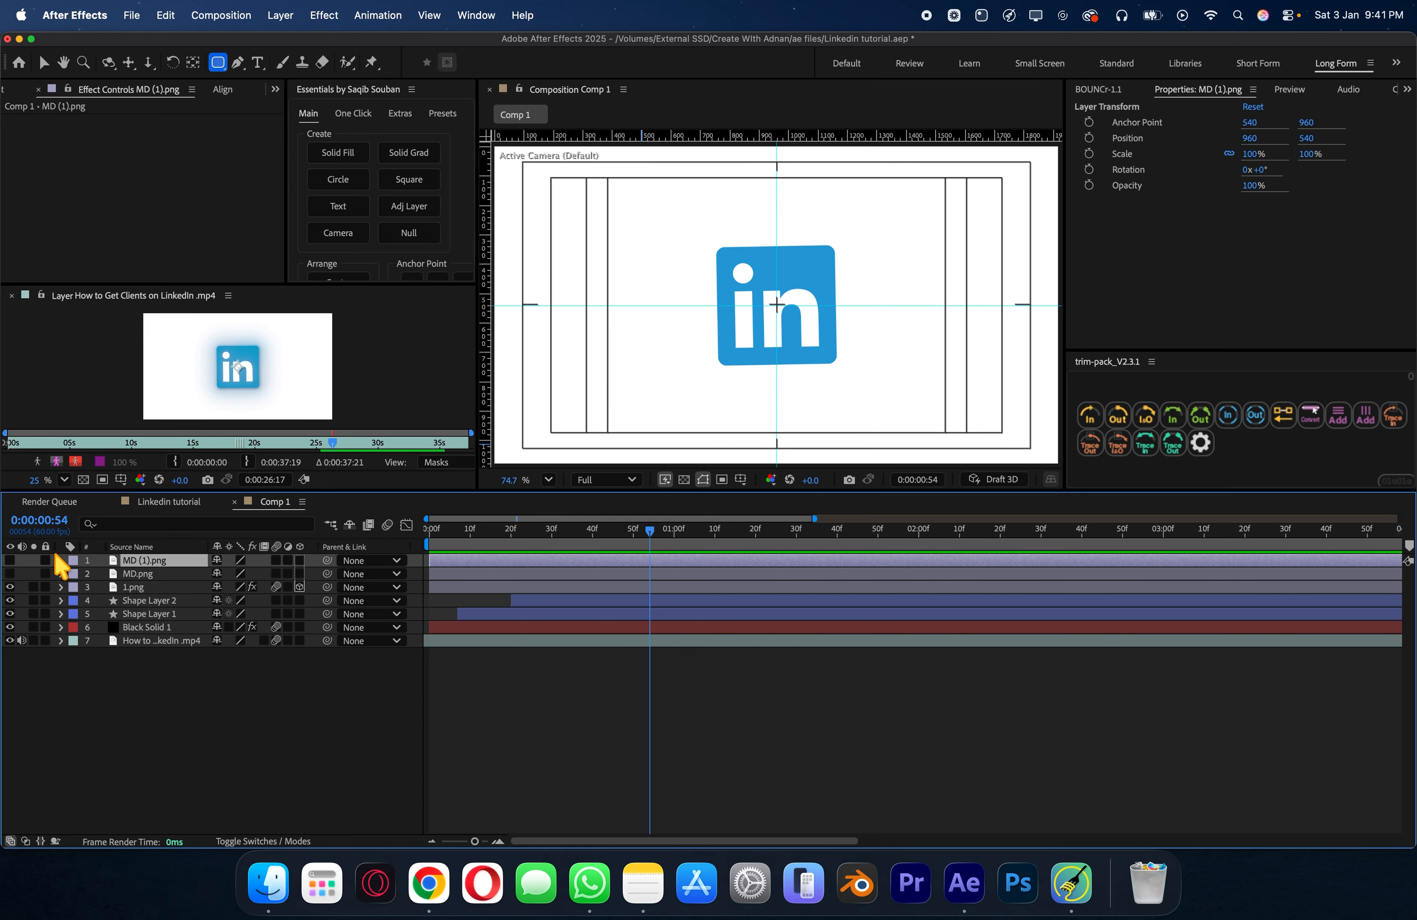
click(73, 560)
click(119, 691)
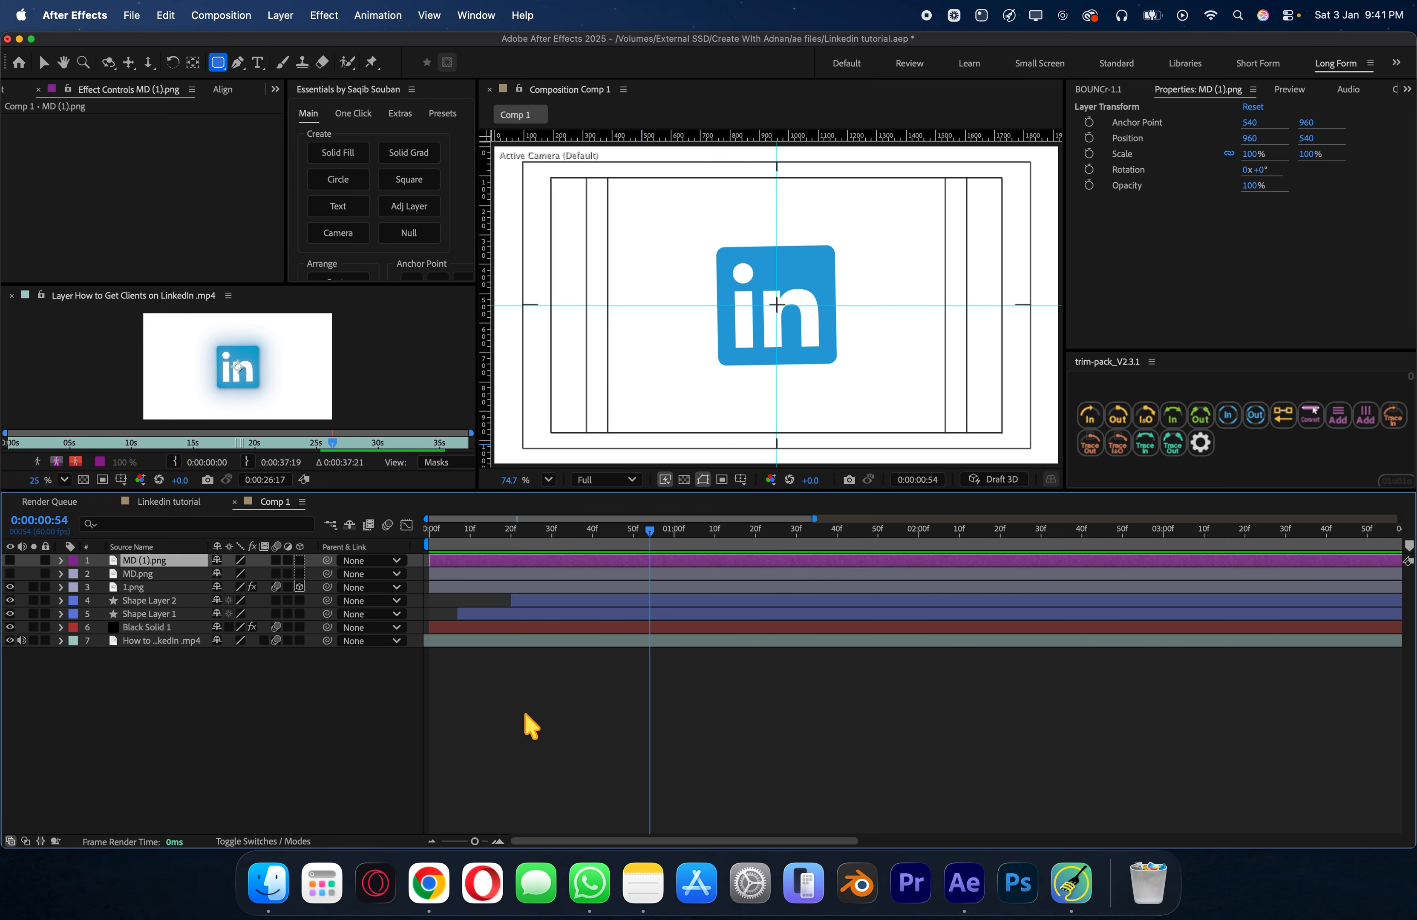
Step: Draw a rounded rectangle about 1080 by 320 px over the LinkedIn logo and remove its stroke
click(525, 726)
drag(656, 264, 974, 359)
click(526, 62)
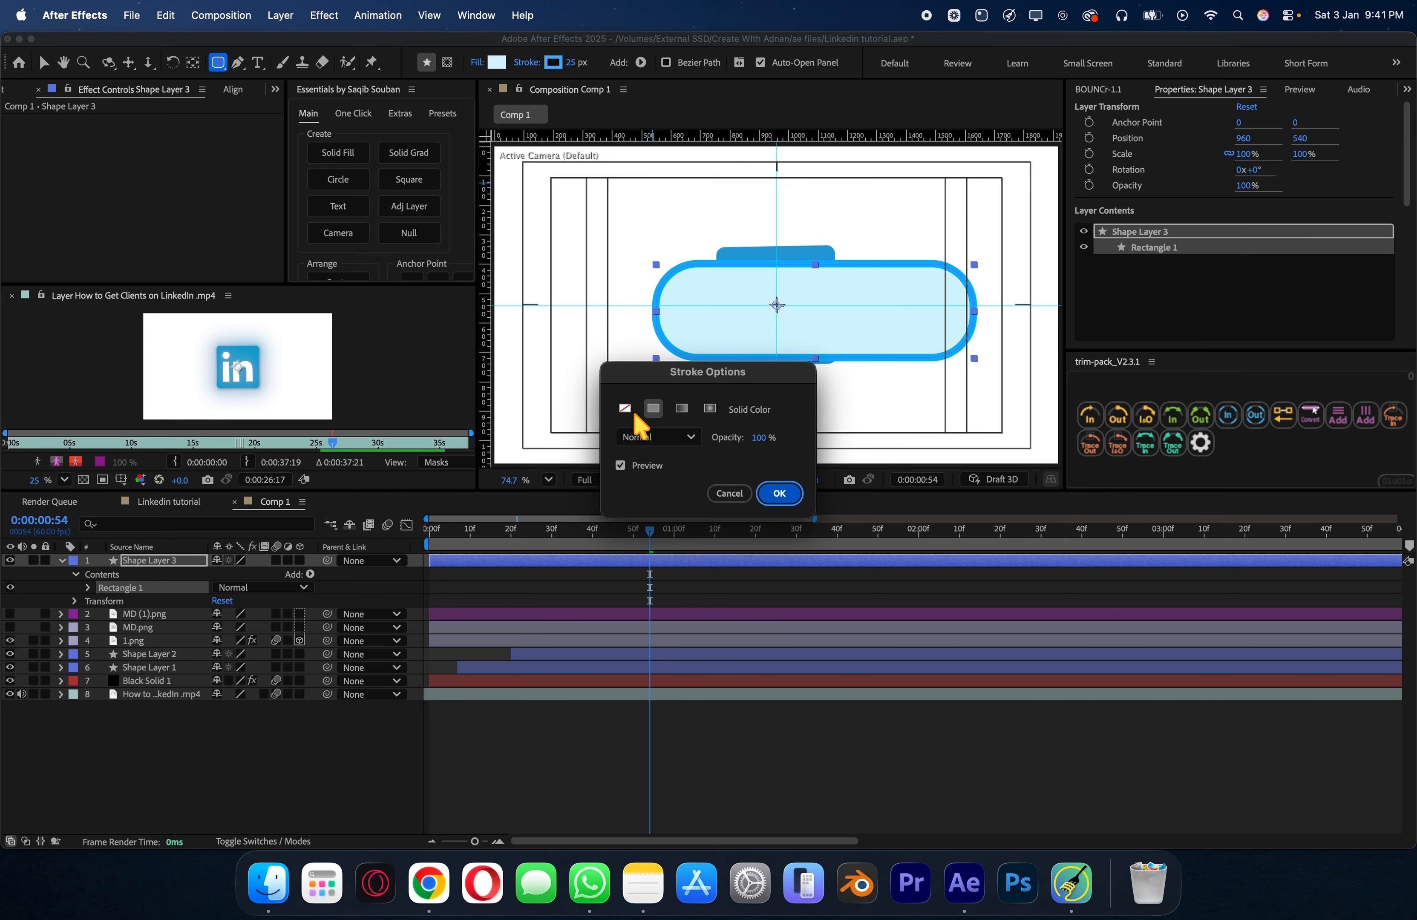
click(634, 412)
click(777, 492)
Step: Set the rounded rectangle's fill to light grey EDEDED and its roundness to 40
click(497, 62)
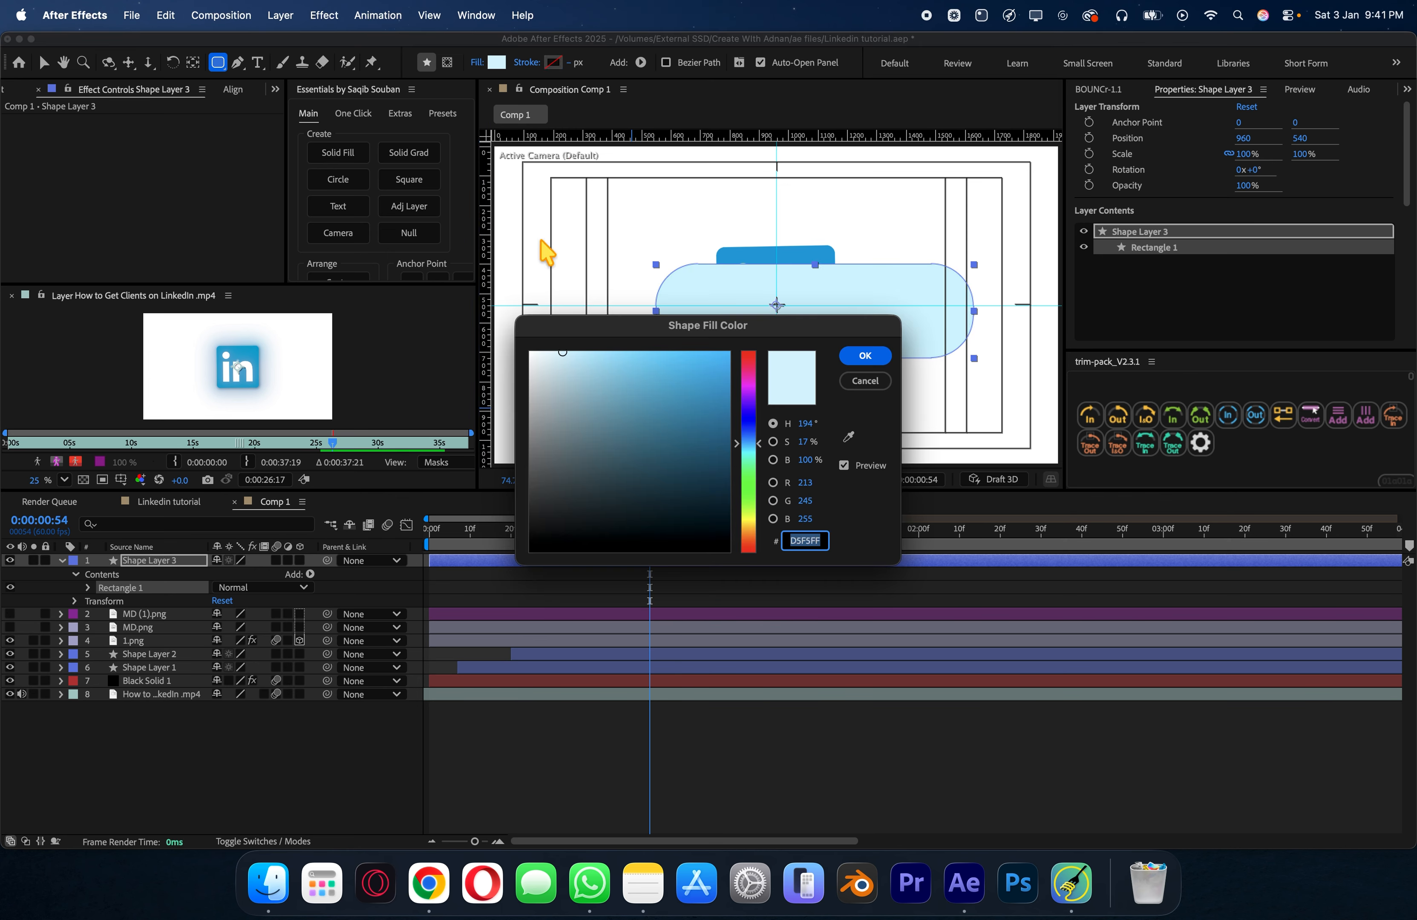
drag(556, 351, 518, 360)
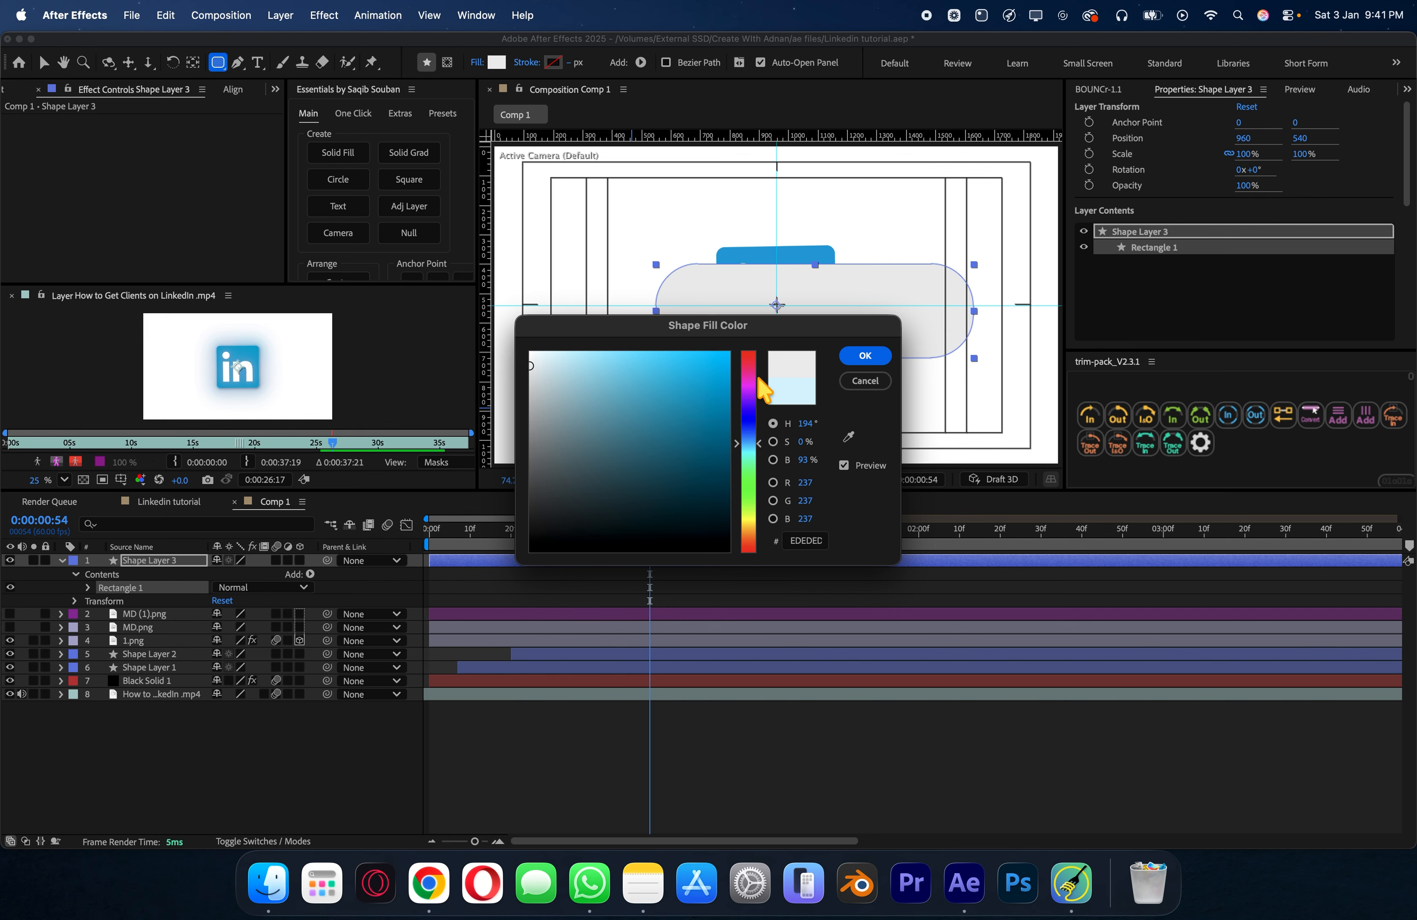
click(865, 355)
click(1244, 334)
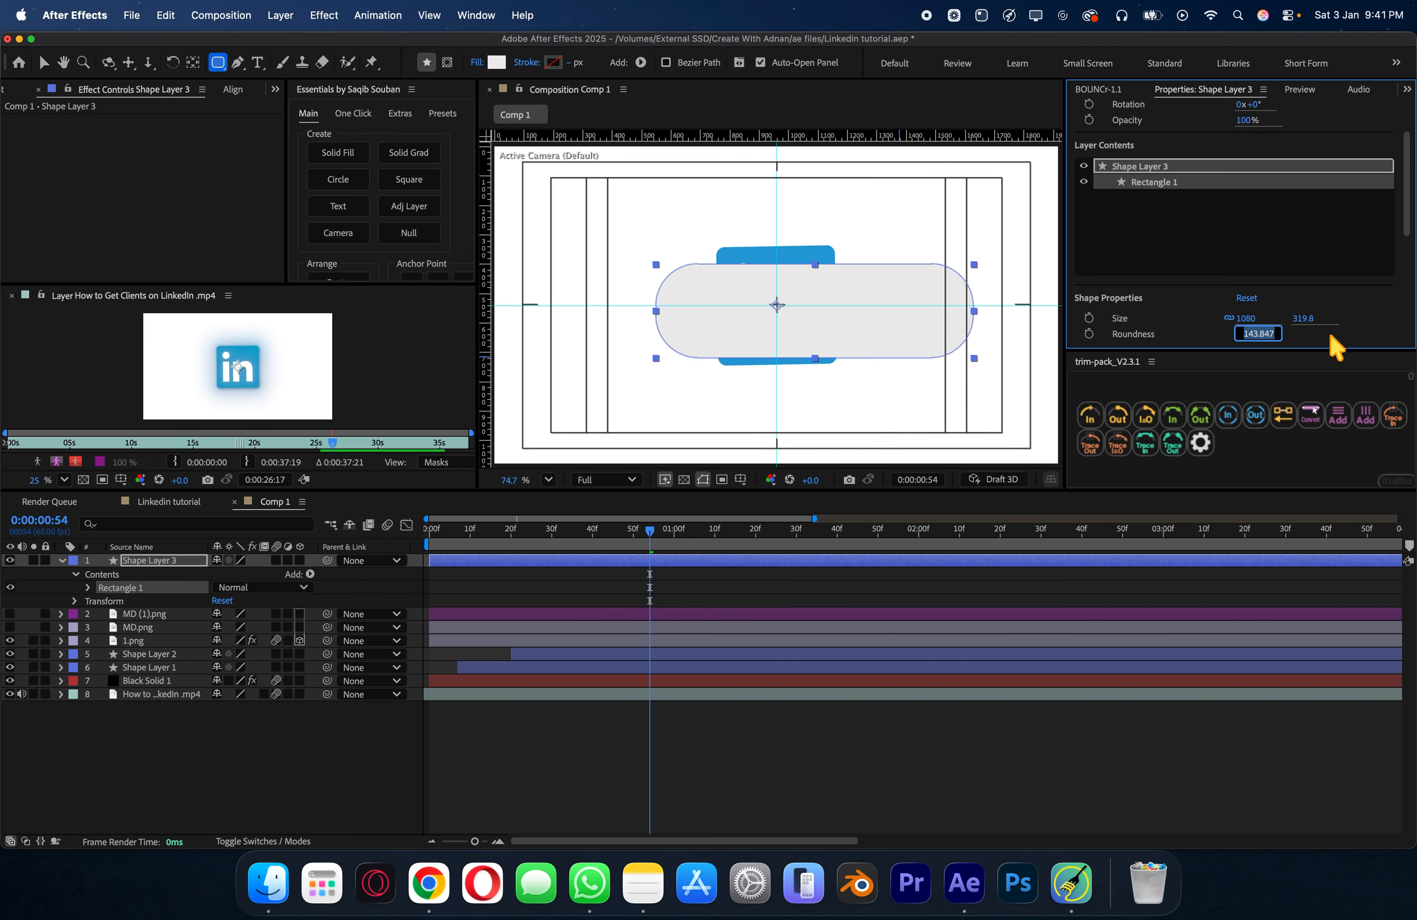
text(40)
key(Return)
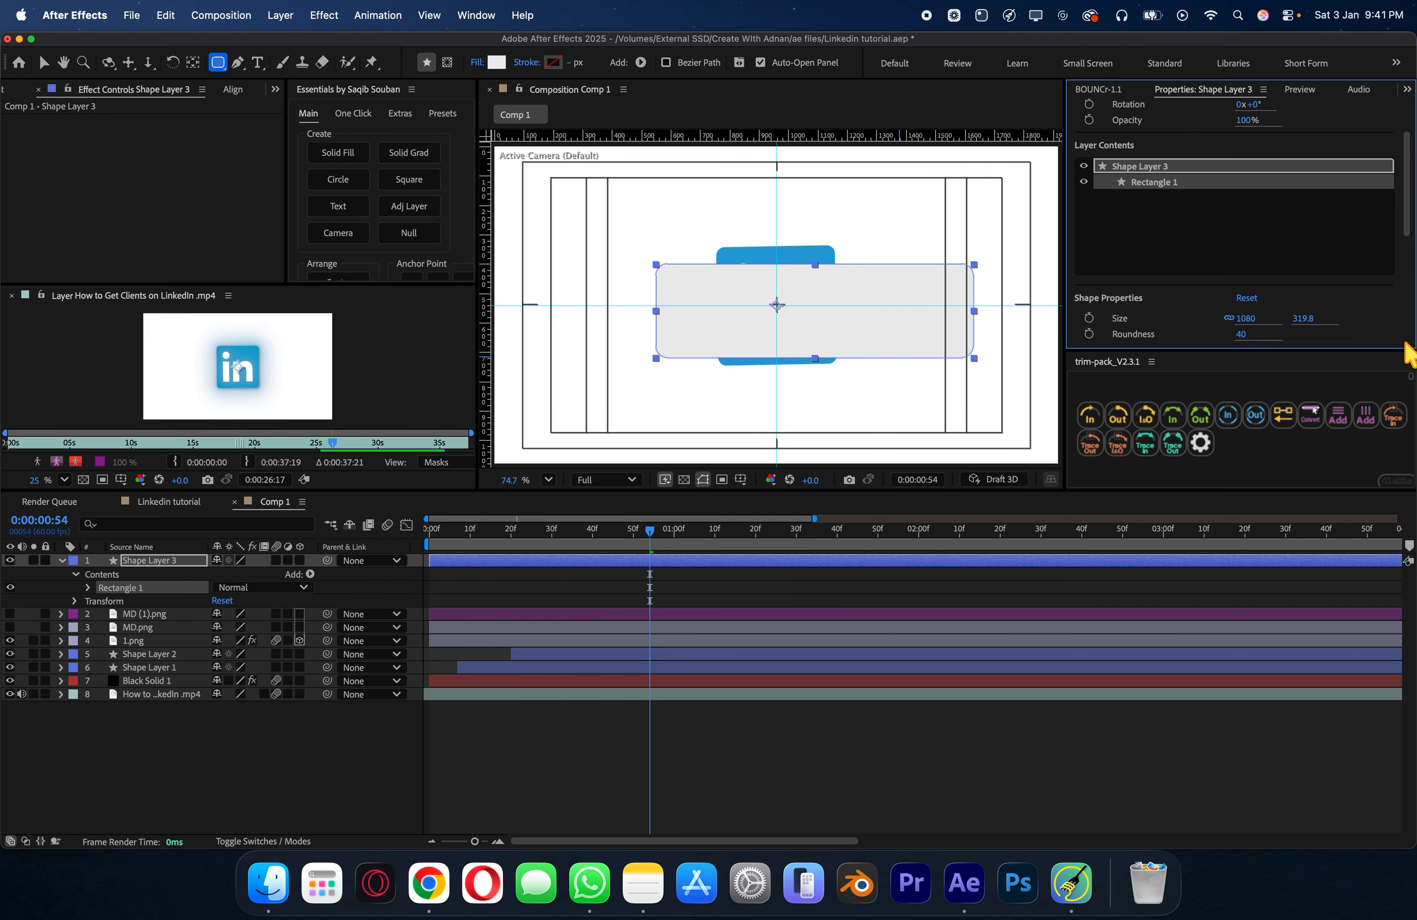
Step: Make the grey card a 3D layer, centre its anchor point on the shape, and move it to the composition centre
click(62, 561)
click(299, 560)
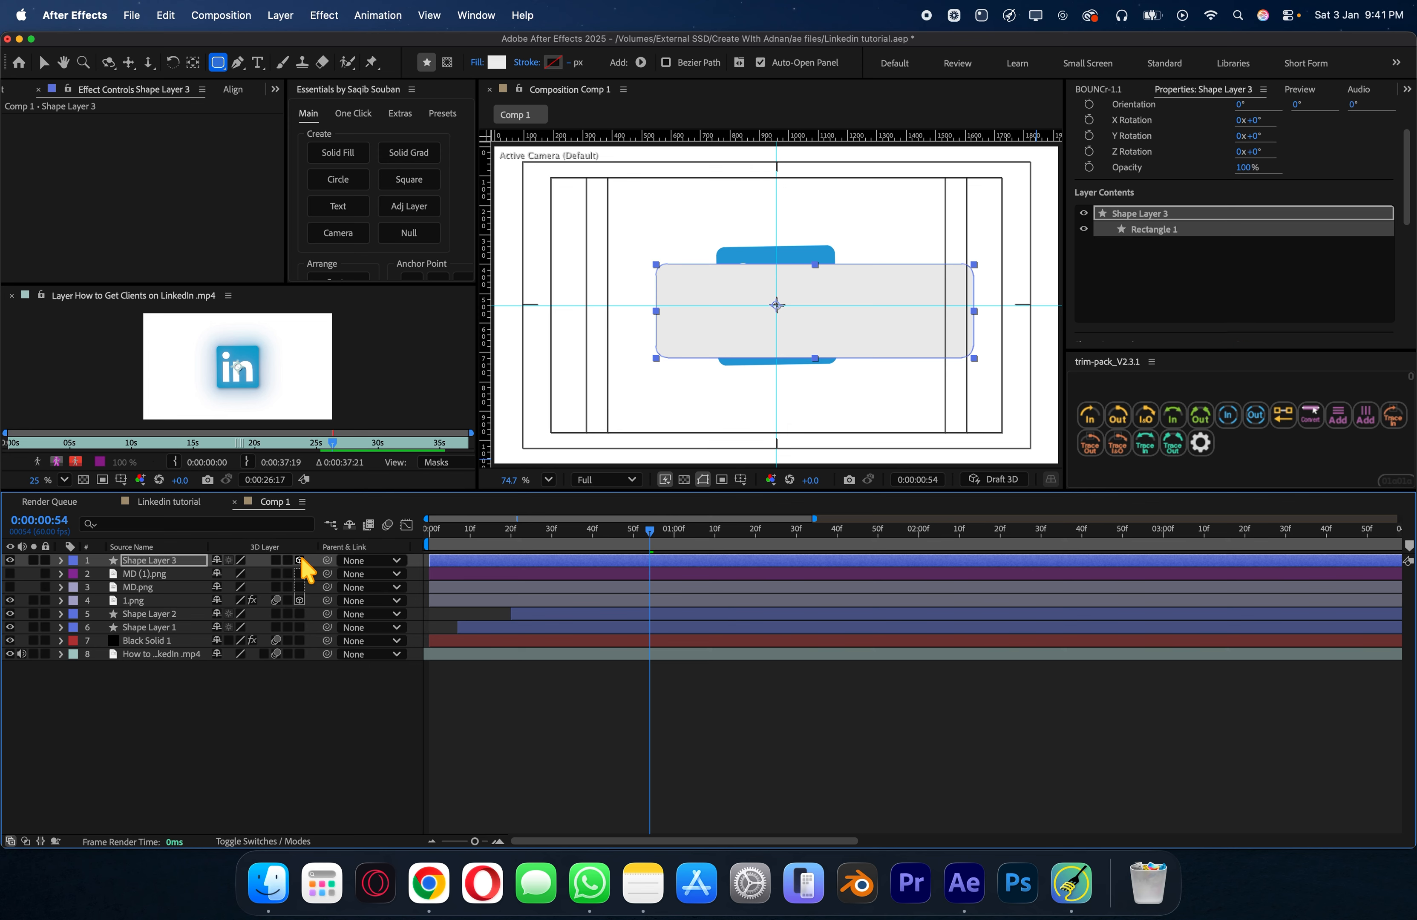
click(192, 62)
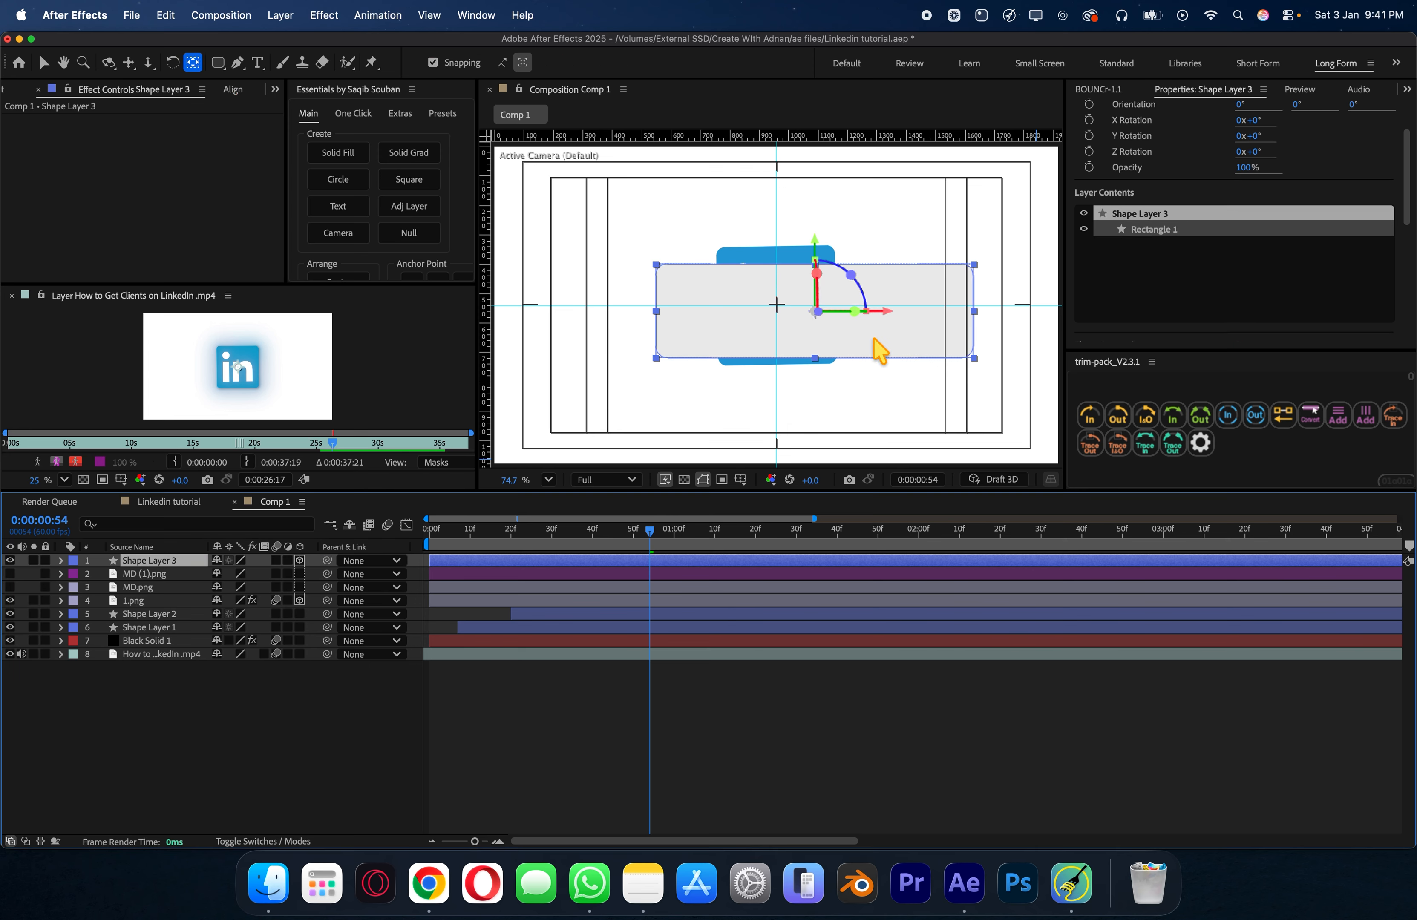
key(v)
drag(873, 338, 835, 333)
Step: Show MD (1).png, place it above the card layer, shrink it to fit the card, and set its position to 621, 540
click(11, 574)
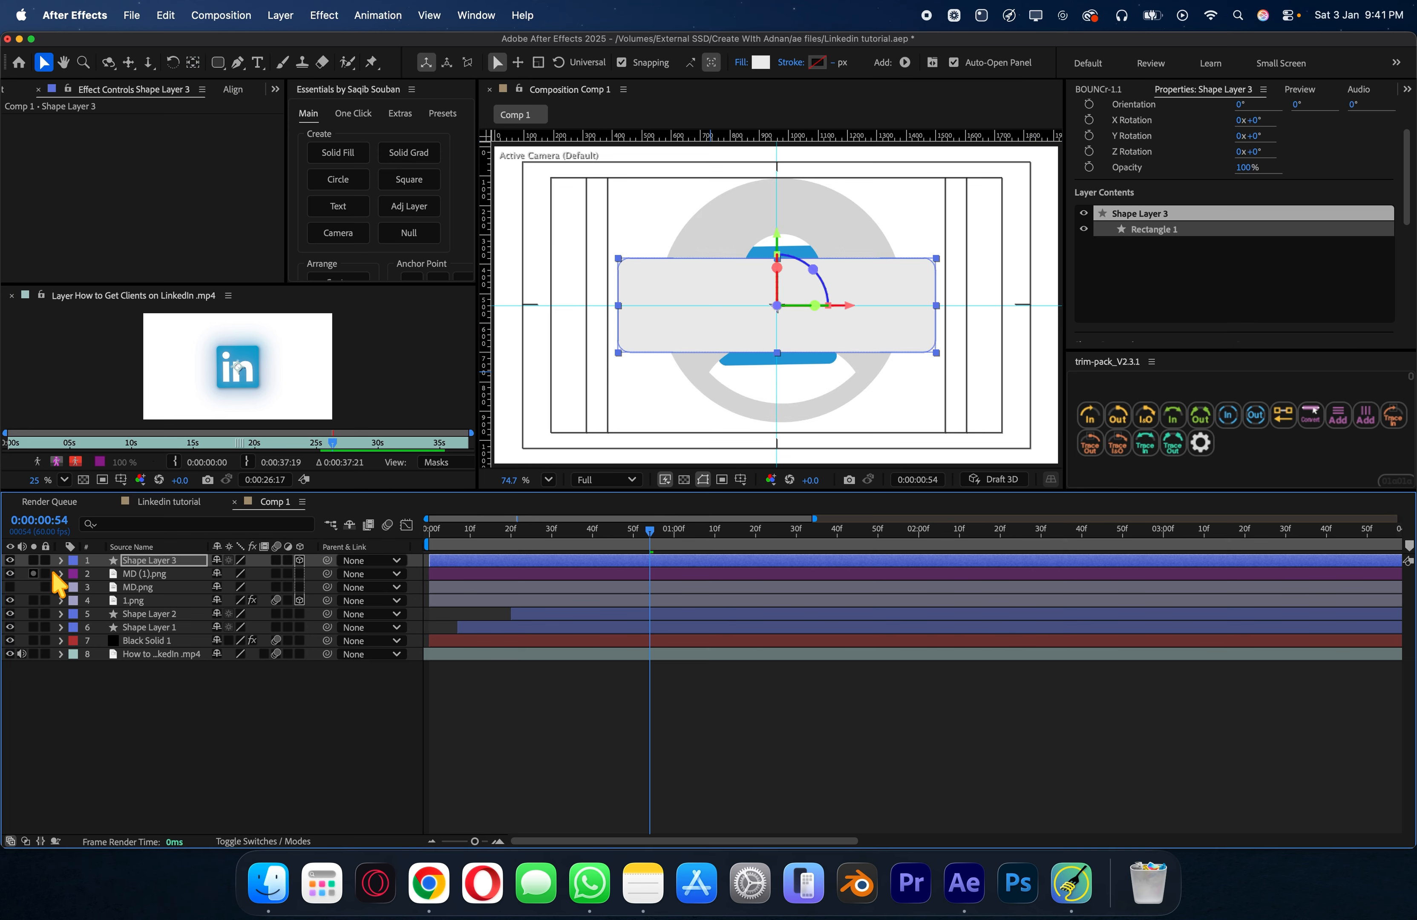
drag(143, 575, 159, 561)
key(s)
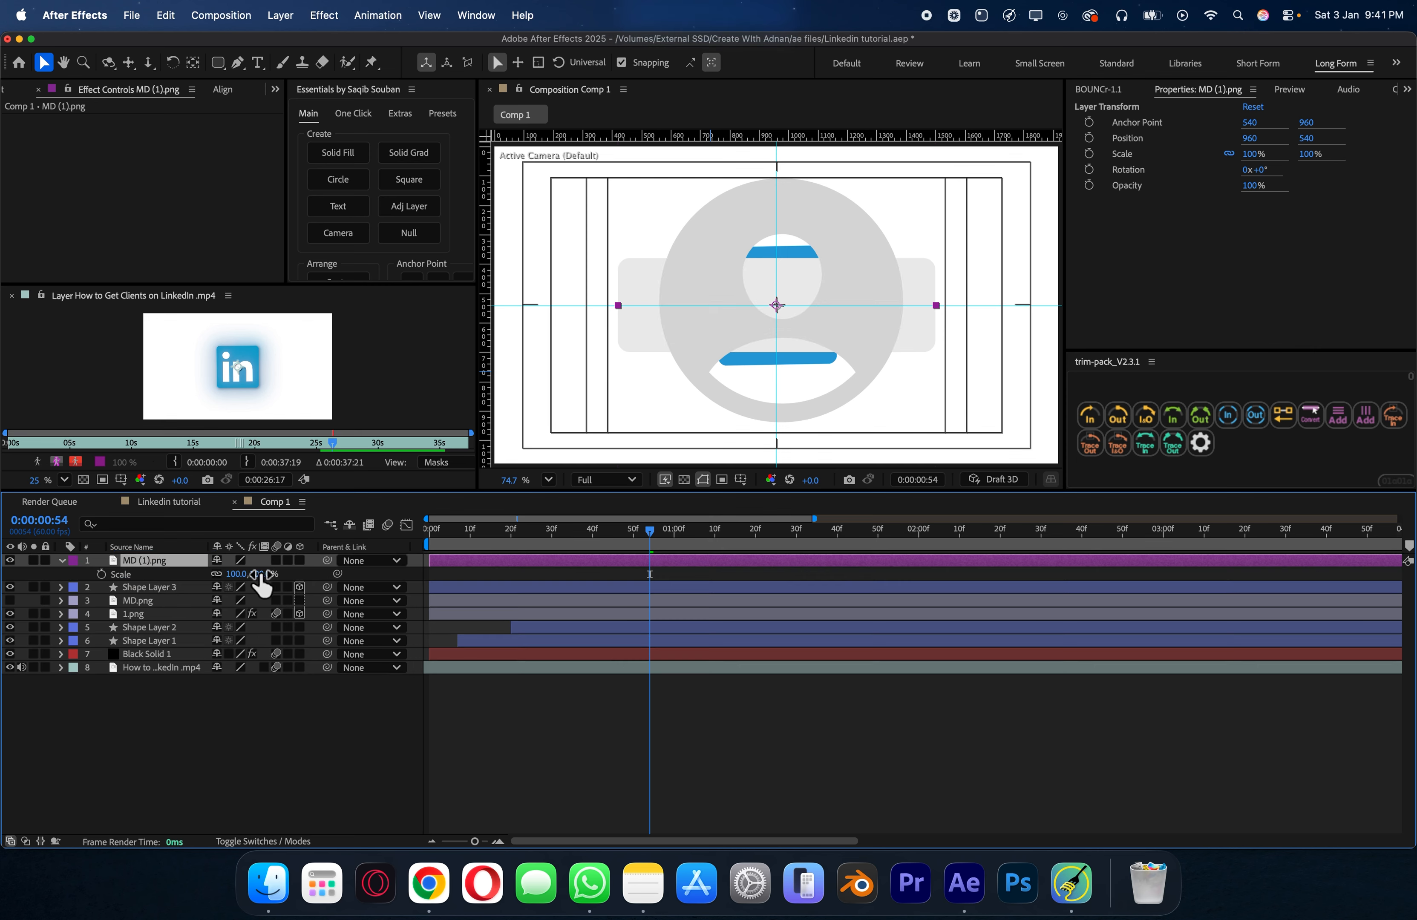
drag(259, 574, 89, 575)
key(p)
click(591, 683)
scroll(891, 275, up, 1)
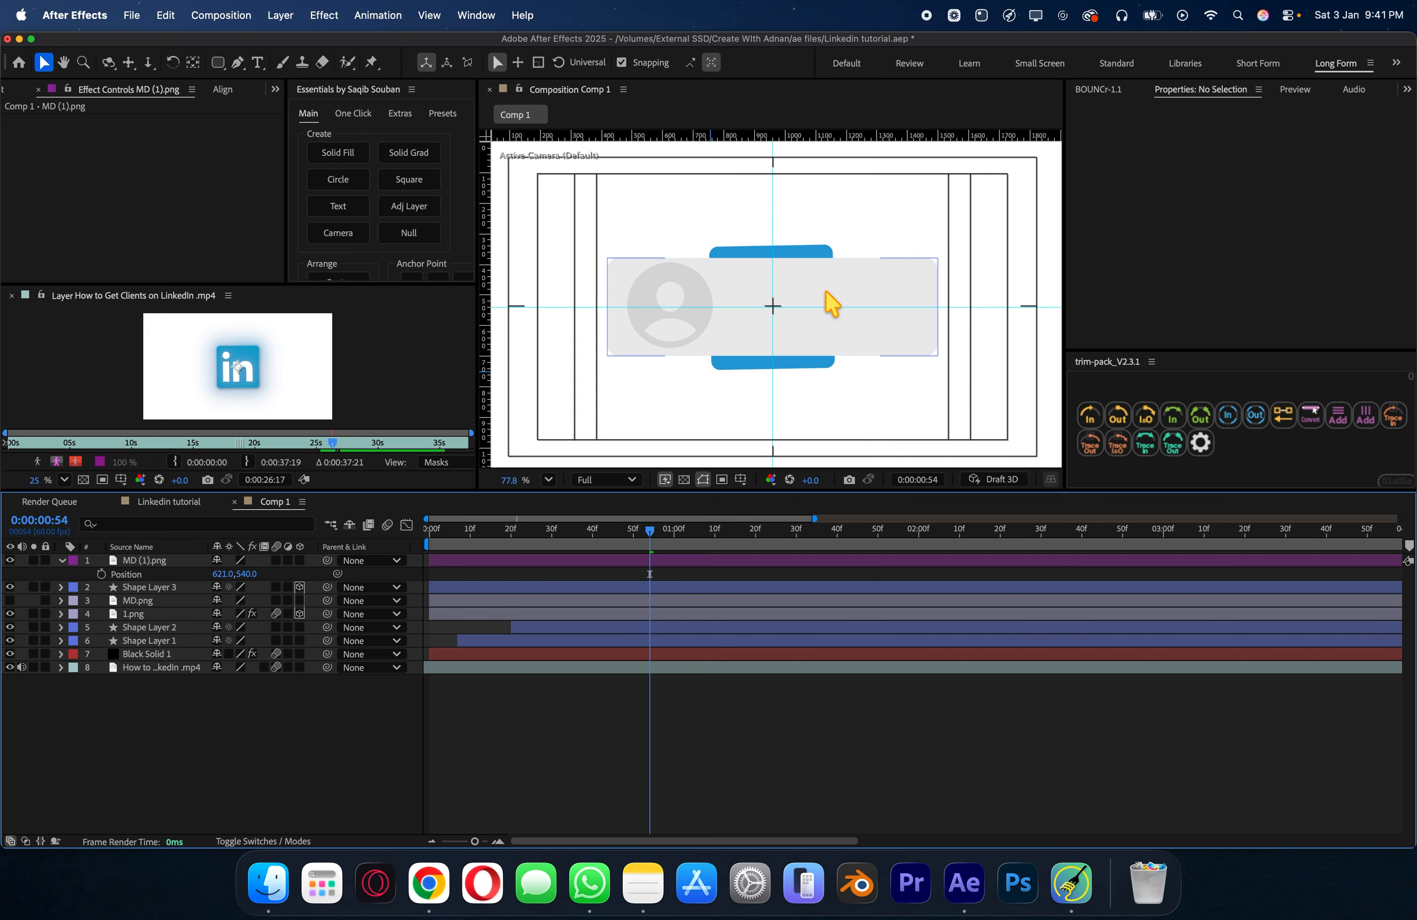
Step: Draw a rounded bar about 577 by 47 px beside the avatar near the card's upper edge and fill it darker grey
click(217, 62)
mouse_move(726, 273)
mouse_down()
mouse_move(860, 307)
mouse_move(902, 288)
mouse_up()
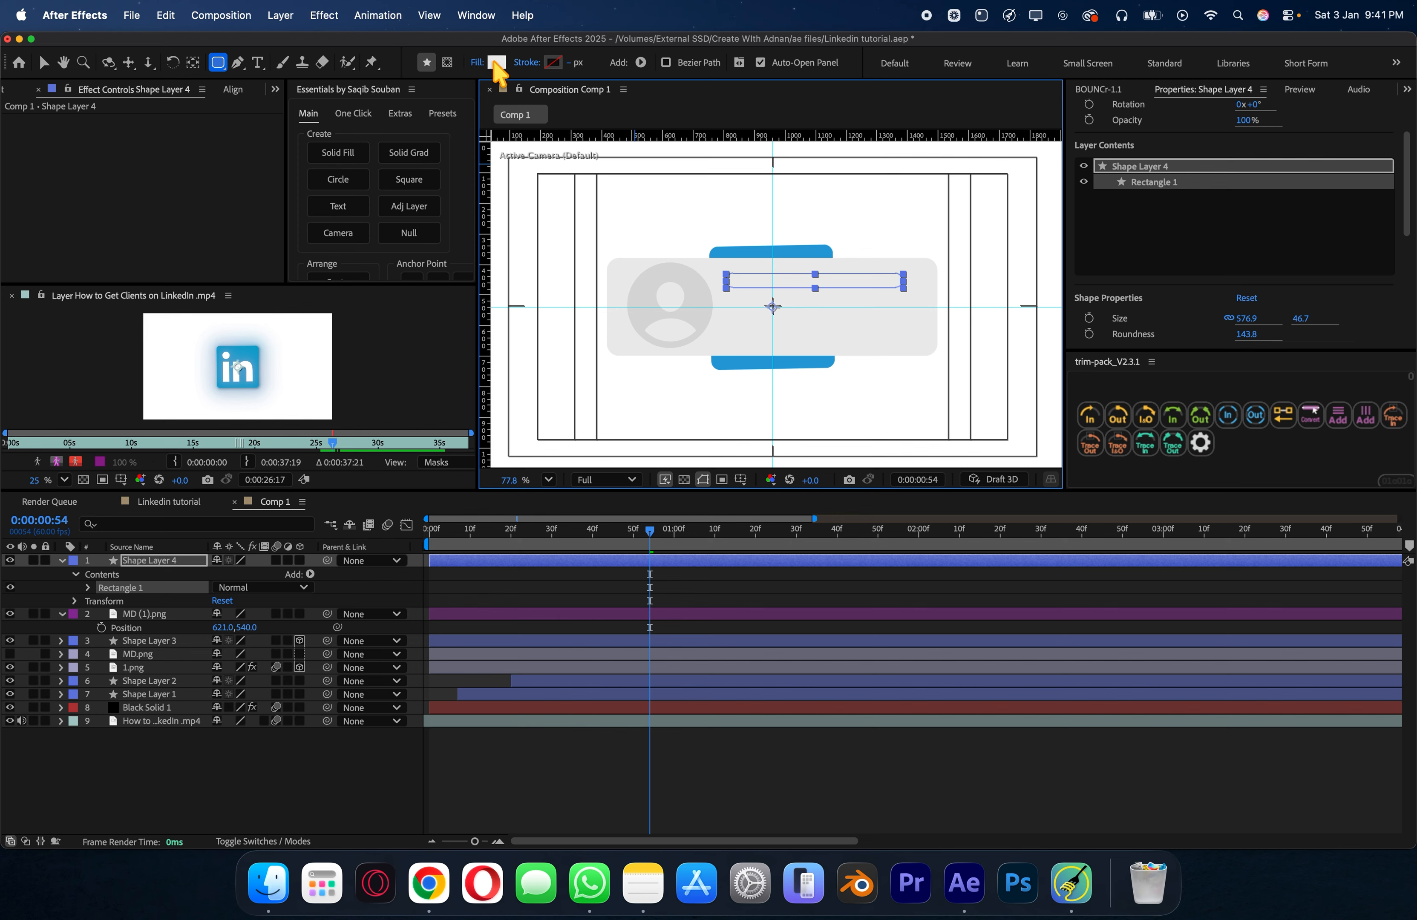
click(496, 62)
click(866, 359)
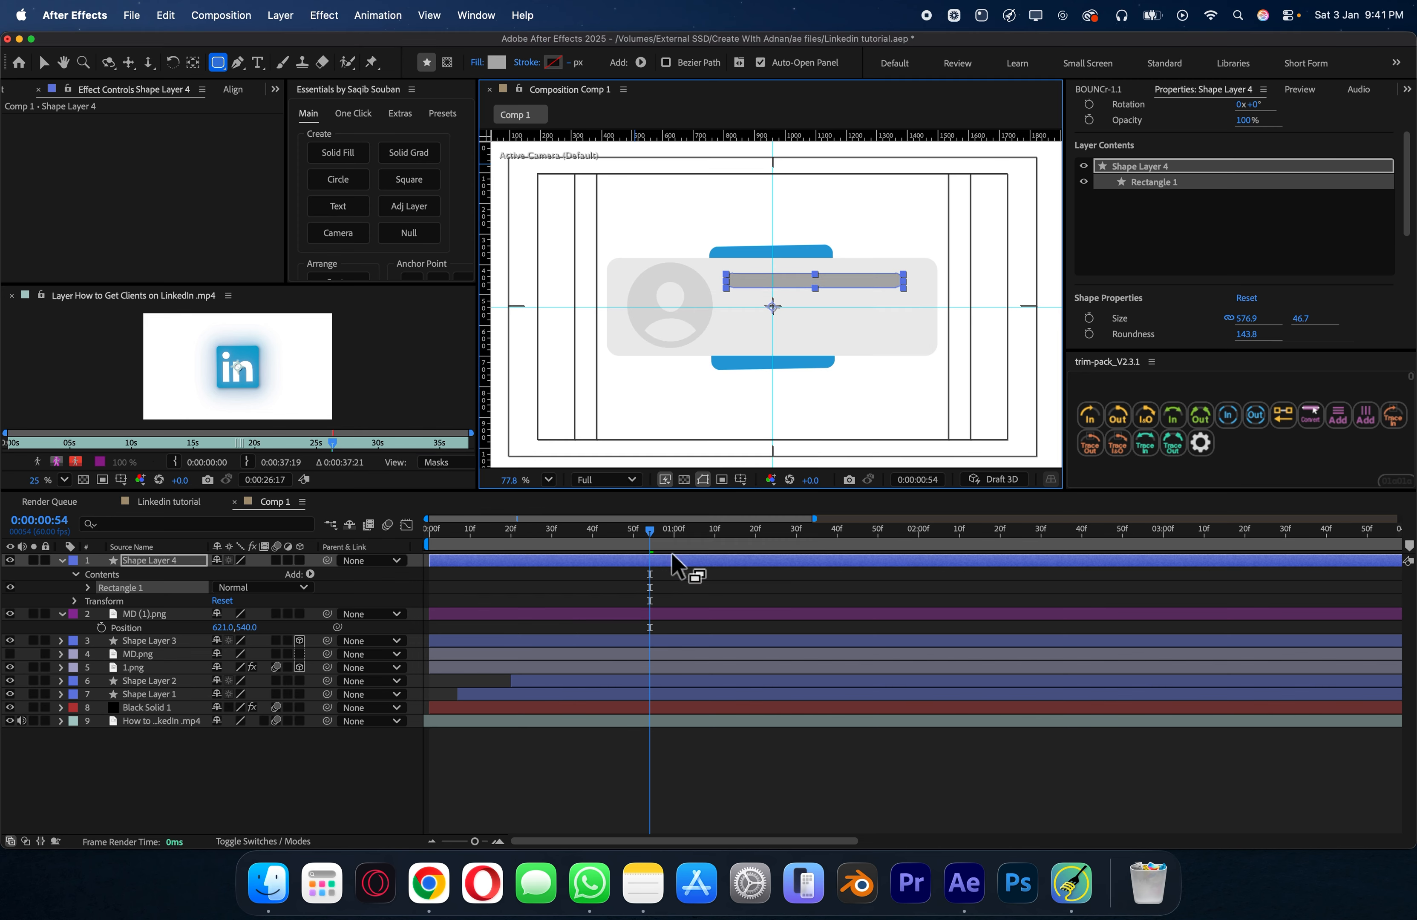
Step: Duplicate the grey bar, unlink its size, reduce the width to about 376, and lower the copy to Y position 600
key(cmd+d)
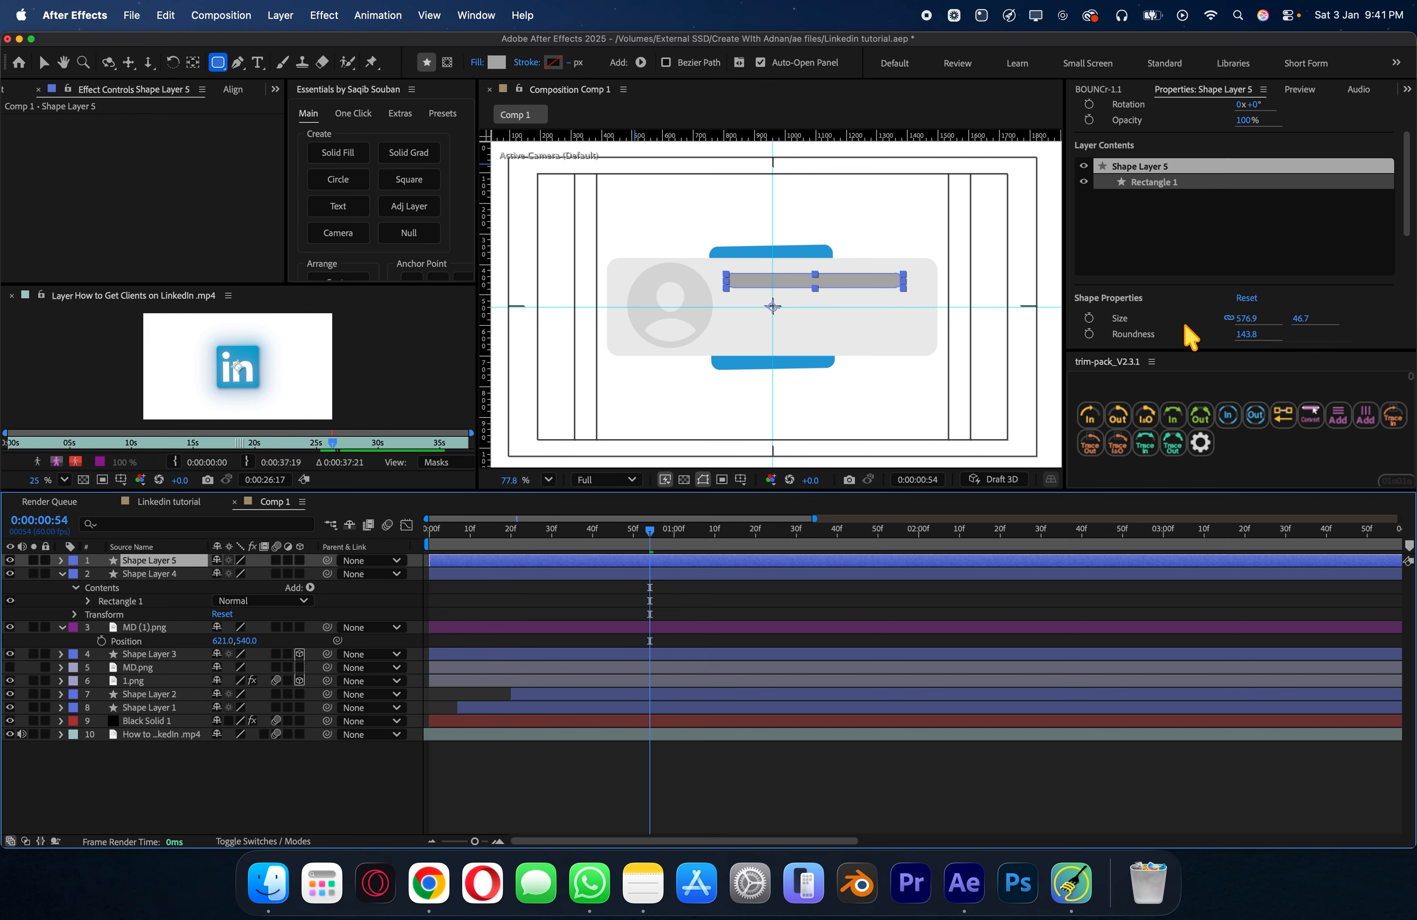
click(1228, 319)
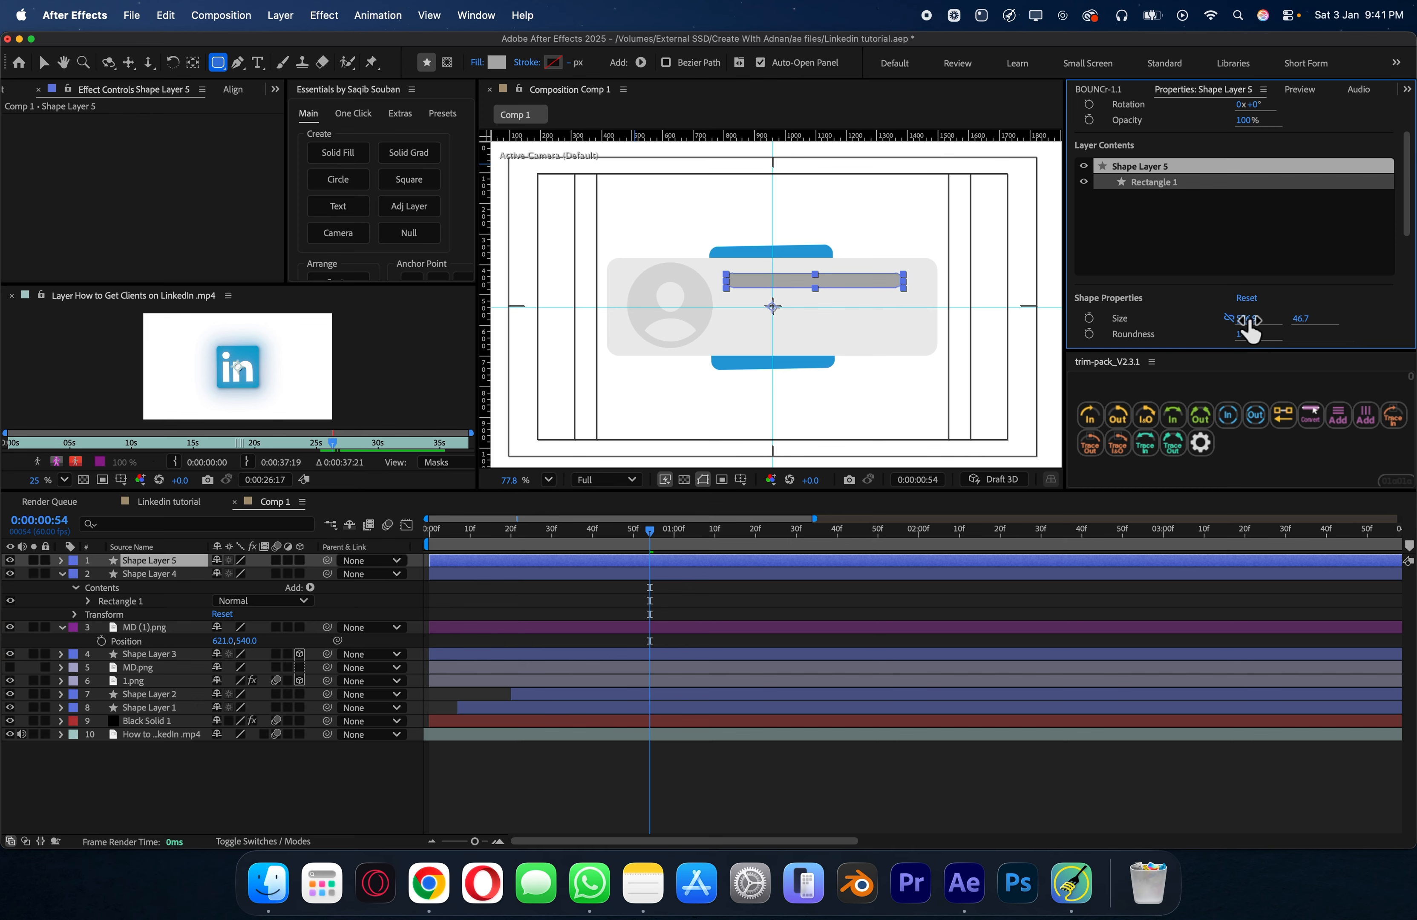
drag(1247, 318, 1098, 331)
key(p)
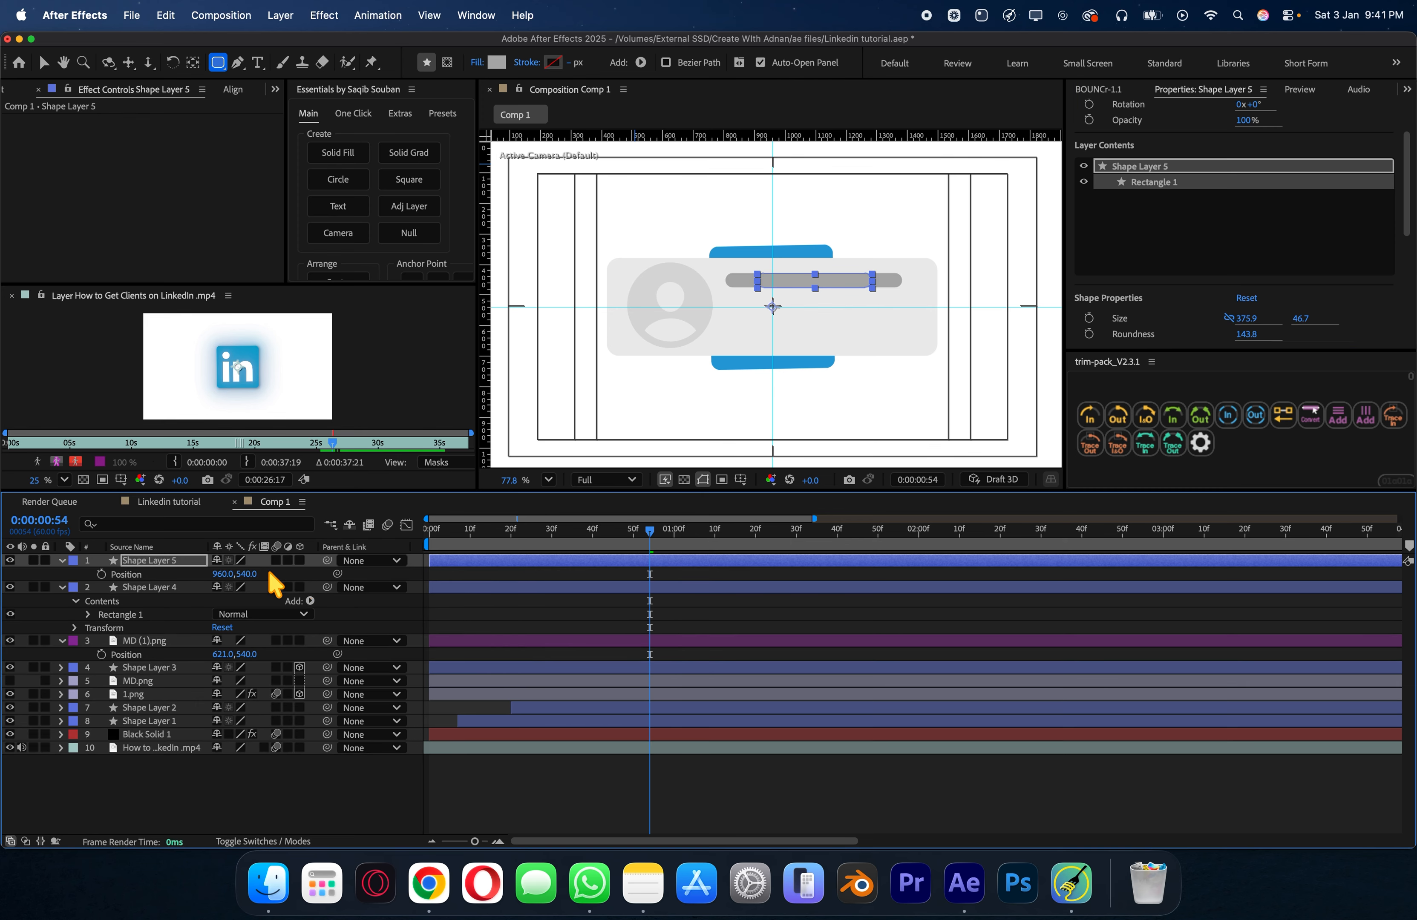
drag(246, 573, 293, 573)
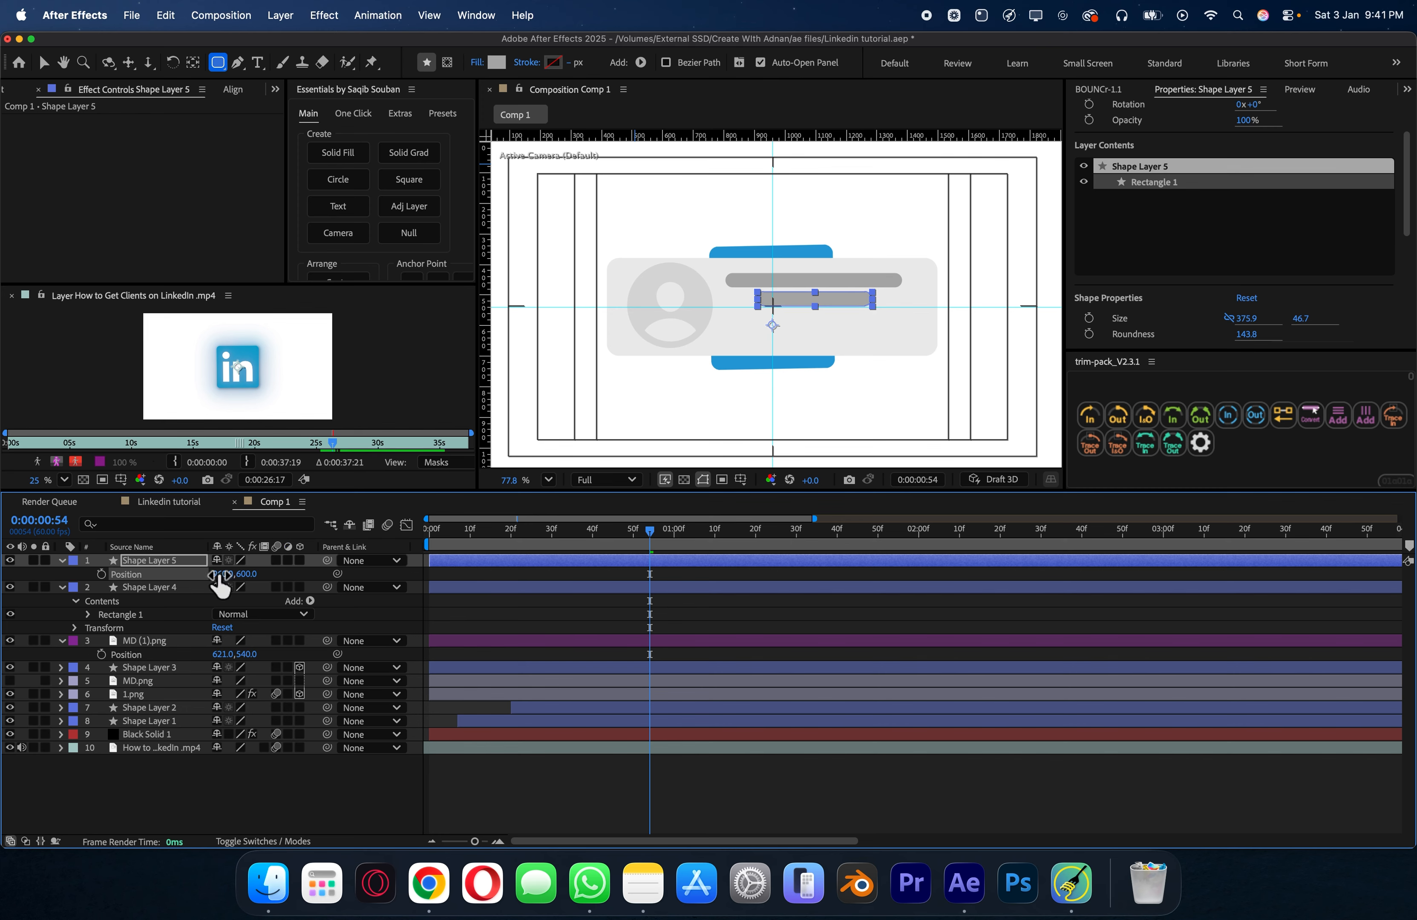
Step: Centre the anchor points of both bars and the avatar layer, and shift the shorter bar to X position 1178
shift+click(152, 640)
super+double_click(193, 63)
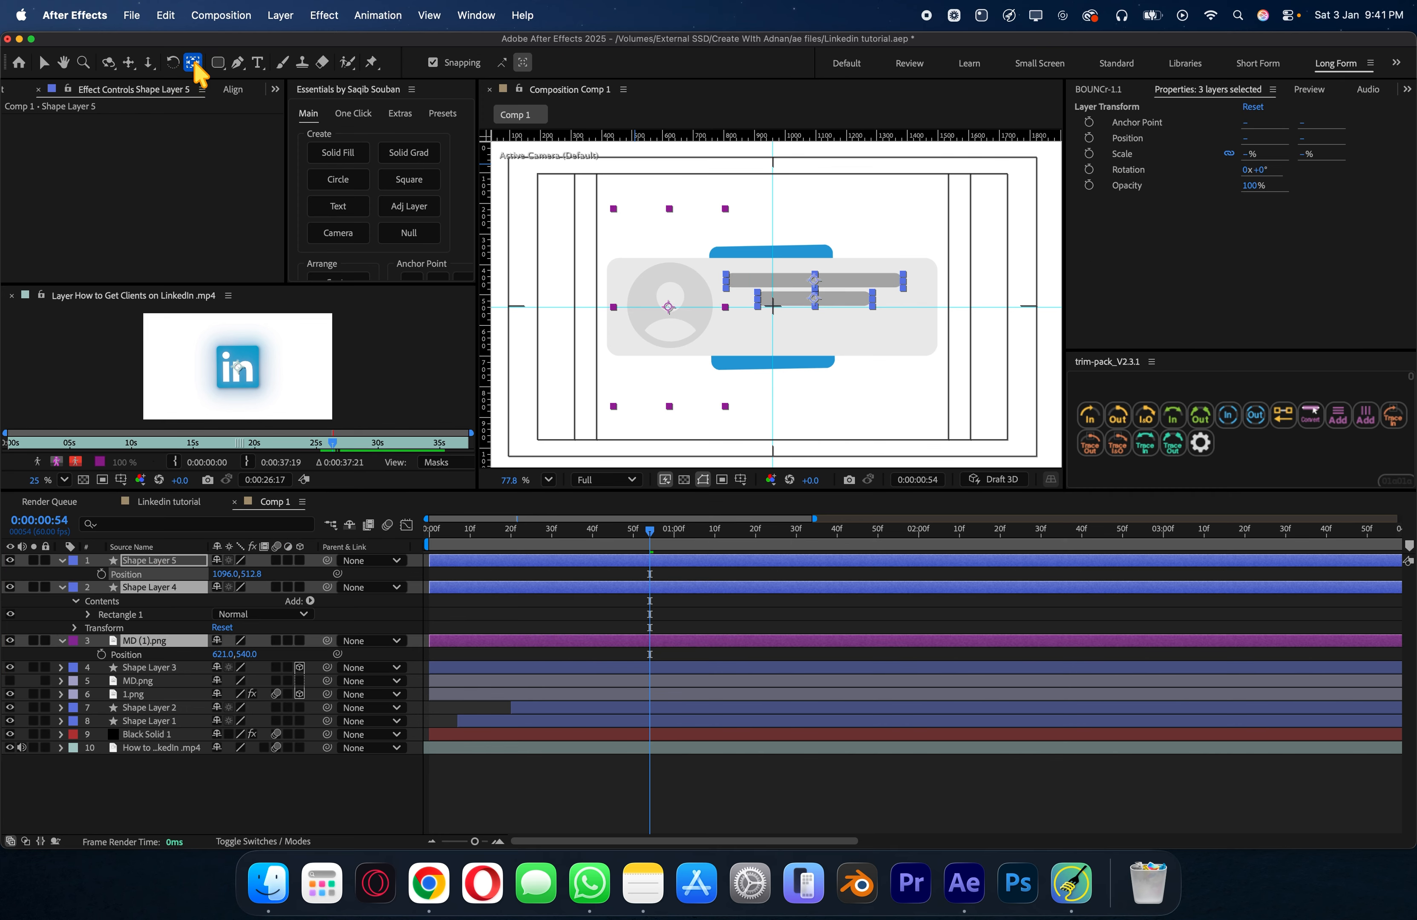
click(687, 609)
key(v)
drag(237, 573, 315, 594)
Step: Duplicate the shorter bar, reduce the copy's width to about 183, and move it to position 909, 594.8
key(super+d)
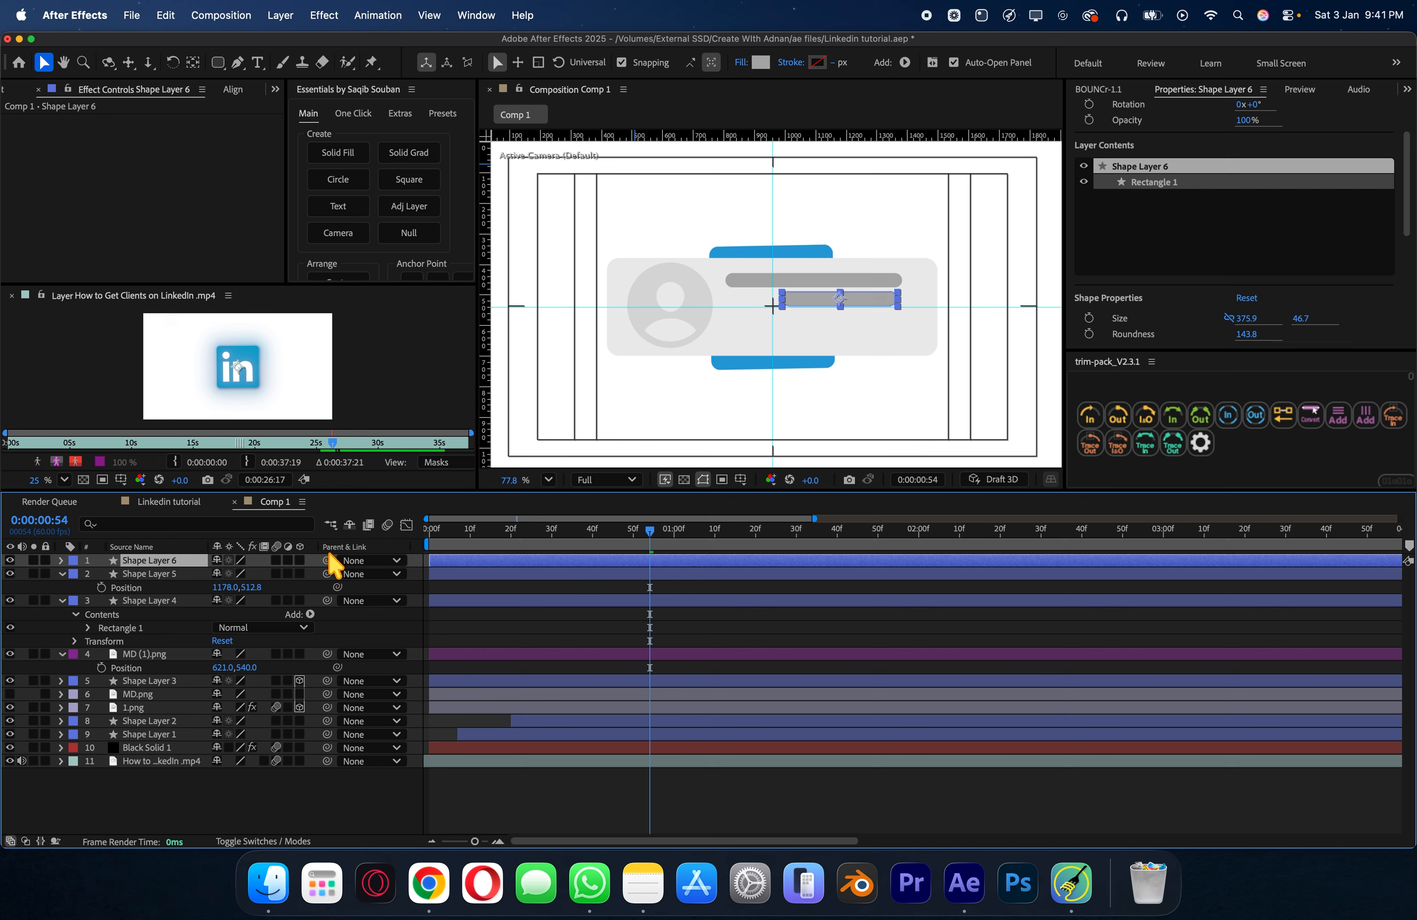
drag(1248, 319, 1129, 365)
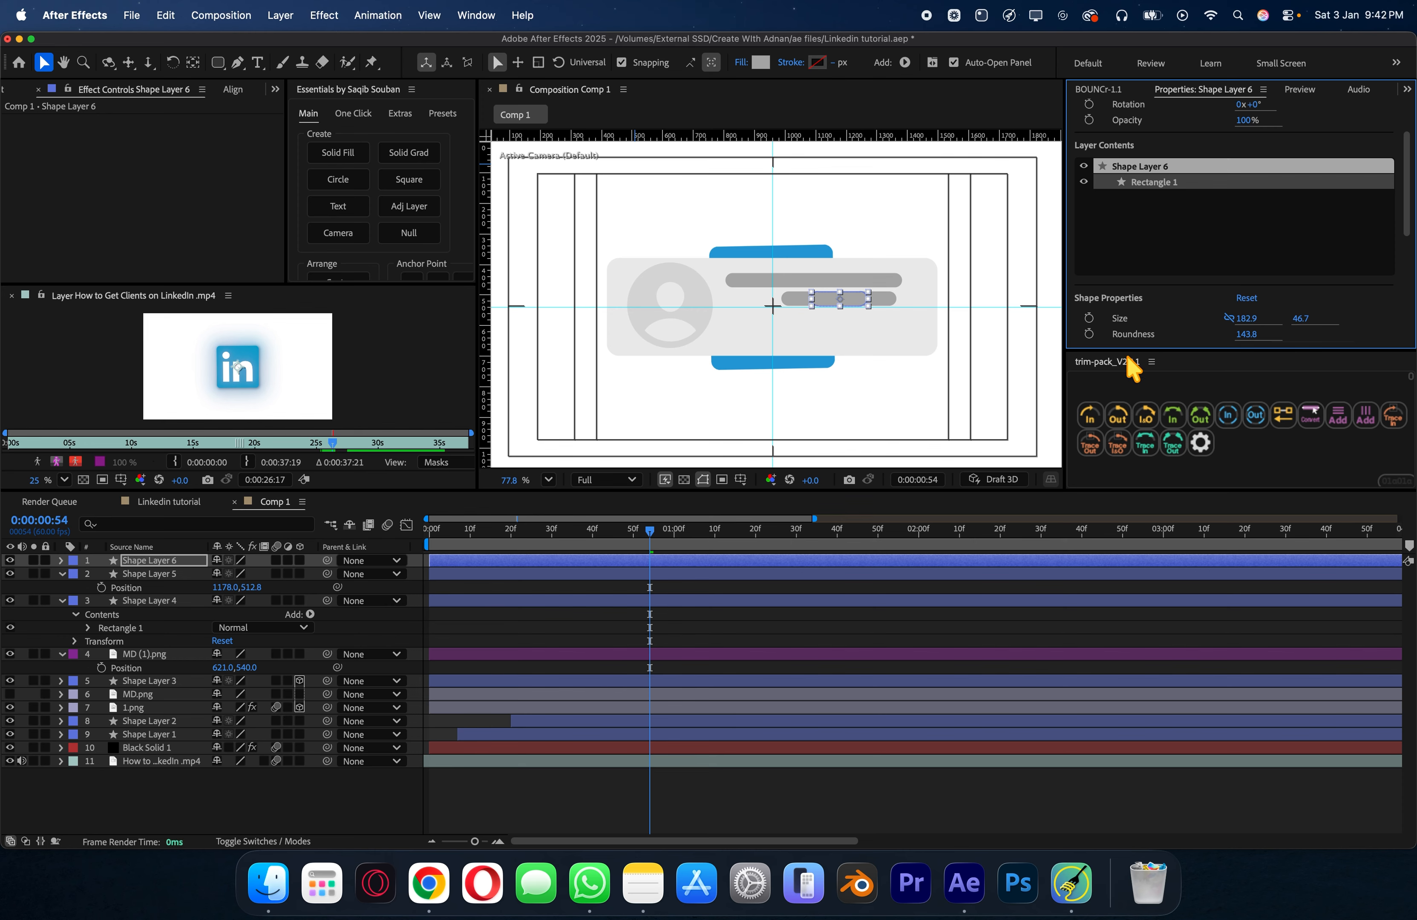
key(p)
drag(226, 575, 307, 572)
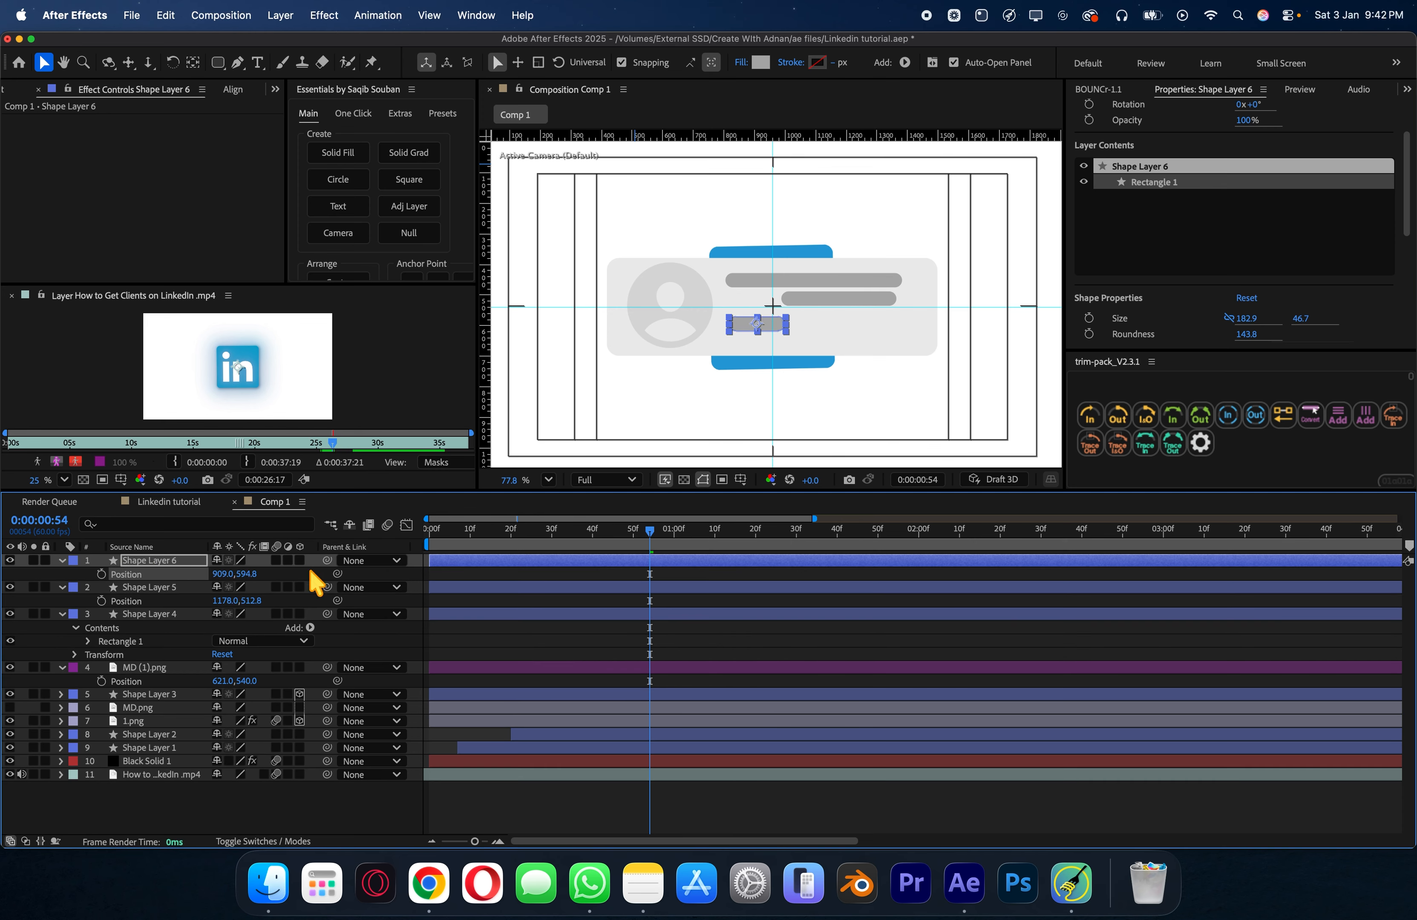
Step: Collapse all layer properties and enable motion blur on the three bar layers and MD (1).png
key(u)
click(650, 628)
key(u)
key(u)
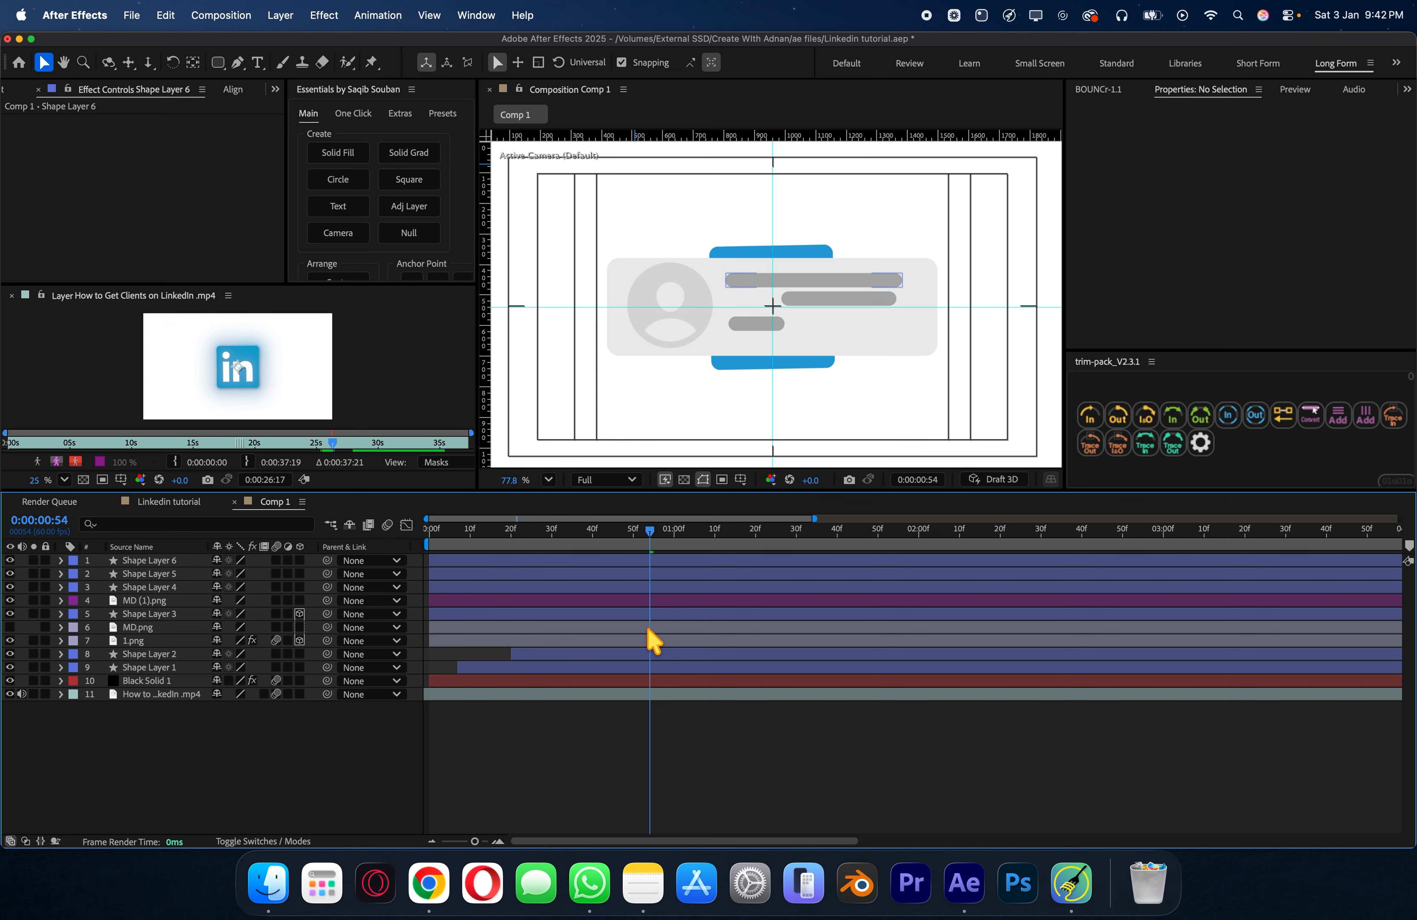
click(173, 562)
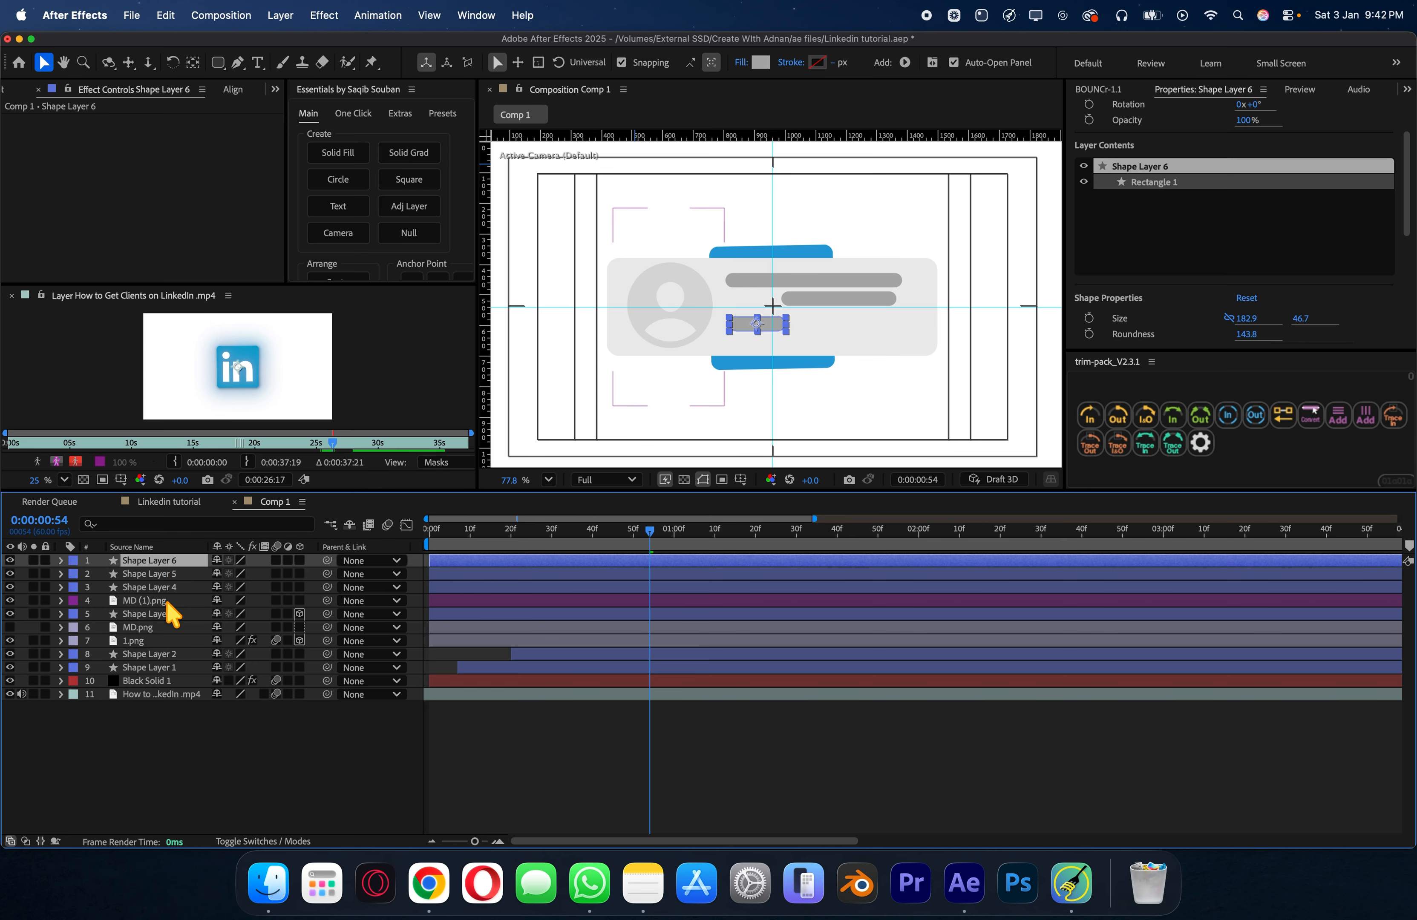
shift+click(170, 601)
click(276, 600)
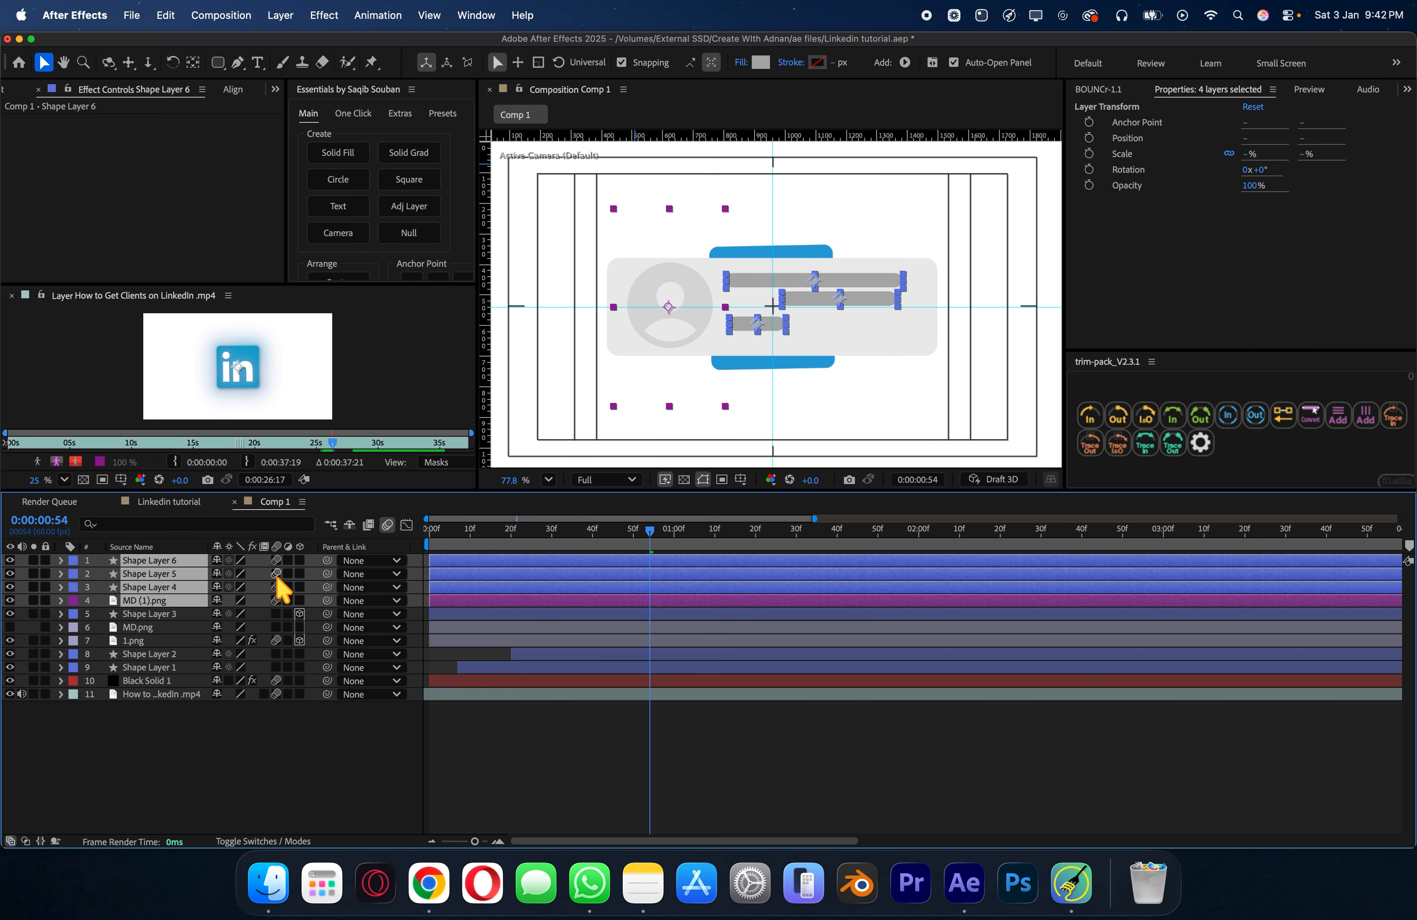
right_click(182, 600)
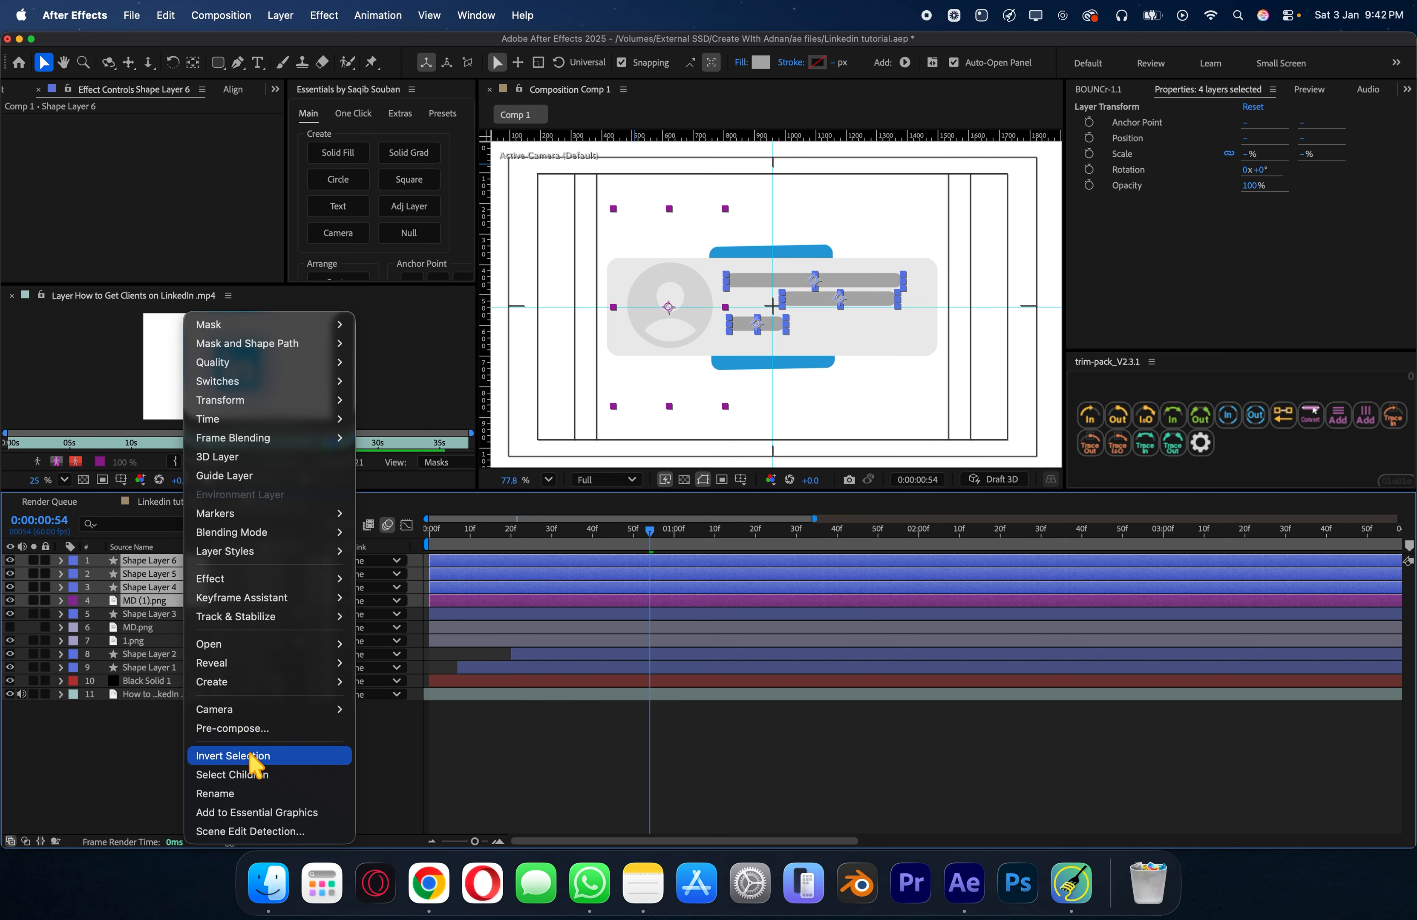
click(260, 727)
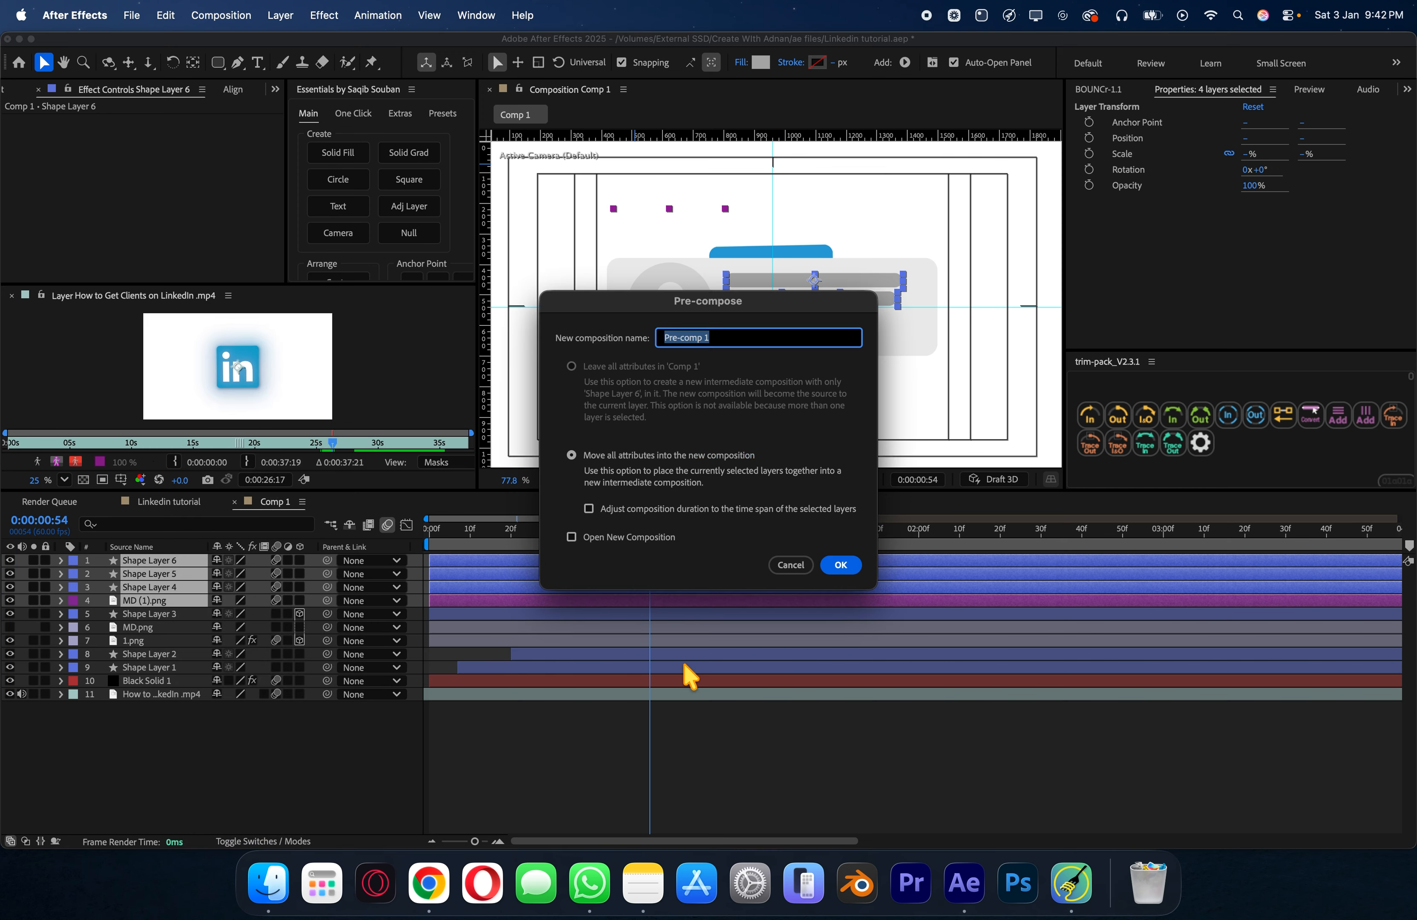
click(840, 565)
key(s)
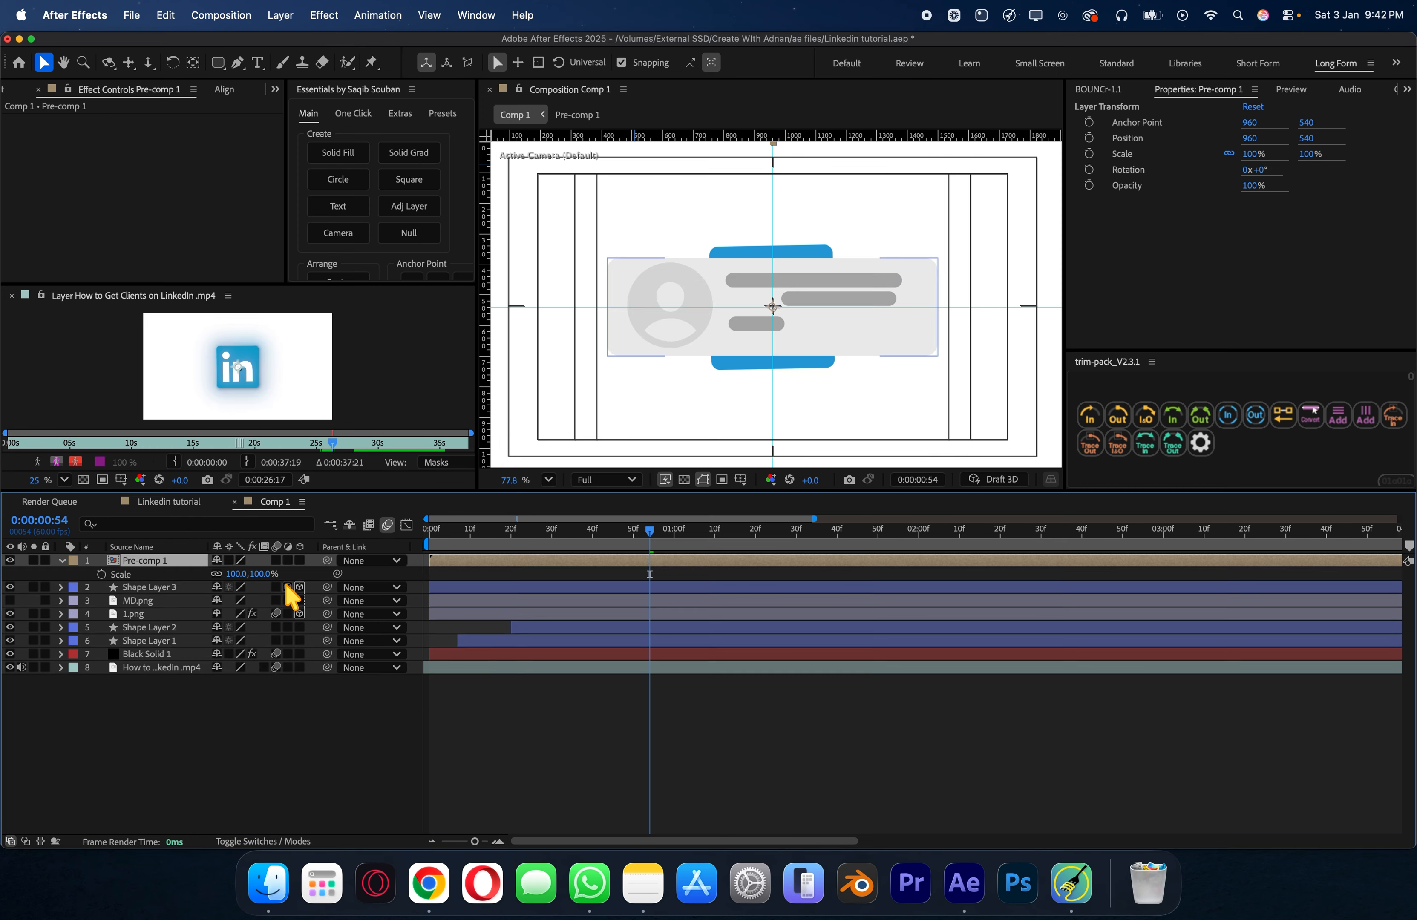
drag(281, 575, 249, 577)
key(super+z)
key(super+z)
key(super+z)
Step: Pre-compose the three grey bars, the avatar and the card background together as Pre-comp 1
shift+click(149, 616)
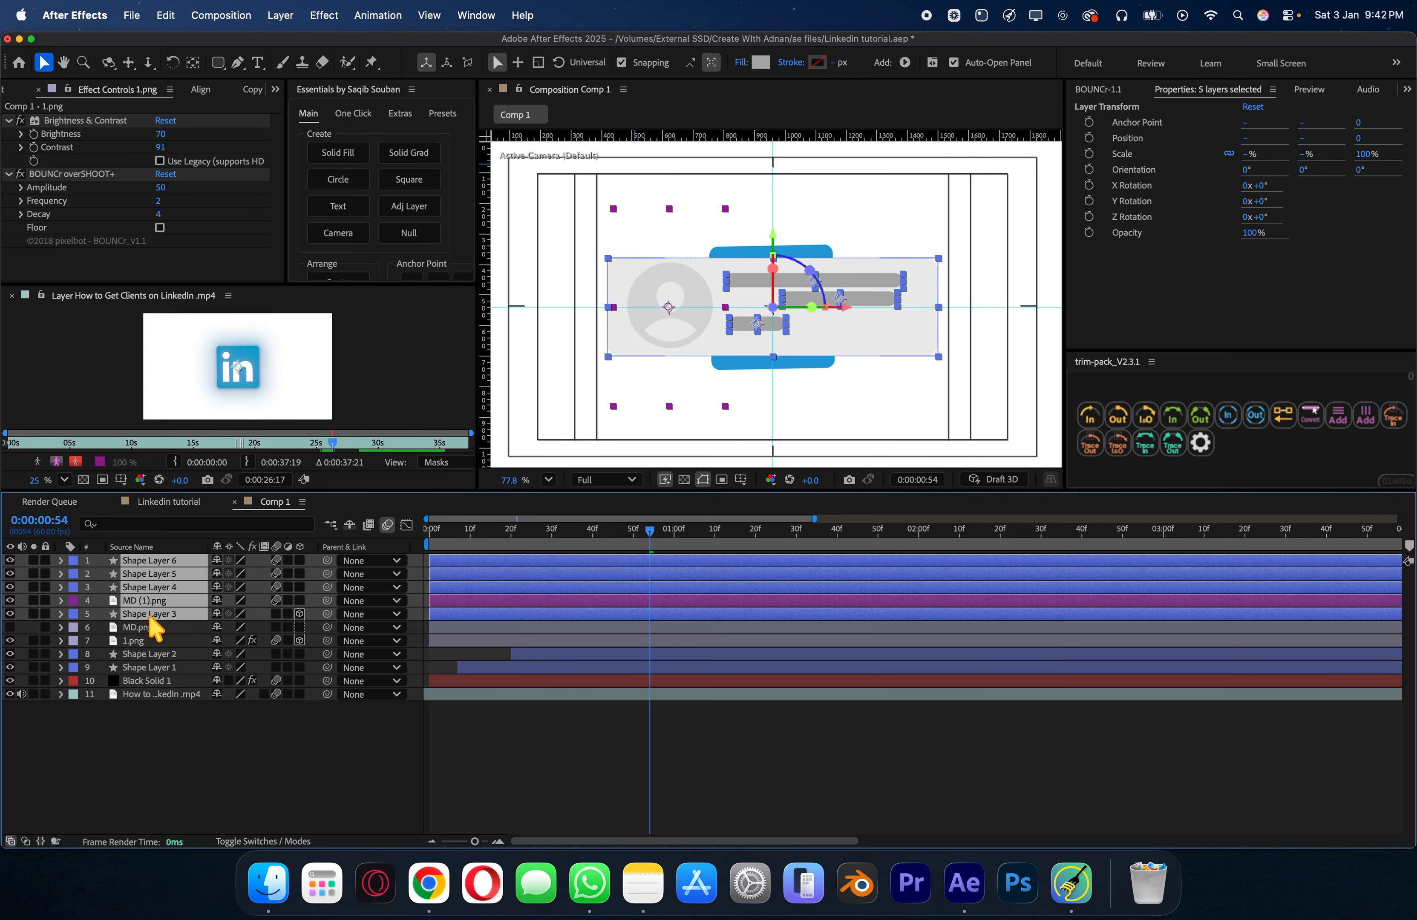
right_click(149, 616)
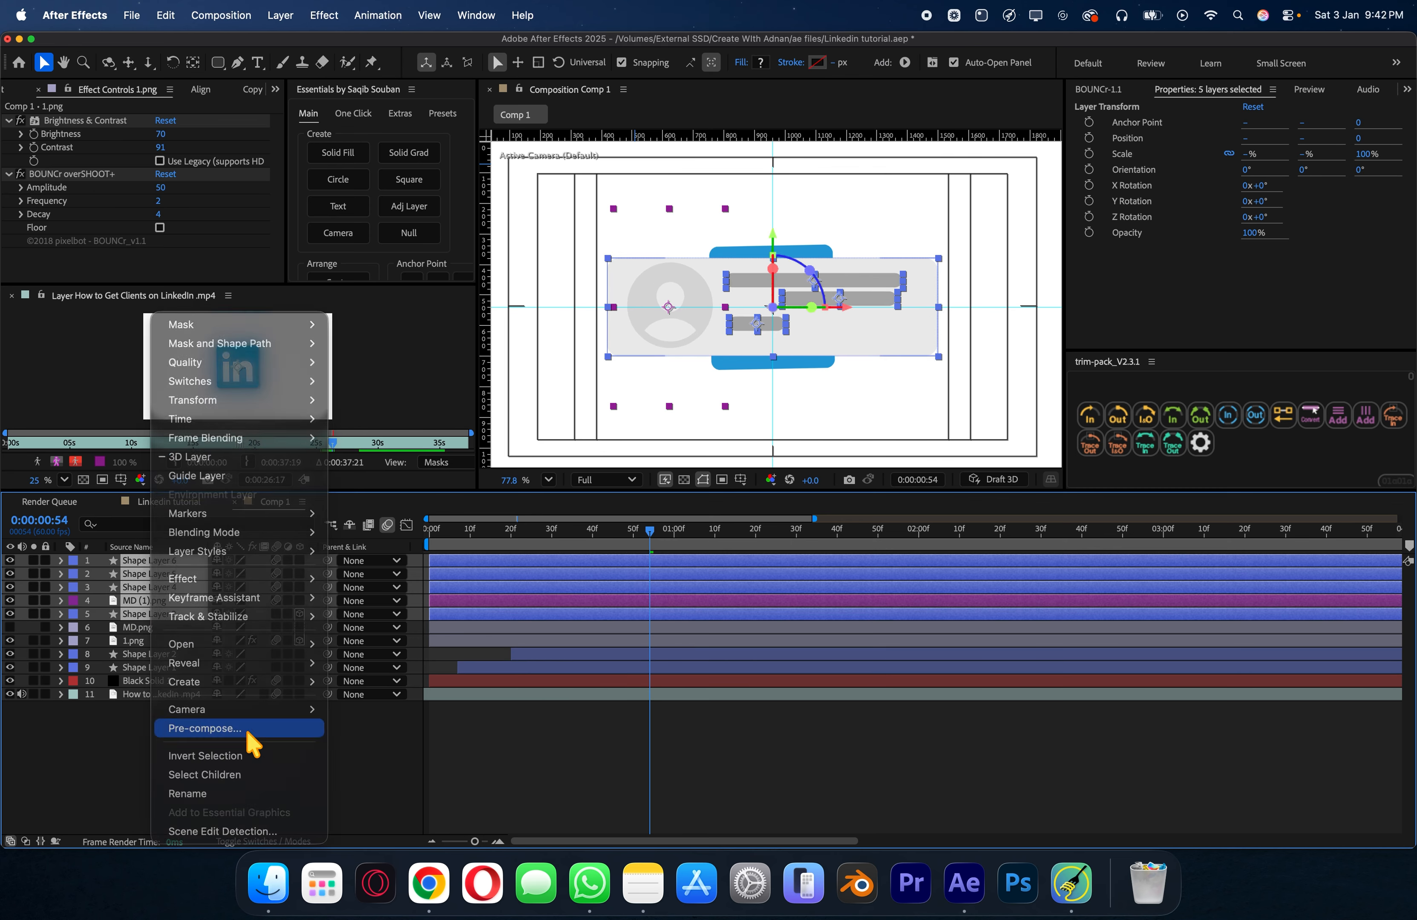
click(257, 732)
click(840, 564)
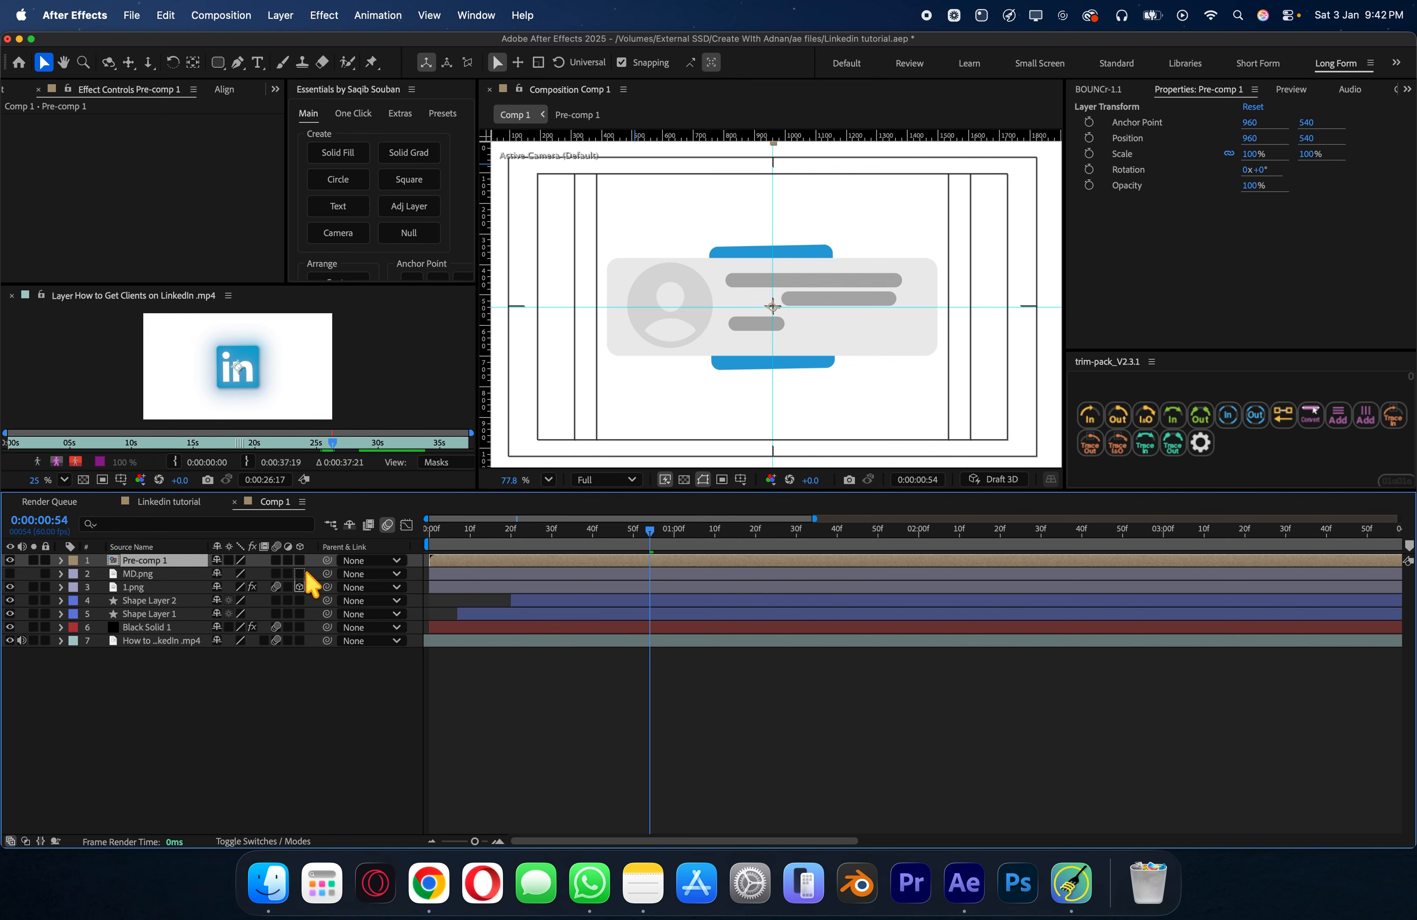
Step: Scale Pre-comp 1 to 33.3% and place it beneath Shape Layer 1 in the layer order
key(s)
drag(278, 575, 210, 574)
drag(662, 532, 761, 545)
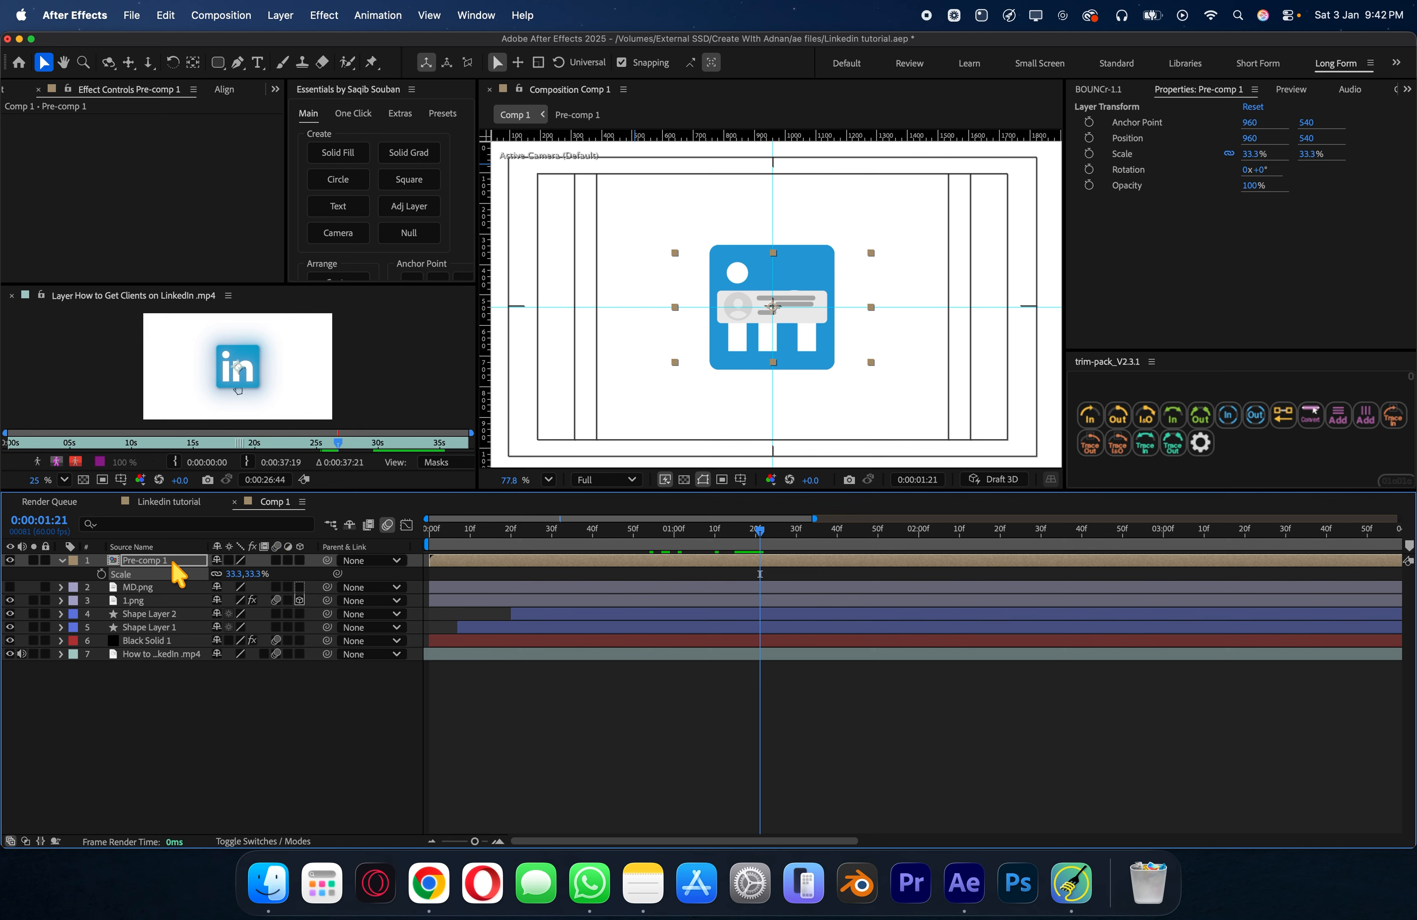
drag(174, 564, 190, 649)
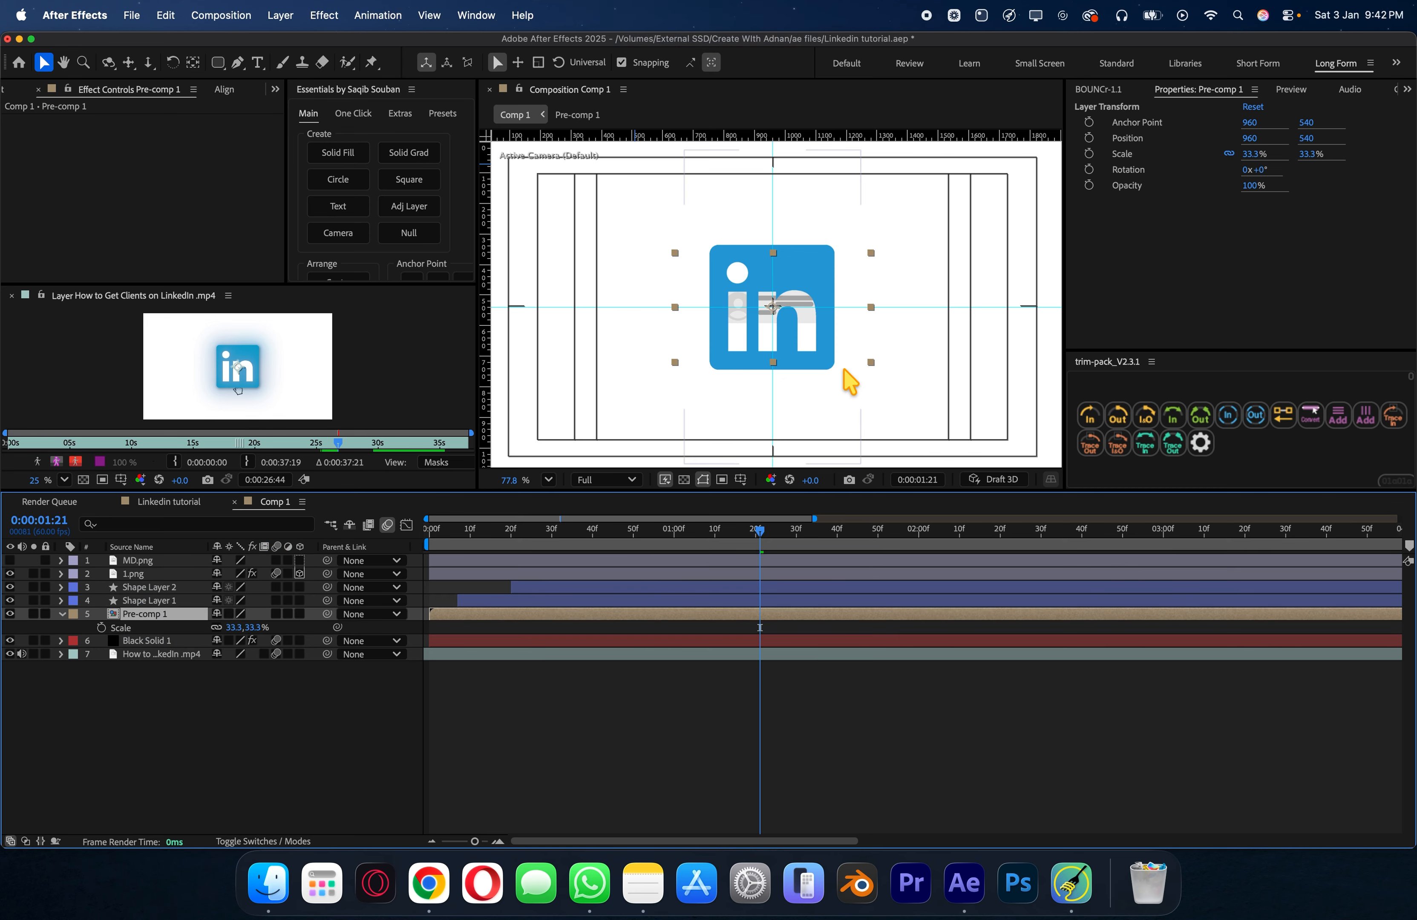
Step: Draw a white-filled rectangle of about 348.5 × 331.6 over the logo's letters and place its layer directly beneath 1.png
scroll(761, 318, up, 3)
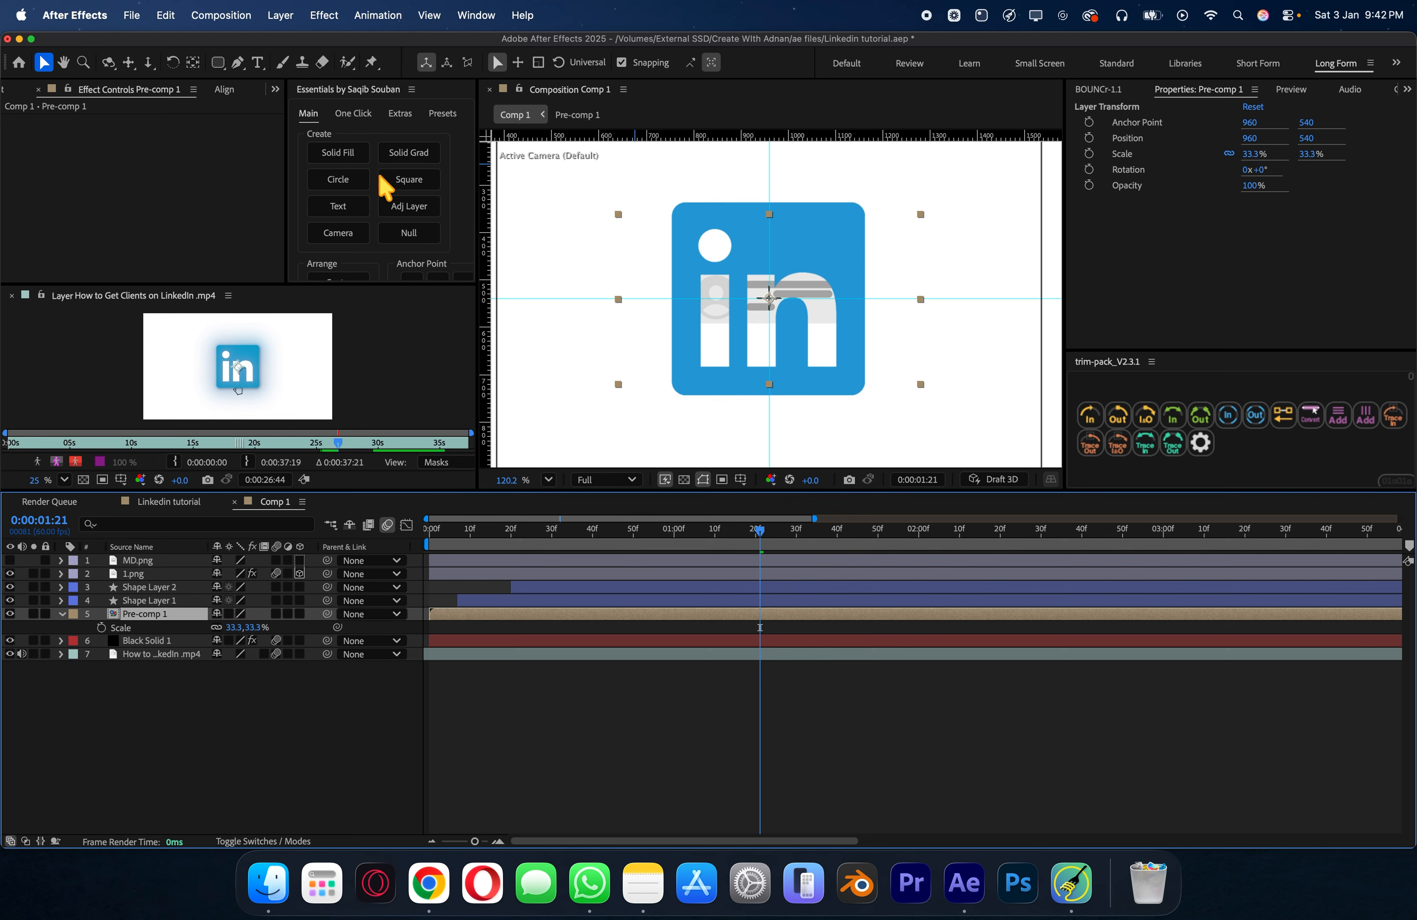
drag(218, 67, 269, 68)
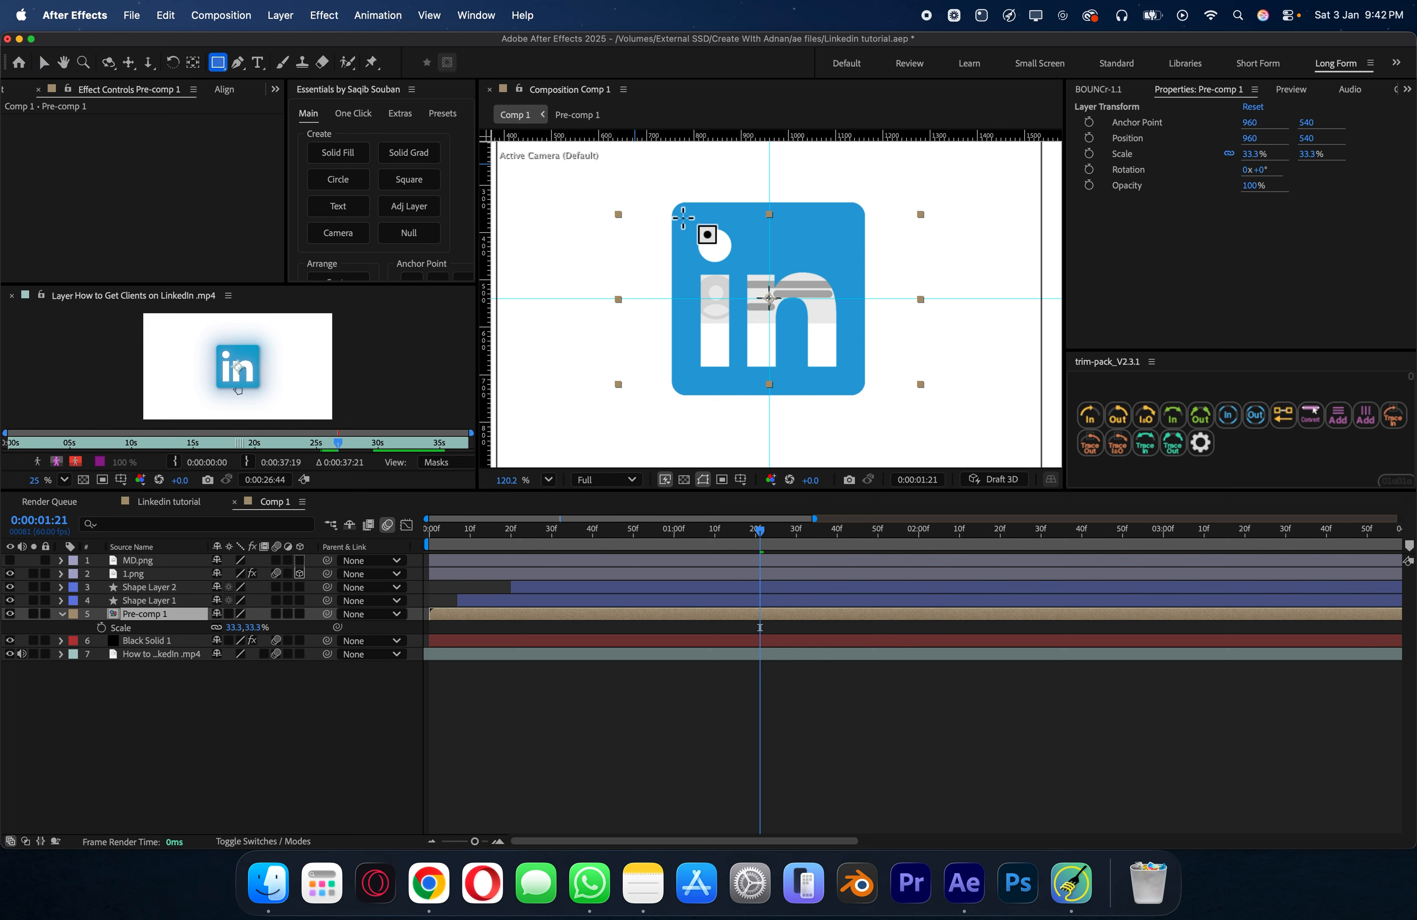
click(593, 729)
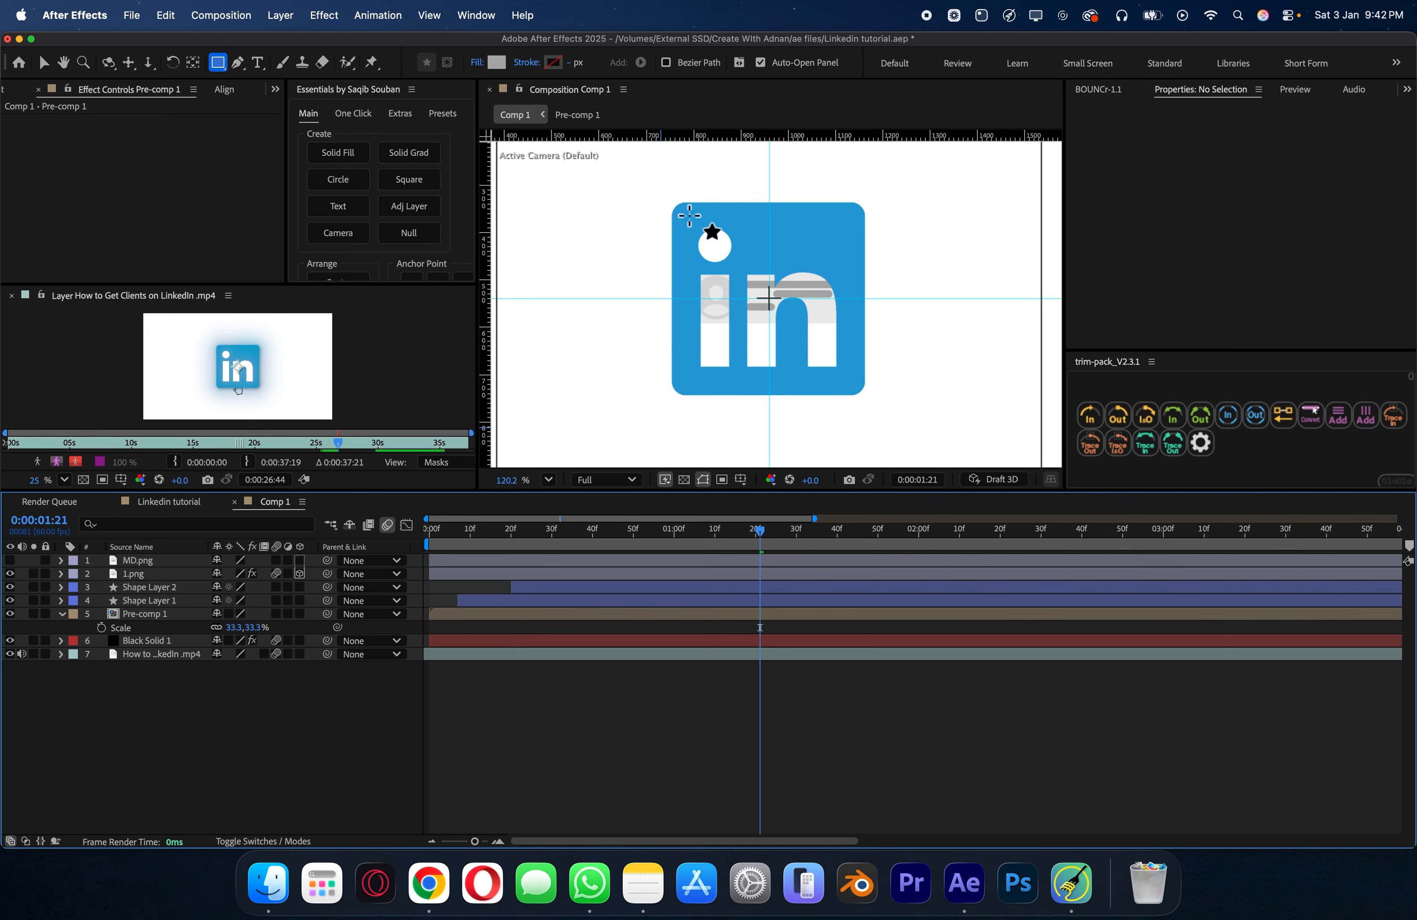
mouse_move(685, 217)
mouse_down()
mouse_move(737, 334)
mouse_move(849, 374)
mouse_up()
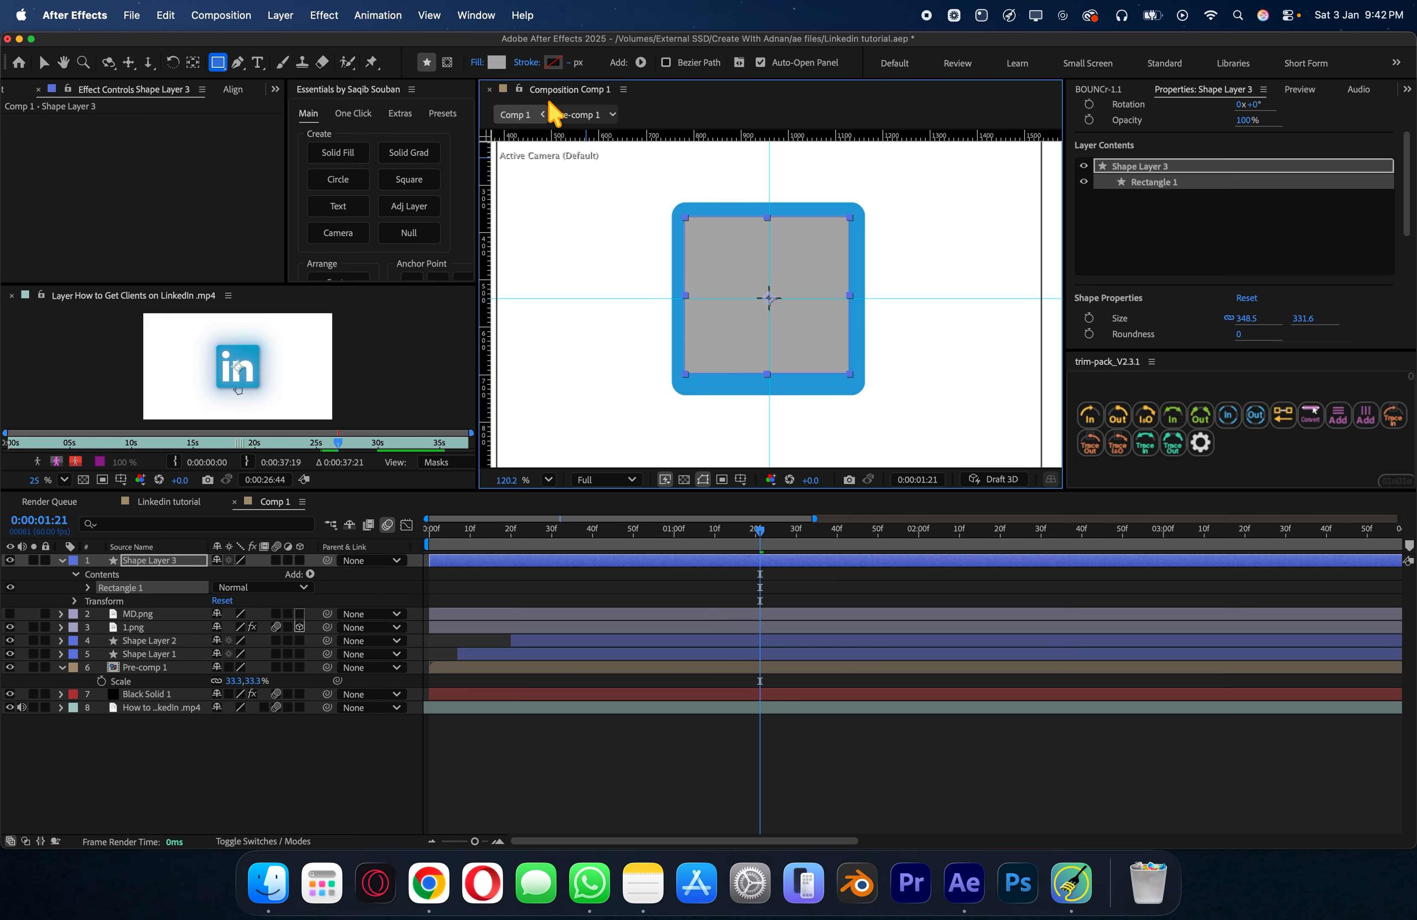
click(504, 65)
drag(573, 387, 447, 310)
click(860, 355)
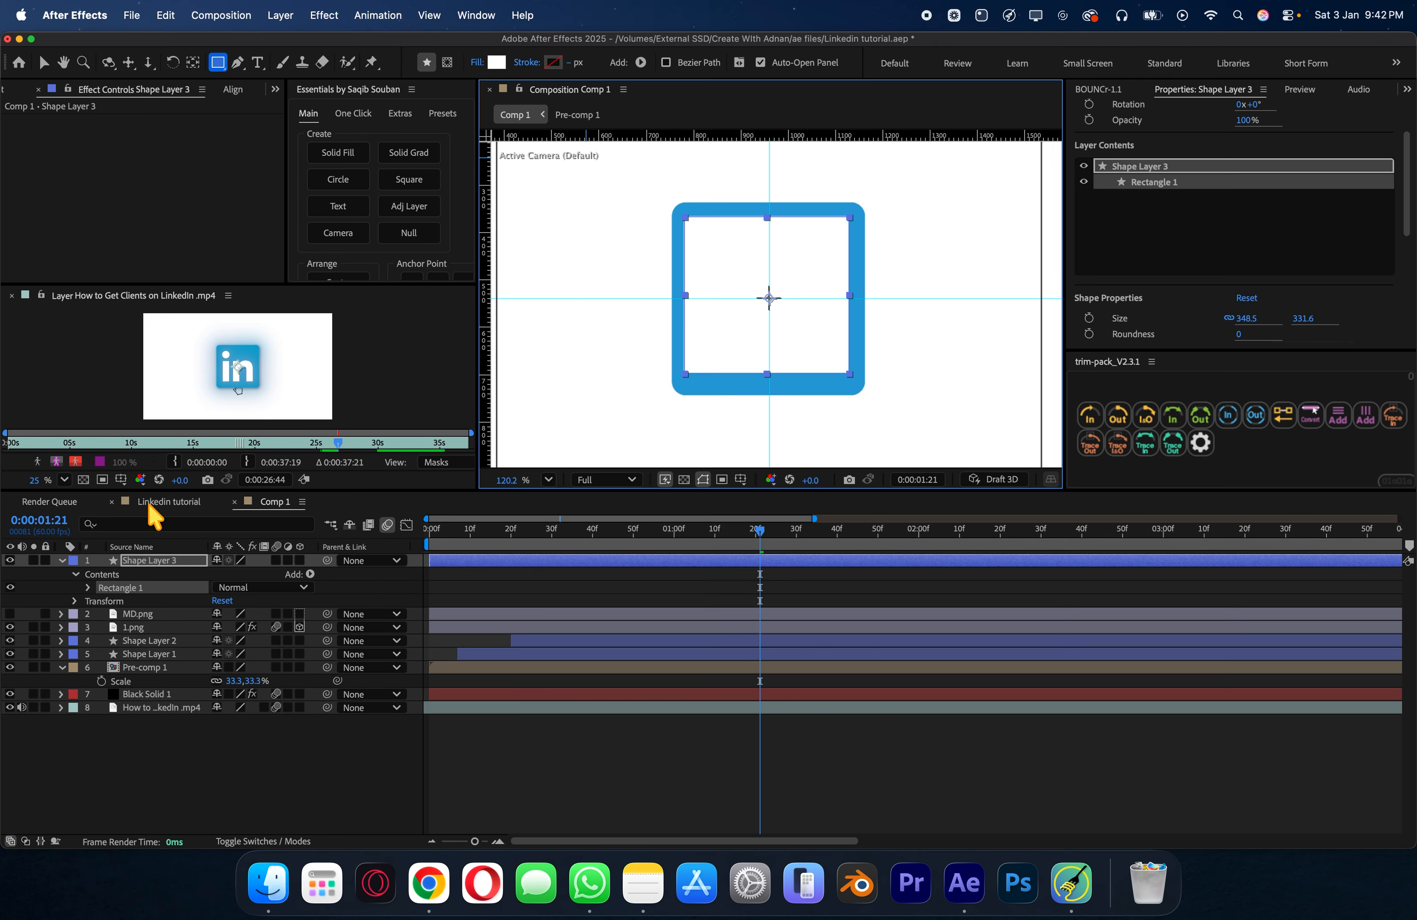
drag(167, 570, 167, 639)
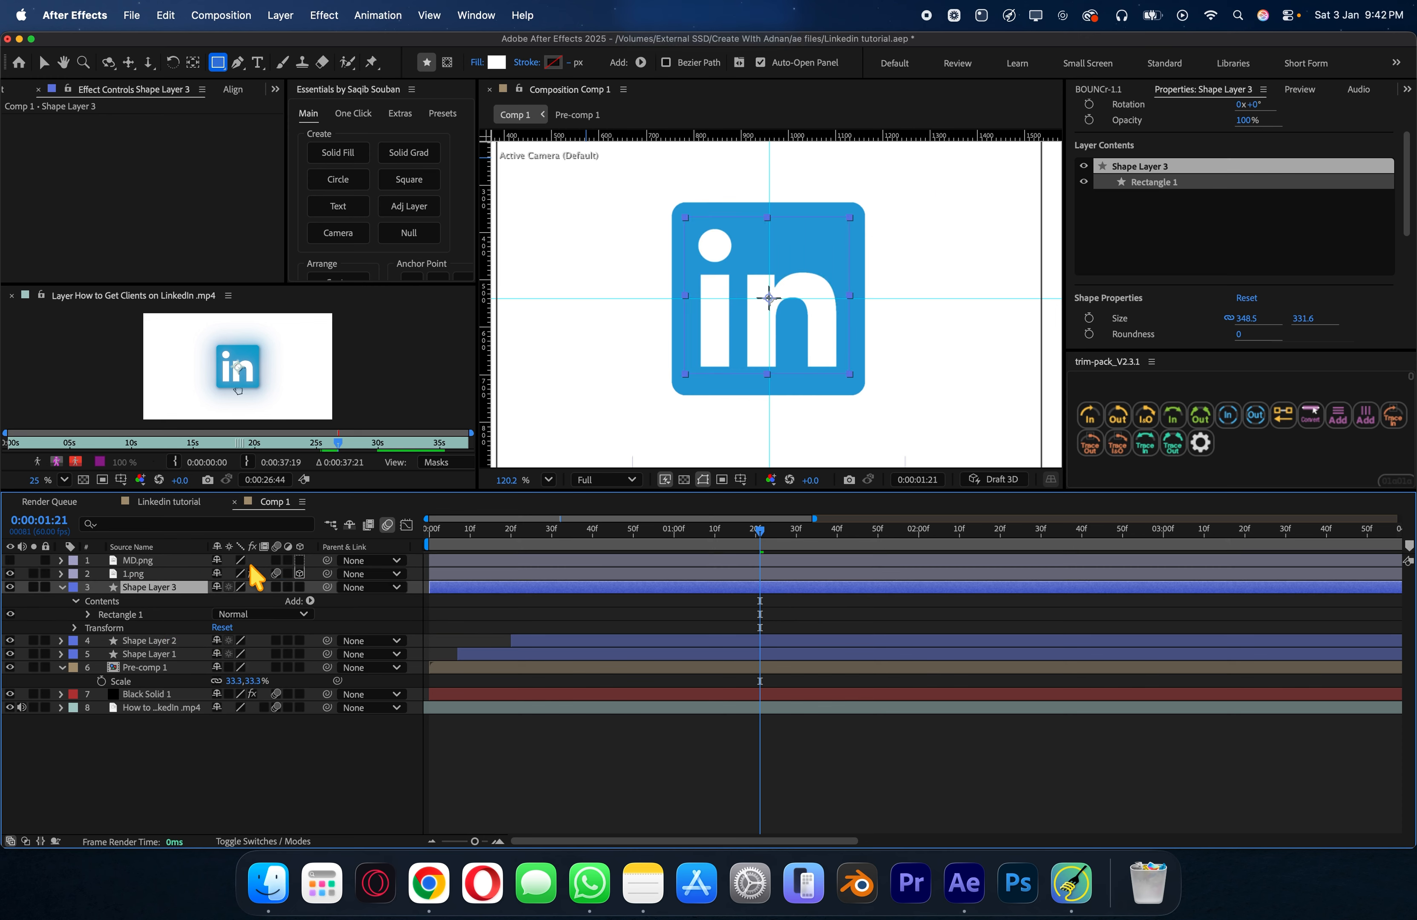
click(61, 587)
Step: Label 1.png and the white rectangle layer orange, make the rectangle 3D and parent it to 1.png
shift+click(152, 574)
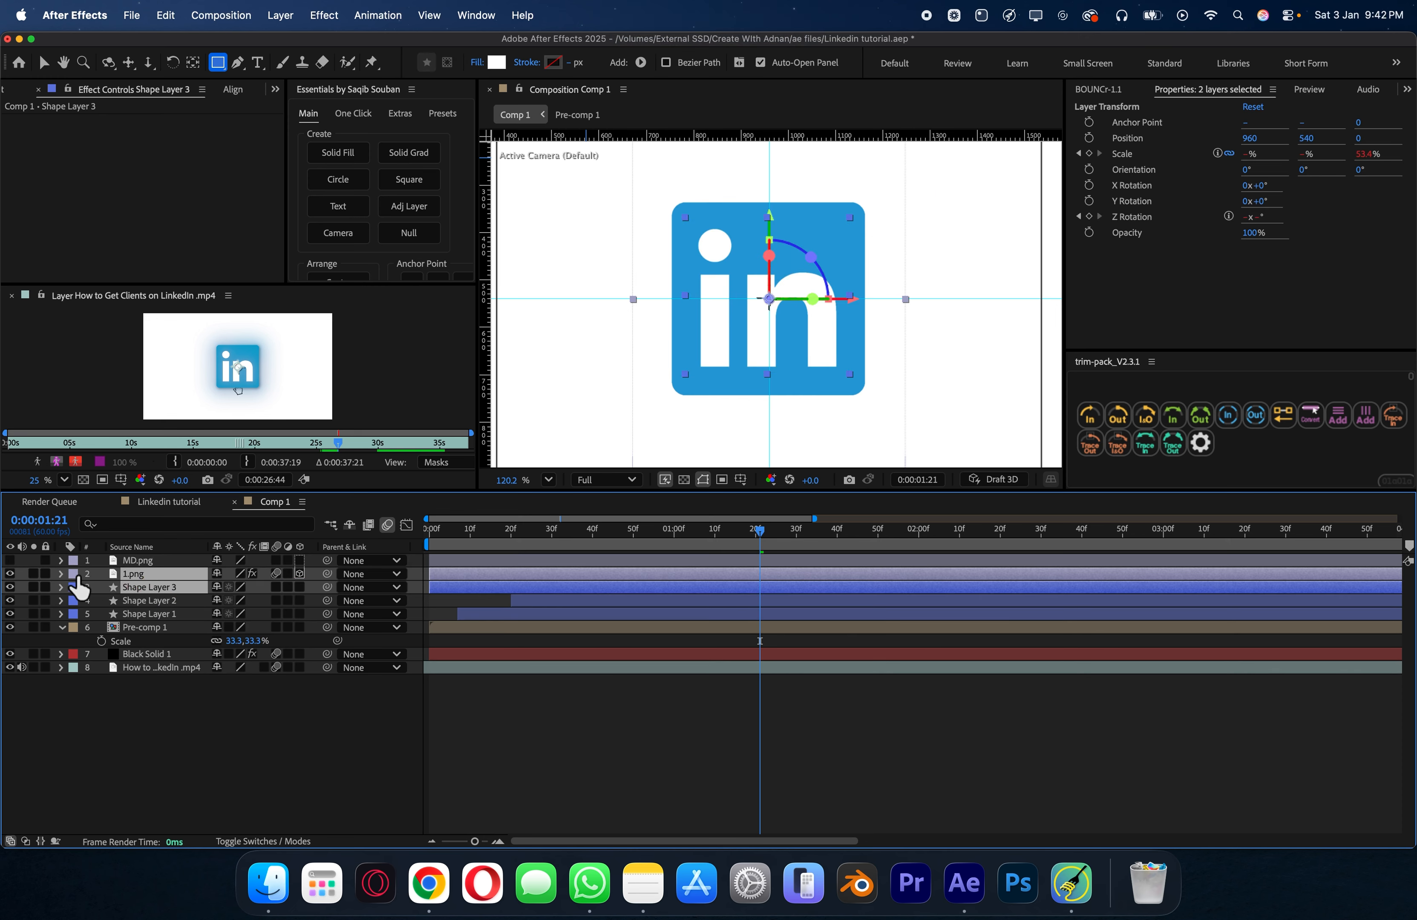
click(73, 573)
click(108, 709)
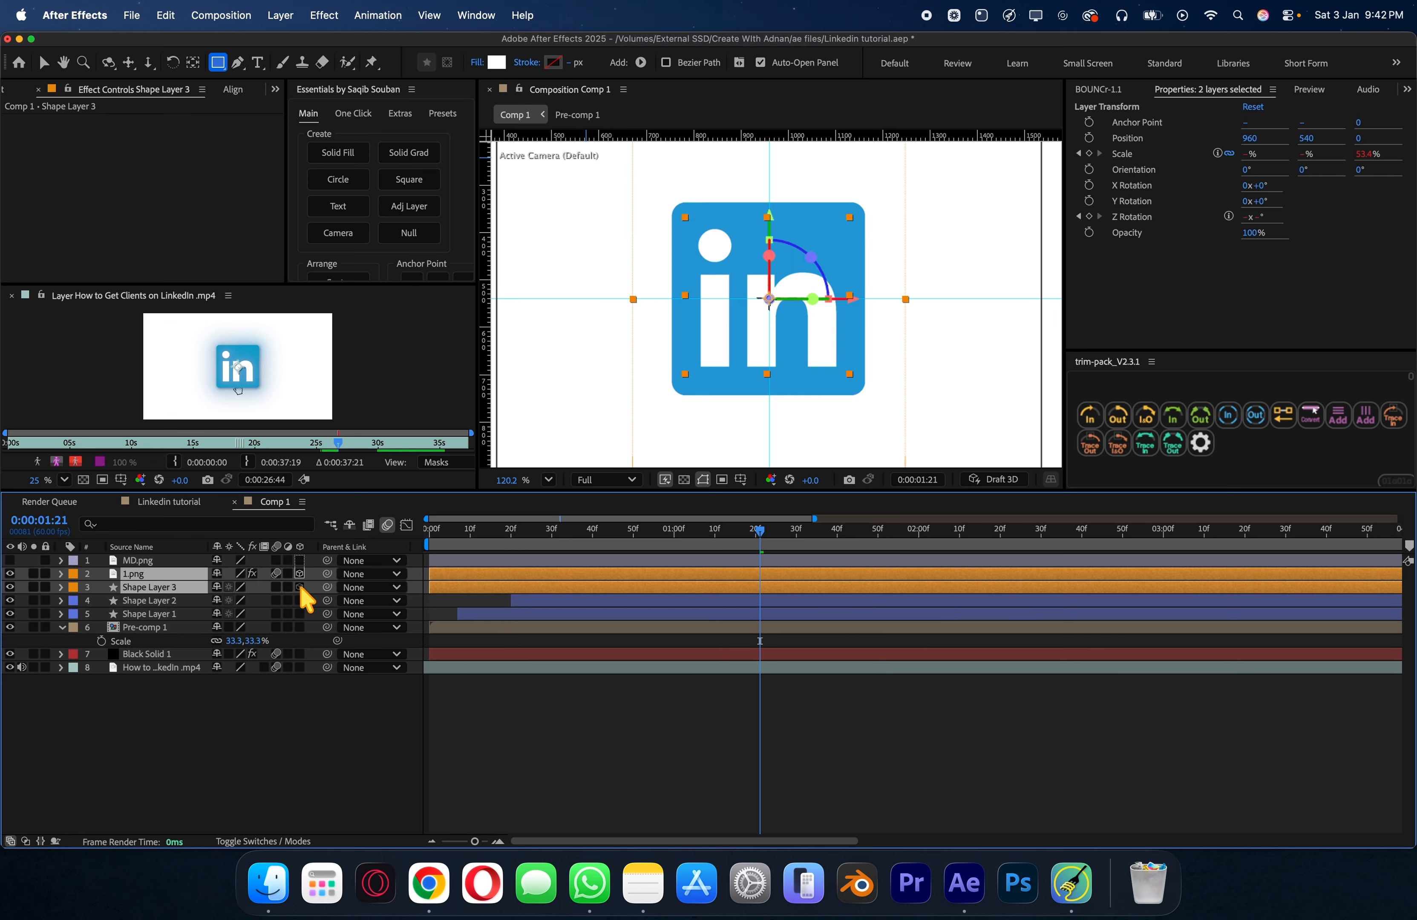
drag(327, 587, 173, 573)
click(559, 733)
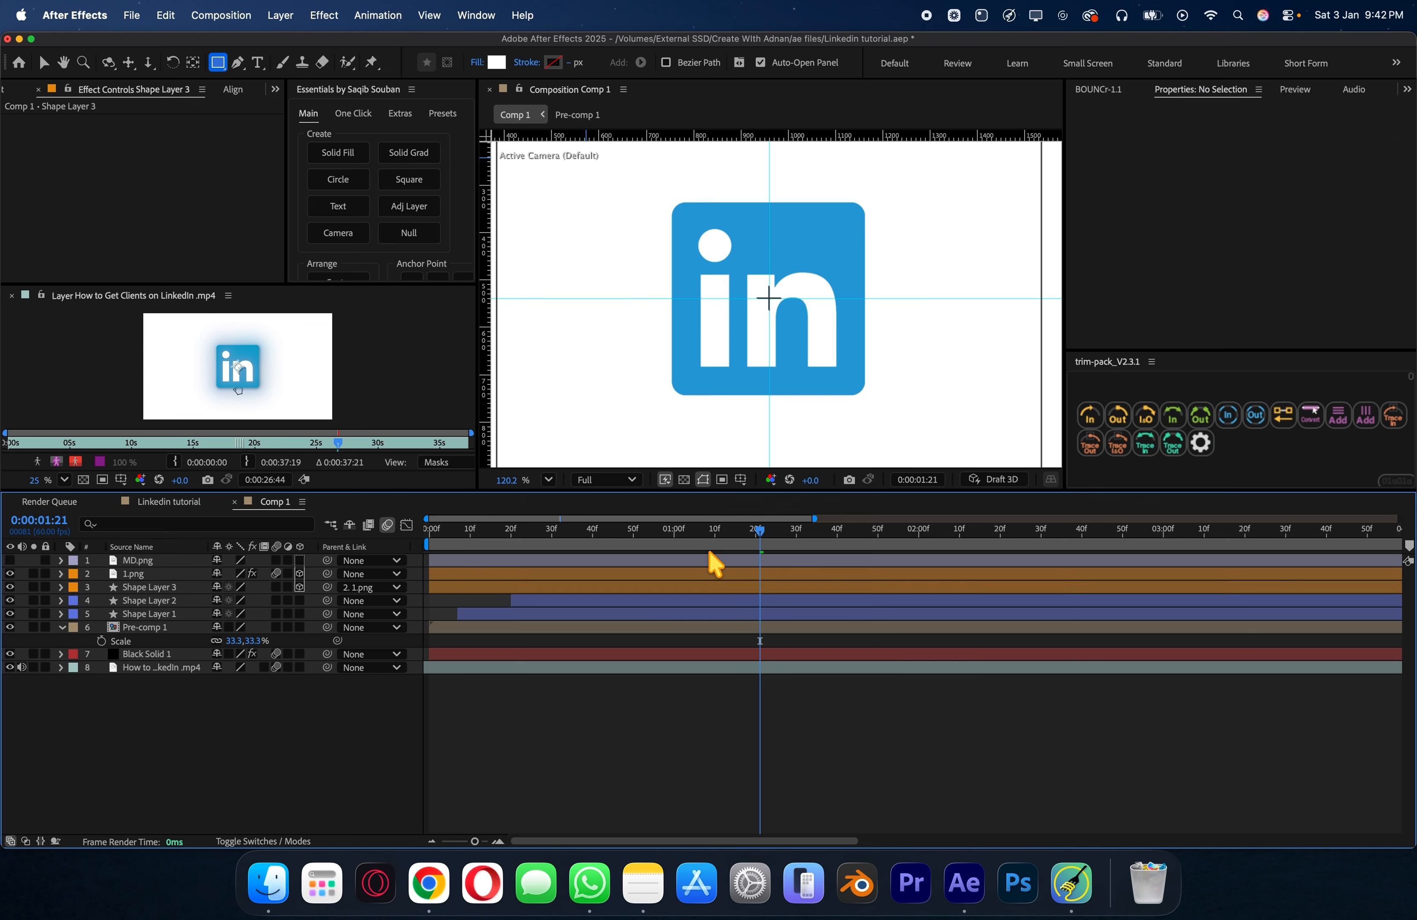
Step: Trim the start of Pre-comp 1 to 0:00:00:46 and fit the composition in the viewer
click(751, 531)
drag(751, 531, 617, 541)
click(627, 629)
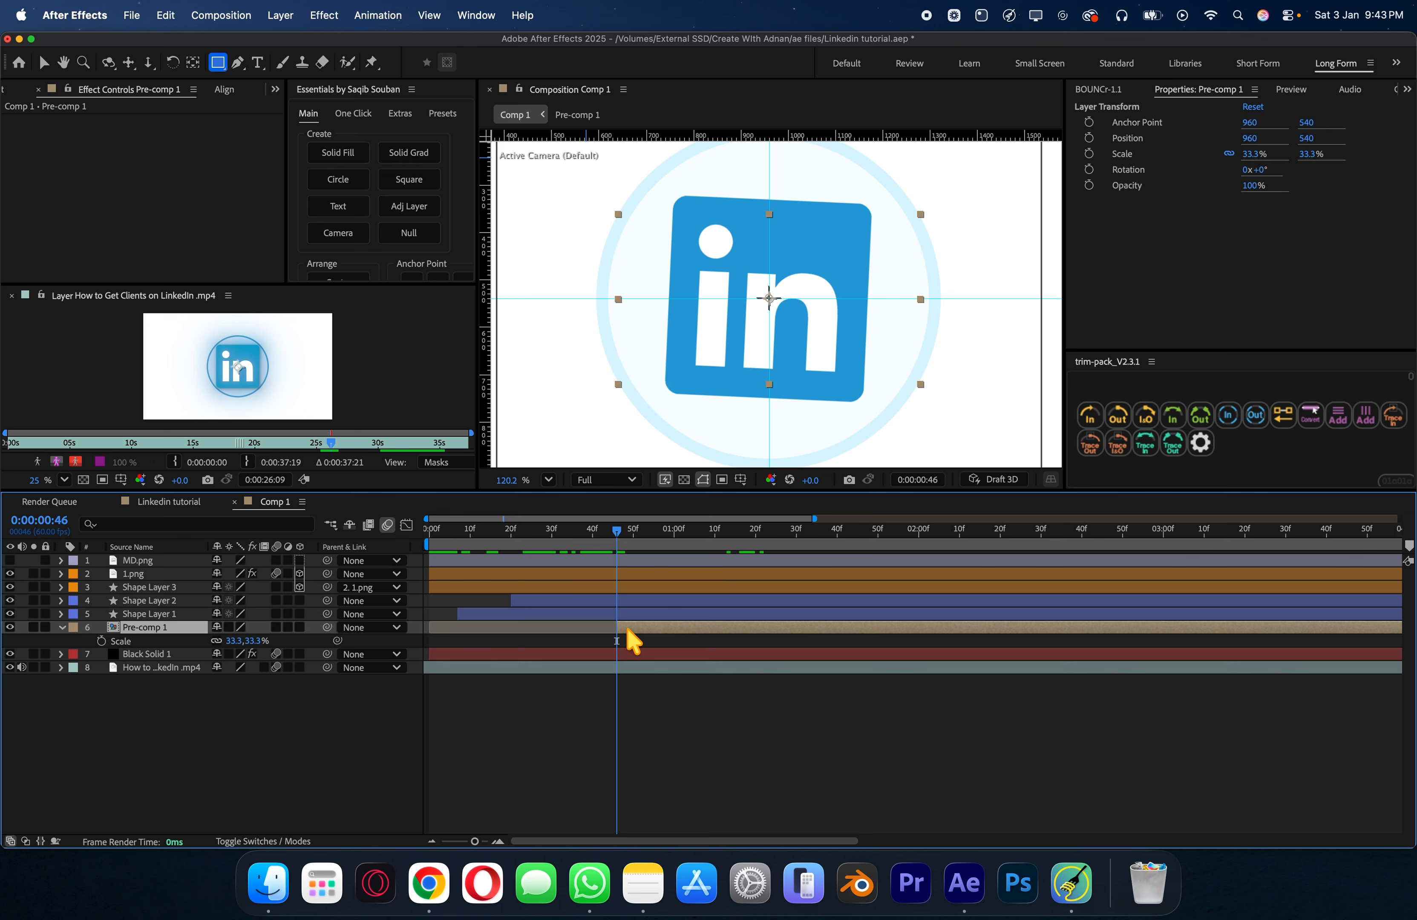
click(548, 480)
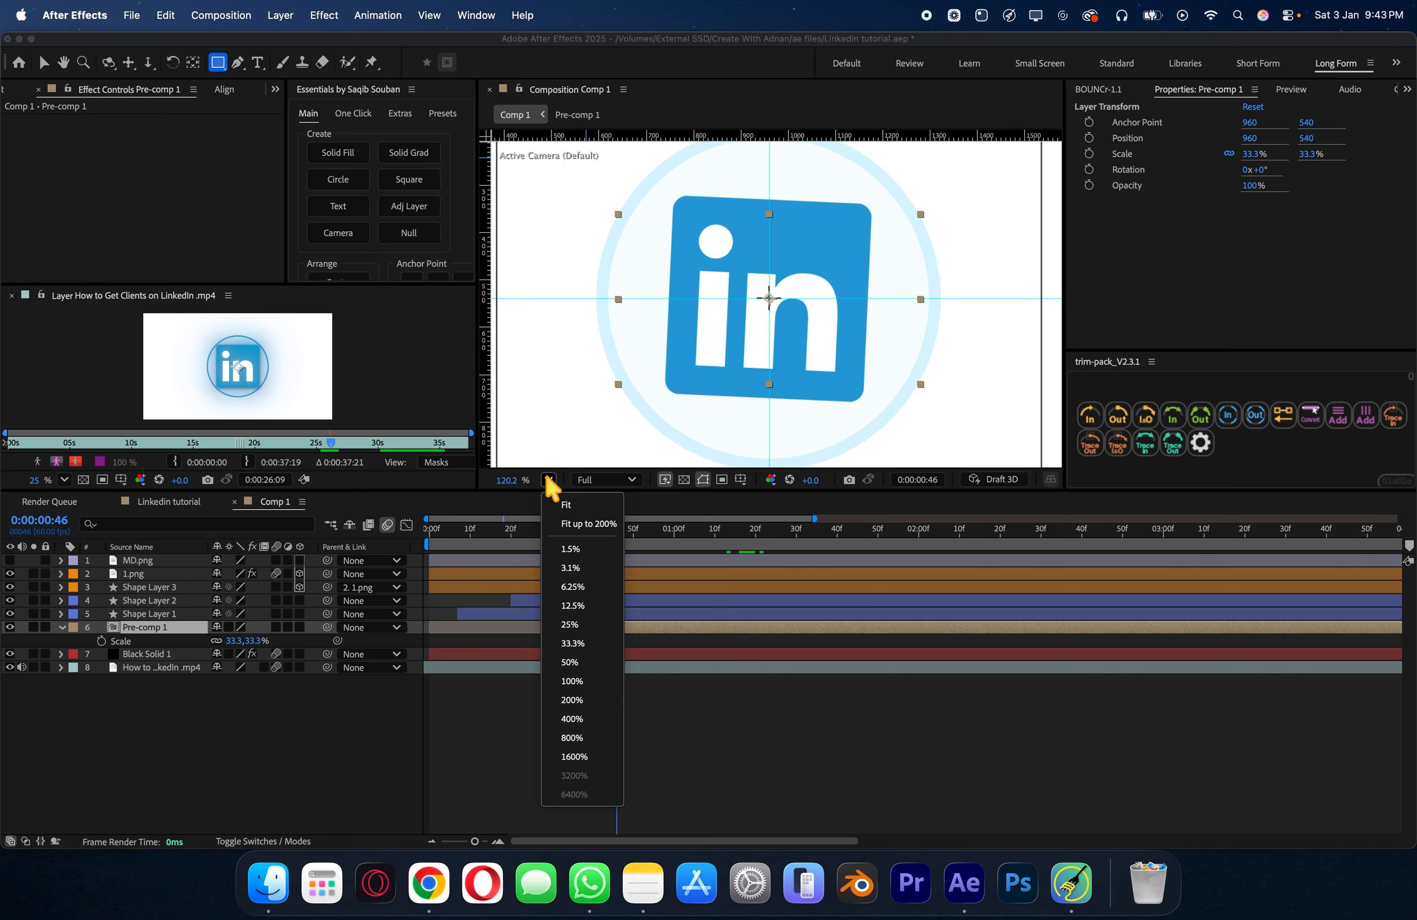
click(563, 515)
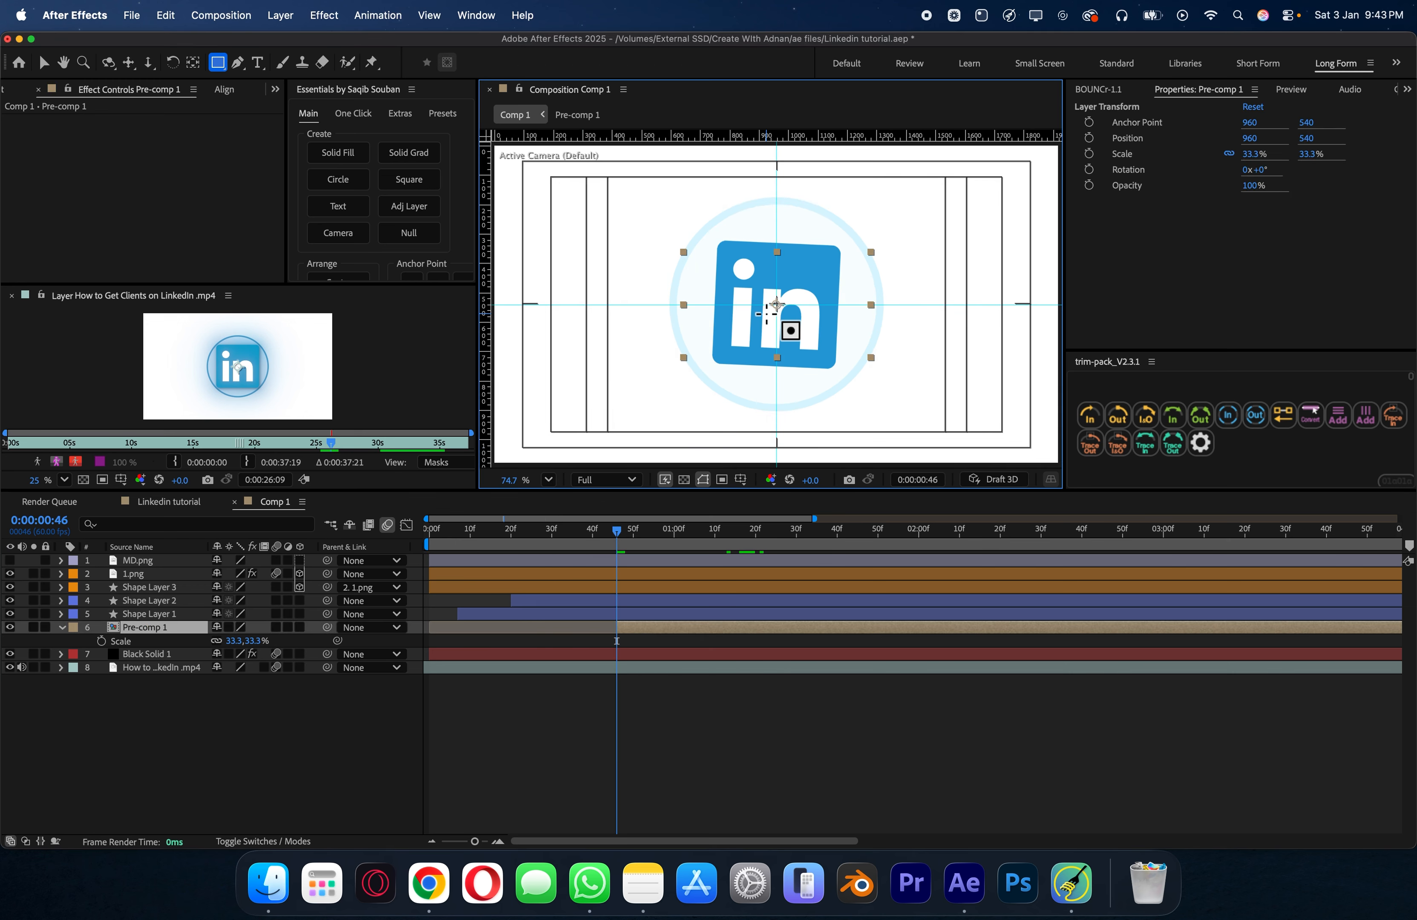
key(v)
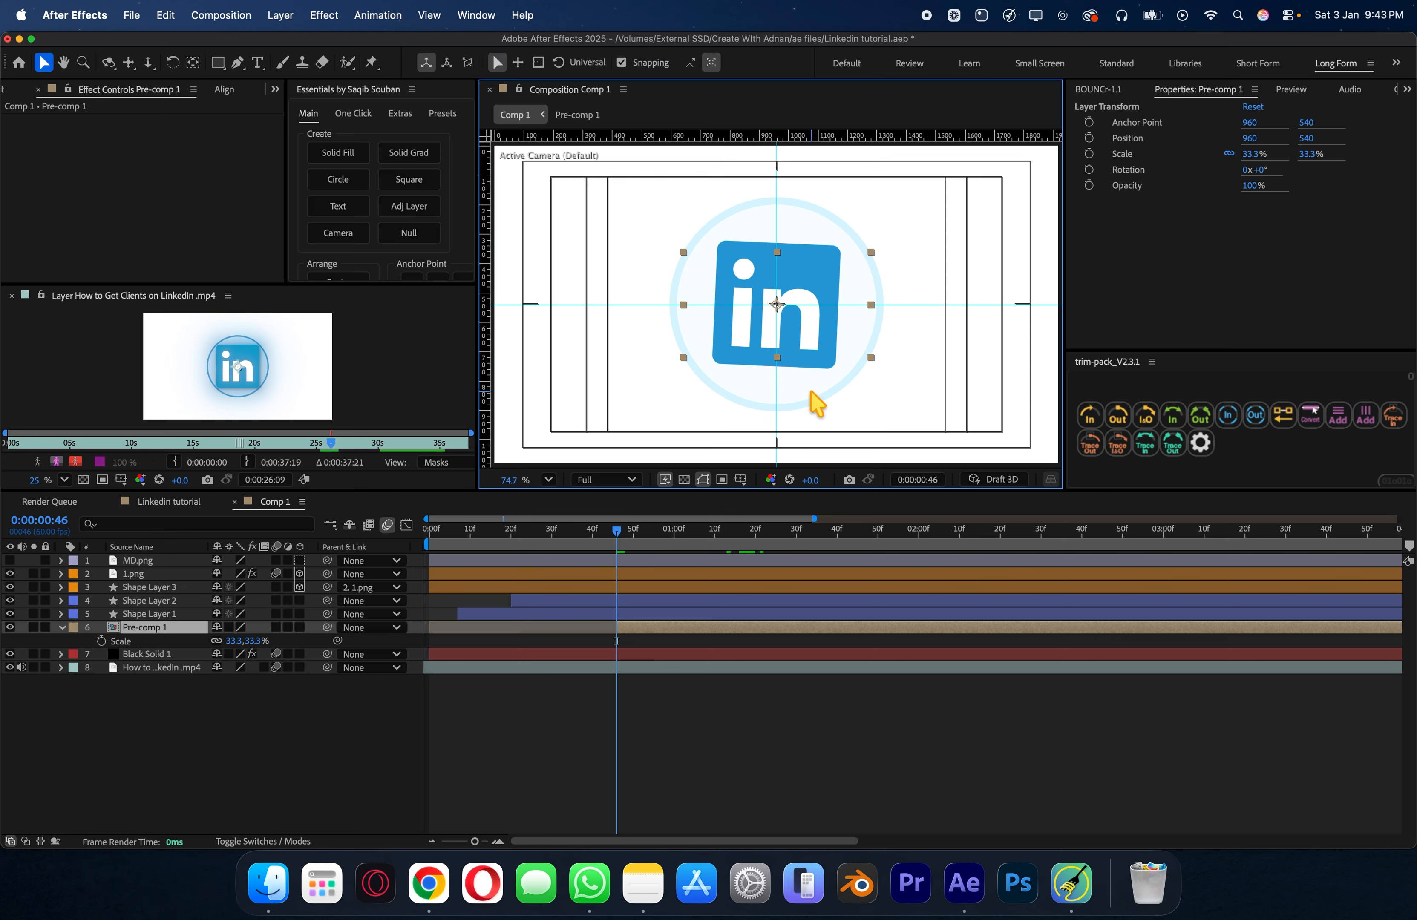
click(682, 692)
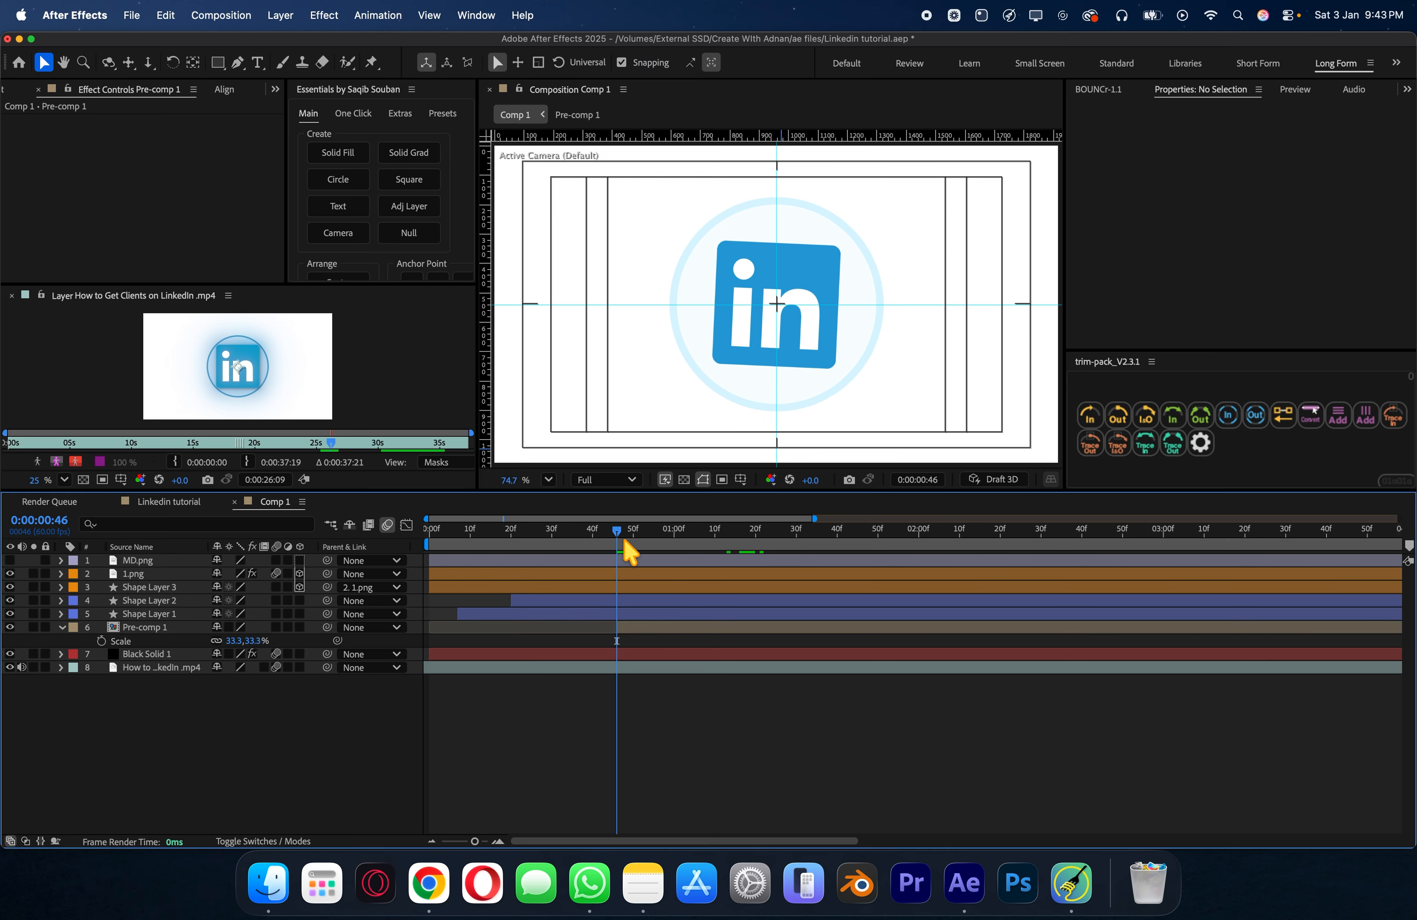
Step: Make MD.png visible, scale it to 27%, rotate it to -11.9° and place it beneath Shape Layer 1
drag(624, 541, 616, 539)
click(630, 561)
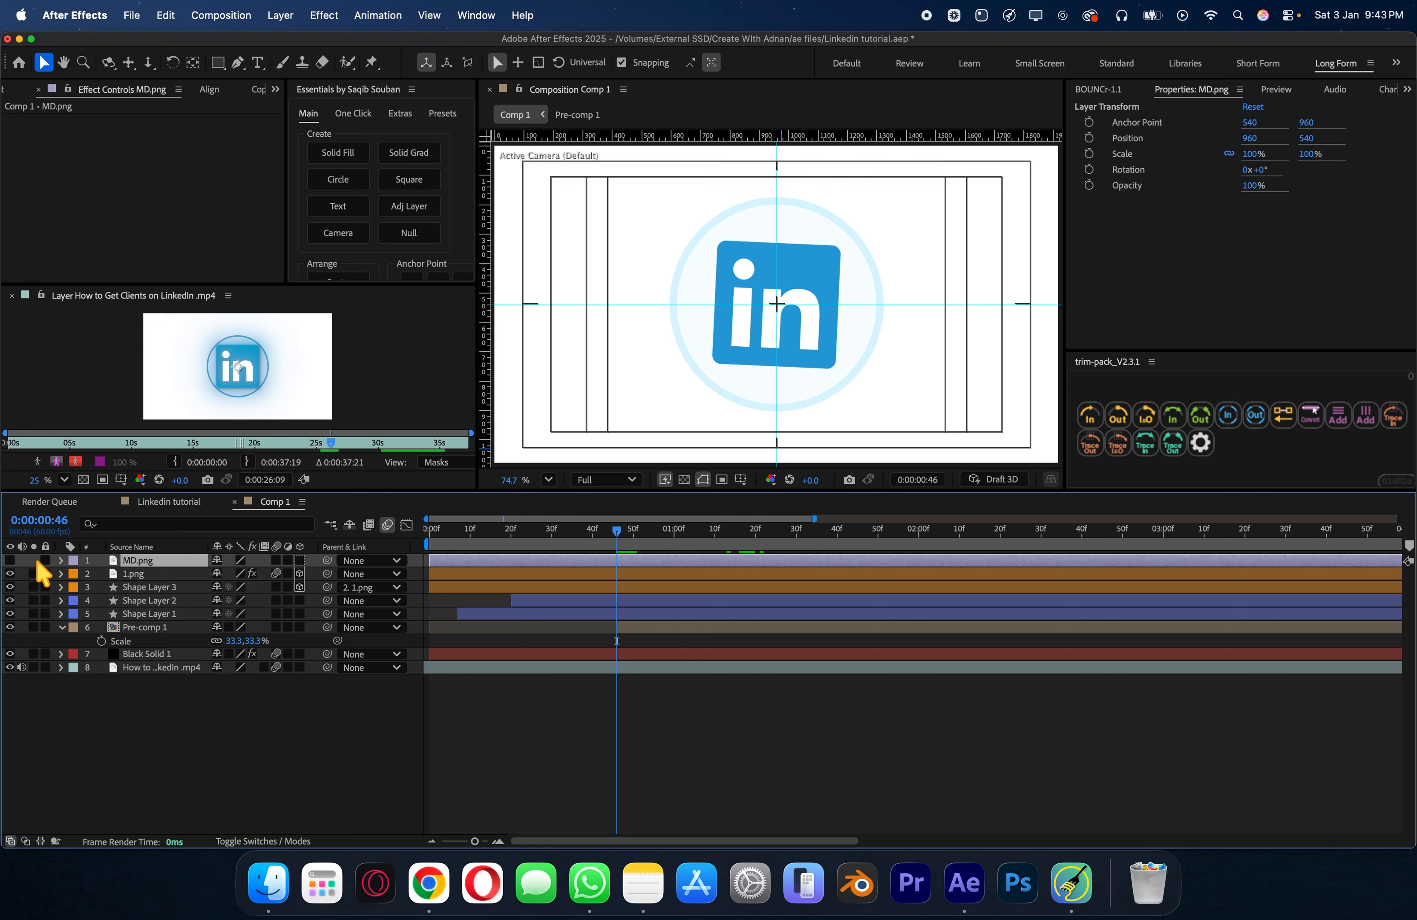
click(9, 560)
key(s)
drag(258, 574, 173, 635)
key(r)
click(62, 561)
key(=)
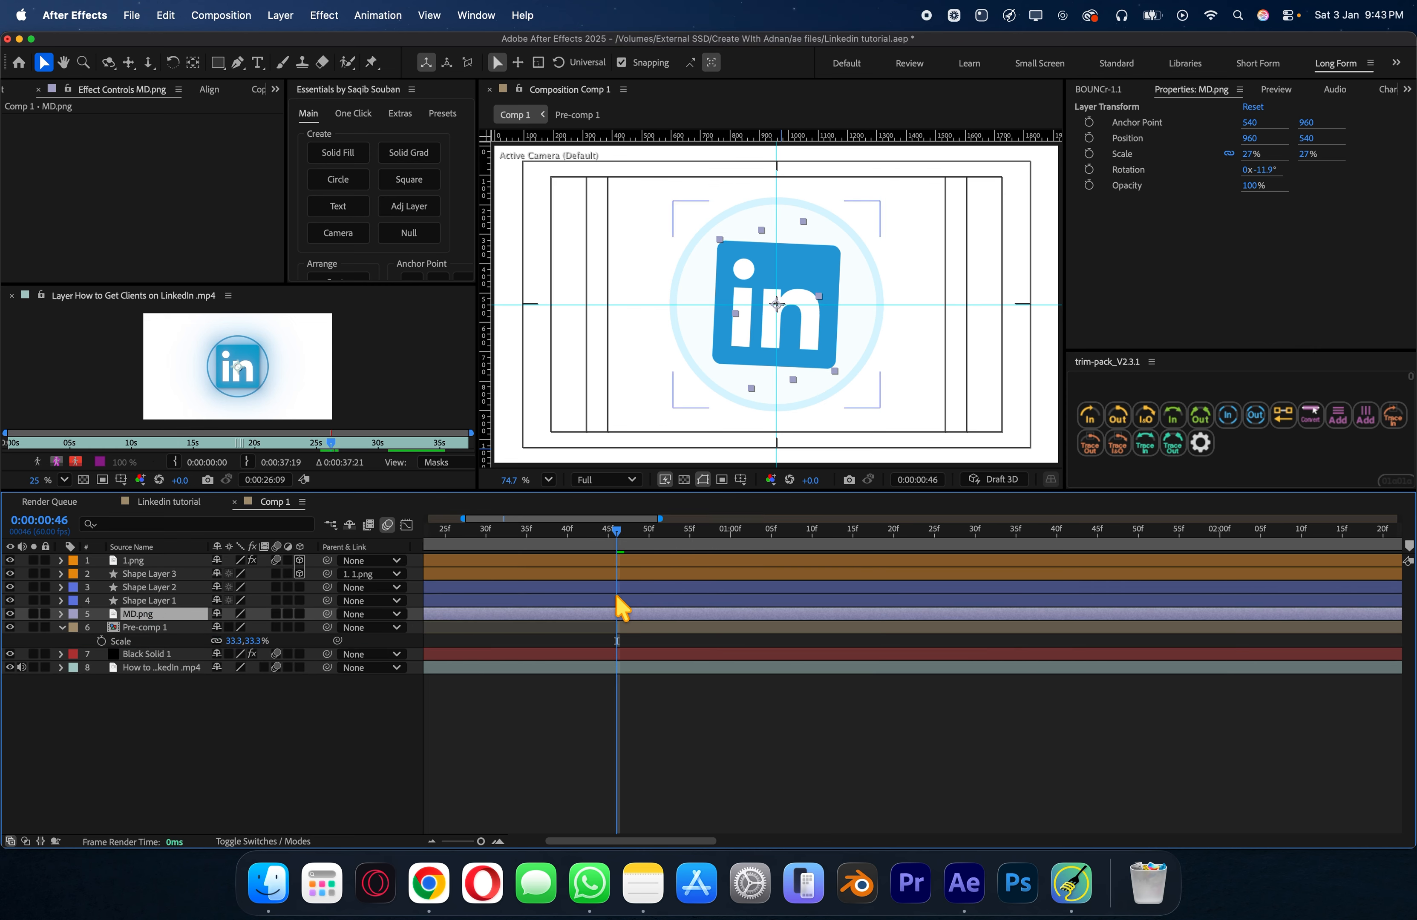
Step: Animate MD.png's Position from 1433, 1312 at 0:00:00:30 to 992, 650 at 0:00:00:49
drag(609, 532, 485, 533)
key(p)
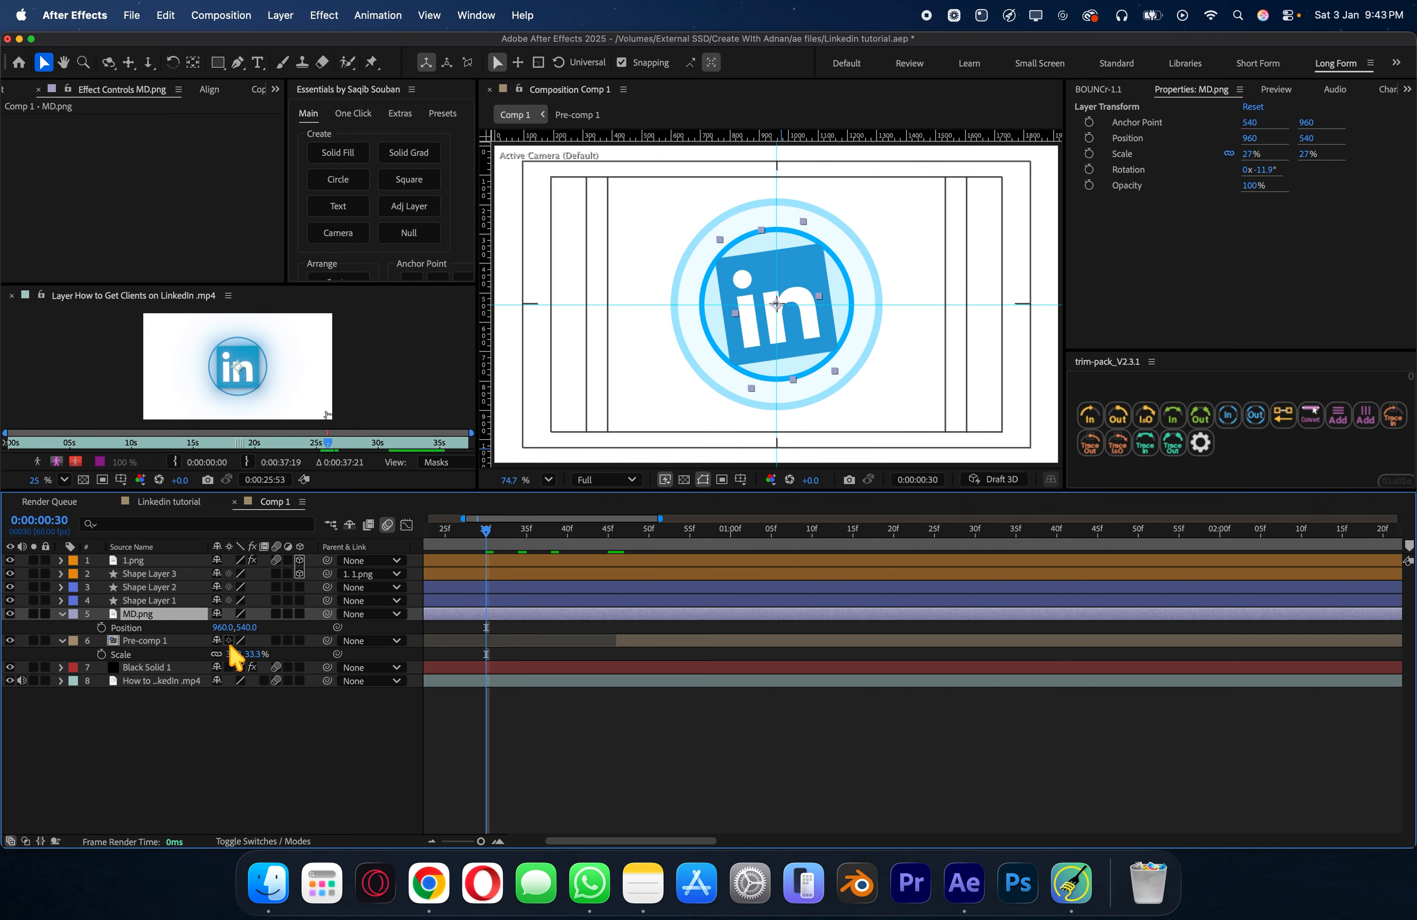
drag(218, 627, 863, 632)
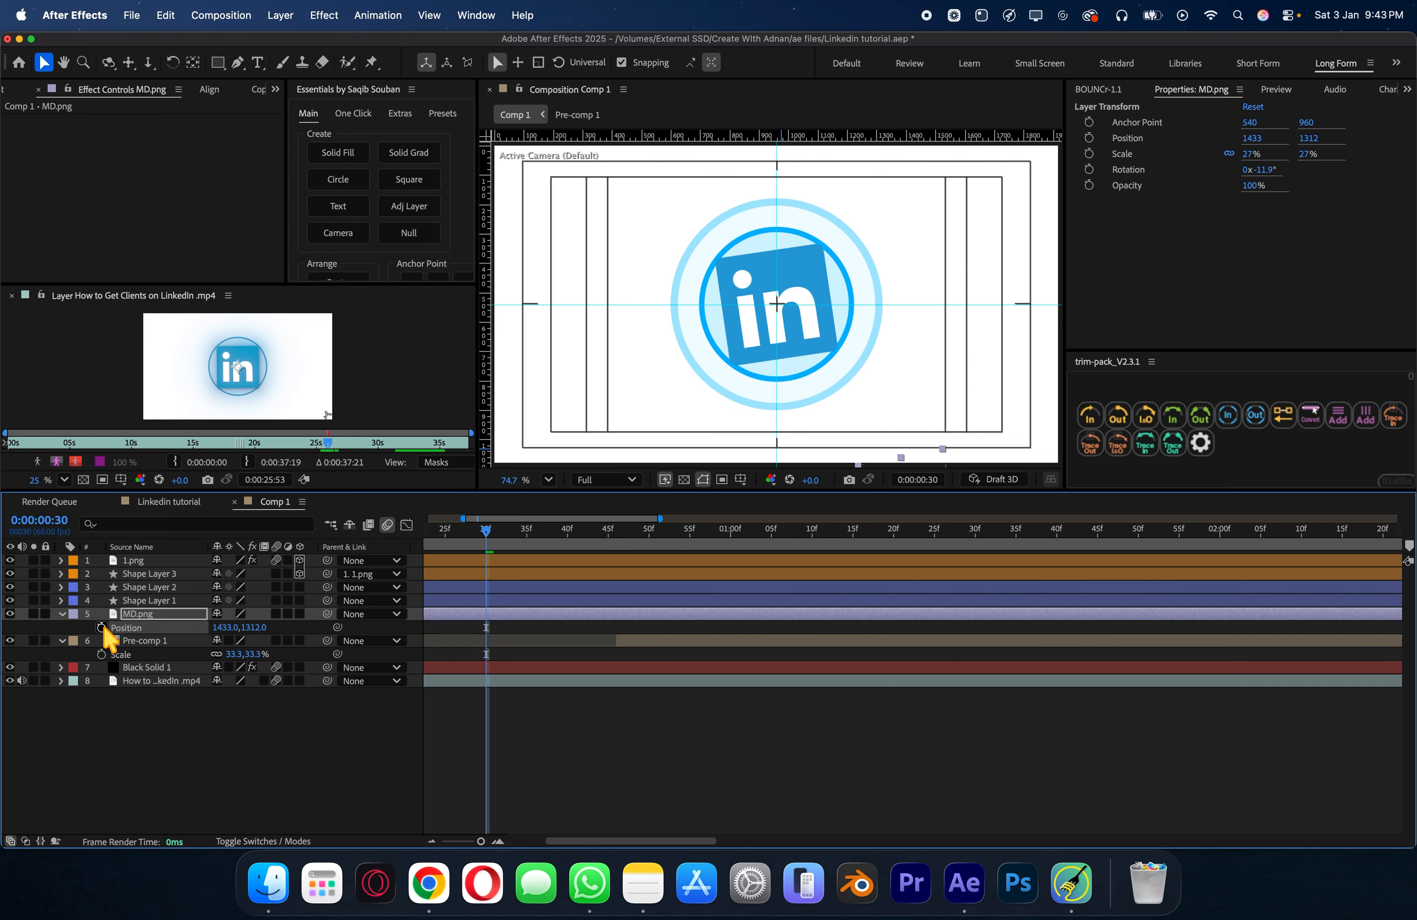
drag(465, 544, 641, 541)
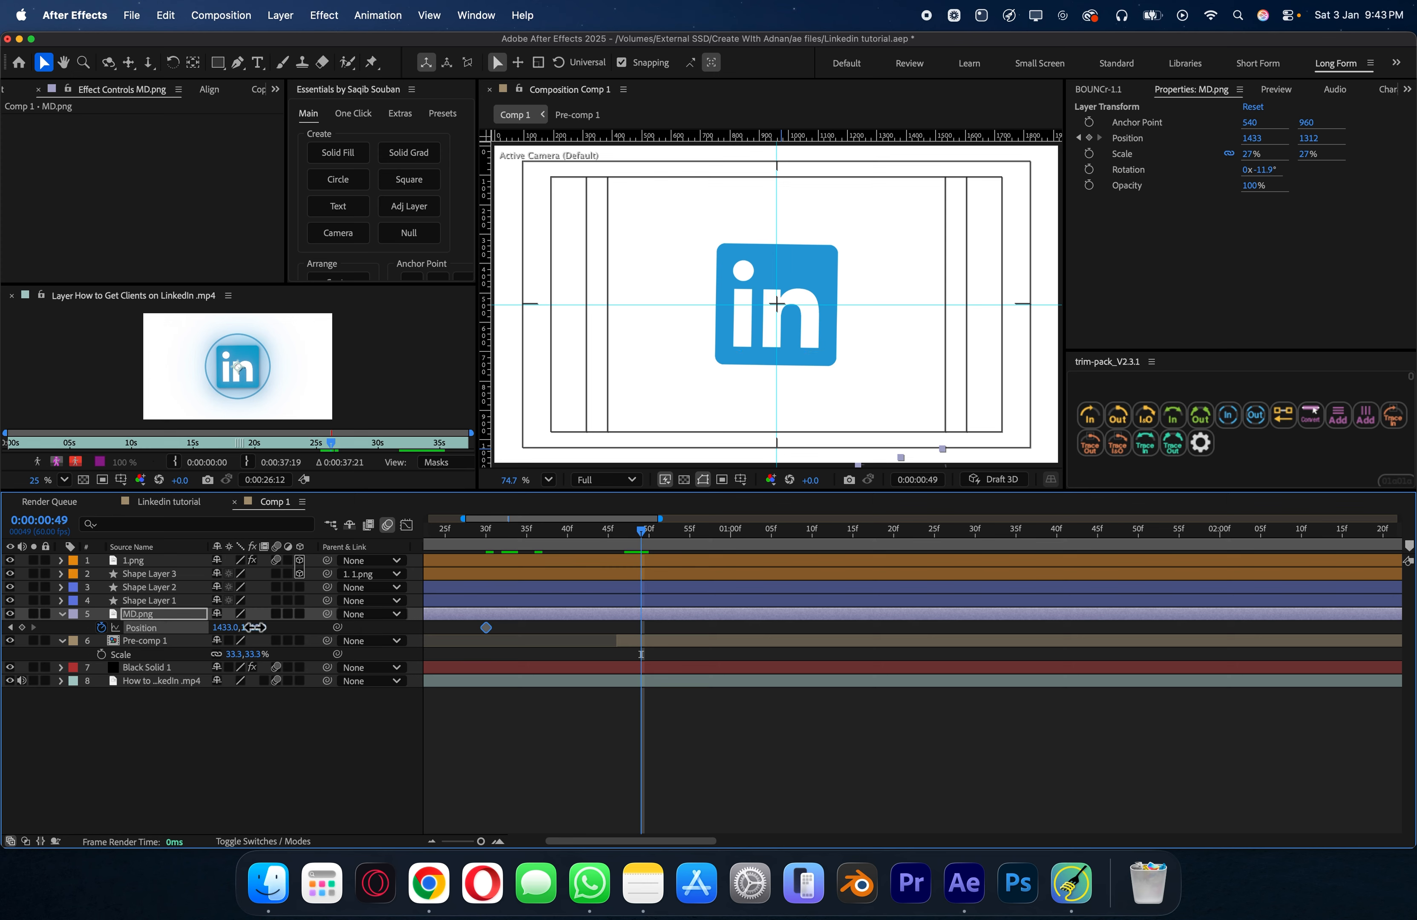
drag(253, 628, 197, 629)
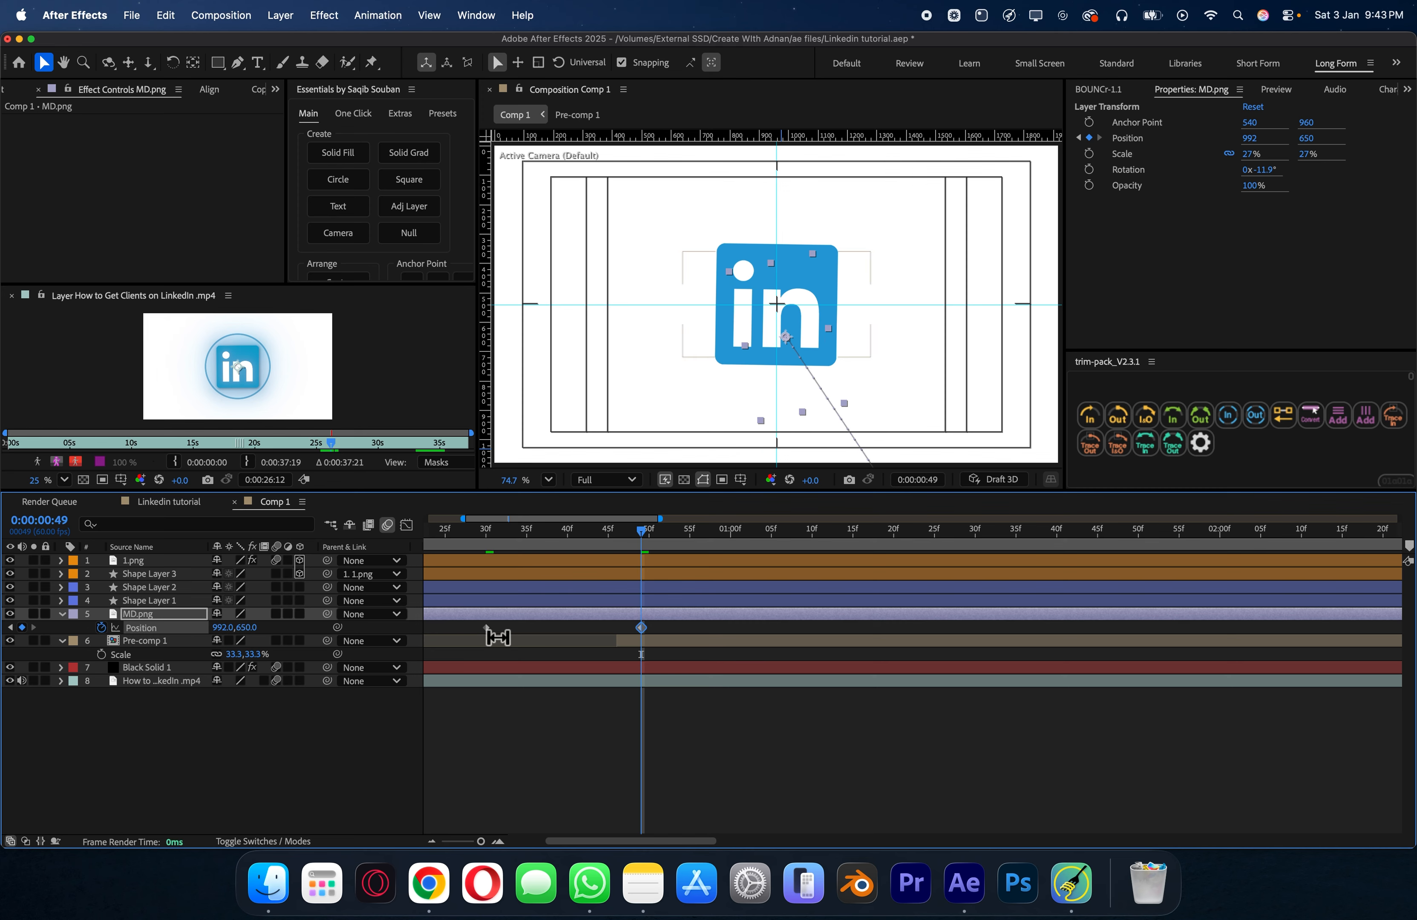
Step: Ease MD.png's two Position keyframes, reshape their curve in the graph editor, and preview the motion
drag(687, 625, 477, 657)
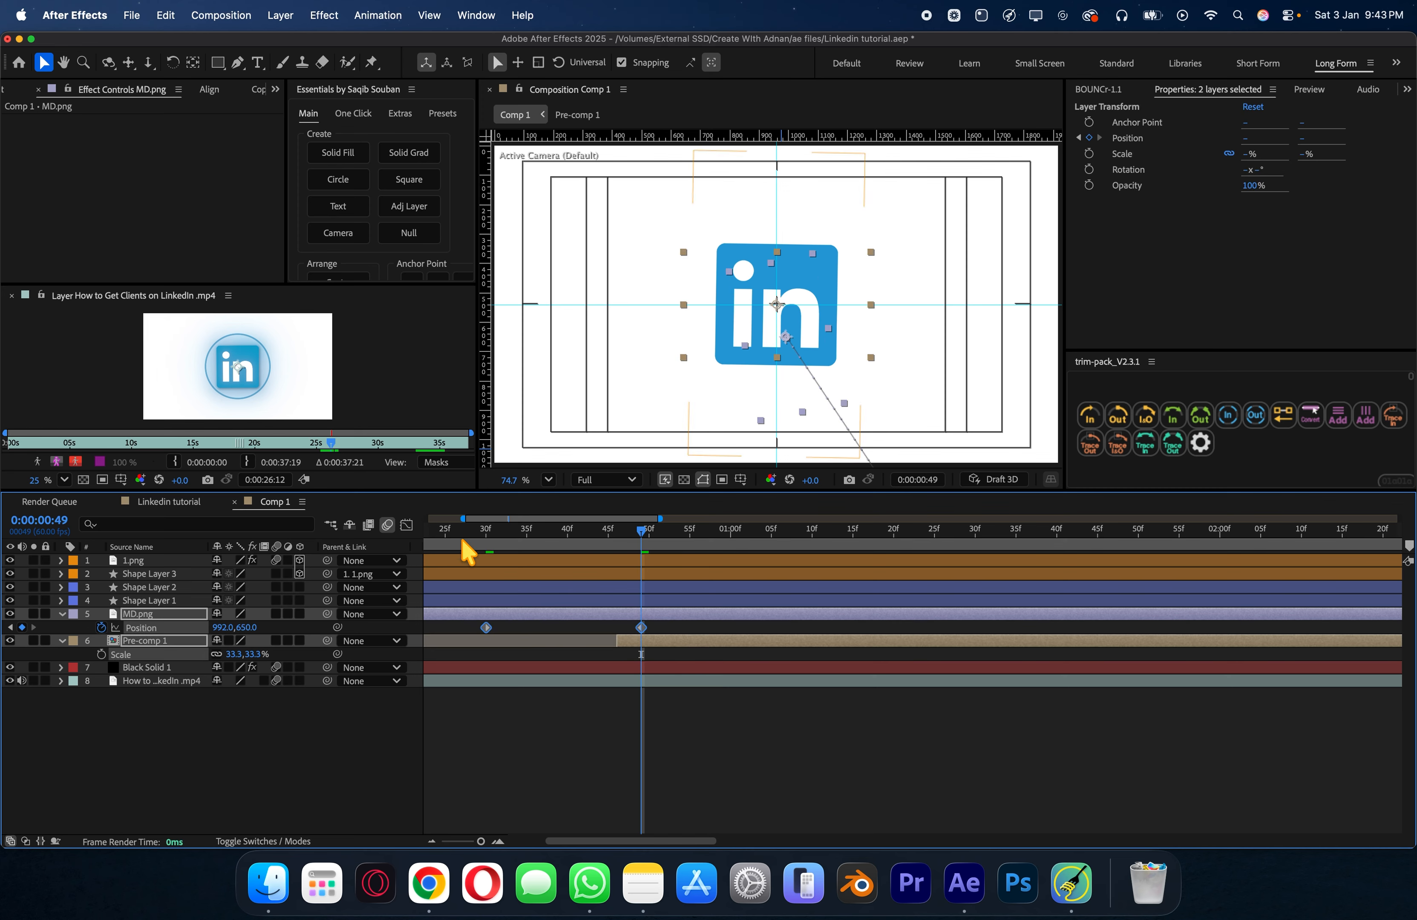
click(406, 525)
drag(664, 719, 563, 722)
click(406, 524)
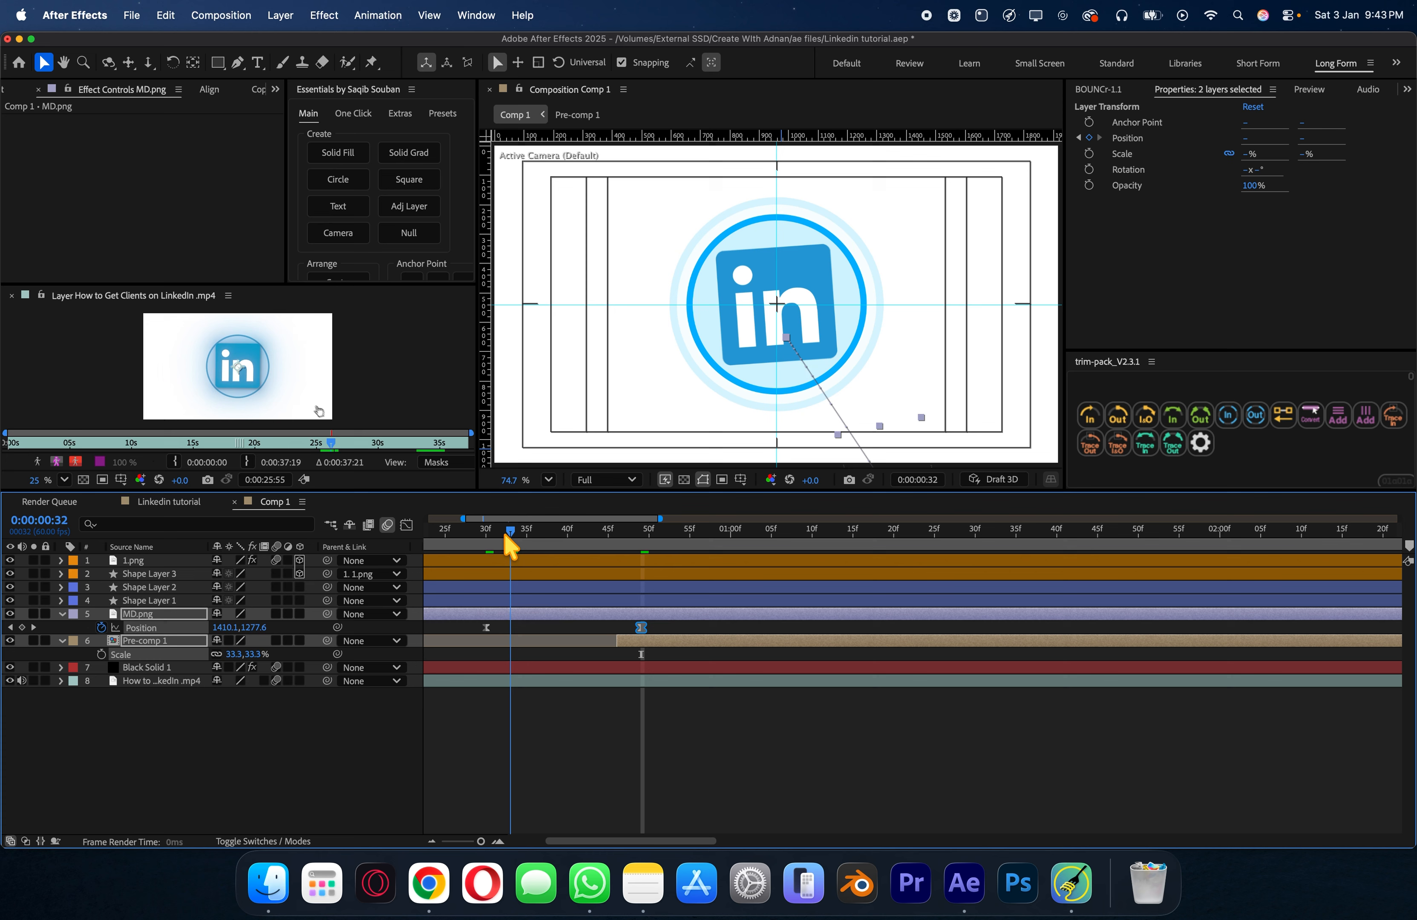
click(470, 530)
drag(748, 533, 697, 530)
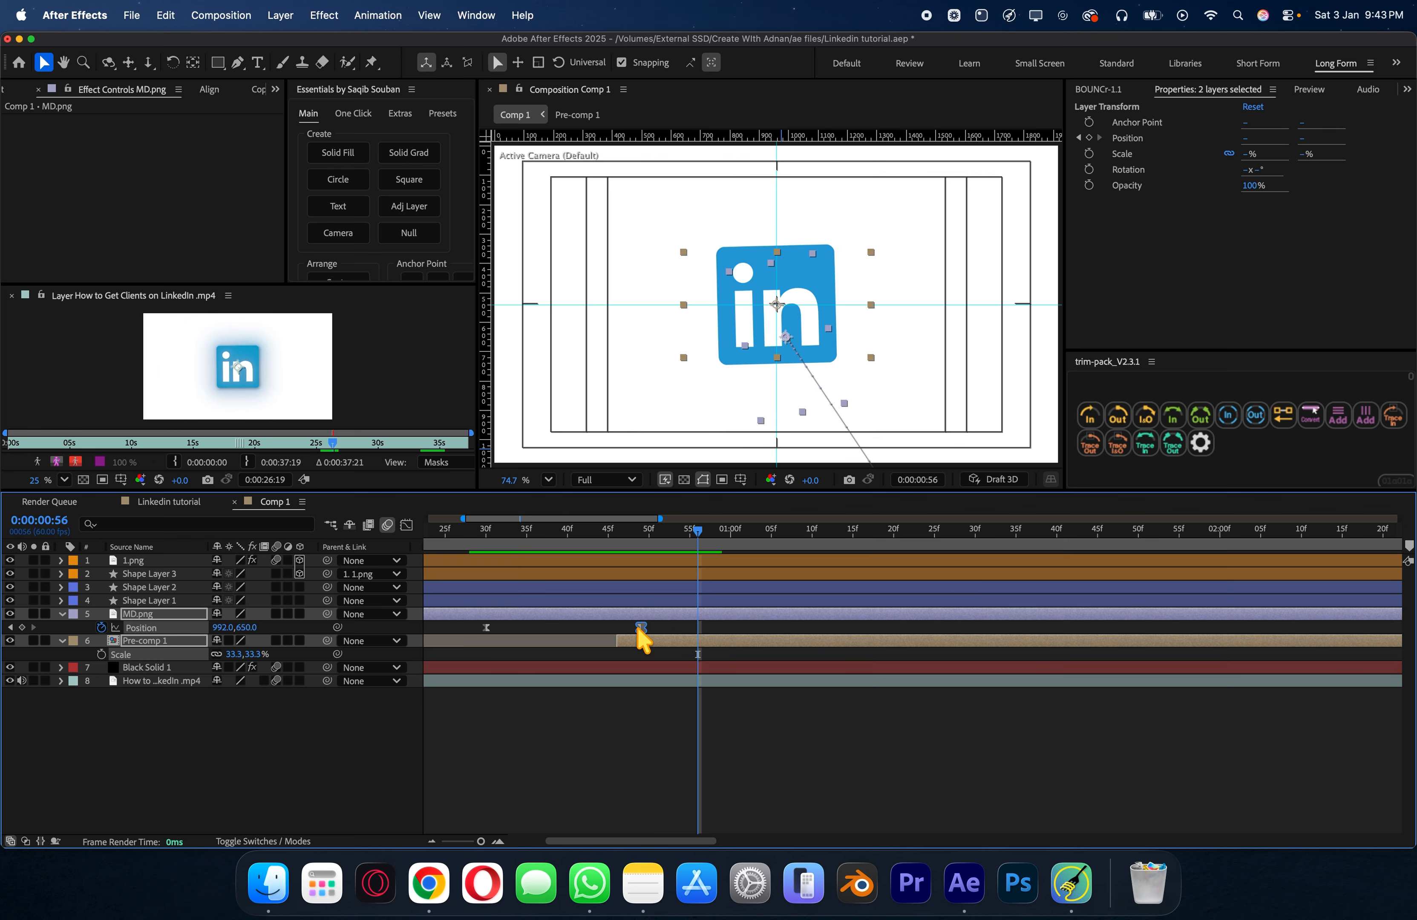
Step: Move MD.png's ending Position keyframe to about 0:00:01:09 and play back the slower motion
drag(641, 627, 804, 627)
drag(693, 531, 478, 530)
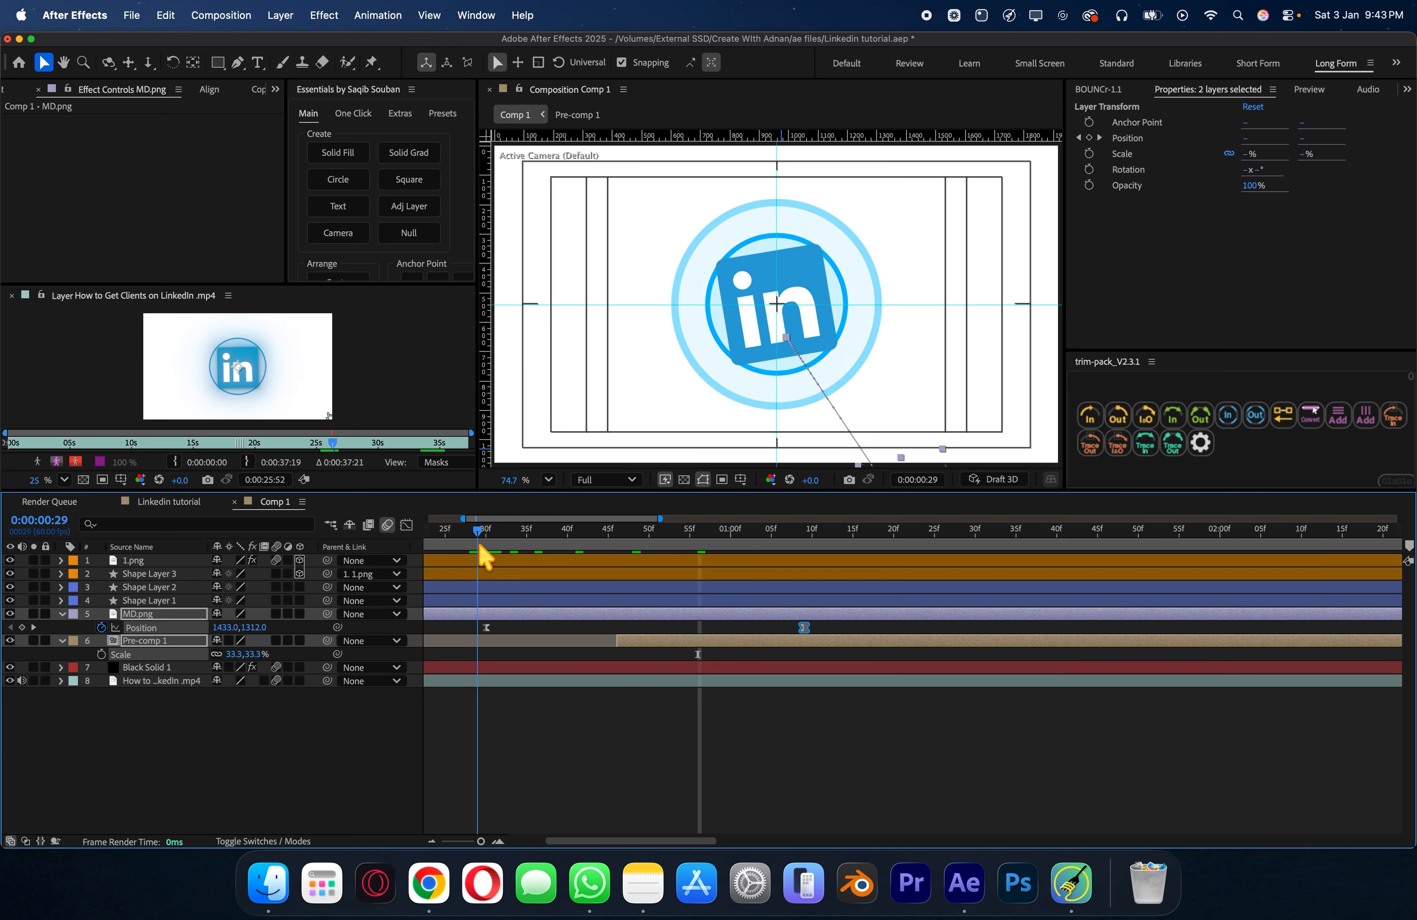
key(space)
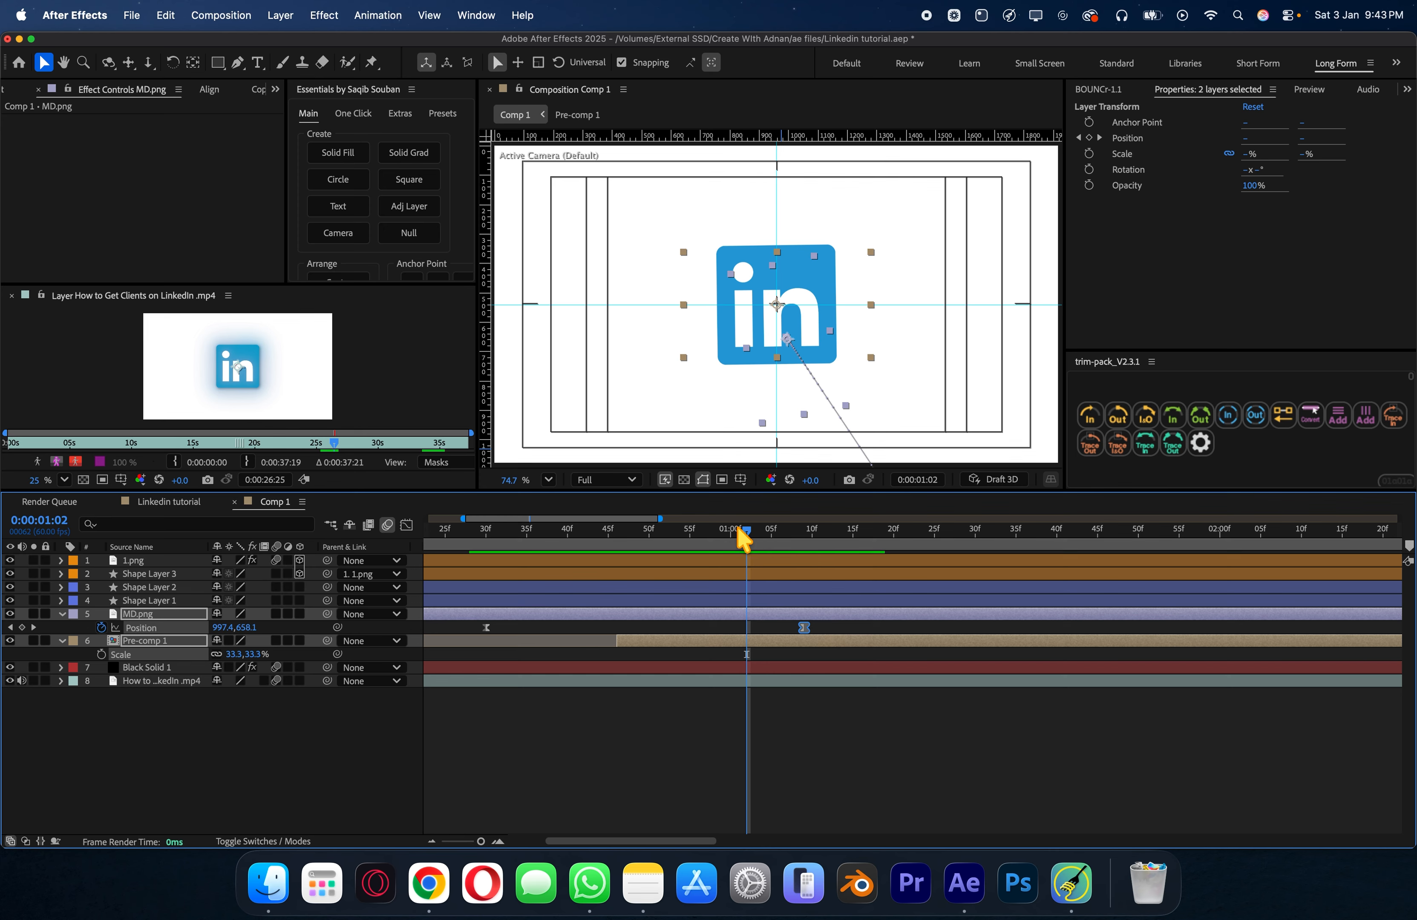
Step: At 0:00:01:10, hold MD.png's Position at 992, 650 and add a Position keyframe of 960, 540 to Pre-comp 1
drag(744, 531, 784, 541)
scroll(818, 604, up, 1)
scroll(823, 616, up, 1)
scroll(688, 627, down, 2)
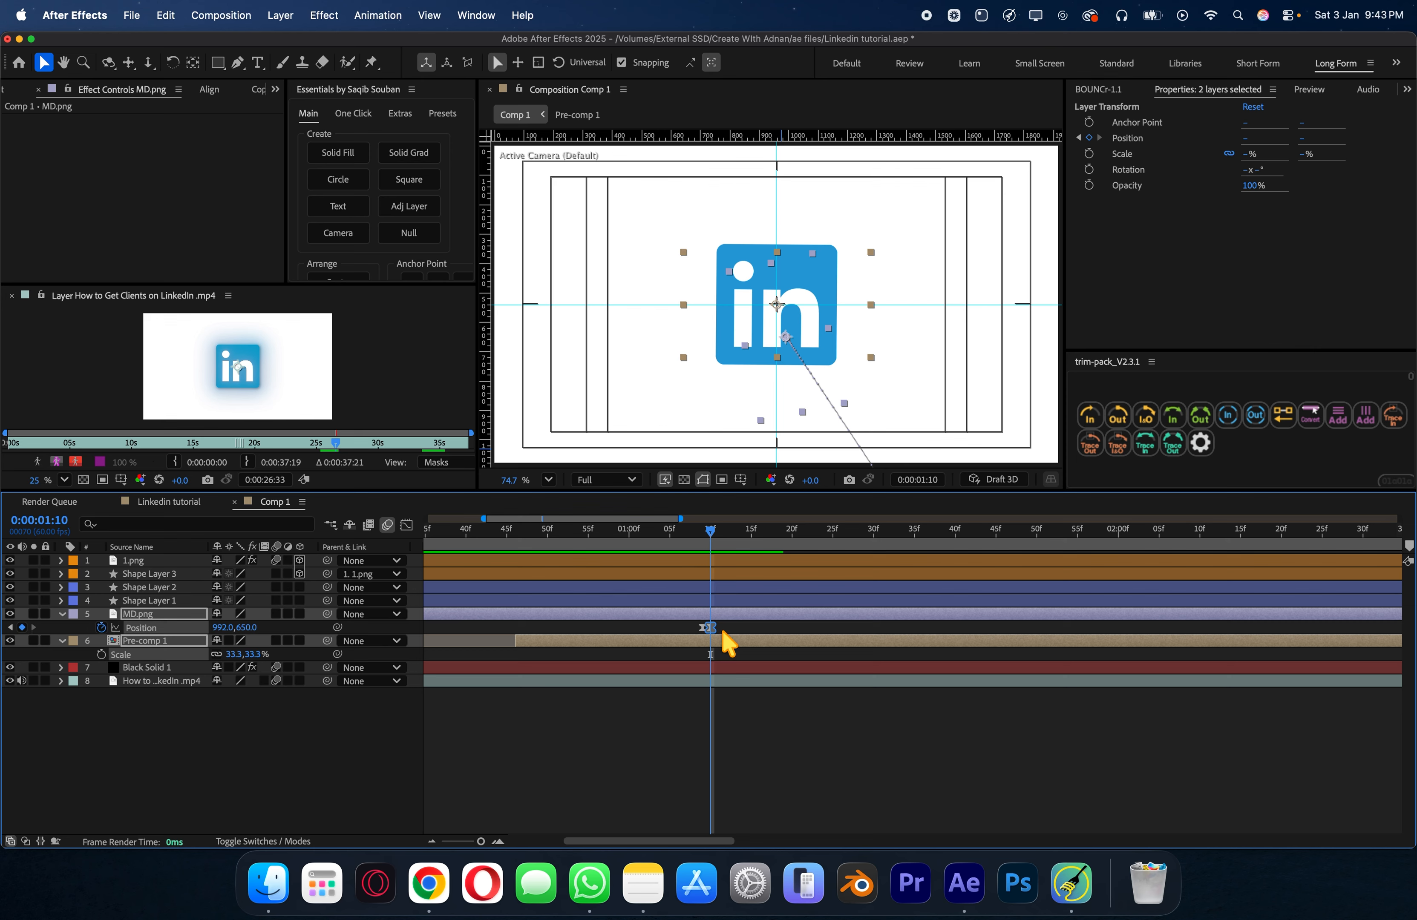
click(751, 639)
key(u)
key(p)
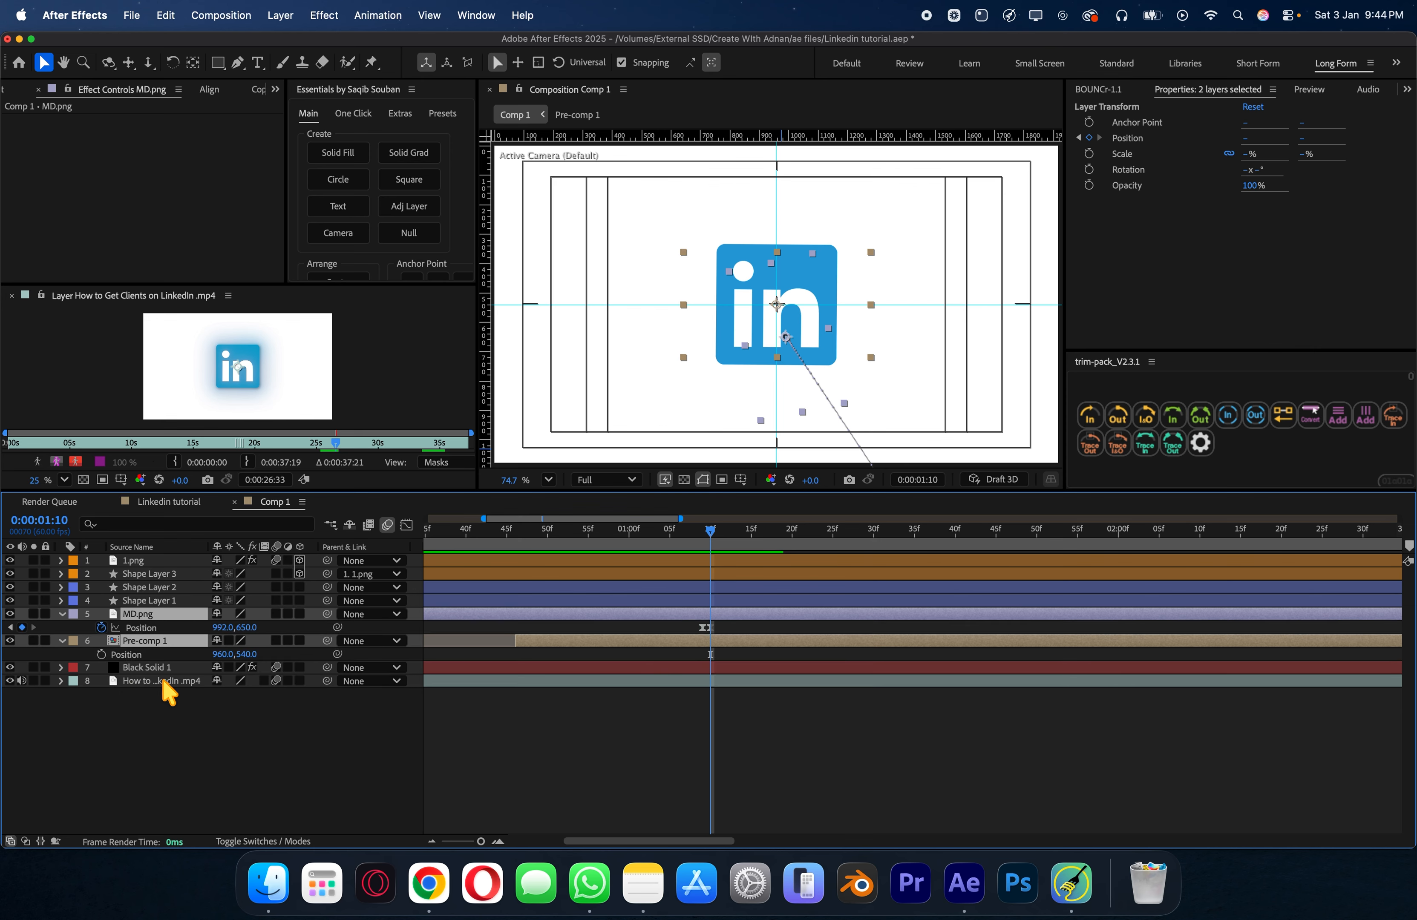
click(101, 654)
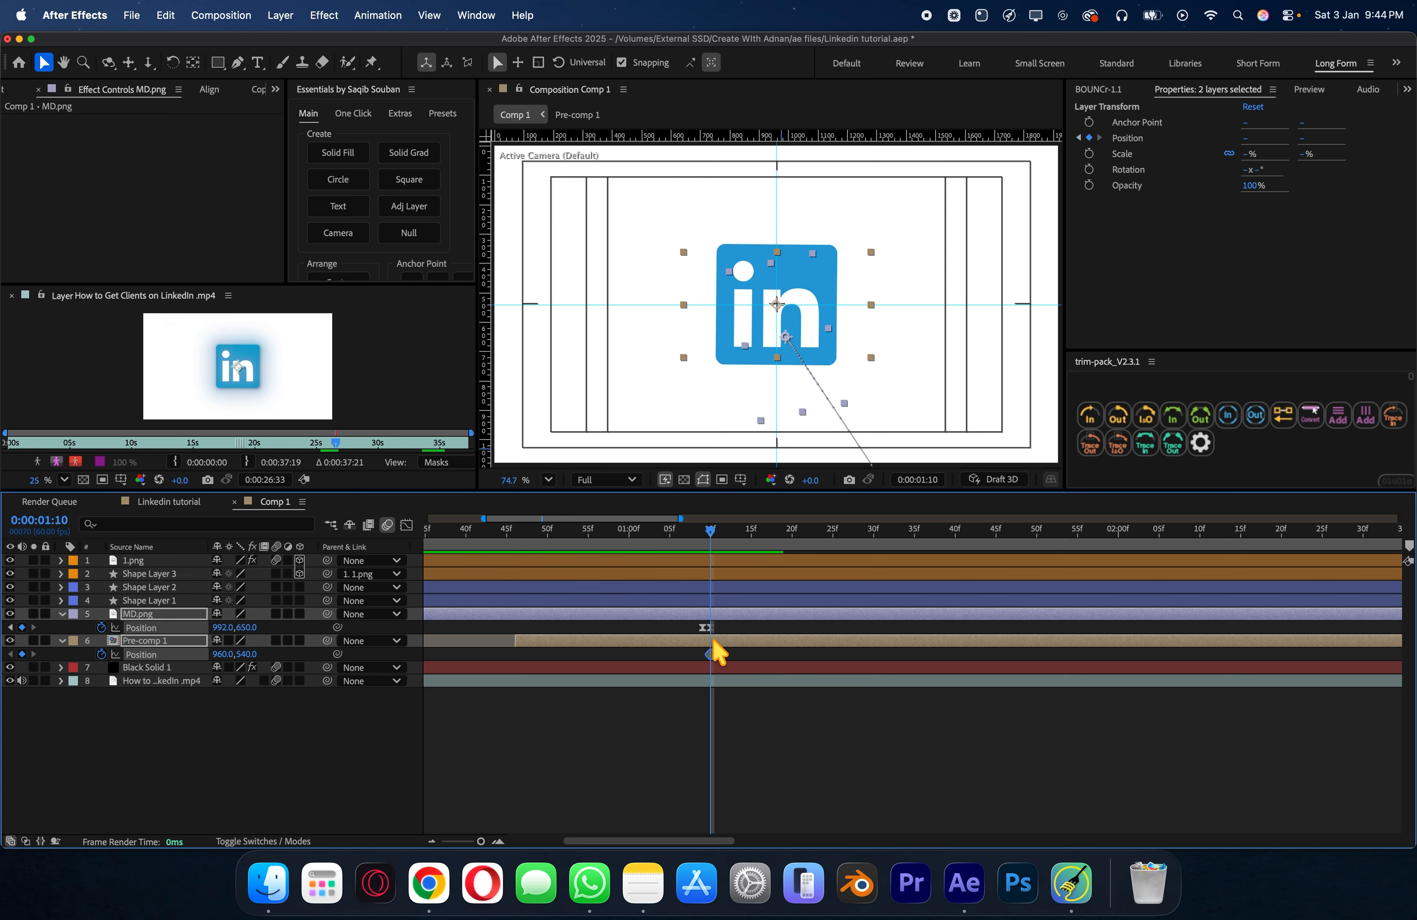
Step: At 0:00:01:27, lower MD.png to 992, 938 and Pre-comp 1 to 960, 828, easing the Position keyframes in the graph editor
drag(710, 534, 849, 533)
drag(315, 628, 477, 629)
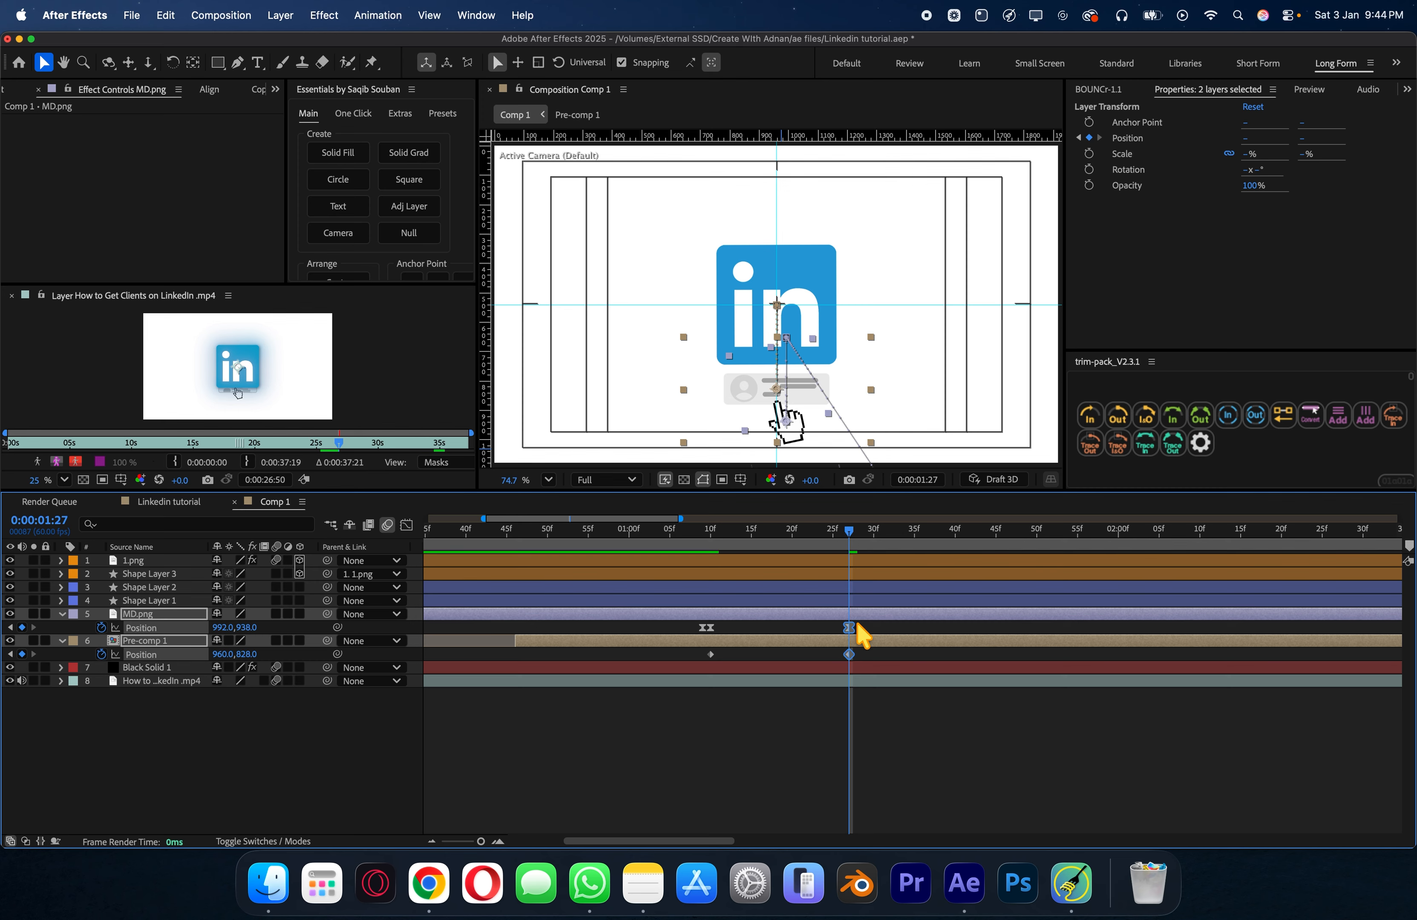
drag(861, 624, 709, 663)
click(406, 524)
drag(892, 702, 832, 736)
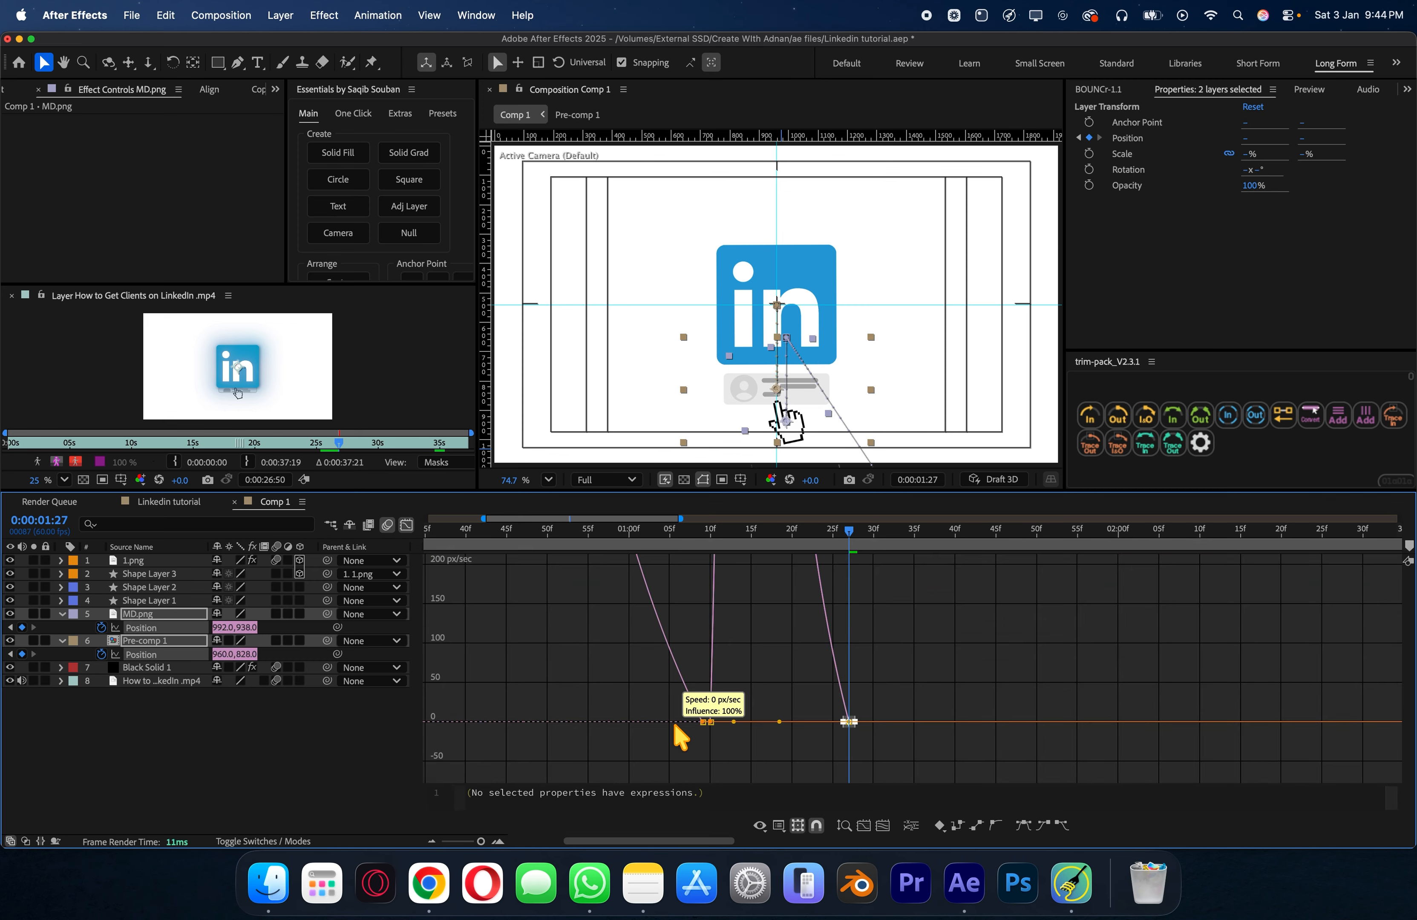
click(406, 524)
click(846, 756)
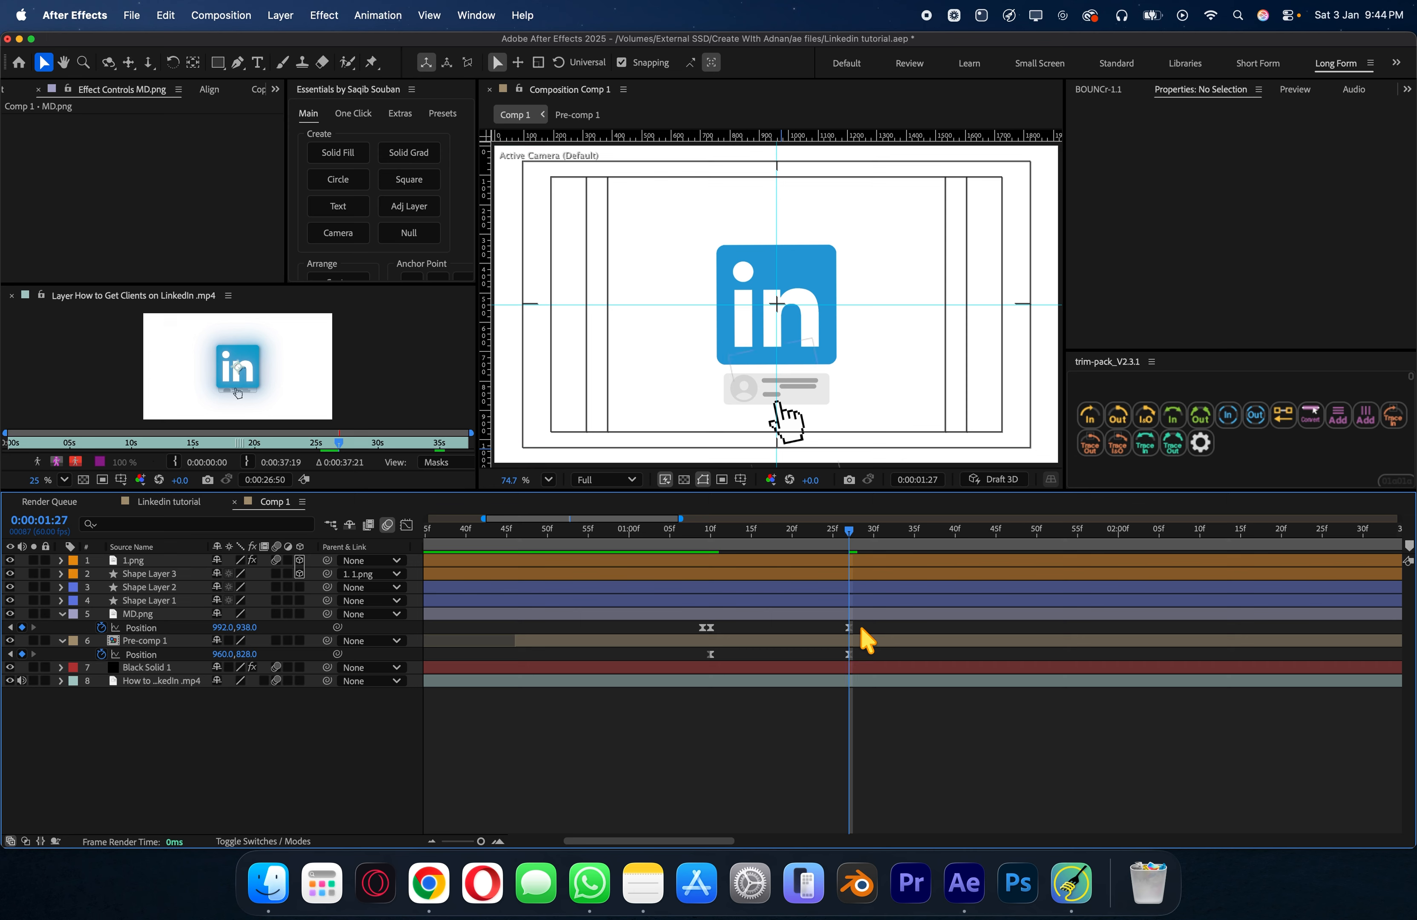
Step: Move the ending Position keyframes of MD.png and Pre-comp 1 to 0:00:01:39 and play back the pull
drag(861, 627, 952, 657)
click(925, 747)
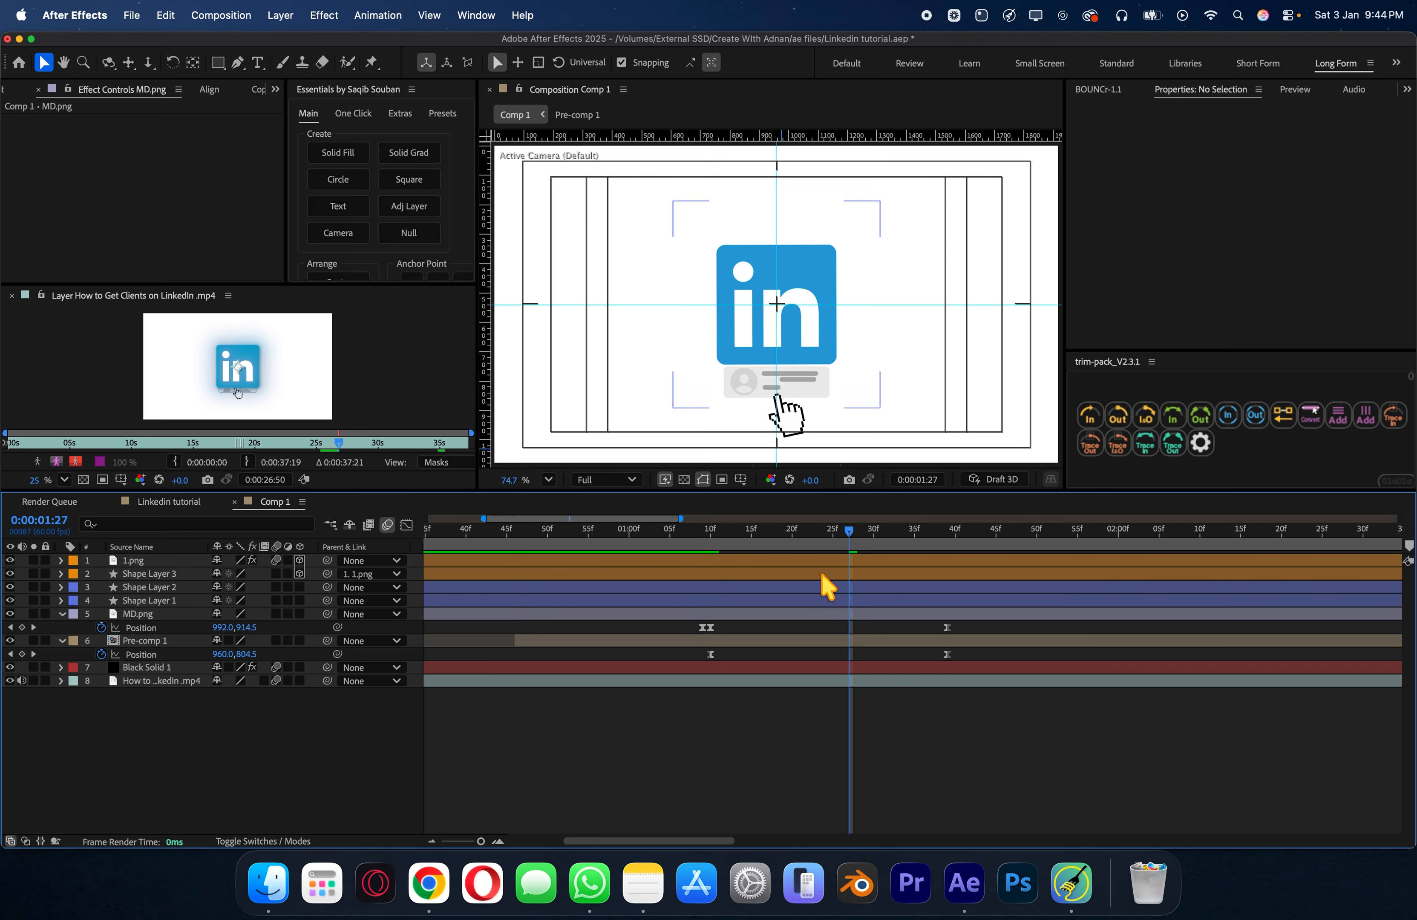
drag(849, 532, 572, 540)
key(space)
key(space)
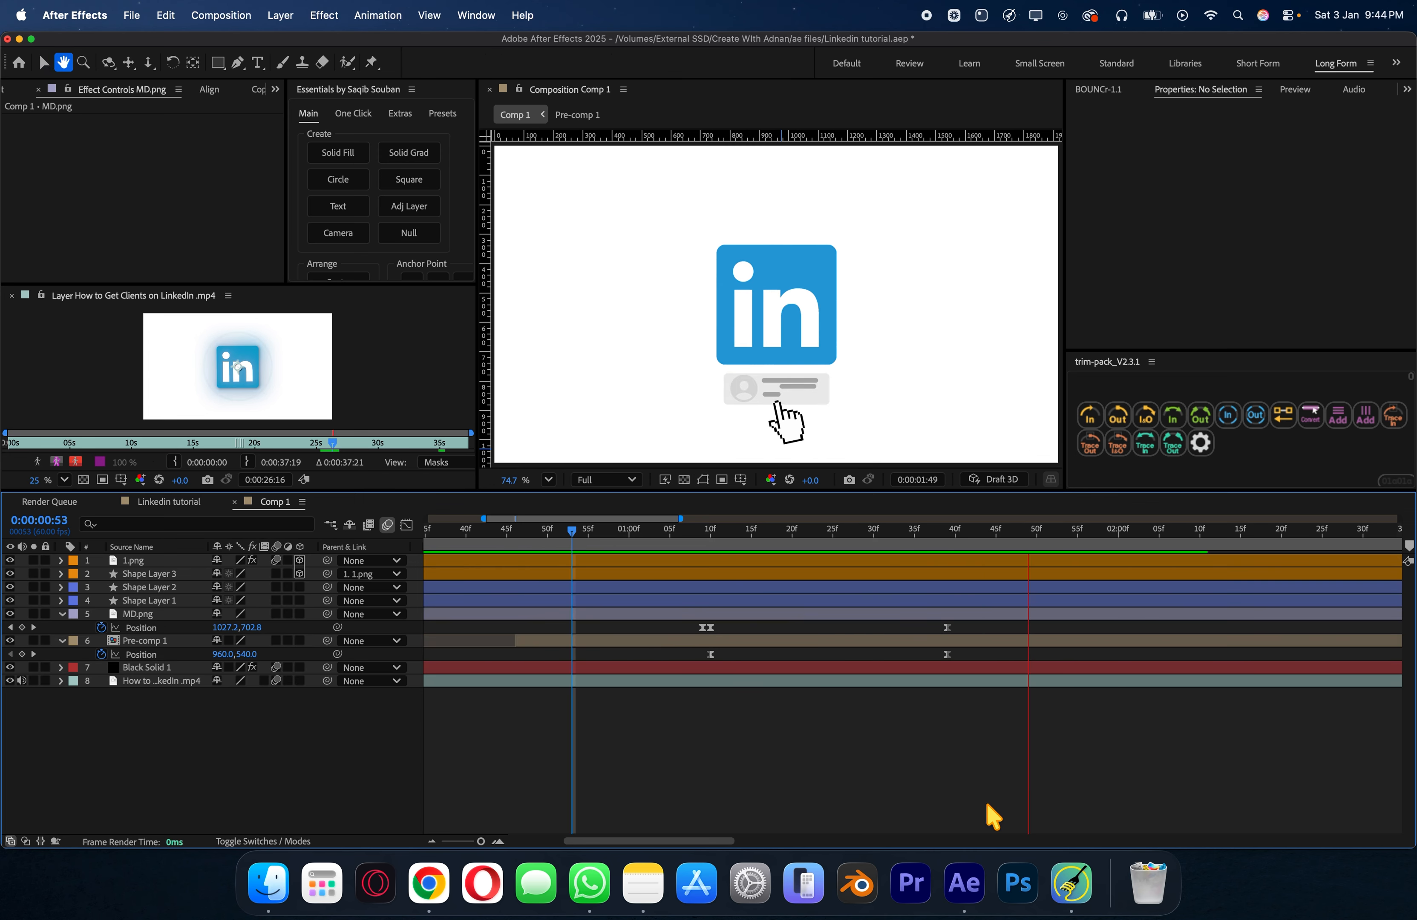
Step: Duplicate Pre-comp 1 at 0:00:01:39, remove the duplicate's Position keyframes and place it beneath the animated original
click(943, 540)
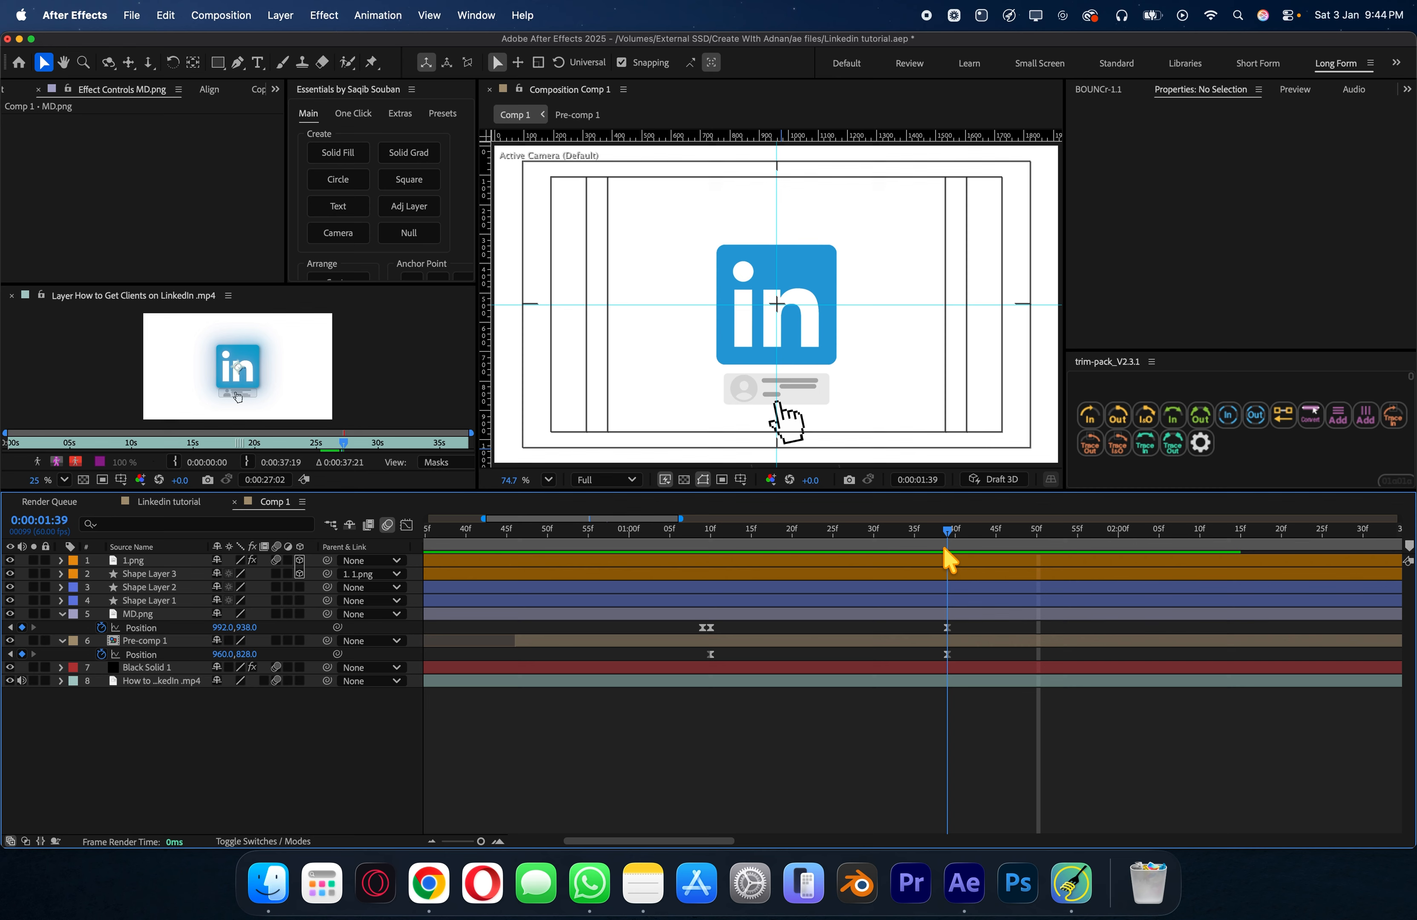
click(956, 644)
key(super+d)
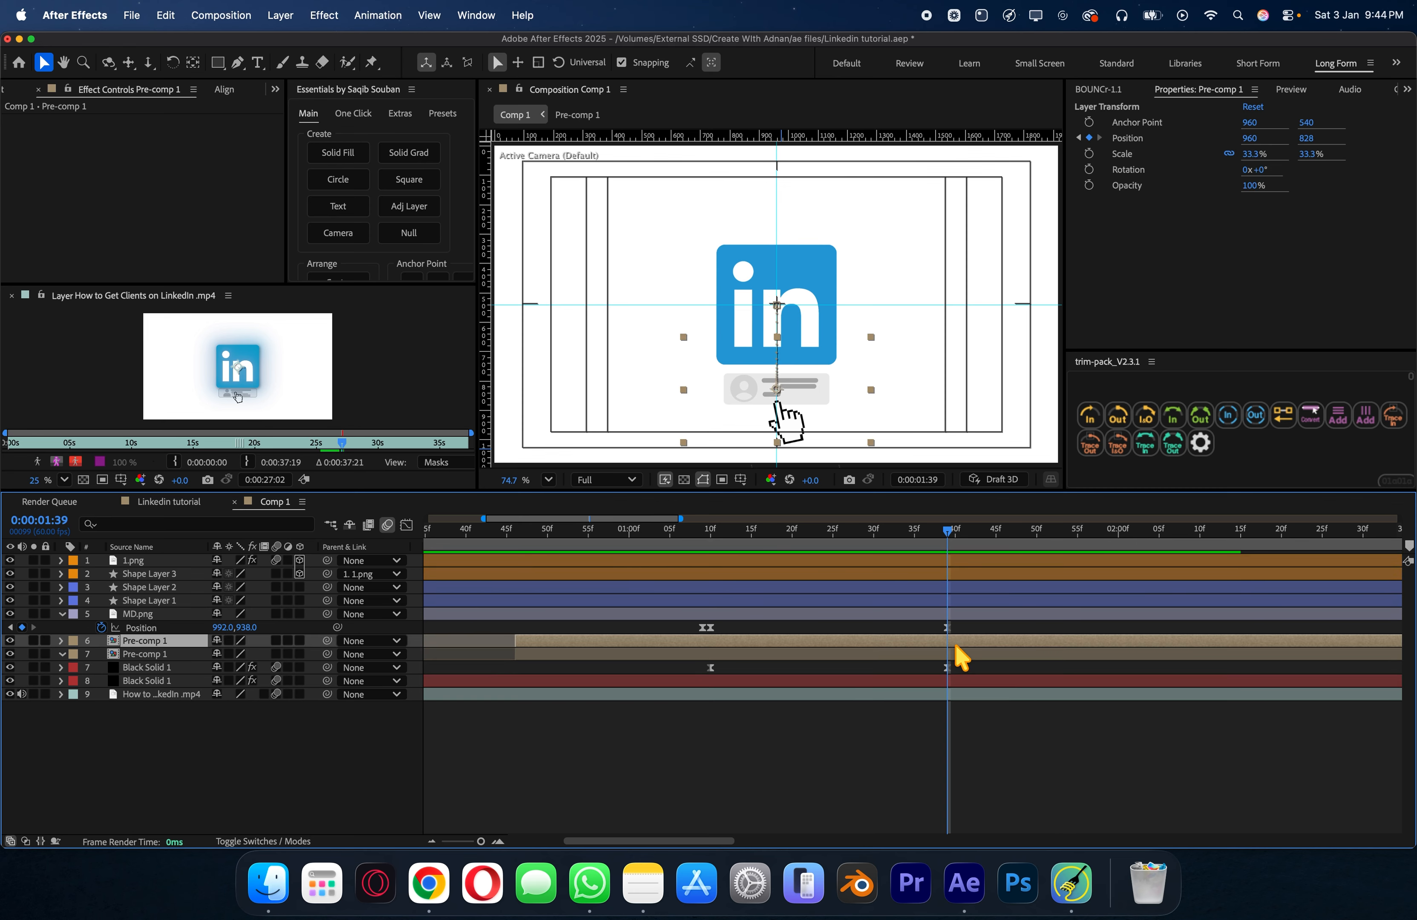
key(p)
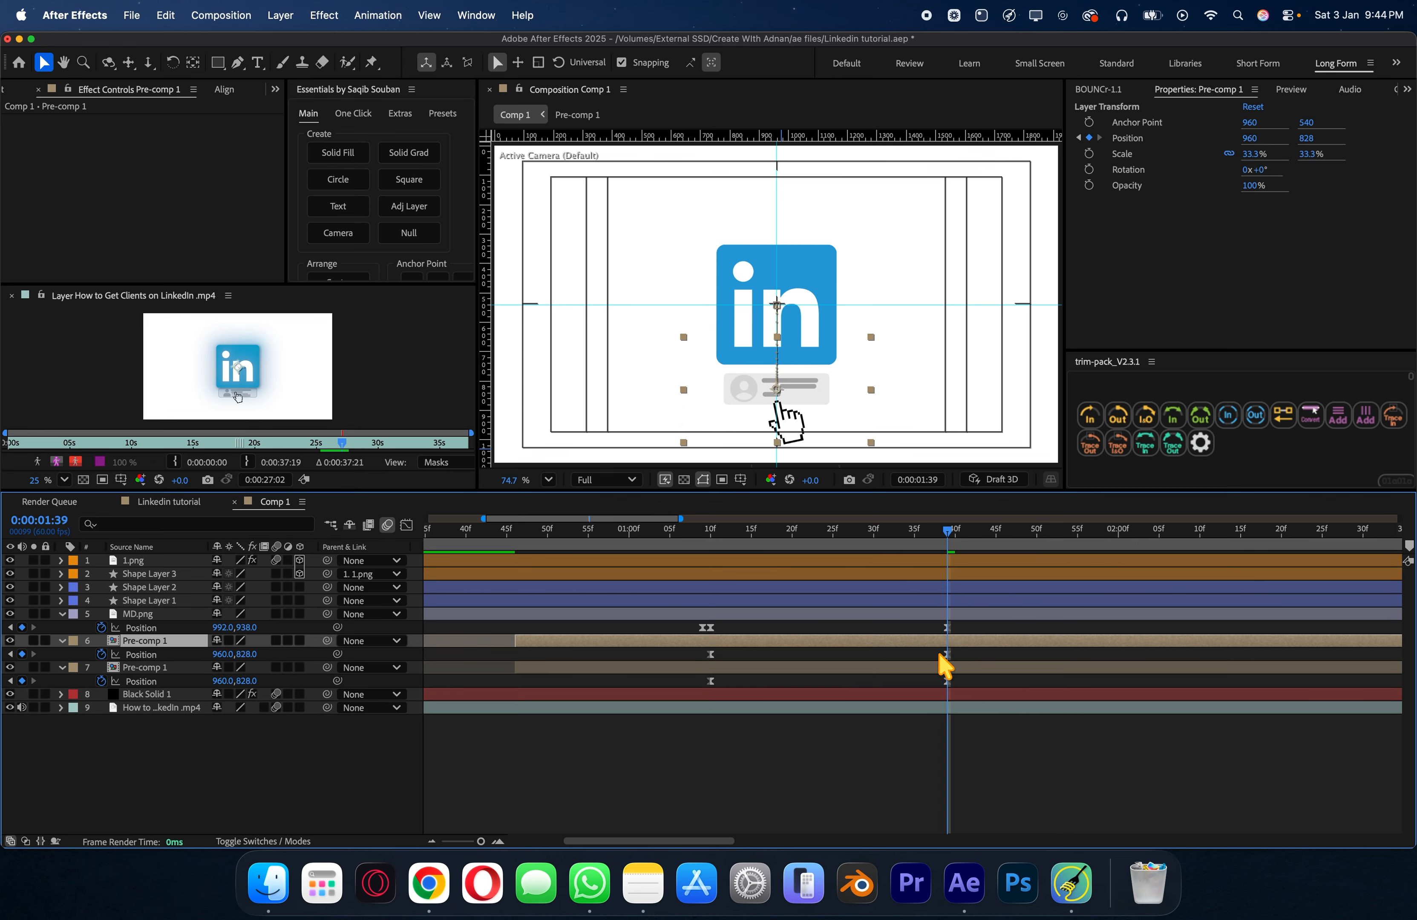
click(102, 654)
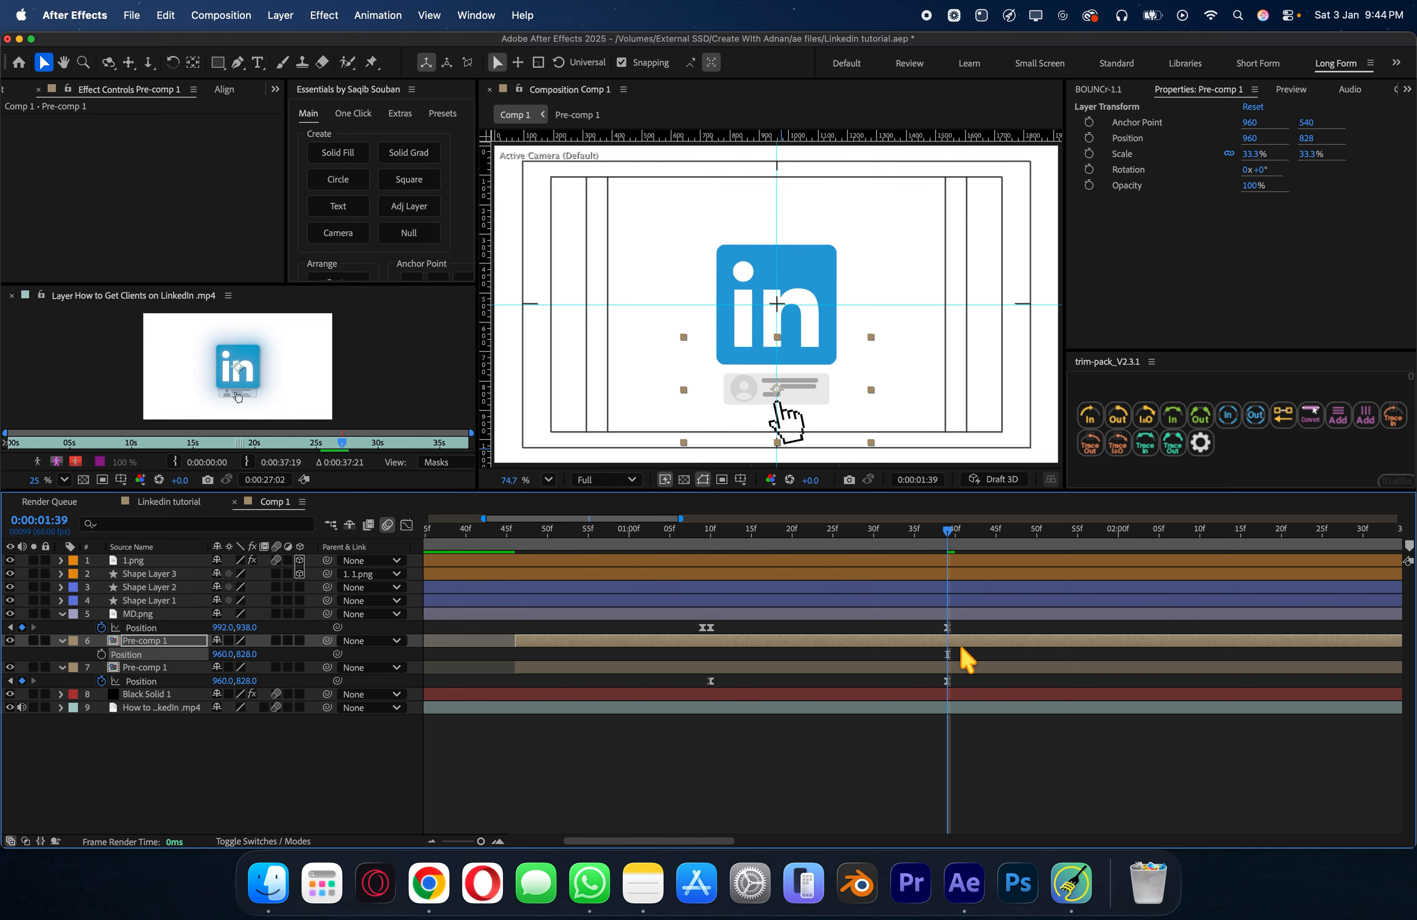
drag(181, 641, 178, 687)
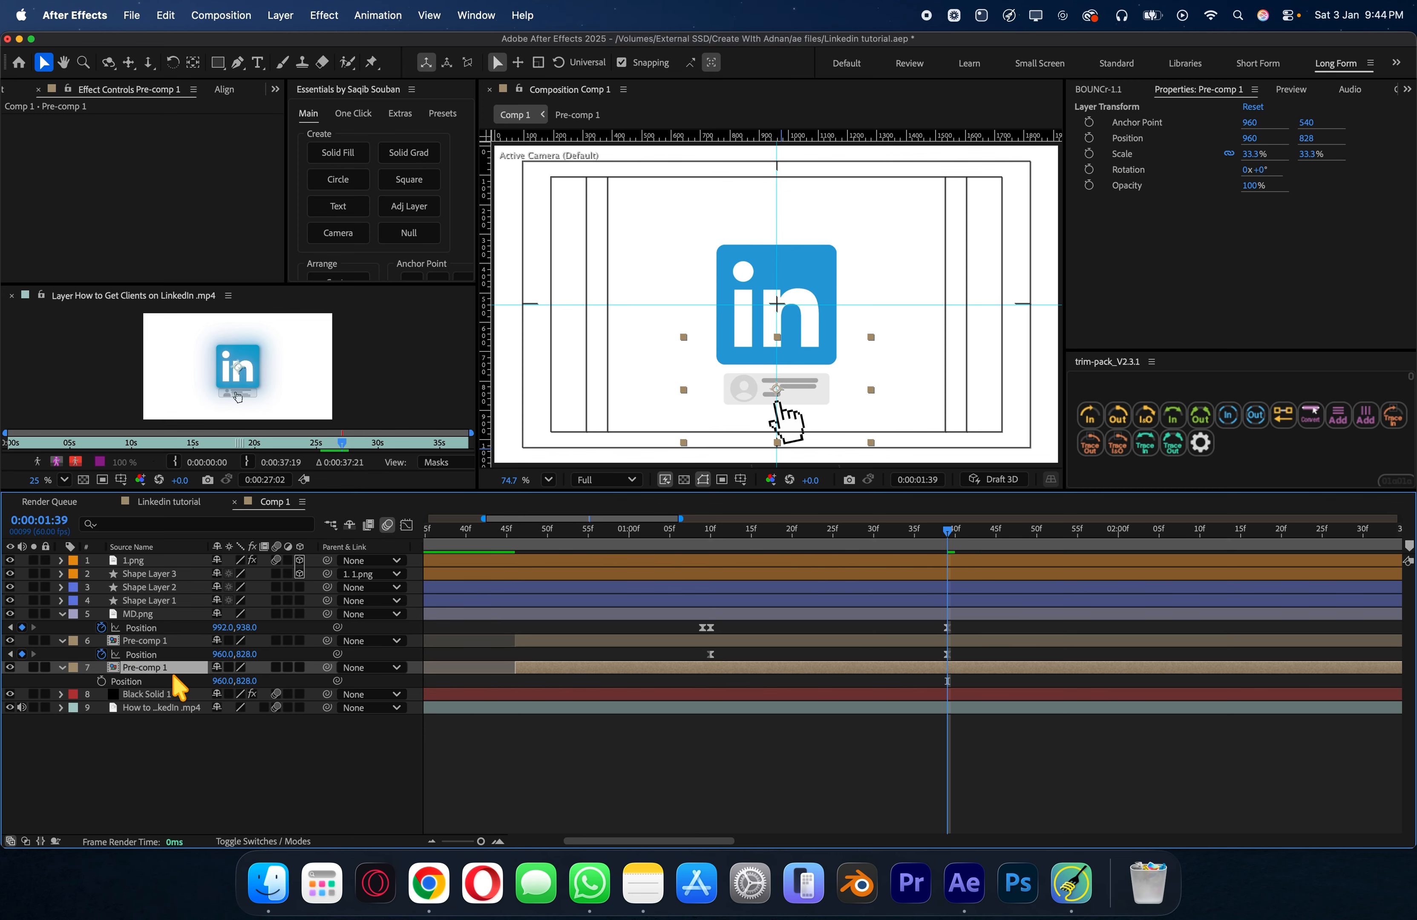
Step: Duplicate the unanimated Pre-comp 1 layer repeatedly until there are fifteen Pre-comp 1 layers in the timeline
key(super+d)
key(super+d)
key(super+d)
key(super+d)
key(super+d)
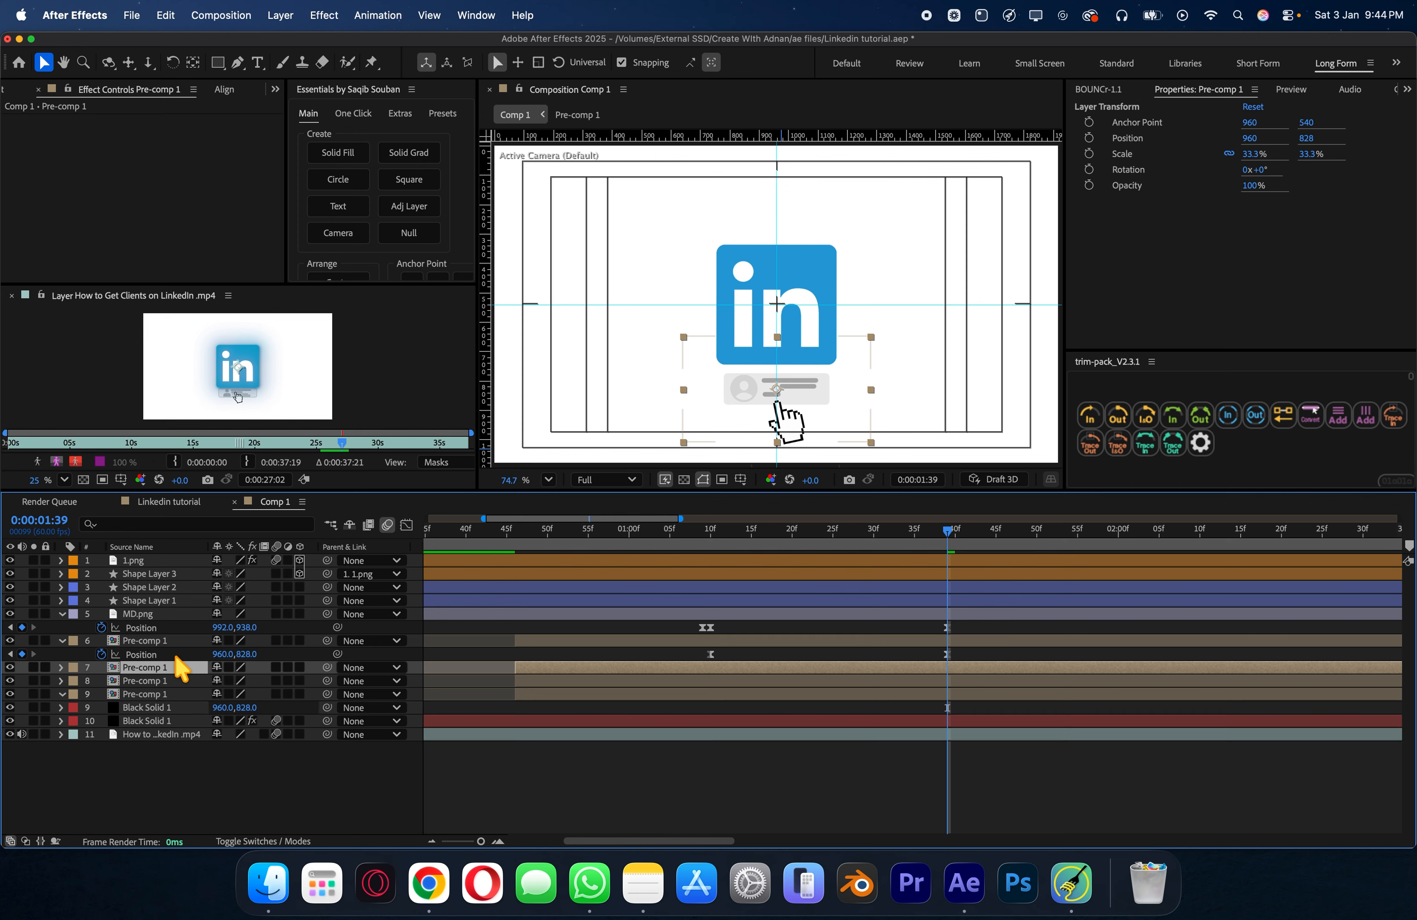
key(super+d)
key(super+d)
key(super+d)
key(super+d)
key(super+d)
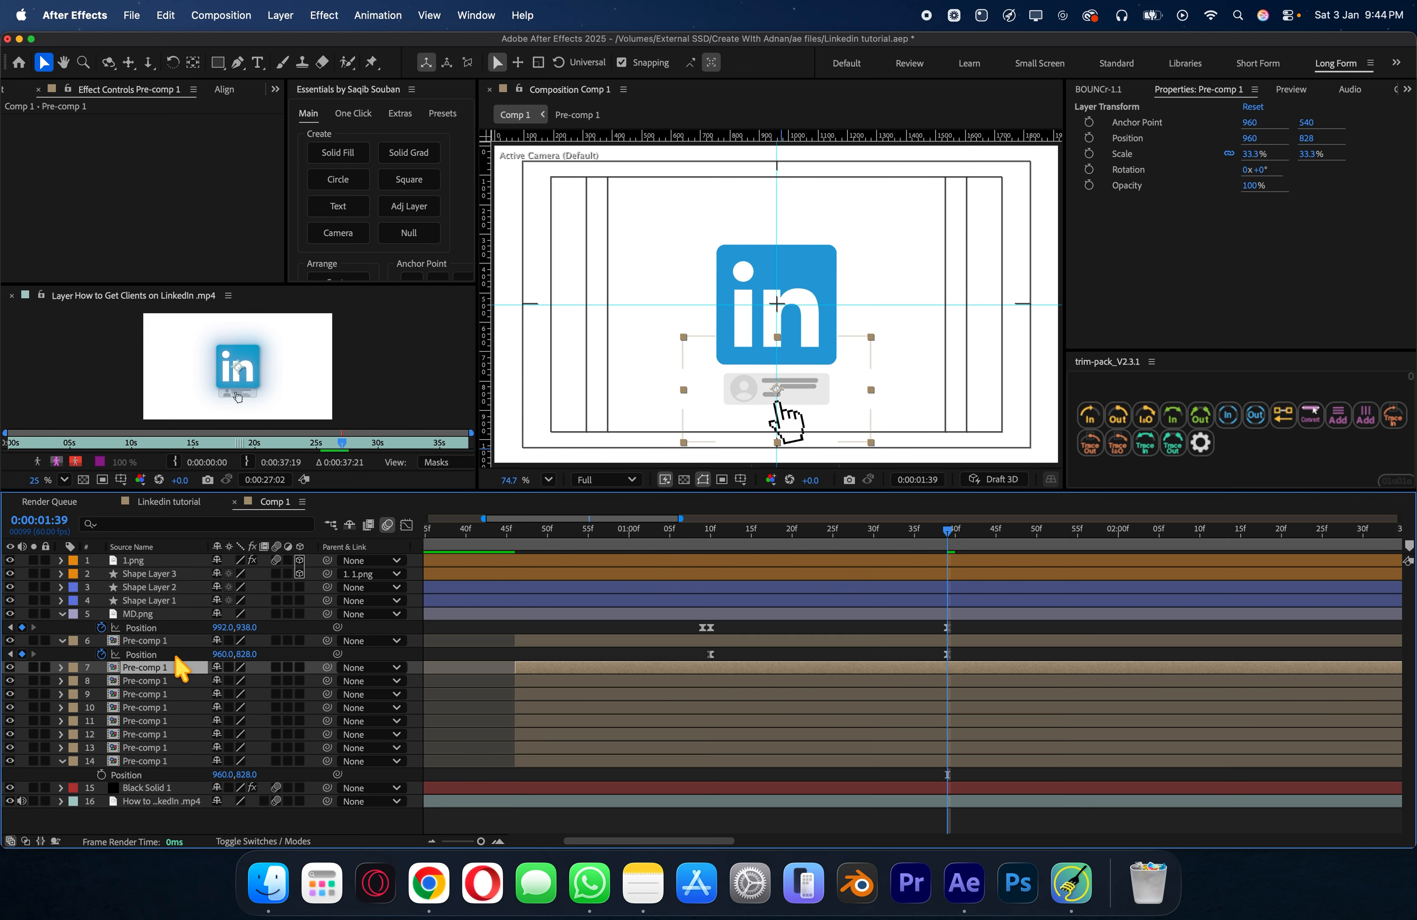
scroll(666, 357, down, 3)
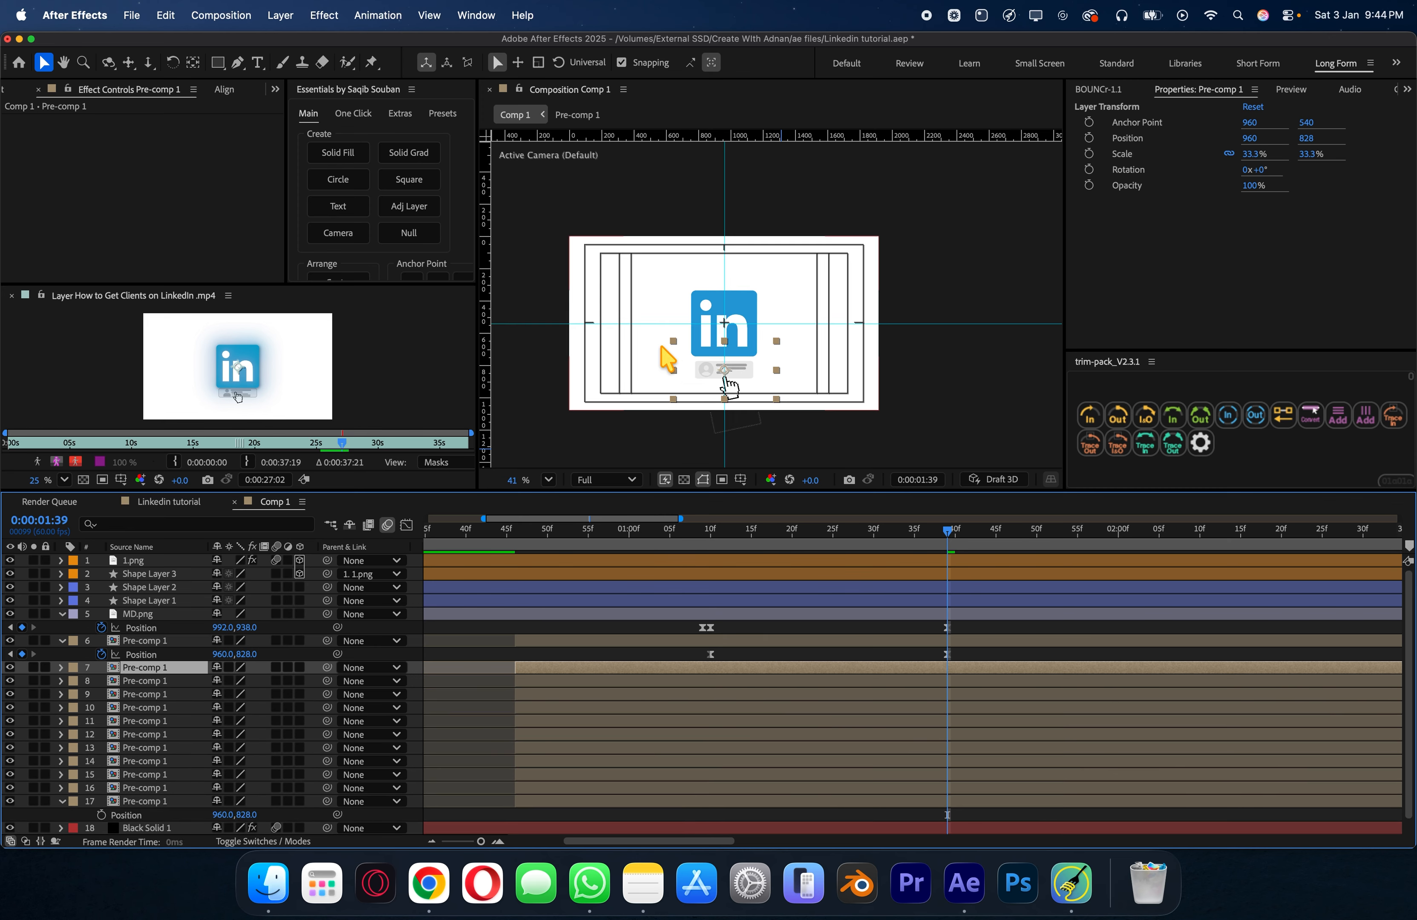
drag(844, 439, 867, 301)
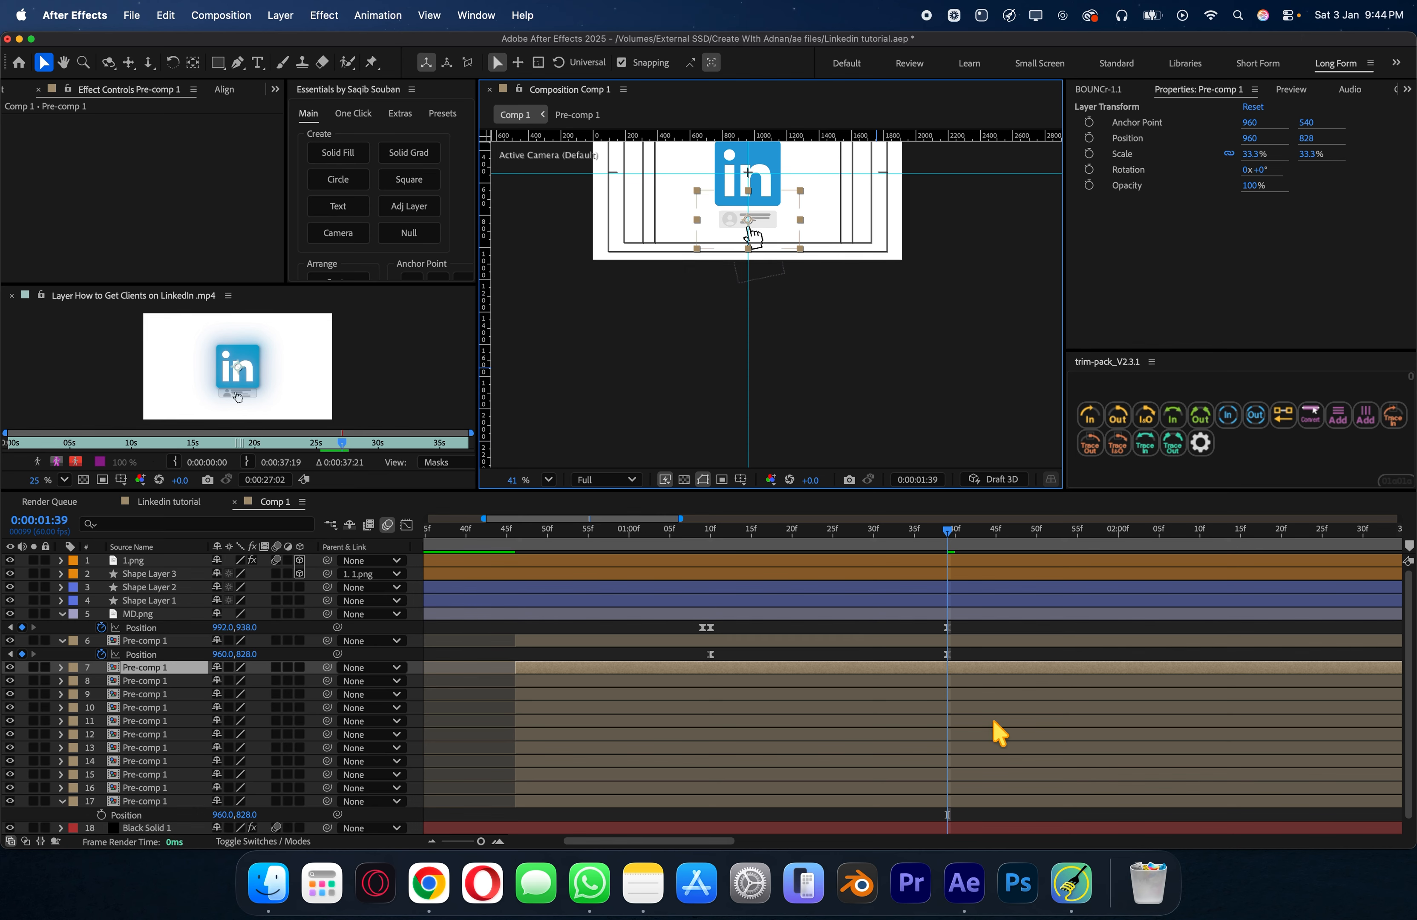
click(974, 801)
key(super+d)
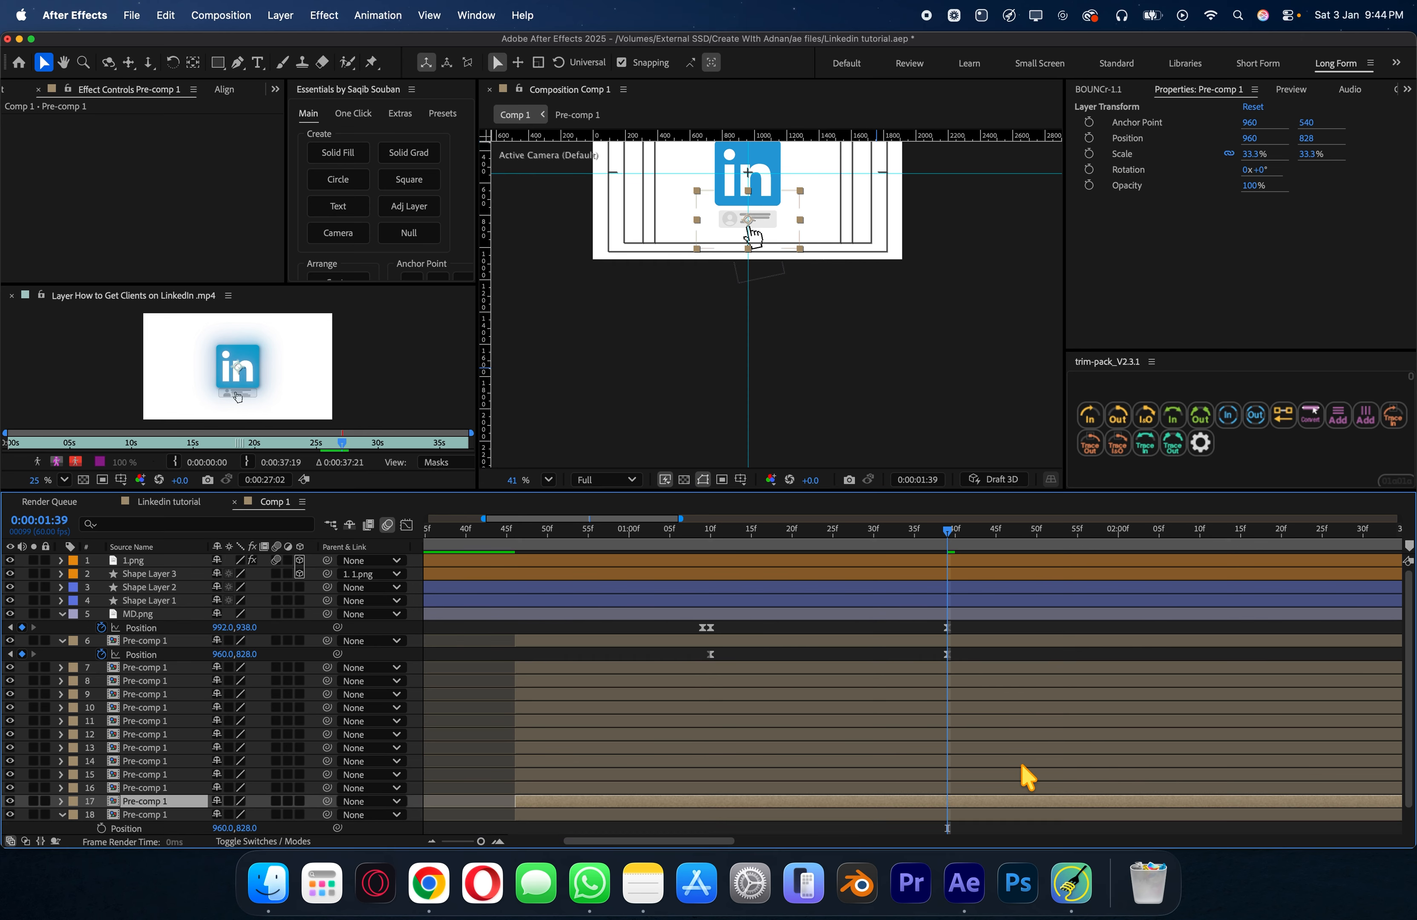
key(super+d)
scroll(999, 765, down, 2)
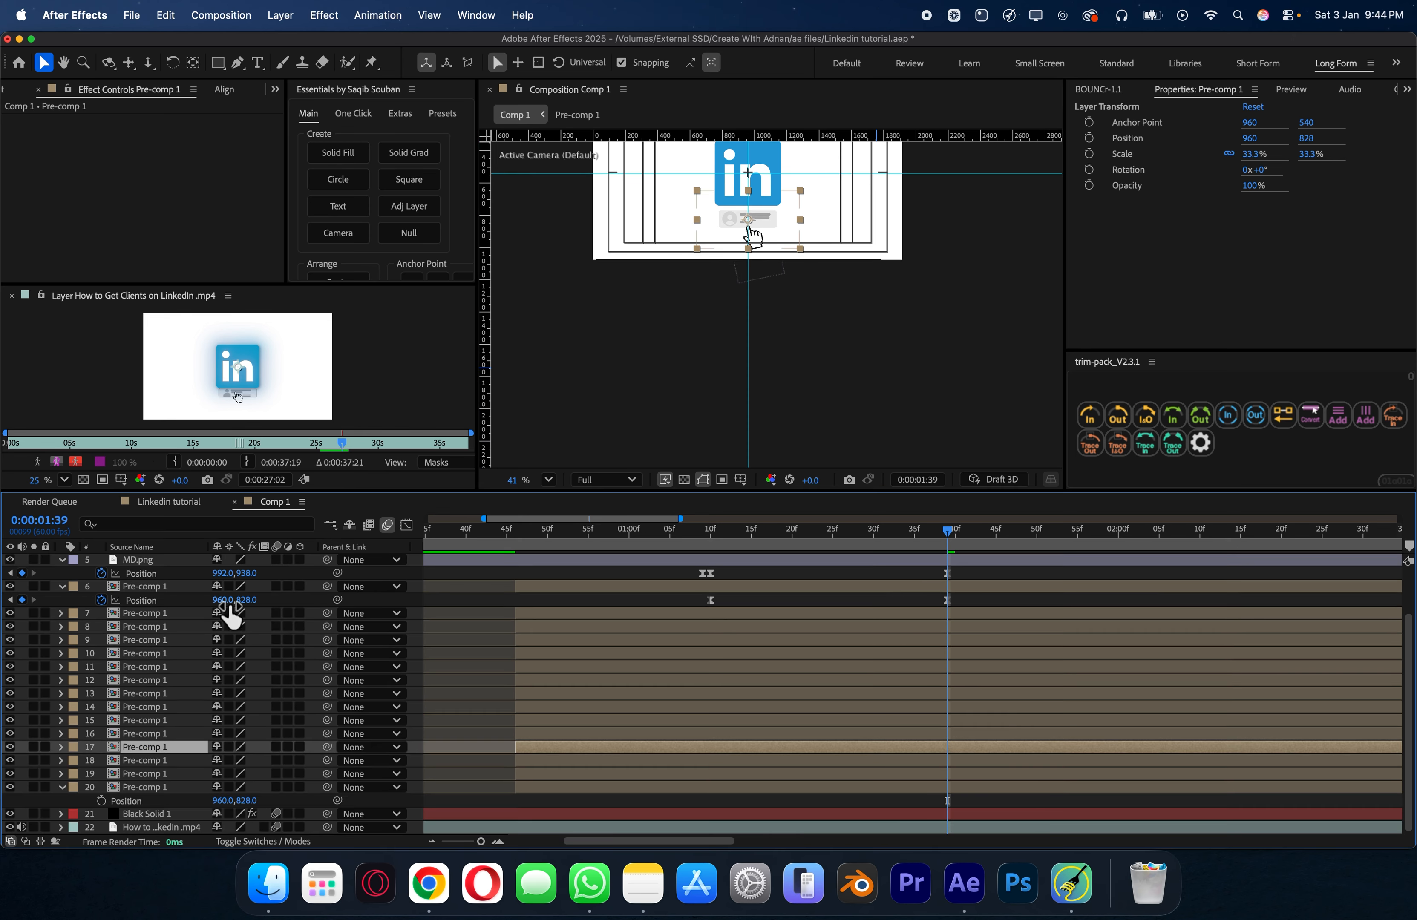
Step: Move the lowest Pre-comp 1 copy down to Y 2144.7 and distribute all fifteen Pre-comp 1 layers by vertical centers
click(172, 586)
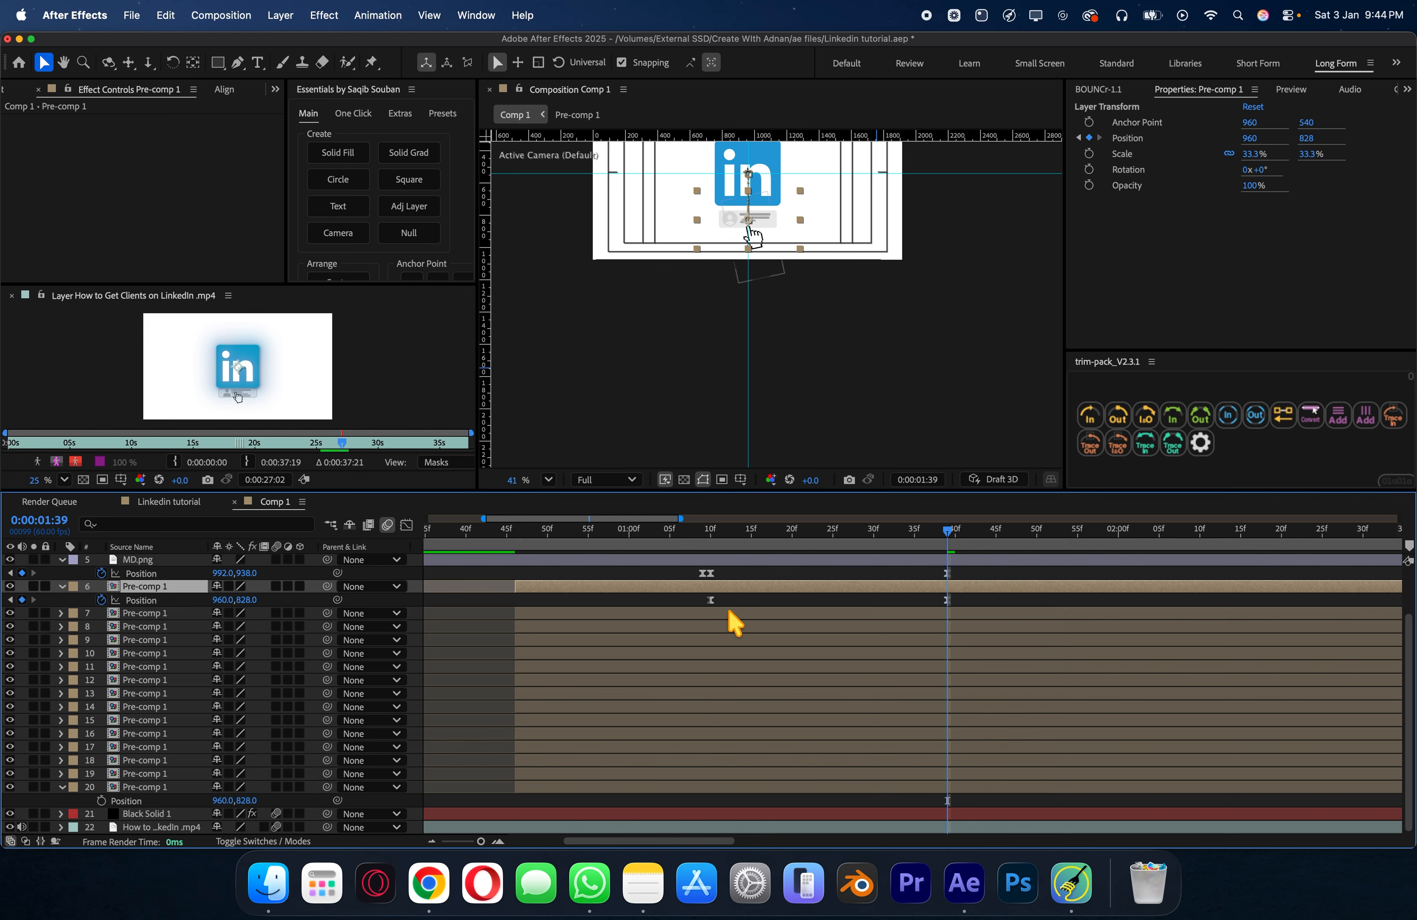
click(156, 787)
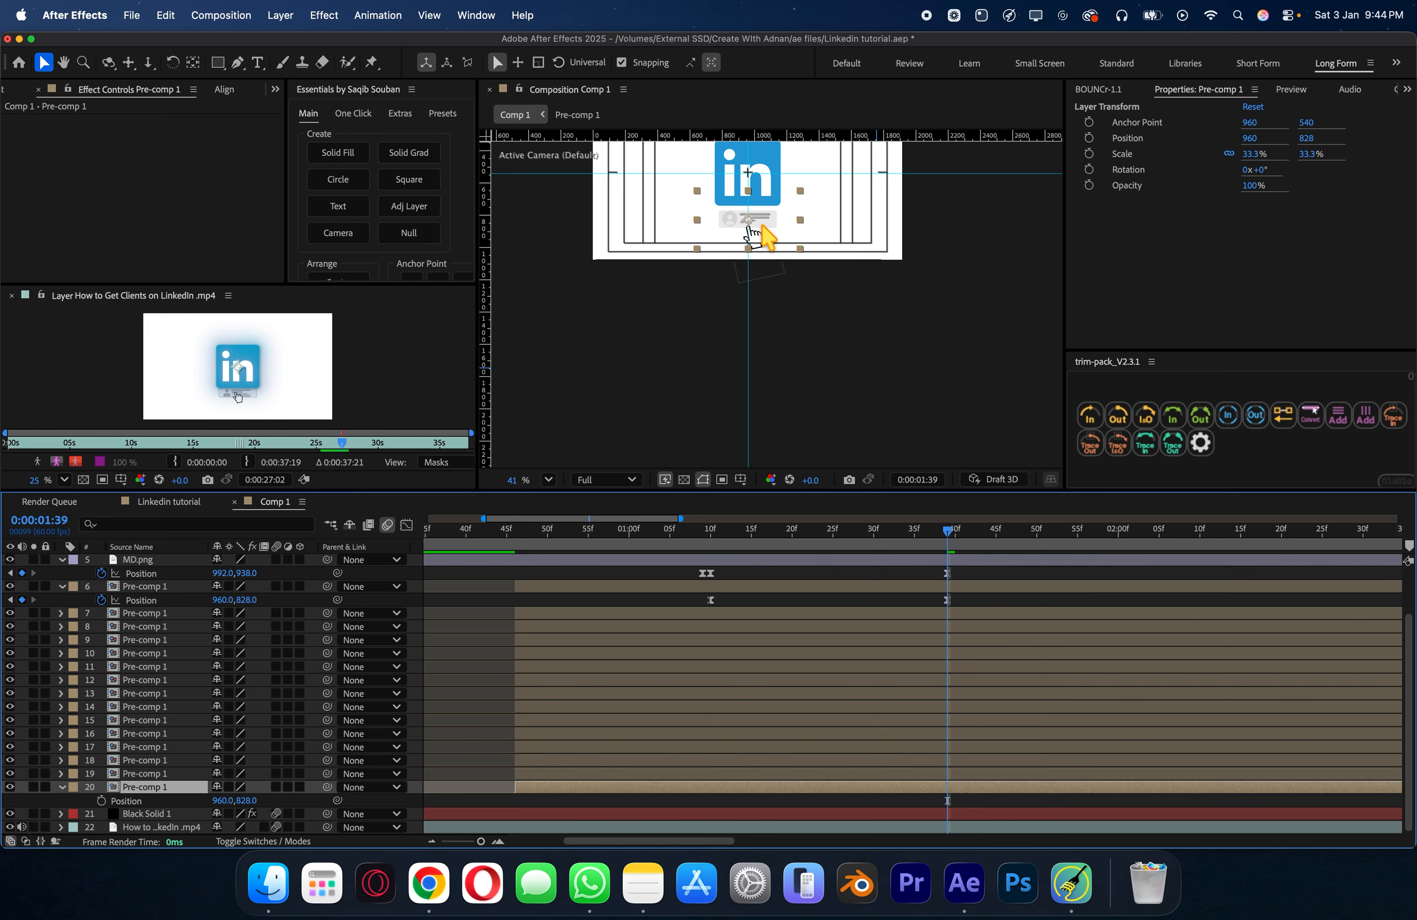
drag(764, 231, 771, 442)
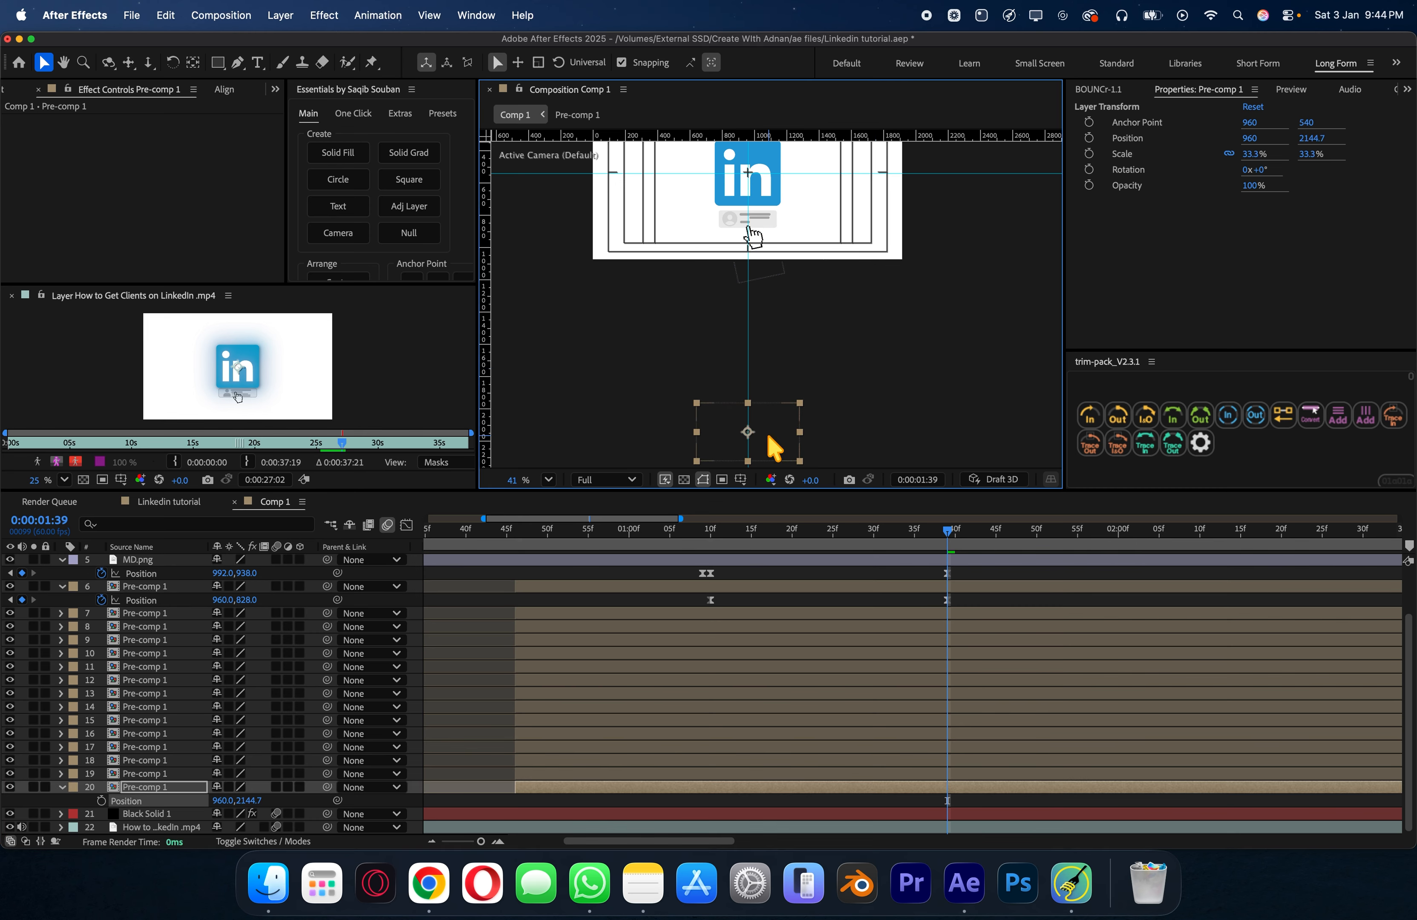
shift+click(904, 588)
click(225, 90)
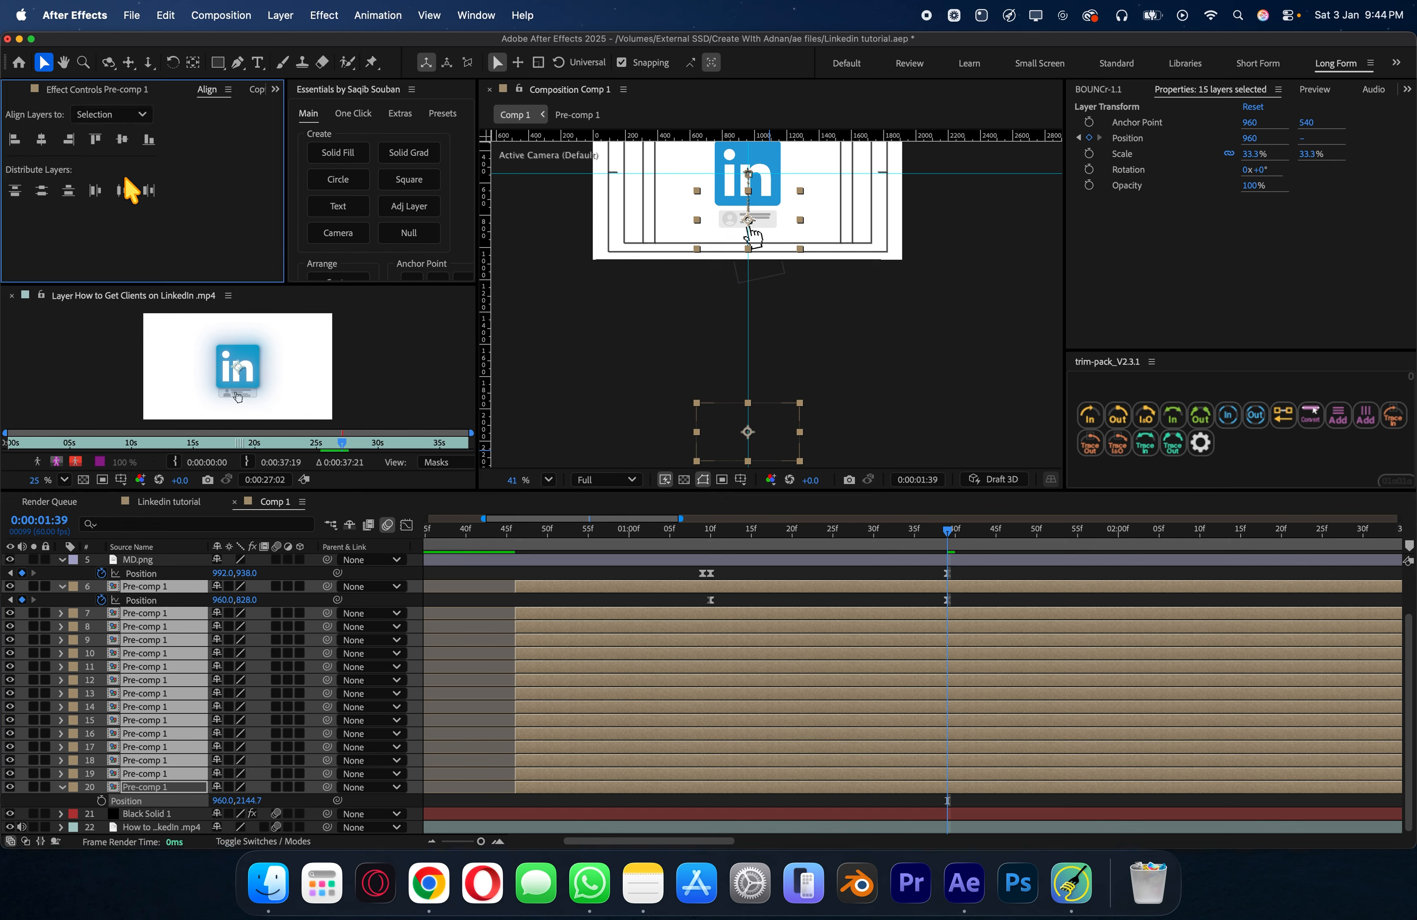
click(41, 190)
scroll(741, 194, up, 3)
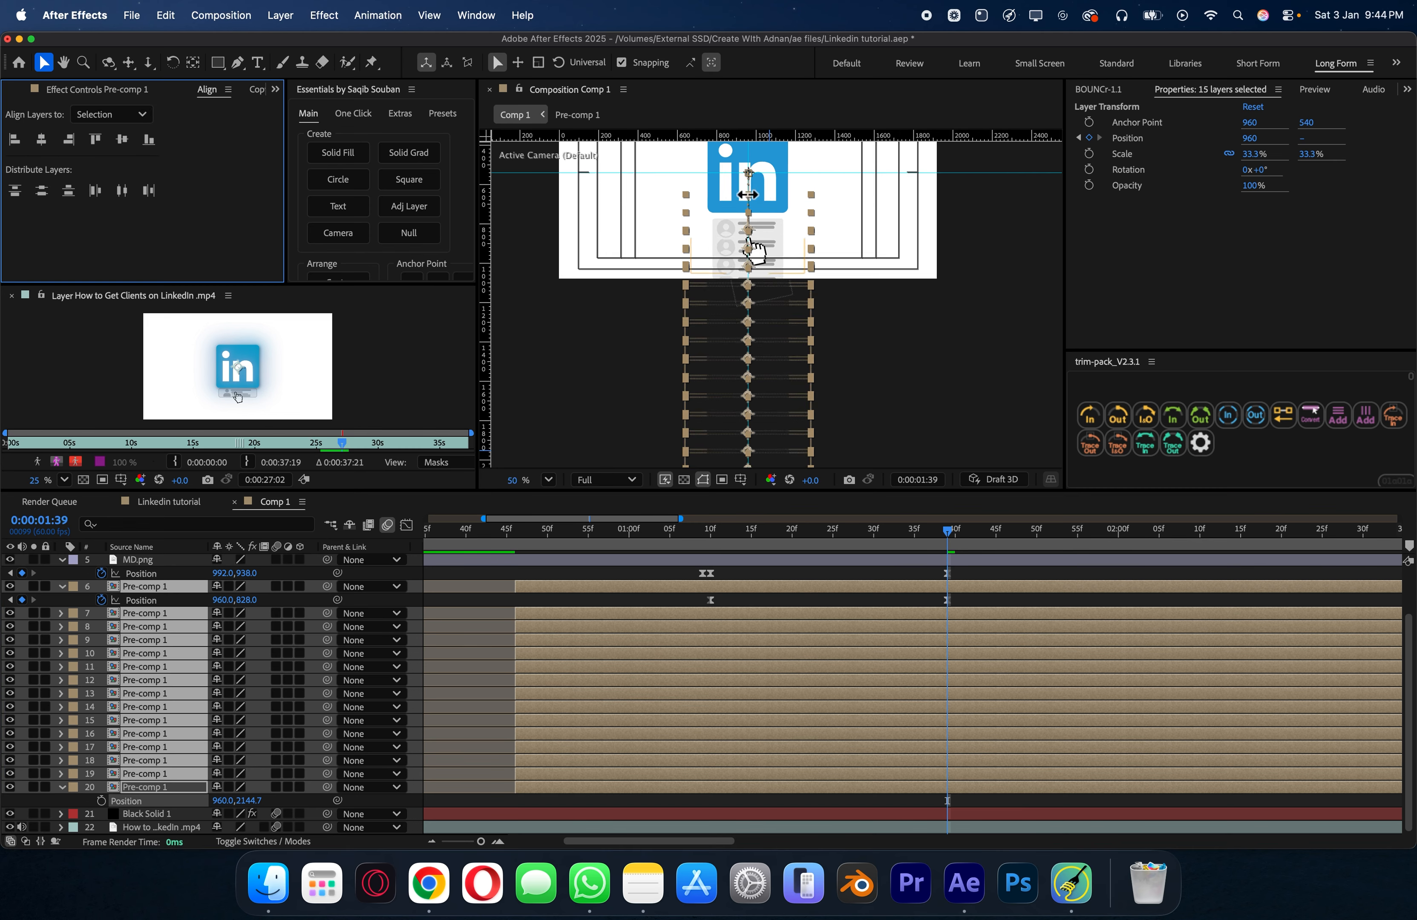
Step: Lower the last Pre-comp 1 copy to Y 2597.7 and redistribute all fifteen Pre-comp 1 layers by vertical centers for wider spacing
scroll(717, 314, down, 4)
key(h)
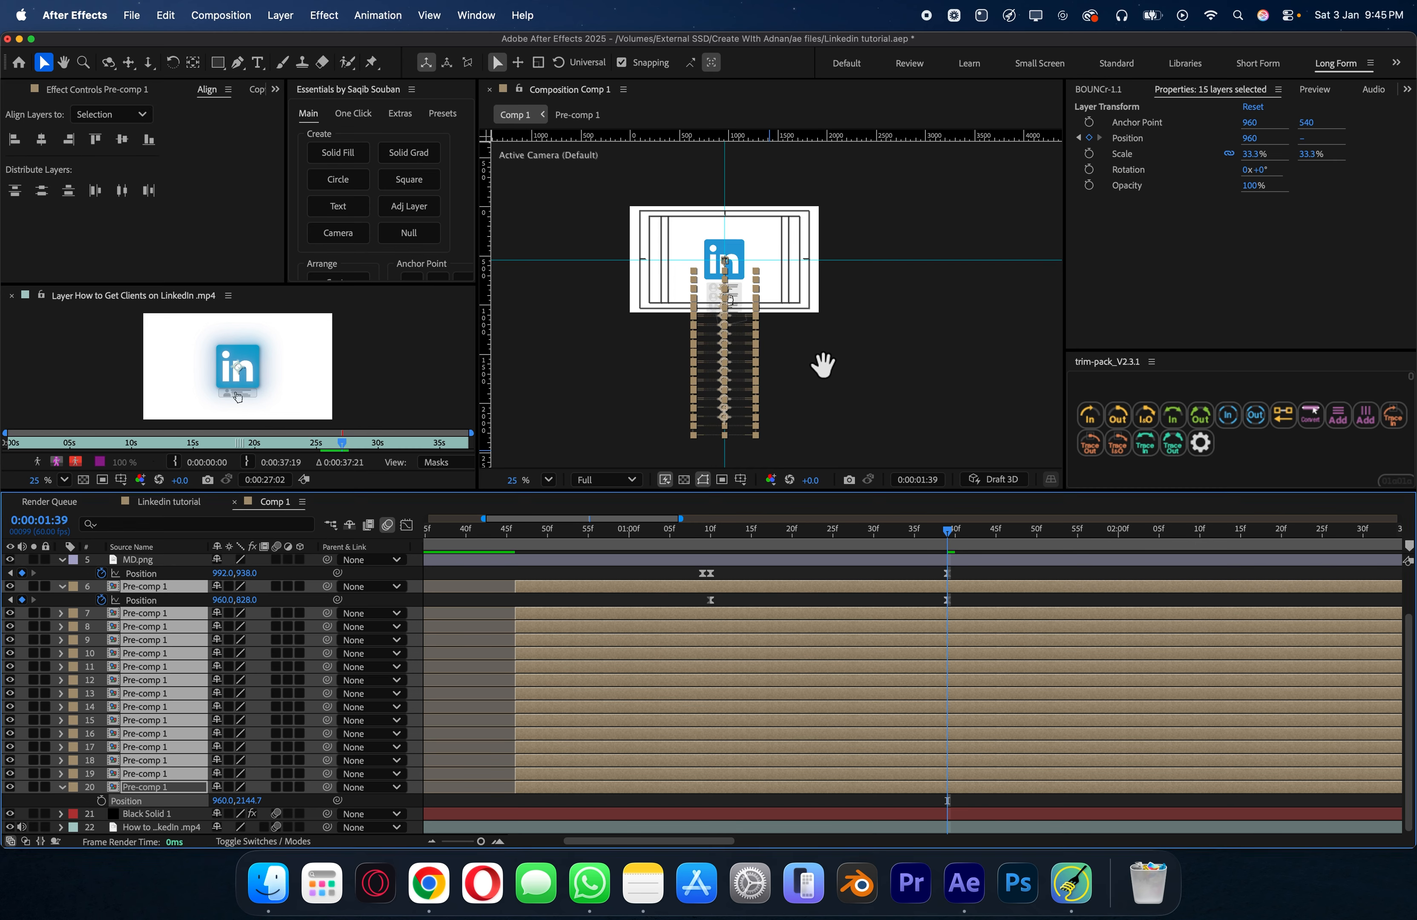
drag(821, 363, 838, 215)
scroll(770, 270, up, 3)
key(v)
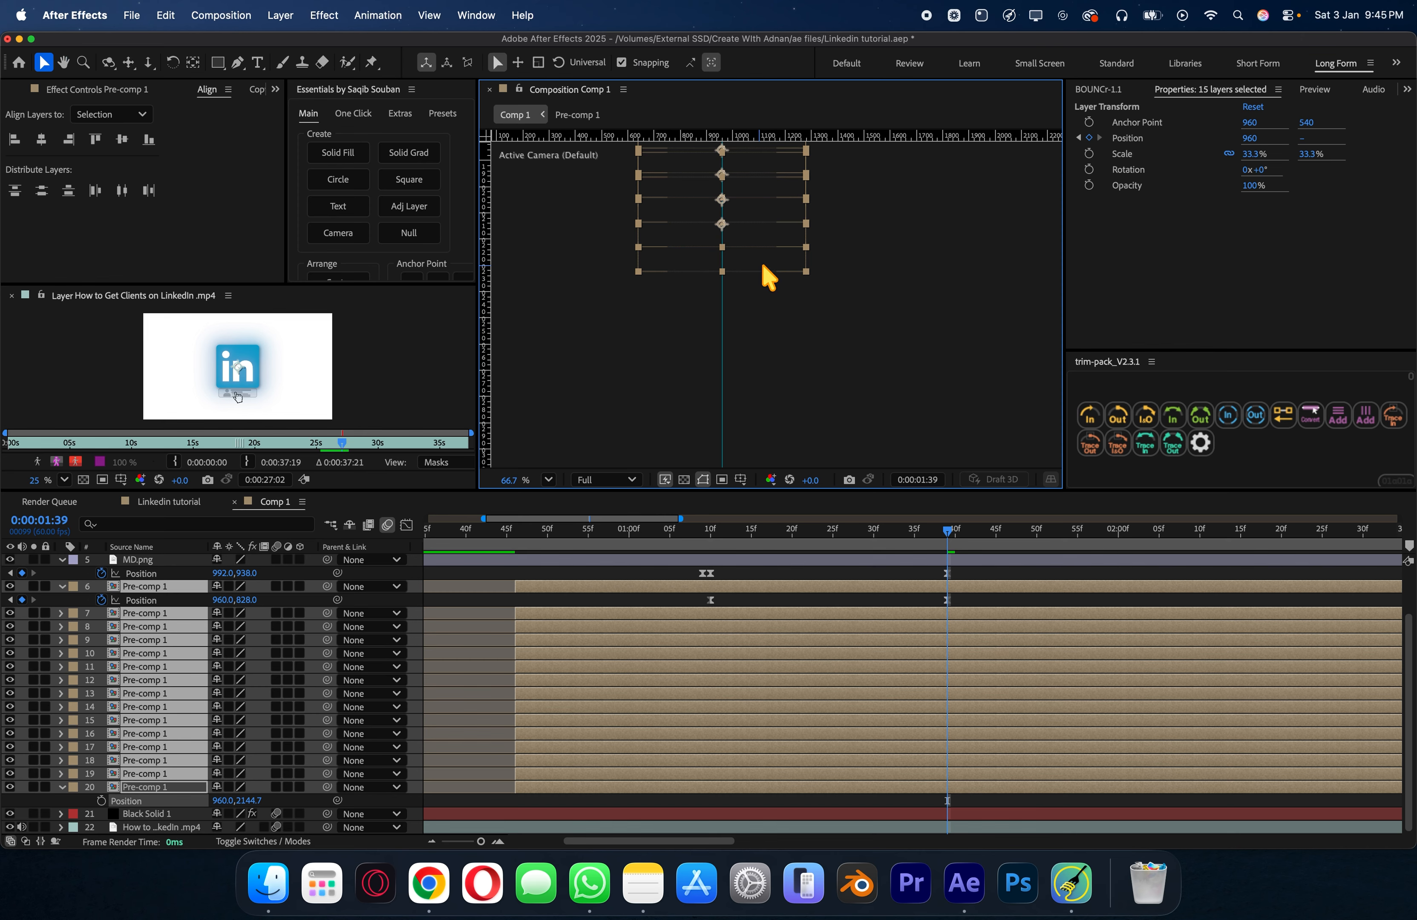
click(483, 797)
drag(769, 259, 759, 378)
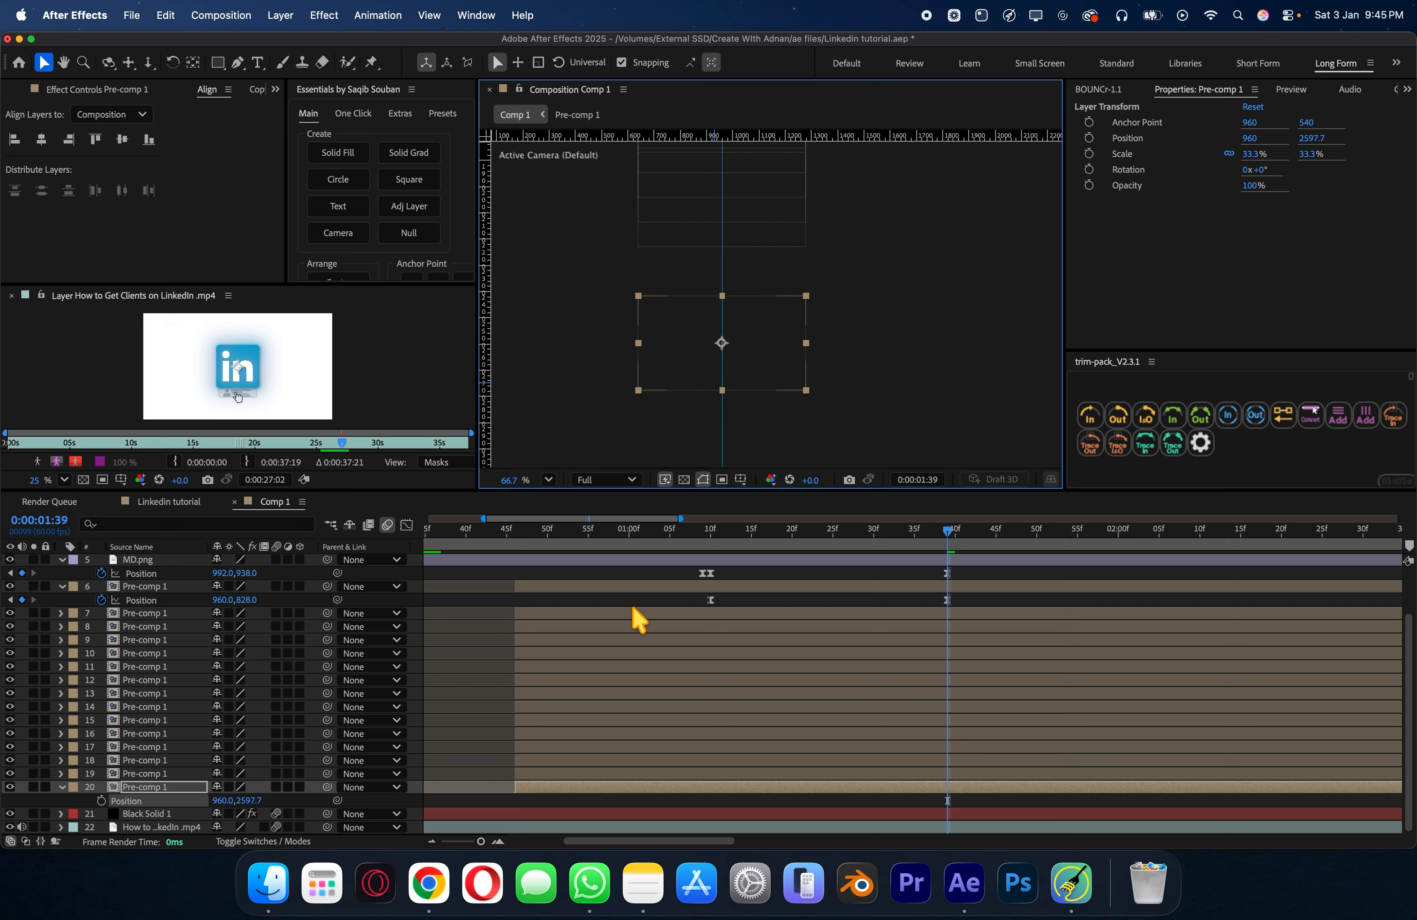
shift+click(633, 586)
click(42, 190)
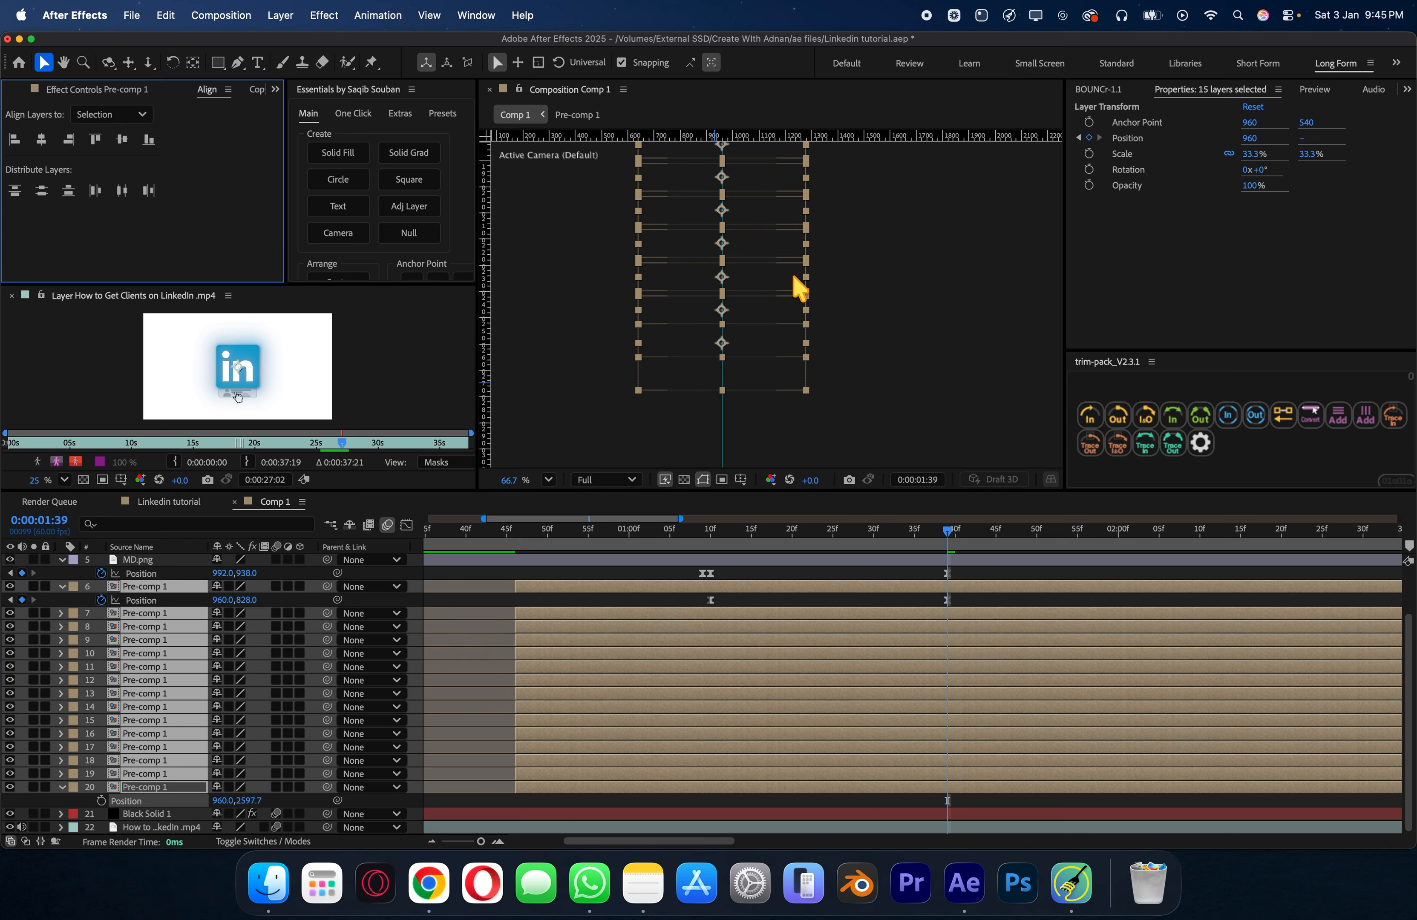
Step: Make the fifteen Pre-comp 1 layers and all other layers in Comp 1 3D
key(space)
drag(813, 242, 827, 368)
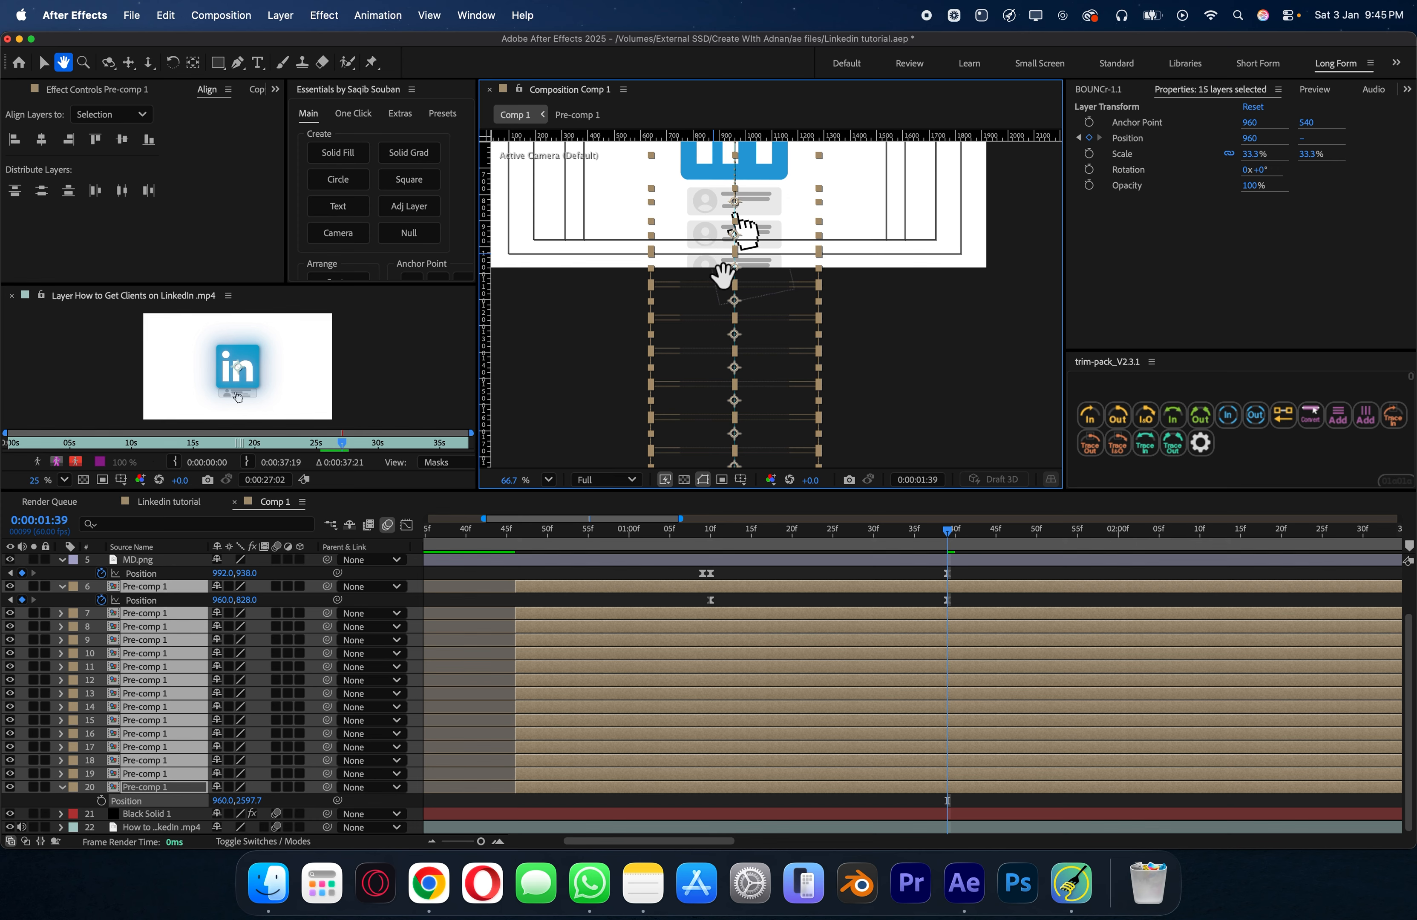
click(299, 666)
key(u)
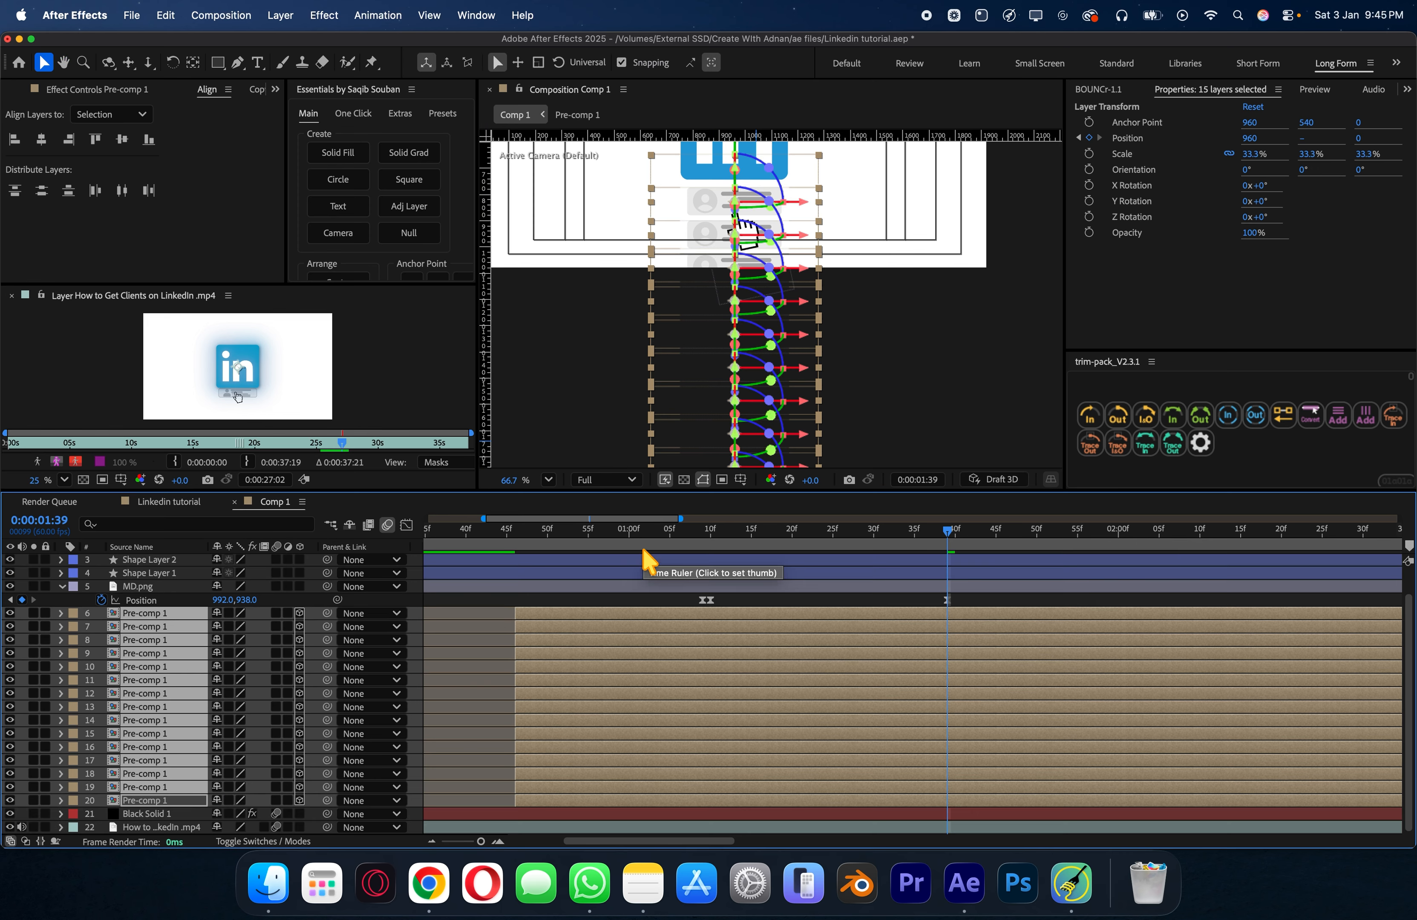
key(super+a)
click(299, 587)
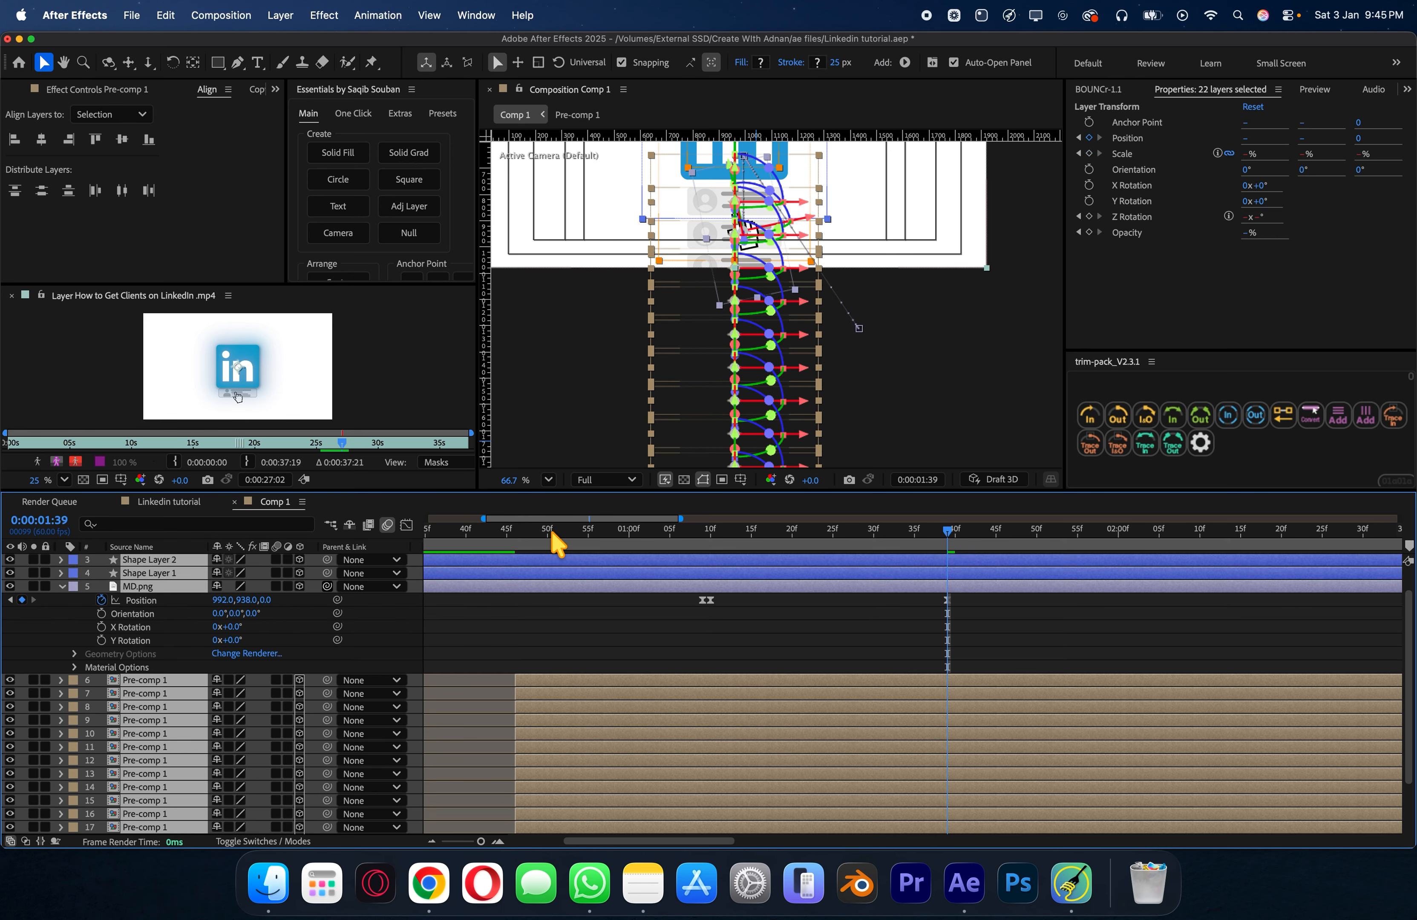
click(549, 481)
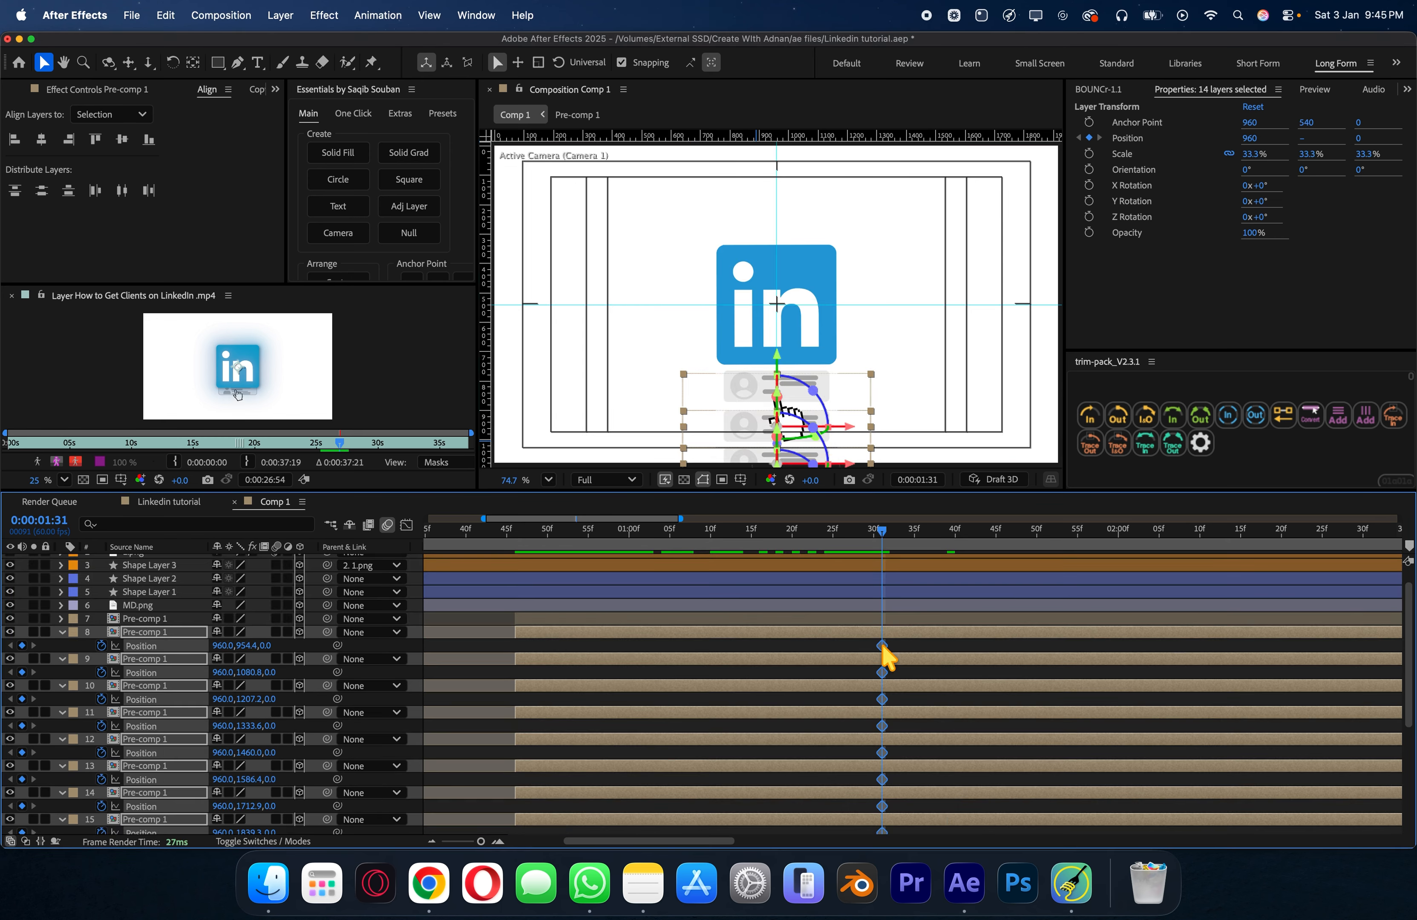
Step: Reveal the Position keyframes of the fourteen Pre-comp 1 copies and move them to about 0:00:01:58
key(p)
scroll(883, 647, down, 5)
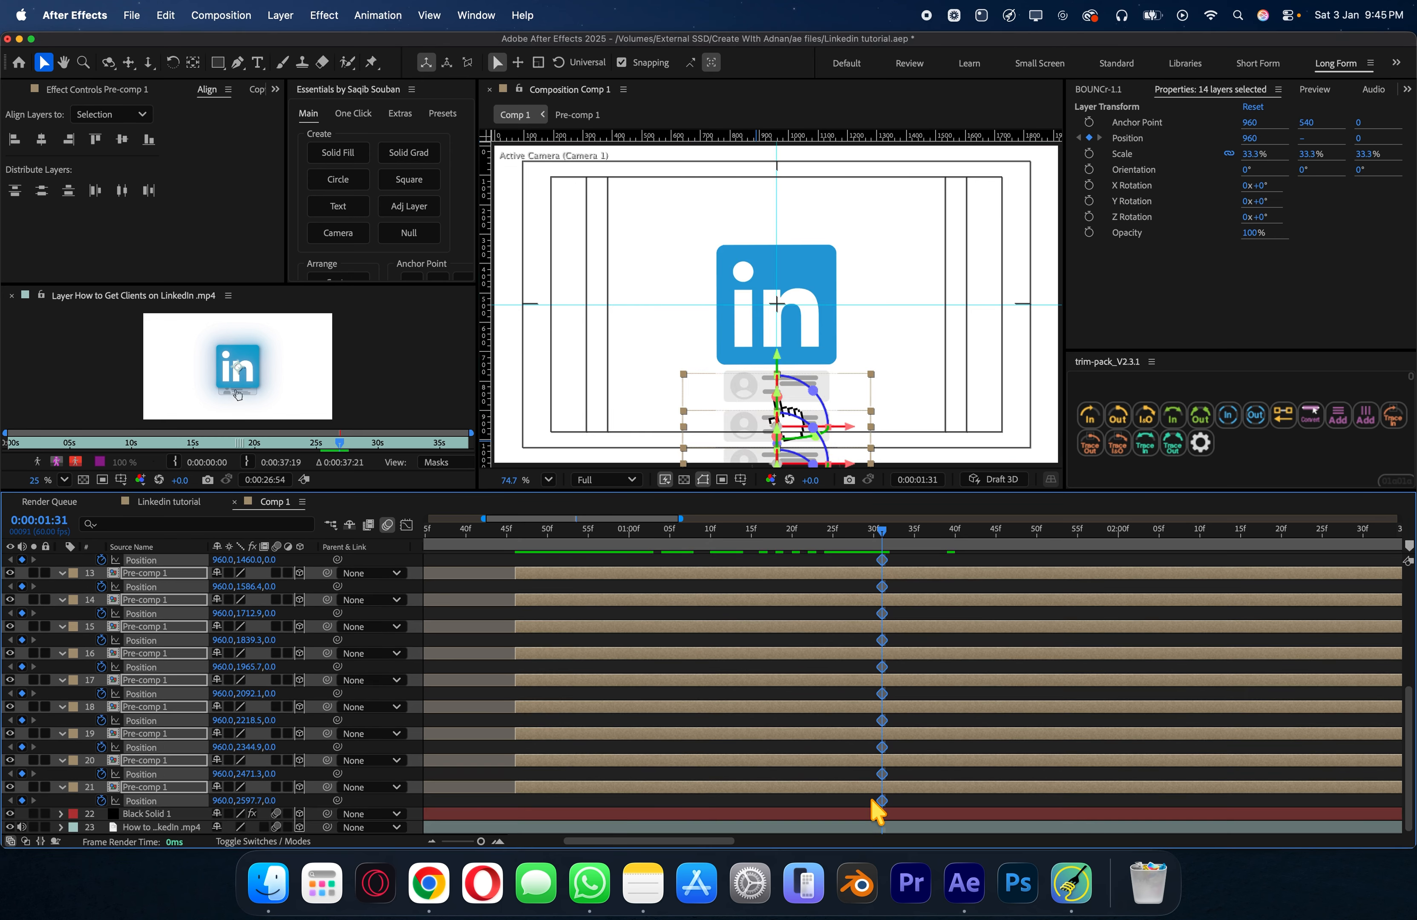
scroll(890, 687, up, 8)
drag(884, 665, 1103, 668)
Step: Copy the first Pre-comp 1's second Position keyframe (960, 828, 0) and paste it onto the fourteen copies at 0:00:01:31
click(934, 641)
key(p)
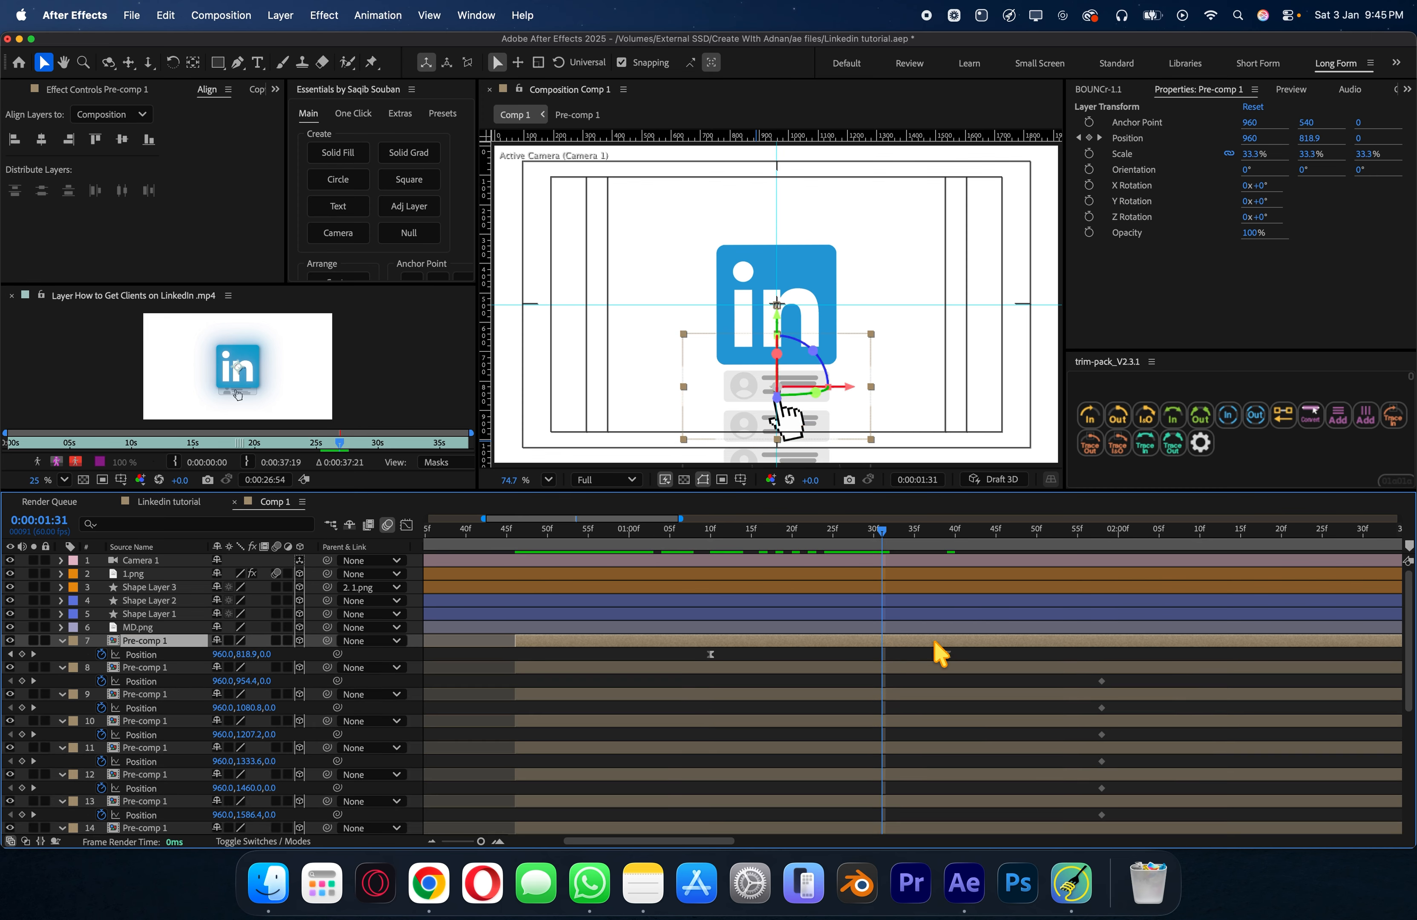
click(946, 653)
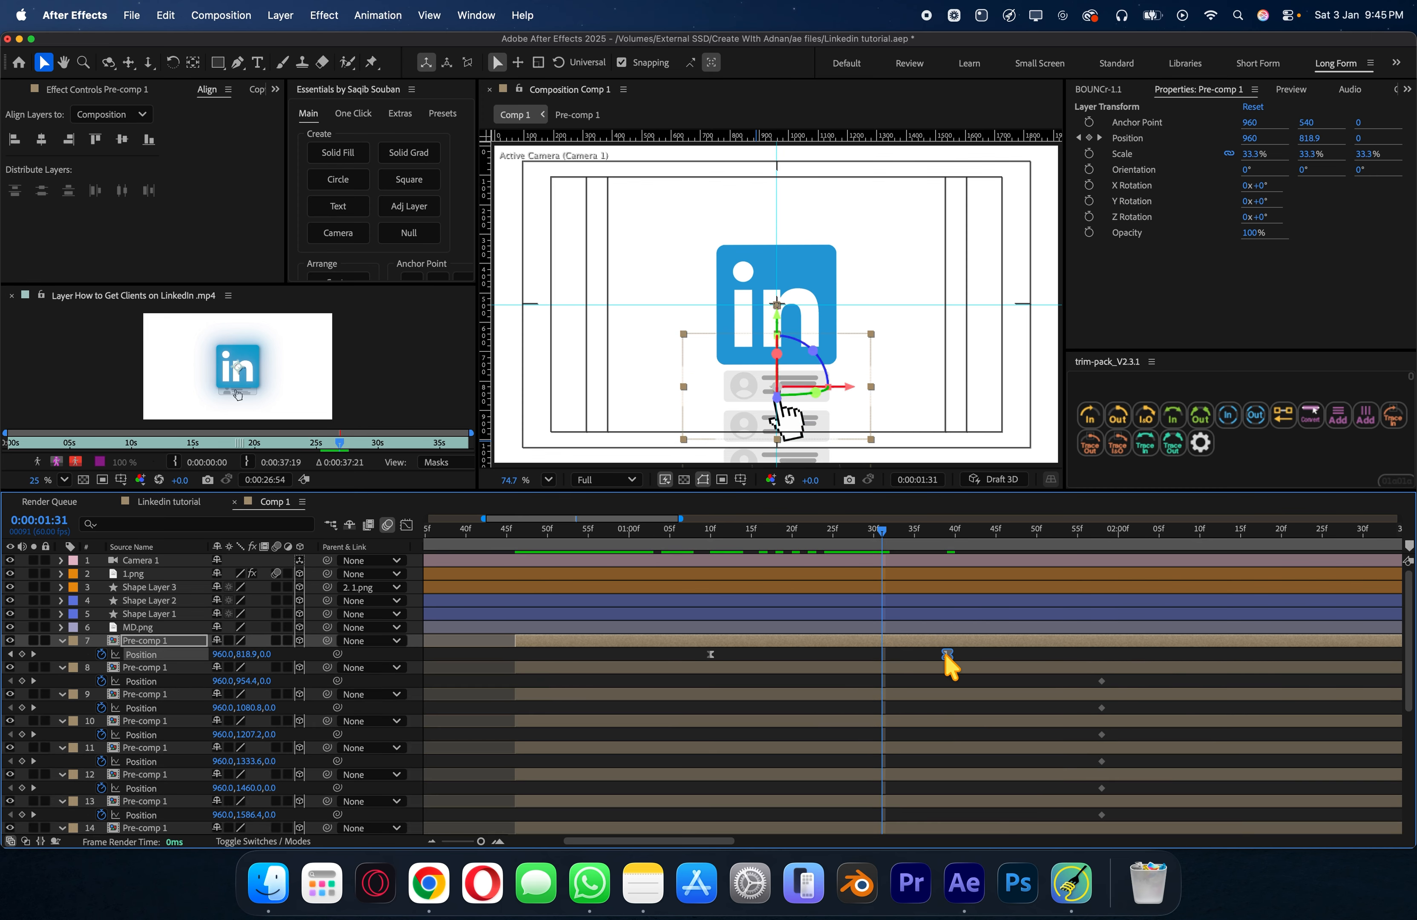
drag(902, 683, 904, 801)
key(super+v)
scroll(920, 725, up, 5)
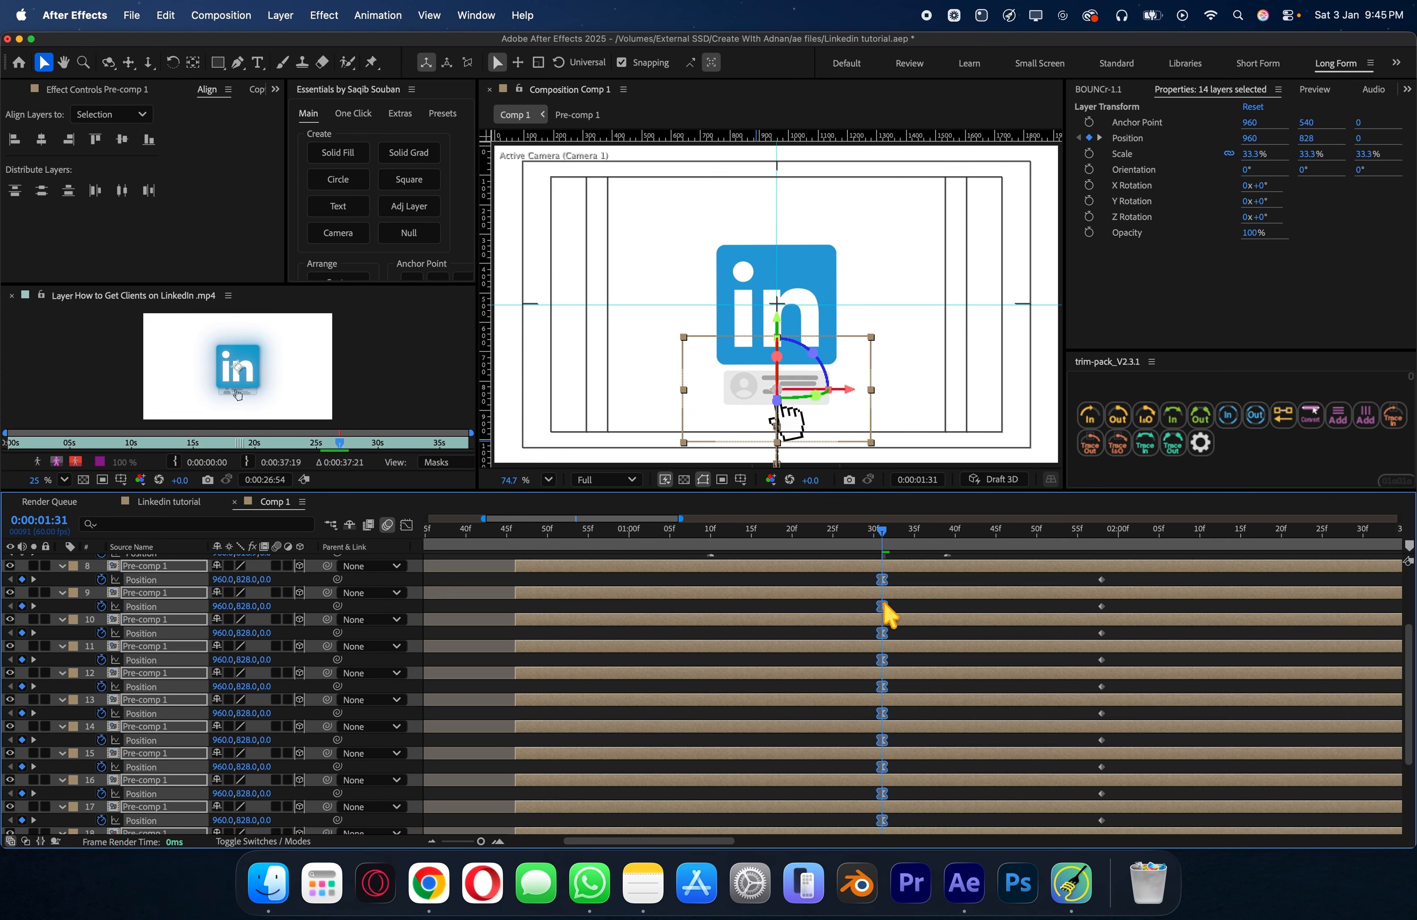
scroll(883, 605, up, 2)
mouse_move(880, 533)
mouse_down()
mouse_move(909, 537)
mouse_move(881, 562)
mouse_up()
key(space)
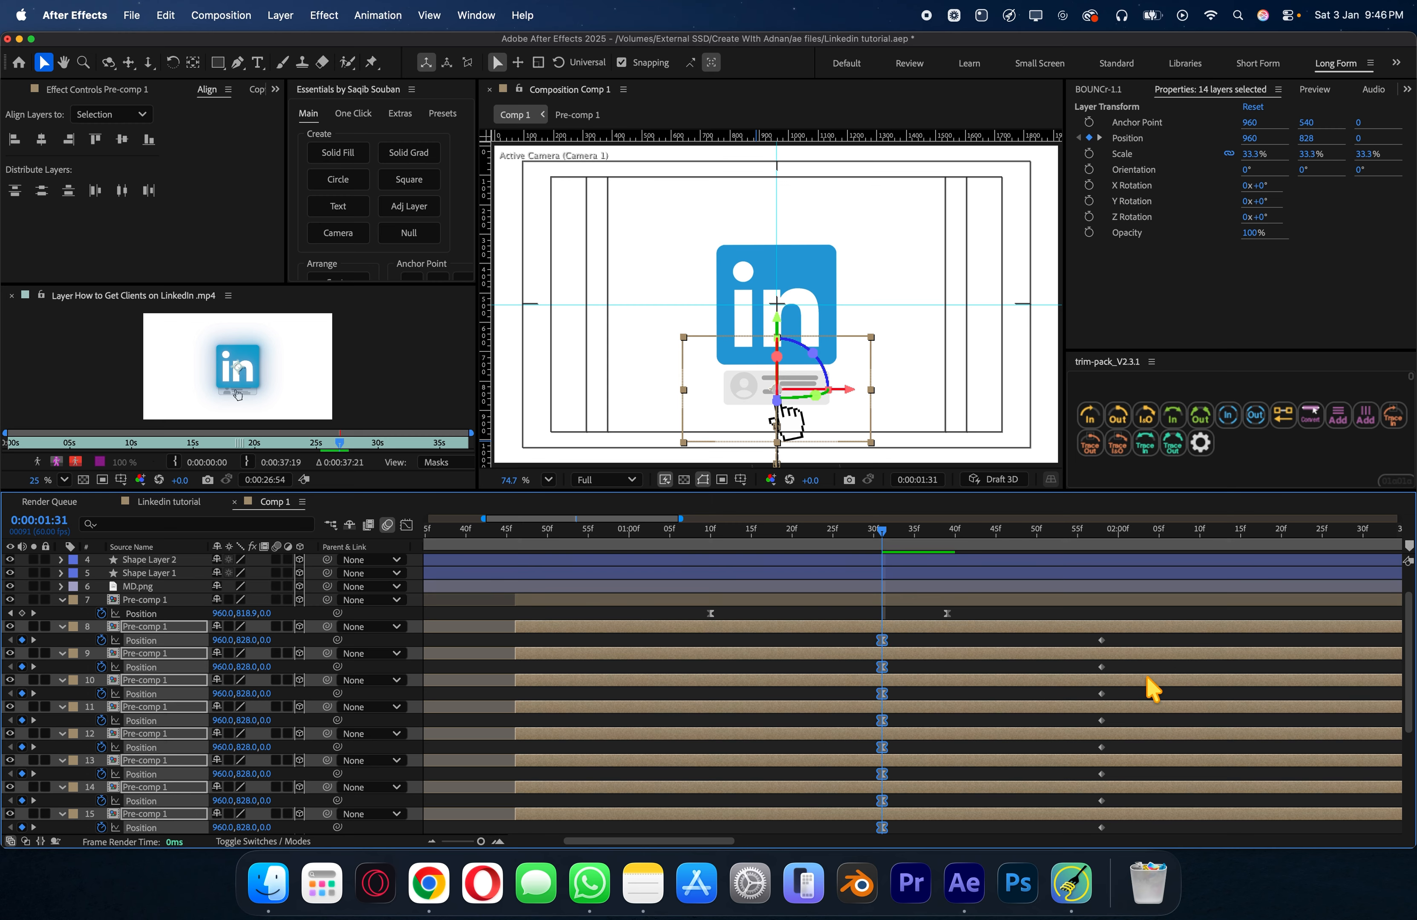
Step: Ease the fourteen copies' Position keyframes at about 0:00:01:58 and adjust their speed curves for a long, slow finish
drag(1148, 657, 802, 816)
click(406, 524)
drag(1128, 706, 822, 702)
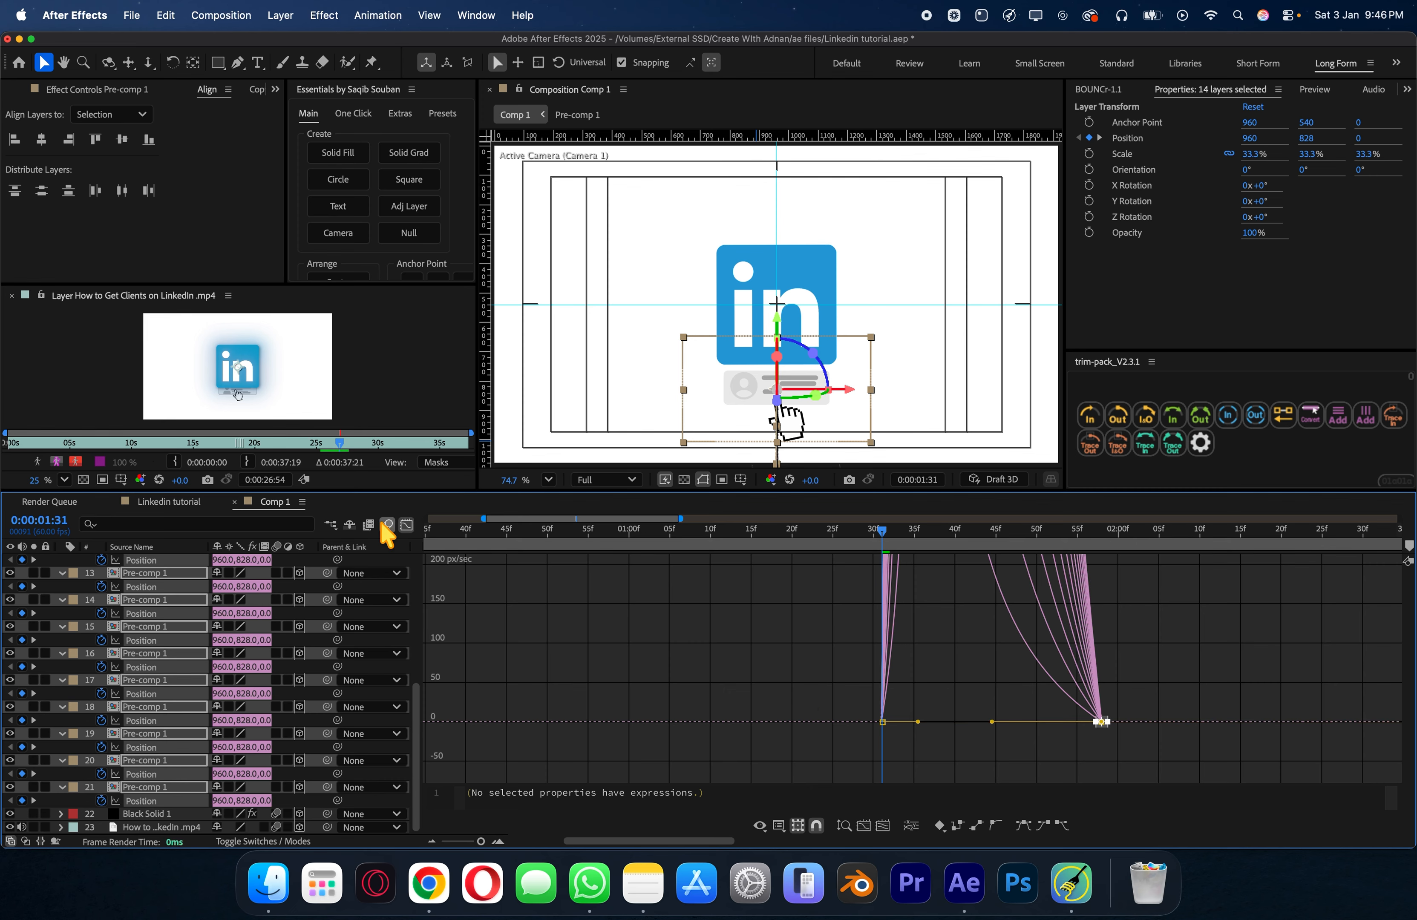
click(406, 525)
Step: Trim the start of all fourteen Pre-comp 1 copies to 0:00:01:31
drag(812, 531, 882, 537)
click(756, 562)
scroll(792, 565, up, 5)
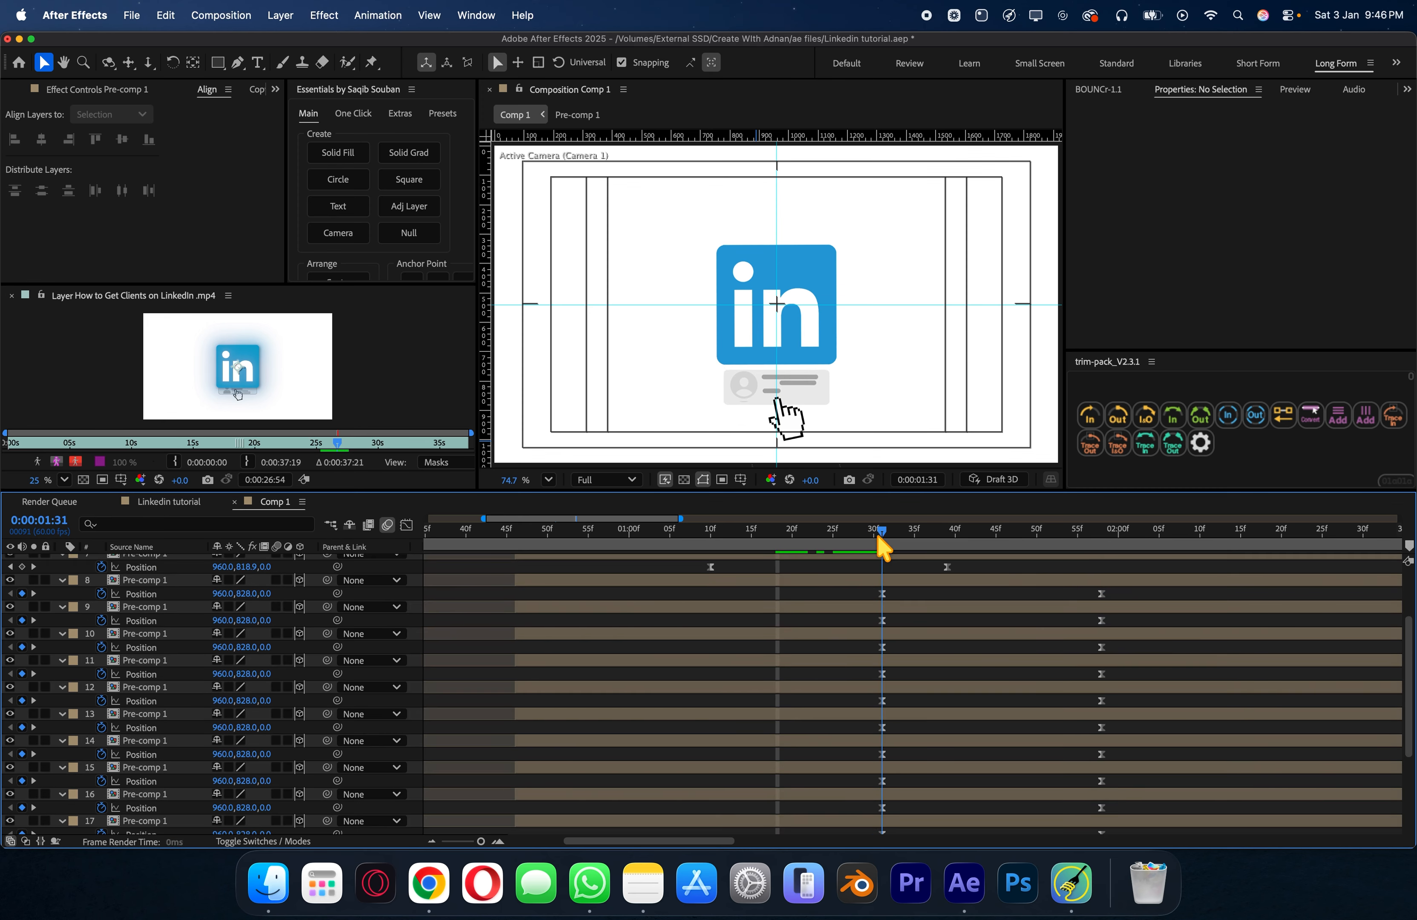
click(887, 581)
scroll(929, 734, down, 1)
scroll(936, 748, down, 3)
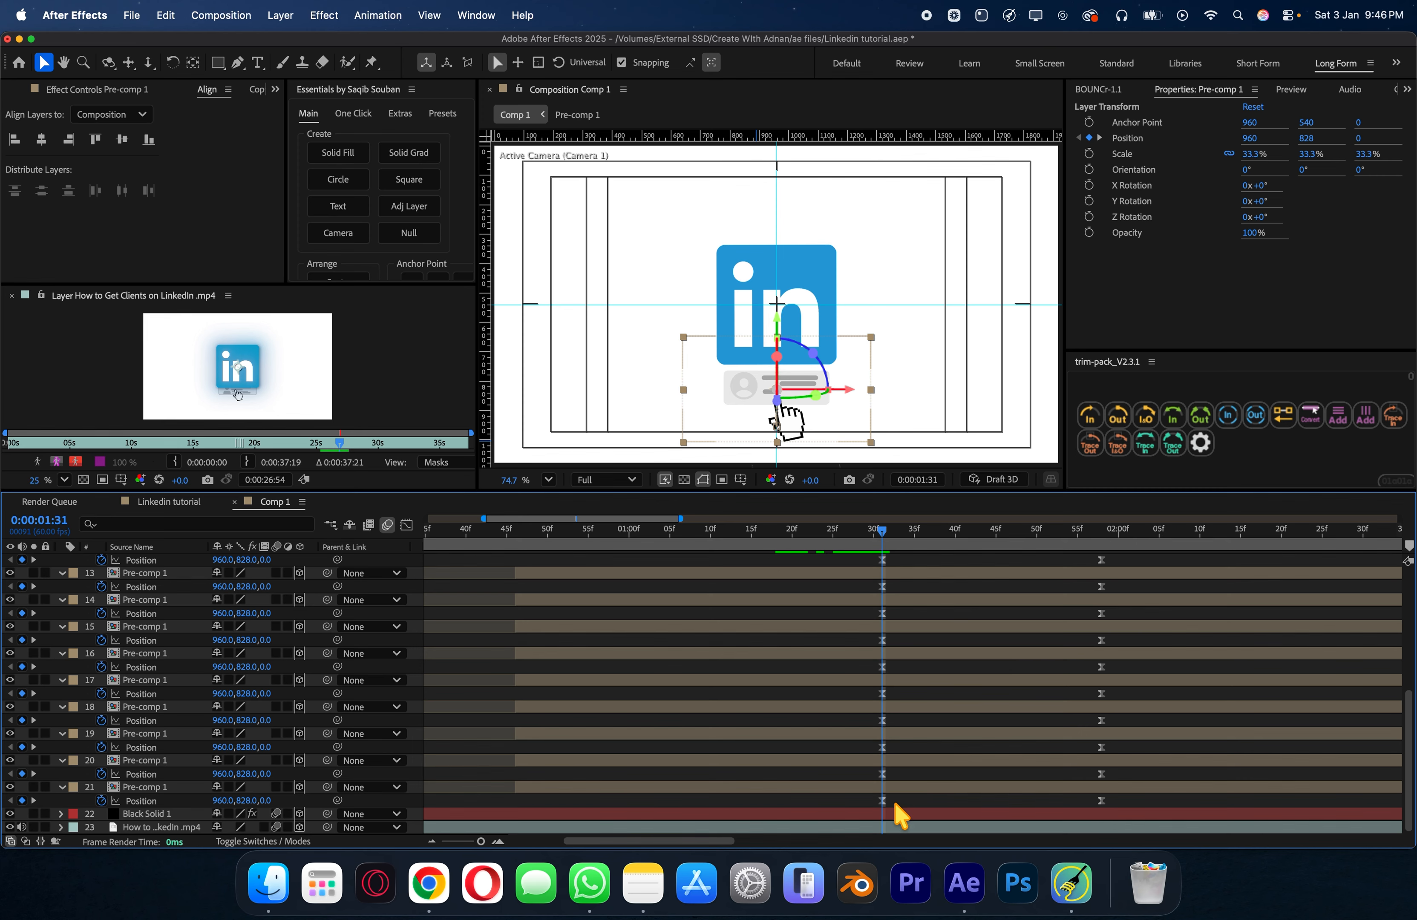
shift+click(948, 784)
key(alt+bracketleft)
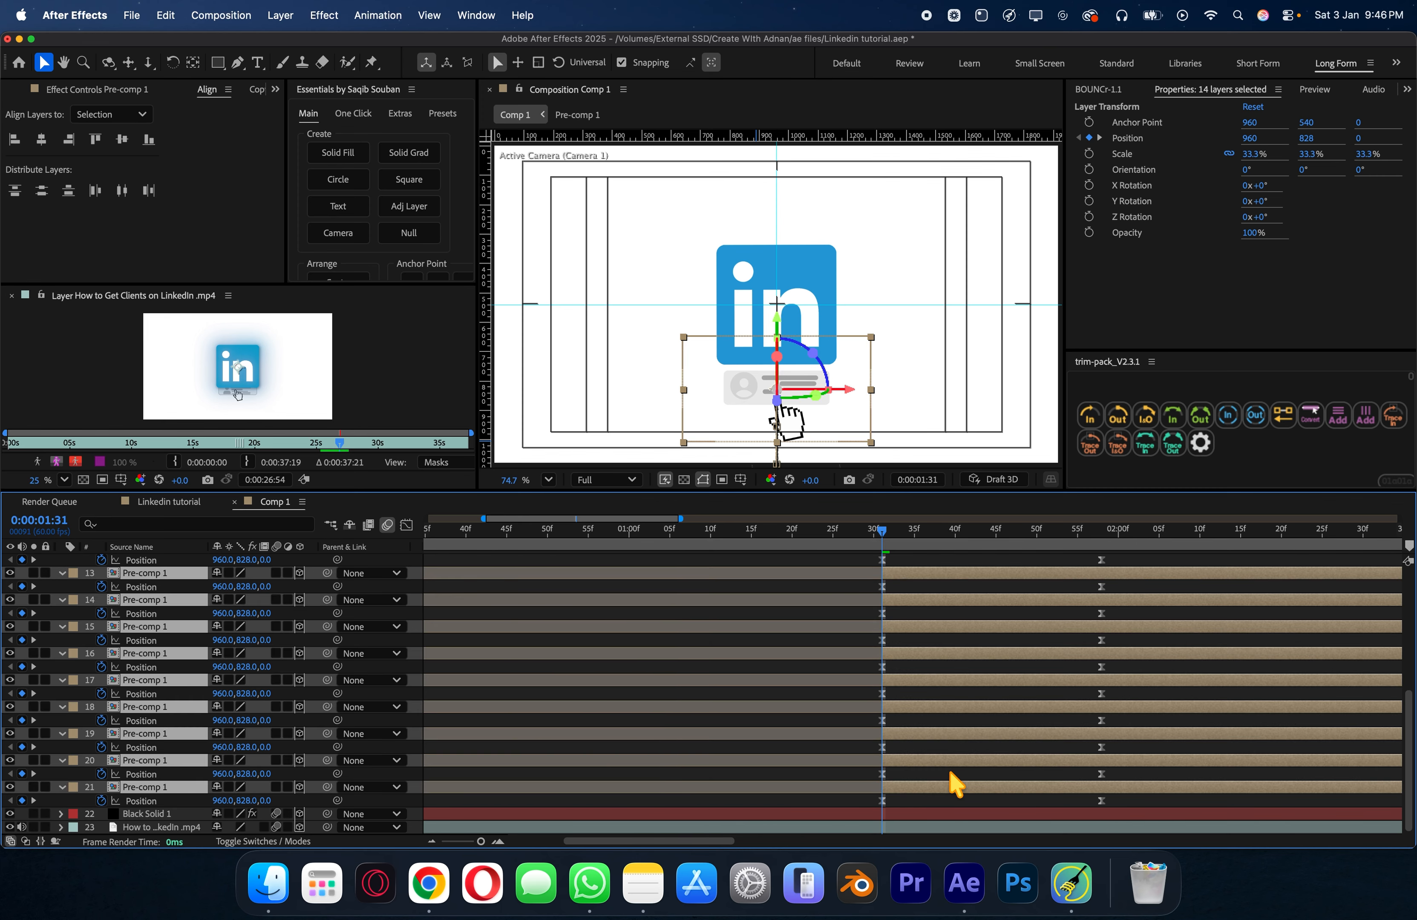
click(804, 668)
Step: Add a Position keyframe to Camera 1 and shift it to about 0:00:01:42
scroll(847, 662, up, 2)
drag(881, 536, 882, 570)
scroll(904, 580, up, 5)
click(908, 563)
key(p)
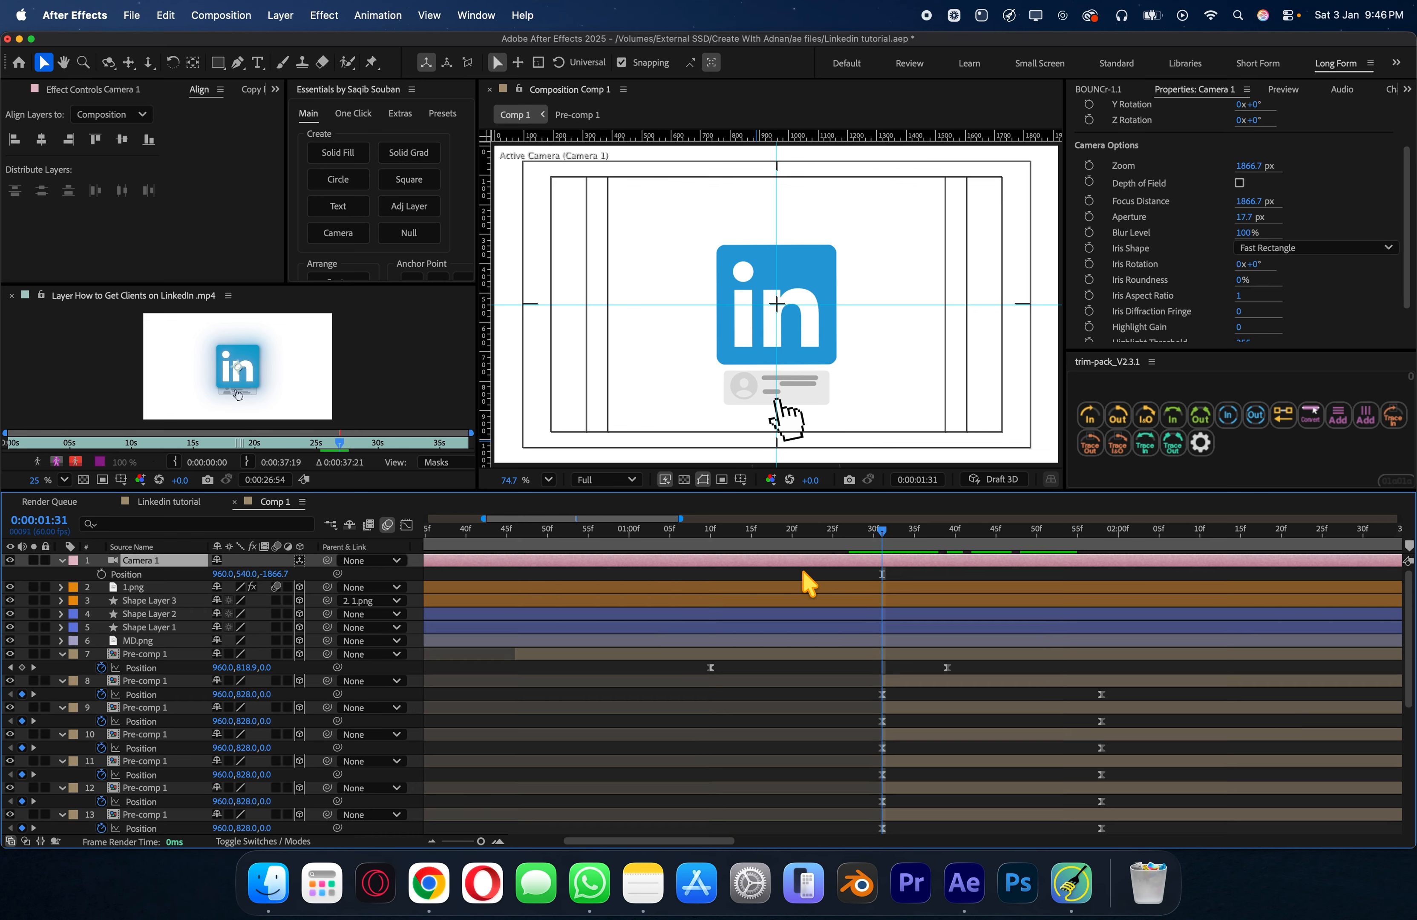
click(101, 573)
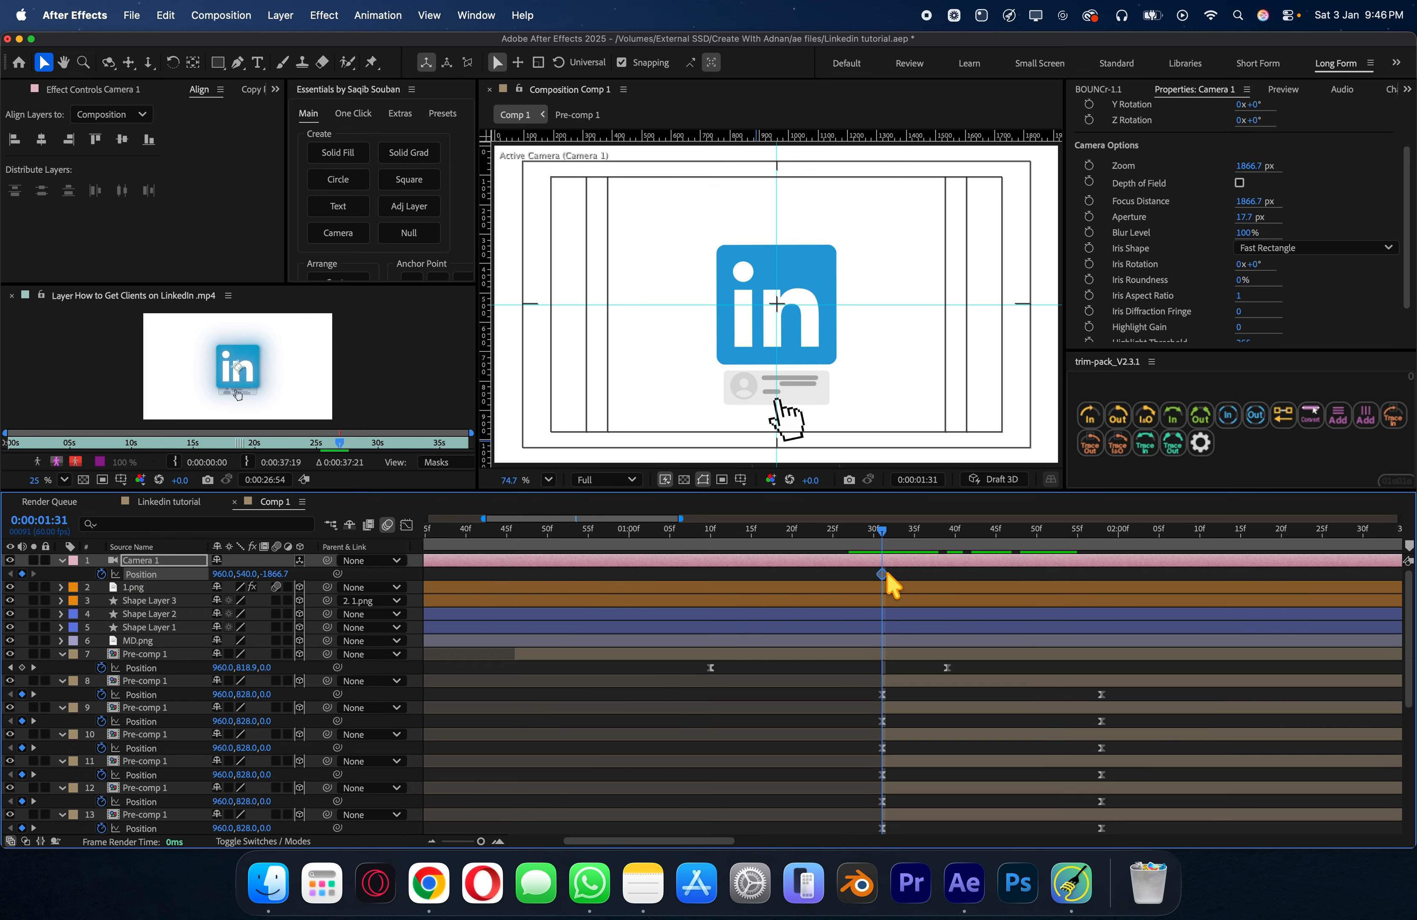
drag(883, 573, 971, 593)
Step: Try lowering Camera 1 to Y 1394 at 0:00:02:17, undo that move, and make the Black Solid 1 background layer 2D
key(space)
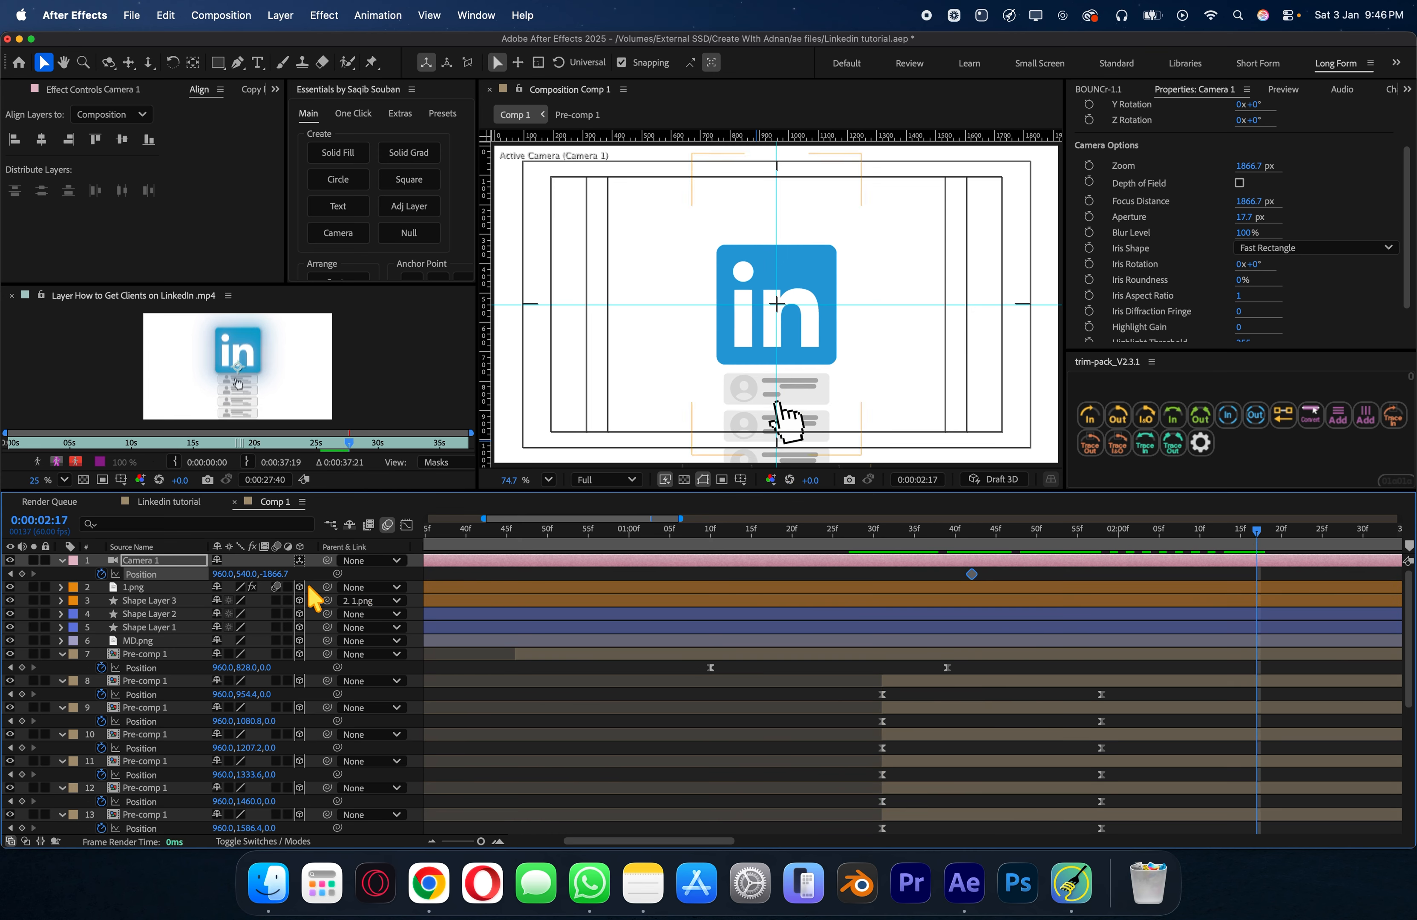
drag(251, 573, 924, 588)
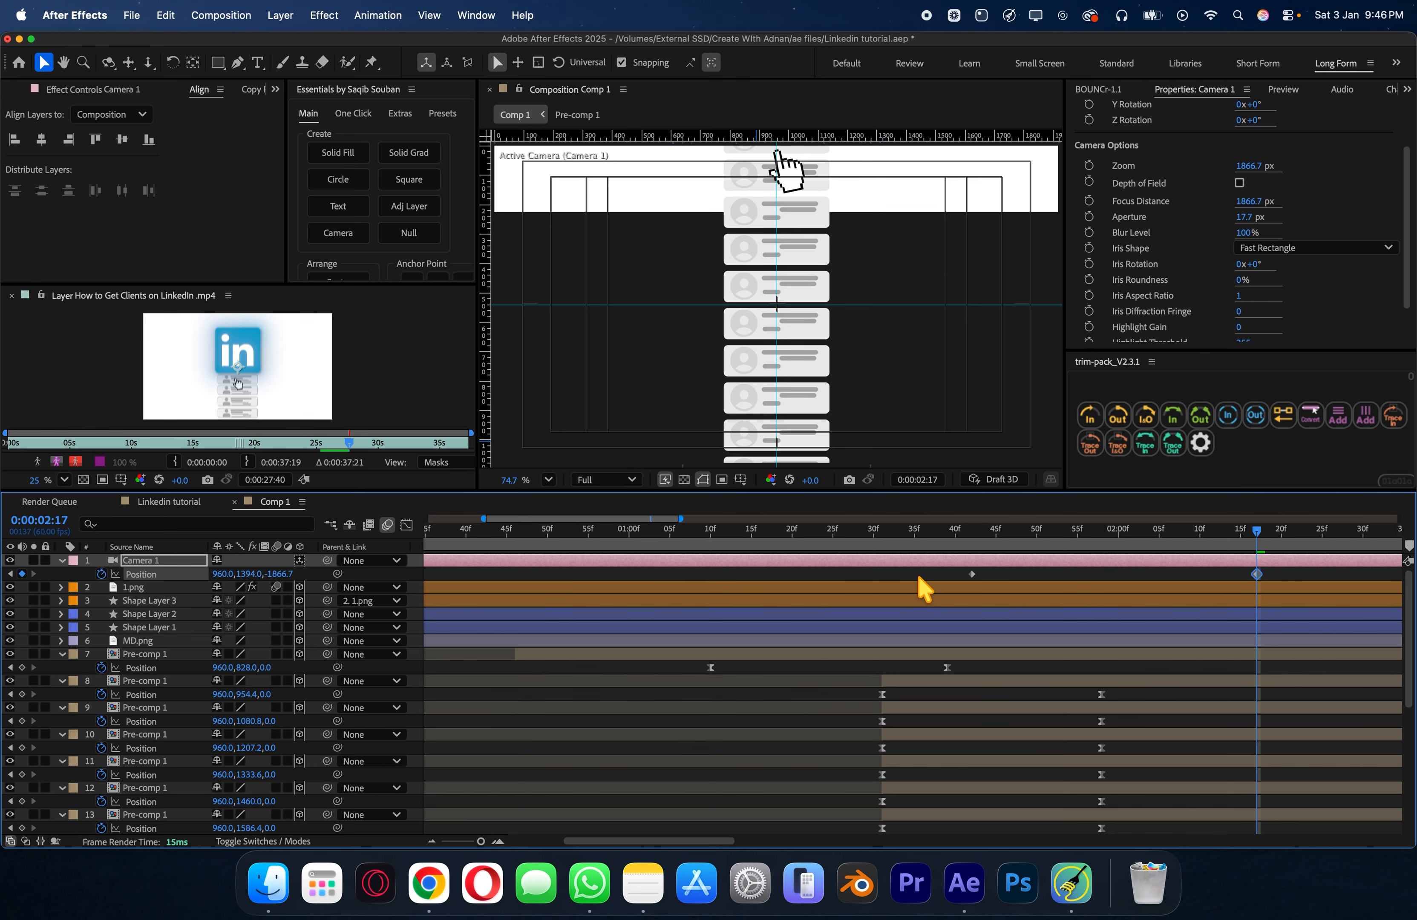
key(super+z)
scroll(538, 757, down, 10)
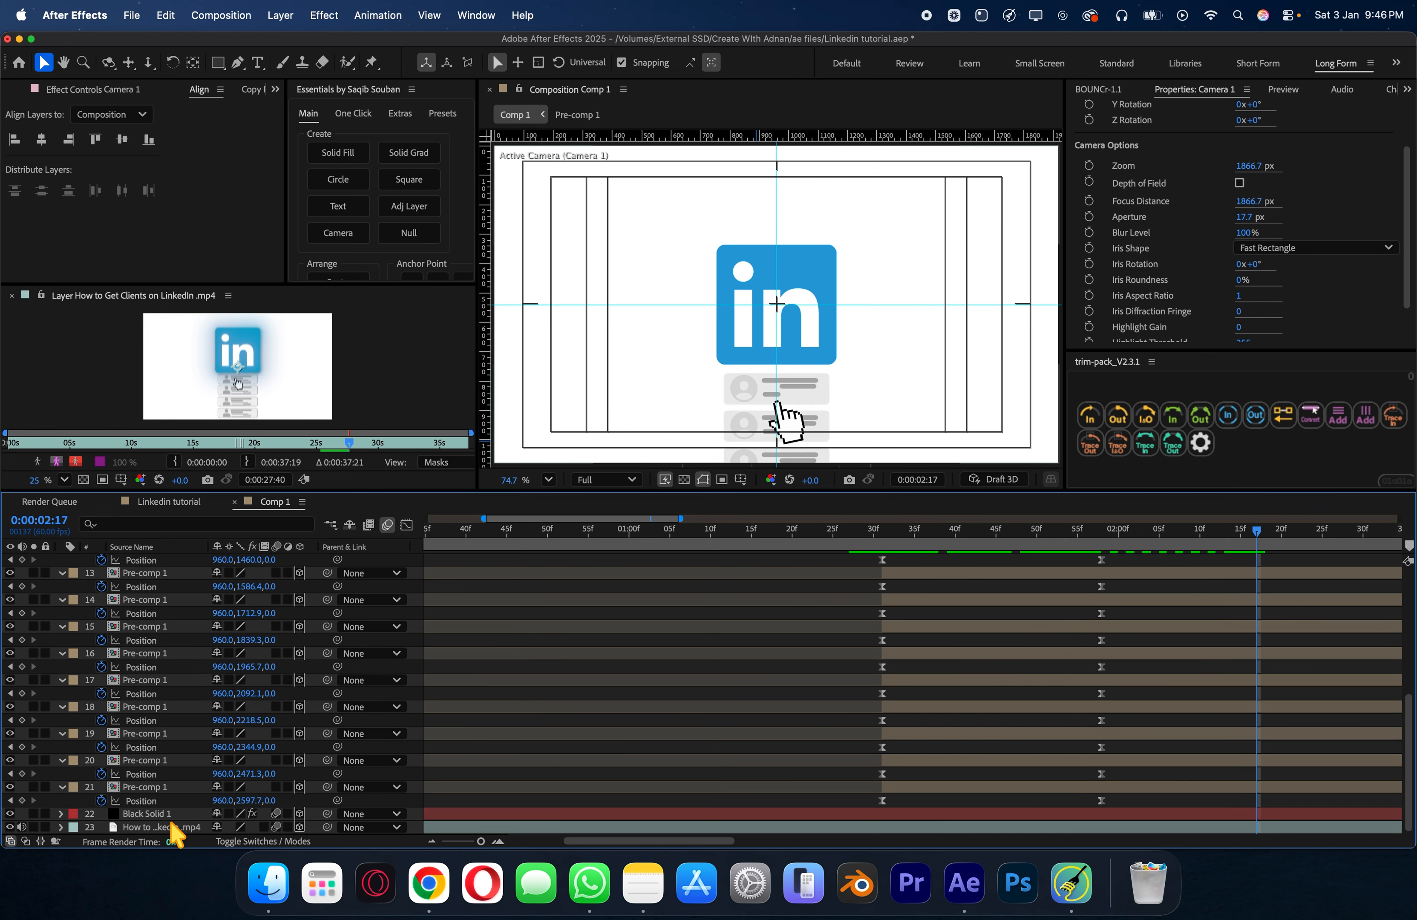
click(171, 818)
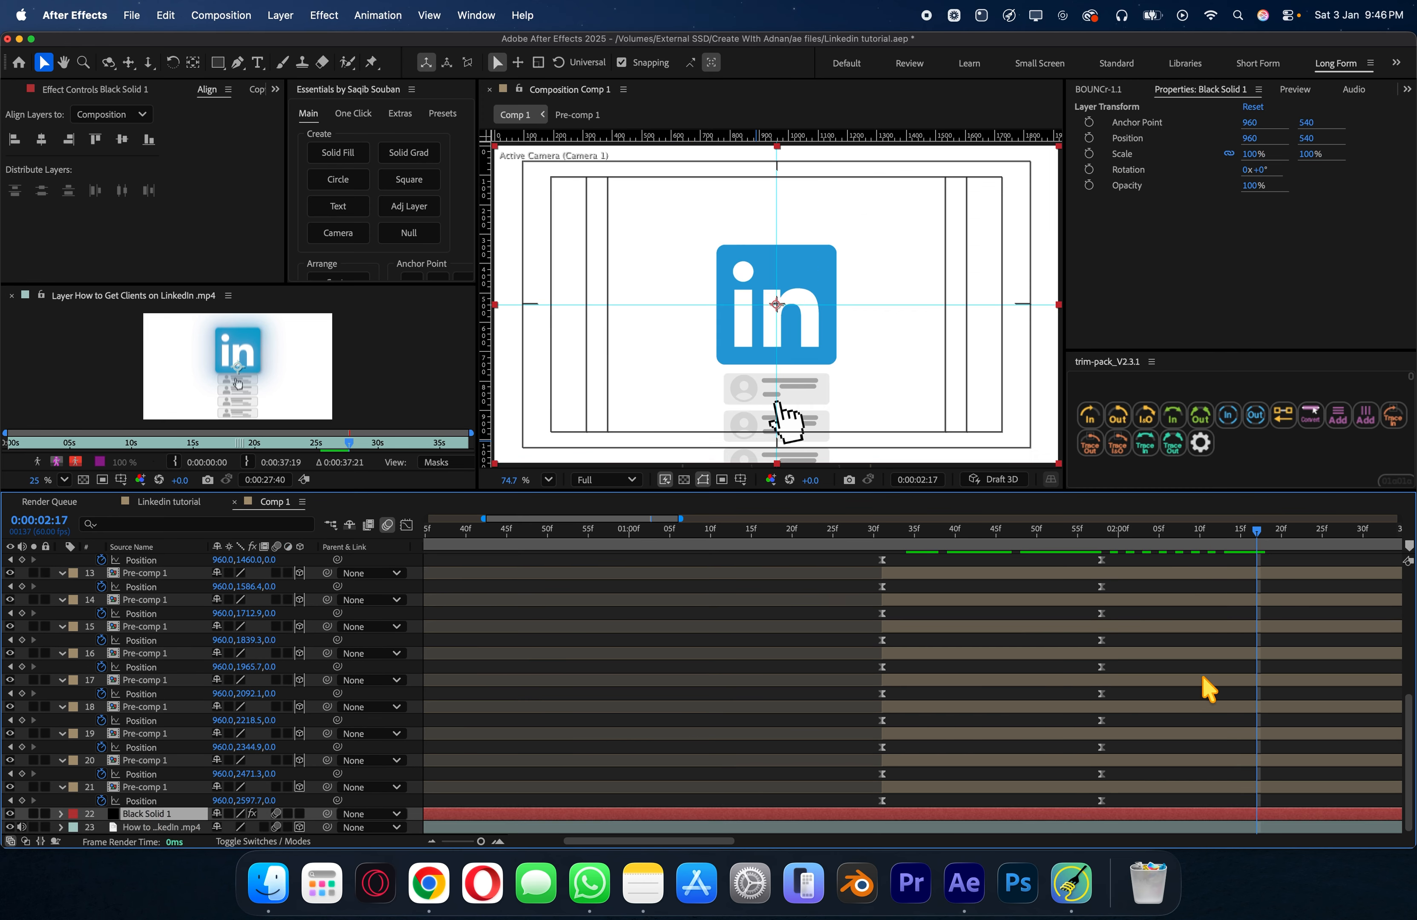
Step: Keyframe Camera 1's Position at 0:00:02:17 to 960, 2863, -628.7, below and closer to the card column
scroll(1205, 684, up, 10)
drag(250, 574, 1291, 580)
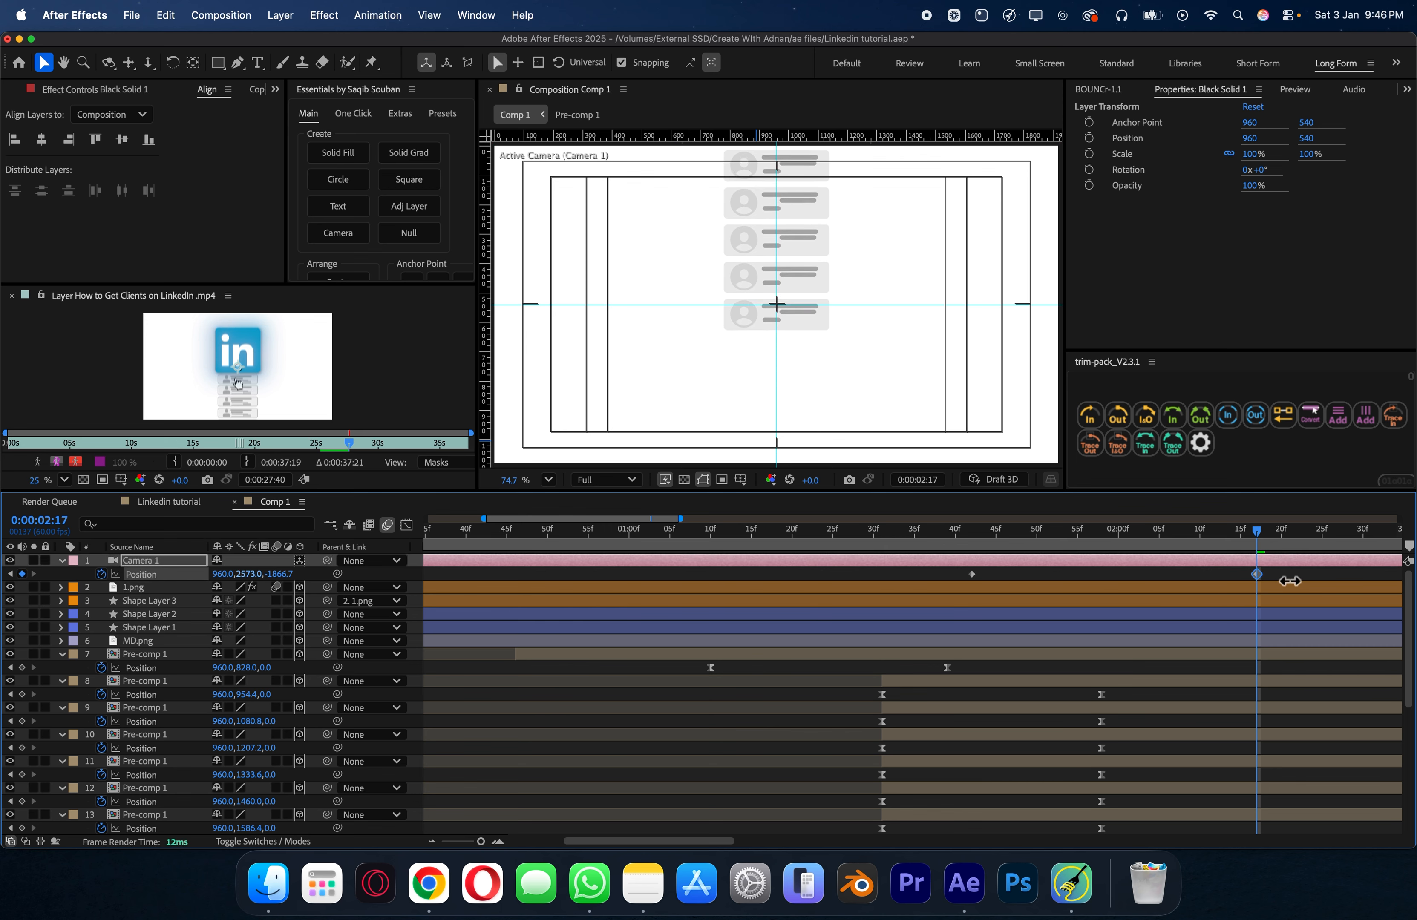
drag(281, 583, 1237, 561)
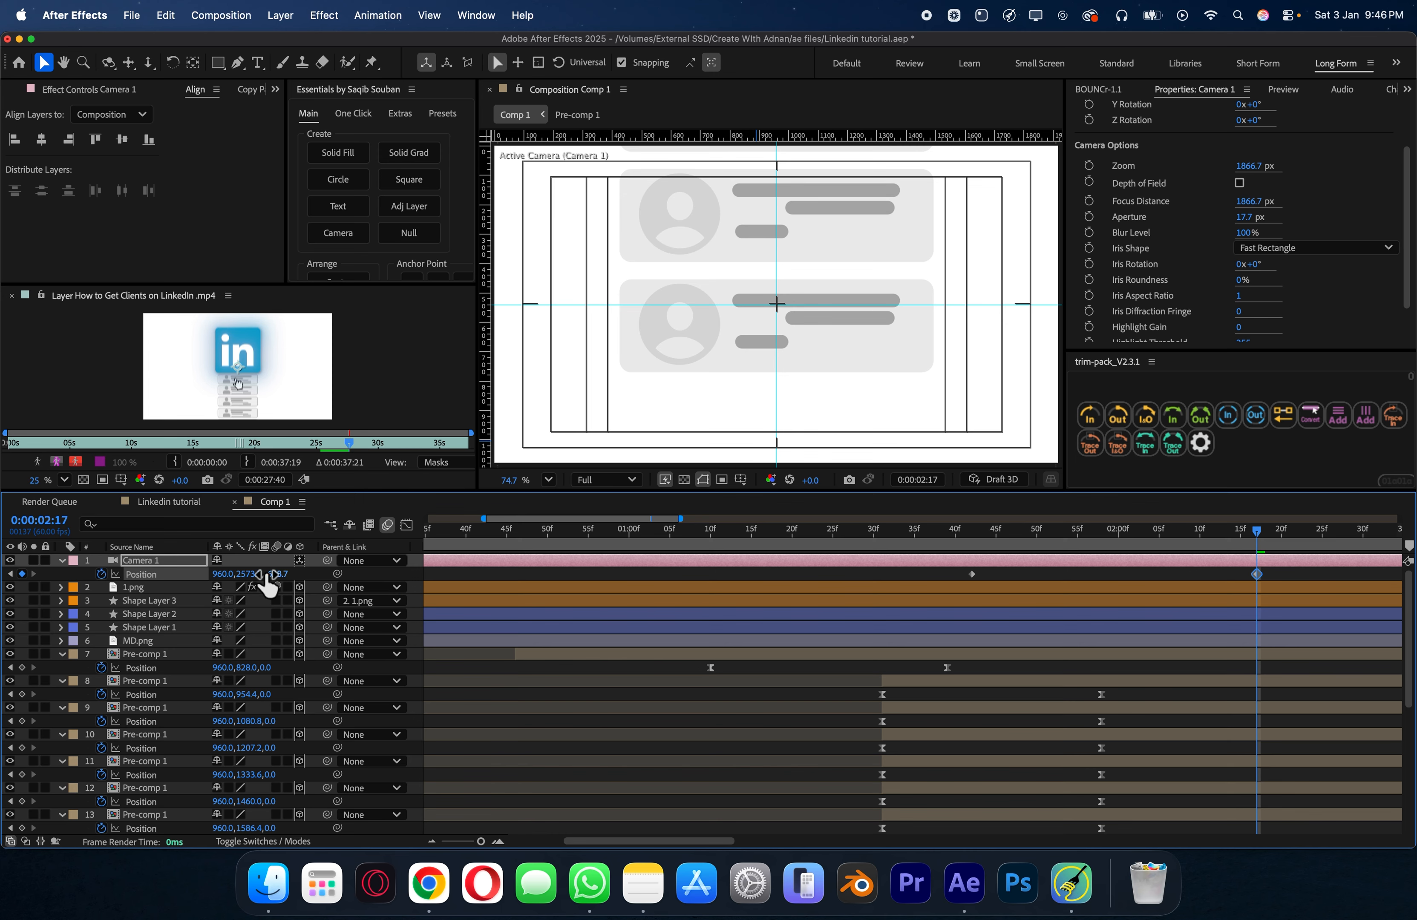
drag(263, 573, 460, 576)
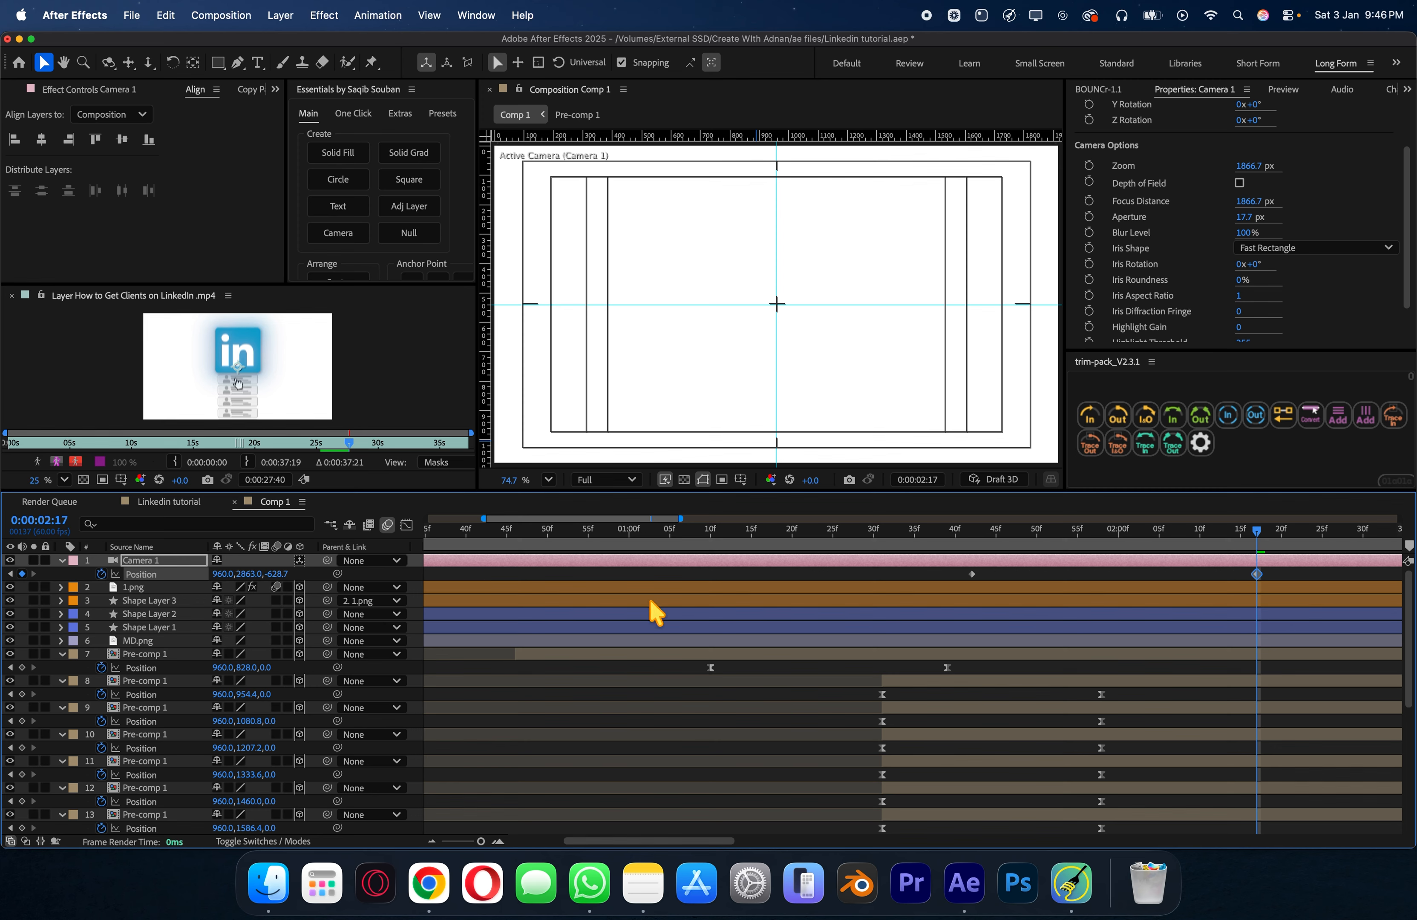
Step: Ease both Camera 1 Position keyframes and reshape their speed curve in the graph
drag(1286, 579, 944, 553)
click(405, 523)
drag(1354, 713, 1038, 733)
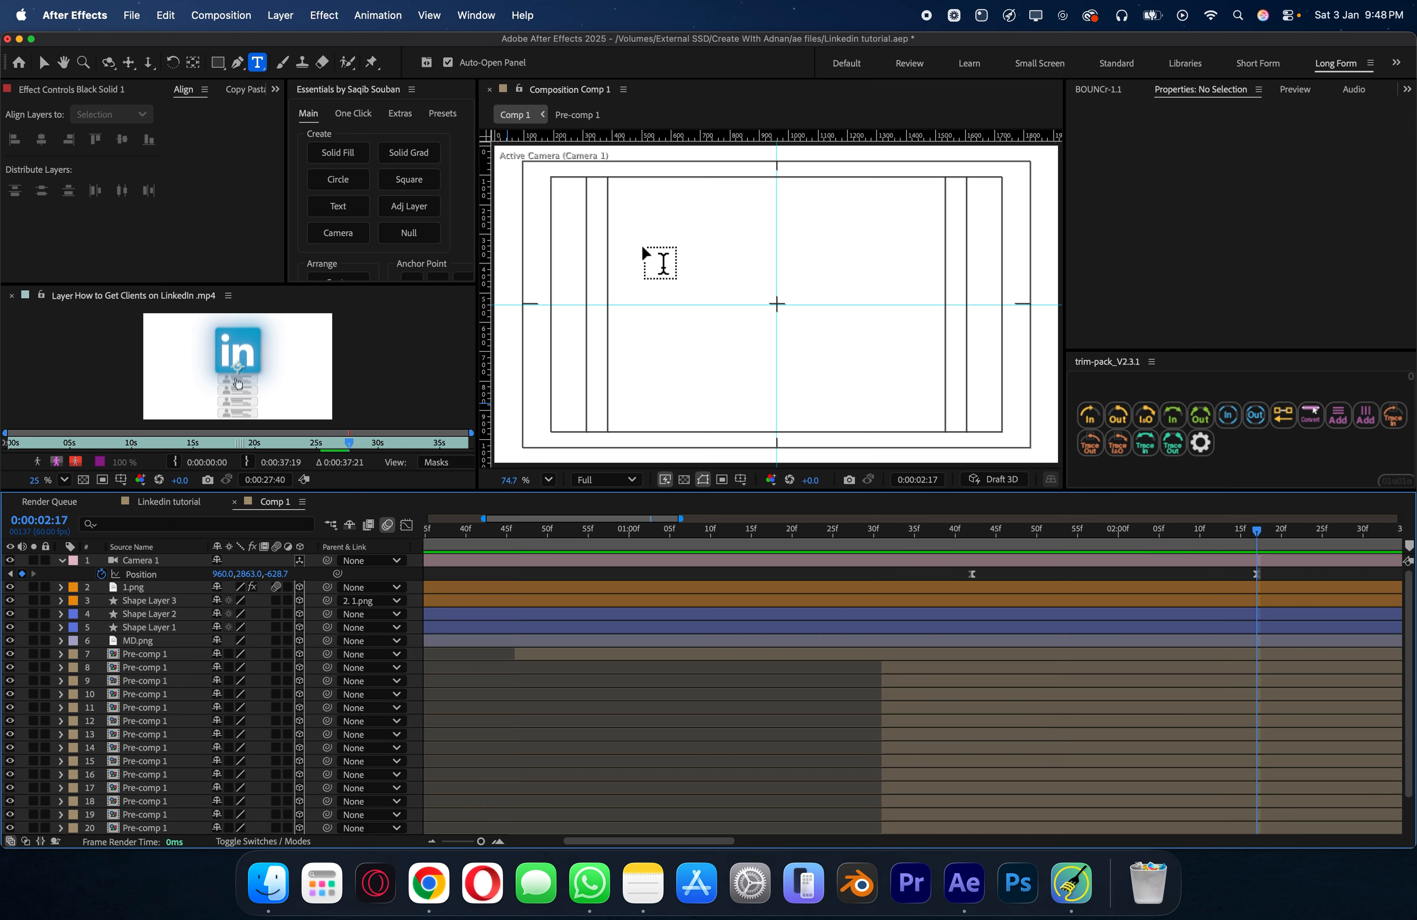
Step: Add the text "2026" to Comp 1 in Helvetica Neue Bold Italic at 315 px
click(644, 246)
text(2026)
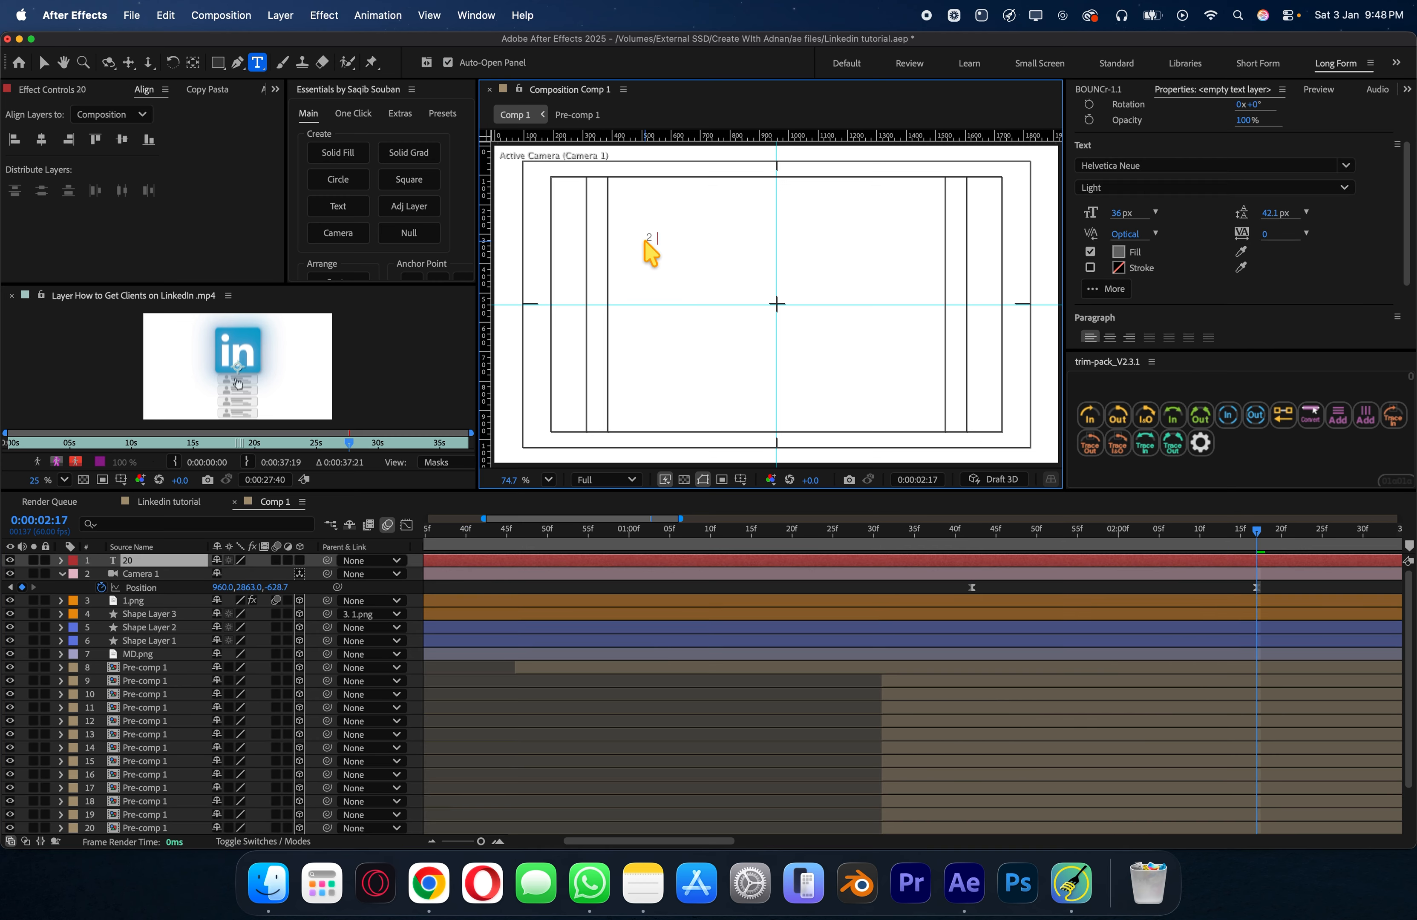
click(1160, 189)
click(1111, 345)
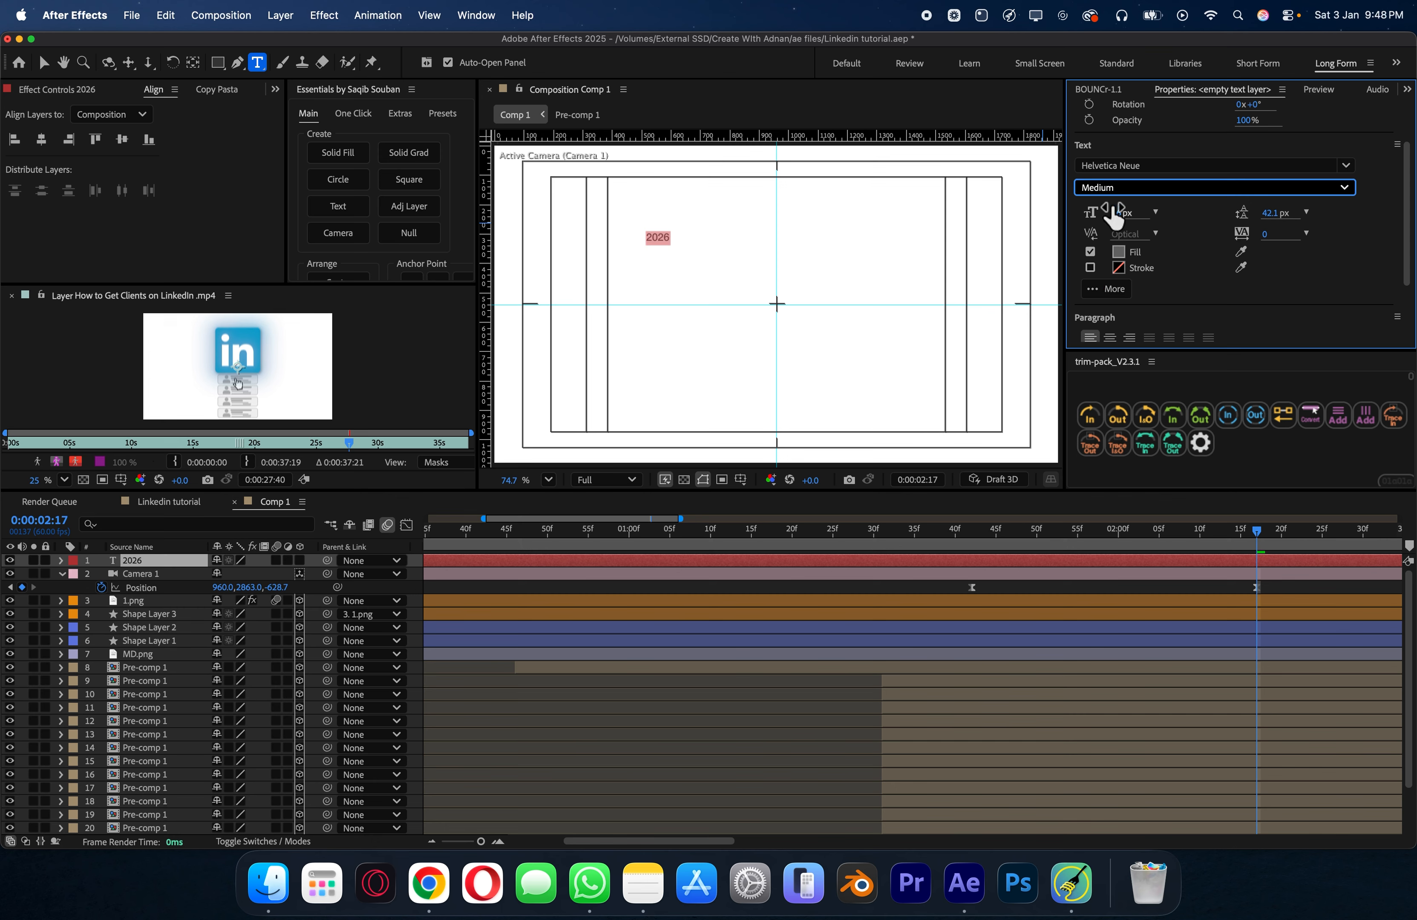
click(1123, 187)
click(1121, 370)
drag(1120, 213, 1331, 221)
click(1302, 188)
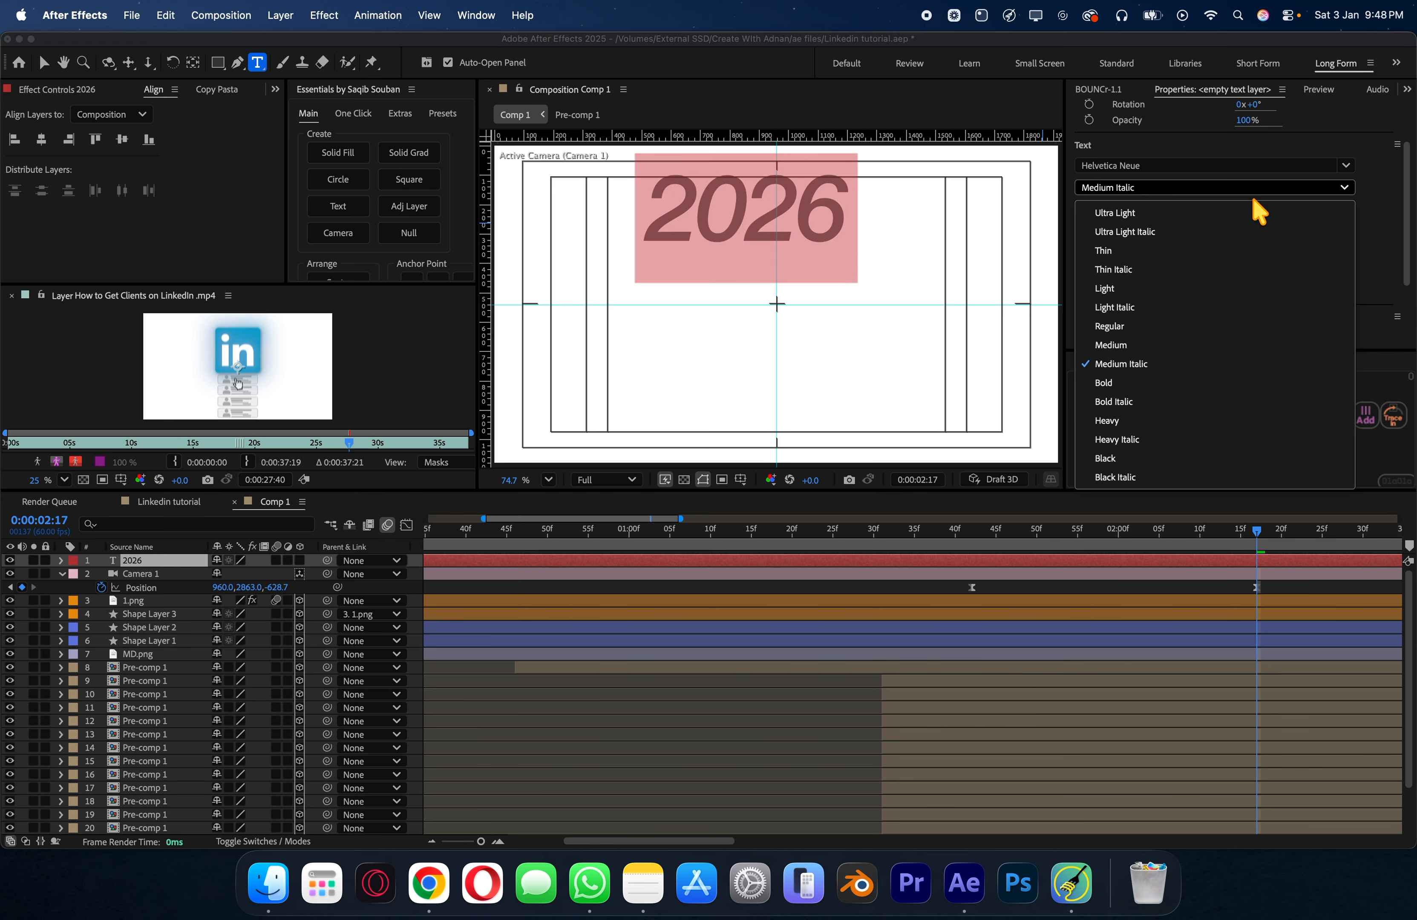
click(1115, 402)
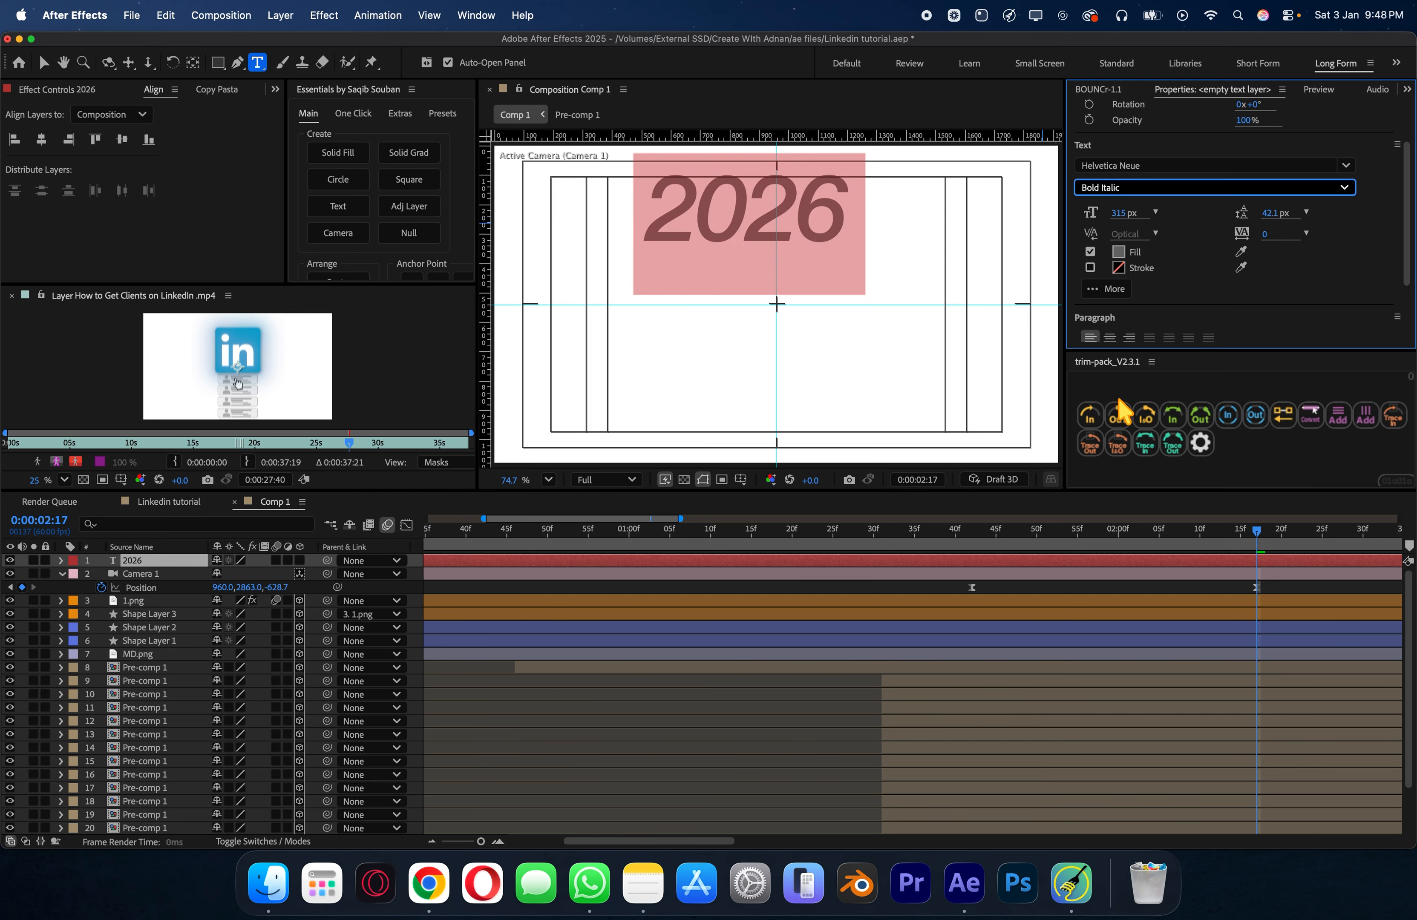
Step: Set the tracking of the 2026 text to -50
click(1260, 233)
text(-50)
key(Return)
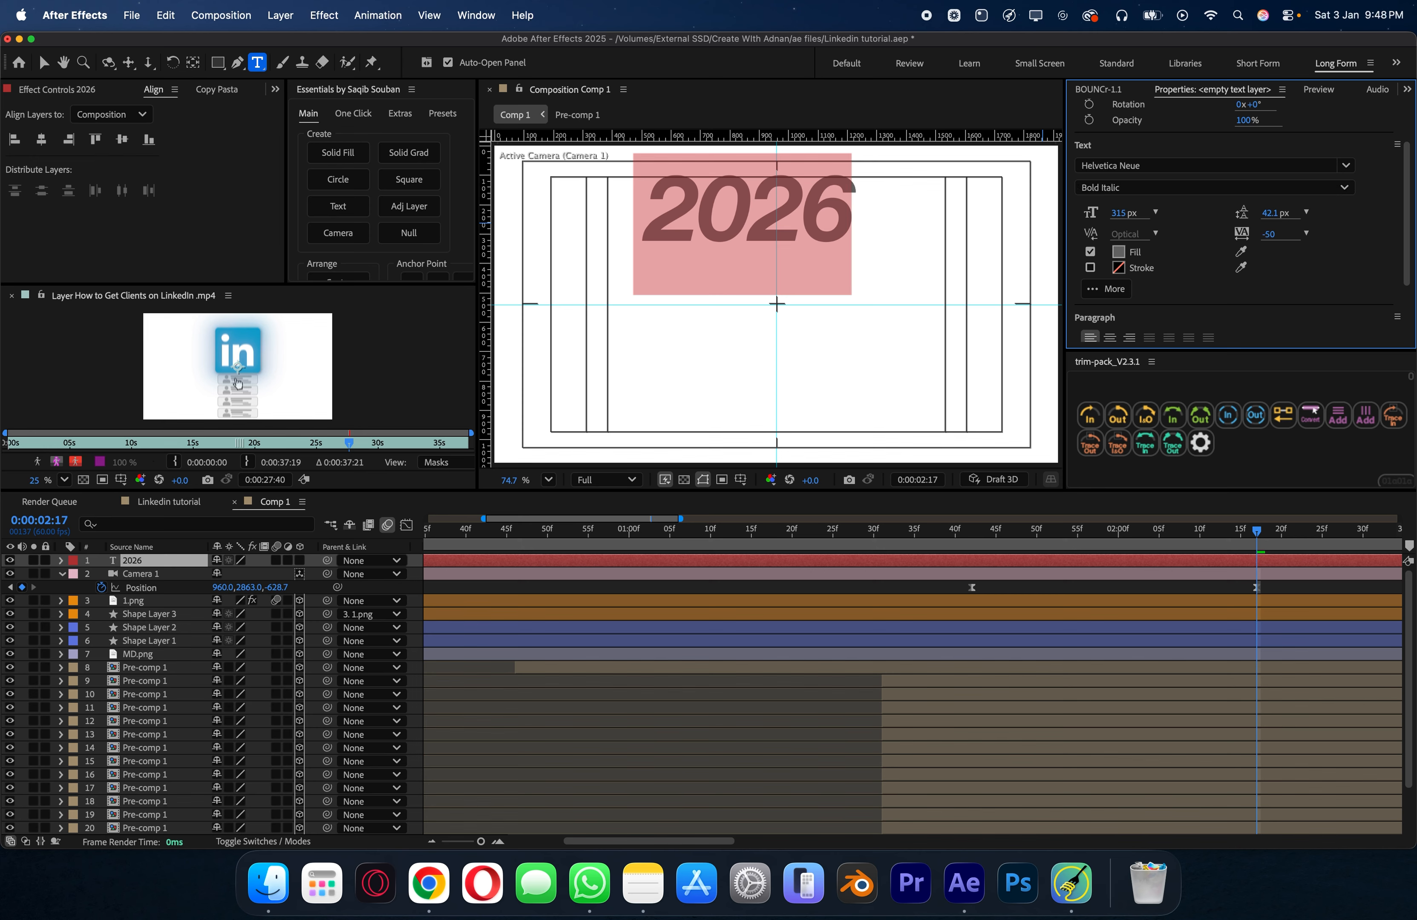
click(529, 594)
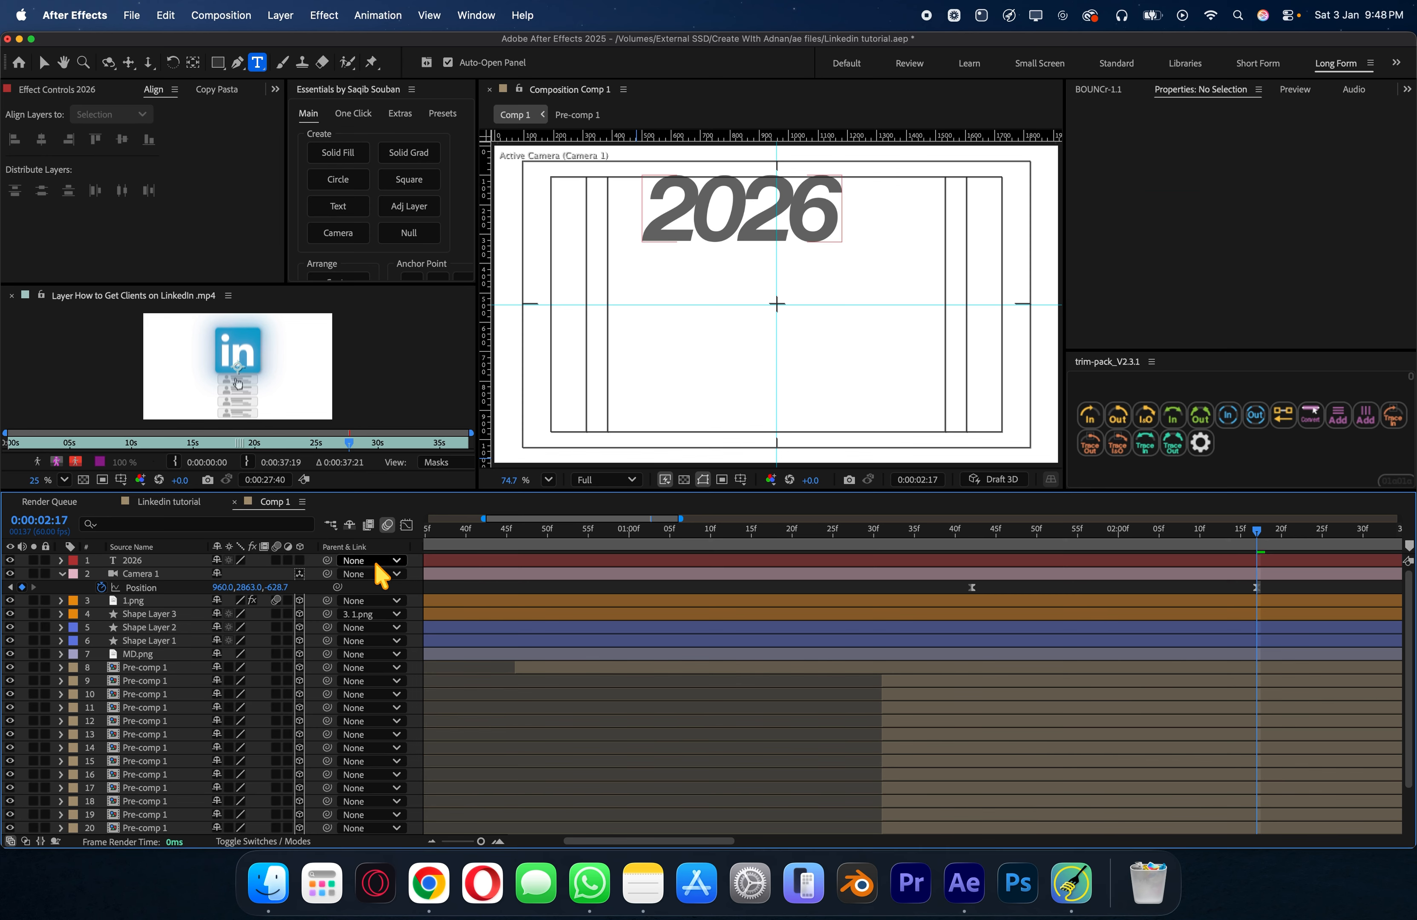
Step: Make the 2026 text layer 3D and lower it to Y 2960, beneath the card column
click(299, 559)
scroll(696, 396, down, 5)
scroll(711, 382, down, 4)
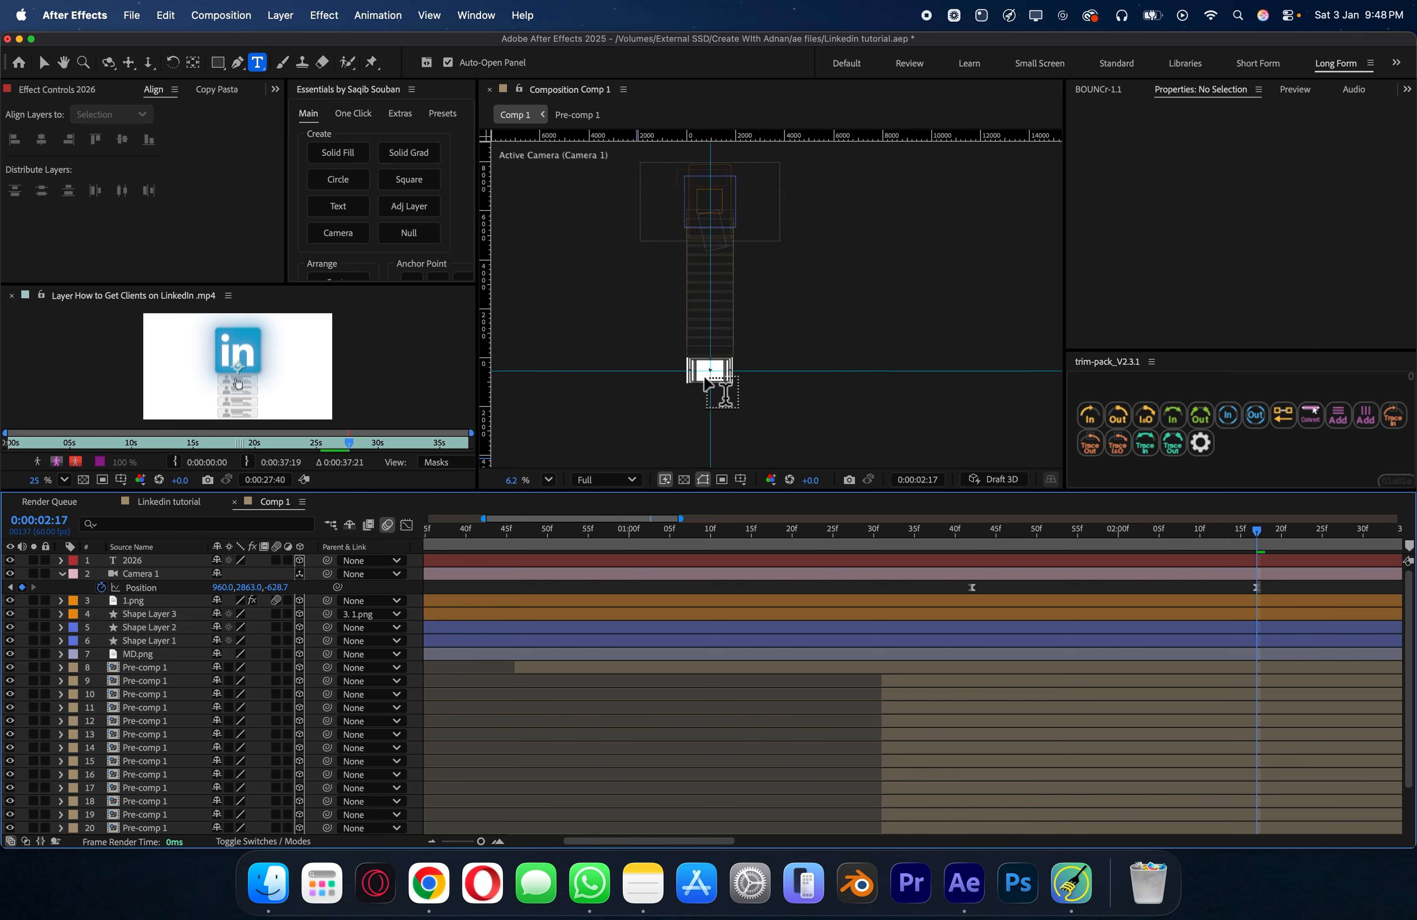
click(159, 564)
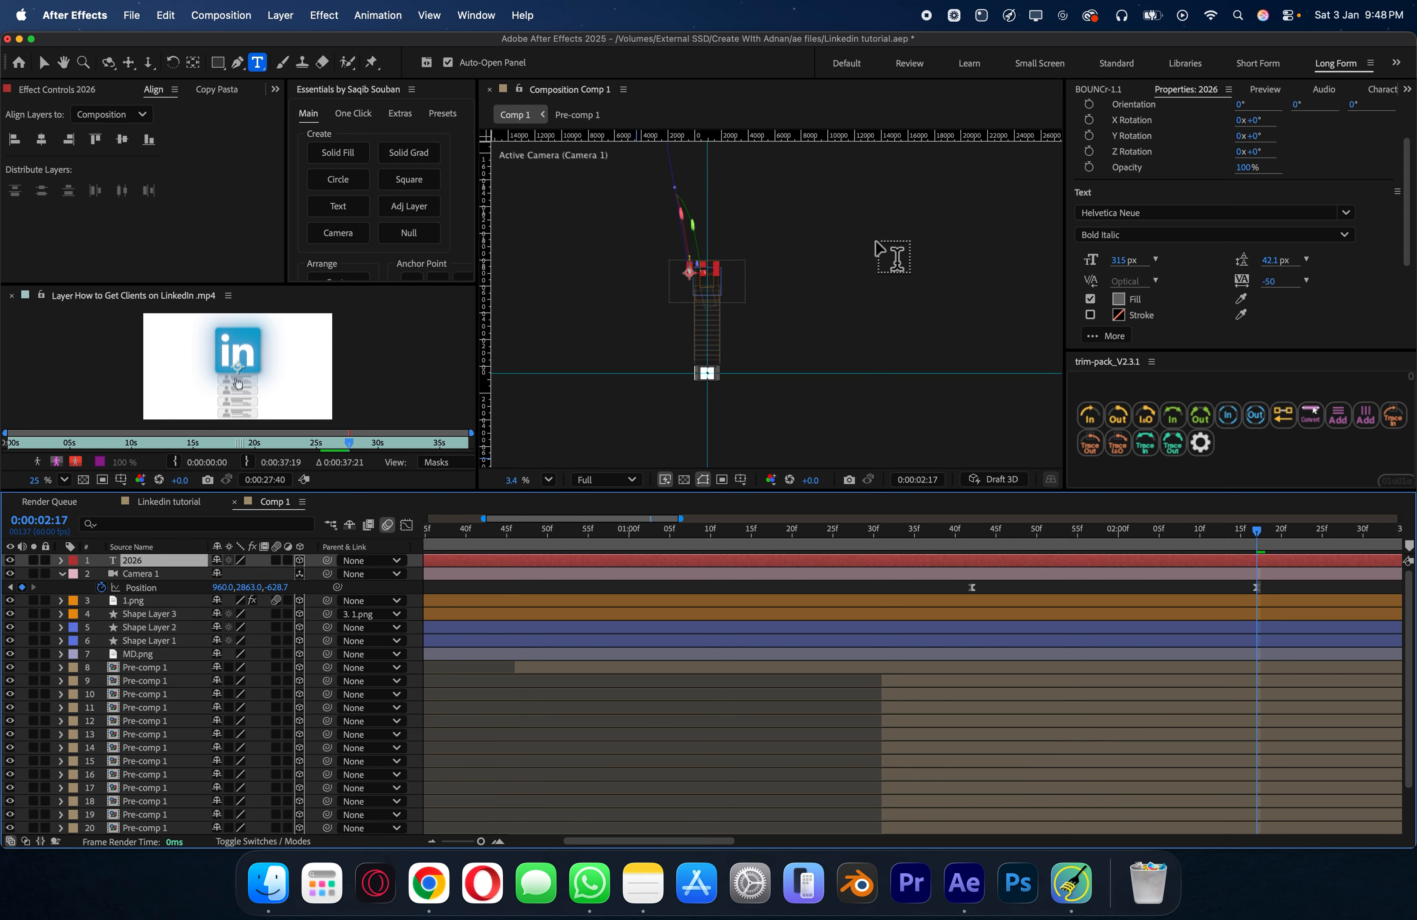
key(p)
drag(242, 576, 705, 563)
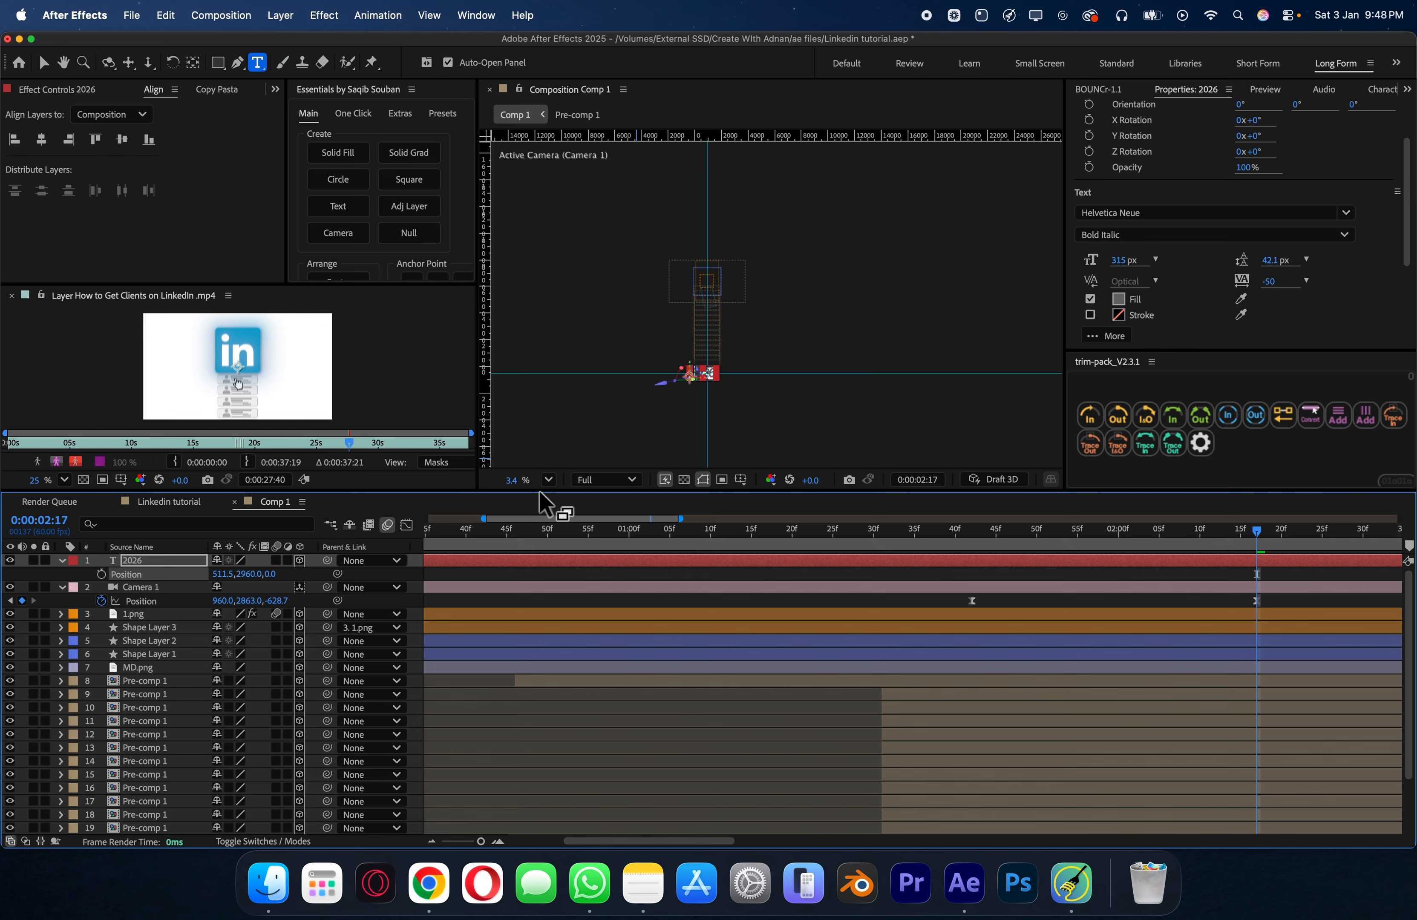
Step: Center the 2026 text's anchor point and place the text mid-frame at position 960, 2863, 0
click(548, 480)
click(582, 497)
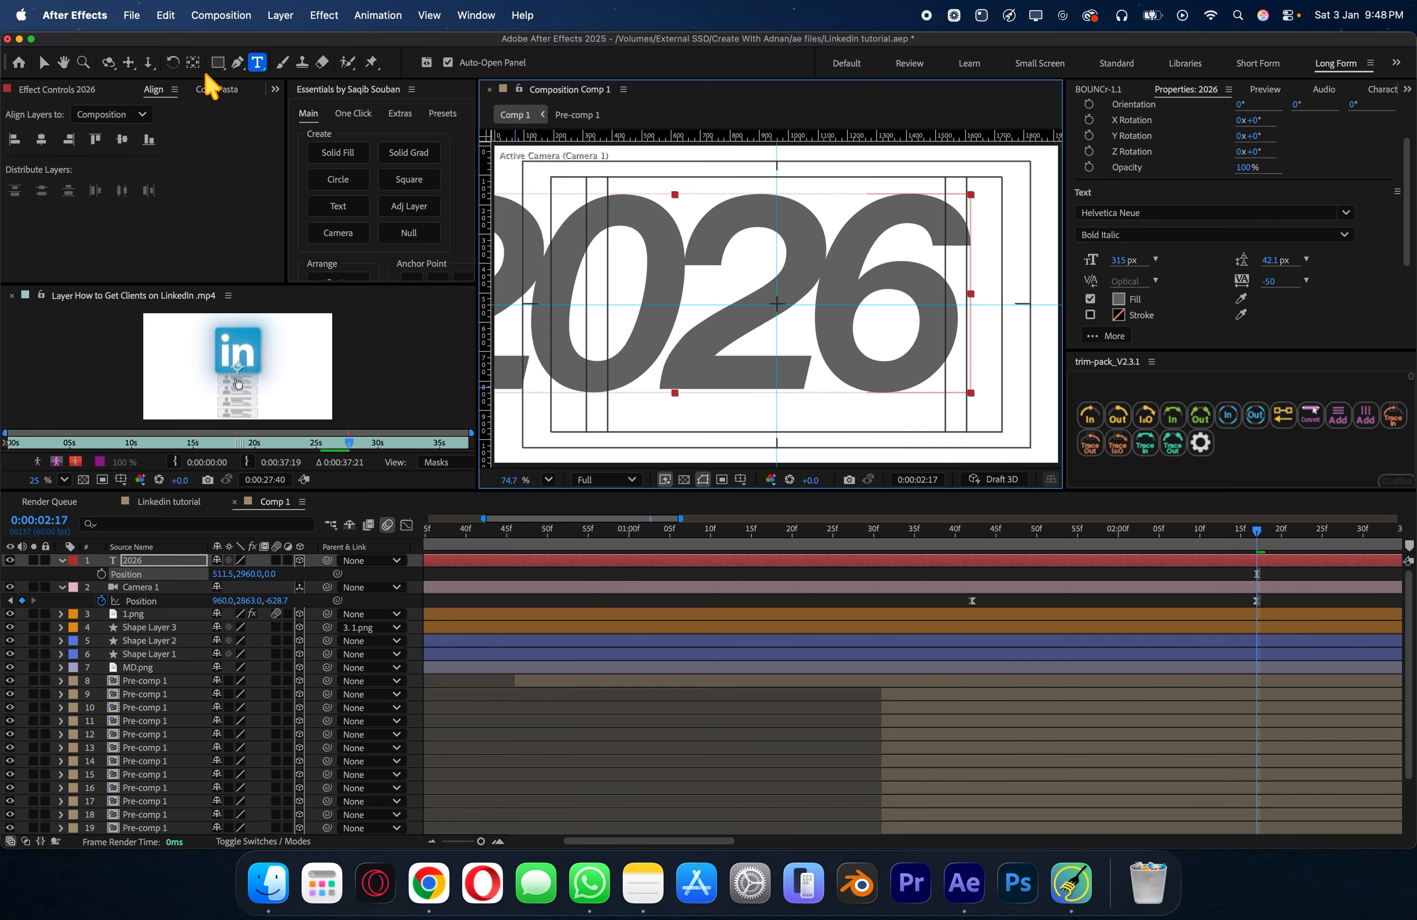
key(v)
drag(619, 282, 708, 293)
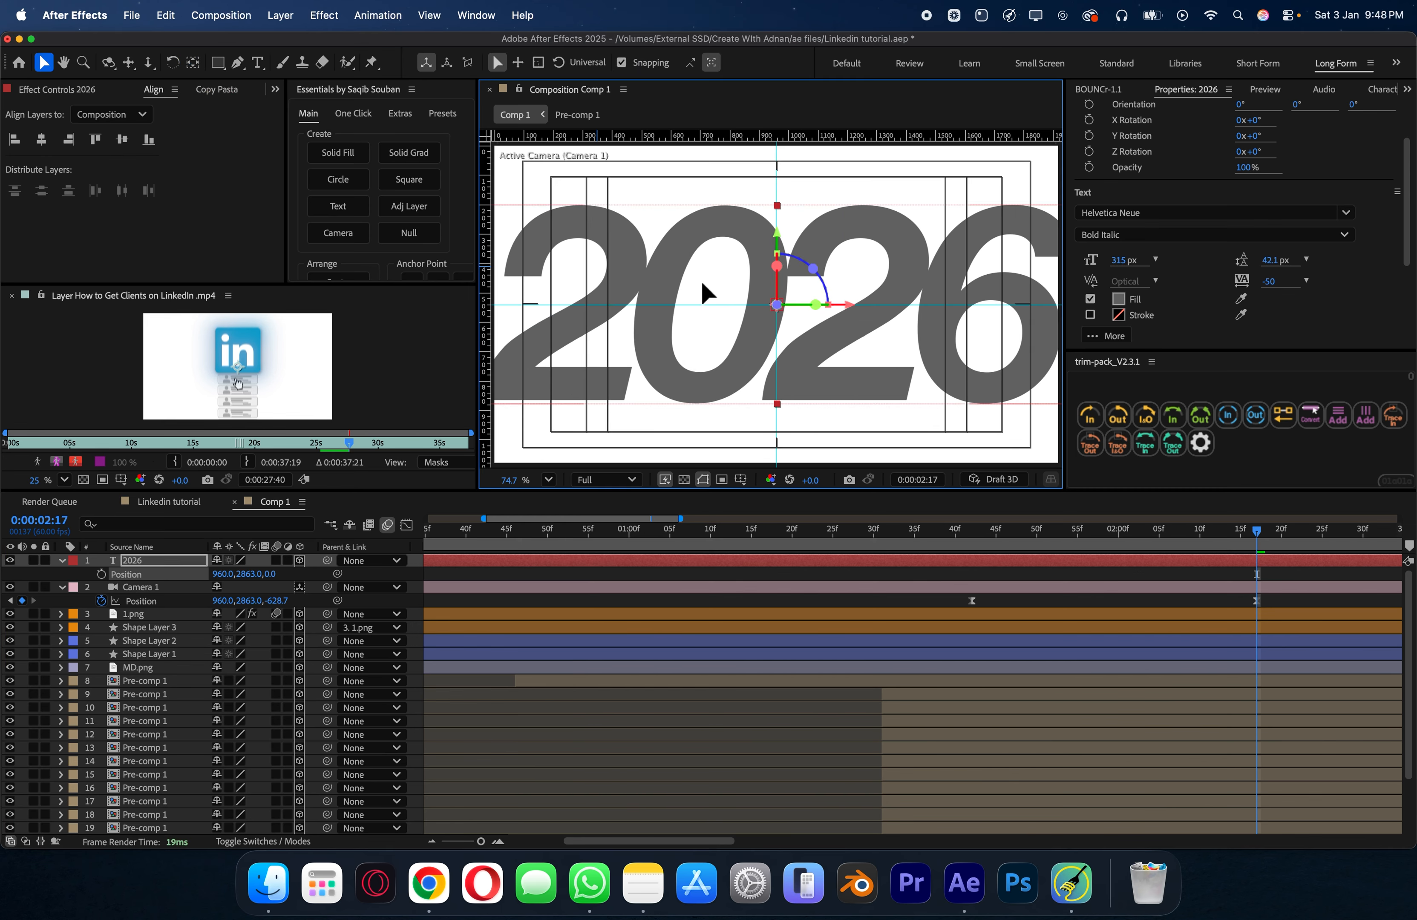
Step: Scale the 2026 text to 58.5% and trim the layer's start to 0:00:02:02
key(s)
drag(278, 575, 211, 579)
drag(1087, 552, 1138, 549)
key(alt+bracketleft)
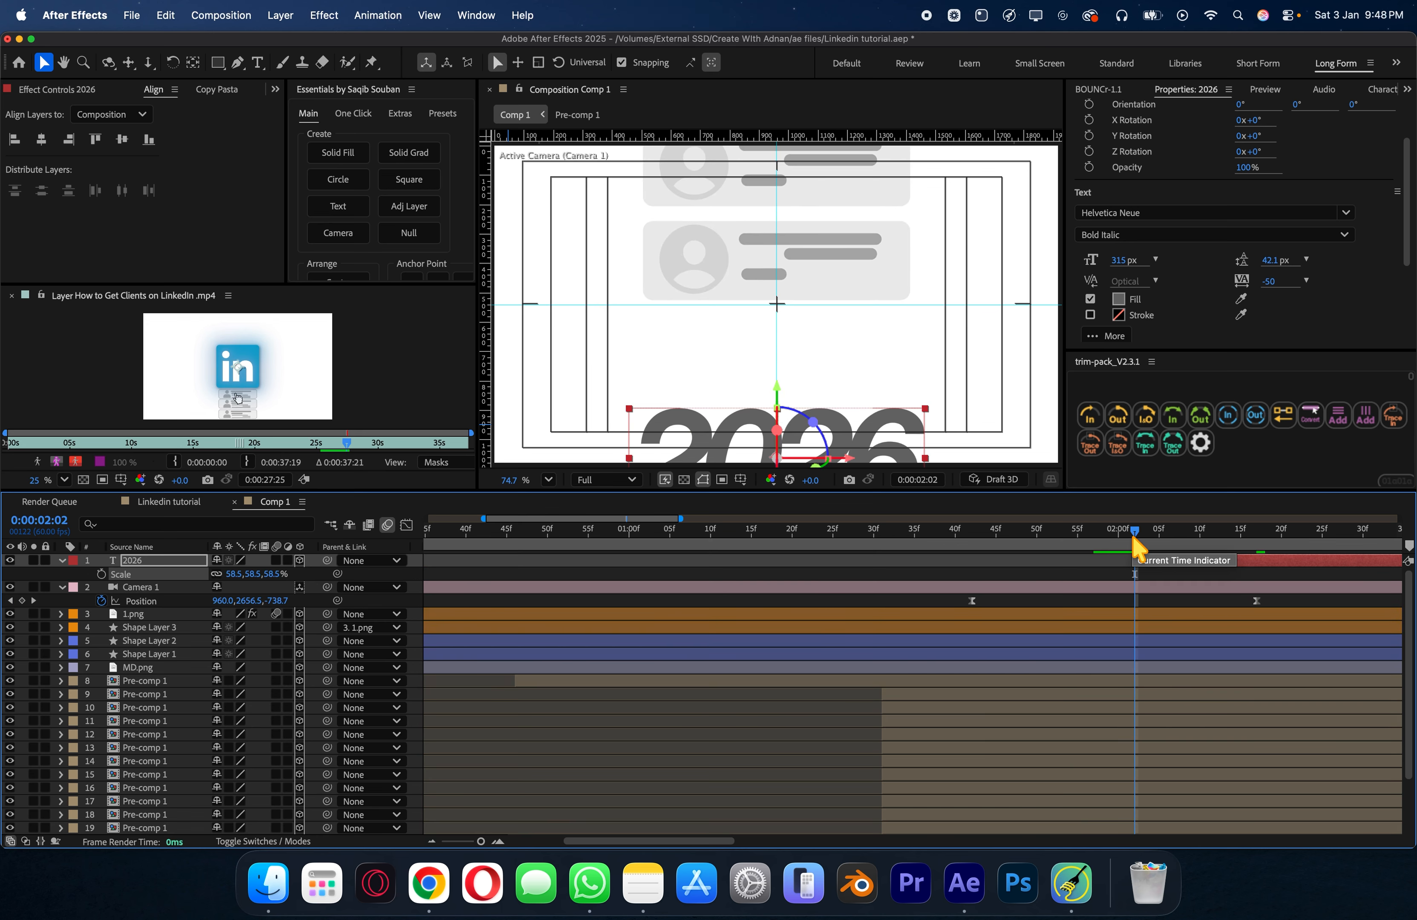
Step: Search the effects and presets for "bounce" and apply the Bounce Characters preset to the 2026 text layer
click(1407, 89)
click(1370, 261)
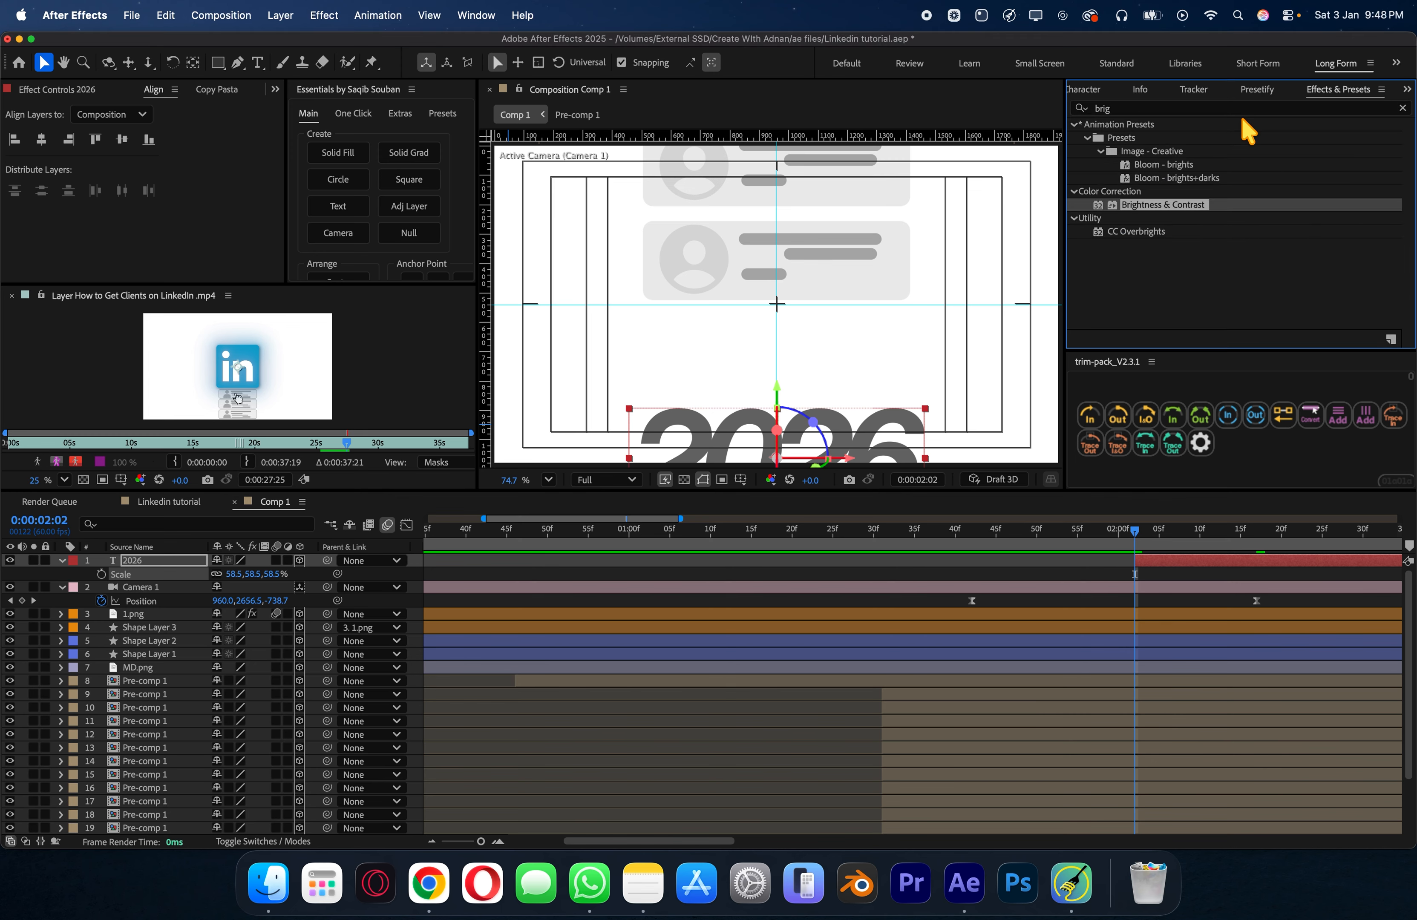
text(boun)
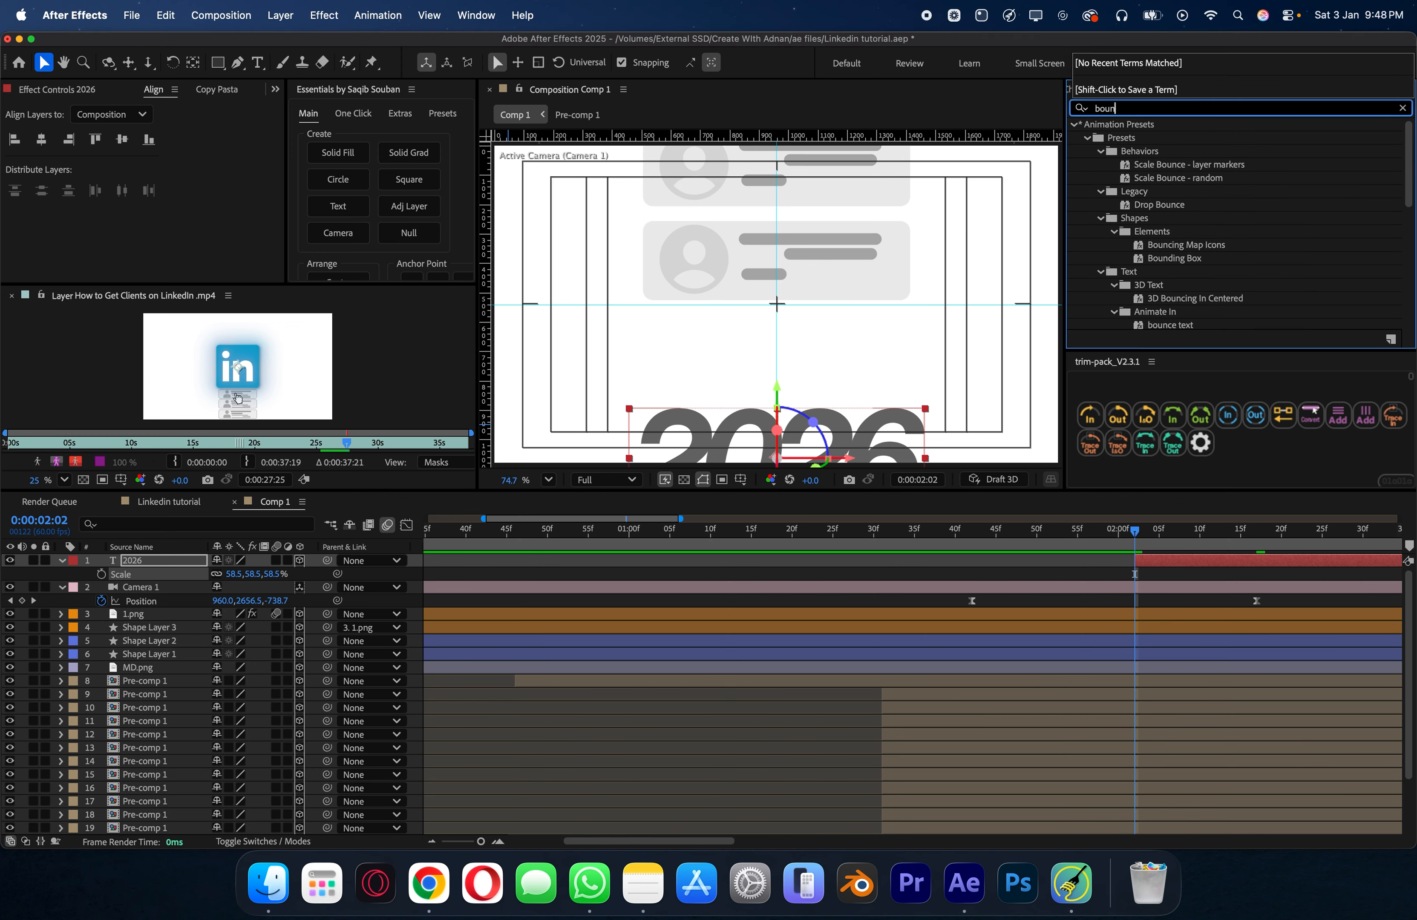
text(ce)
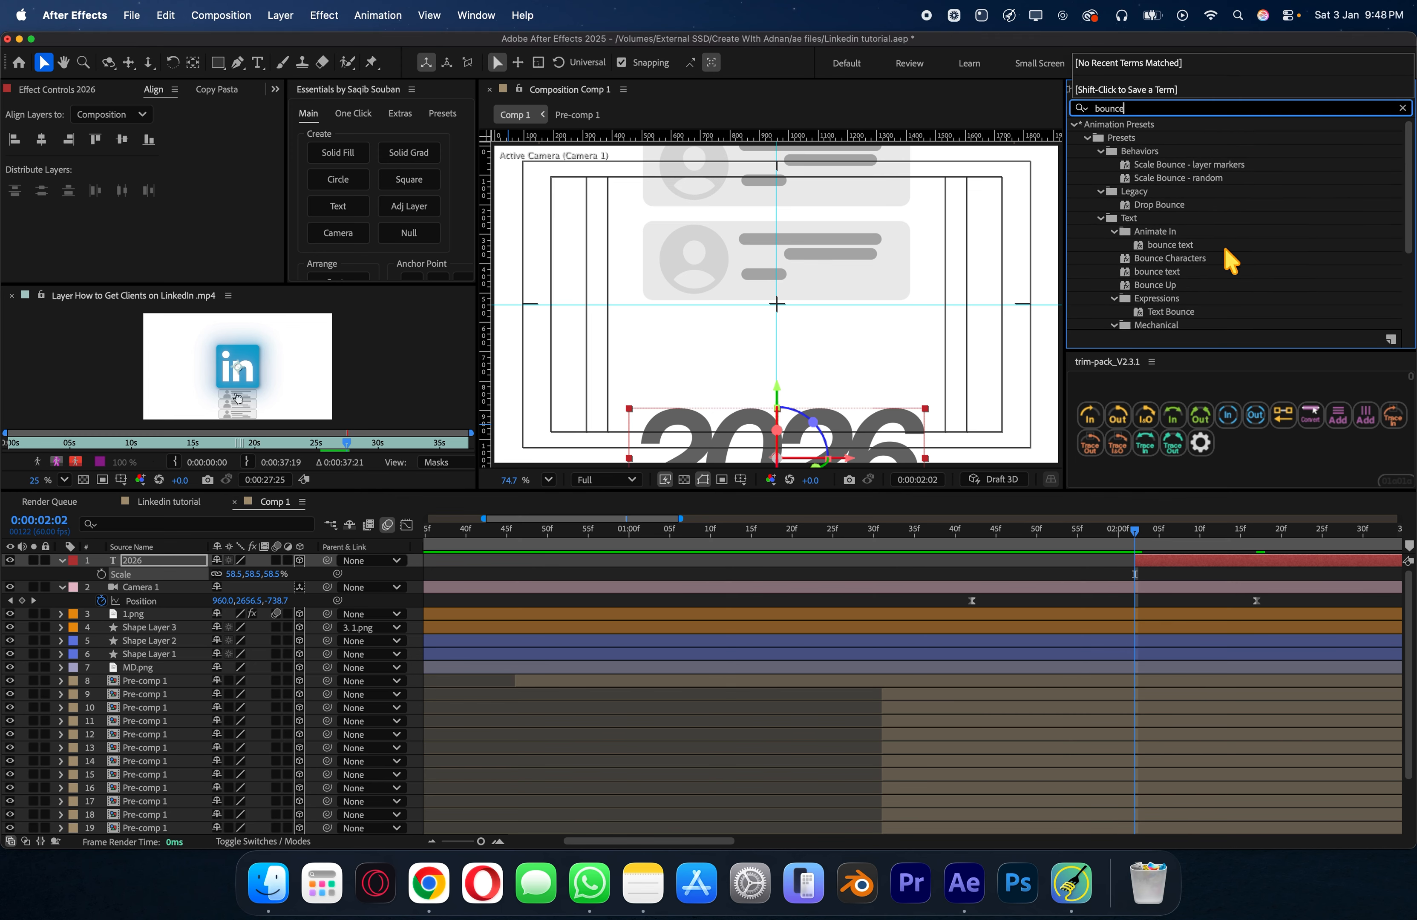
drag(1192, 259, 1306, 553)
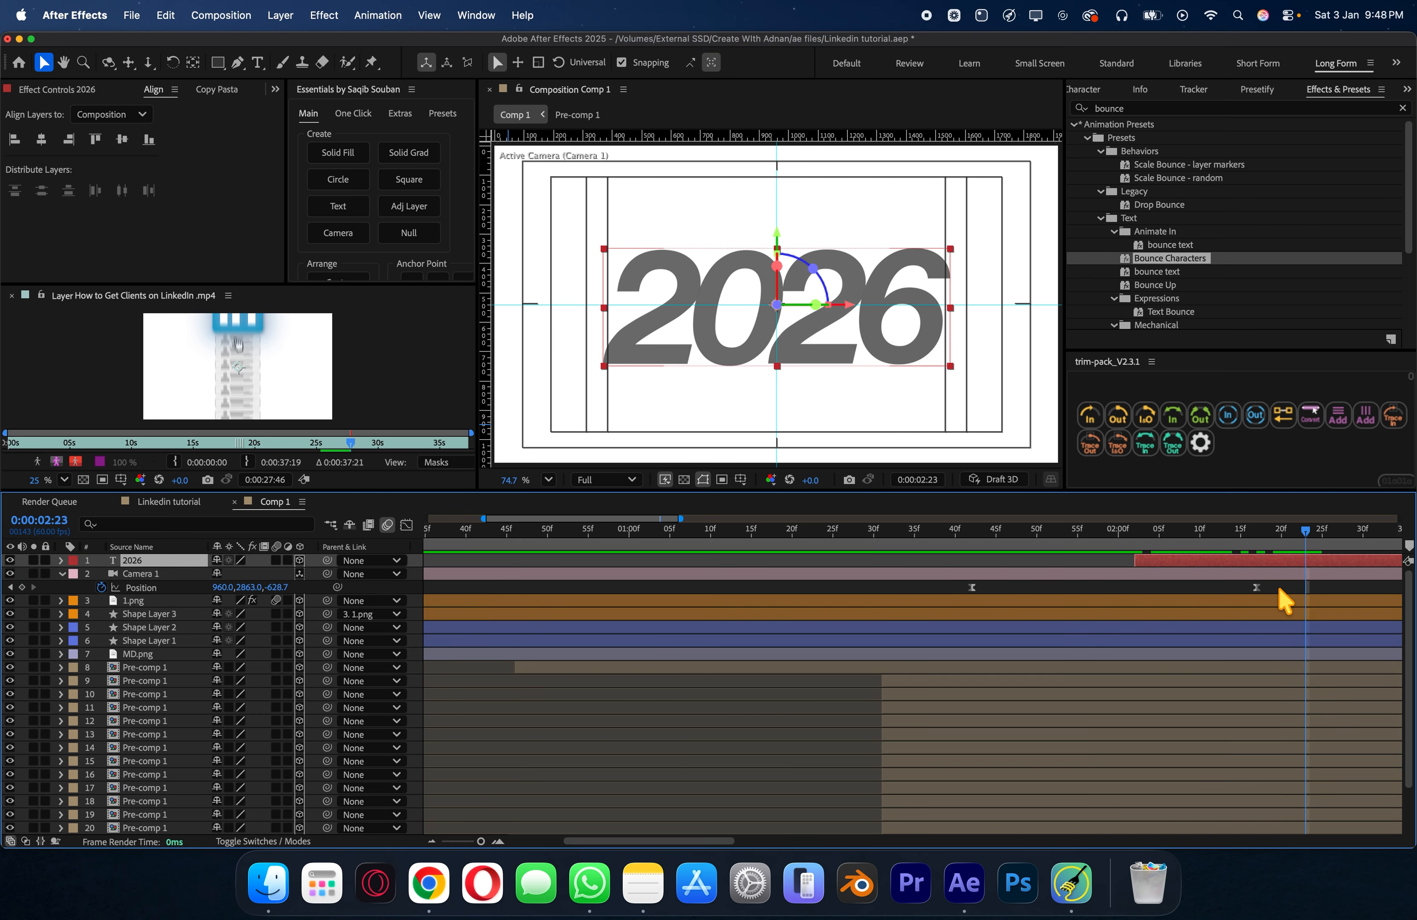
key(minus)
click(1222, 585)
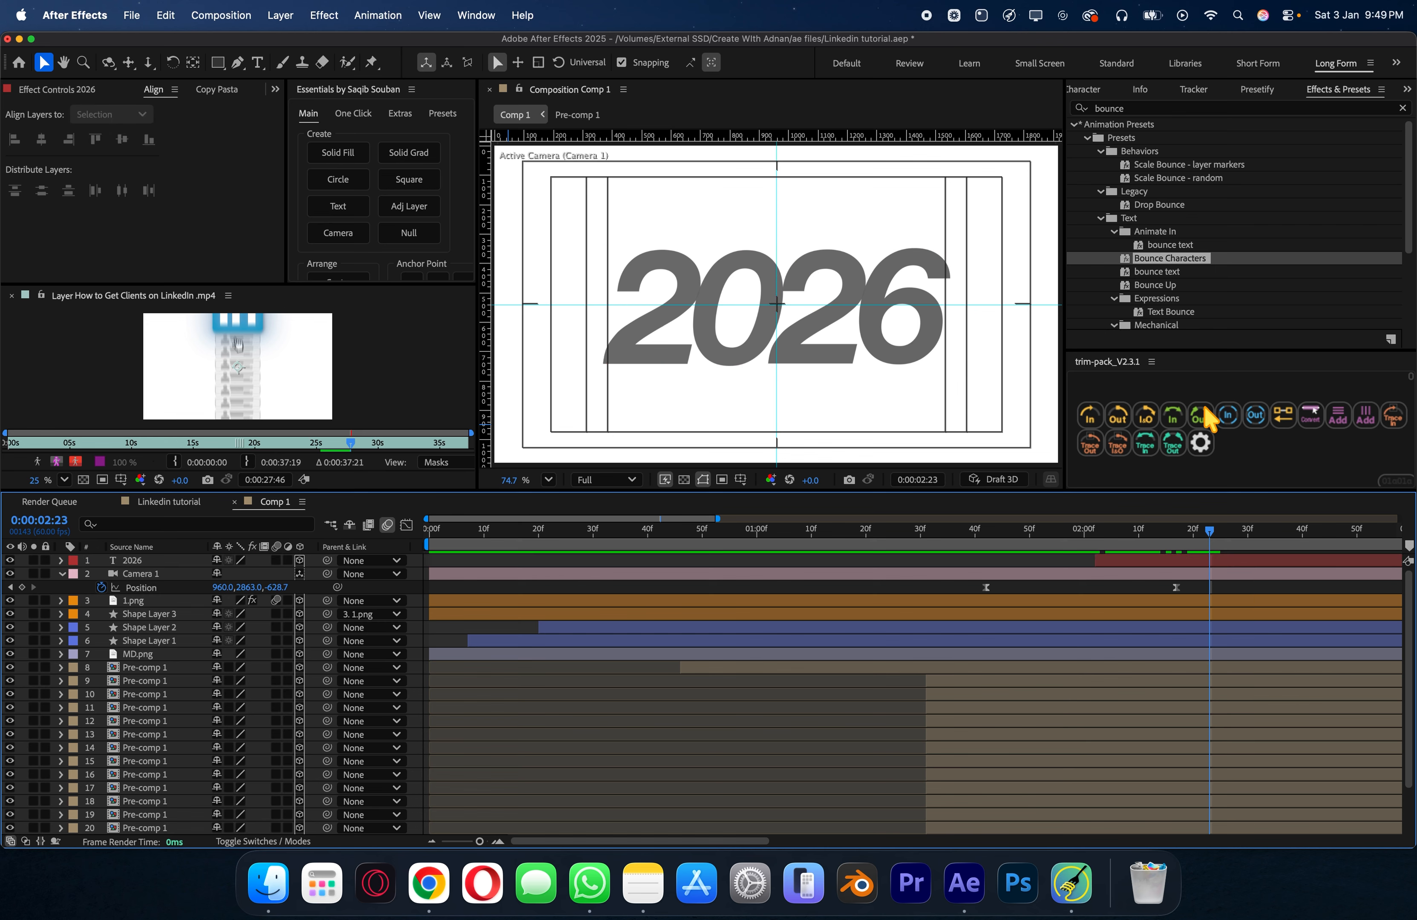
Step: Search the effects for "4-c" and apply the 4-Color Gradient effect to the 2026 text layer
click(1228, 107)
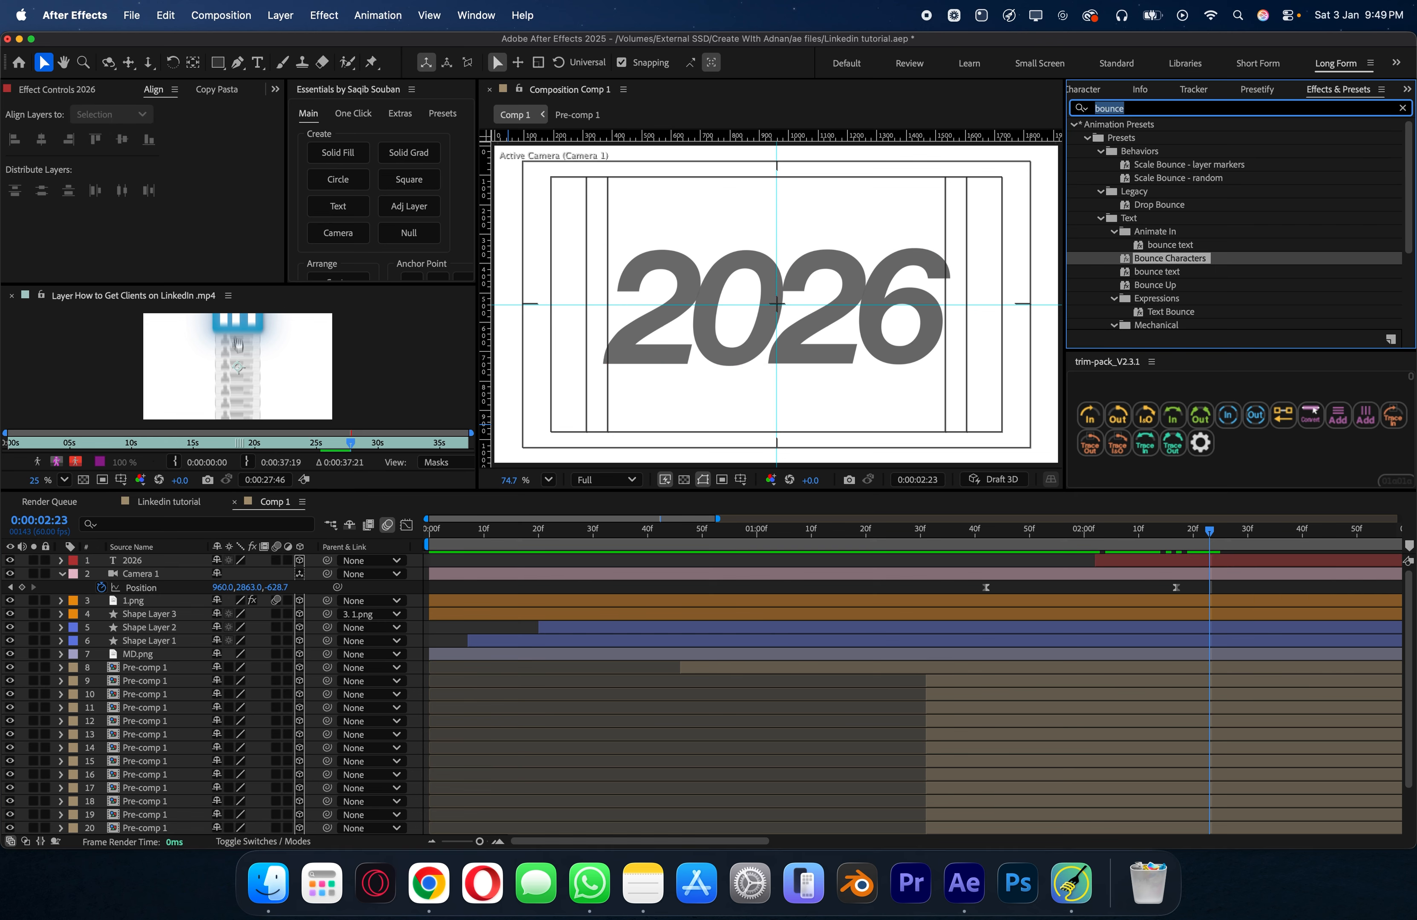
text(4-c)
drag(1141, 138, 1212, 577)
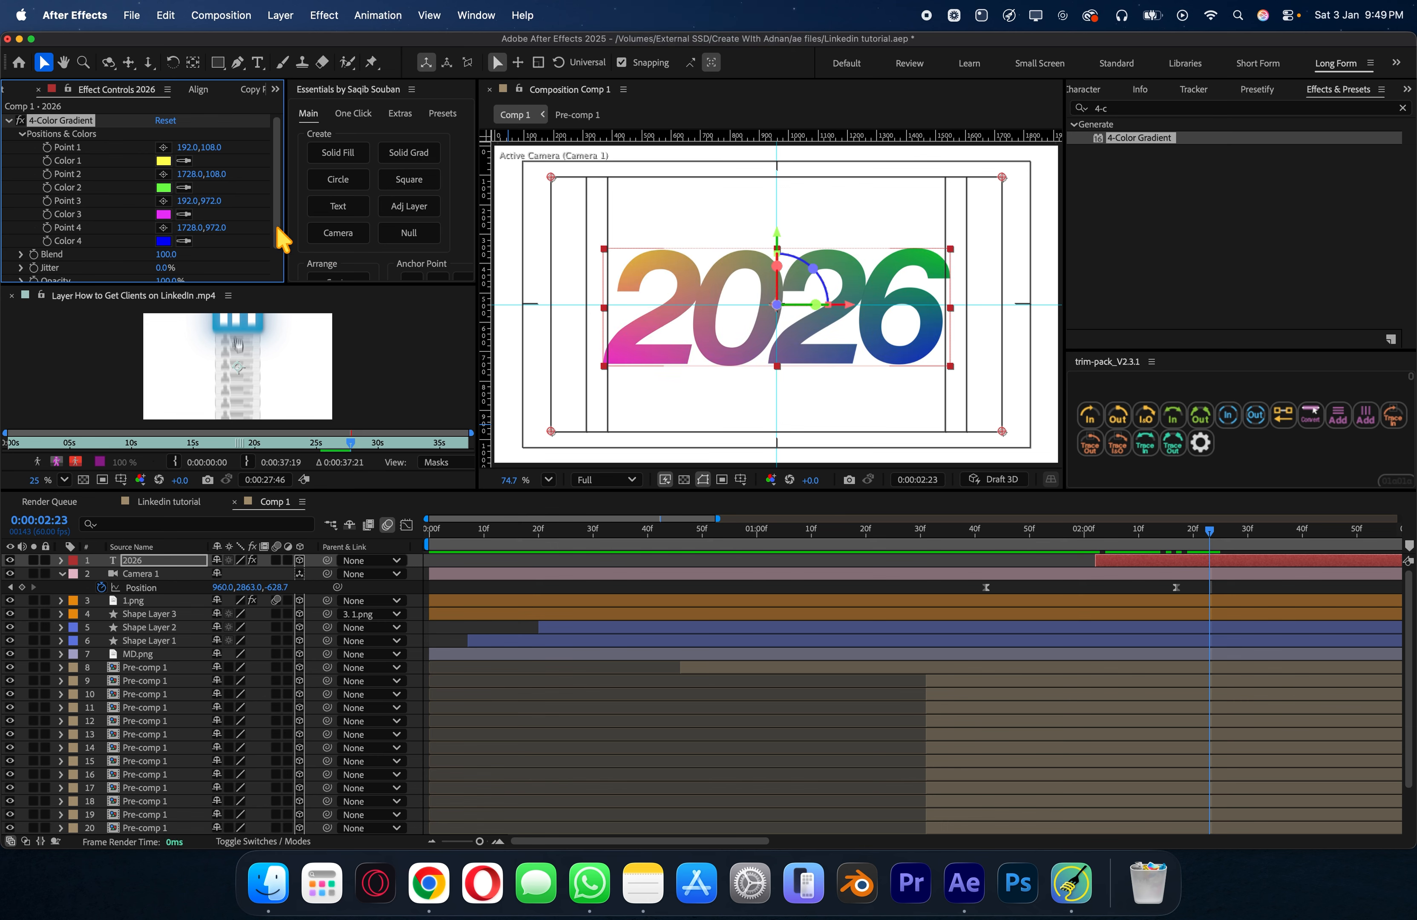
Step: Spread the gradient's four points across the text's mid-height, at 364.2,549.0, 838.2,546.3, 1116.7,554.3 and 1550.5,551.6
click(163, 147)
click(602, 308)
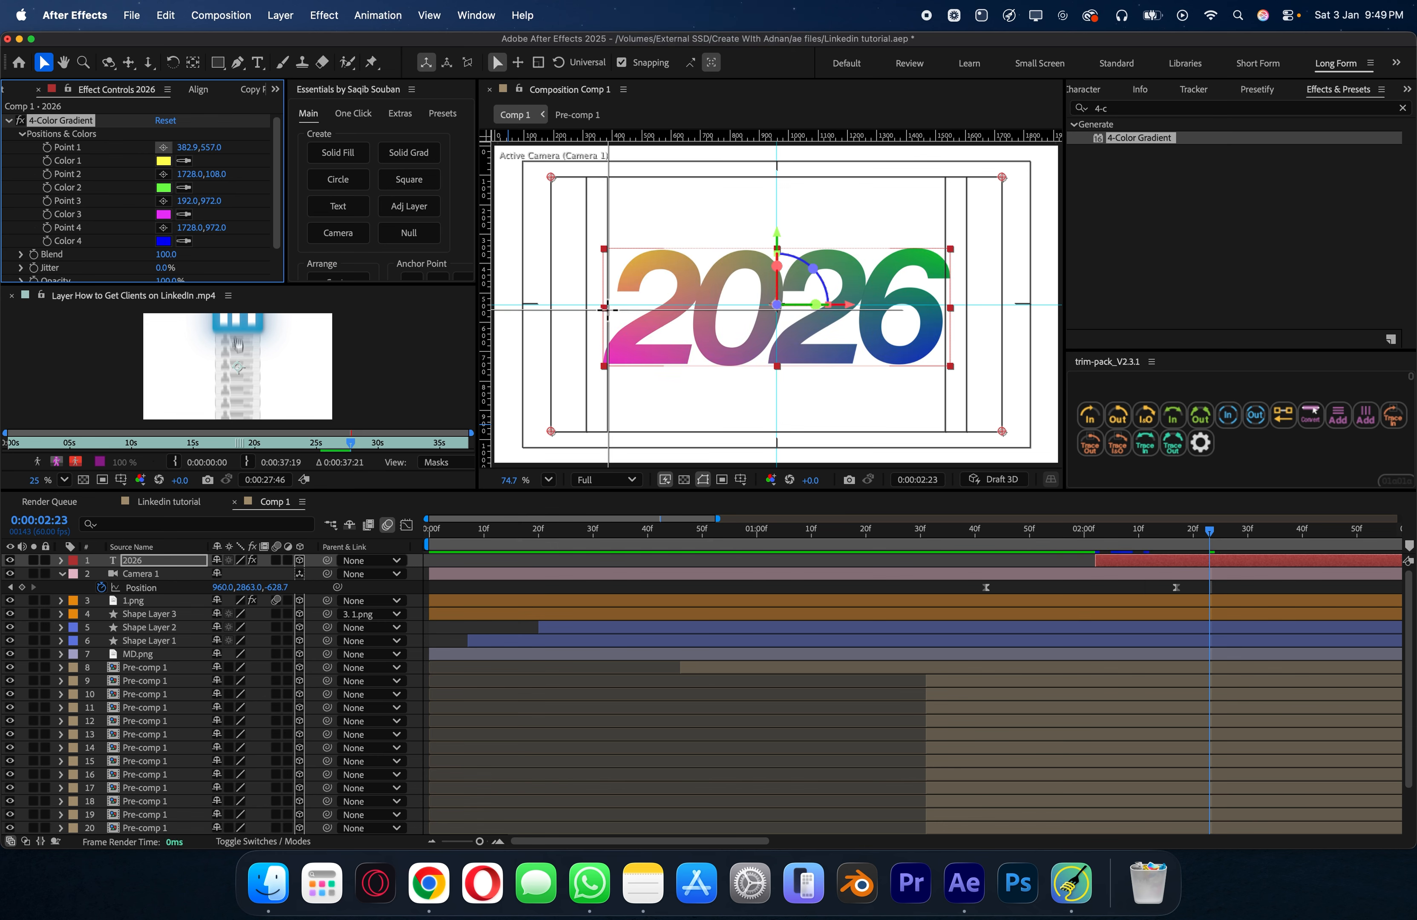
click(601, 306)
click(163, 174)
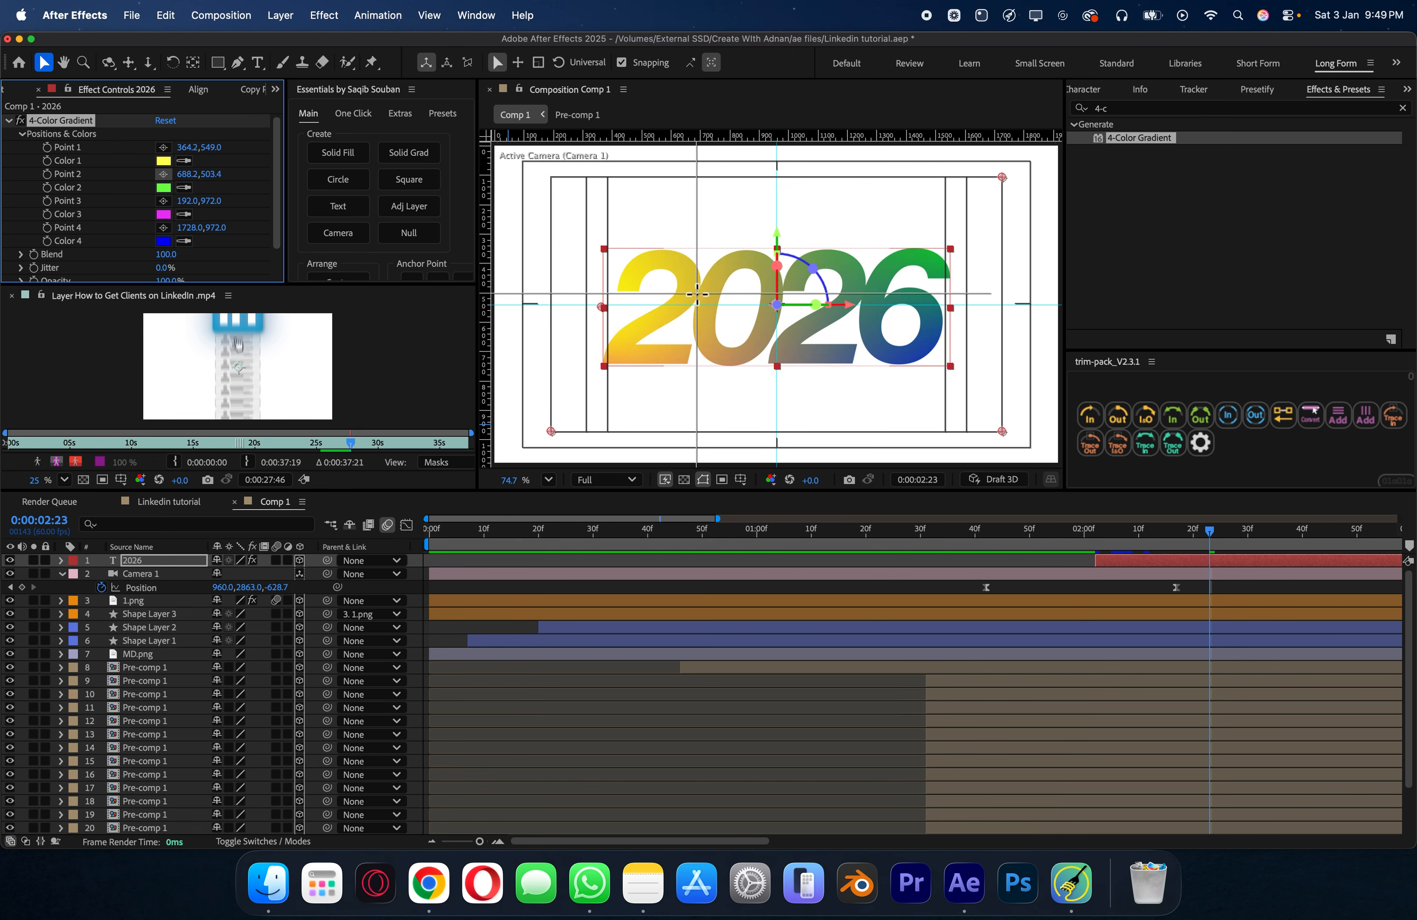
click(741, 305)
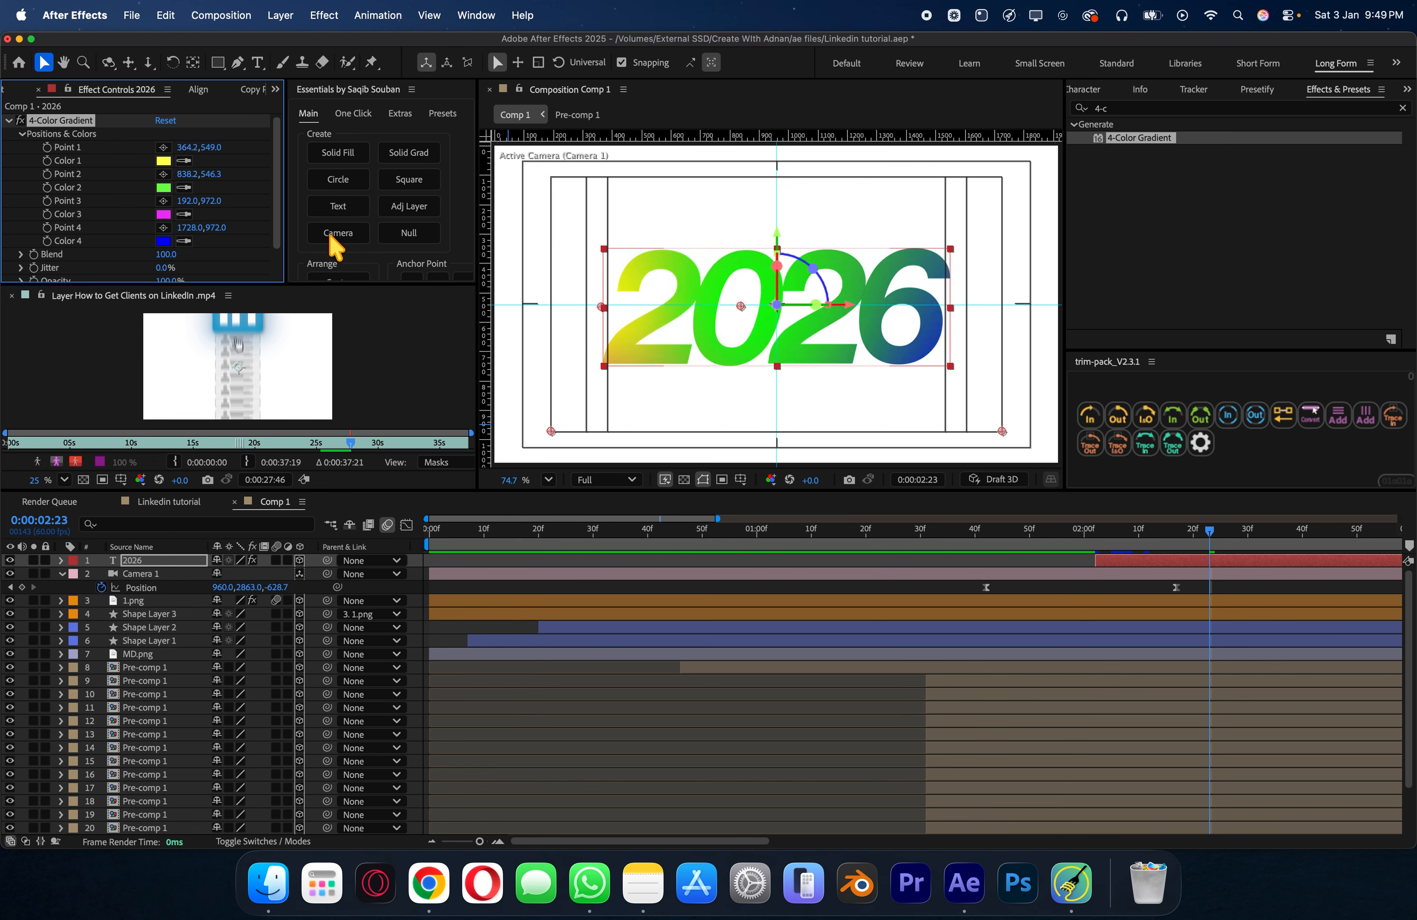
click(163, 201)
click(822, 309)
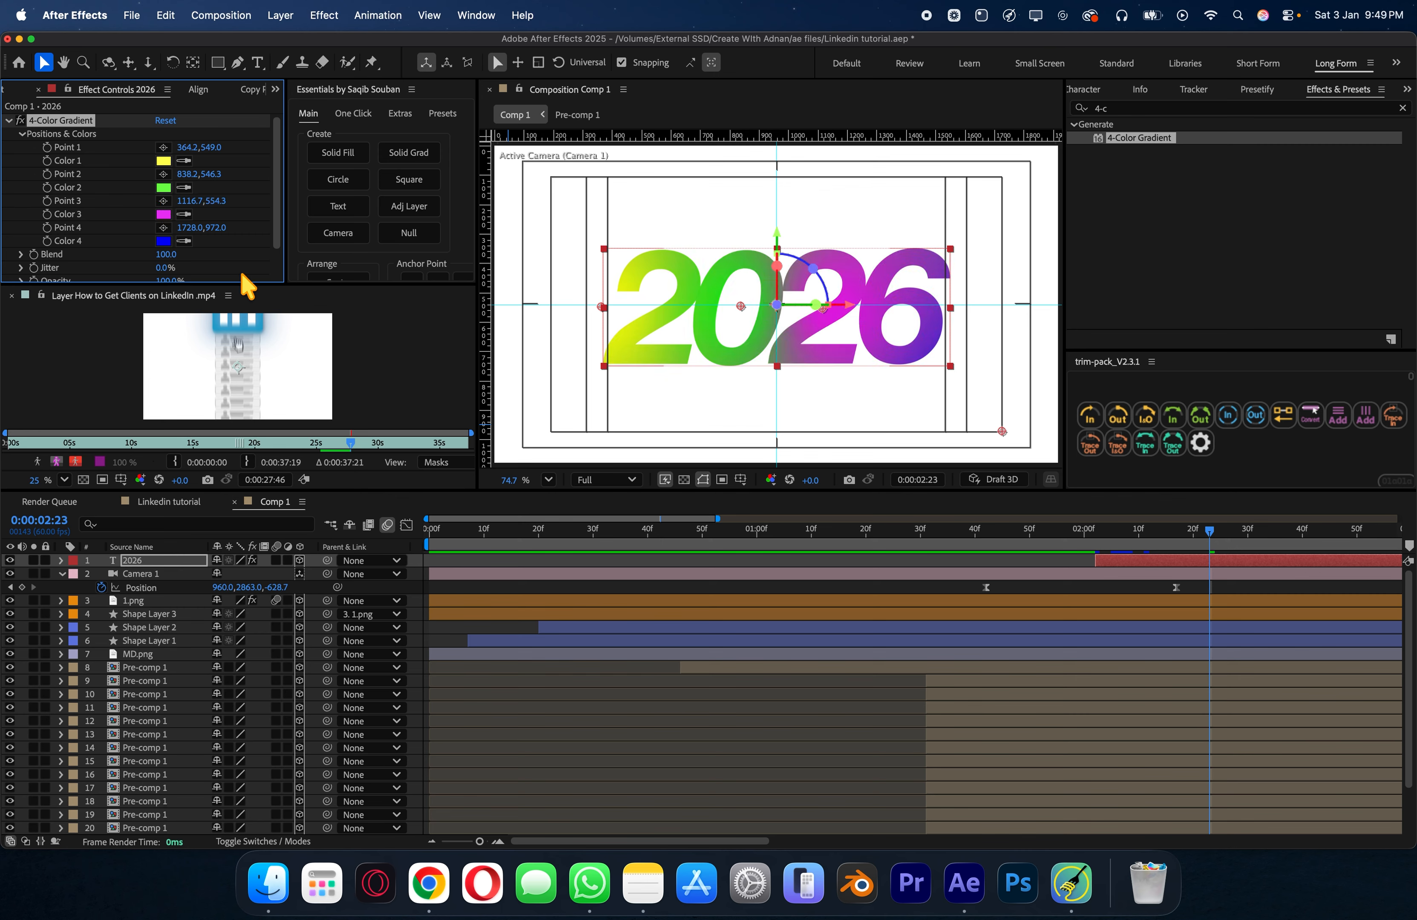
click(163, 227)
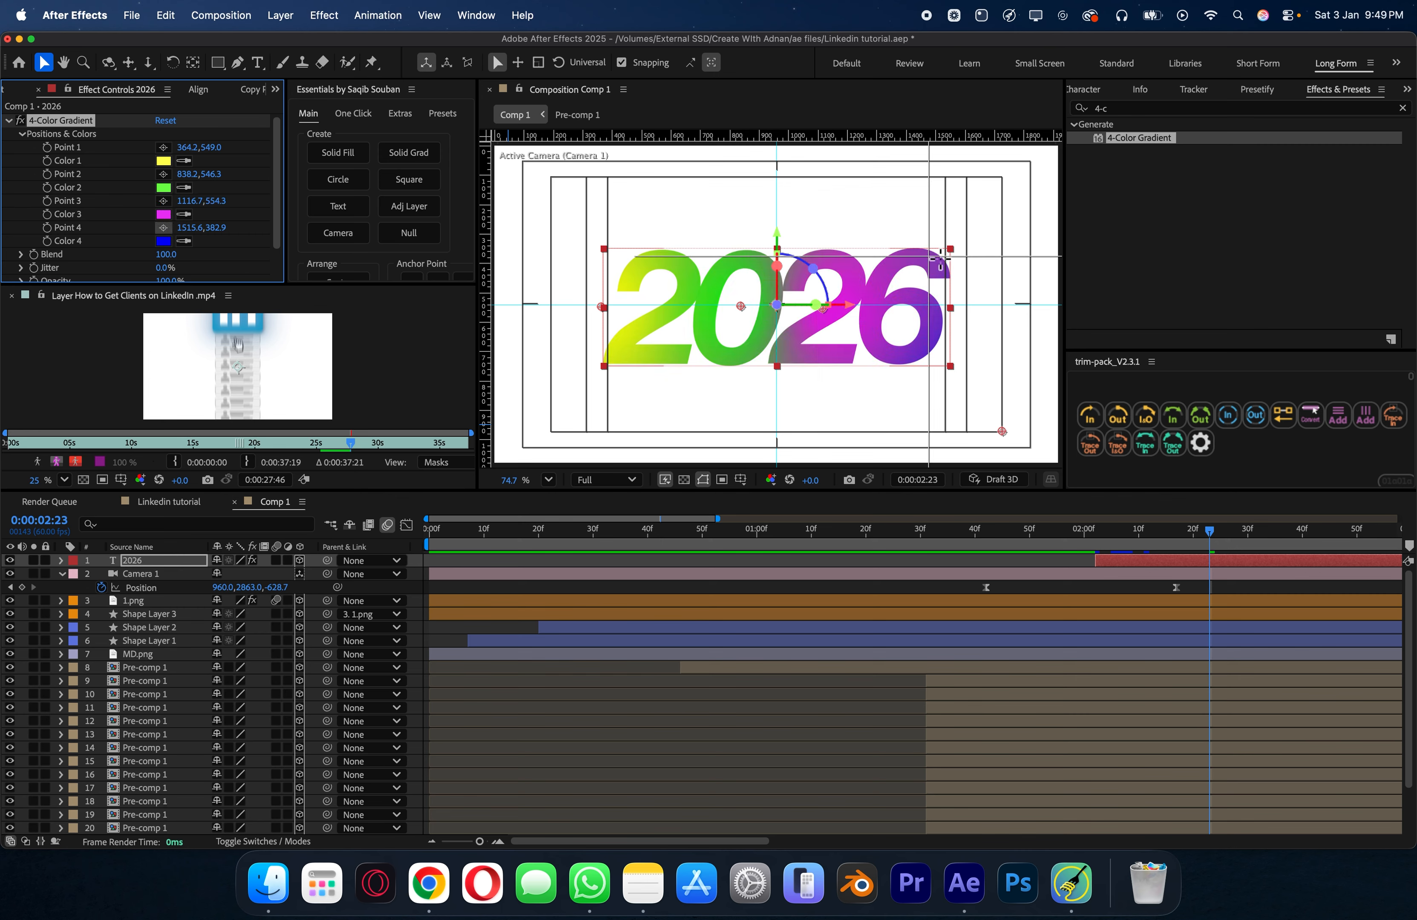
click(951, 308)
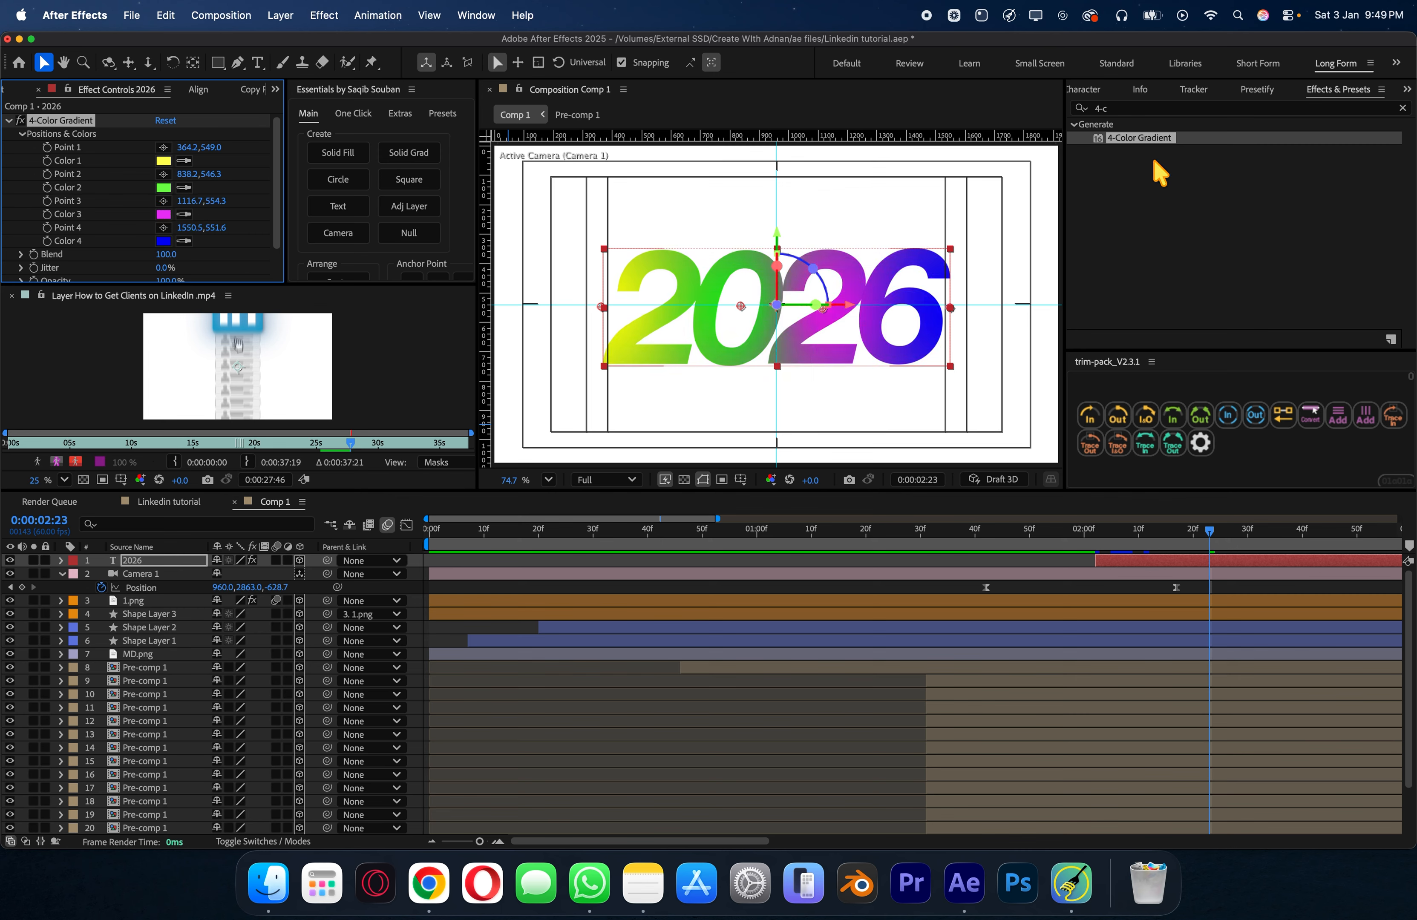
Step: Search the effects for "shadow" and apply Shadow Studio 3 to the 2026 text layer
click(1170, 109)
key(BackSpace)
key(BackSpace)
key(BackSpace)
text(shadow)
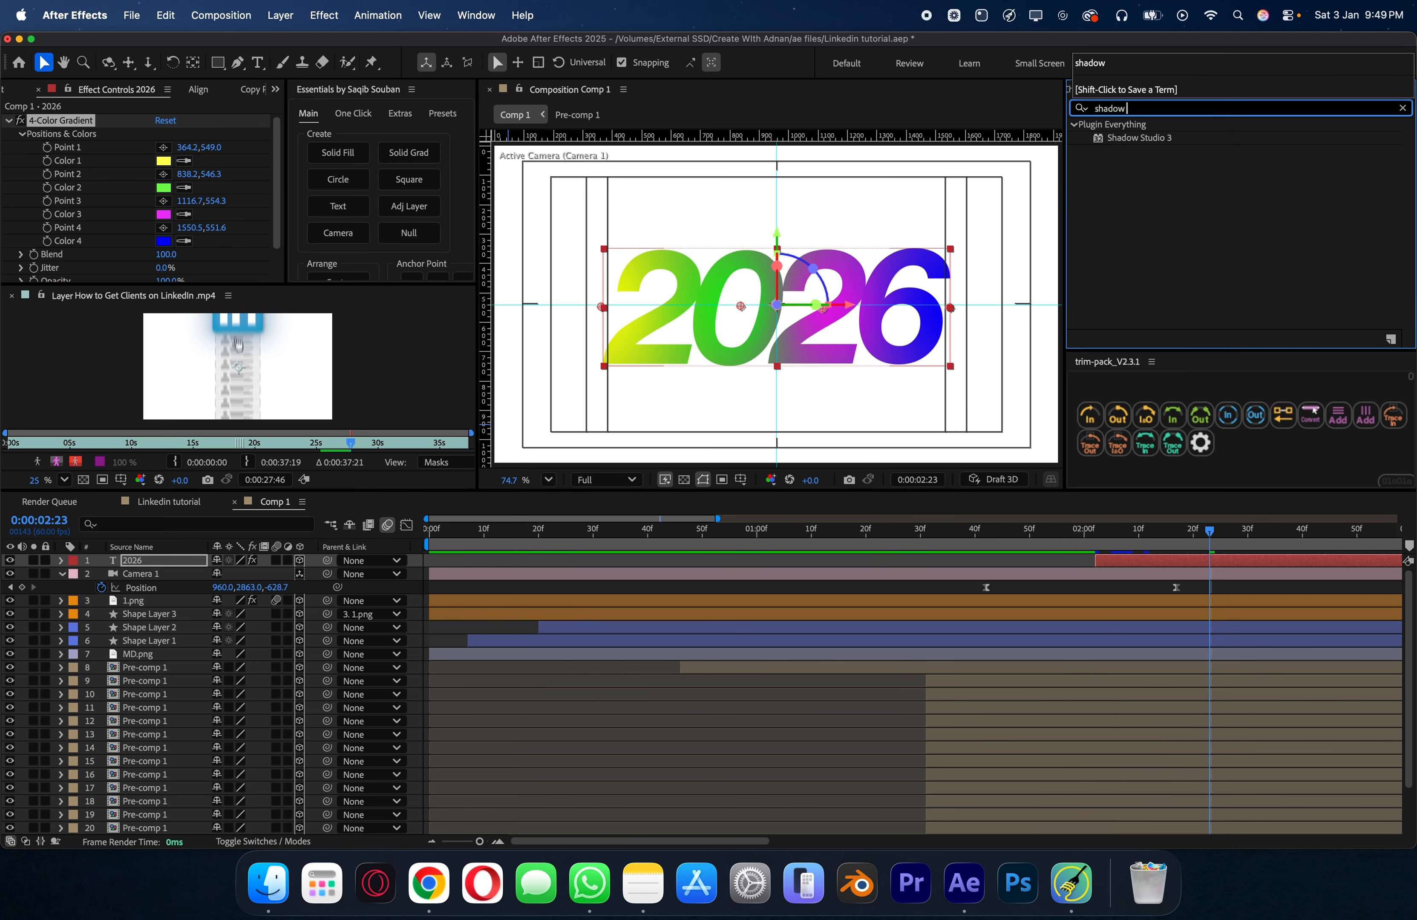
drag(1144, 139, 1189, 563)
Step: Set the Shadow Studio 3 Opacity Start to 50% on the 2026 text and deselect the layer
scroll(163, 226, down, 5)
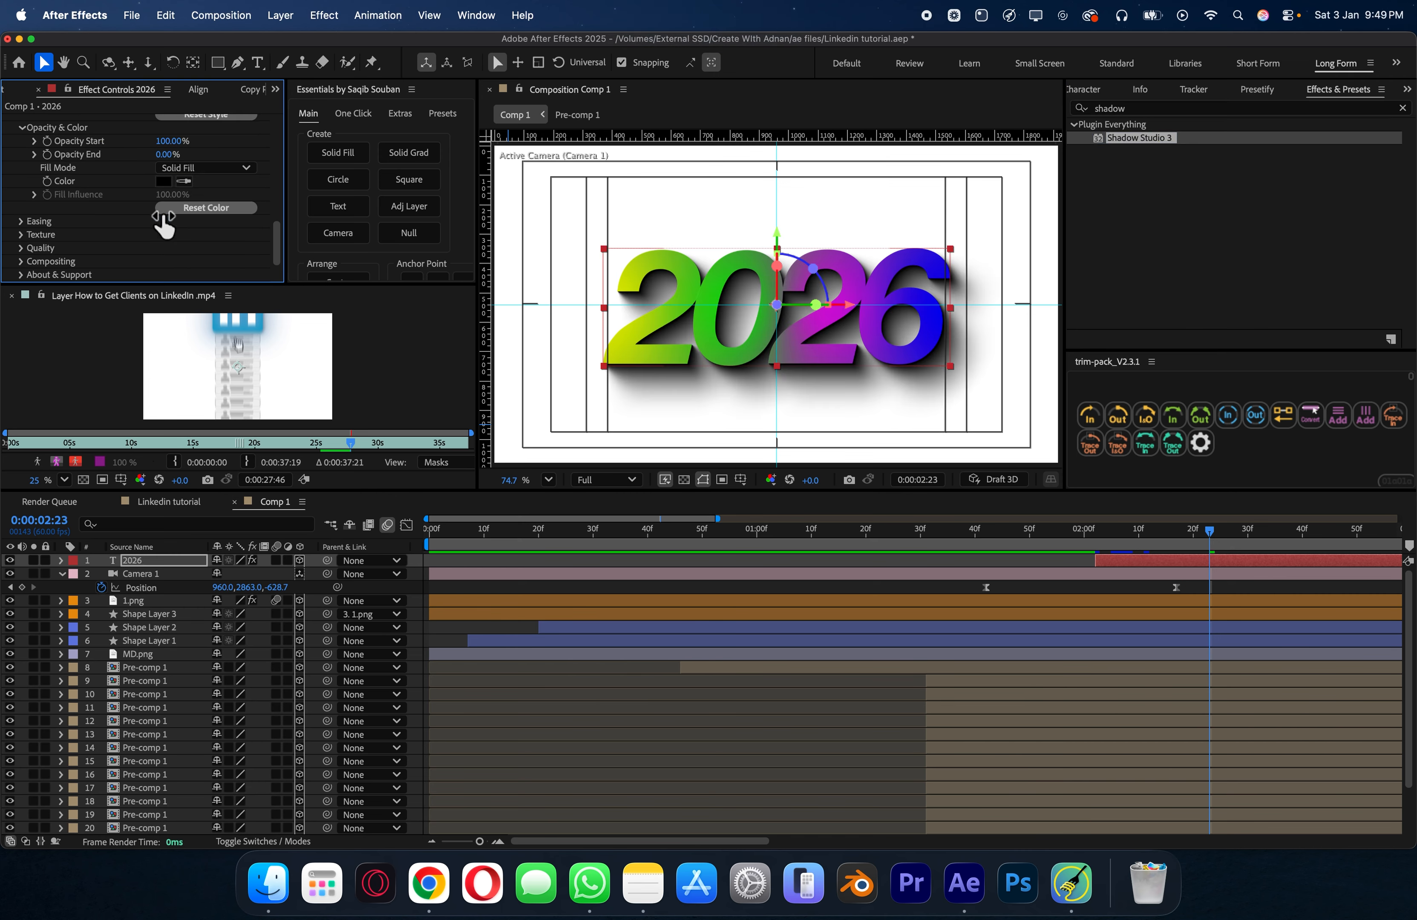
click(168, 142)
key(Return)
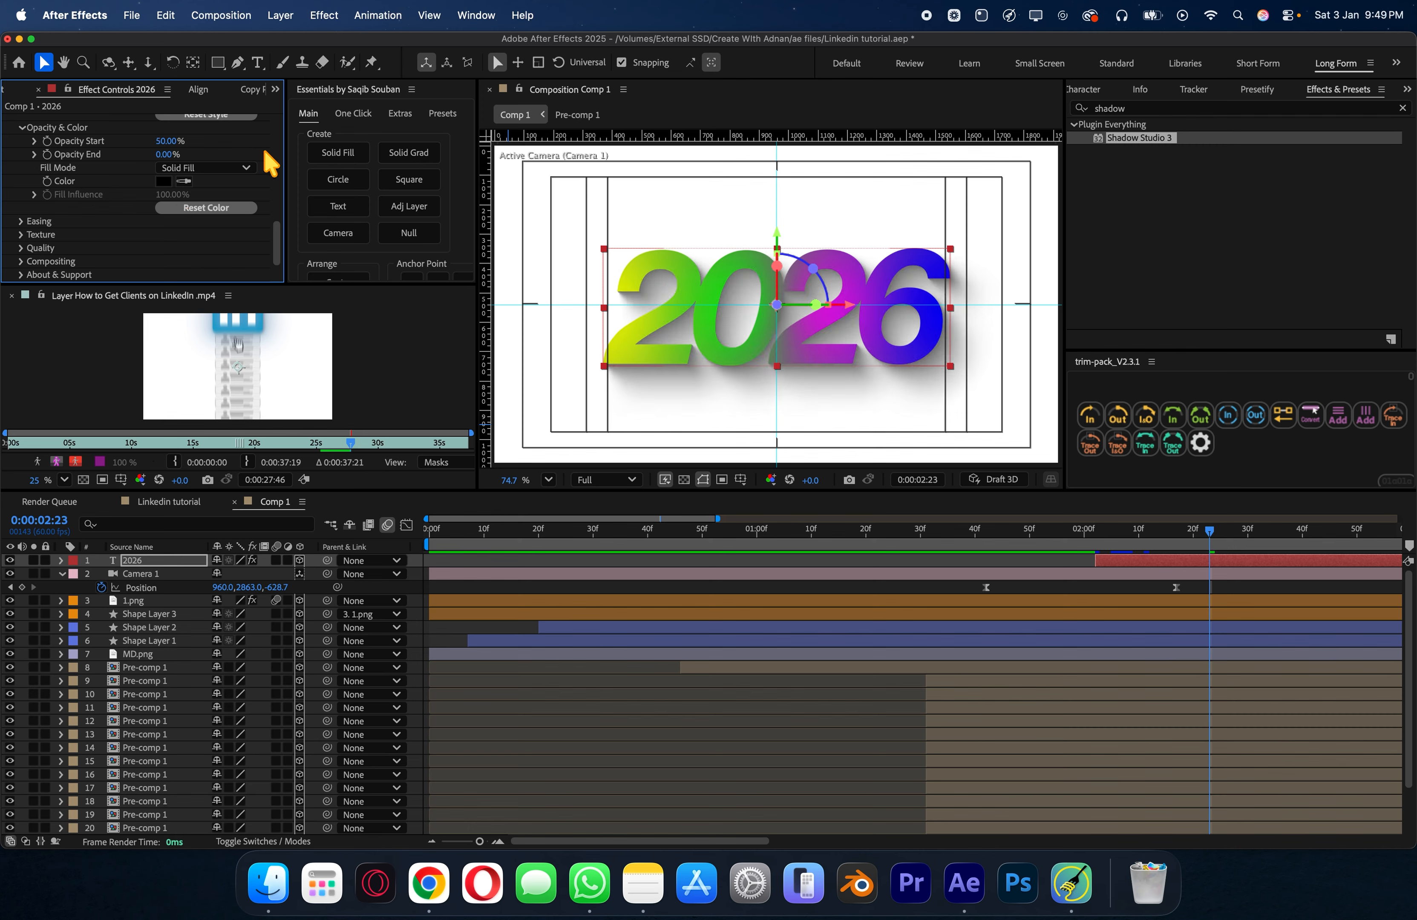
click(1255, 585)
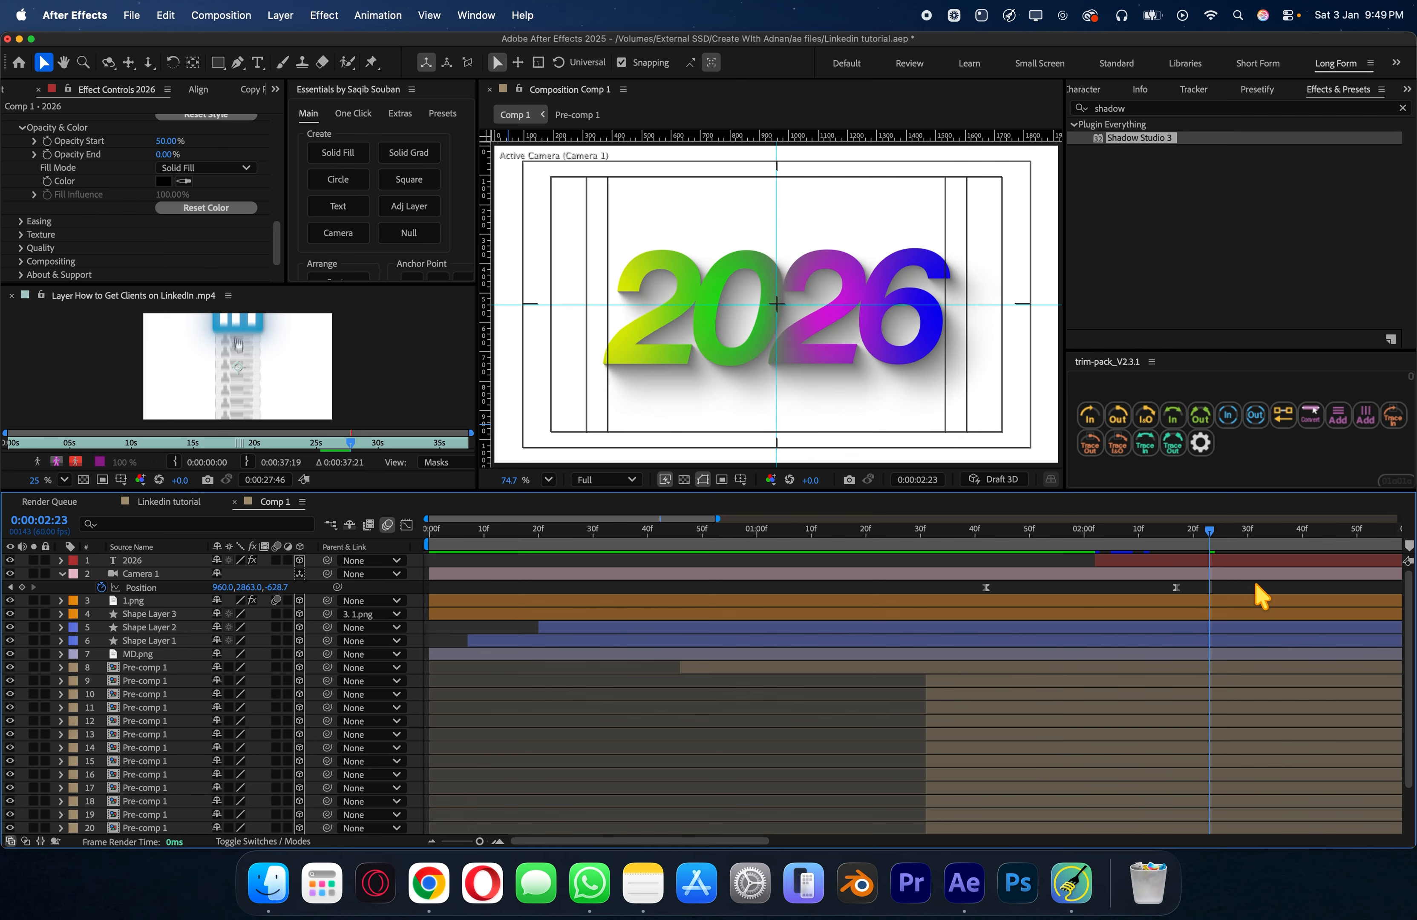
Step: Turn on motion blur for all layers in Comp 1 and save the project
key(super+a)
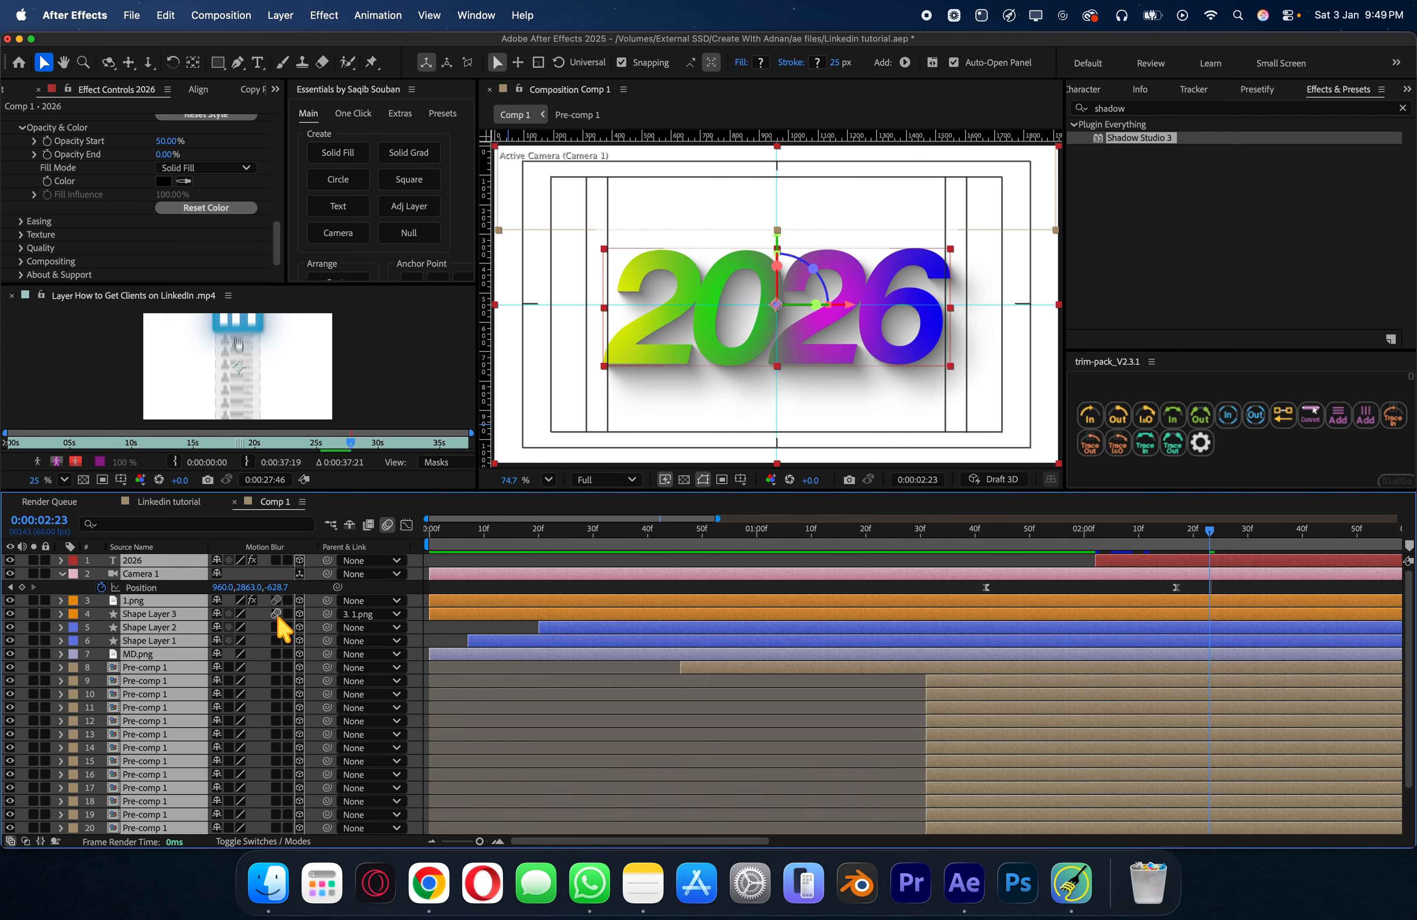
click(277, 616)
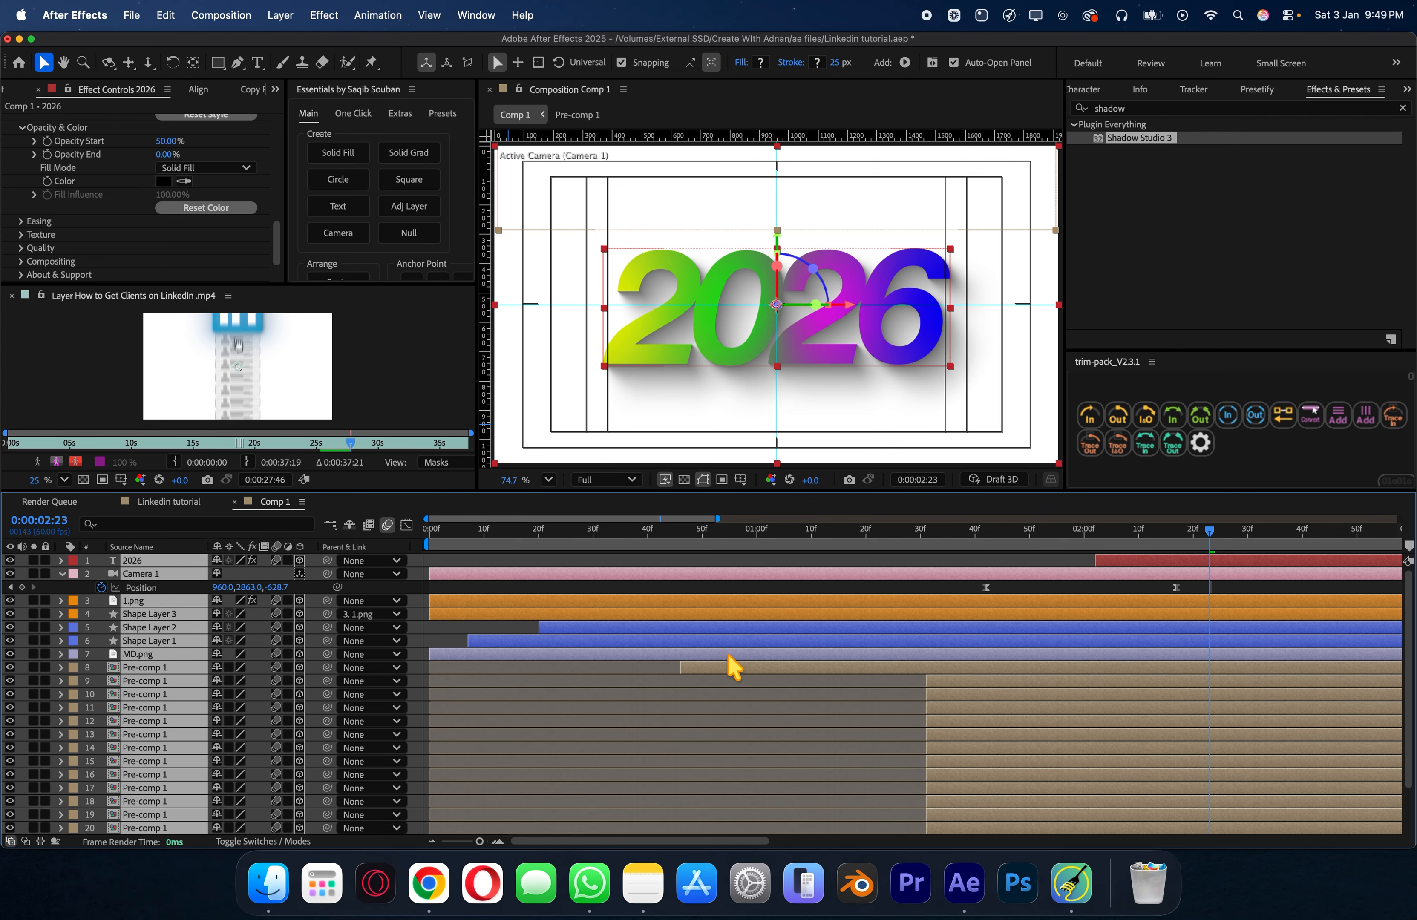
click(747, 589)
key(super+s)
Step: Preview Comp 1 from the start to check the animation through to the 2026 title
drag(1221, 536, 452, 544)
key(space)
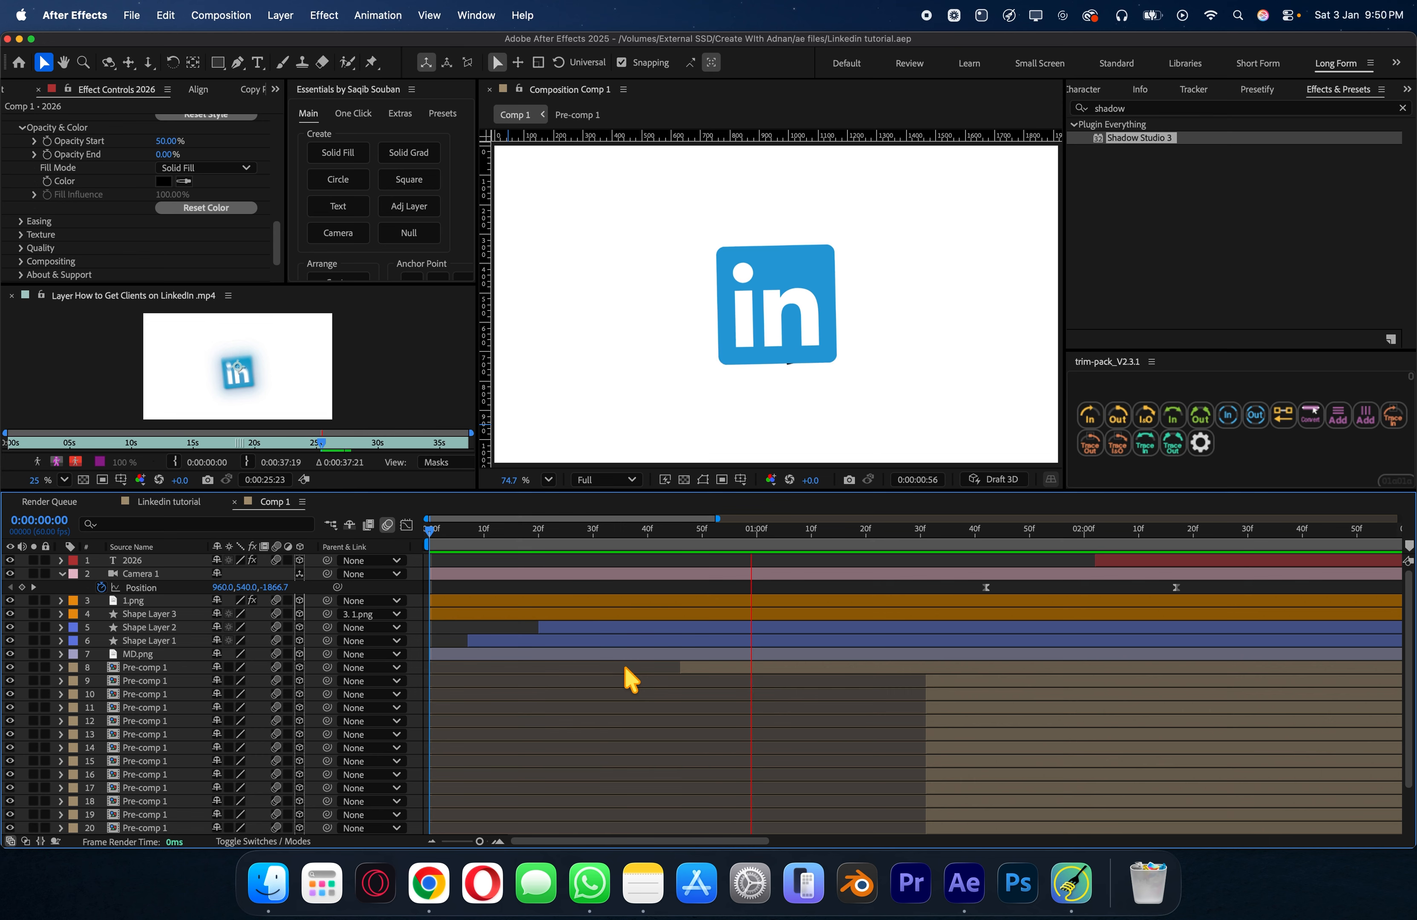
key(space)
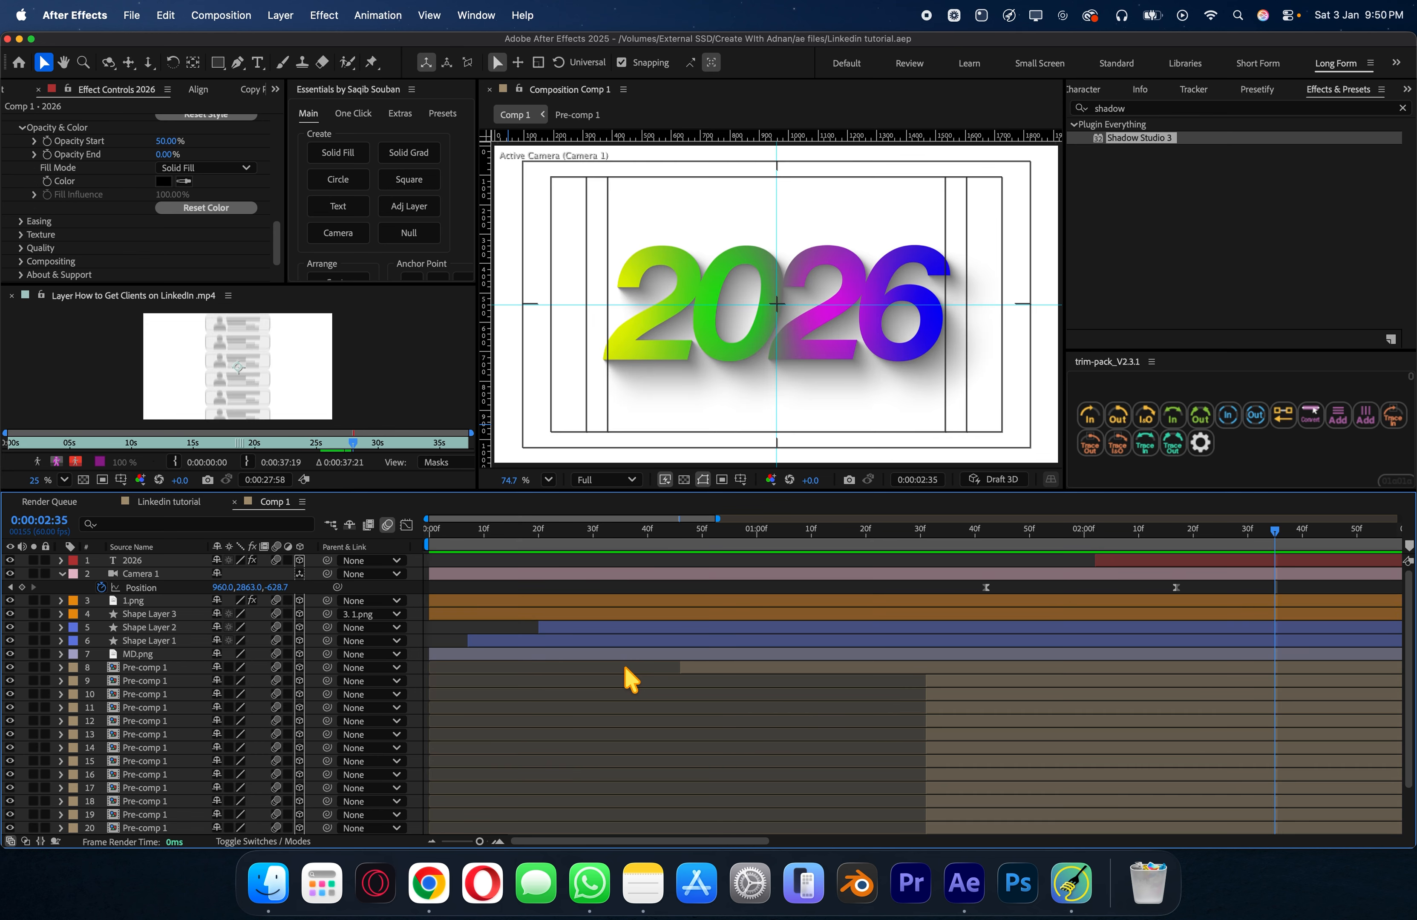
Step: Move the camera's last Position keyframe to about 0:00:02:45 and shift the 2026 layer's start to about 0:00:02:14
drag(1187, 586, 1338, 589)
drag(1126, 560, 364, 544)
key(space)
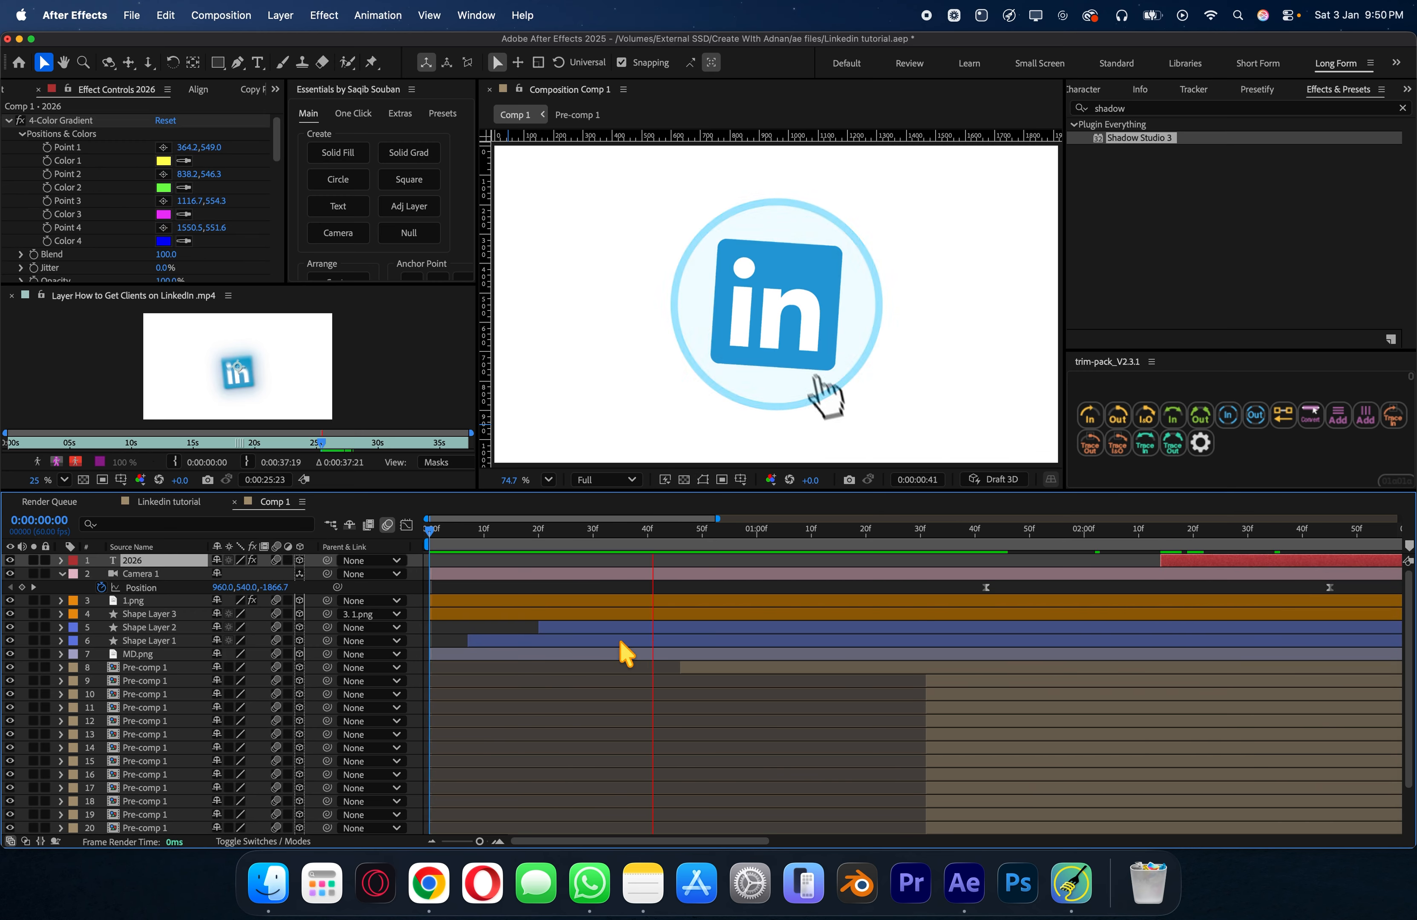
Step: Replay Comp 1 from the beginning to check the slower camera move and title timing, and return to frame 0
drag(1097, 544, 406, 543)
key(space)
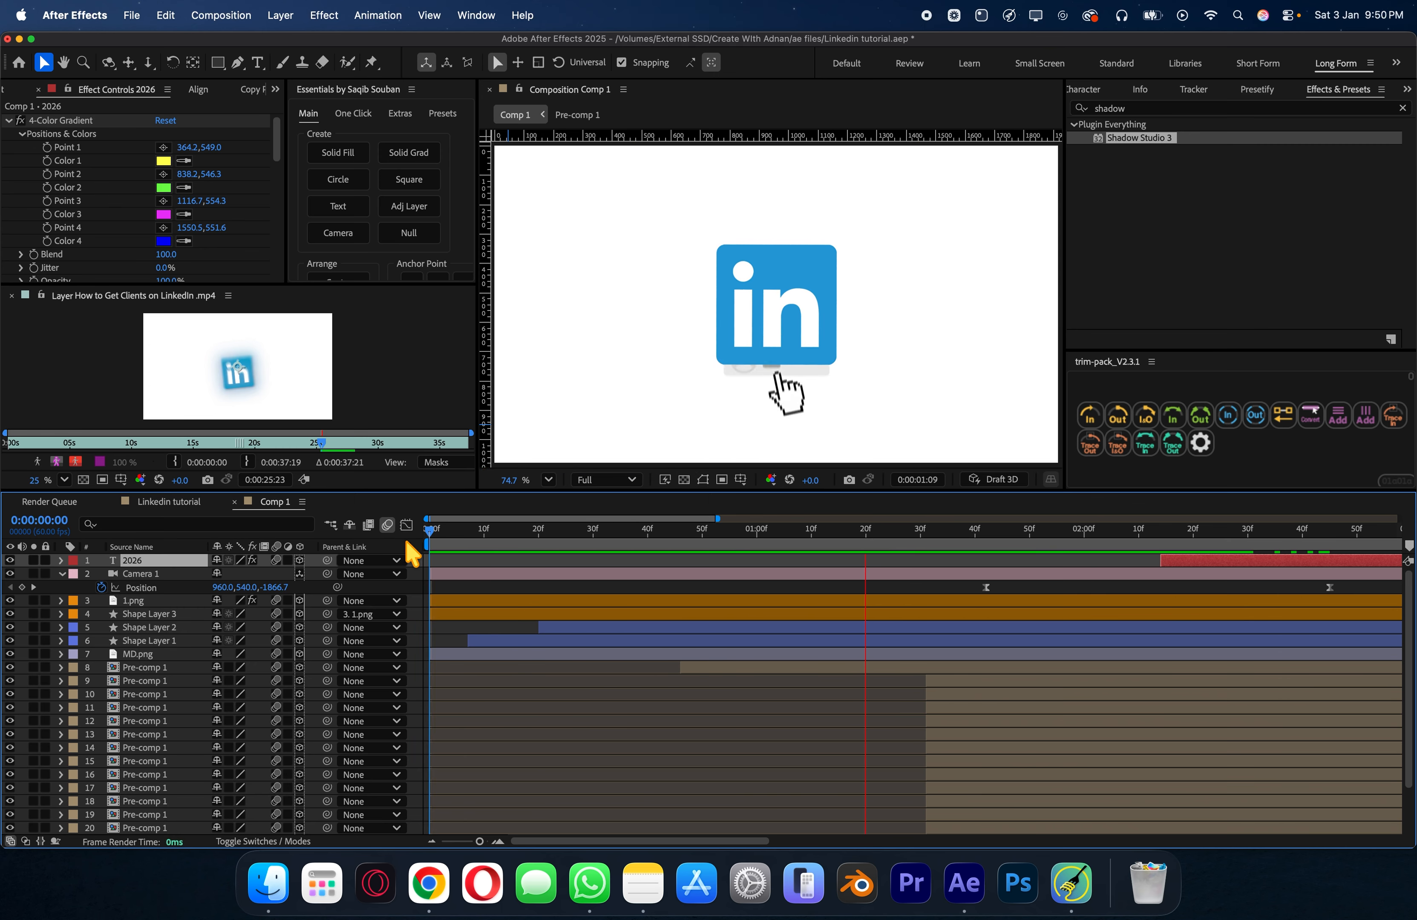
key(space)
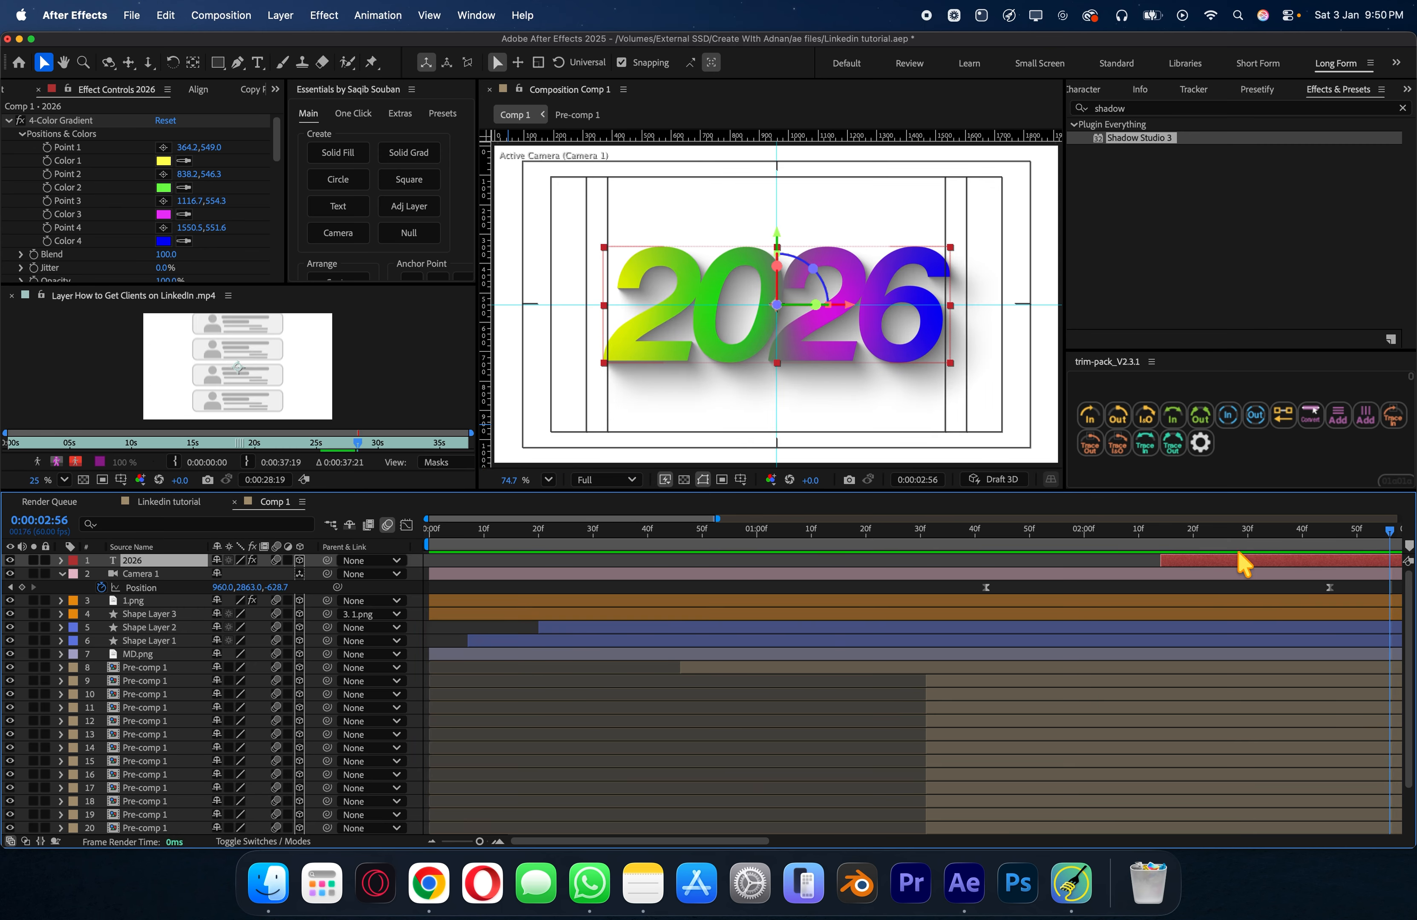
drag(1191, 540, 415, 565)
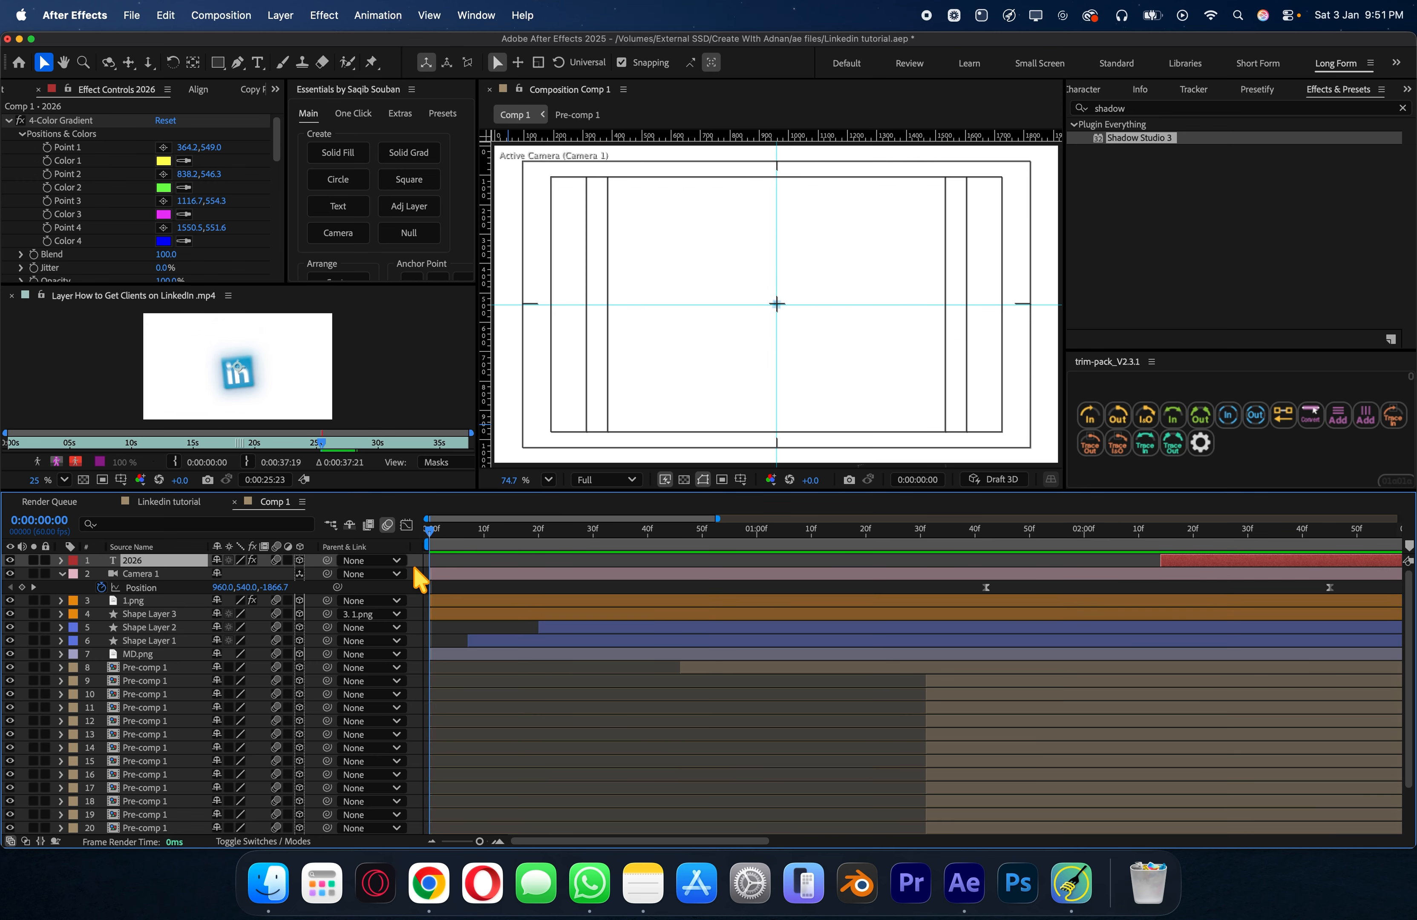